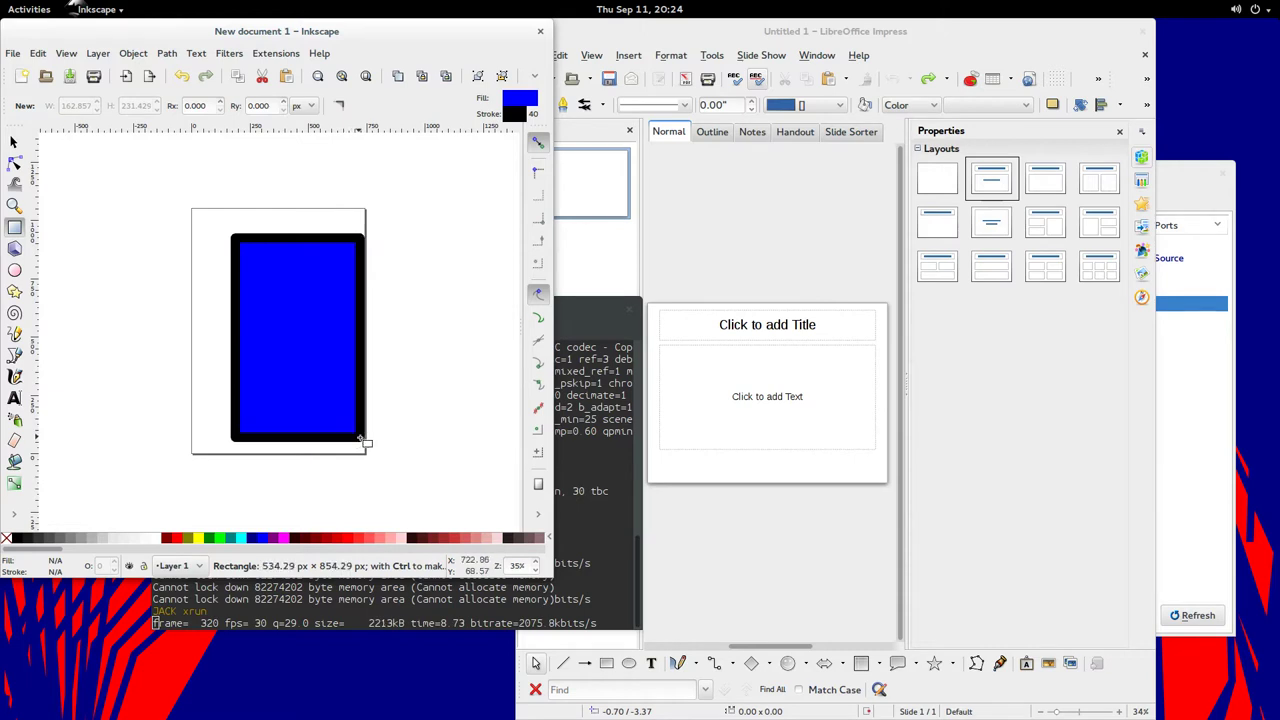
# Move the blue rectangle toward the page's upper left and enlarge it to nearly fill the page, about 669 px wide
pyautogui.press('s')
pyautogui.moveTo(329, 330); pyautogui.dragTo(306, 300)
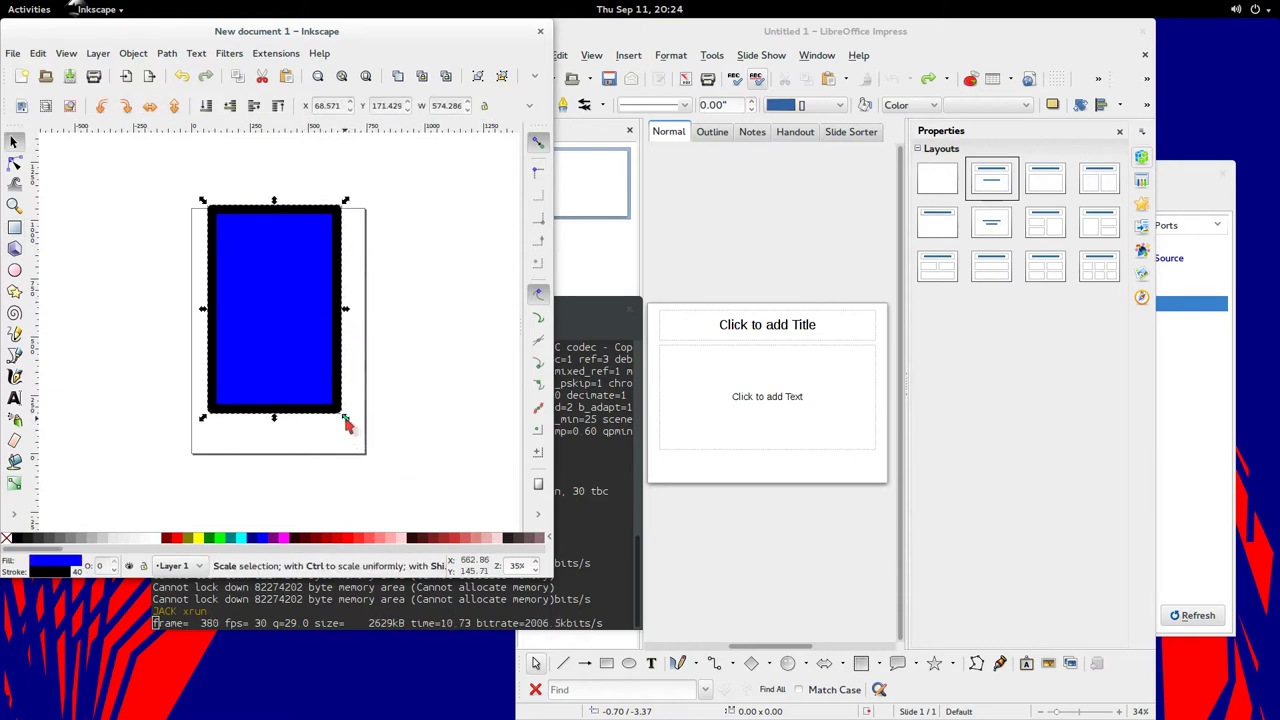
pyautogui.press('n')
pyautogui.moveTo(341, 413); pyautogui.dragTo(360, 446)
pyautogui.press('Escape')
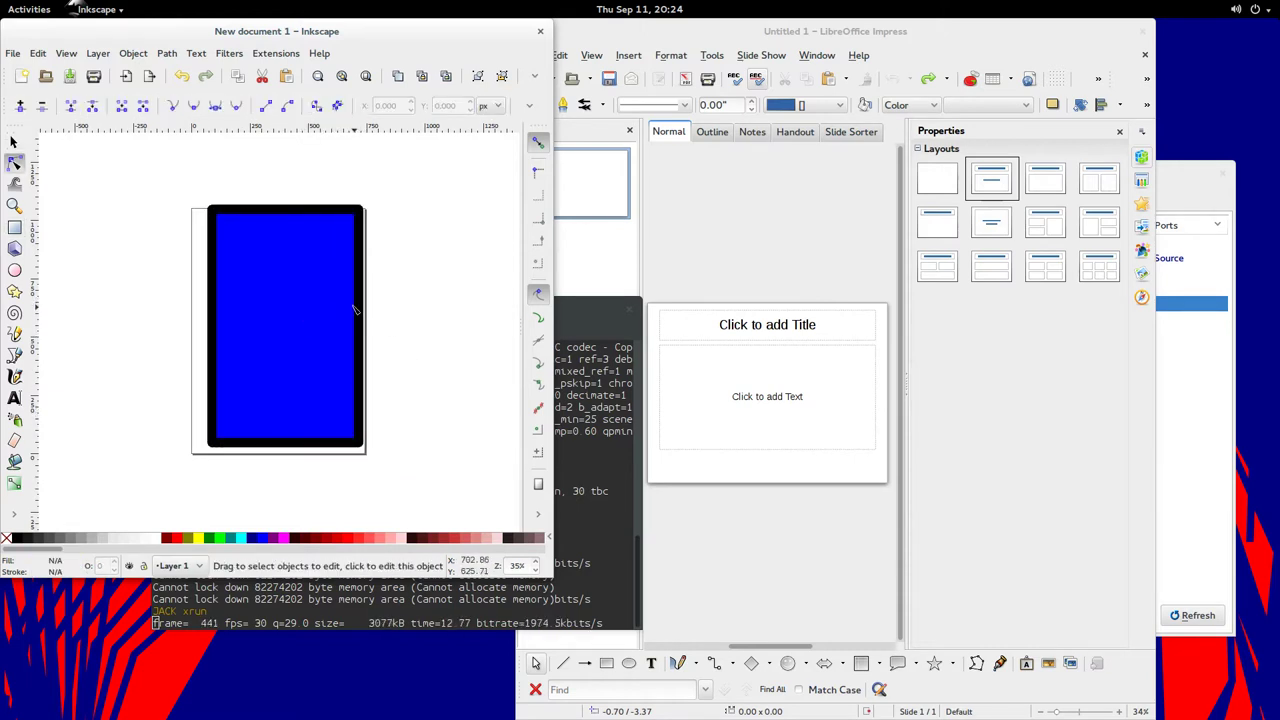
pyautogui.press('s')
pyautogui.moveTo(320, 367)
pyautogui.mouseDown()
pyautogui.moveTo(304, 359)
pyautogui.moveTo(322, 373)
pyautogui.mouseUp()
pyautogui.click(400, 258)
# Duplicate the blue rectangle and place one copy beside the page, left of the original
pyautogui.moveTo(402, 312); pyautogui.dragTo(447, 303)
pyautogui.click(322, 247)
pyautogui.hotkey('ctrl', 'c')
pyautogui.hotkey('ctrl', 'd')
pyautogui.moveTo(337, 270); pyautogui.dragTo(136, 268)
pyautogui.click(471, 160)
pyautogui.click(337, 312)
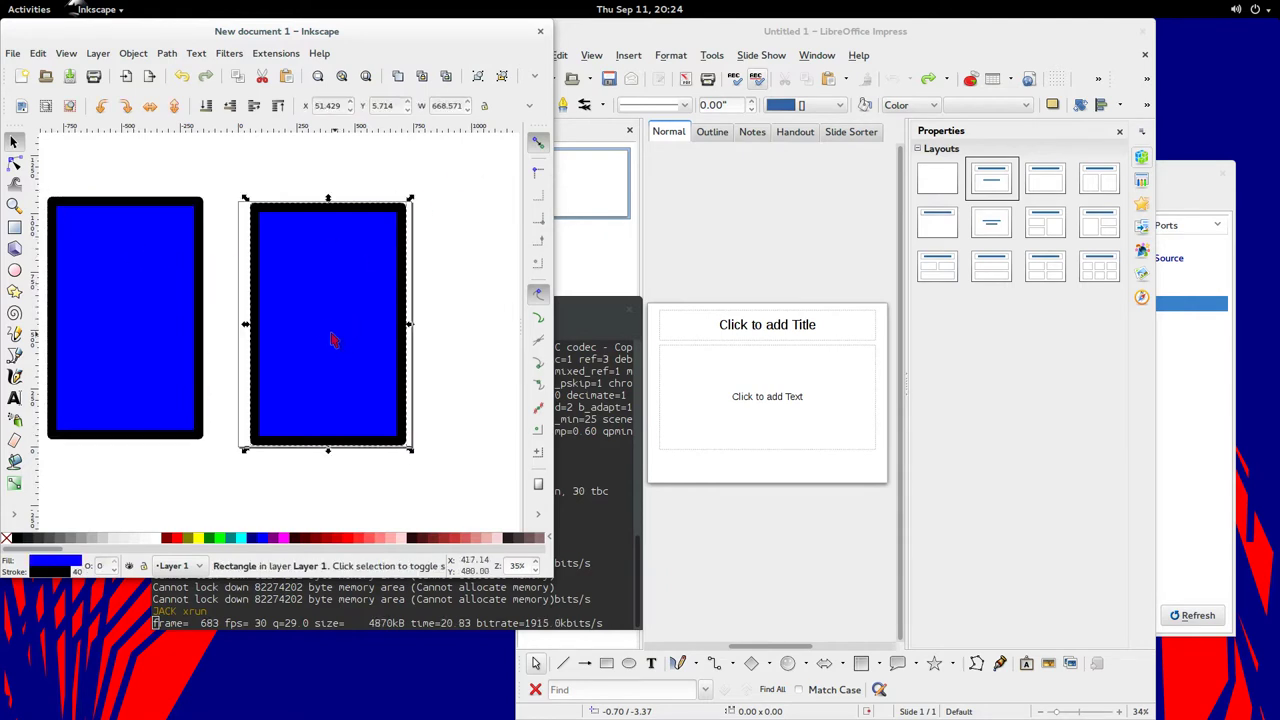
pyautogui.click(462, 284)
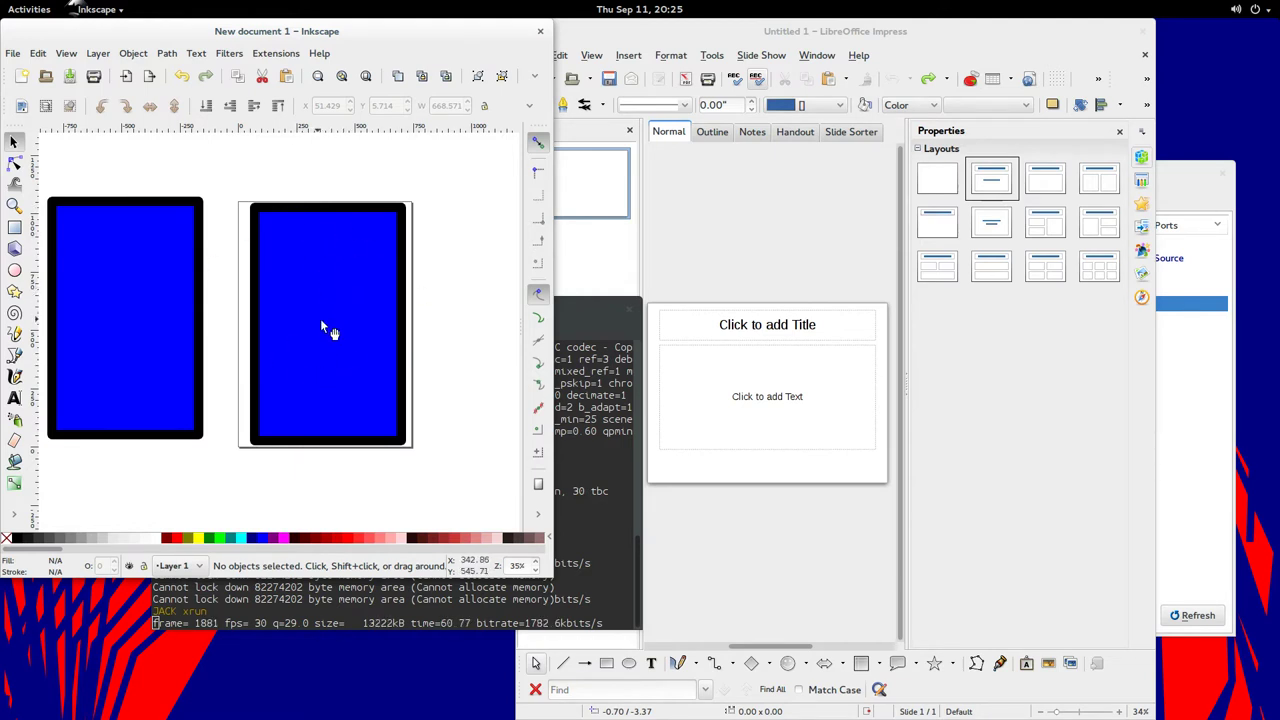
# Draw a title box about 514 × 206 px near the top of the on-page blue card and fill it white
pyautogui.click(14, 227)
pyautogui.moveTo(264, 218); pyautogui.dragTo(388, 271)
pyautogui.click(158, 540)
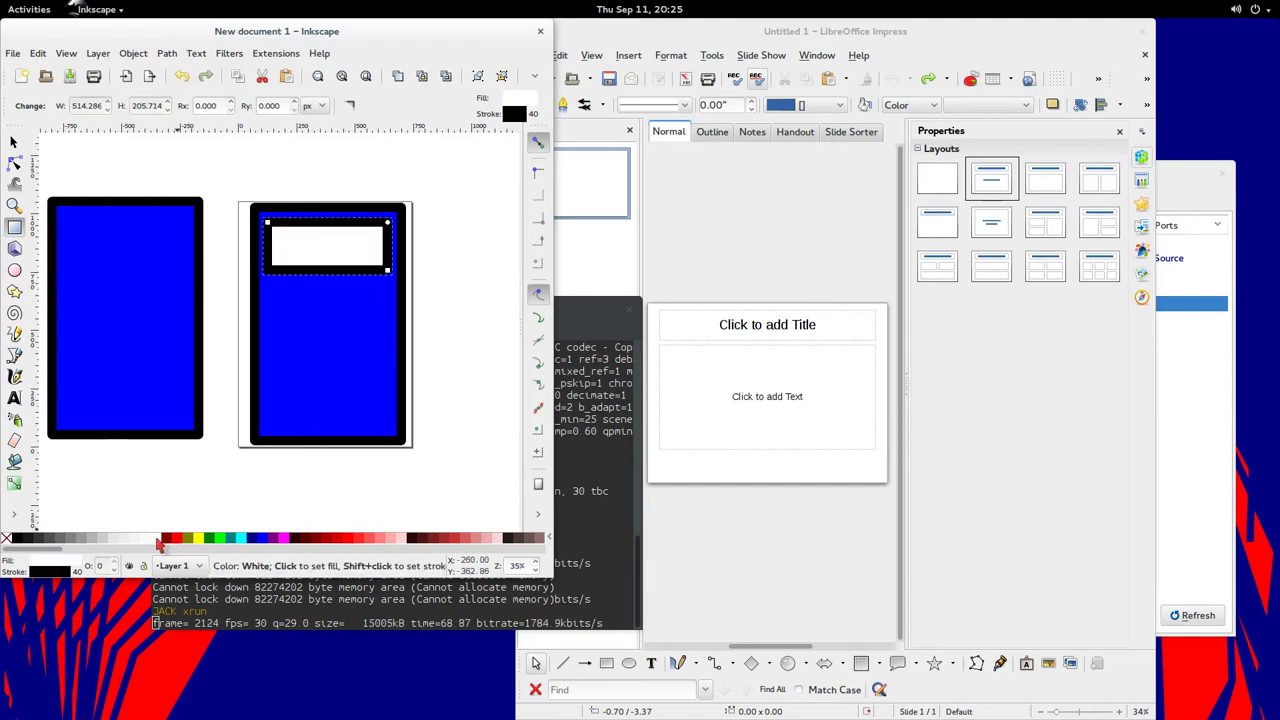
pyautogui.click(421, 224)
pyautogui.press('s')
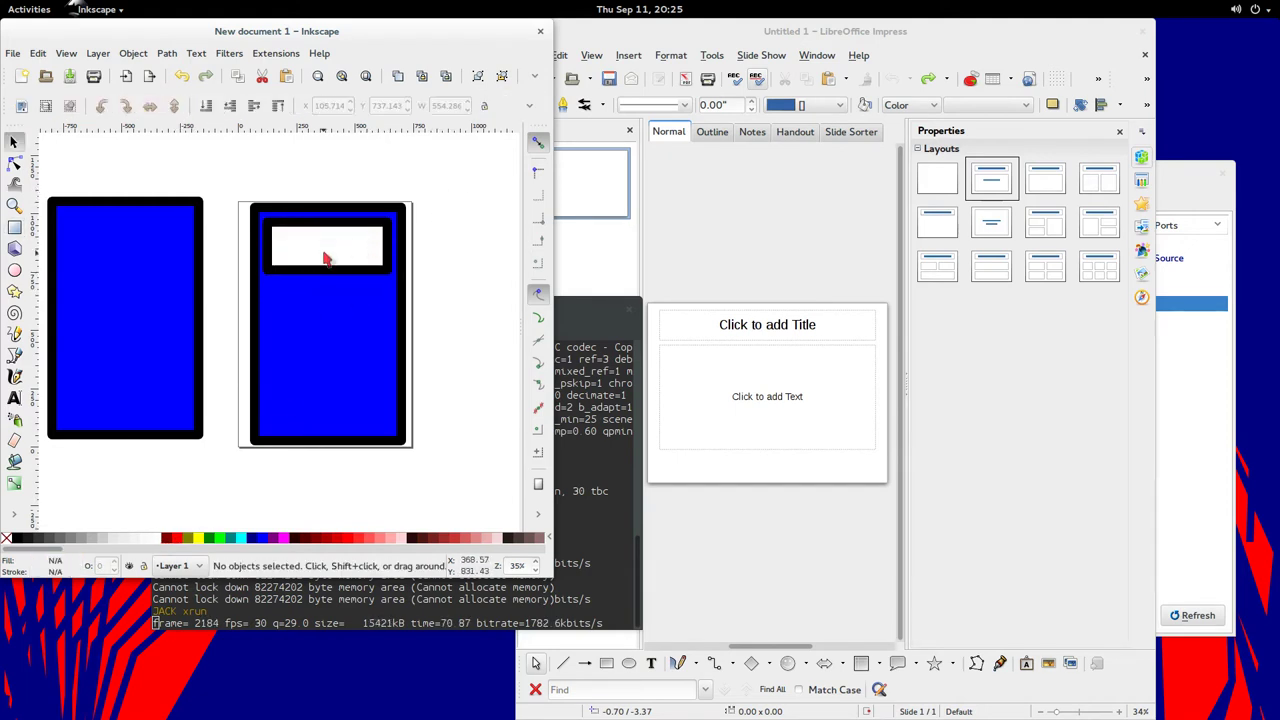
# Add the text "A. Student" in the white title box with a font size of 96
pyautogui.press('t')
pyautogui.click(285, 244)
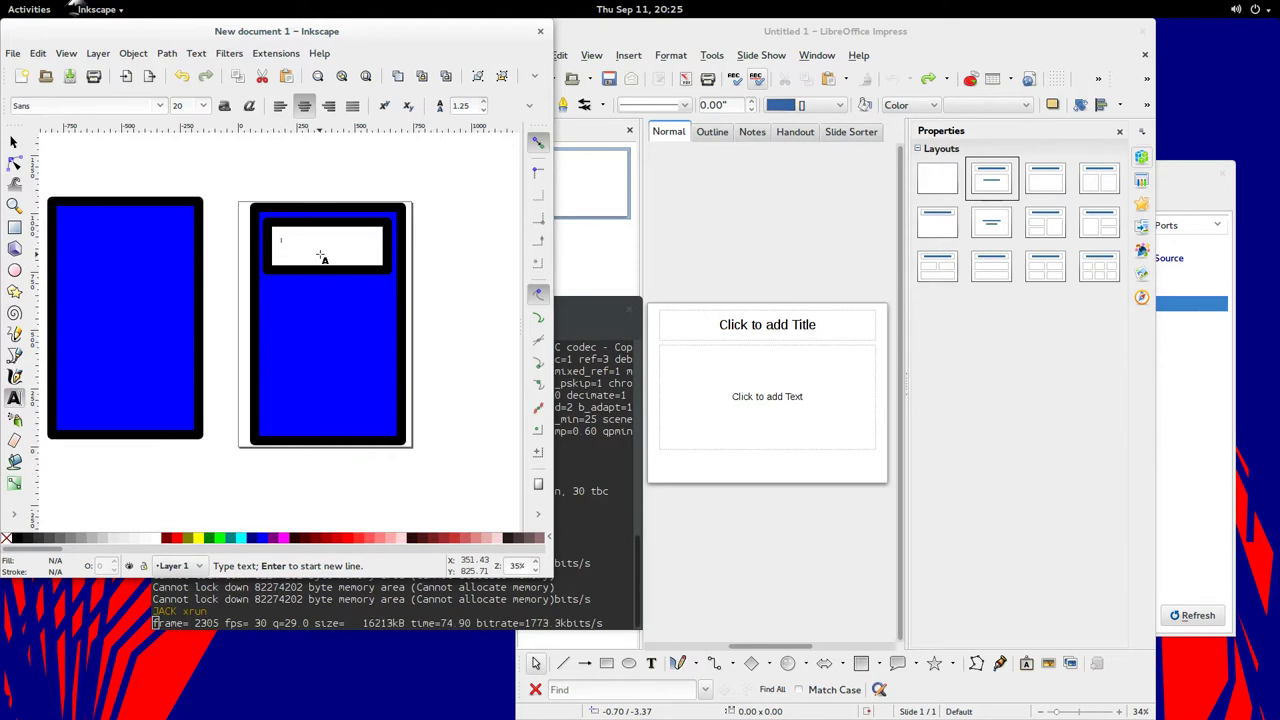
pyautogui.write('dalculator')
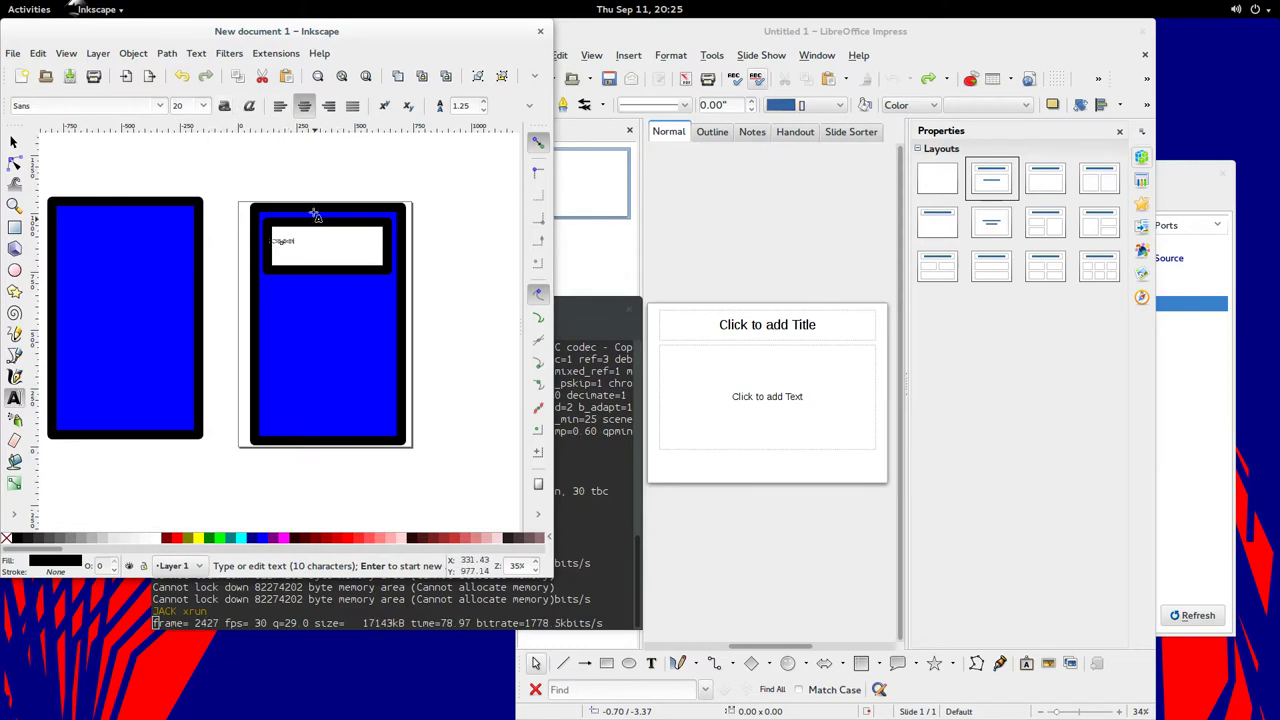
pyautogui.moveTo(191, 108); pyautogui.dragTo(129, 104)
pyautogui.write('96')
pyautogui.press('Return')
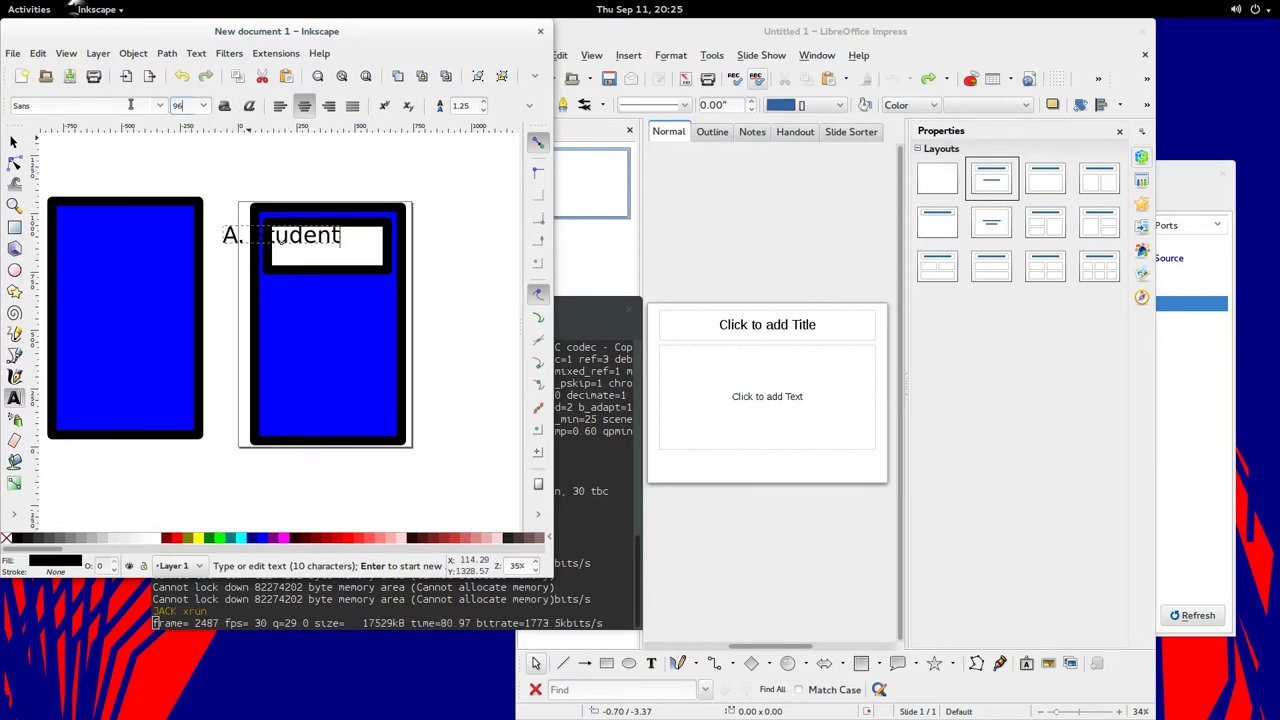
# Move the "A. Student" text so it sits centred inside the white title box
pyautogui.press('Escape')
pyautogui.press('F1')
pyautogui.moveTo(318, 243); pyautogui.dragTo(399, 267)
pyautogui.click(418, 254)
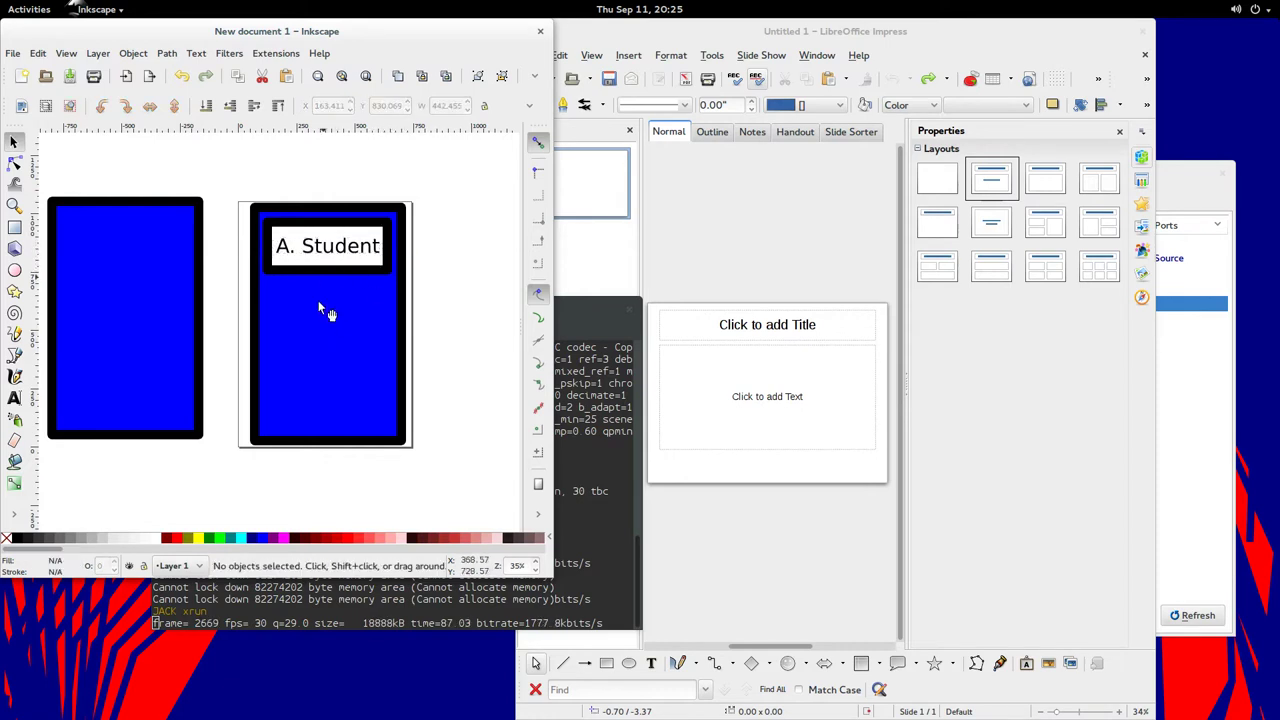
# Draw a white picture box about 503 × 606 px below the title box on the card
pyautogui.click(14, 227)
pyautogui.moveTo(267, 286); pyautogui.dragTo(387, 428)
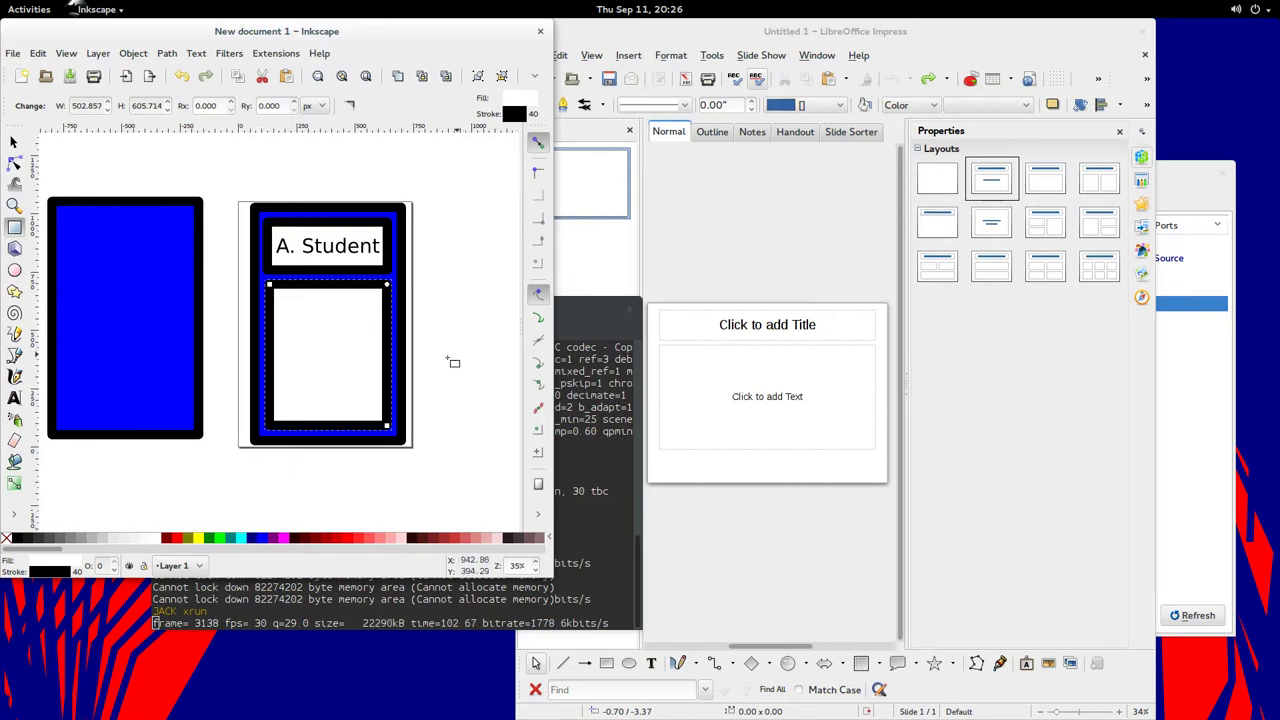
pyautogui.click(73, 160)
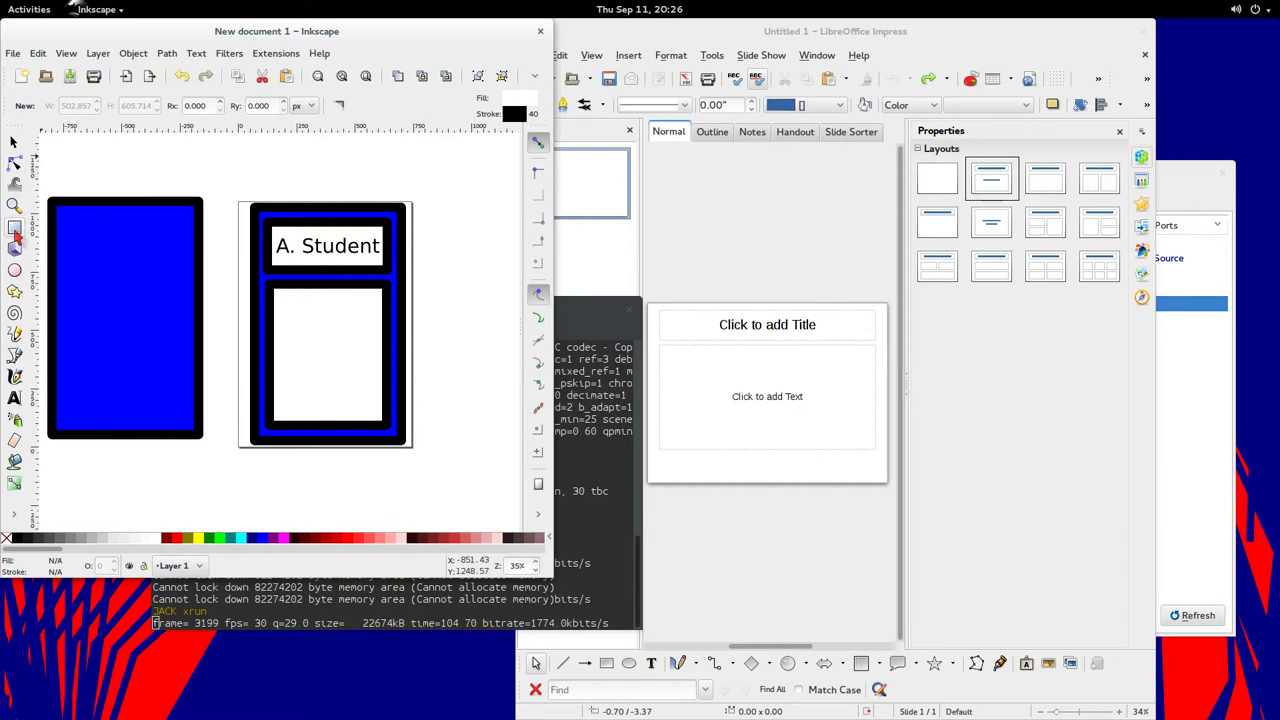
# Sketch the front face and upper-left edge of a die freehand inside the white picture box
pyautogui.click(14, 333)
pyautogui.moveTo(322, 324); pyautogui.dragTo(304, 348)
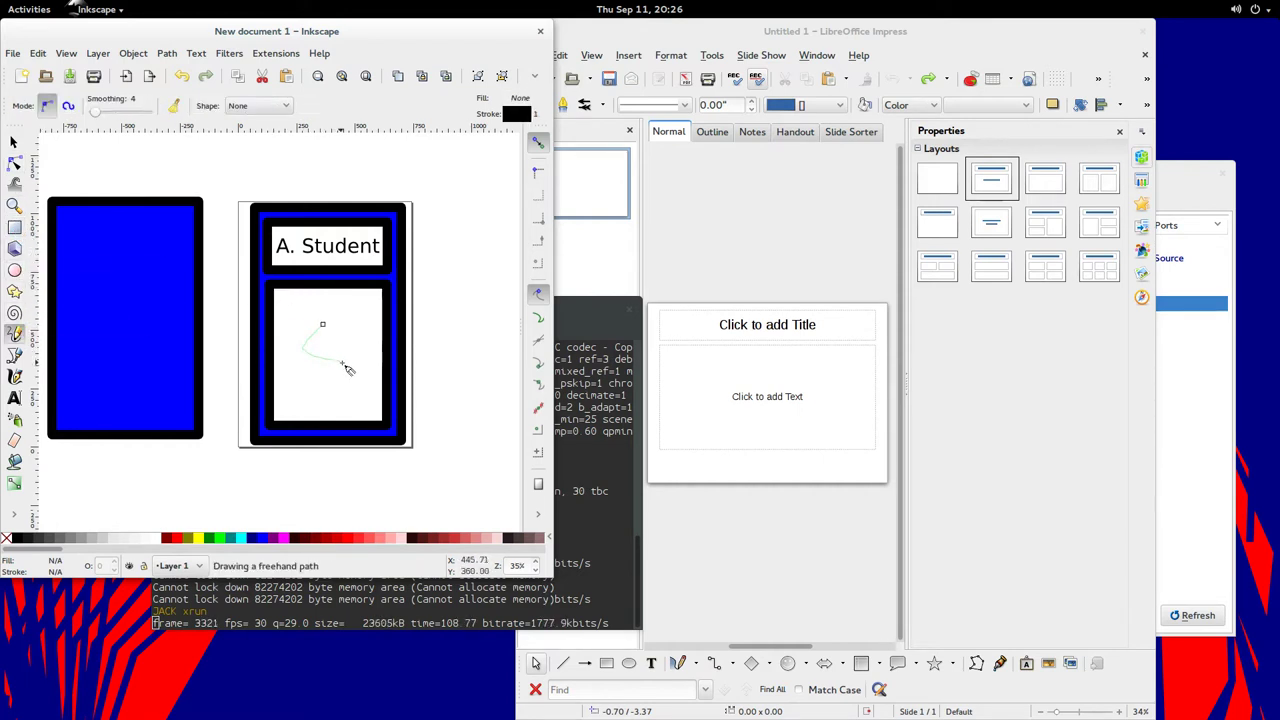
pyautogui.moveTo(335, 394)
pyautogui.mouseDown()
pyautogui.moveTo(313, 400)
pyautogui.moveTo(299, 361)
pyautogui.moveTo(322, 325)
pyautogui.moveTo(348, 342)
pyautogui.mouseUp()
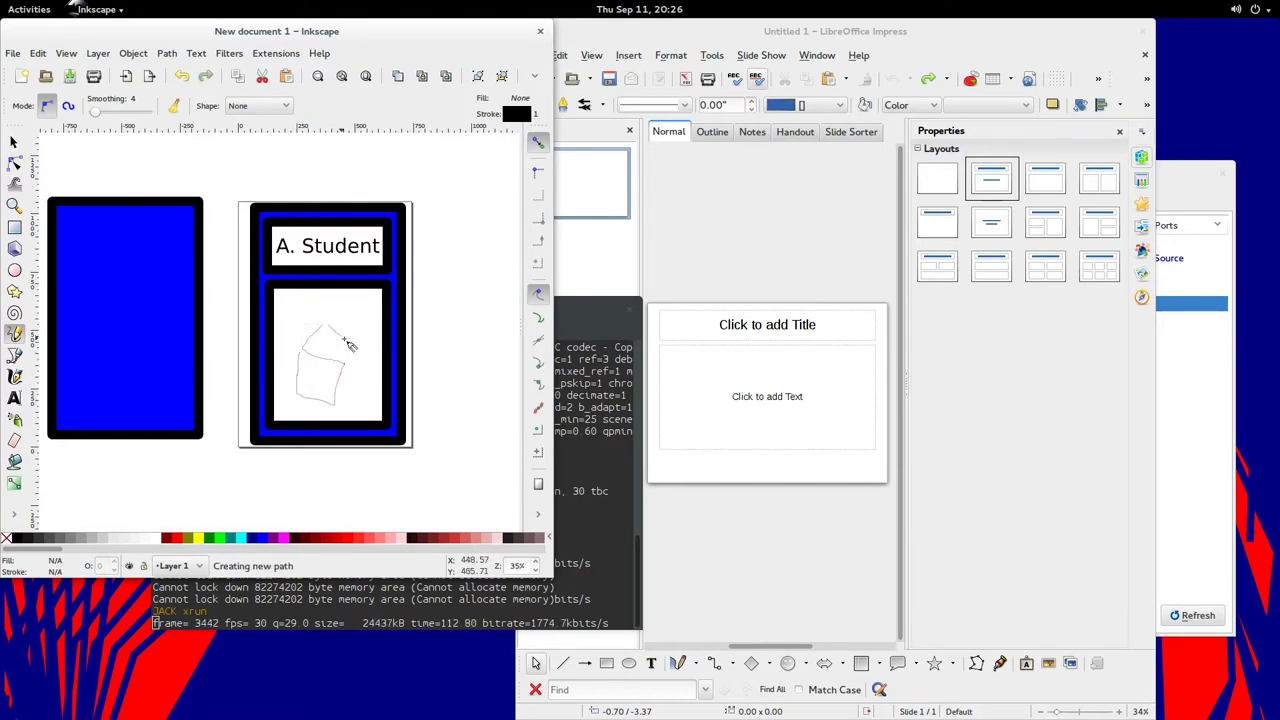
pyautogui.click(363, 343)
pyautogui.click(363, 343)
pyautogui.hotkey('ctrl', 'z')
pyautogui.hotkey('ctrl', 'z')
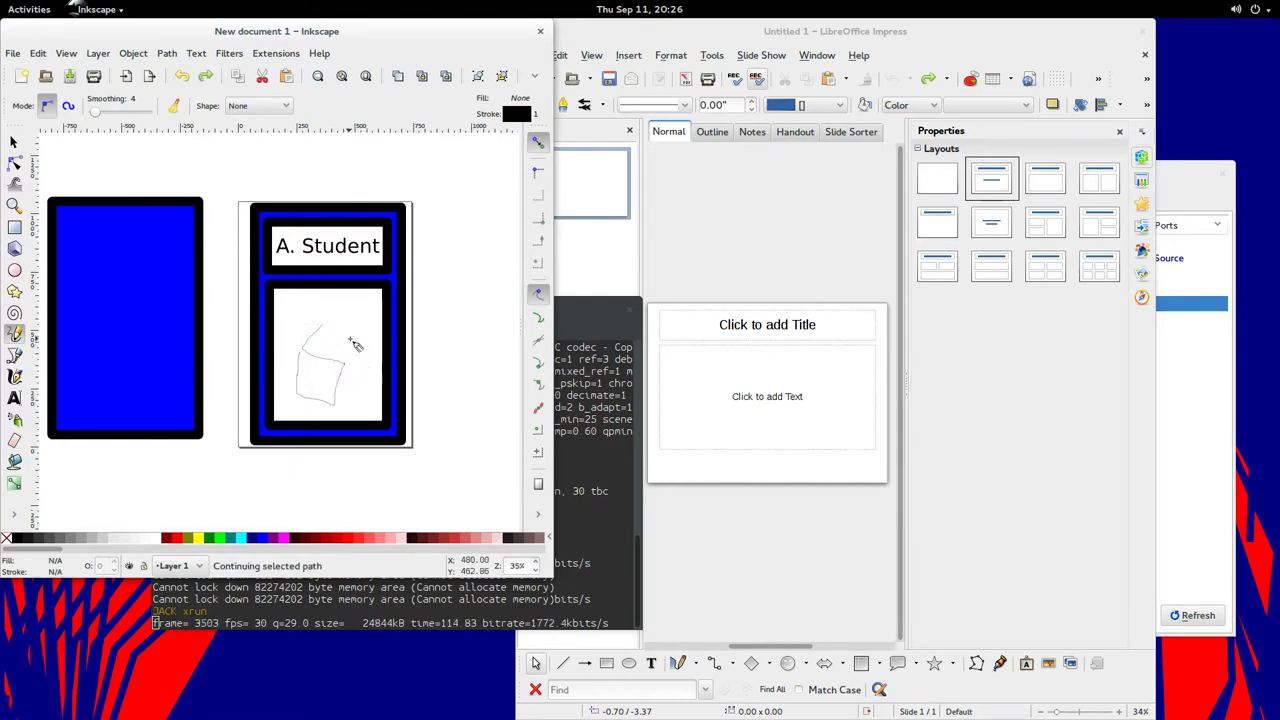
# Sketch the die's remaining top edge and right side face freehand to complete the cube outline
pyautogui.moveTo(327, 324); pyautogui.dragTo(365, 339)
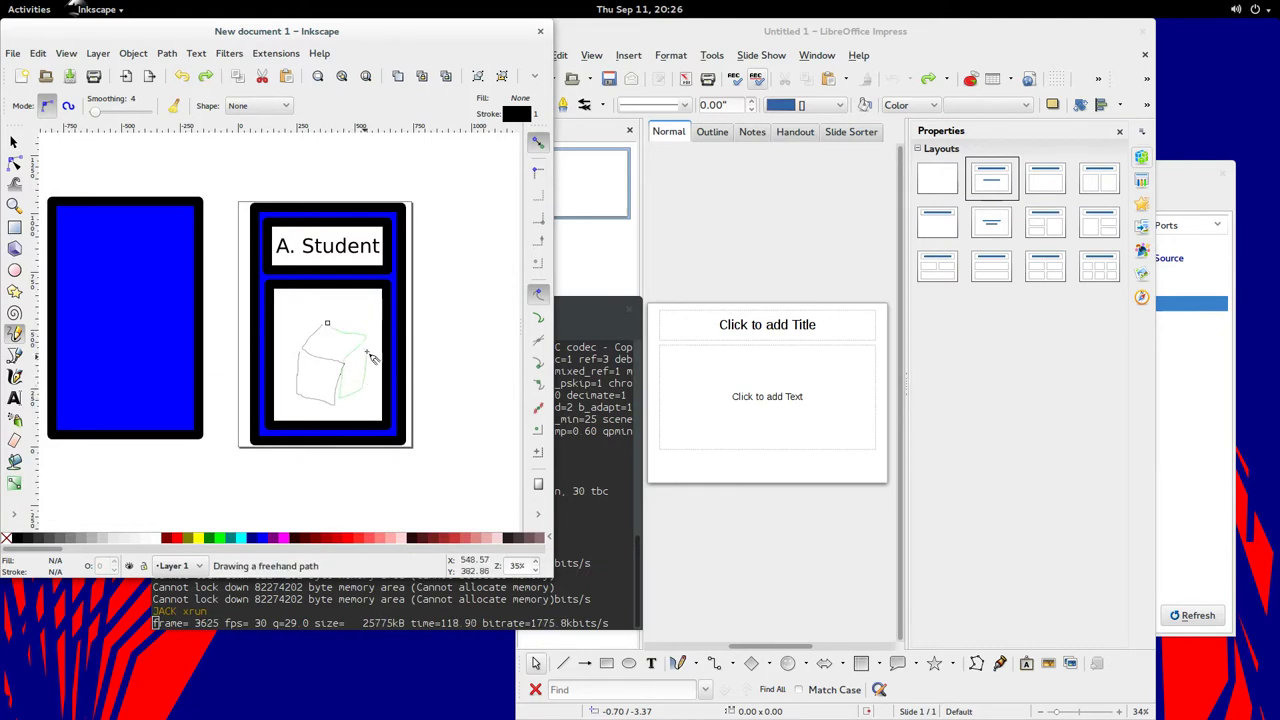
pyautogui.moveTo(368, 354); pyautogui.dragTo(367, 338)
pyautogui.press('F1')
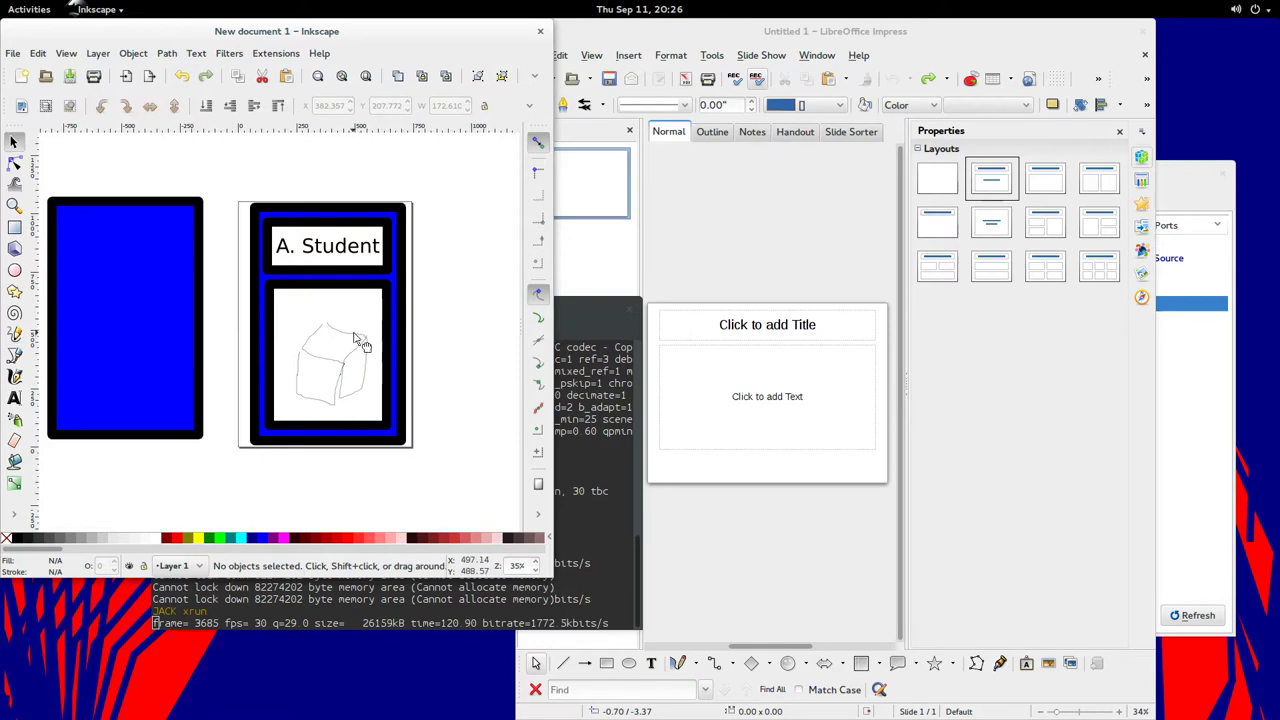
# Shift the die's side path slightly toward the front face and group the two outline paths
pyautogui.click(338, 345)
pyautogui.moveTo(456, 428)
pyautogui.mouseDown()
pyautogui.moveTo(296, 352)
pyautogui.moveTo(284, 320)
pyautogui.mouseUp()
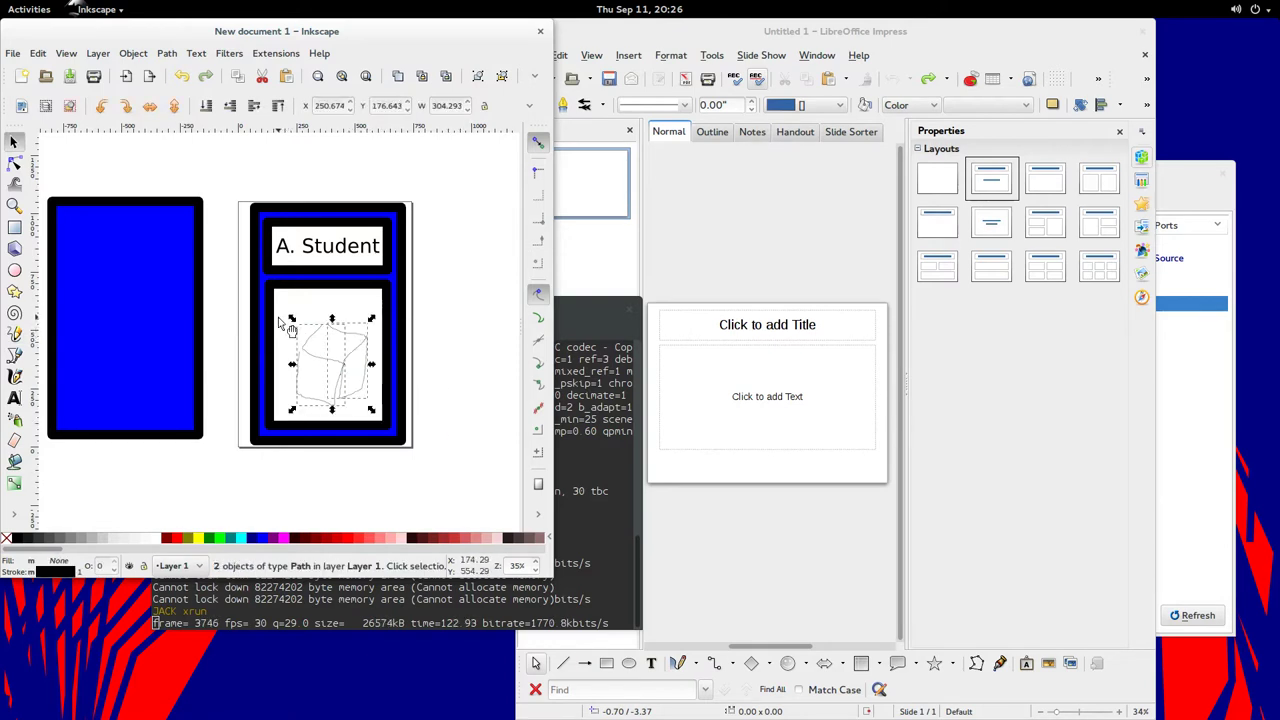
pyautogui.press('Escape')
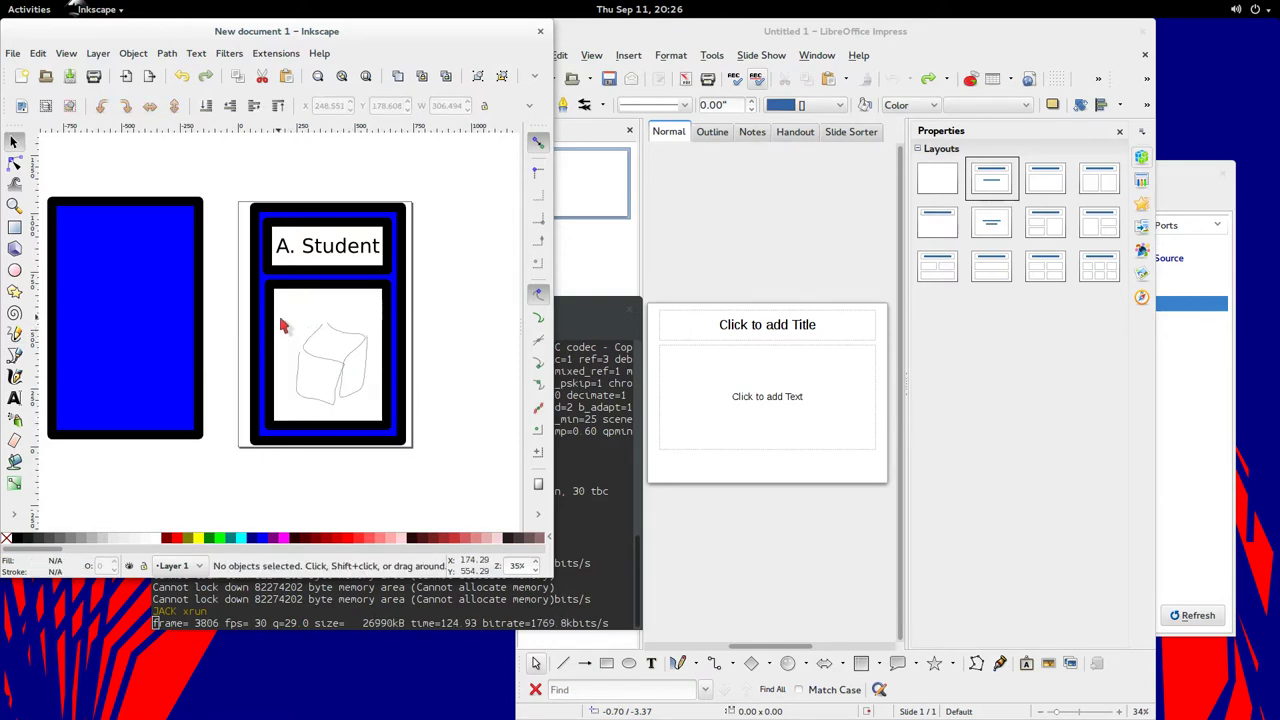
pyautogui.moveTo(357, 354)
pyautogui.mouseDown()
pyautogui.moveTo(341, 366)
pyautogui.moveTo(352, 358)
pyautogui.mouseUp()
pyautogui.hotkey('ctrl', 'z')
pyautogui.click(432, 378)
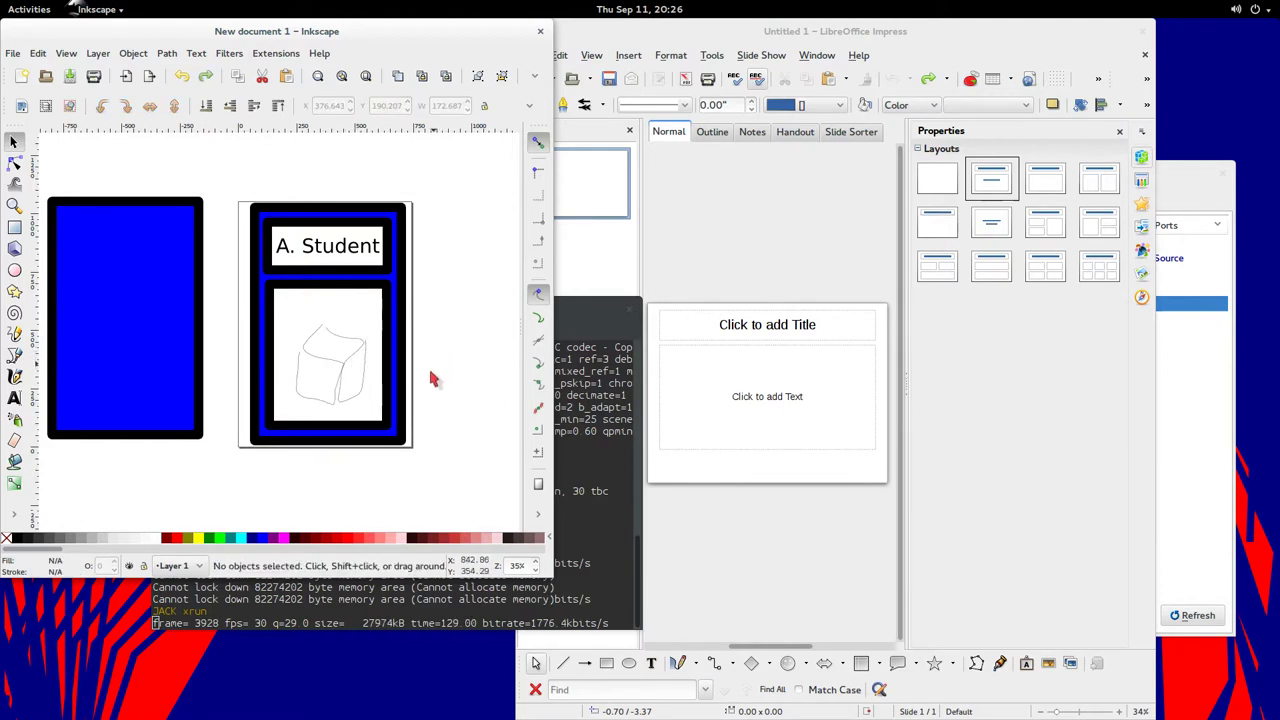
pyautogui.moveTo(434, 419); pyautogui.dragTo(264, 312)
pyautogui.hotkey('ctrl', 'g')
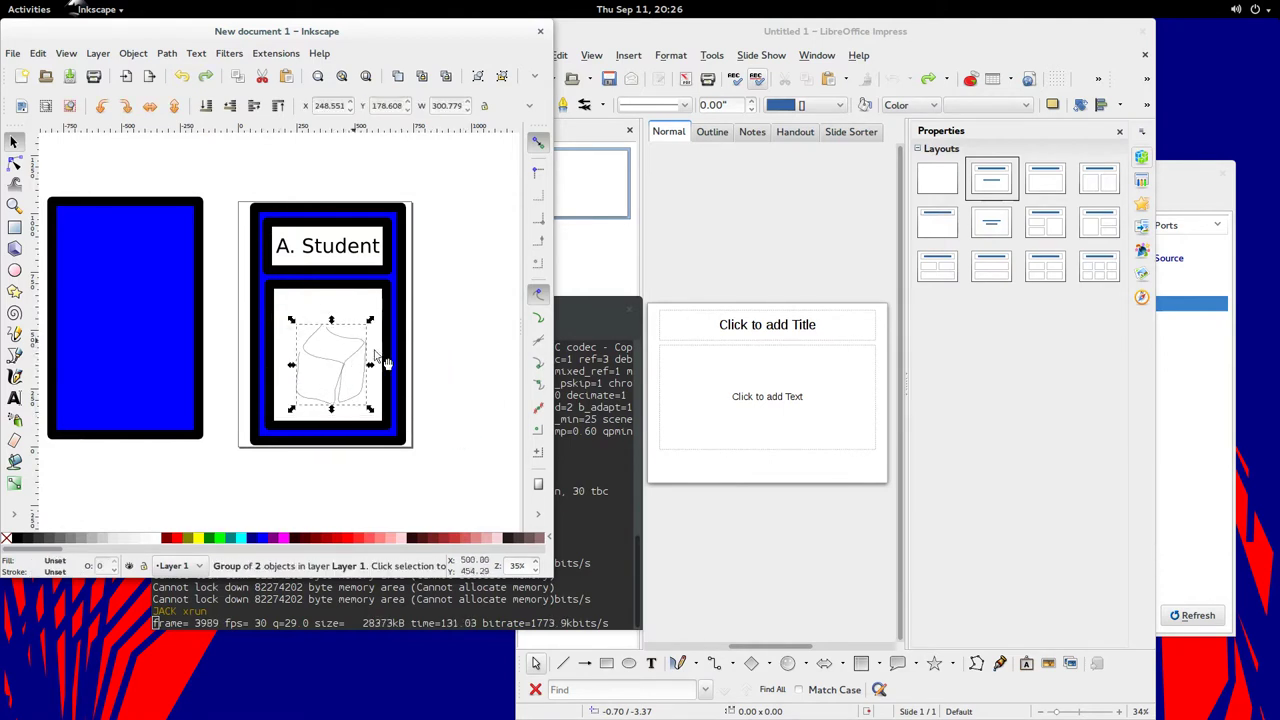
pyautogui.click(418, 355)
# Draw a black dot about 66 px wide, duplicate it five times, and arrange the dots as one, two and three pips on the die's faces
pyautogui.click(14, 270)
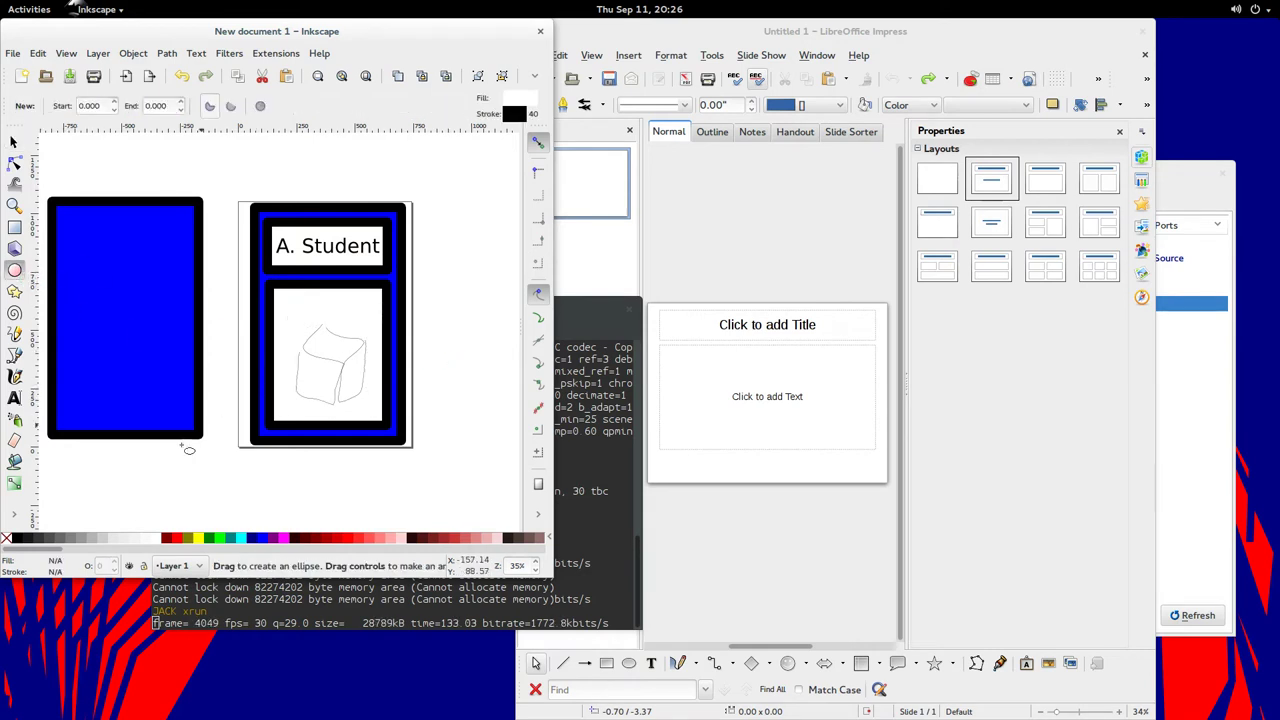
pyautogui.moveTo(321, 334)
pyautogui.mouseDown()
pyautogui.moveTo(335, 345)
pyautogui.moveTo(312, 374)
pyautogui.moveTo(338, 405)
pyautogui.moveTo(370, 376)
pyautogui.moveTo(357, 361)
pyautogui.moveTo(350, 377)
pyautogui.mouseUp()
pyautogui.press('Escape')
pyautogui.press('s')
pyautogui.hotkey('ctrl', 'd')
pyautogui.hotkey('ctrl', 'd')
pyautogui.hotkey('ctrl', 'd')
pyautogui.hotkey('ctrl', 'd')
pyautogui.hotkey('ctrl', 'd')
pyautogui.moveTo(350, 377); pyautogui.dragTo(345, 394)
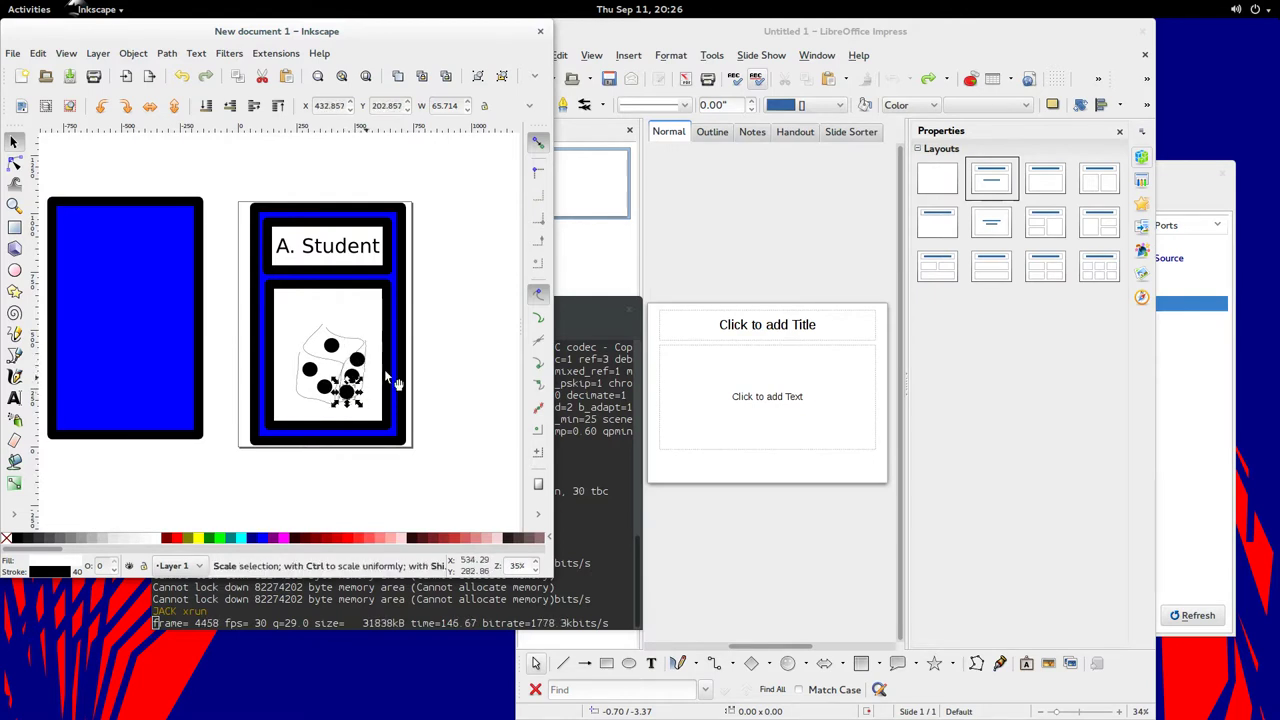
pyautogui.click(440, 383)
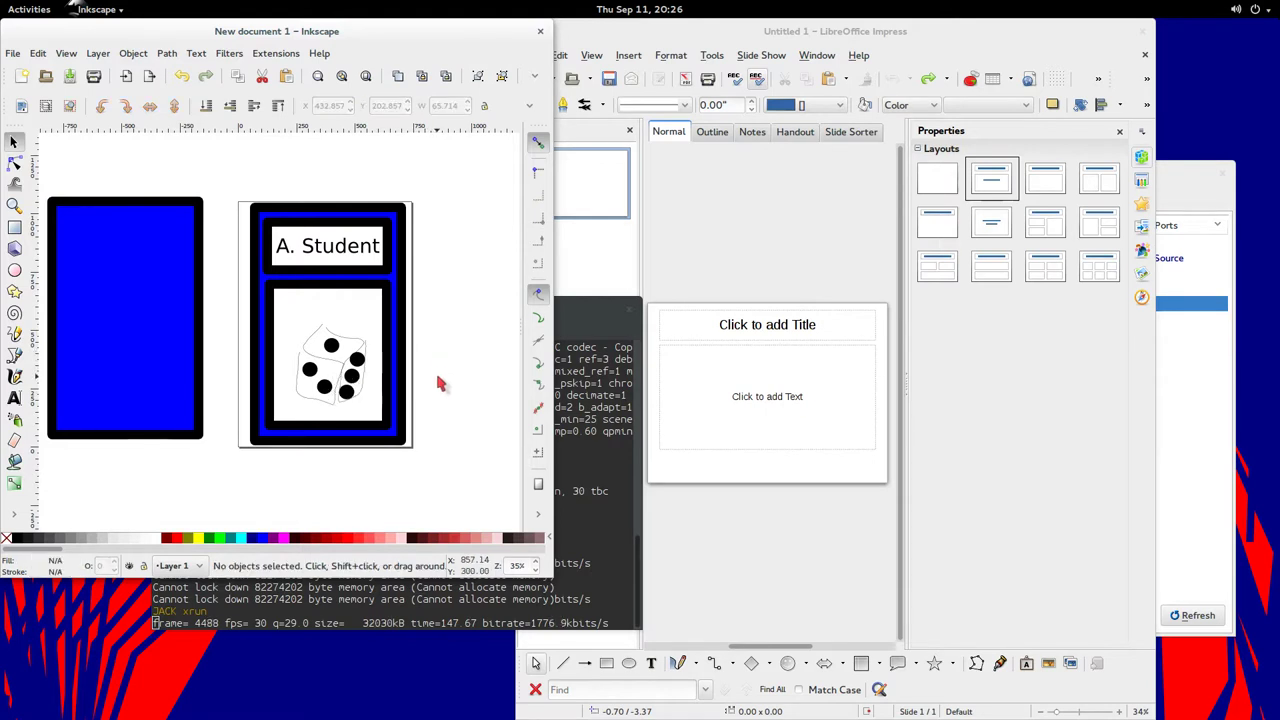
pyautogui.click(372, 360)
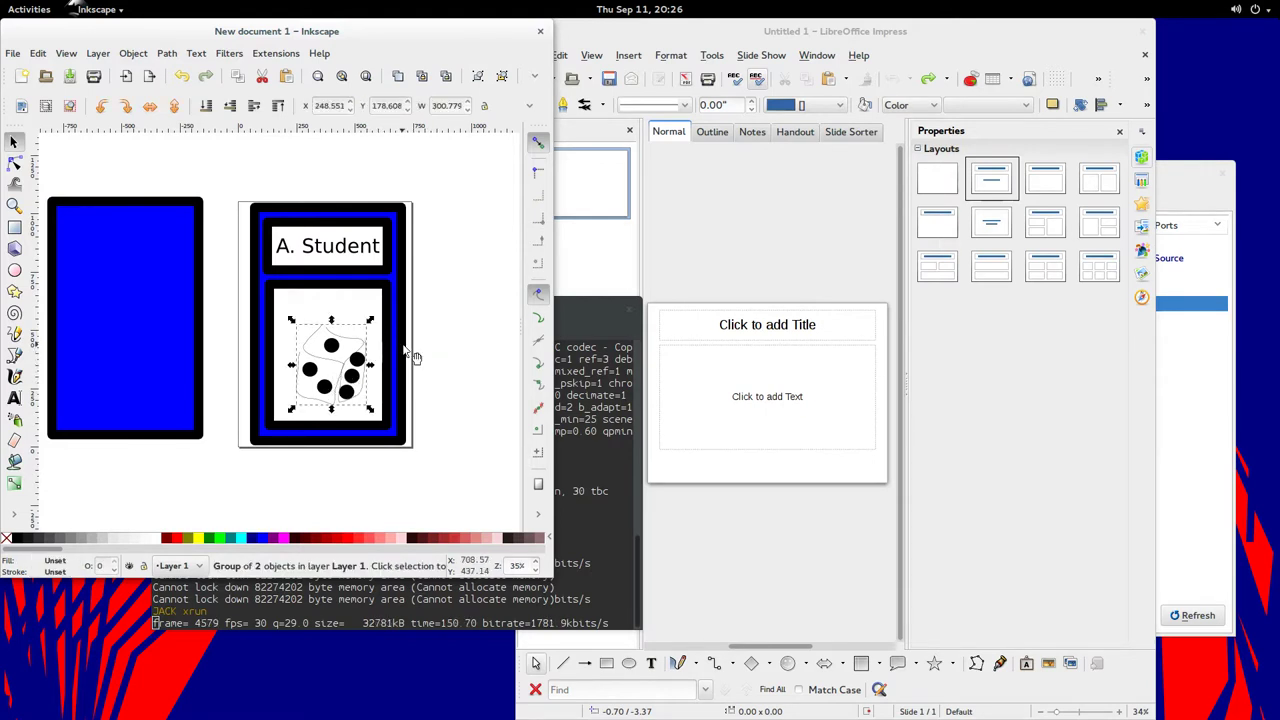
pyautogui.press('ctrl')
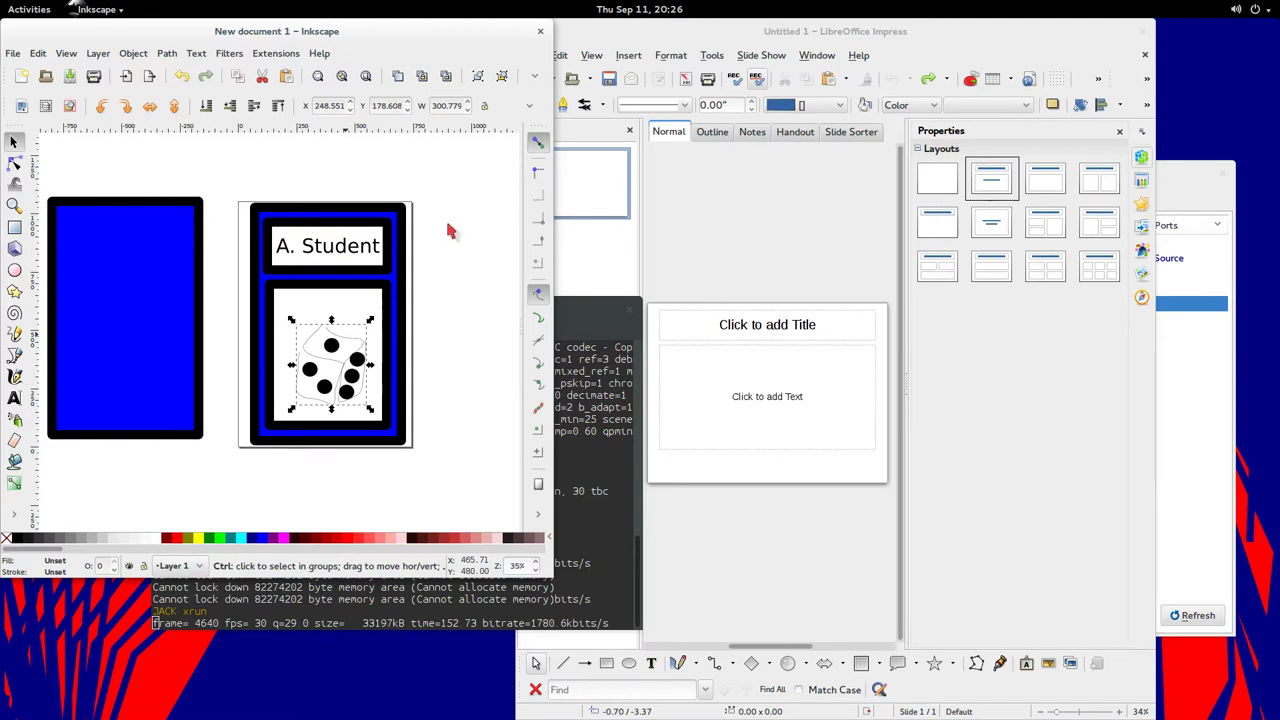
pyautogui.hotkey('ctrl', 'shift', 'f')
pyautogui.click(444, 156)
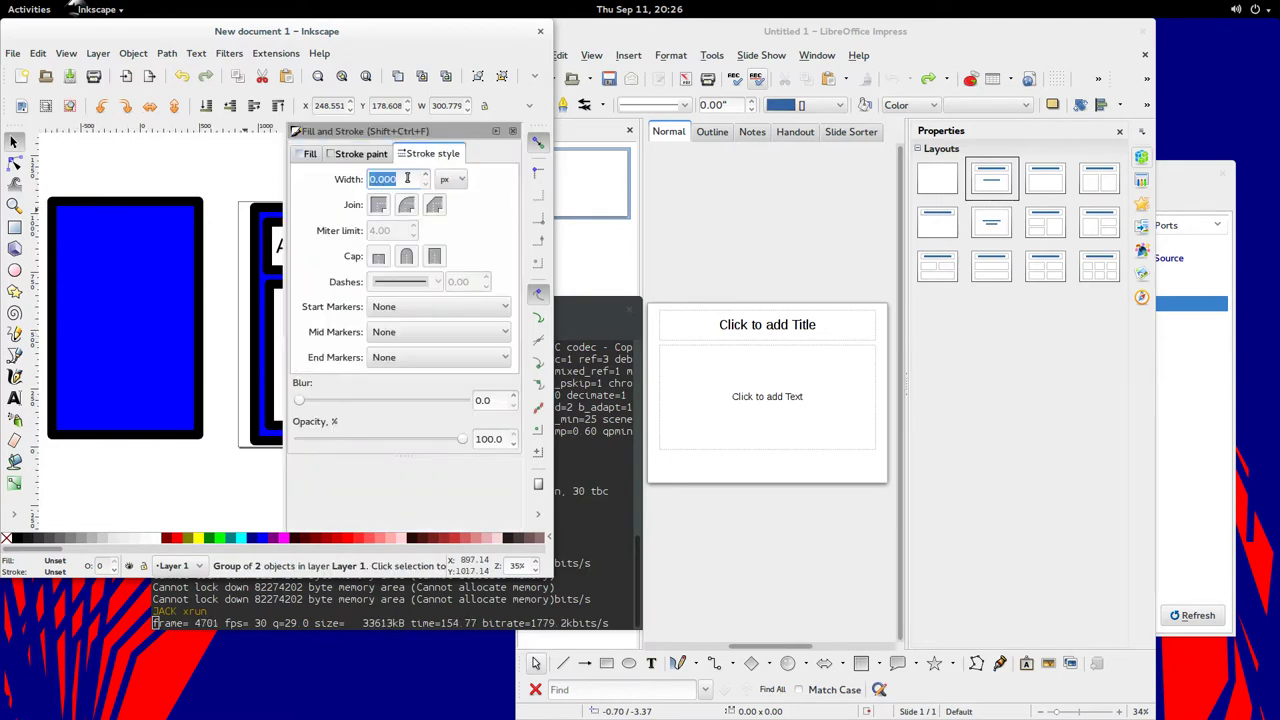
pyautogui.click(512, 131)
pyautogui.click(478, 282)
# Set the stroke width of both outline paths inside the die group to 10 px
pyautogui.scroll(5, 370, 365)
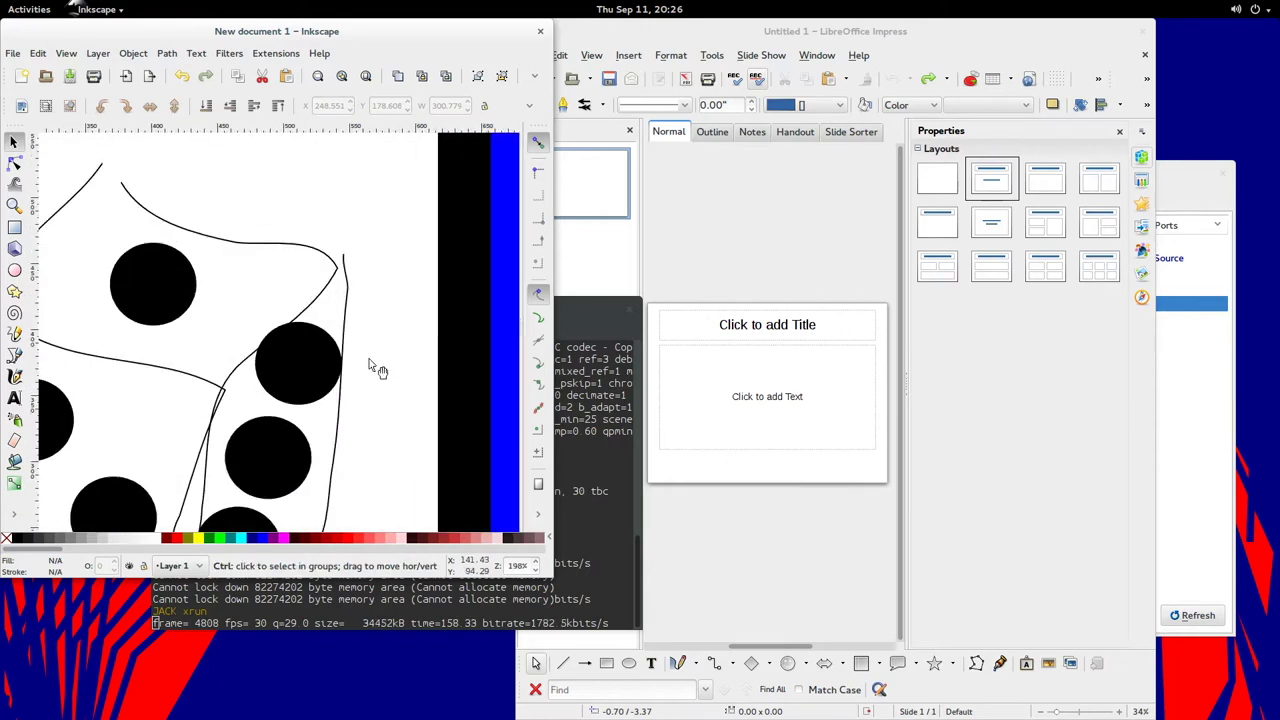
pyautogui.click(300, 260)
pyautogui.click(280, 247)
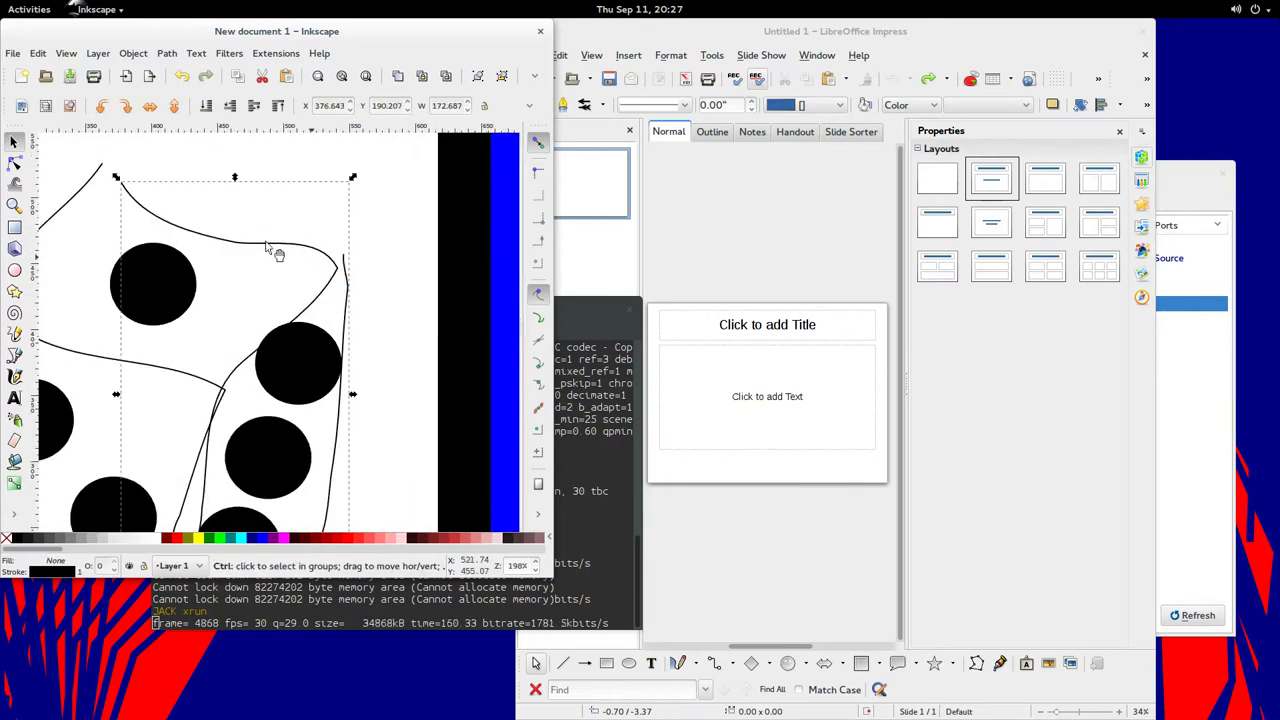
pyautogui.keyDown('ctrl'); pyautogui.keyDown('shift'); pyautogui.click(79, 194); pyautogui.keyUp('shift'); pyautogui.keyUp('ctrl')
pyautogui.hotkey('shift', 'ctrl', 'f')
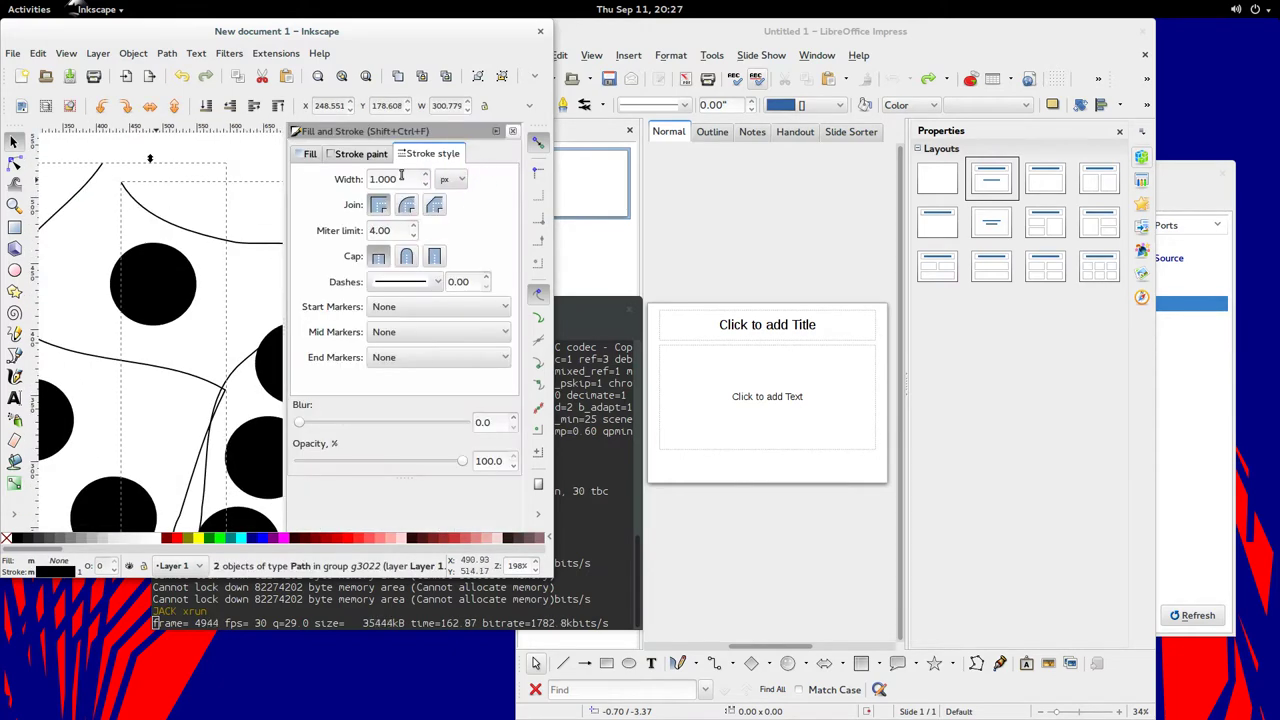
pyautogui.doubleClick(401, 178)
pyautogui.write('3')
pyautogui.press('Return')
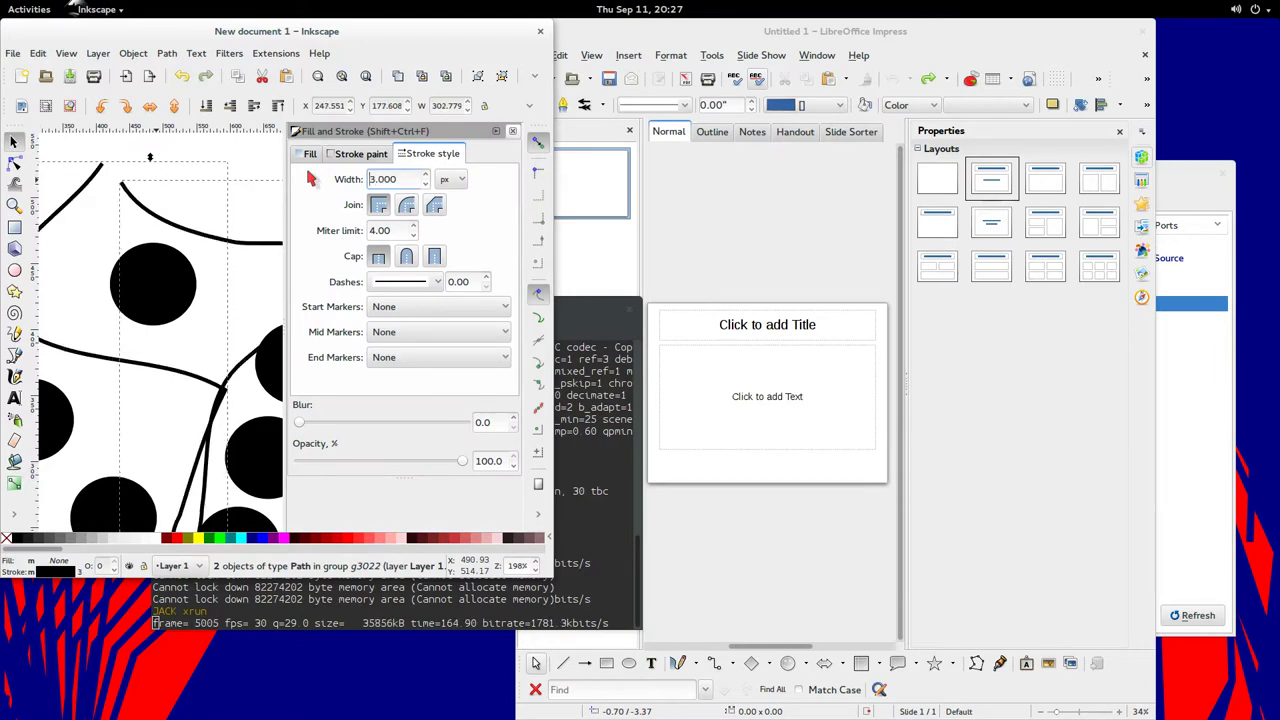
pyautogui.write('0')
pyautogui.press('Return')
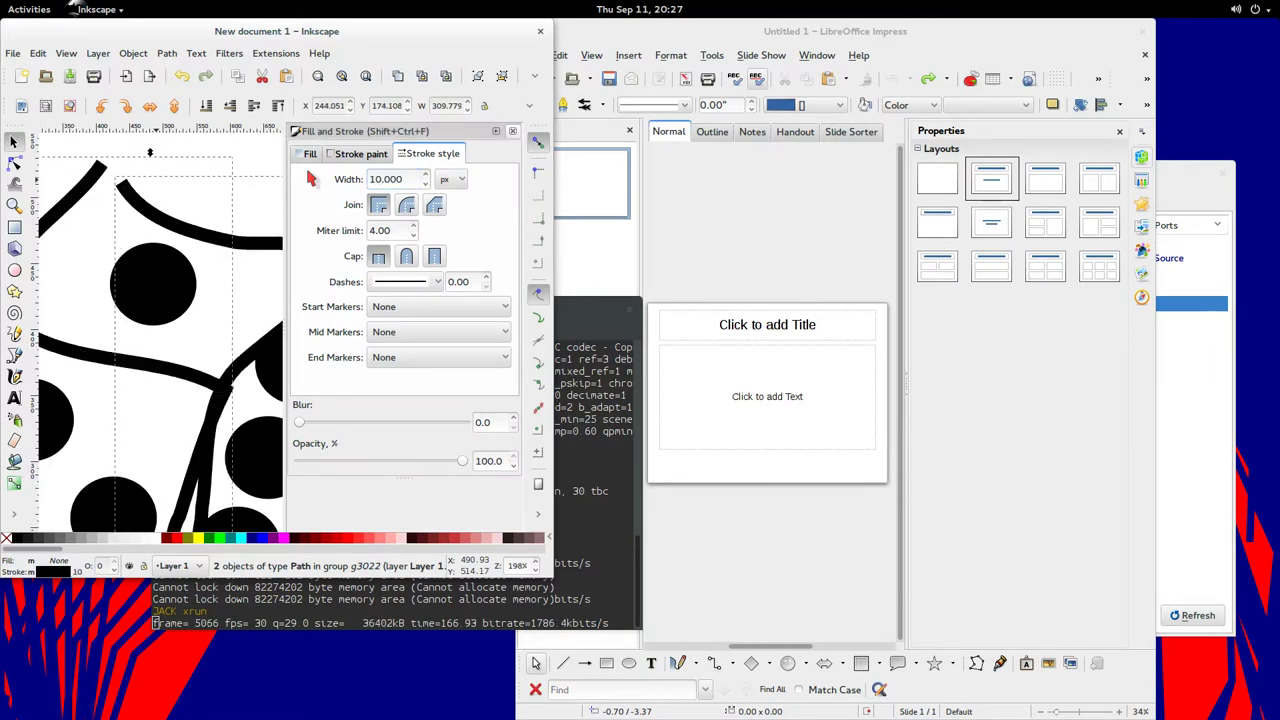
pyautogui.click(512, 131)
pyautogui.scroll(-5, 443, 289)
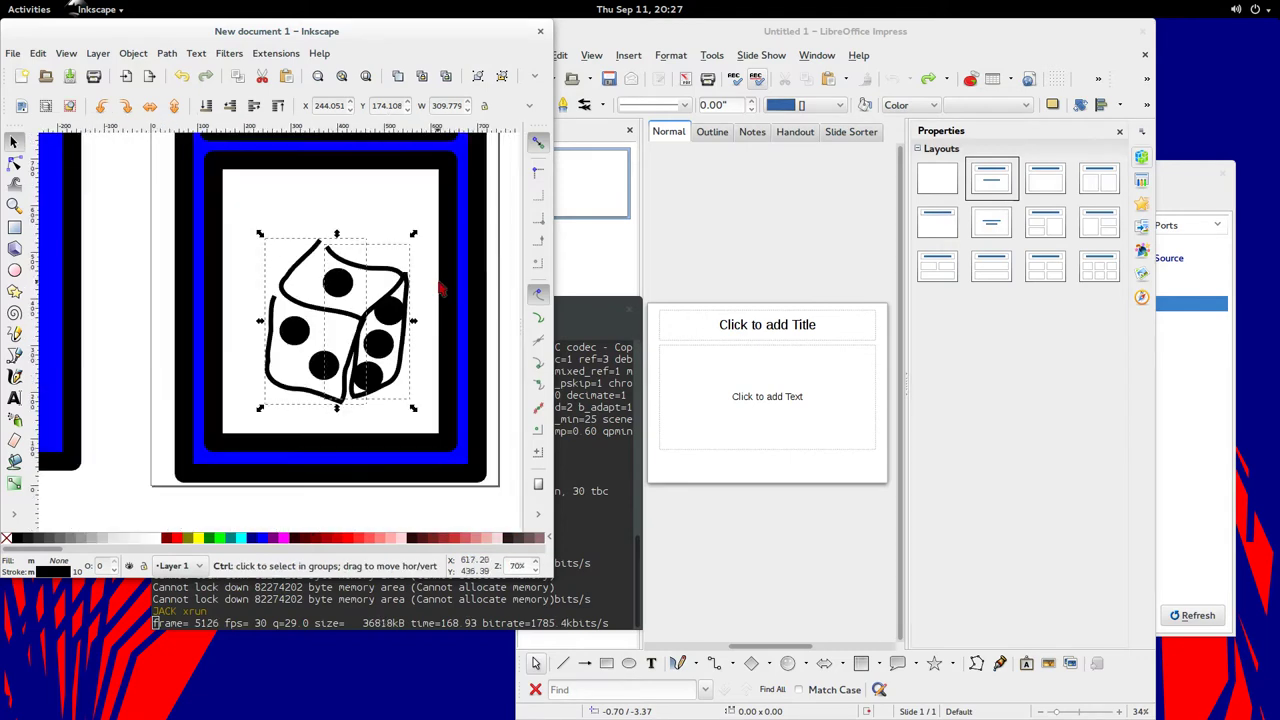
pyautogui.click(451, 291)
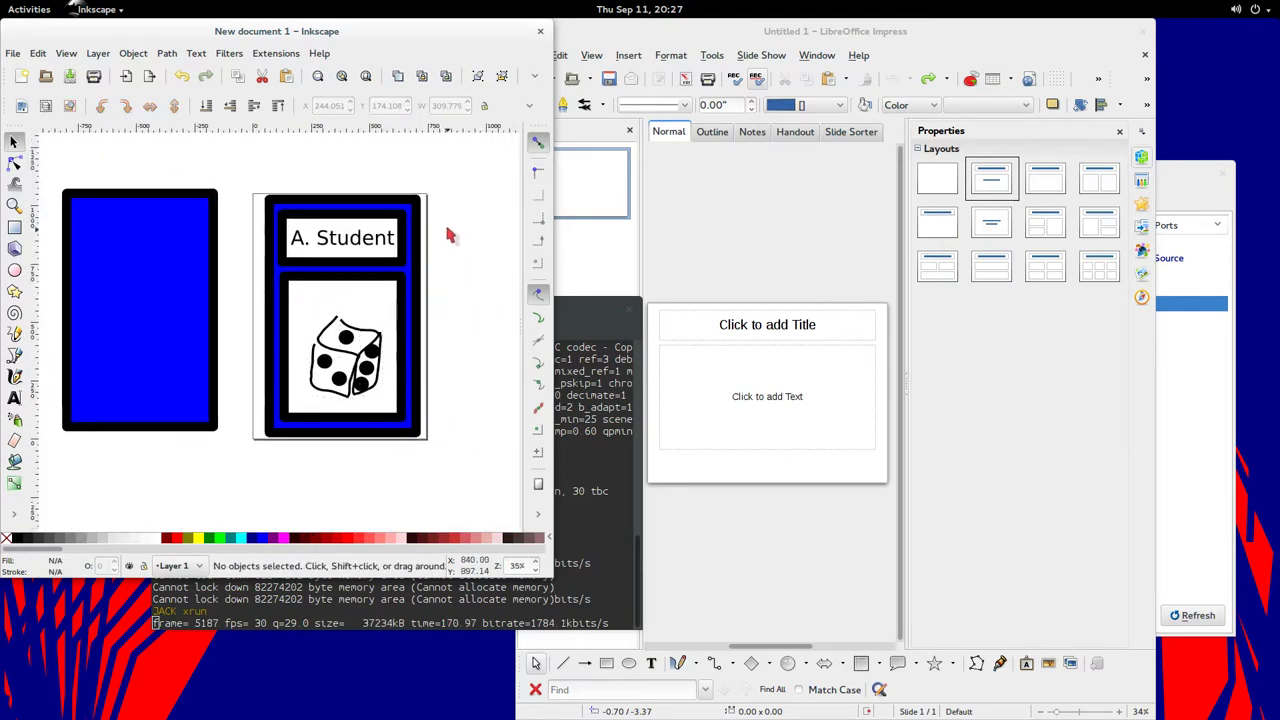
# Copy the whole card front and place the duplicate beside the original at the same height
pyautogui.moveTo(449, 228); pyautogui.dragTo(404, 223)
pyautogui.moveTo(214, 162); pyautogui.dragTo(418, 472)
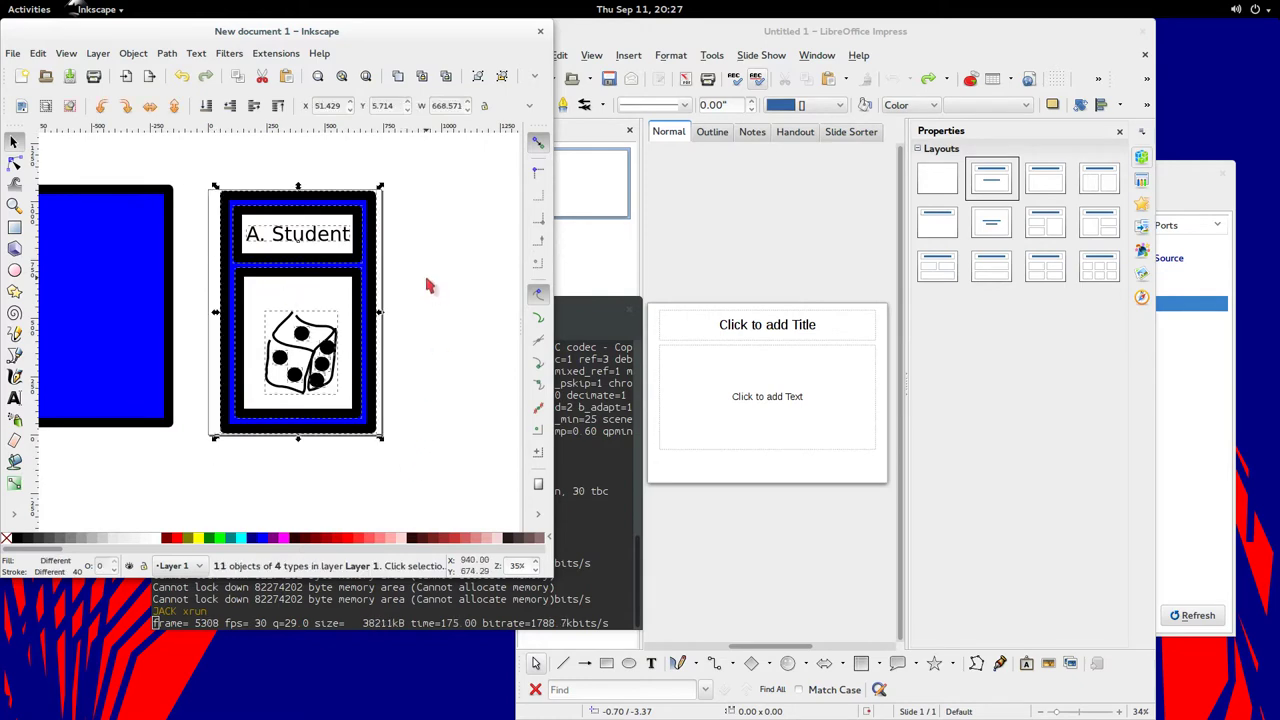
pyautogui.hotkey('ctrl', 'c')
pyautogui.hscroll(2, 390, 284)
pyautogui.hotkey('ctrl', 'v')
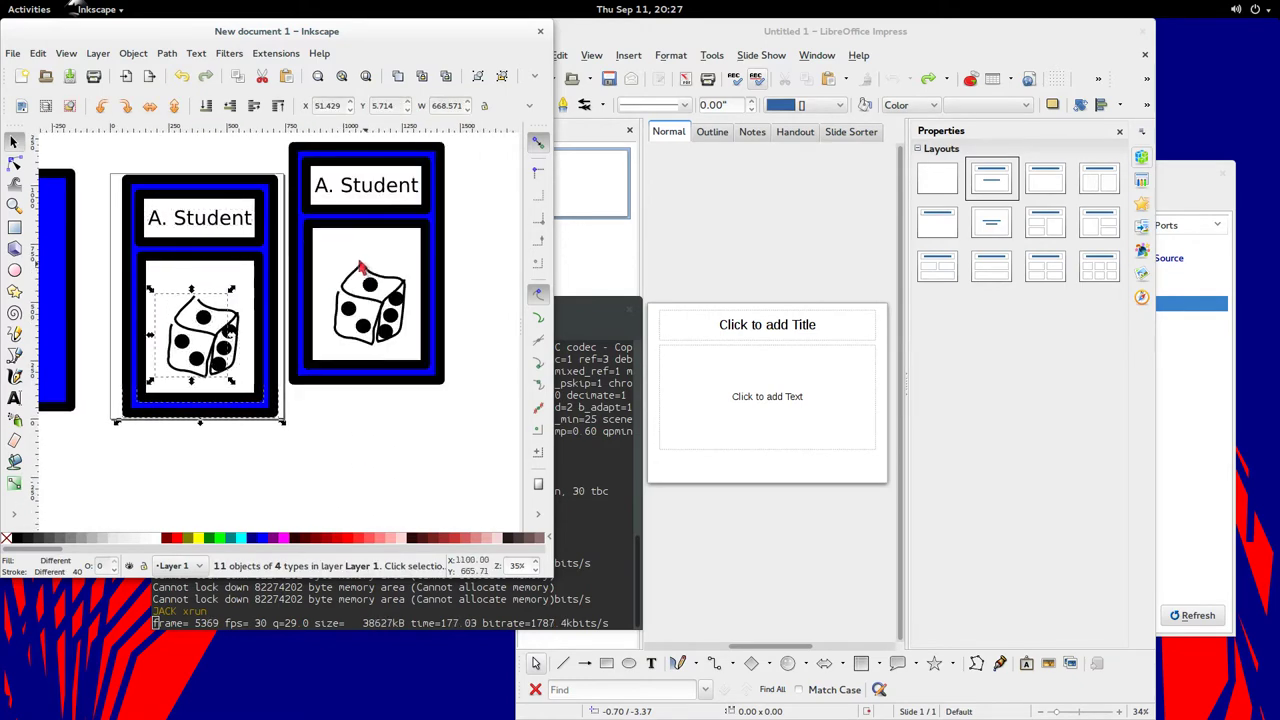
pyautogui.moveTo(368, 280); pyautogui.dragTo(399, 303)
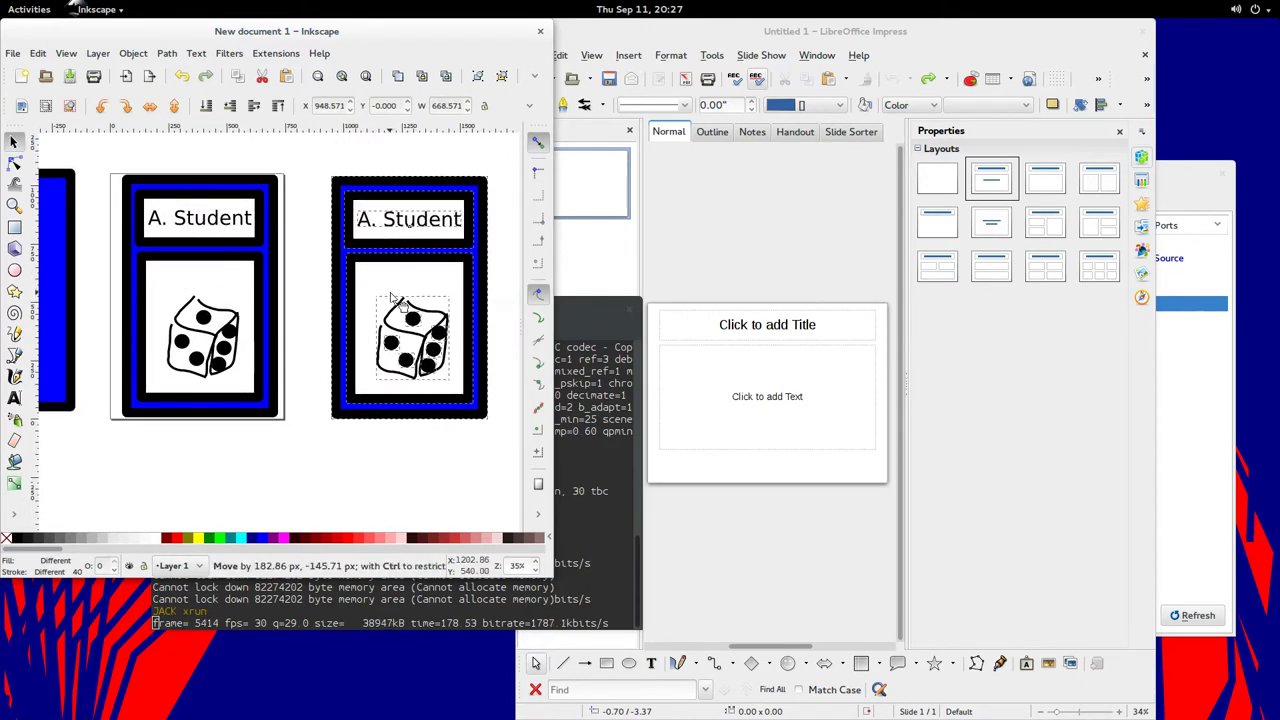
pyautogui.click(497, 250)
# Give the original card's picture panel a 20% Gray fill and a flat gray stroke with RGBA aeaeaeff
pyautogui.click(429, 263)
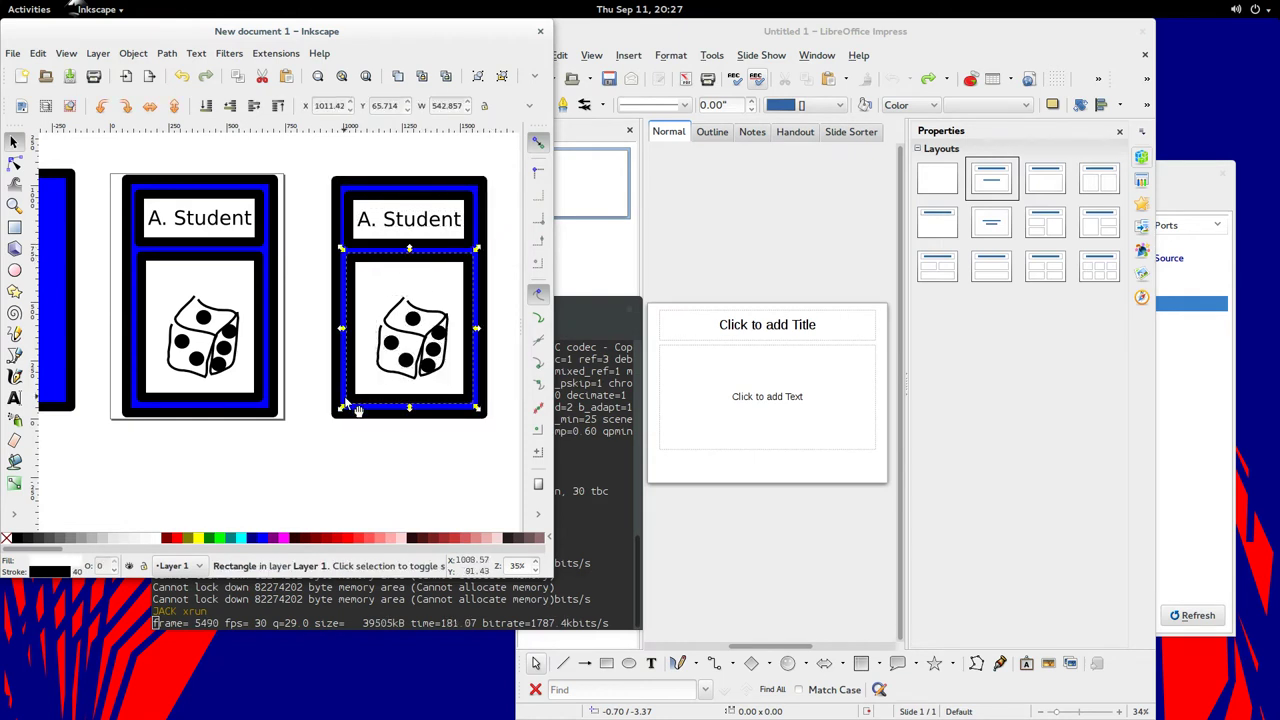
pyautogui.click(256, 318)
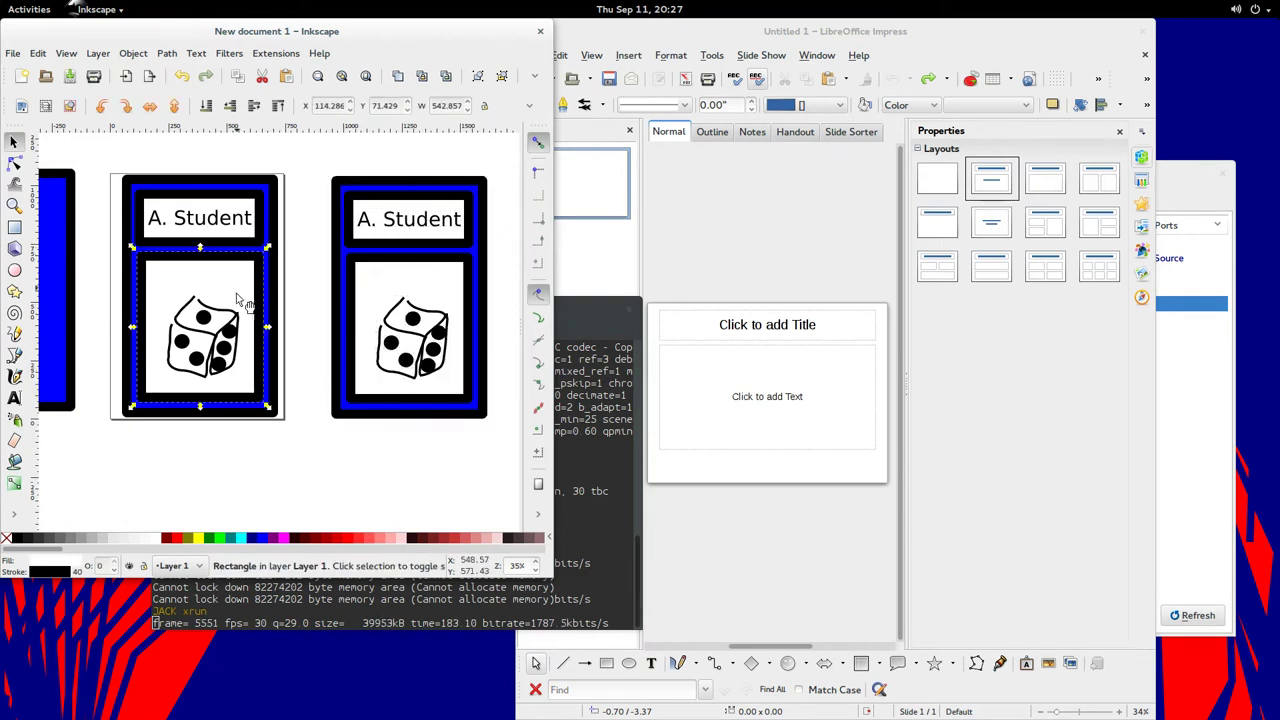
pyautogui.click(108, 539)
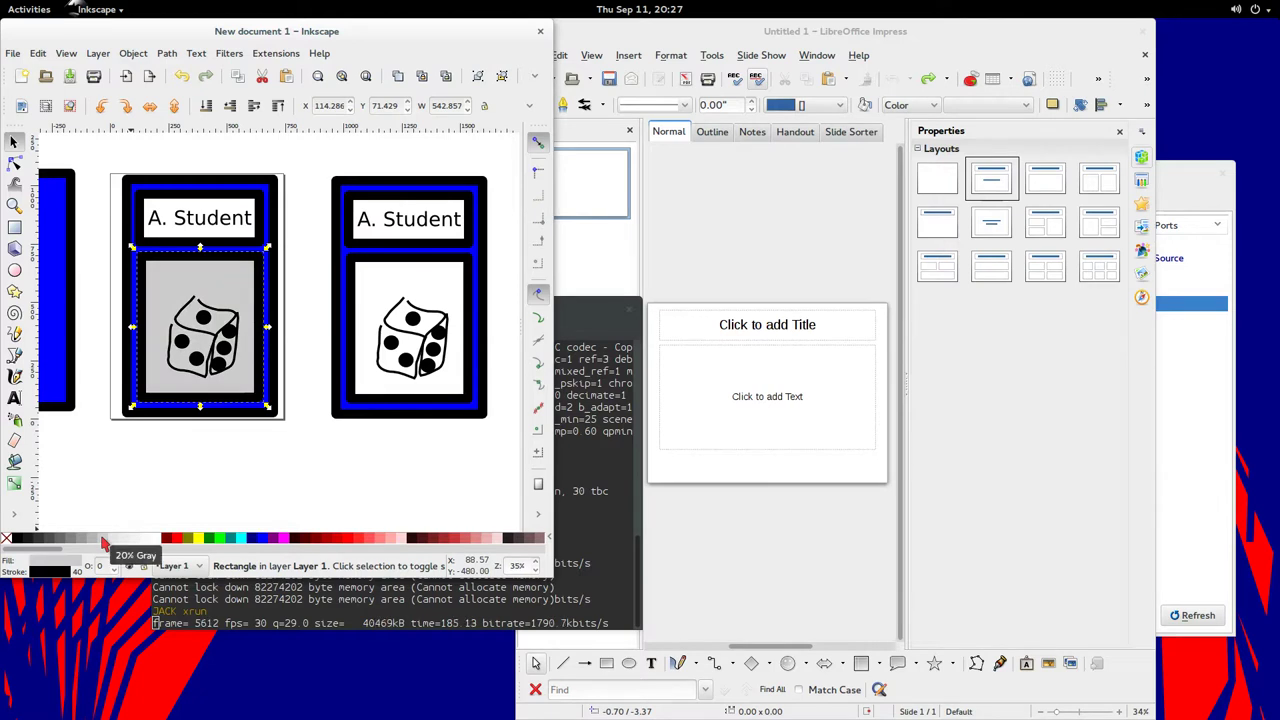
pyautogui.hotkey('ctrl', 'shift', 'f')
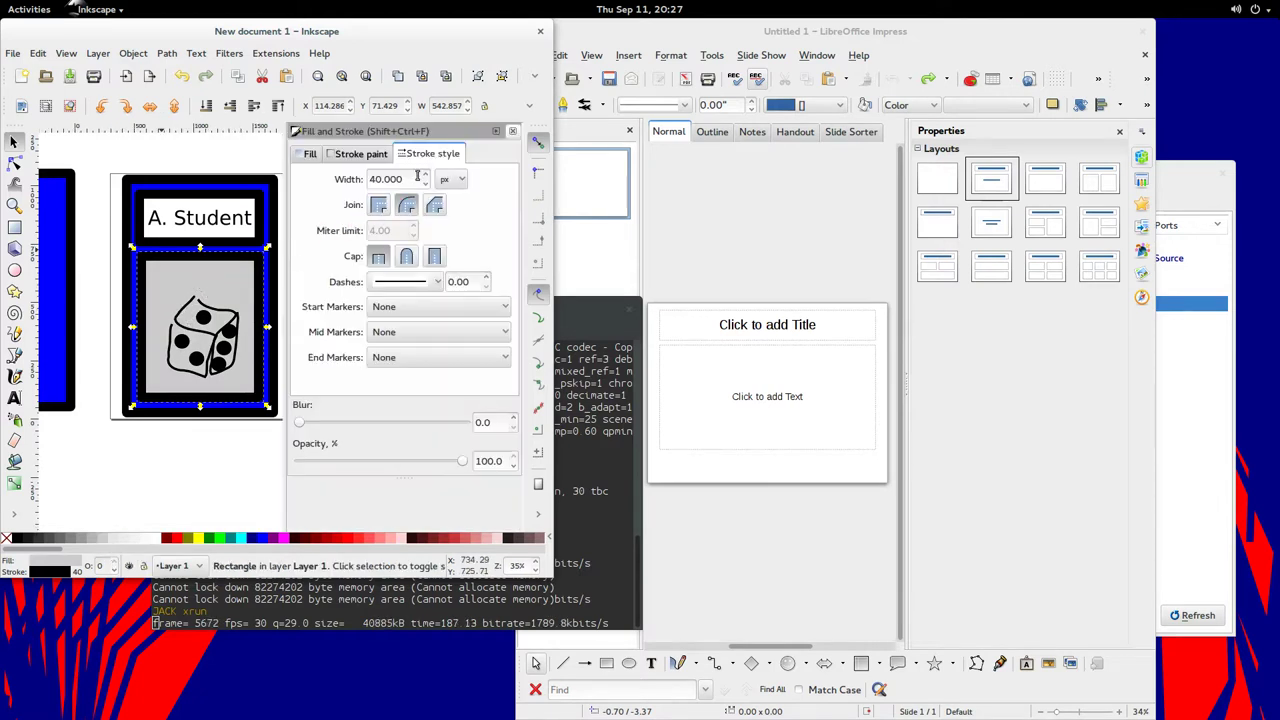
pyautogui.click(360, 153)
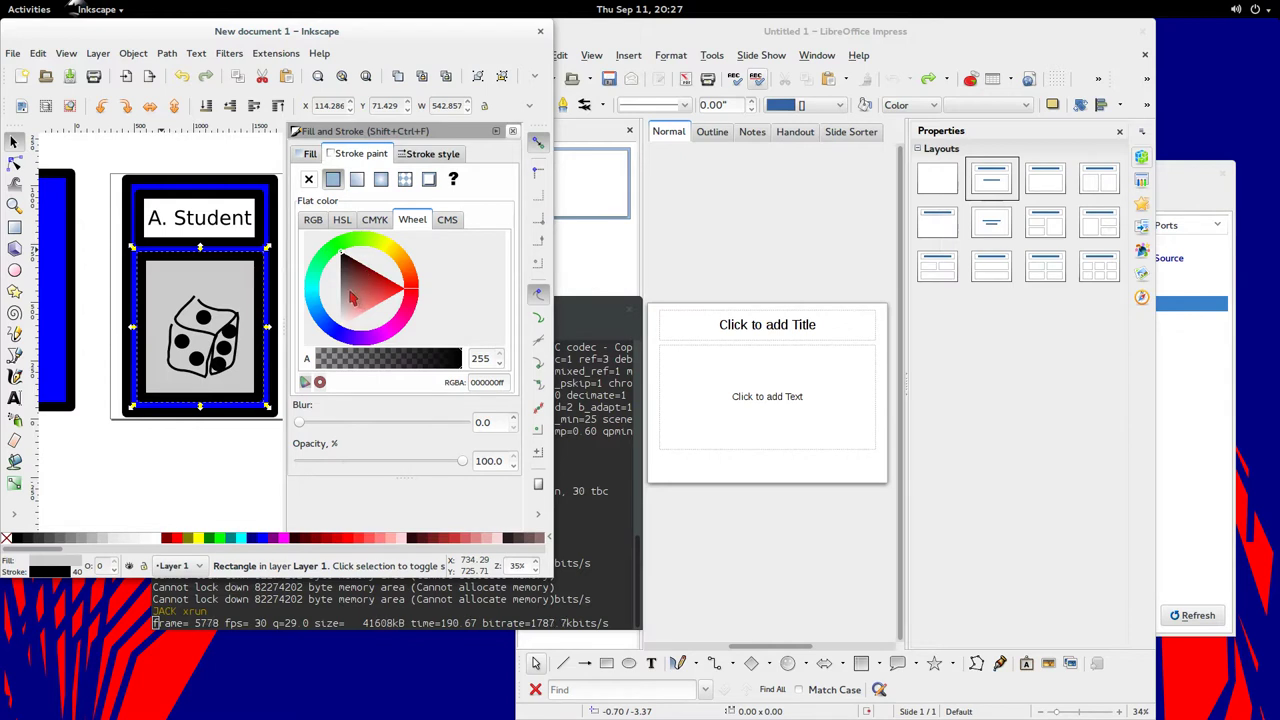
pyautogui.moveTo(354, 303); pyautogui.dragTo(344, 311)
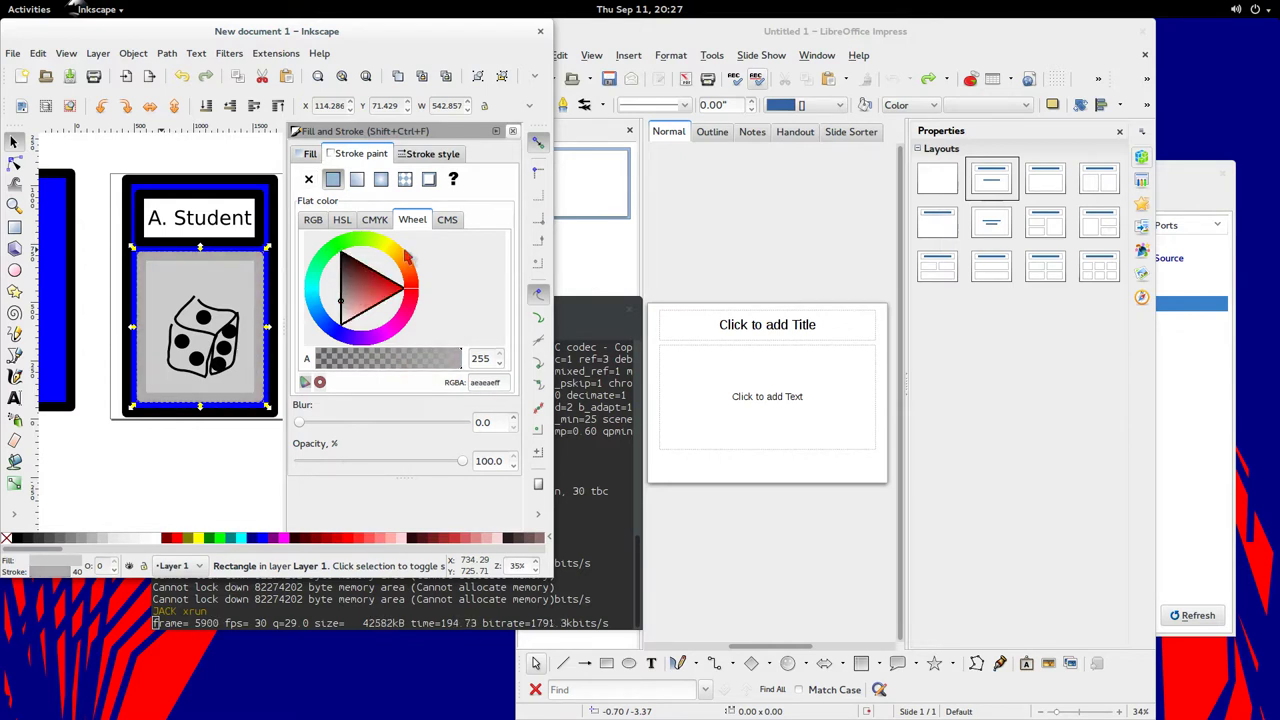
pyautogui.click(357, 179)
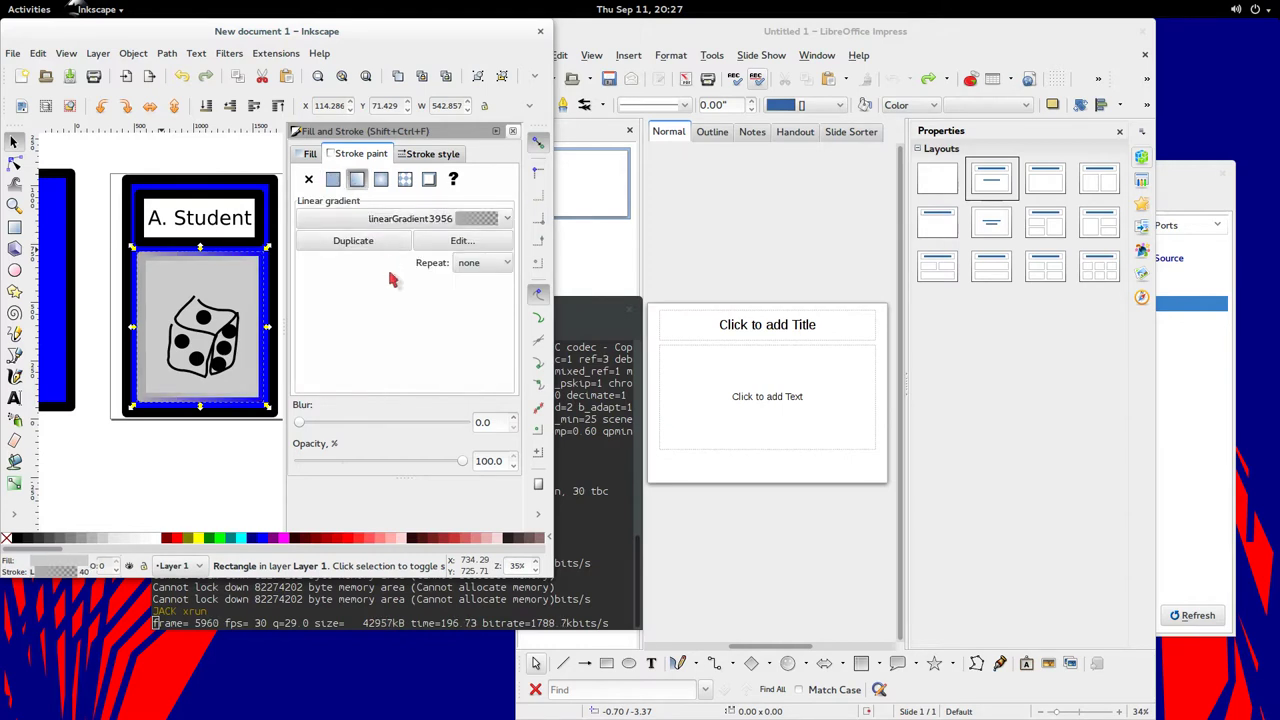
pyautogui.click(333, 179)
pyautogui.click(510, 133)
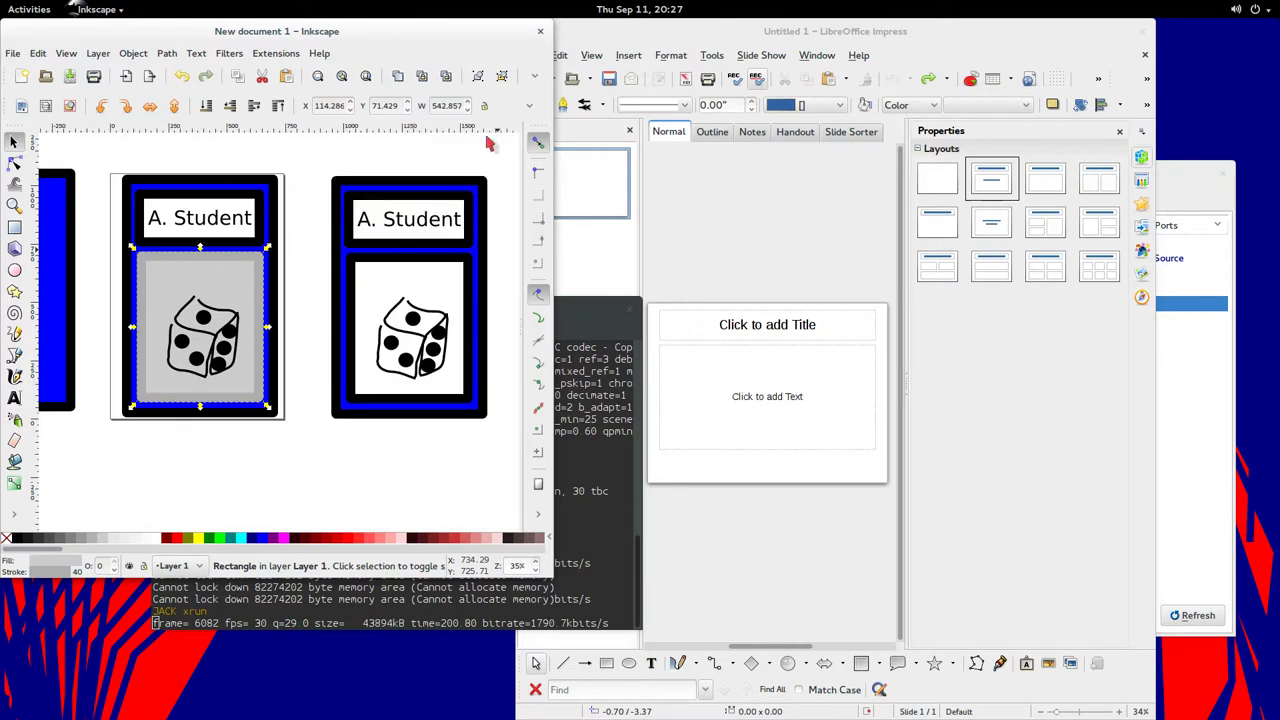
# Delete the entire duplicate card that has the white picture panel
pyautogui.click(383, 168)
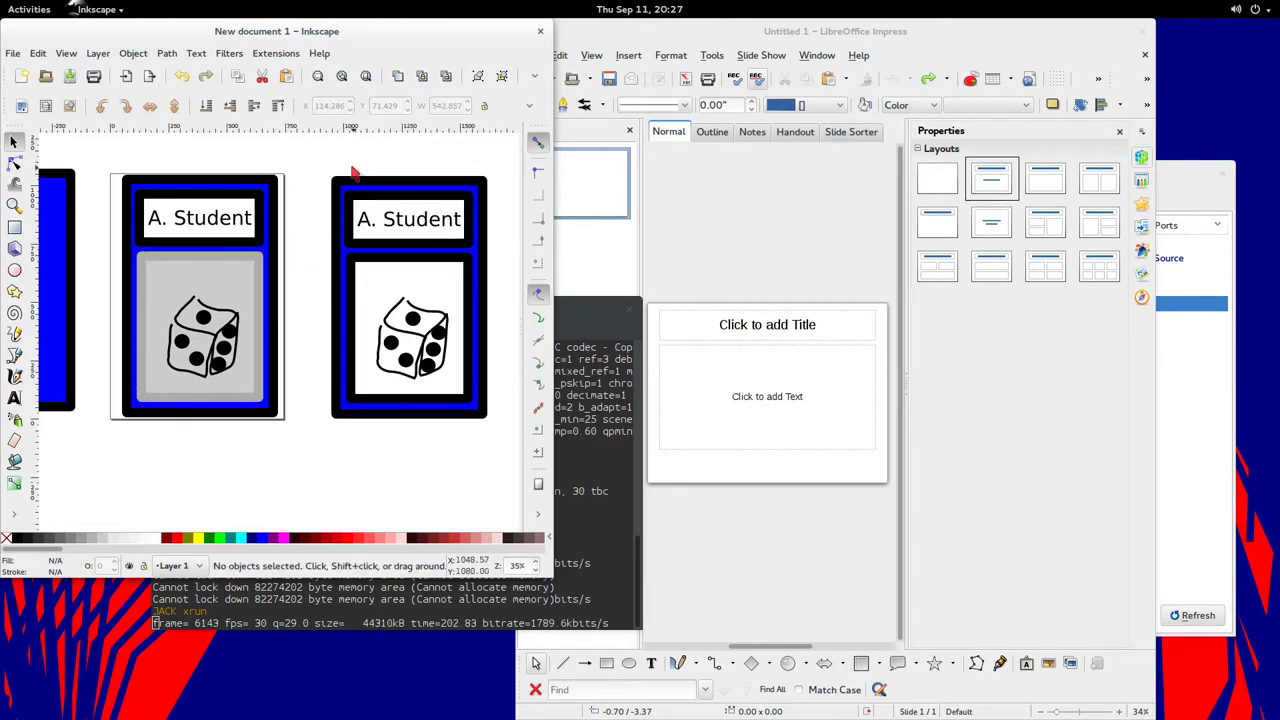
pyautogui.moveTo(324, 153); pyautogui.dragTo(507, 443)
pyautogui.press('Delete')
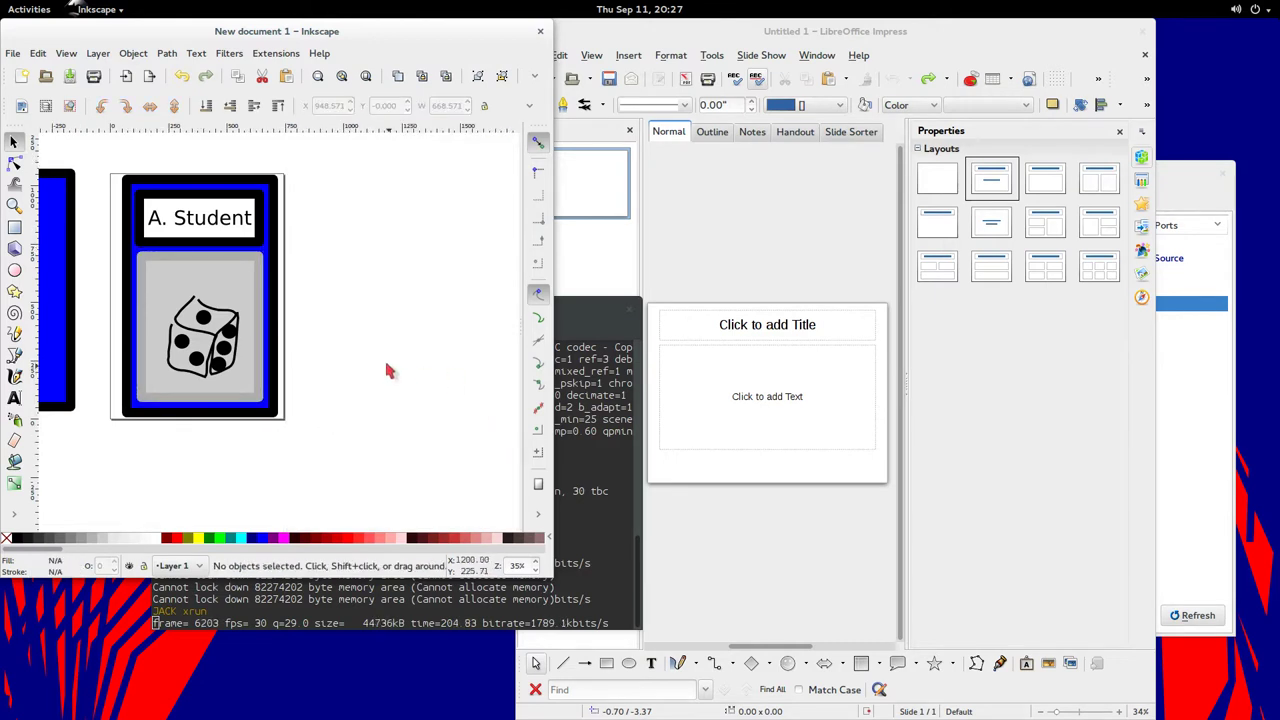
# Duplicate the card front with the gray picture panel and place the copy beside the original, level with it
pyautogui.moveTo(340, 440); pyautogui.dragTo(102, 155)
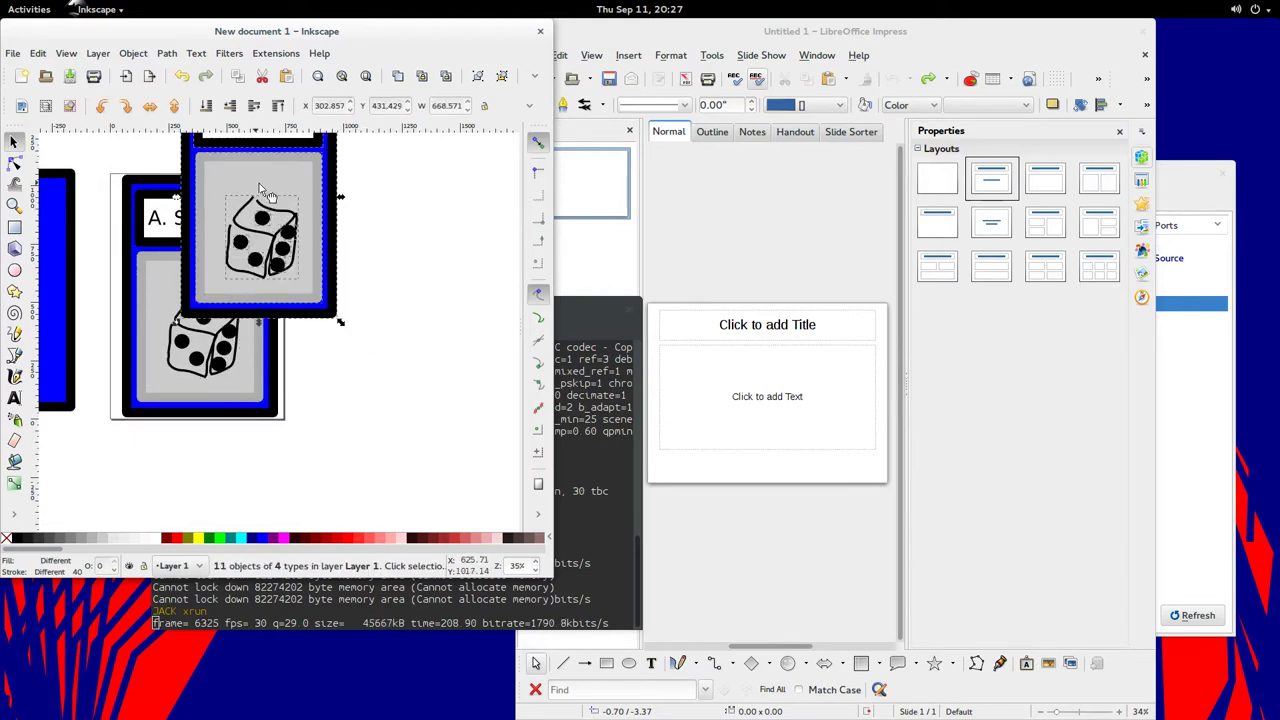
pyautogui.moveTo(262, 192); pyautogui.dragTo(376, 291)
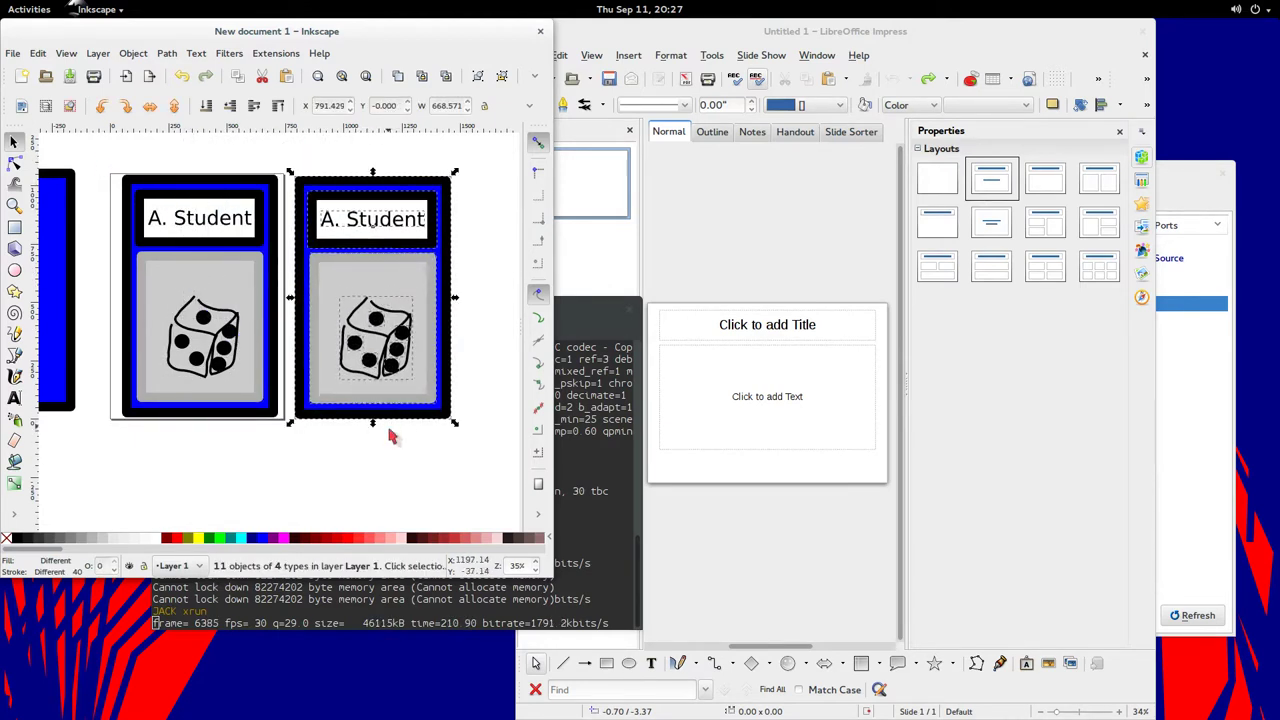
pyautogui.click(395, 435)
# Set the fill of the duplicate card's picture panel to RGBA aeaeaeff
pyautogui.click(378, 274)
pyautogui.hotkey('ctrl', 'shift', 'f')
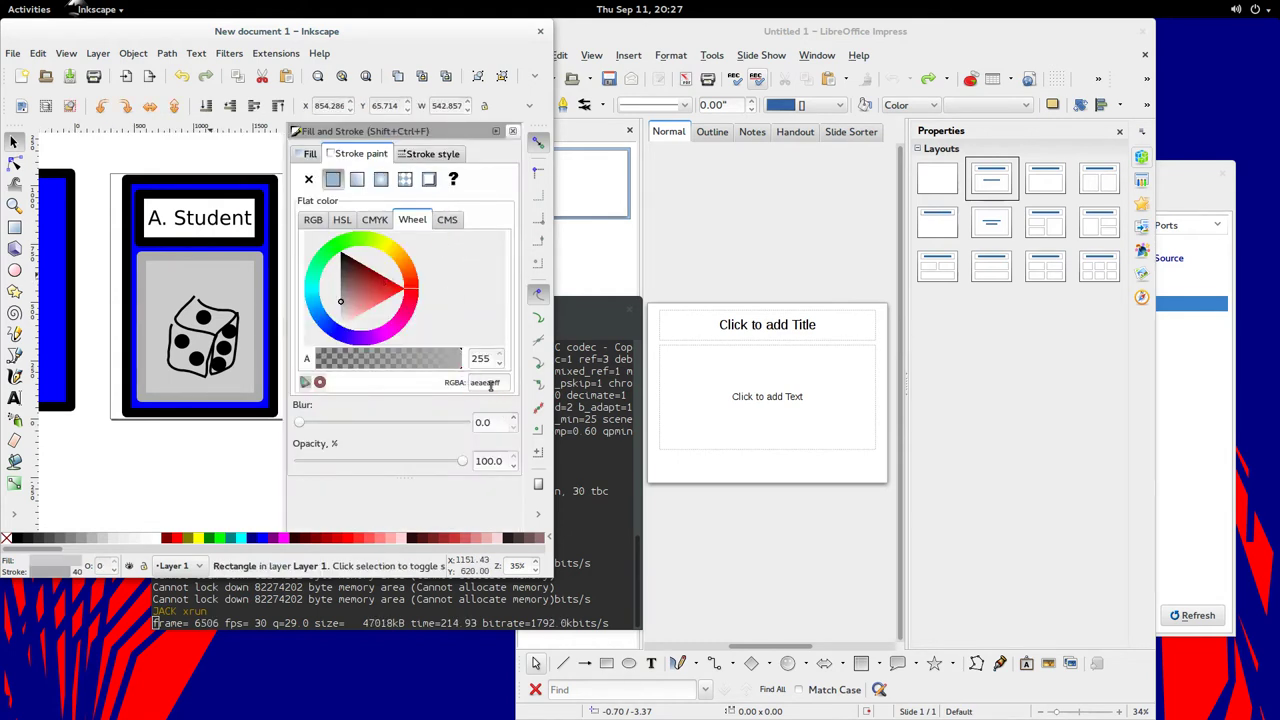
pyautogui.click(310, 155)
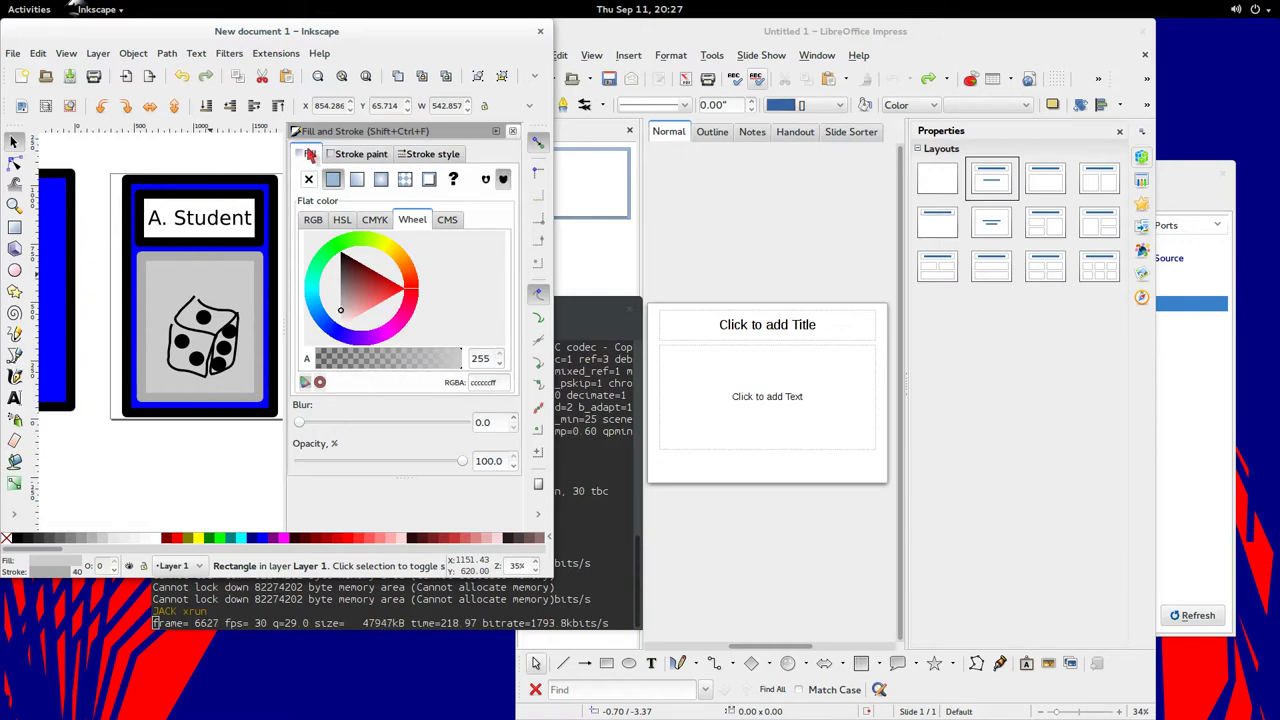
pyautogui.click(482, 383)
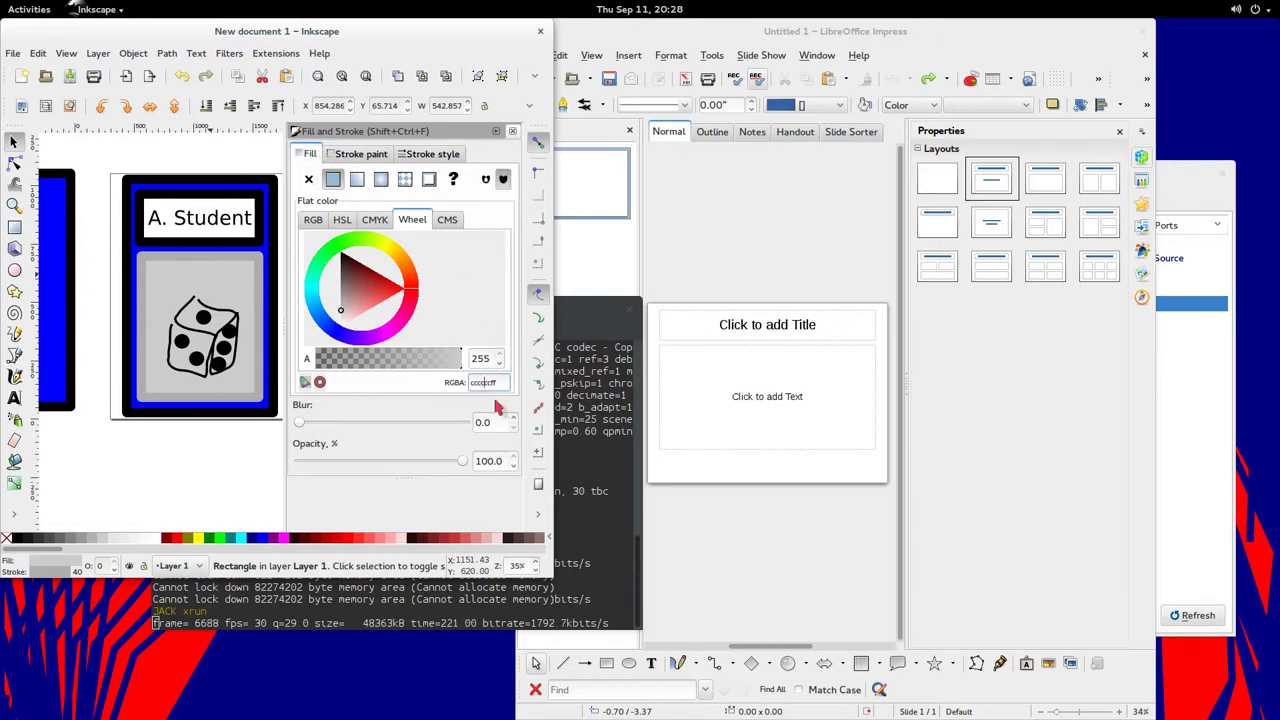
pyautogui.write('aeaeae')
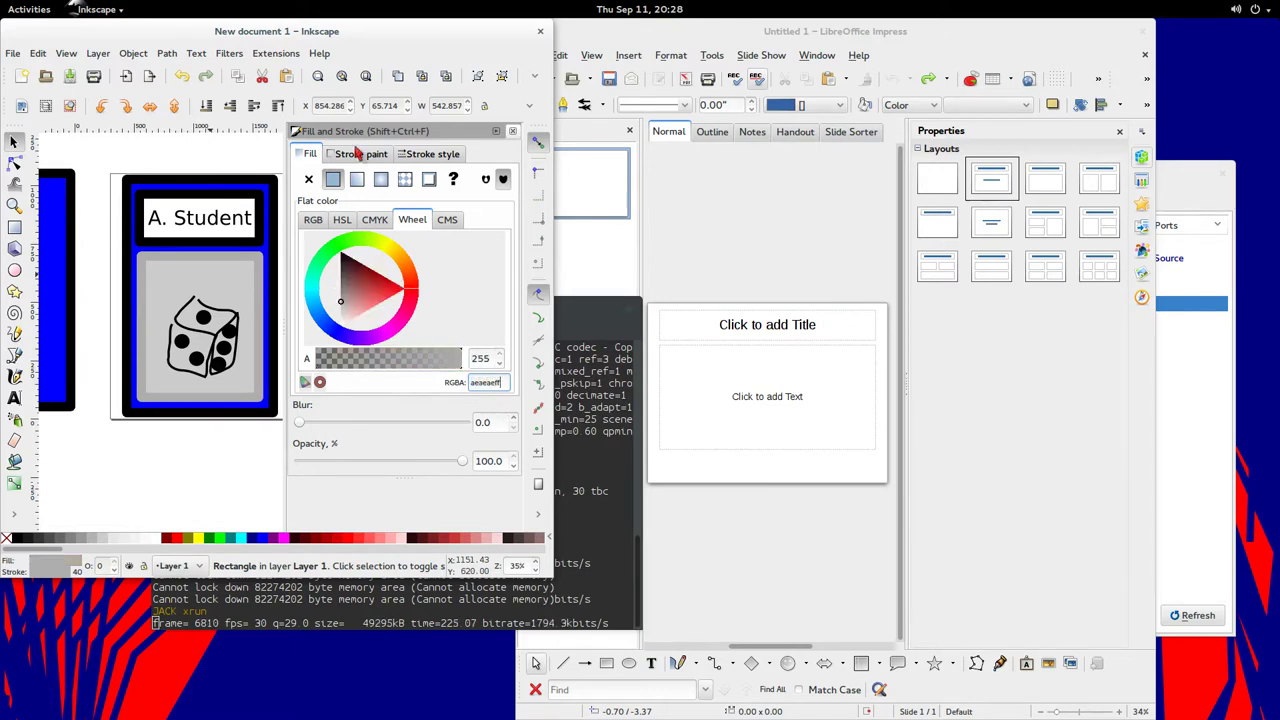
# Set the stroke paint of the duplicate card's picture panel to RGBA ccccccff and deselect it
pyautogui.click(357, 153)
pyautogui.tripleClick(508, 383)
pyautogui.write('cc')
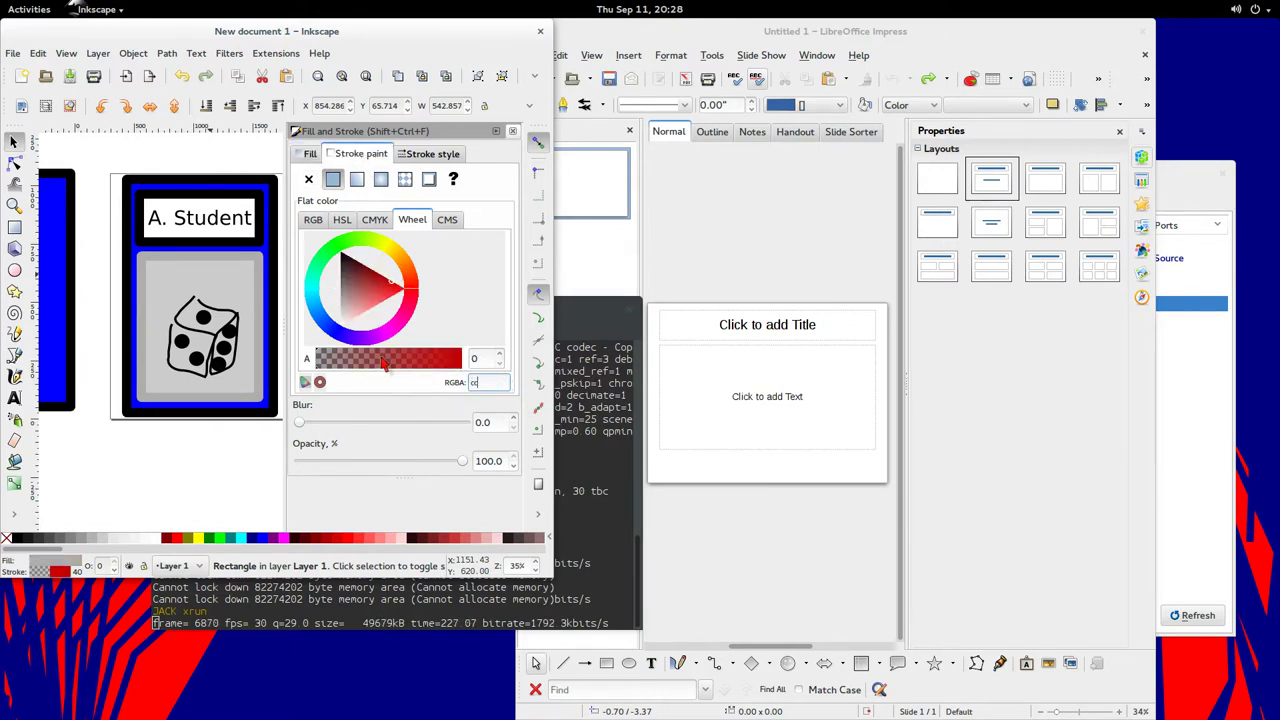
pyautogui.write('ccccff')
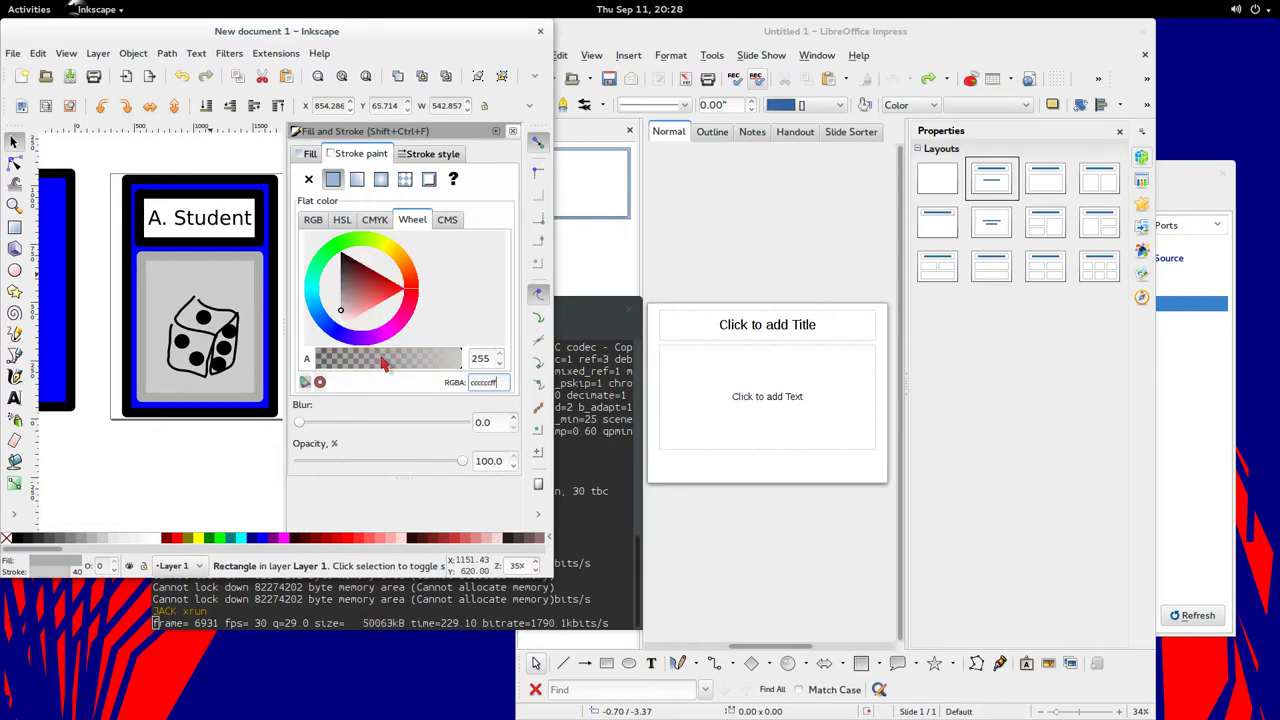
pyautogui.click(513, 131)
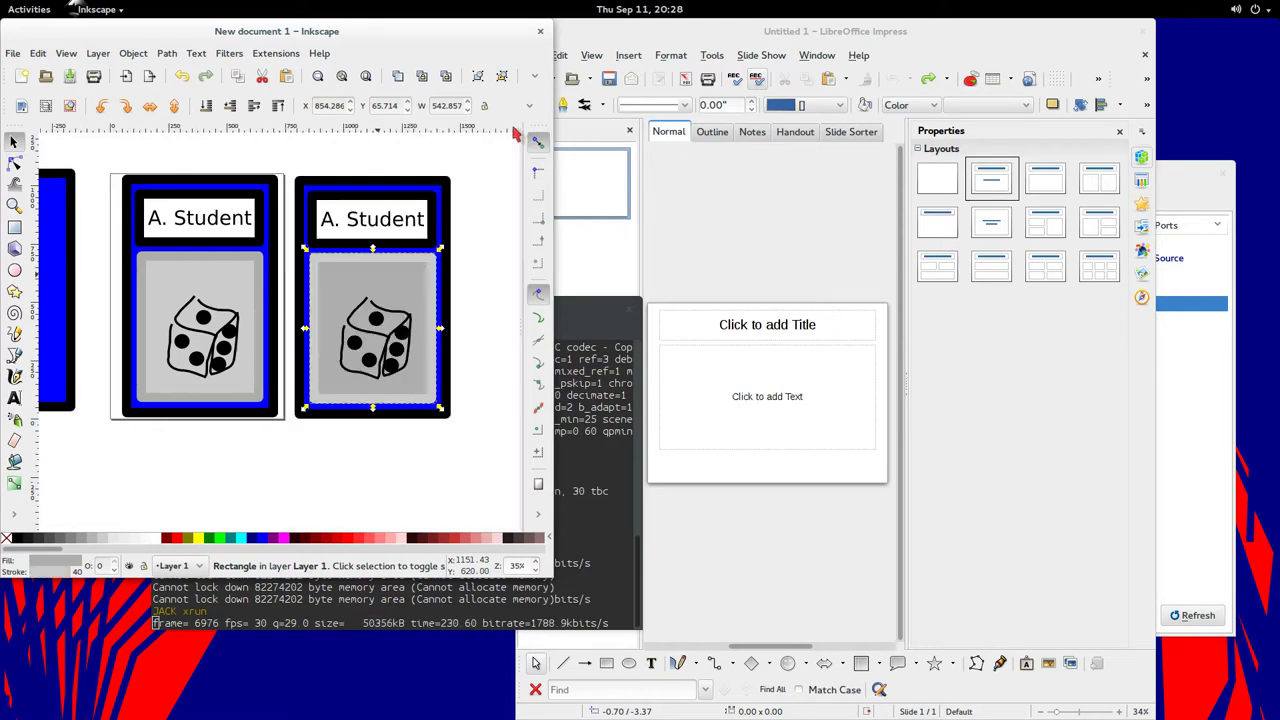
pyautogui.click(466, 285)
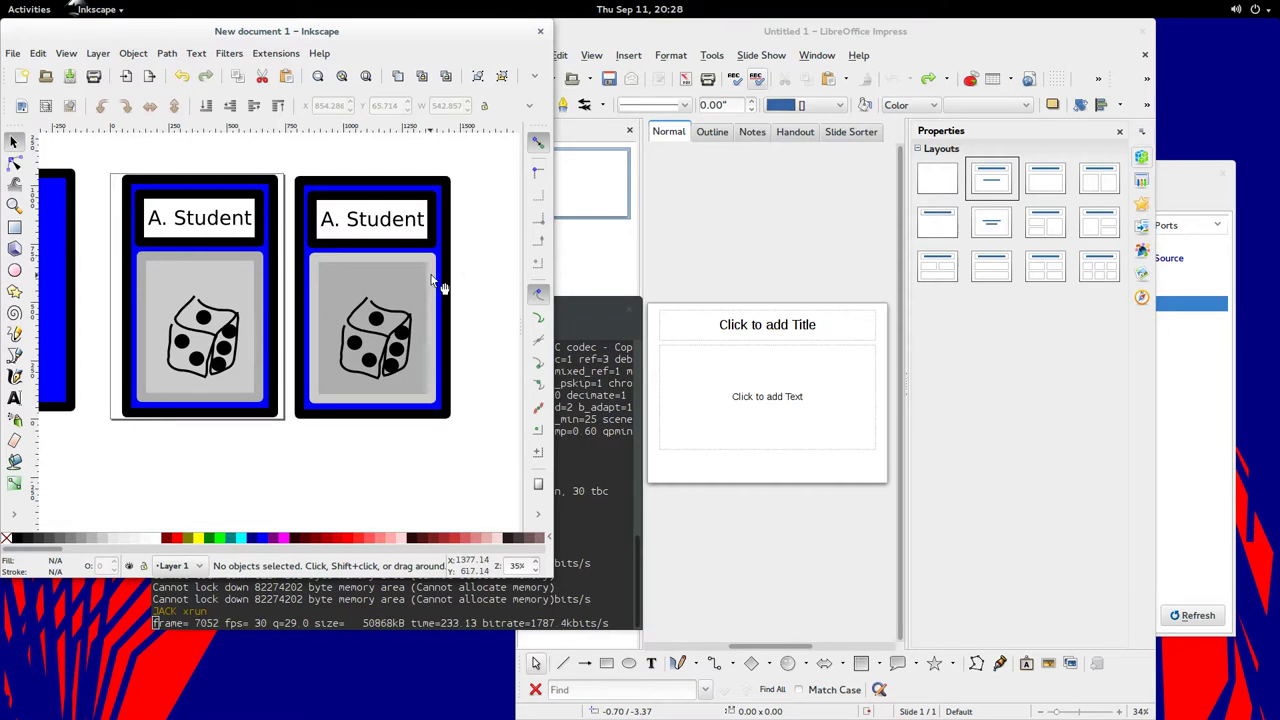
# Sketch a closed freehand outline of a pointing hand, about 650 px wide, with its finger on the duplicate card's die
pyautogui.click(15, 334)
pyautogui.moveTo(344, 447)
pyautogui.mouseDown()
pyautogui.moveTo(309, 417)
pyautogui.moveTo(370, 377)
pyautogui.moveTo(369, 349)
pyautogui.mouseUp()
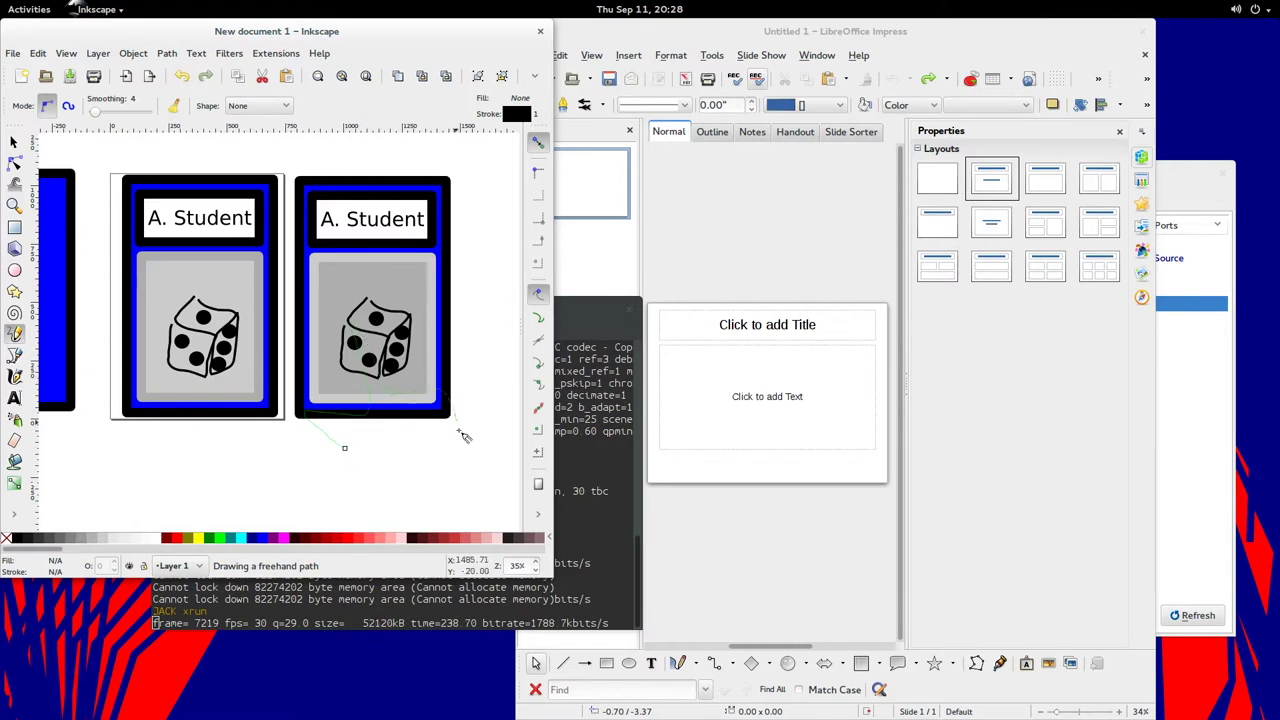
pyautogui.moveTo(462, 436); pyautogui.dragTo(462, 493)
pyautogui.moveTo(350, 453); pyautogui.dragTo(345, 448)
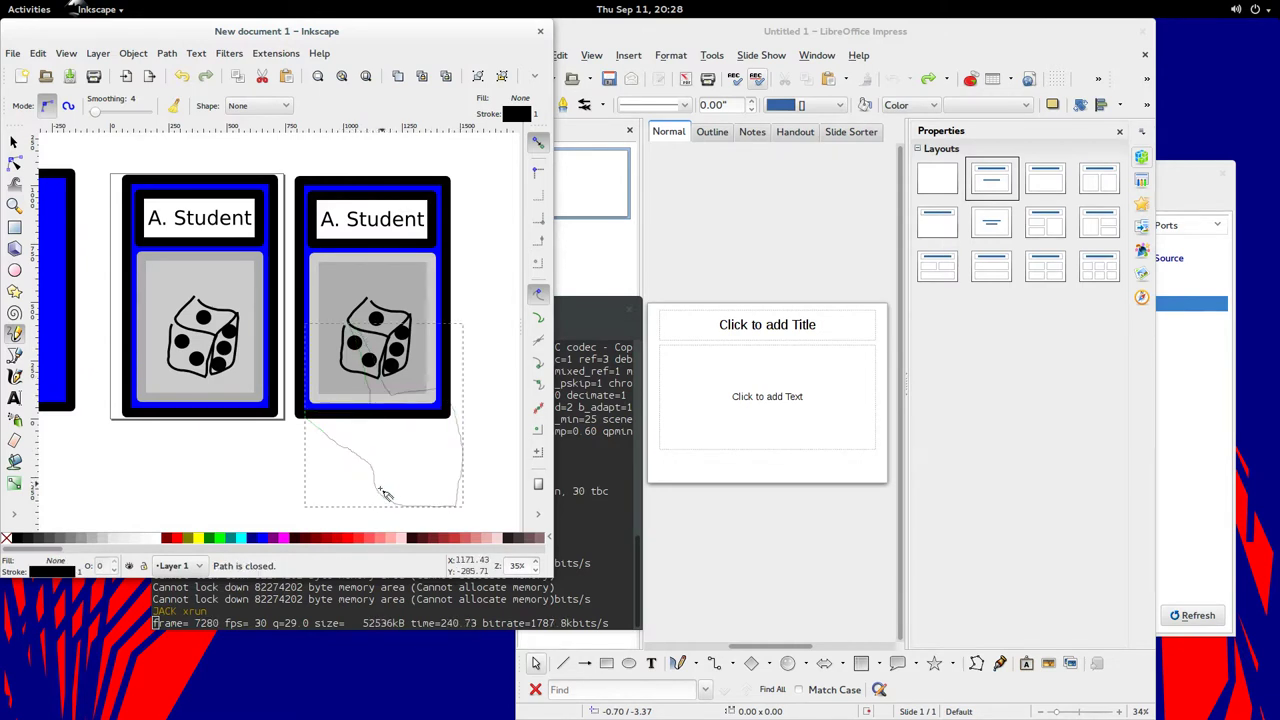
# Fill the hand shape with yellow and simplify its path to smooth the outline
pyautogui.click(197, 540)
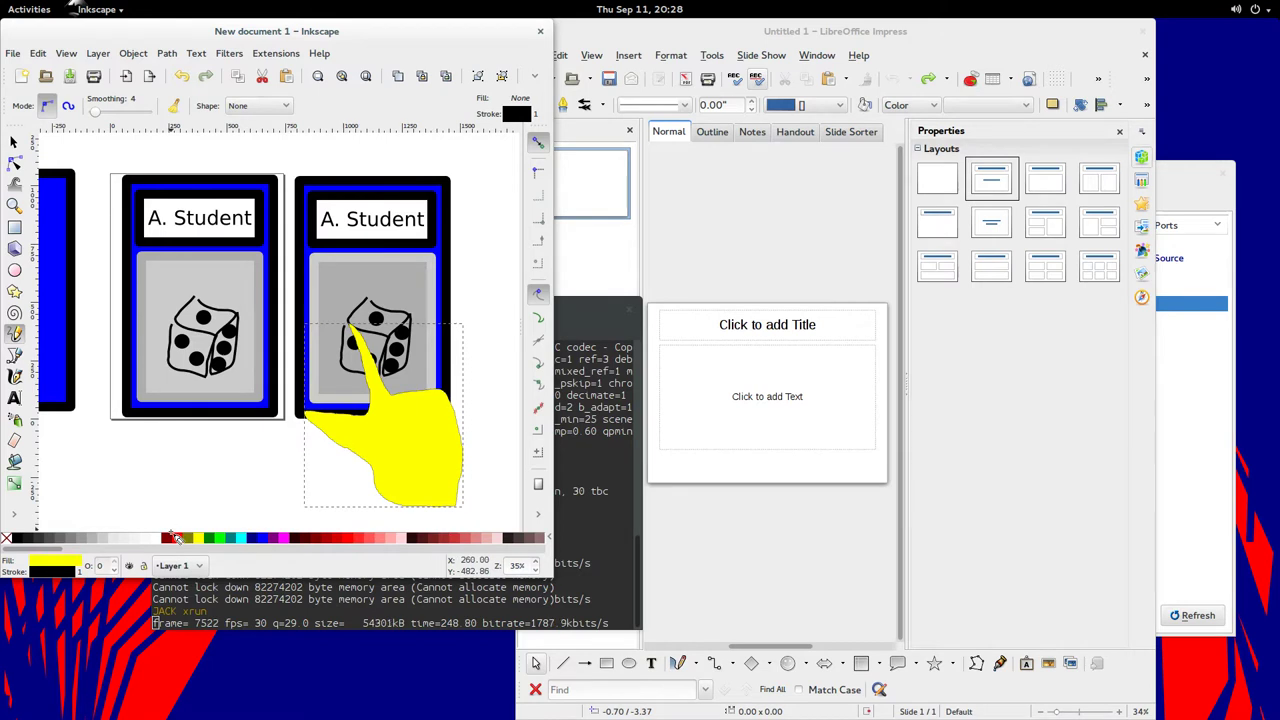
pyautogui.hotkey('ctrl', 'l')
pyautogui.click(235, 462)
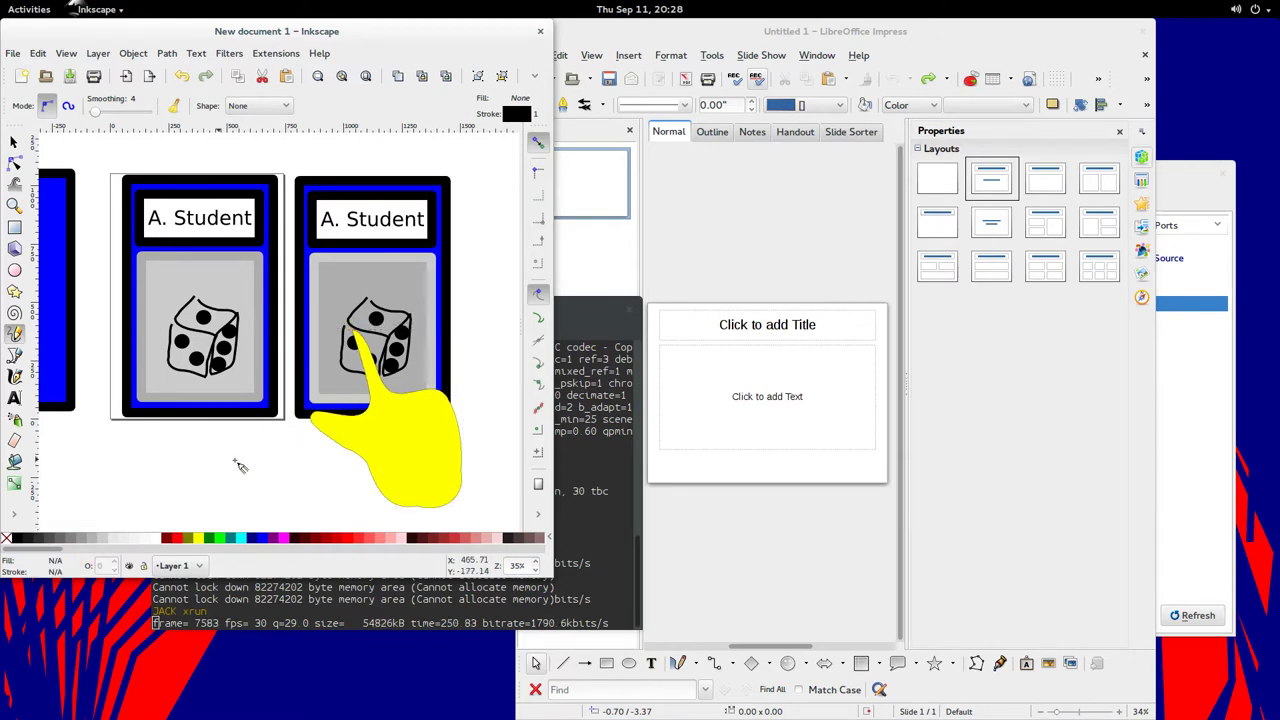
# Shift the yellow hand slightly so its finger points at the die, and edit its nodes to round the fingertip
pyautogui.press('s')
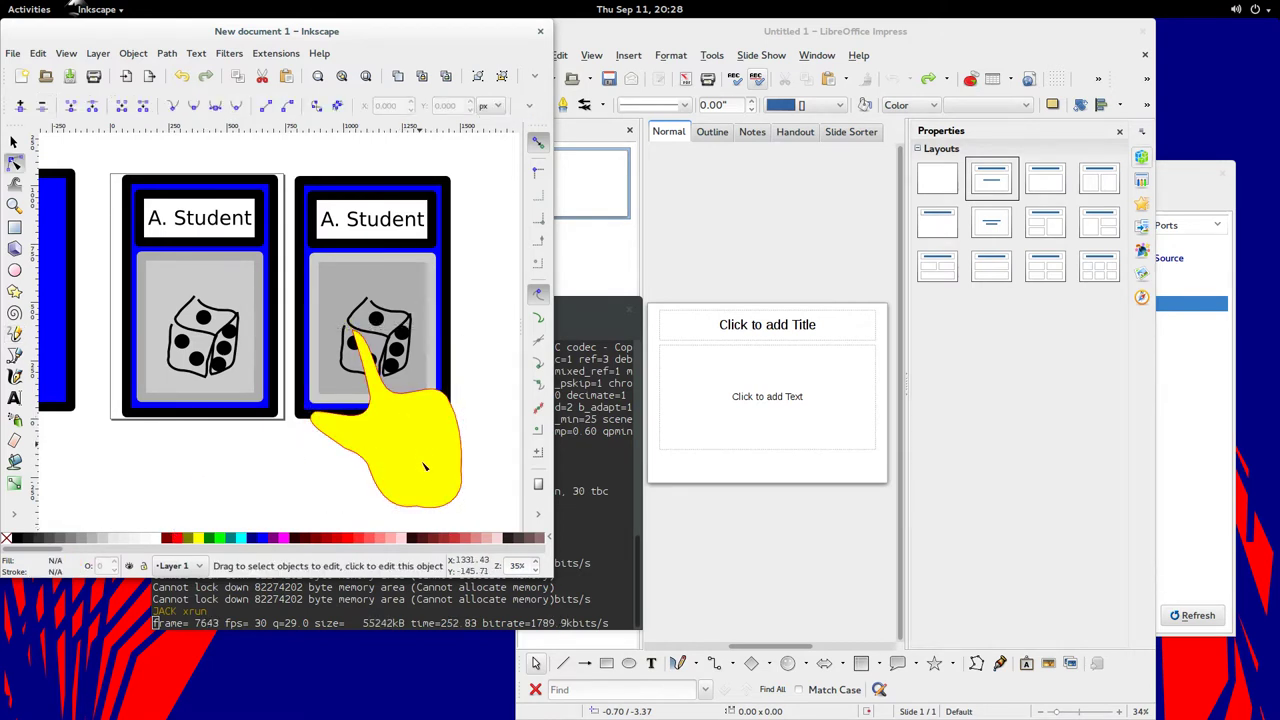
pyautogui.moveTo(421, 451); pyautogui.dragTo(441, 461)
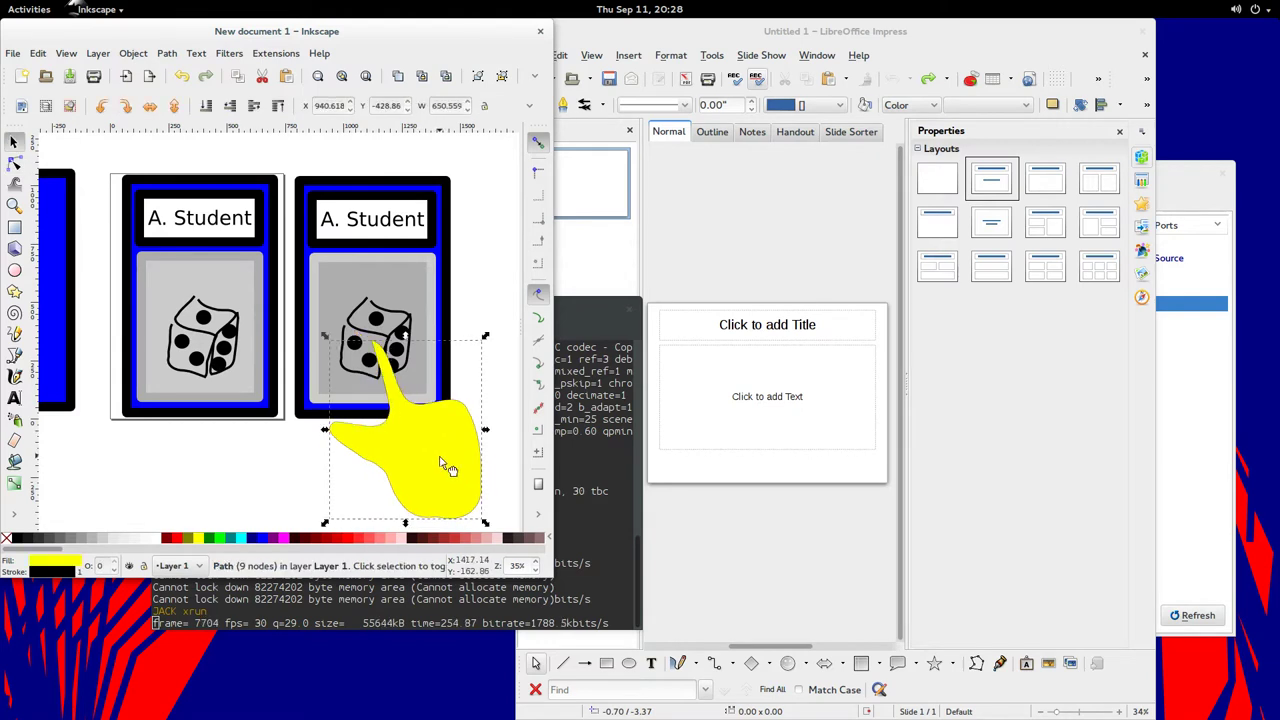
pyautogui.press('z')
pyautogui.press('n')
pyautogui.moveTo(398, 412); pyautogui.dragTo(356, 351)
pyautogui.press('s')
pyautogui.click(492, 301)
pyautogui.moveTo(438, 436)
pyautogui.mouseDown()
pyautogui.moveTo(434, 422)
pyautogui.moveTo(435, 440)
pyautogui.mouseUp()
pyautogui.click(459, 328)
# Duplicate the second card front together with the yellow hand and place the copy beside it
pyautogui.scroll(-2, 418, 378)
pyautogui.scroll(2, 434, 366)
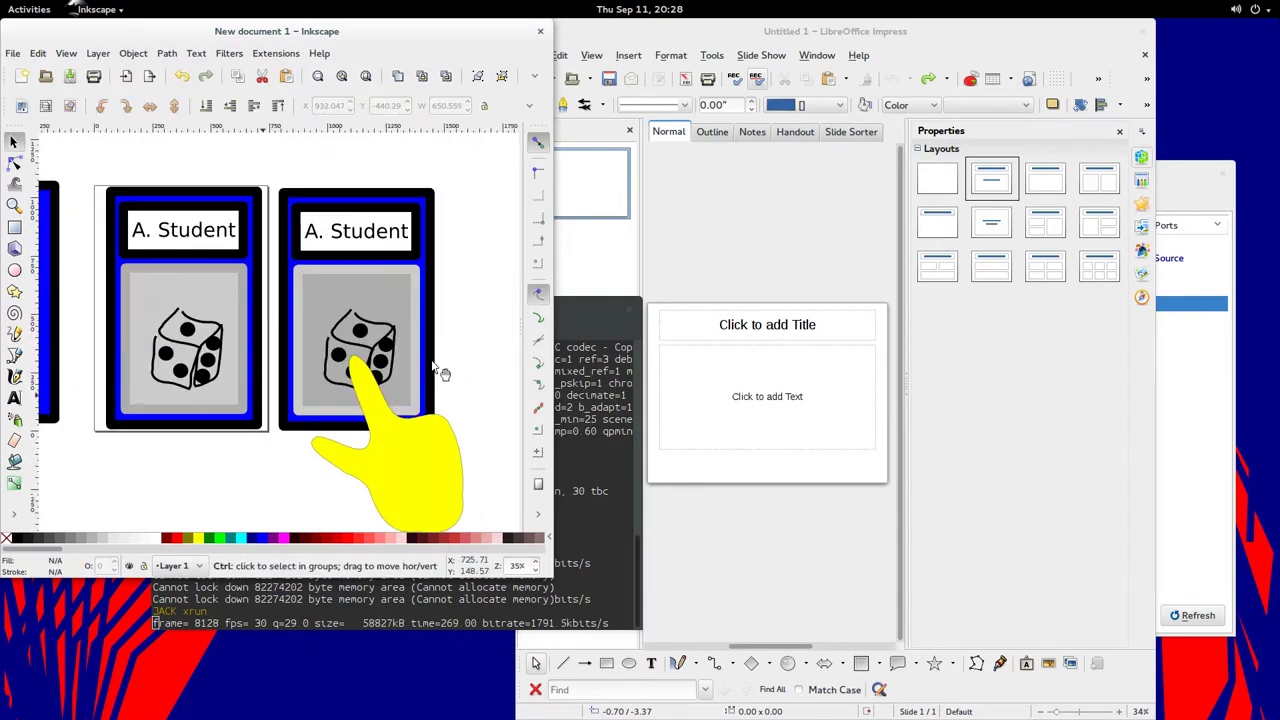
pyautogui.hscroll(4, 460, 373)
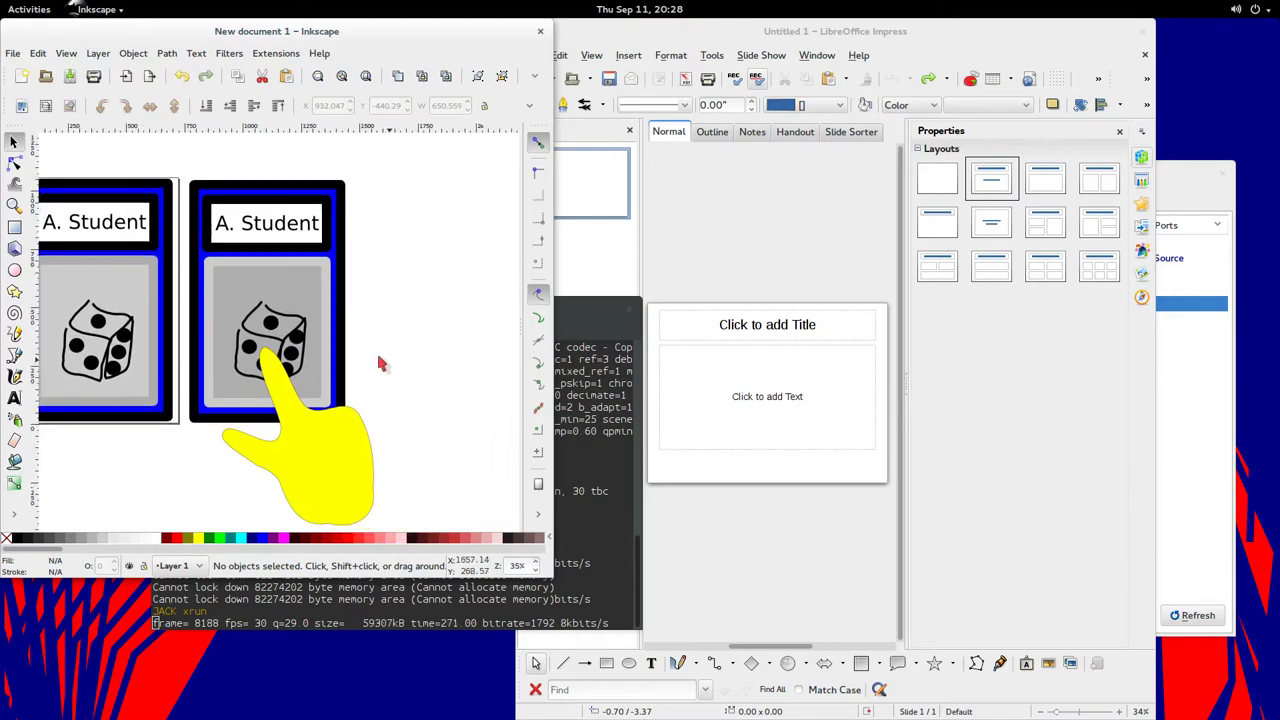
pyautogui.hscroll(-2, 340, 355)
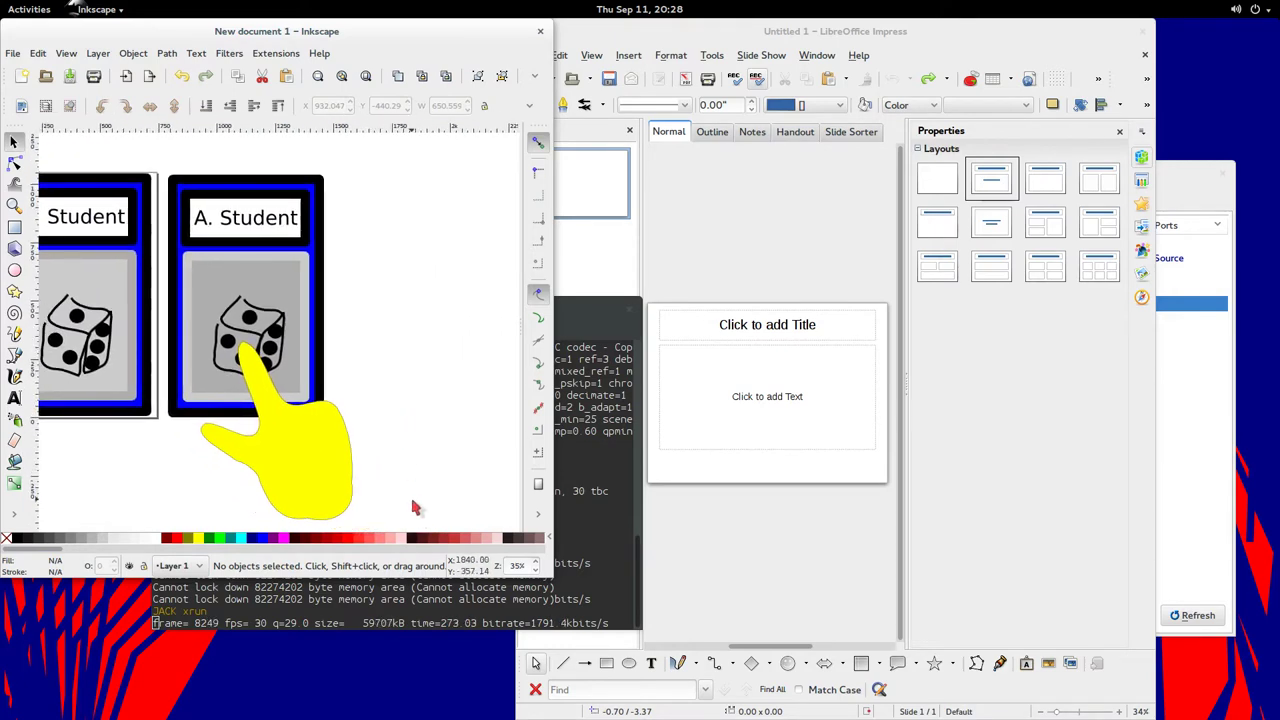
pyautogui.scroll(-1, 412, 487)
pyautogui.scroll(-2, 409, 463)
pyautogui.moveTo(415, 515); pyautogui.dragTo(279, 285)
pyautogui.hotkey('ctrl', 'c')
pyautogui.hotkey('ctrl', 'v')
pyautogui.moveTo(371, 306); pyautogui.dragTo(426, 396)
pyautogui.click(443, 277)
# Delete the yellow hand from the newest card copy, leaving only the card front
pyautogui.scroll(3, 441, 387)
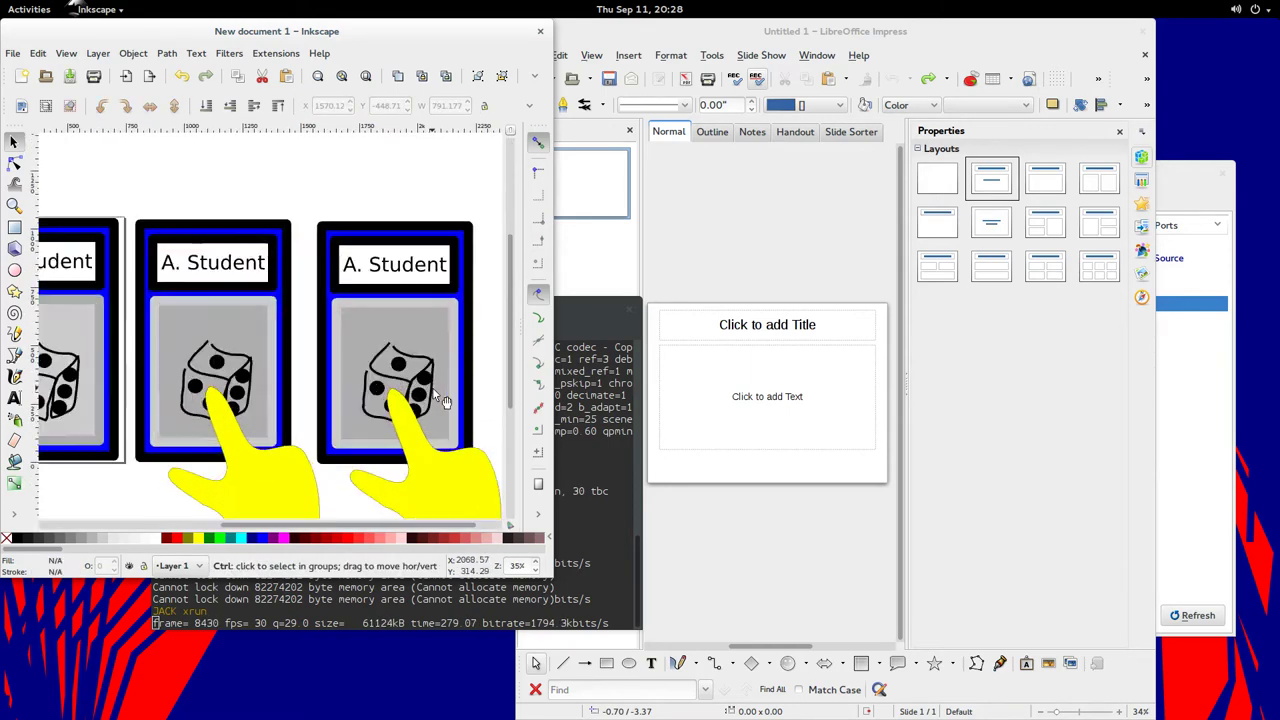
pyautogui.scroll(-3, 443, 387)
pyautogui.hscroll(1, 420, 360)
pyautogui.click(390, 412)
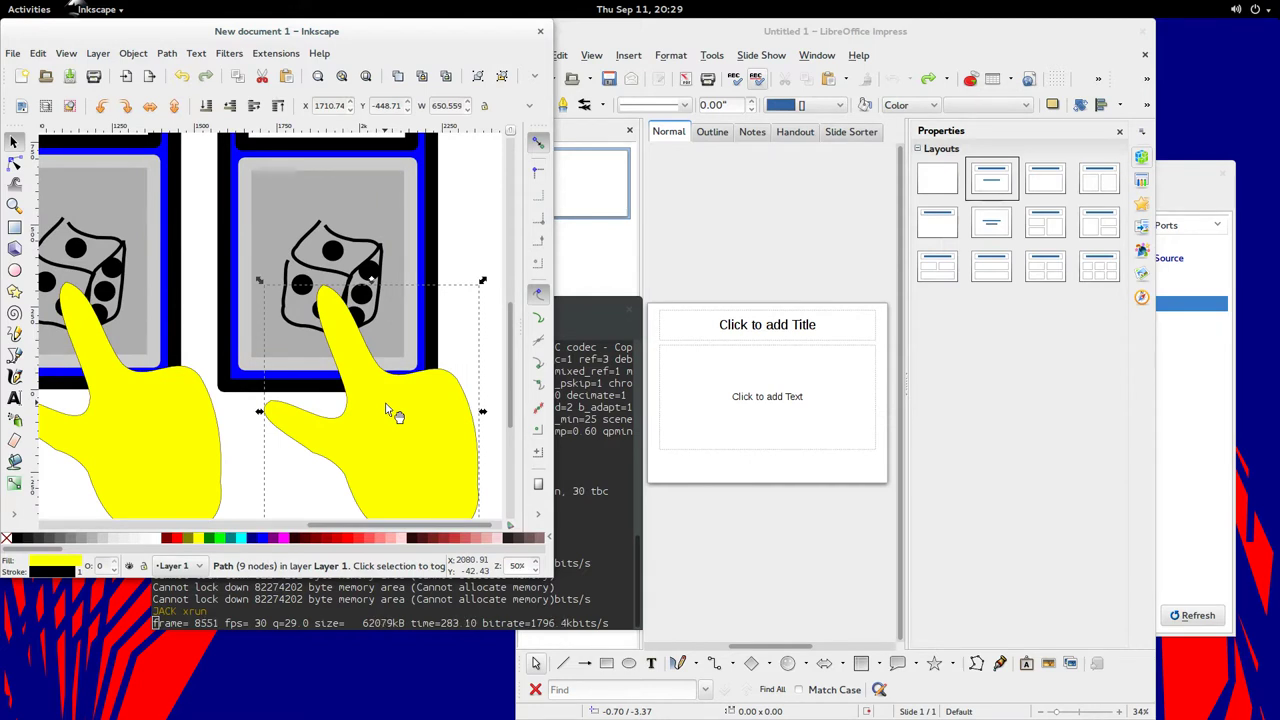
pyautogui.press('Delete')
pyautogui.scroll(-3, 387, 409)
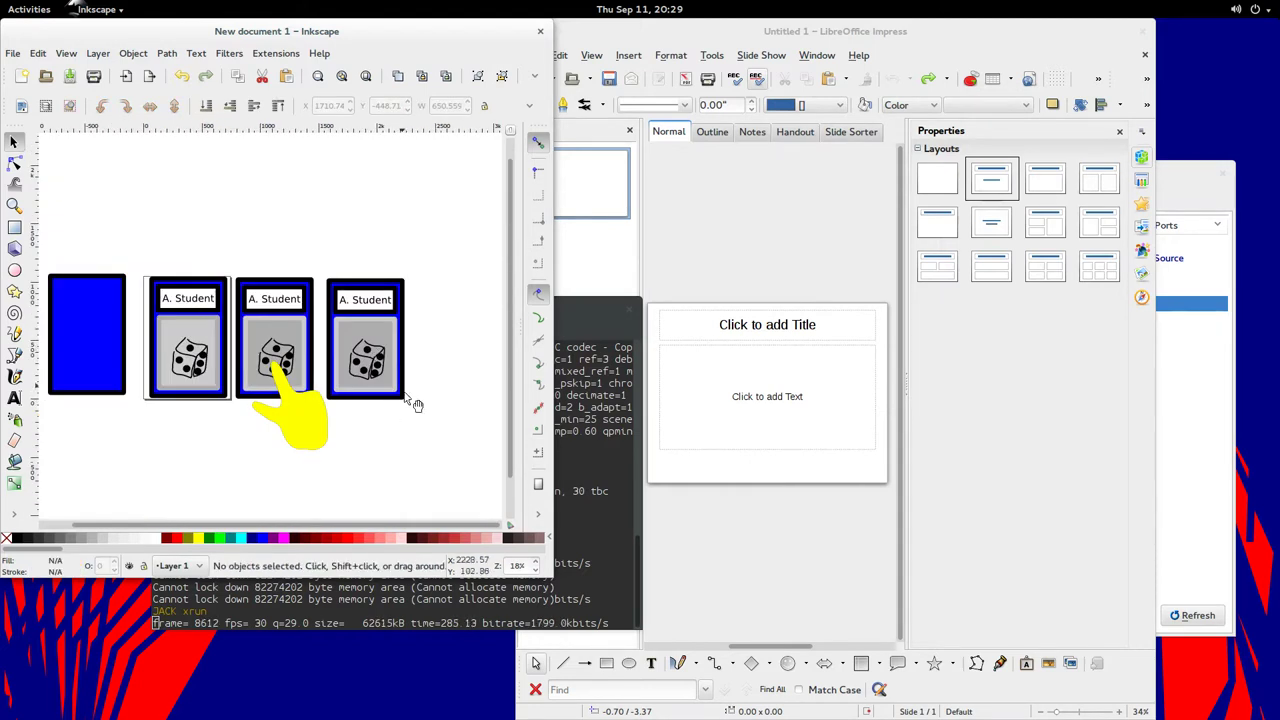
# Replace the third card's gray panel and die with a copy of the first card's light gray panel and die
pyautogui.moveTo(434, 430); pyautogui.dragTo(316, 309)
pyautogui.press('Delete')
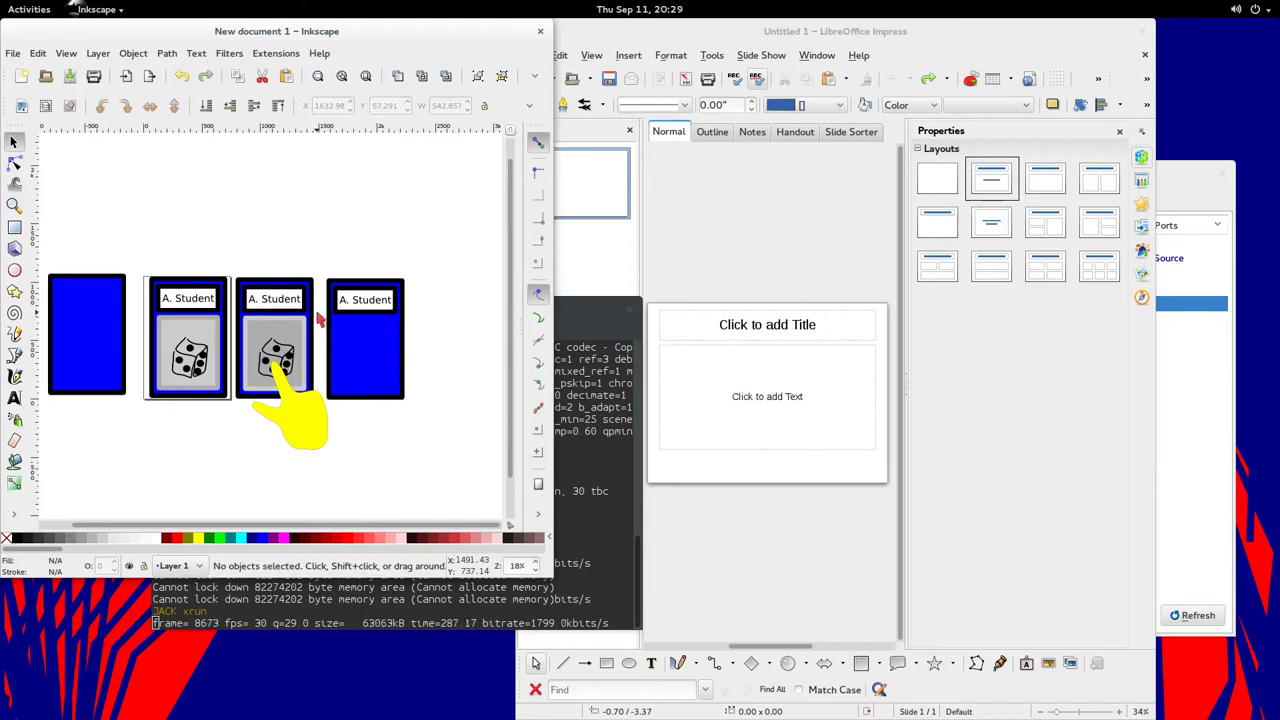
pyautogui.moveTo(128, 437); pyautogui.dragTo(250, 306)
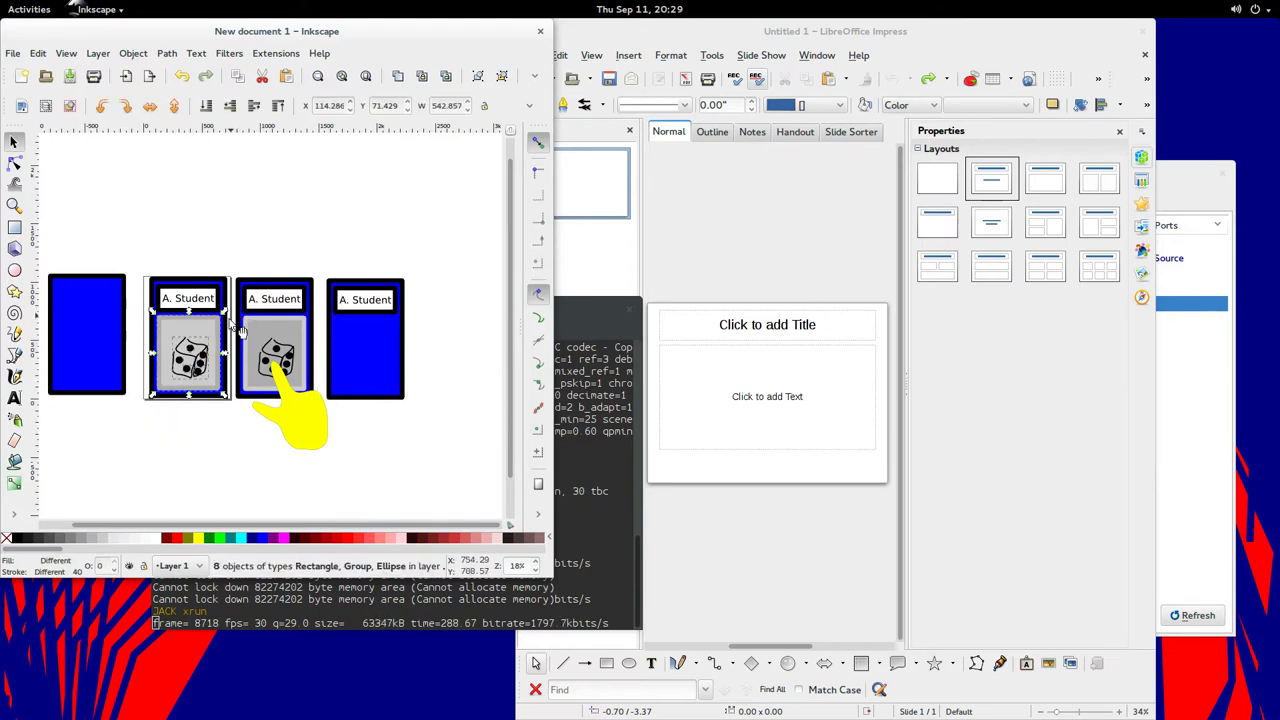
pyautogui.moveTo(190, 355); pyautogui.dragTo(365, 333)
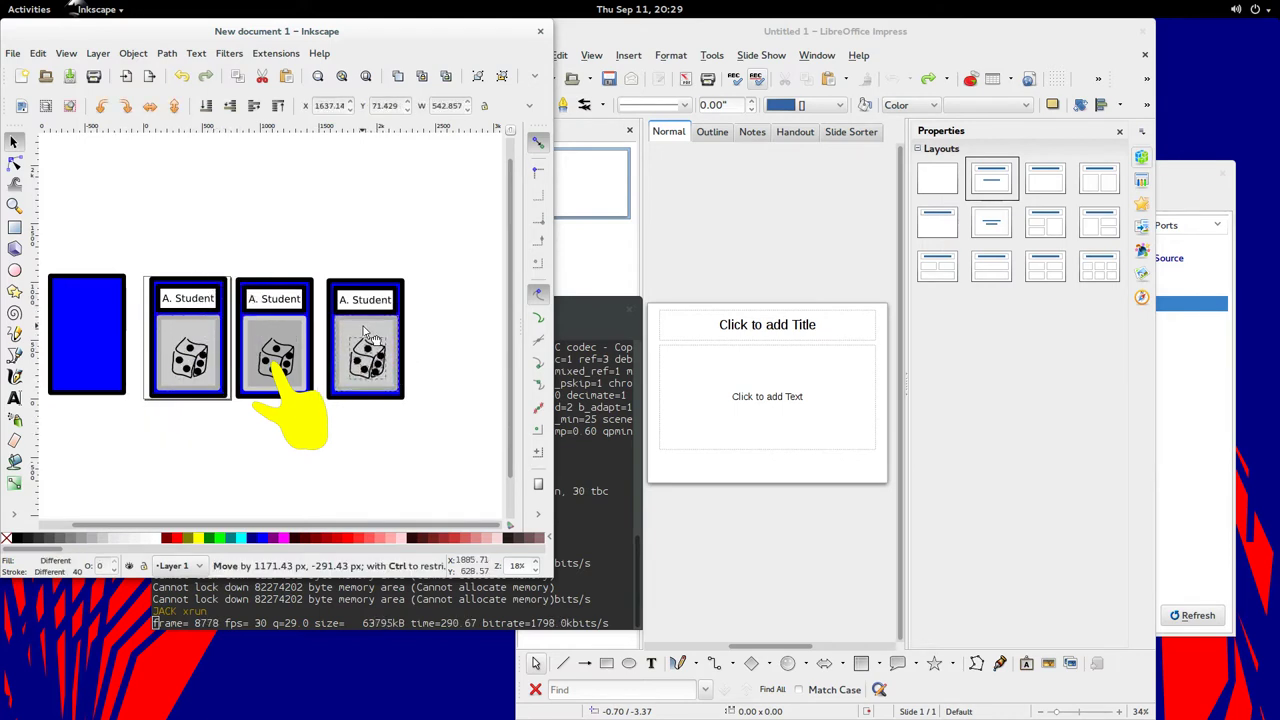
pyautogui.scroll(3, 437, 349)
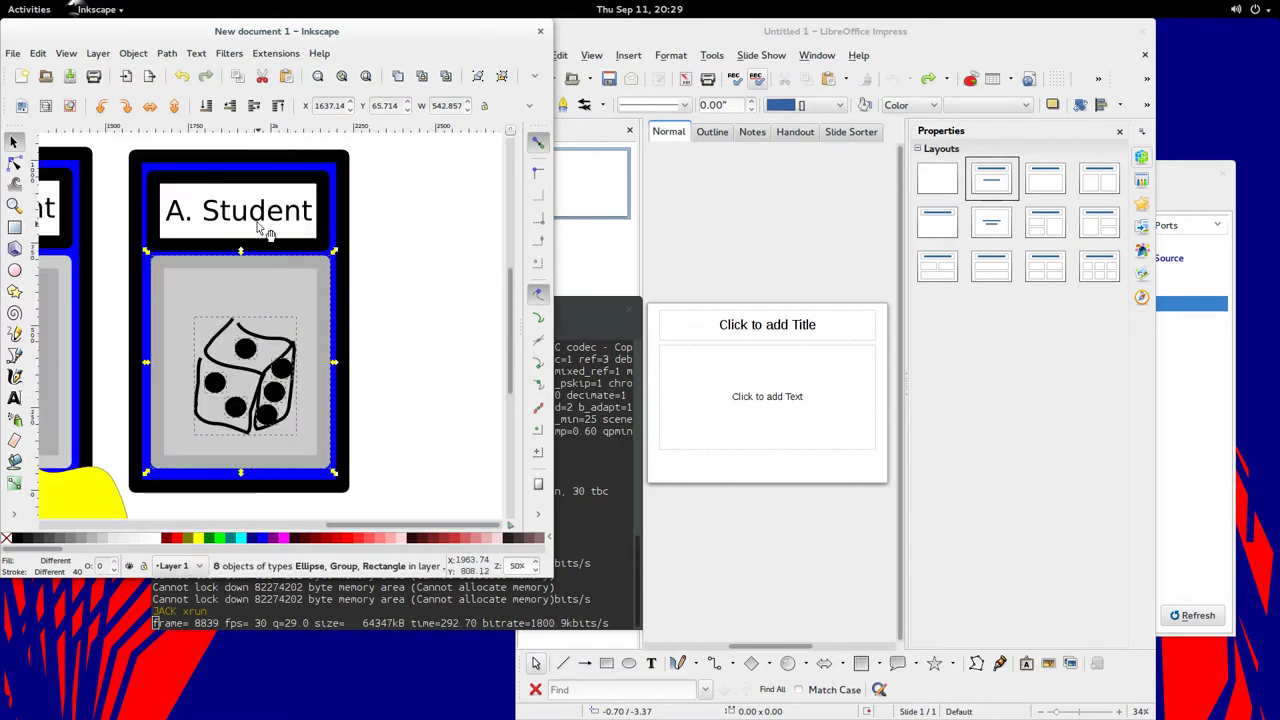
# Change the third card's name text to "Other Student" and shrink it to fit inside the white name box
pyautogui.click(263, 228)
pyautogui.press('t')
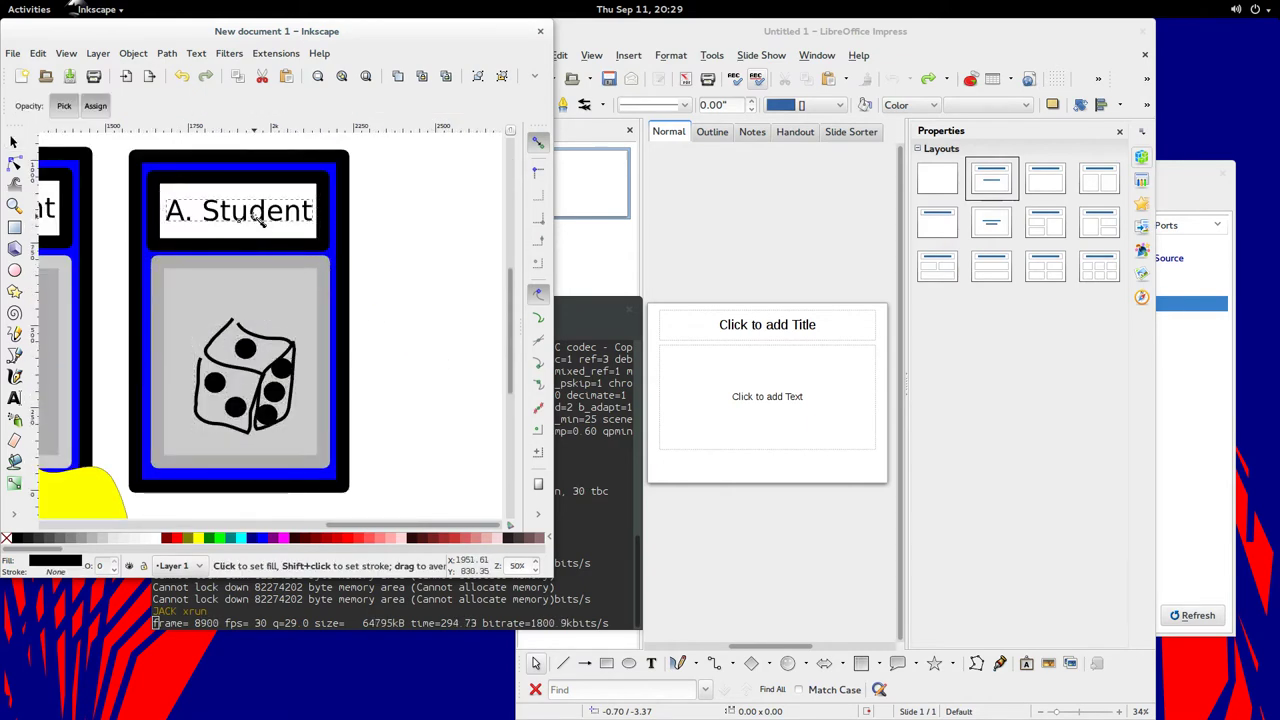
pyautogui.hotkey('ctrl', 'a')
pyautogui.write('Other')
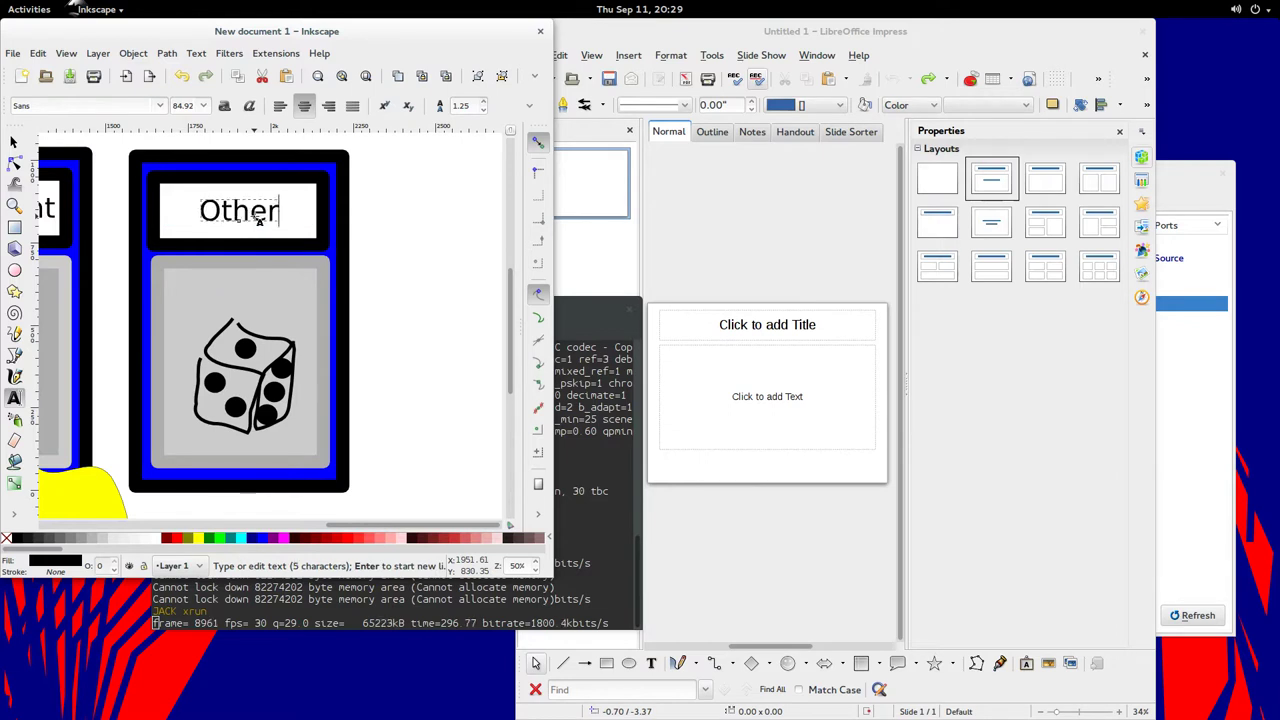
pyautogui.write(' Student')
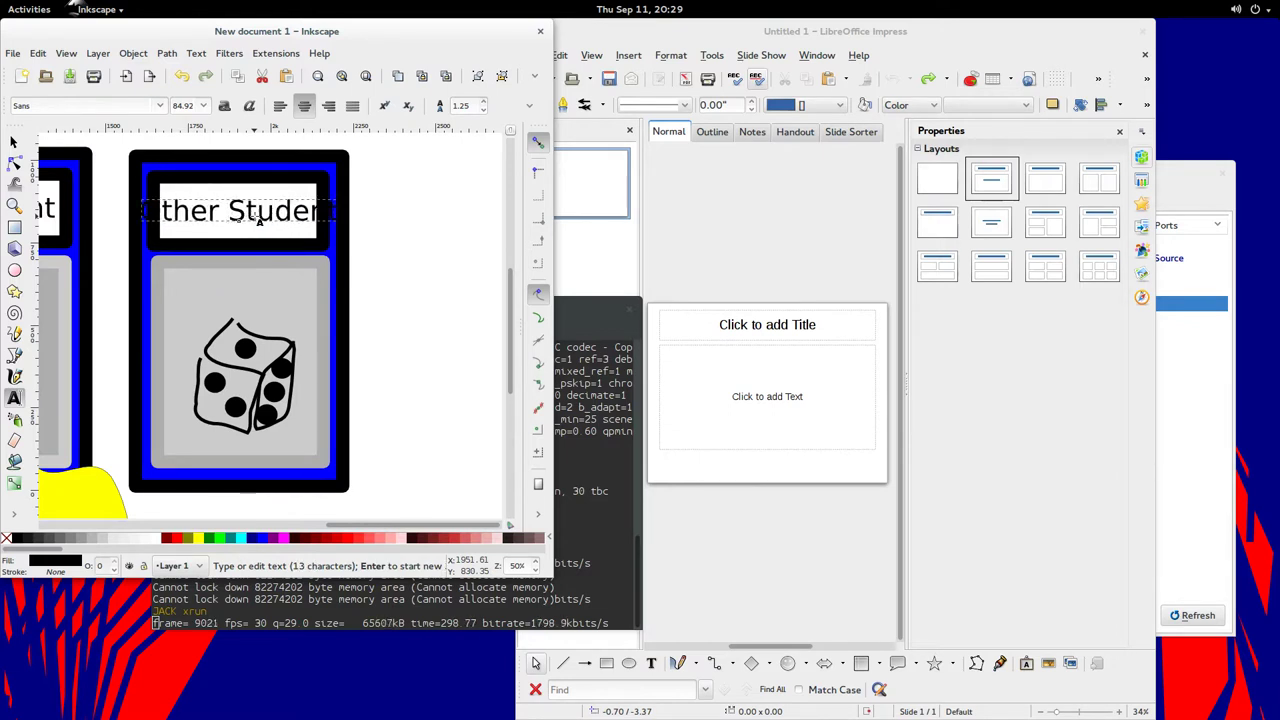
pyautogui.press('Escape')
pyautogui.press('s')
pyautogui.click(291, 217)
pyautogui.moveTo(339, 228); pyautogui.dragTo(290, 216)
pyautogui.press('Escape')
pyautogui.click(404, 259)
pyautogui.moveTo(211, 302); pyautogui.dragTo(335, 295)
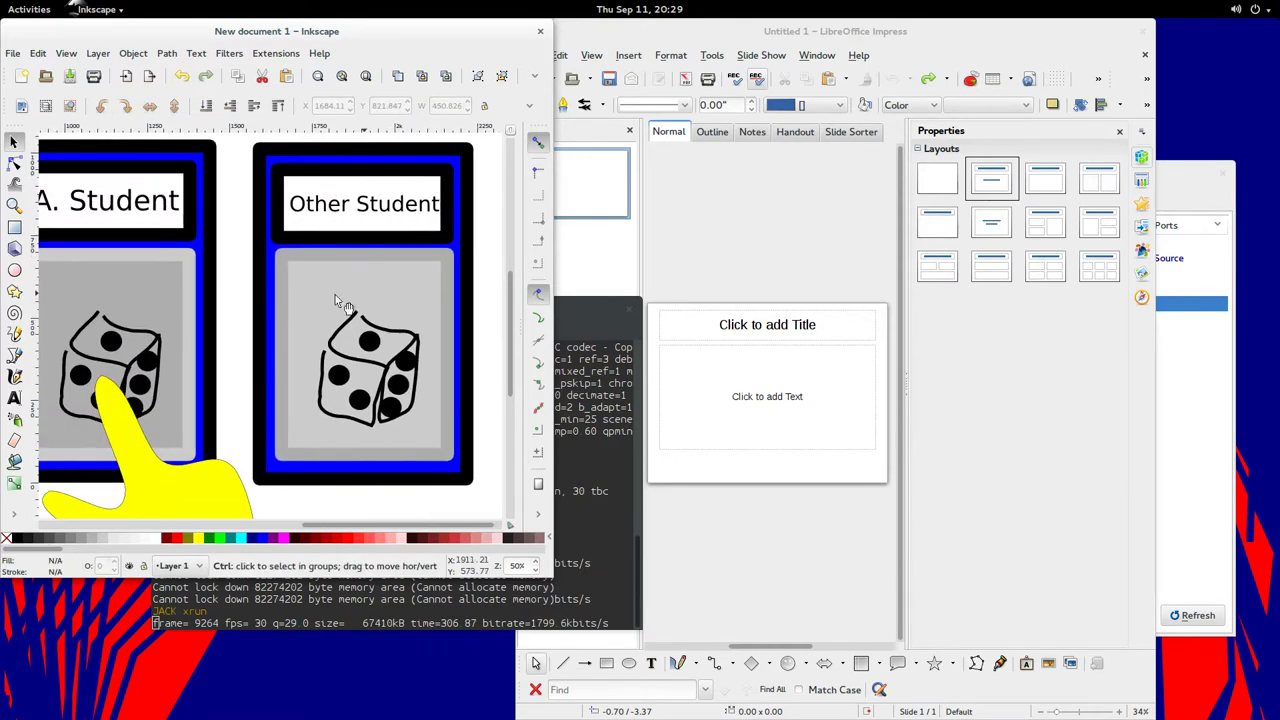
# Widen the gaps between the card fronts by moving the third card, and the second card with its hand, to the right
pyautogui.keyDown('ctrl'); pyautogui.scroll(-1, 257, 310); pyautogui.keyUp('ctrl')
pyautogui.keyDown('ctrl'); pyautogui.scroll(-2, 227, 308); pyautogui.keyUp('ctrl')
pyautogui.keyDown('ctrl'); pyautogui.scroll(1, 242, 311); pyautogui.keyUp('ctrl')
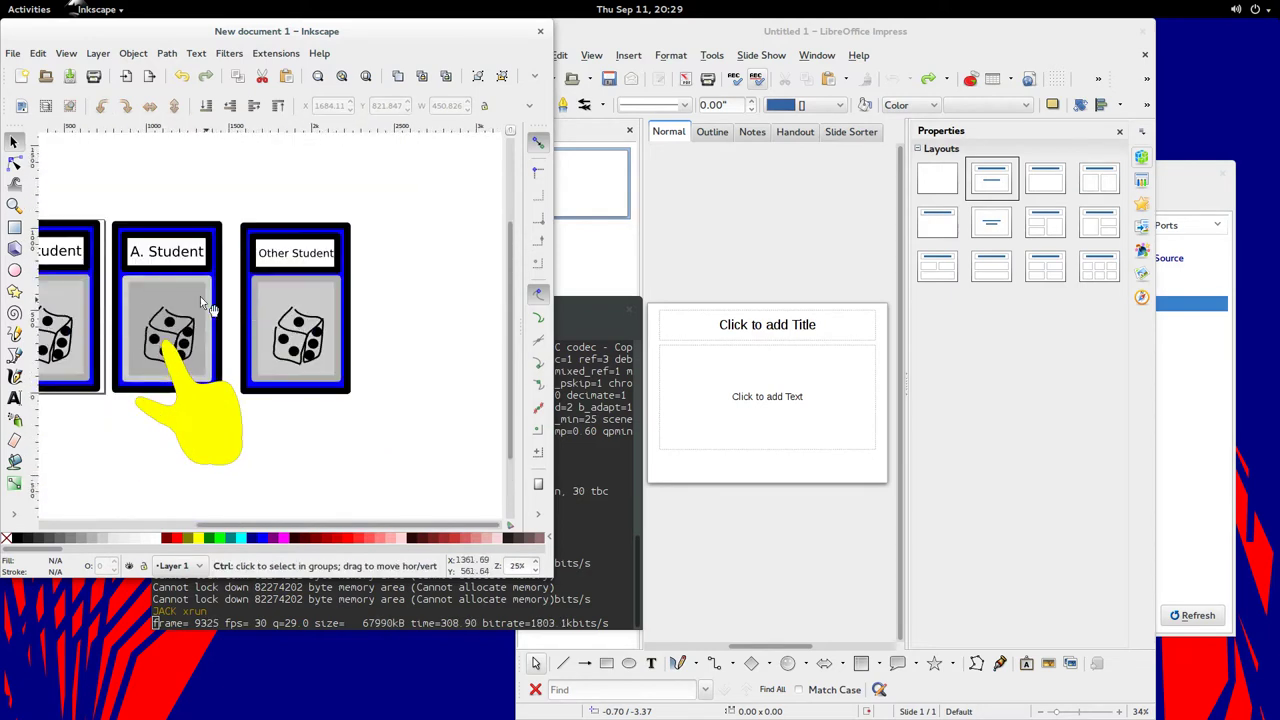
pyautogui.moveTo(200, 296); pyautogui.dragTo(332, 288)
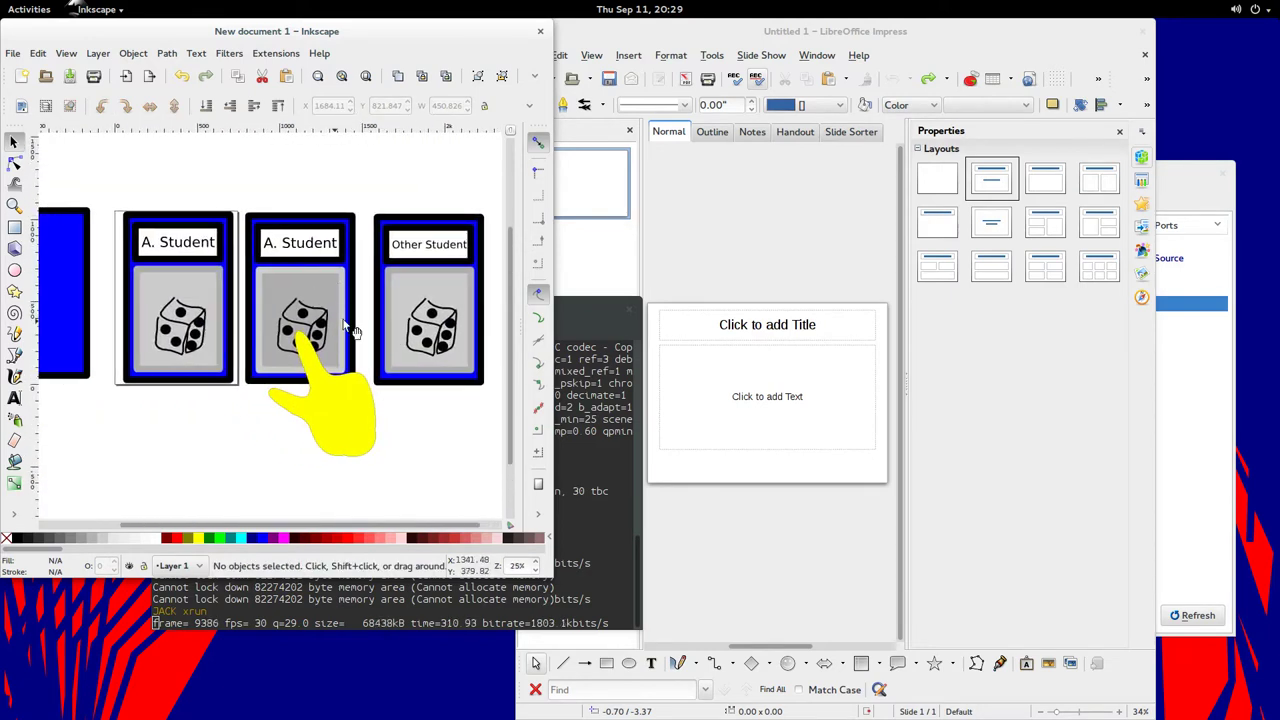
pyautogui.moveTo(375, 203); pyautogui.dragTo(395, 448)
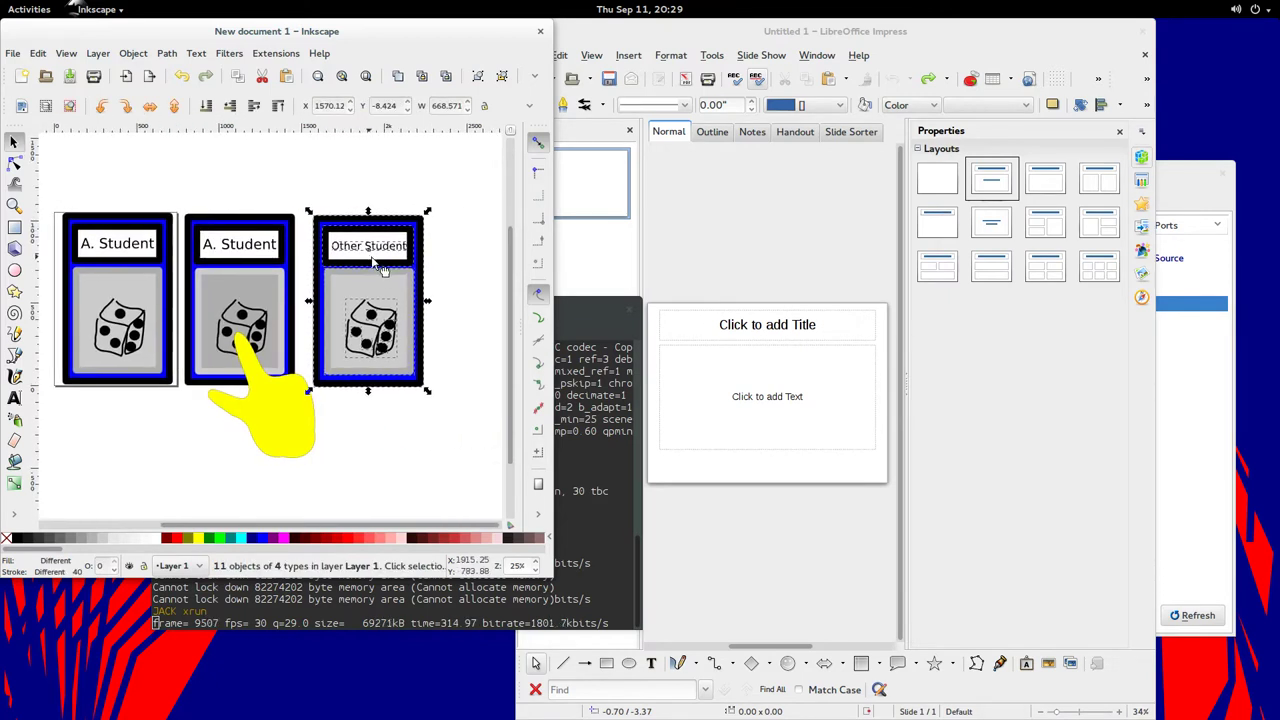
pyautogui.moveTo(372, 258); pyautogui.dragTo(406, 258)
pyautogui.click(367, 503)
pyautogui.moveTo(177, 179); pyautogui.dragTo(349, 491)
pyautogui.moveTo(248, 276); pyautogui.dragTo(266, 274)
pyautogui.click(252, 190)
# Draw a frame rectangle about 921 by 1382 px around the first card, with no fill and a black stroke
pyautogui.moveTo(78, 185); pyautogui.dragTo(233, 414)
pyautogui.click(16, 229)
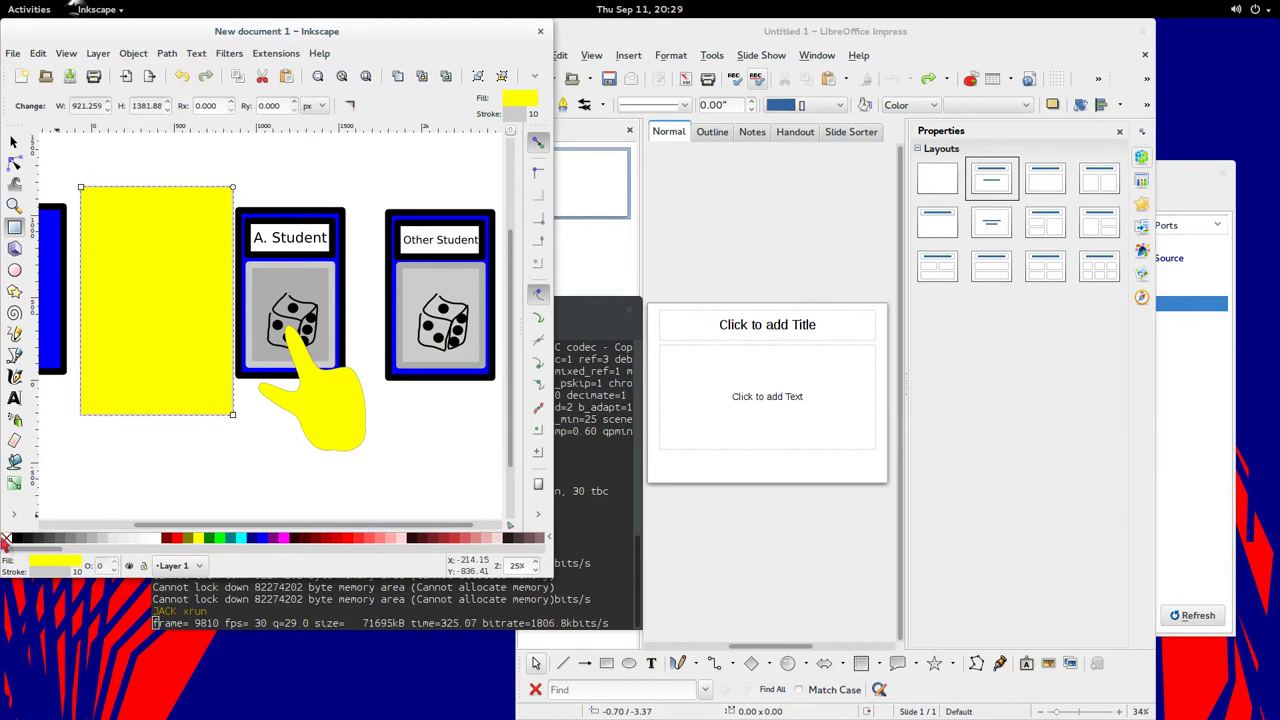
pyautogui.click(7, 538)
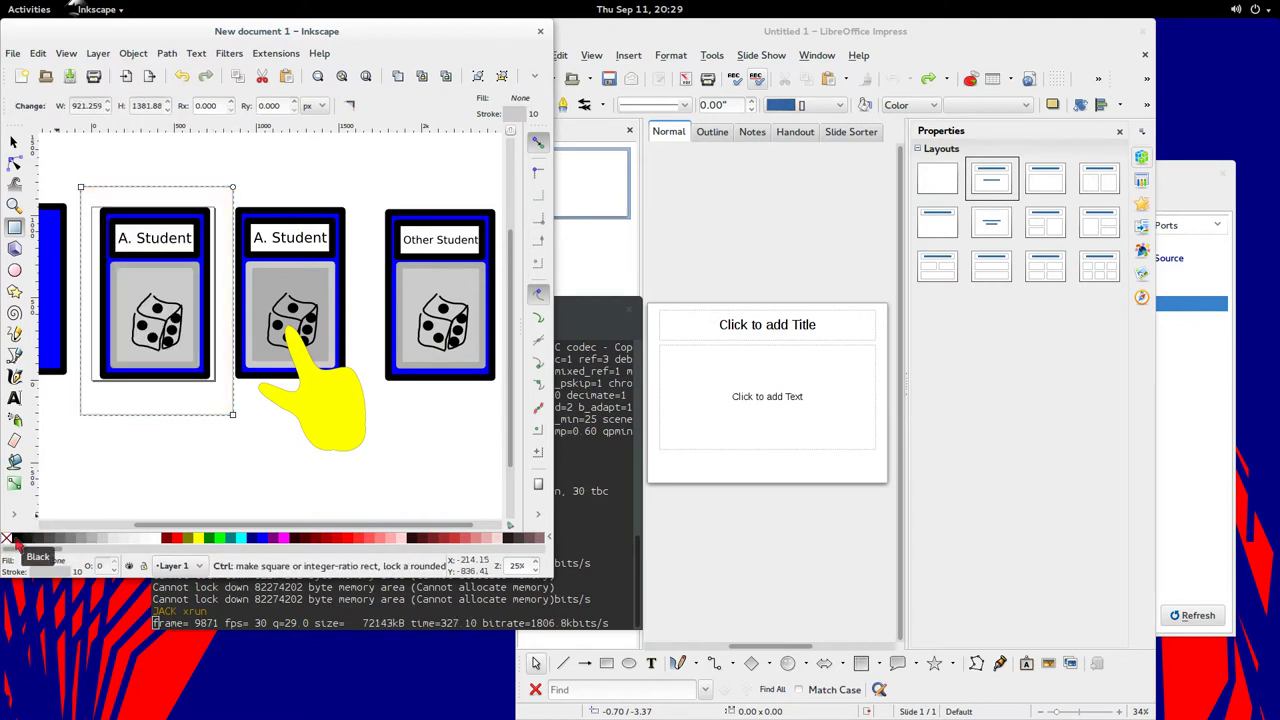
pyautogui.keyDown('shift'); pyautogui.click(14, 541); pyautogui.keyUp('shift')
pyautogui.press('Escape')
pyautogui.press('s')
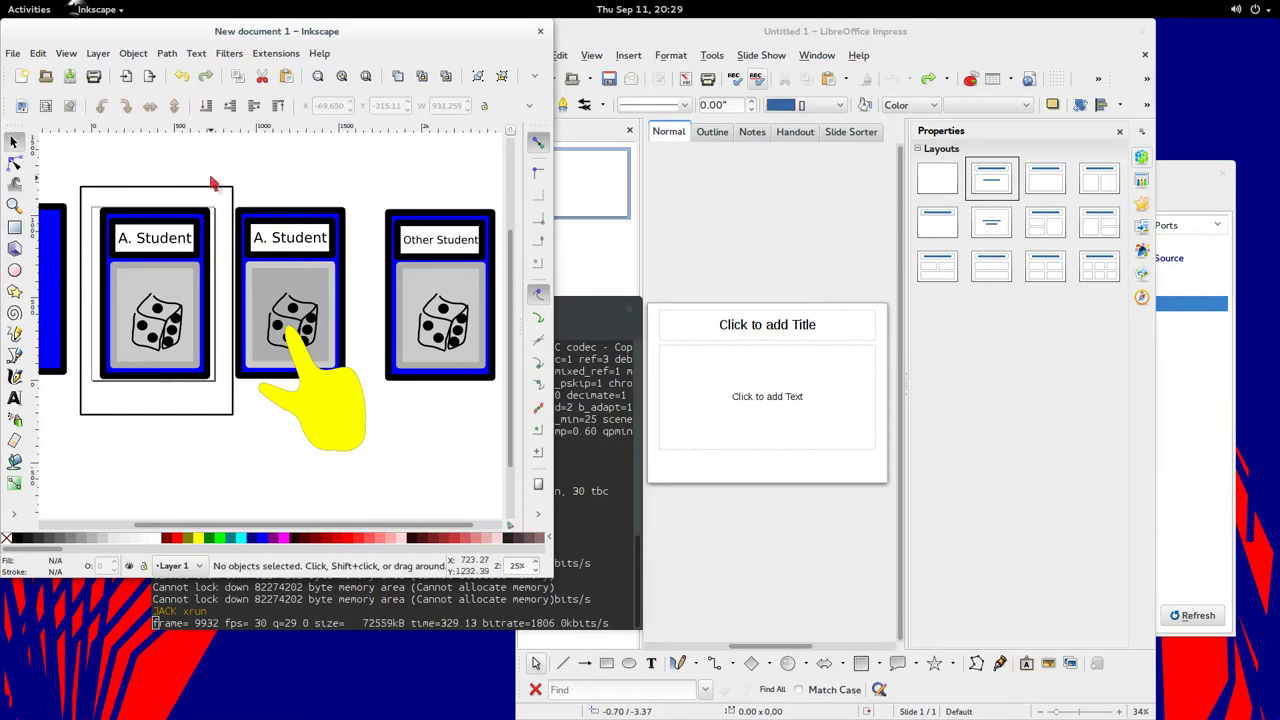
# Duplicate the frame and place the copies edge to edge around the second and third cards
pyautogui.click(213, 186)
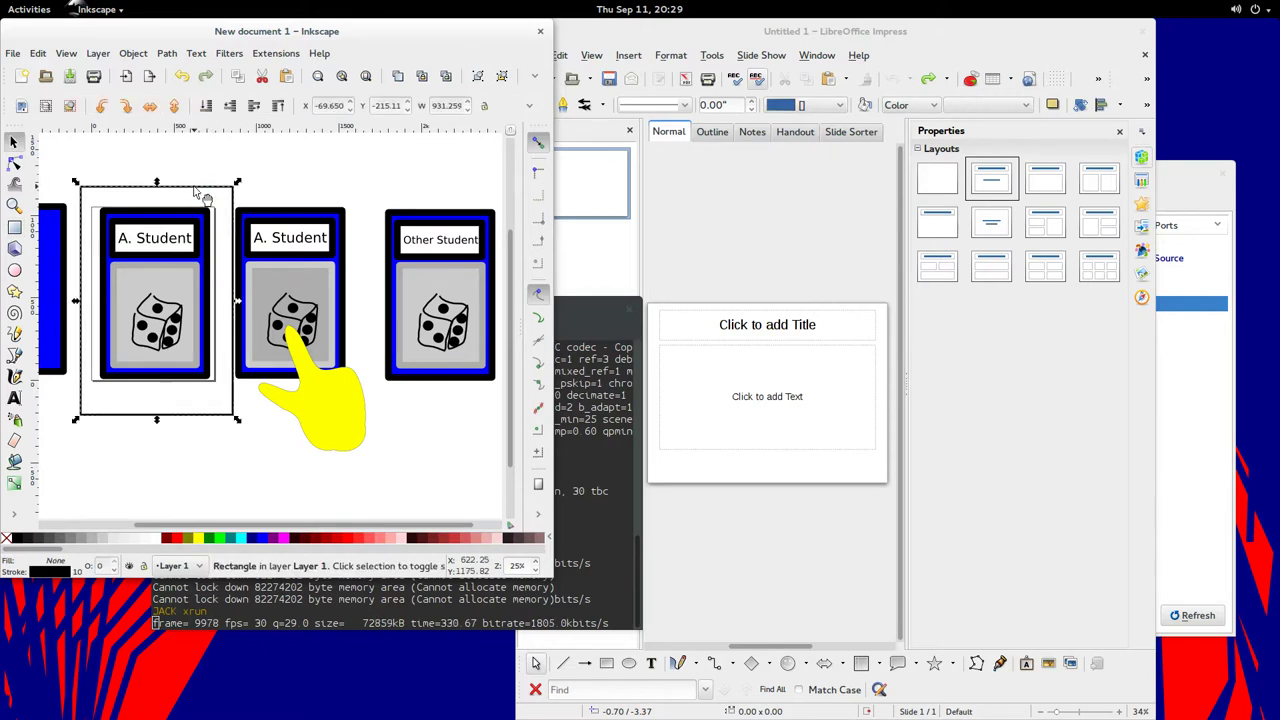
pyautogui.moveTo(197, 193); pyautogui.dragTo(512, 196)
pyautogui.click(398, 446)
pyautogui.hscroll(1, 365, 450)
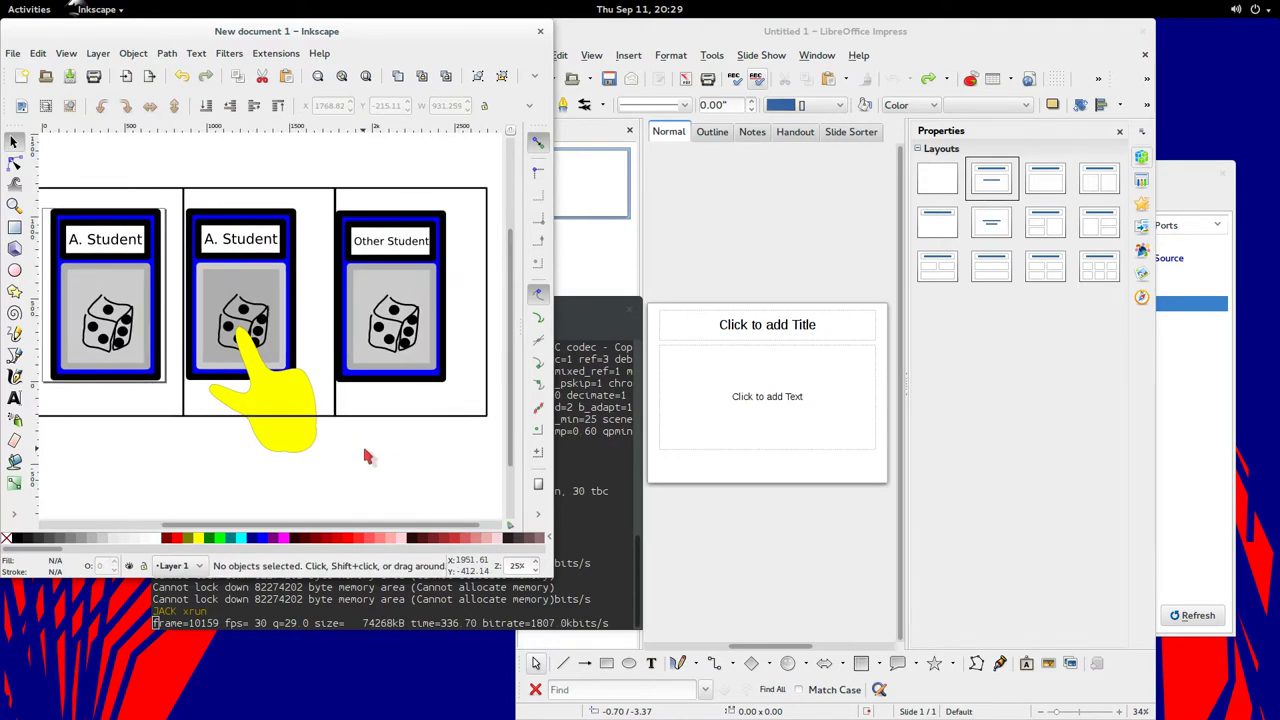
pyautogui.click(1145, 34)
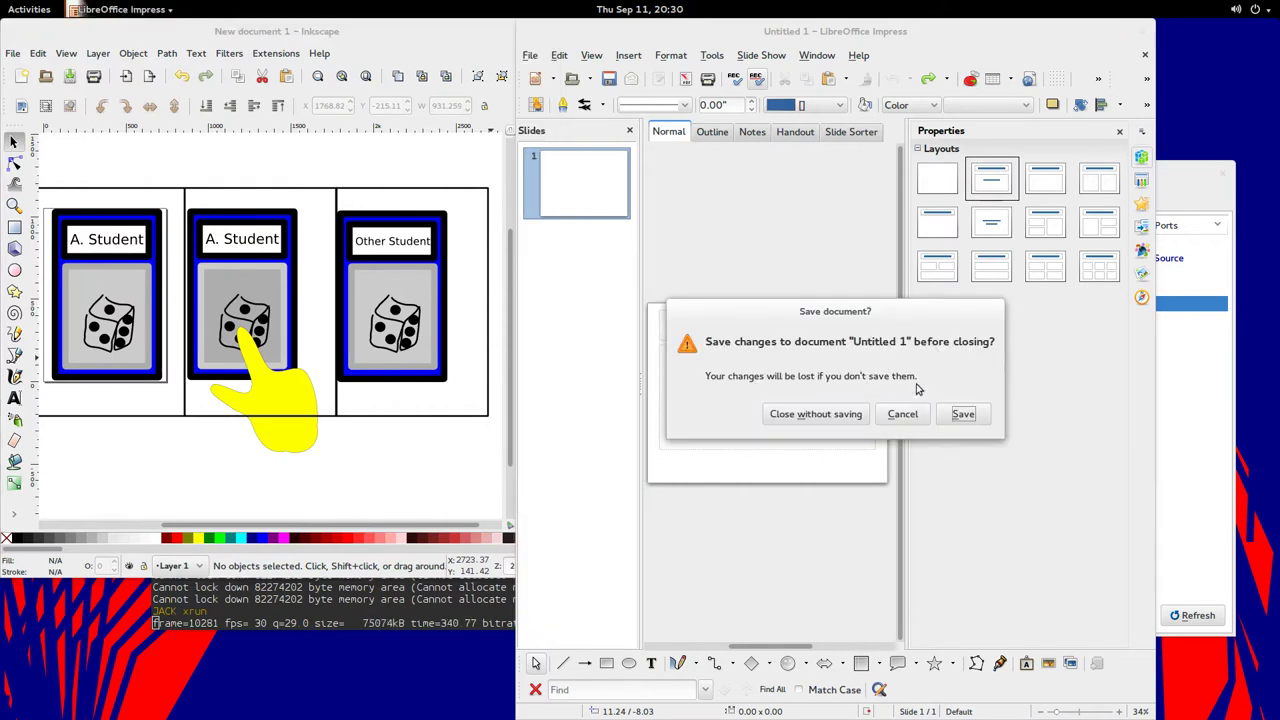
pyautogui.click(900, 413)
pyautogui.click(276, 455)
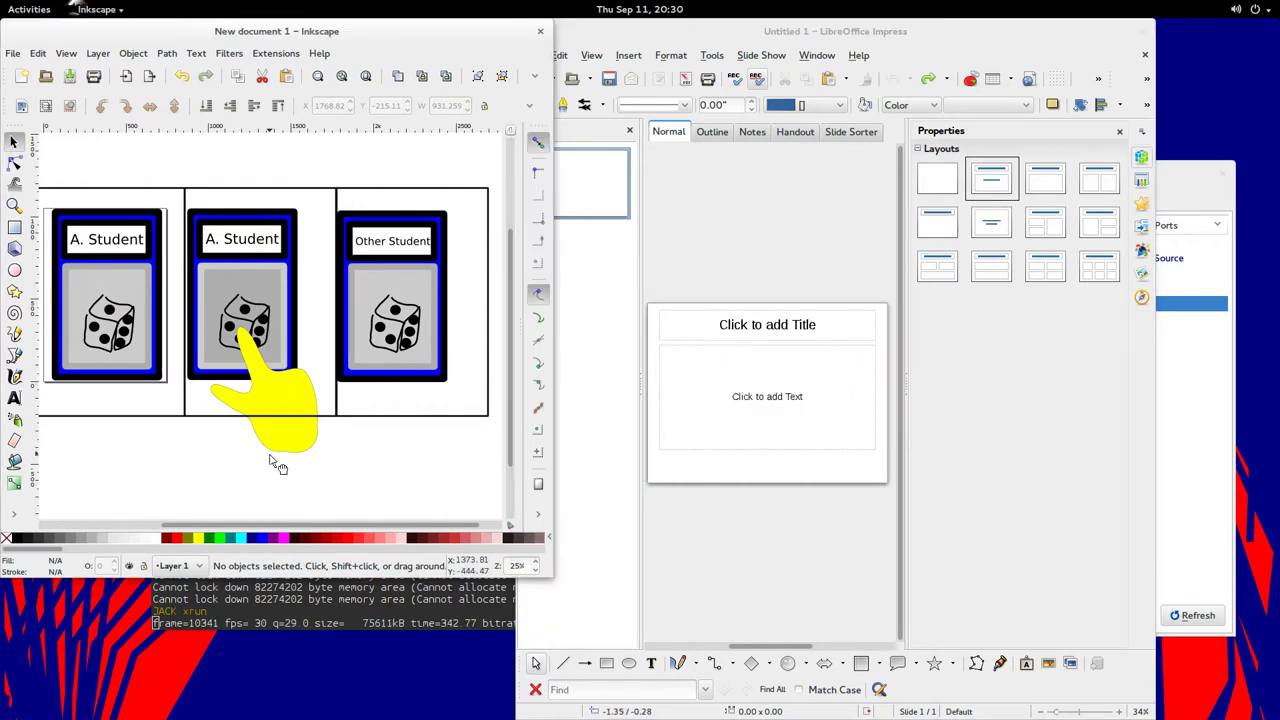
# Select all three frames together and stretch them downward until they enclose the yellow hand
pyautogui.click(280, 445)
pyautogui.click(400, 467)
pyautogui.moveTo(359, 467); pyautogui.dragTo(435, 456)
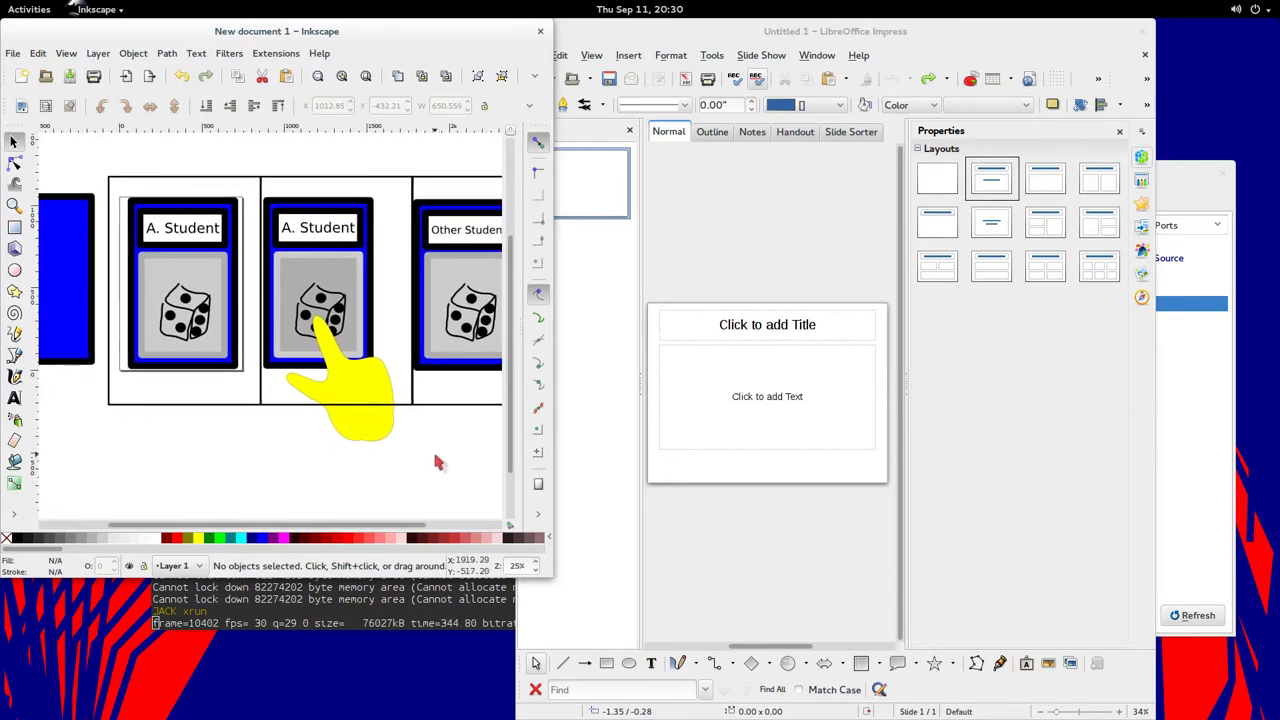
pyautogui.scroll(-1, 408, 463)
pyautogui.scroll(1, 408, 463)
pyautogui.click(268, 405)
pyautogui.keyDown('shift'); pyautogui.click(242, 405); pyautogui.keyUp('shift')
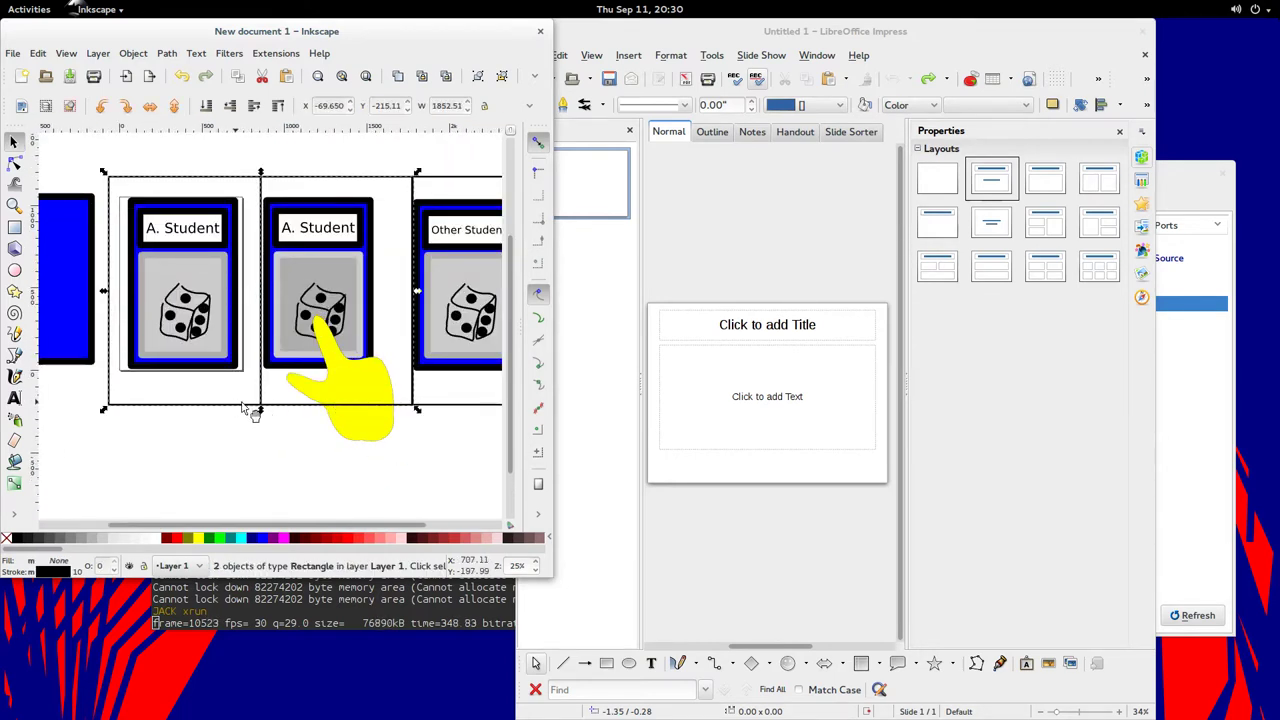
pyautogui.press('r')
pyautogui.press('s')
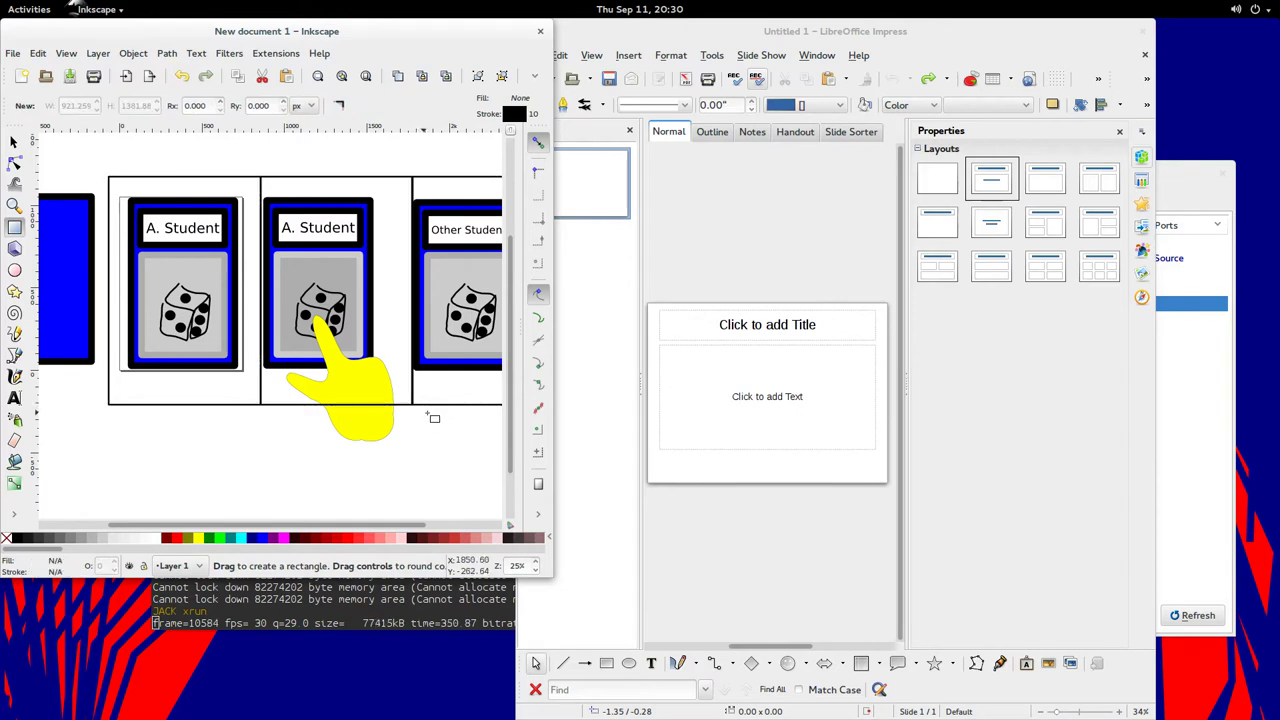
pyautogui.keyDown('shift'); pyautogui.click(382, 412); pyautogui.keyUp('shift')
pyautogui.keyDown('shift'); pyautogui.click(234, 407); pyautogui.keyUp('shift')
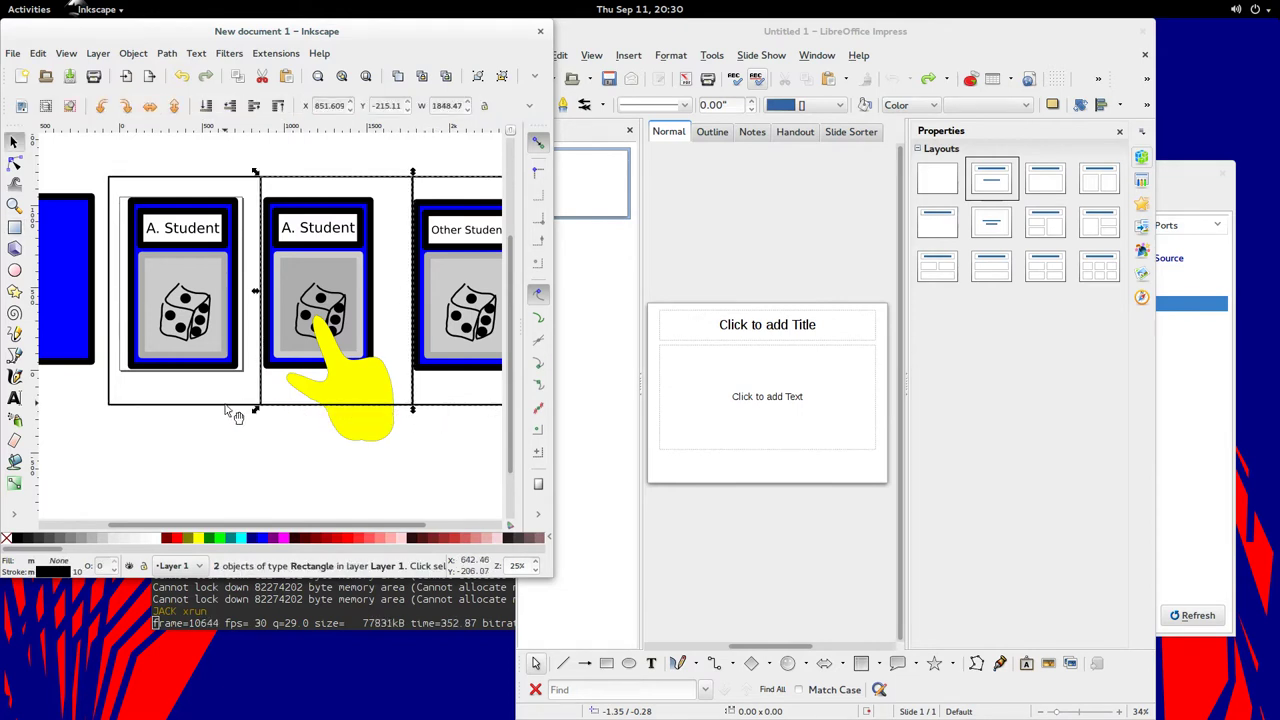
pyautogui.moveTo(330, 410); pyautogui.dragTo(343, 477)
pyautogui.click(394, 480)
# Move the whole "Other Student" card to the right to centre it horizontally in its frame
pyautogui.keyDown('ctrl'); pyautogui.scroll(-1, 395, 485); pyautogui.keyUp('ctrl')
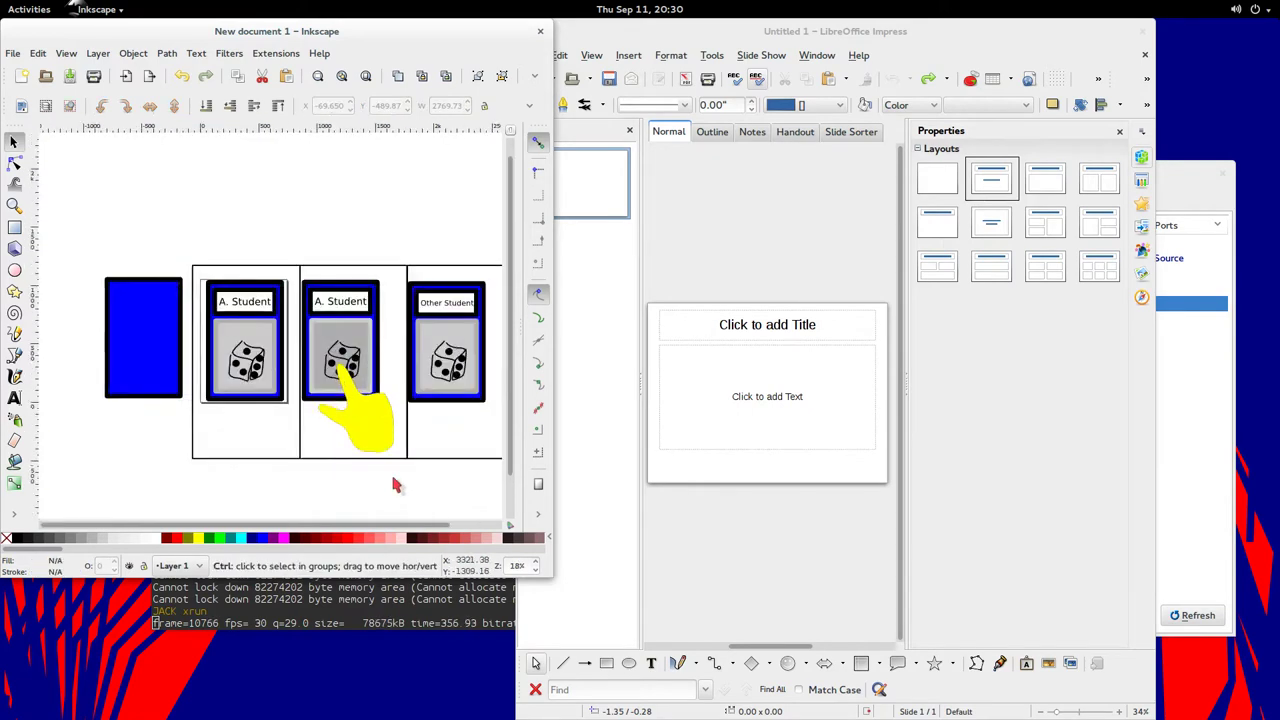
pyautogui.keyDown('ctrl'); pyautogui.scroll(1, 405, 478); pyautogui.keyUp('ctrl')
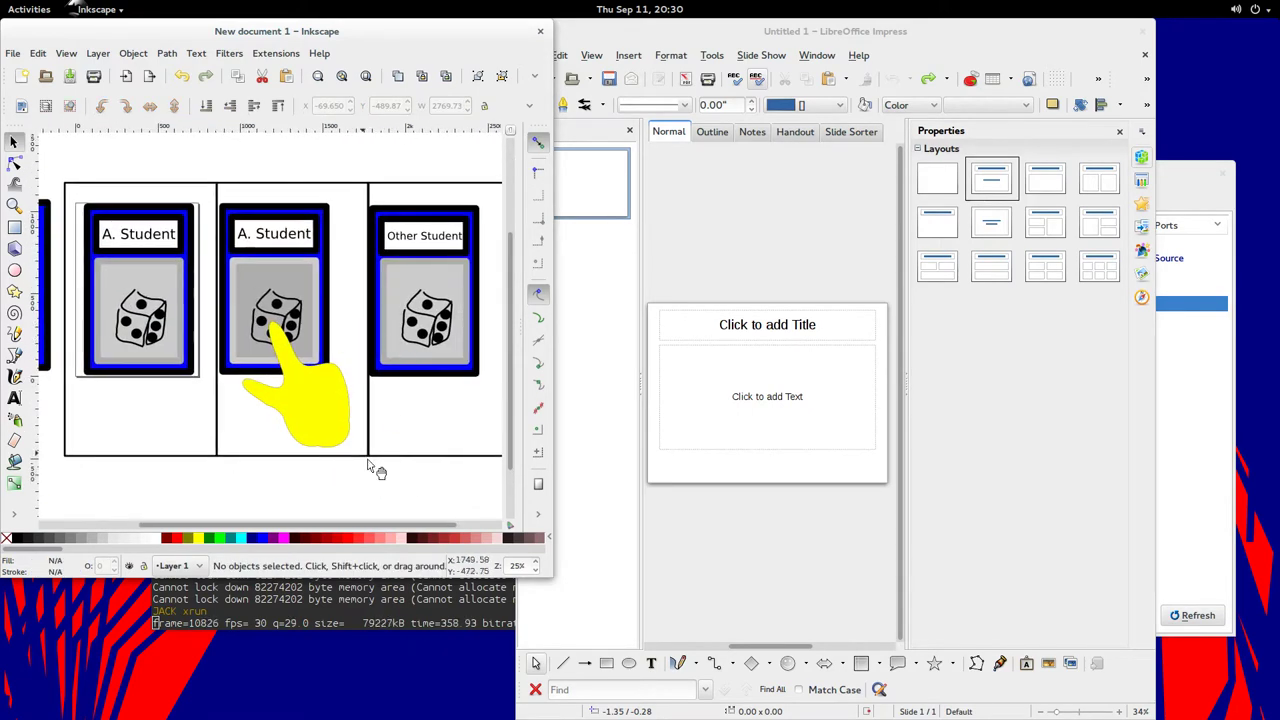
pyautogui.moveTo(390, 470); pyautogui.dragTo(340, 440)
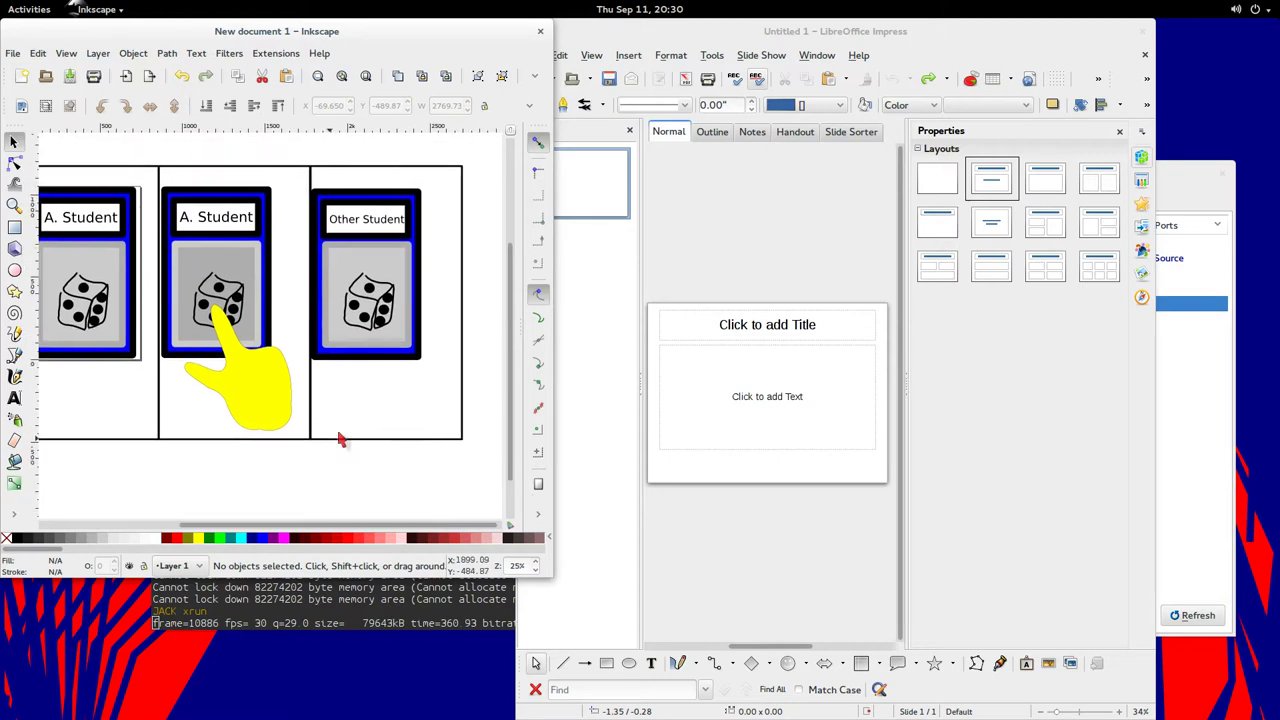
pyautogui.moveTo(445, 497); pyautogui.dragTo(306, 163)
pyautogui.moveTo(337, 211); pyautogui.dragTo(362, 213)
pyautogui.click(331, 170)
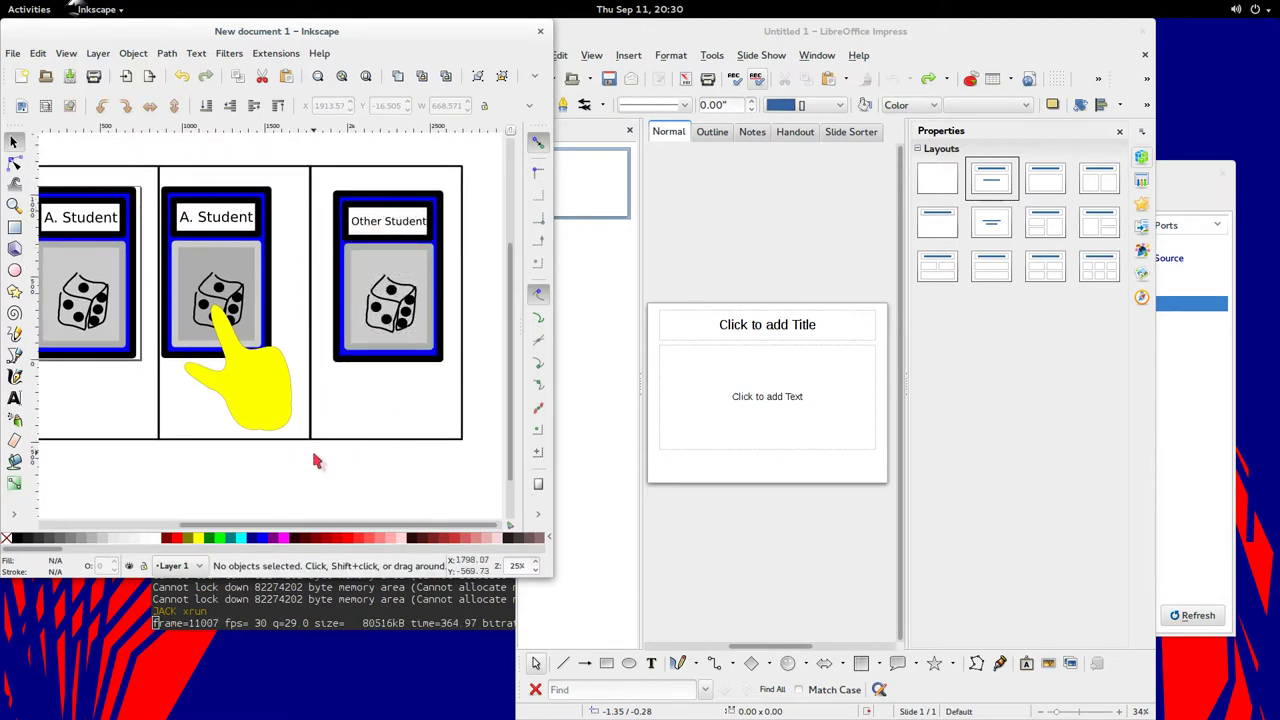
# Move the second card together with the yellow hand slightly to the right within the middle frame
pyautogui.moveTo(266, 371); pyautogui.dragTo(340, 375)
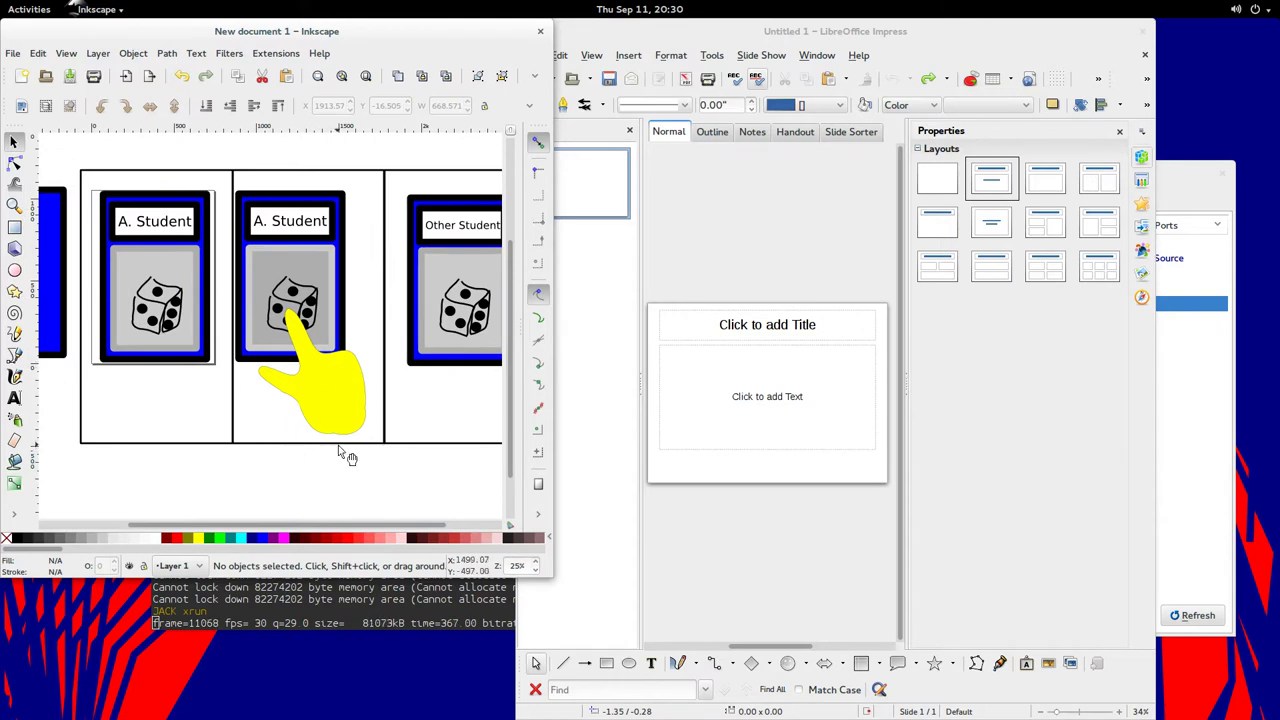
pyautogui.moveTo(386, 481); pyautogui.dragTo(234, 176)
pyautogui.click(240, 172)
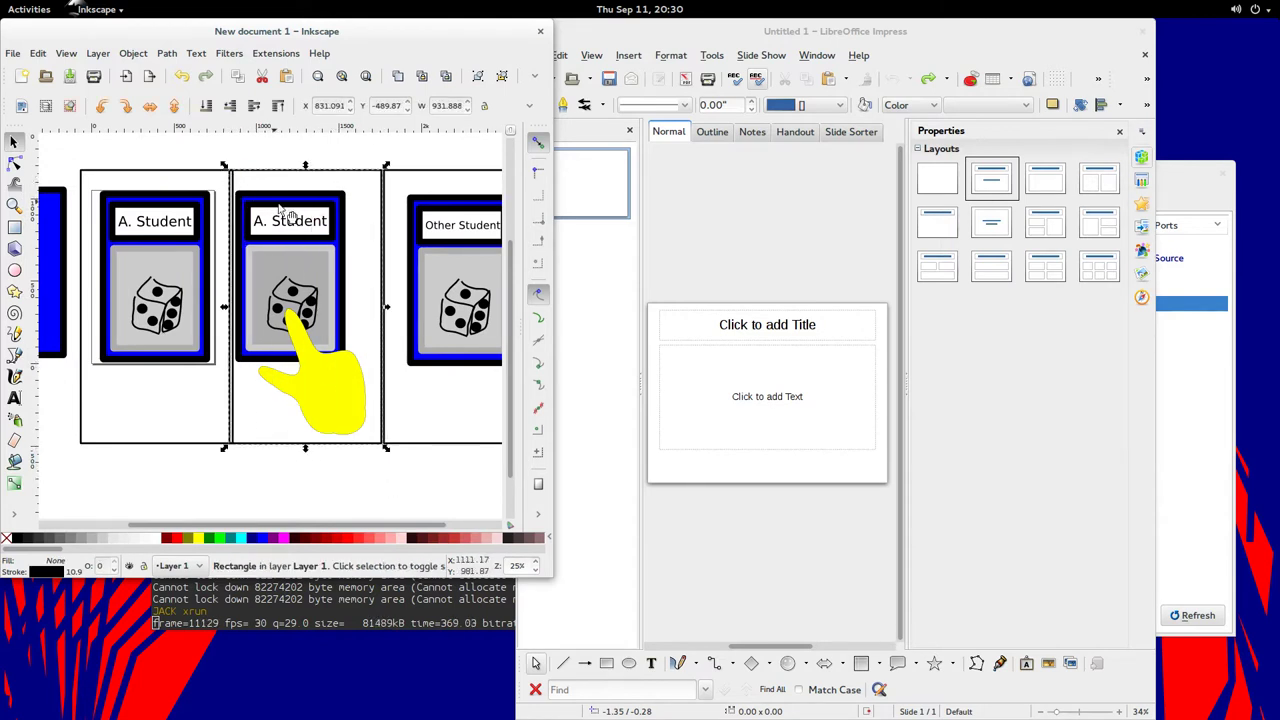
pyautogui.click(282, 472)
pyautogui.moveTo(365, 504); pyautogui.dragTo(388, 490)
pyautogui.click(228, 150)
pyautogui.moveTo(326, 290); pyautogui.dragTo(337, 271)
pyautogui.click(345, 467)
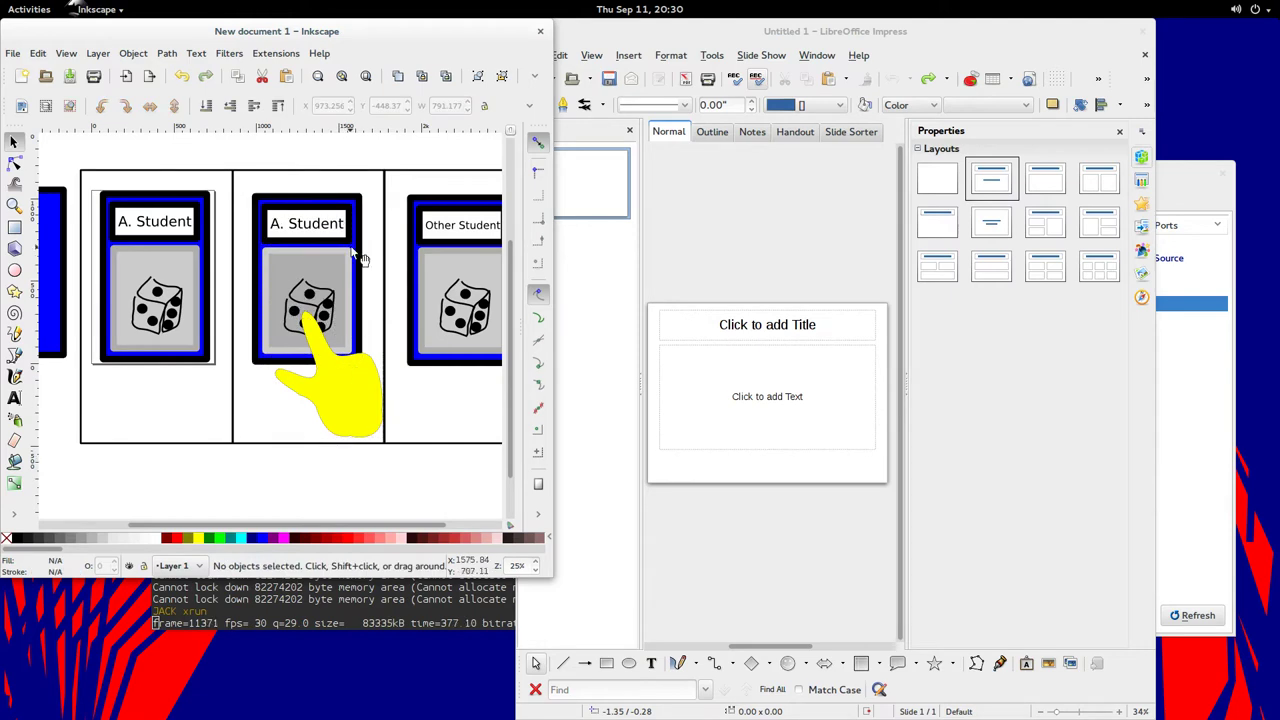
# Save the drawing as storyboard.svg in the Documents folder
pyautogui.click(16, 53)
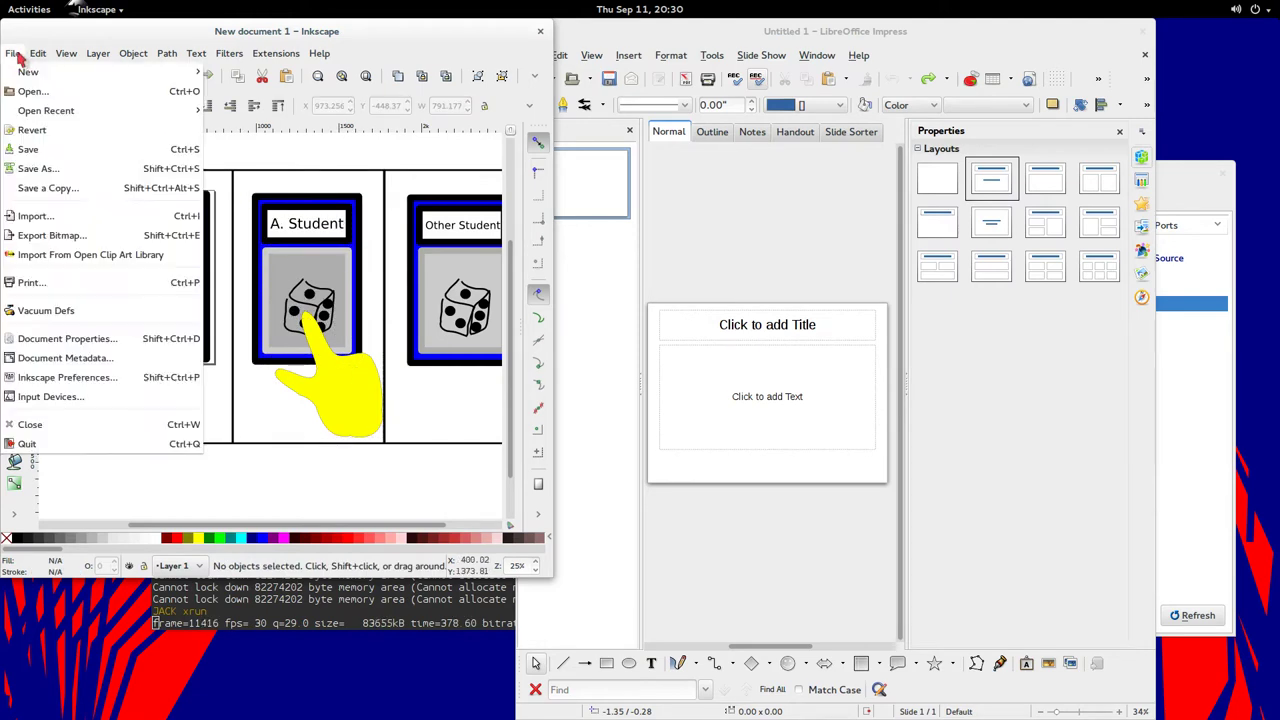
pyautogui.click(129, 171)
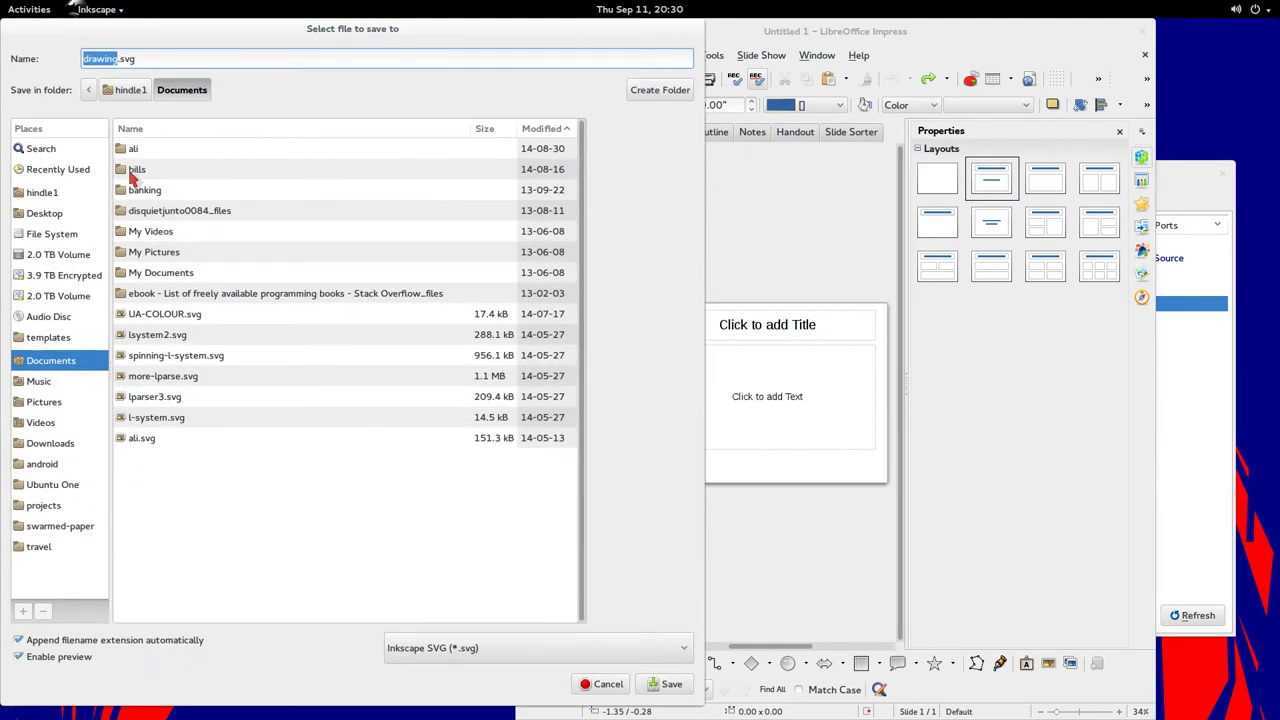
pyautogui.write('storyboard')
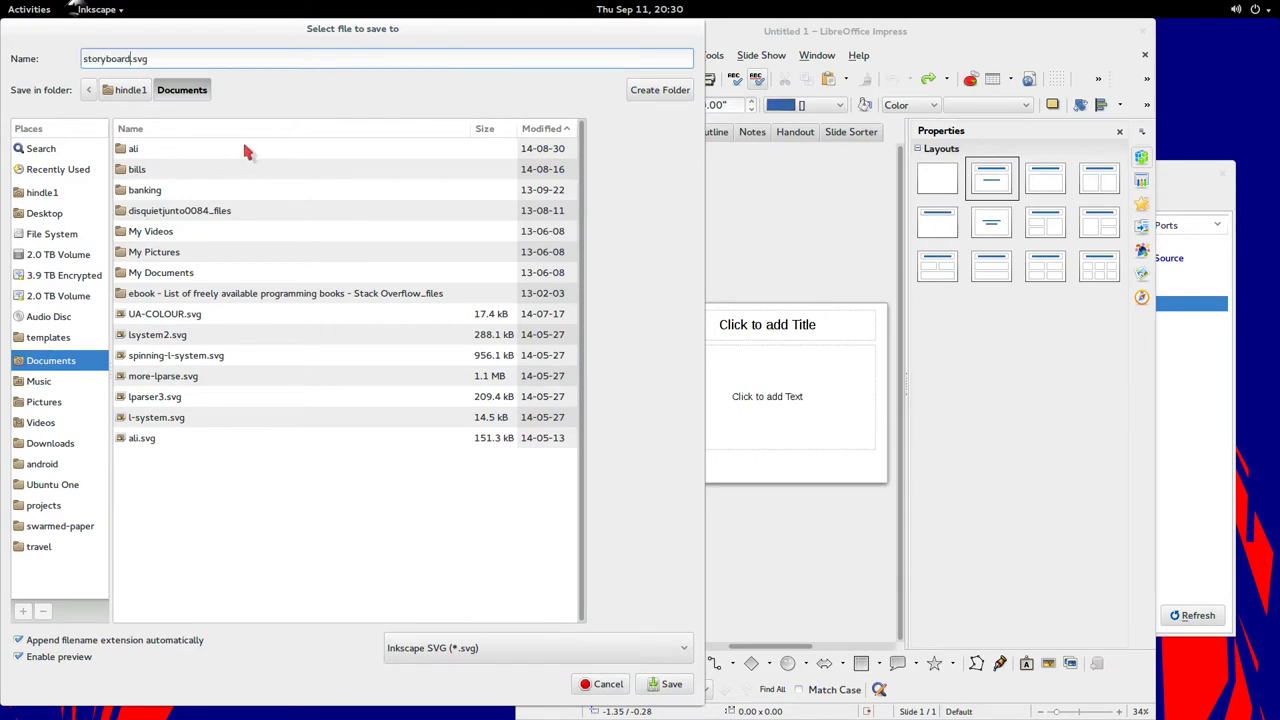
pyautogui.press('Return')
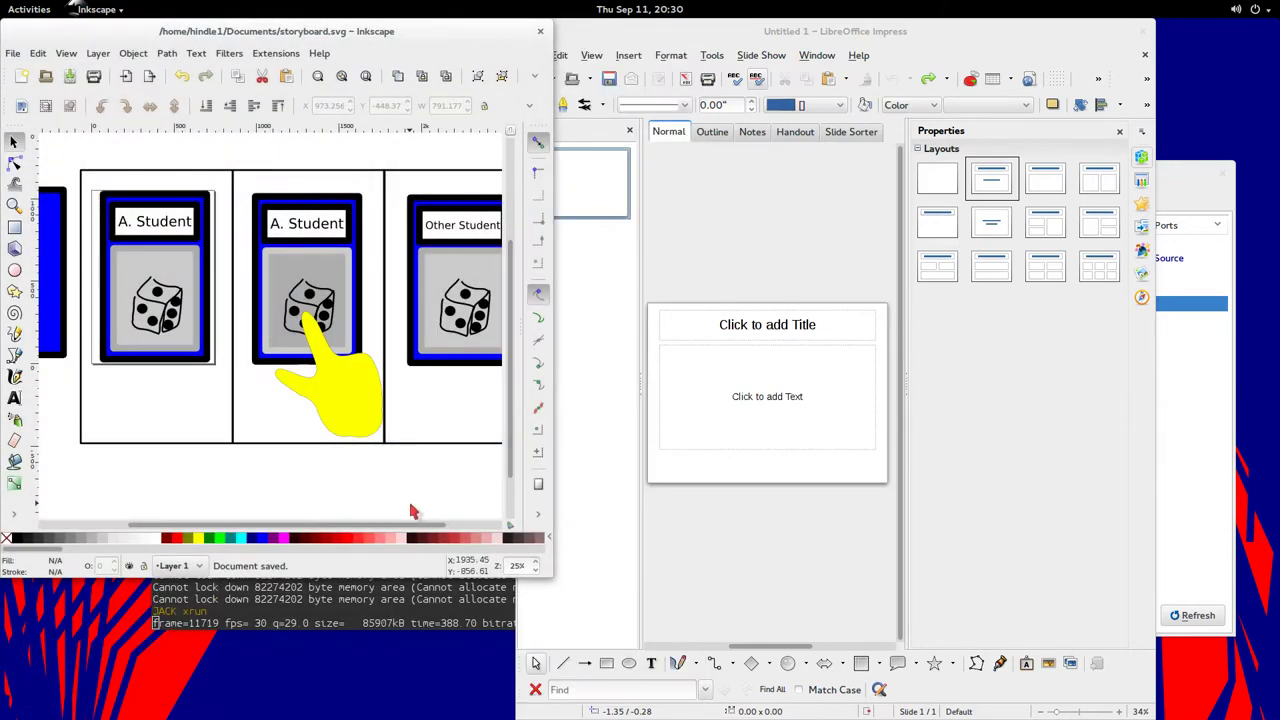
# Copy the first "A. Student" card from Inkscape onto slide 1 in LibreOffice Impress, and add a second slide
pyautogui.hscroll(1, 369, 524)
pyautogui.hscroll(-1, 369, 524)
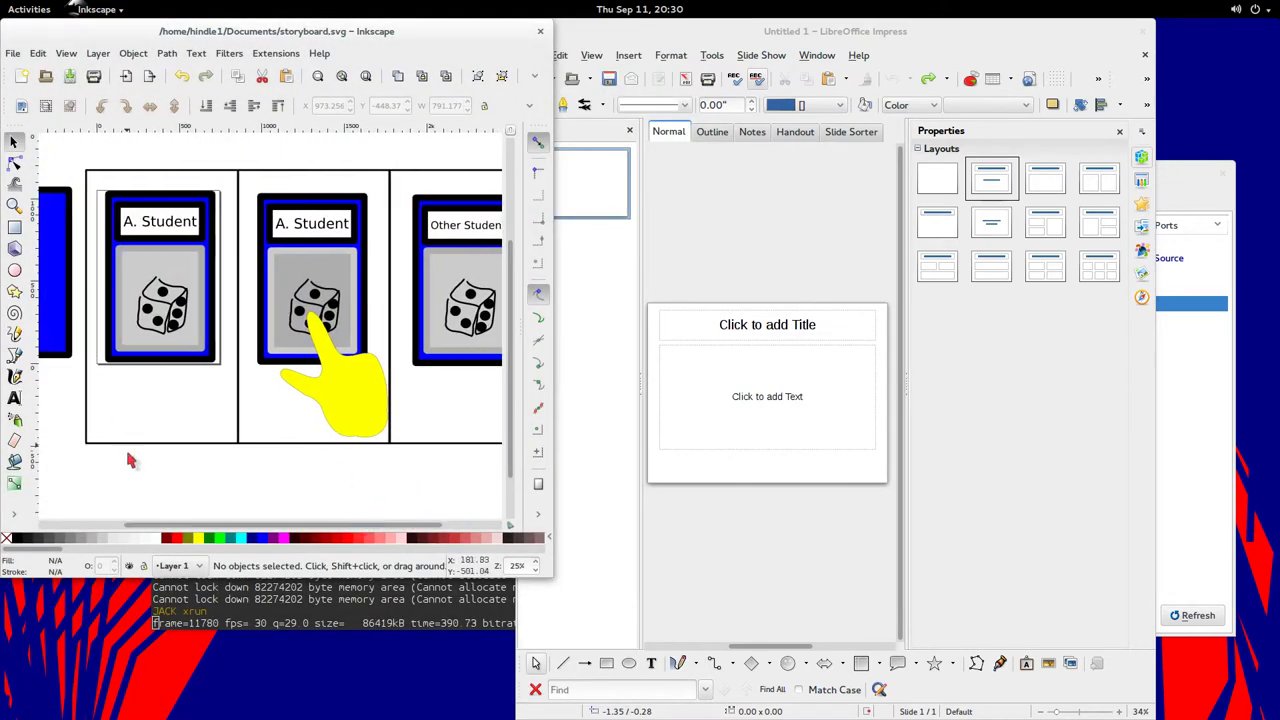
pyautogui.moveTo(90, 488); pyautogui.dragTo(230, 172)
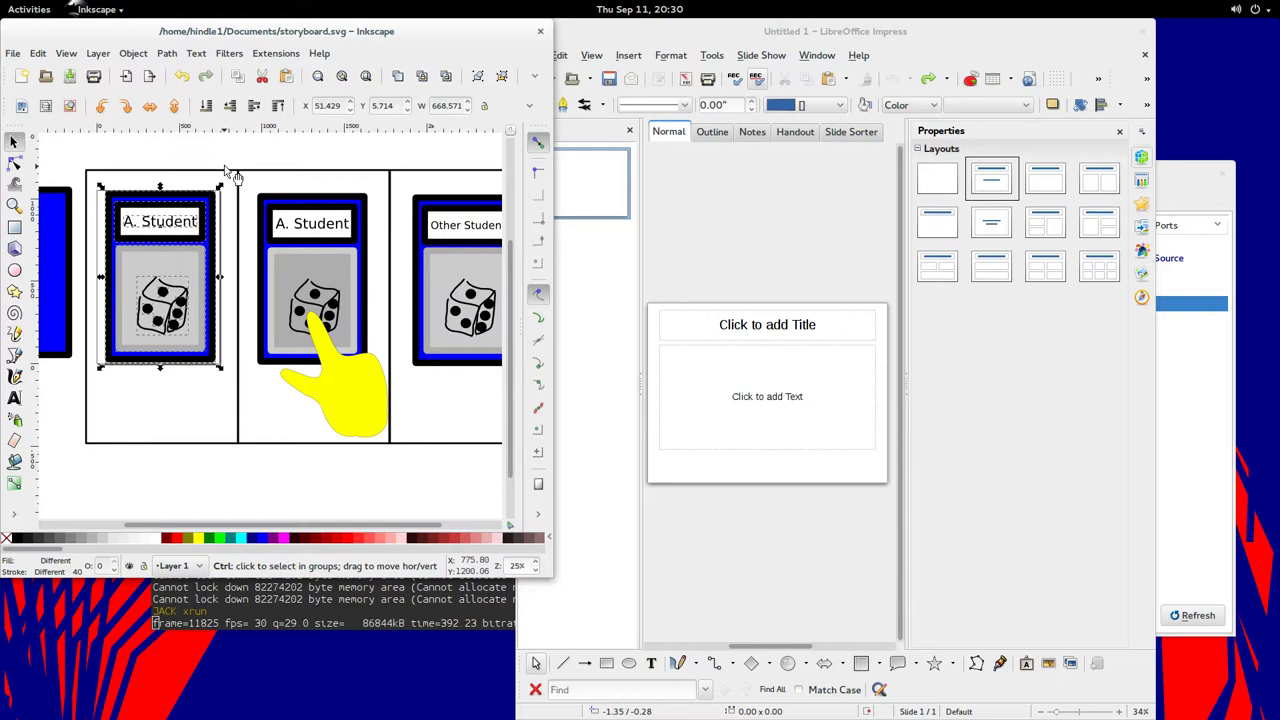
pyautogui.click(775, 33)
pyautogui.hotkey('ctrl', 'v')
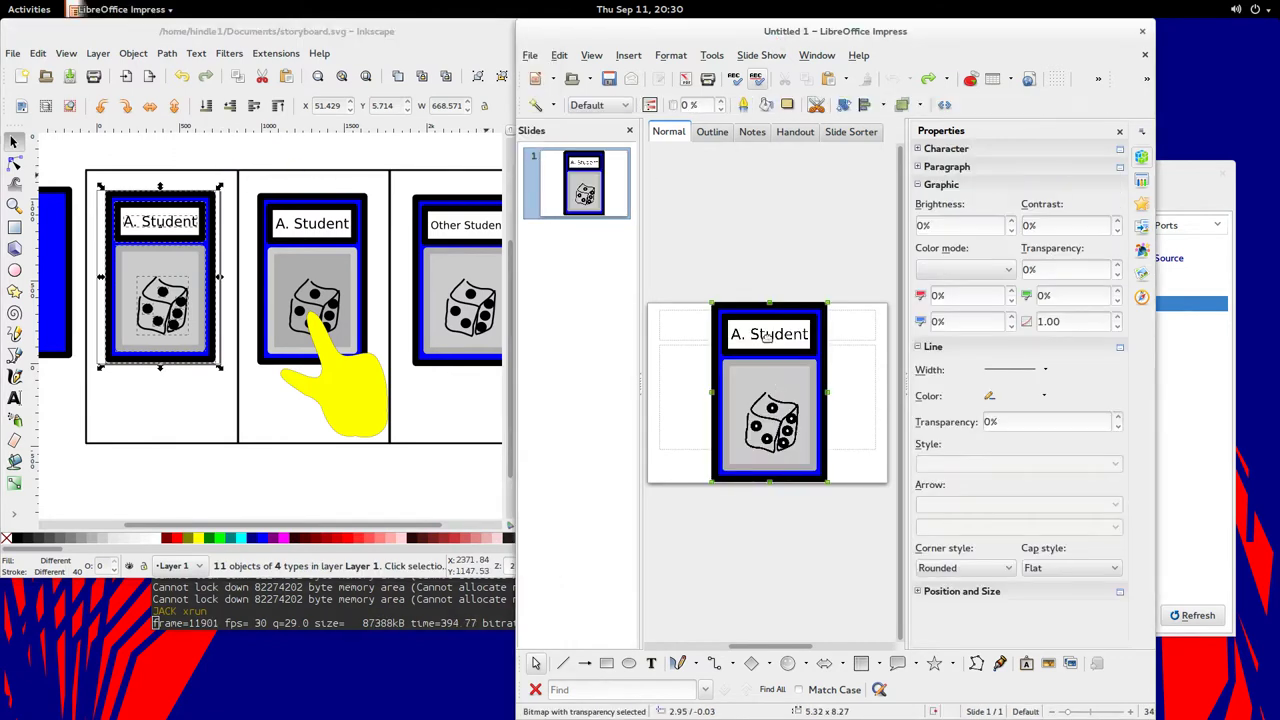
pyautogui.click(748, 237)
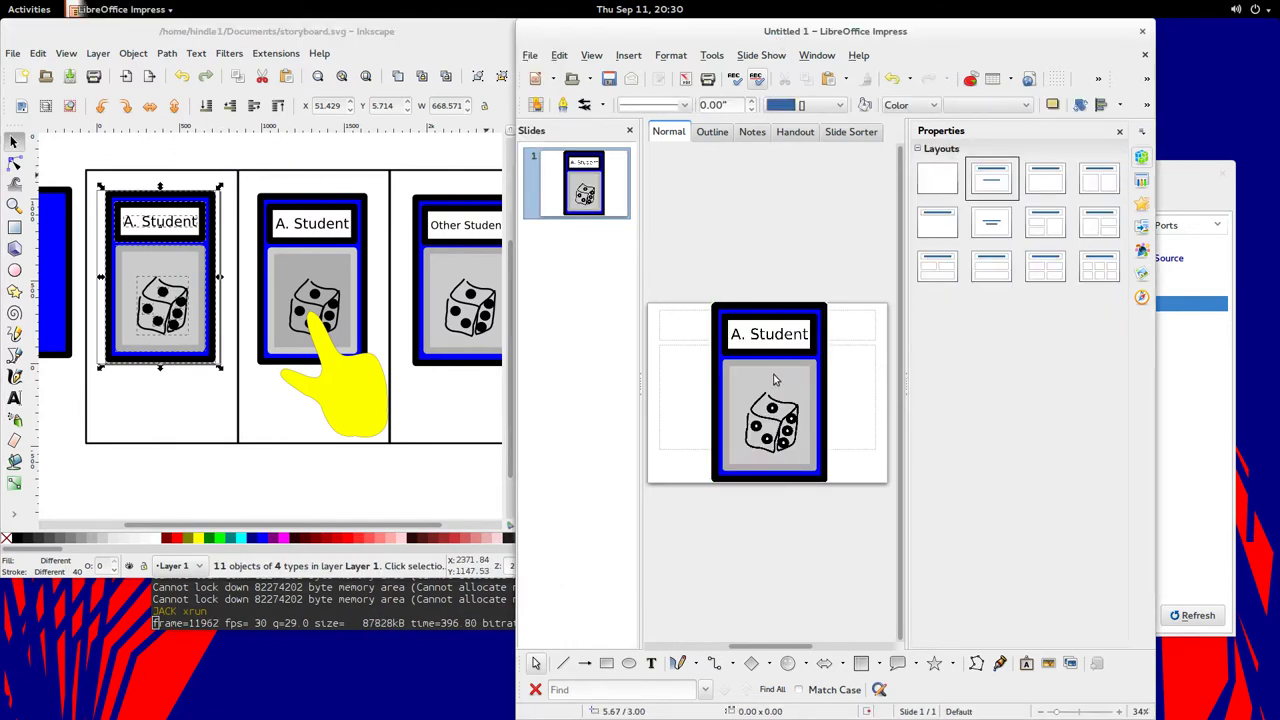
pyautogui.rightClick(564, 233)
pyautogui.click(595, 240)
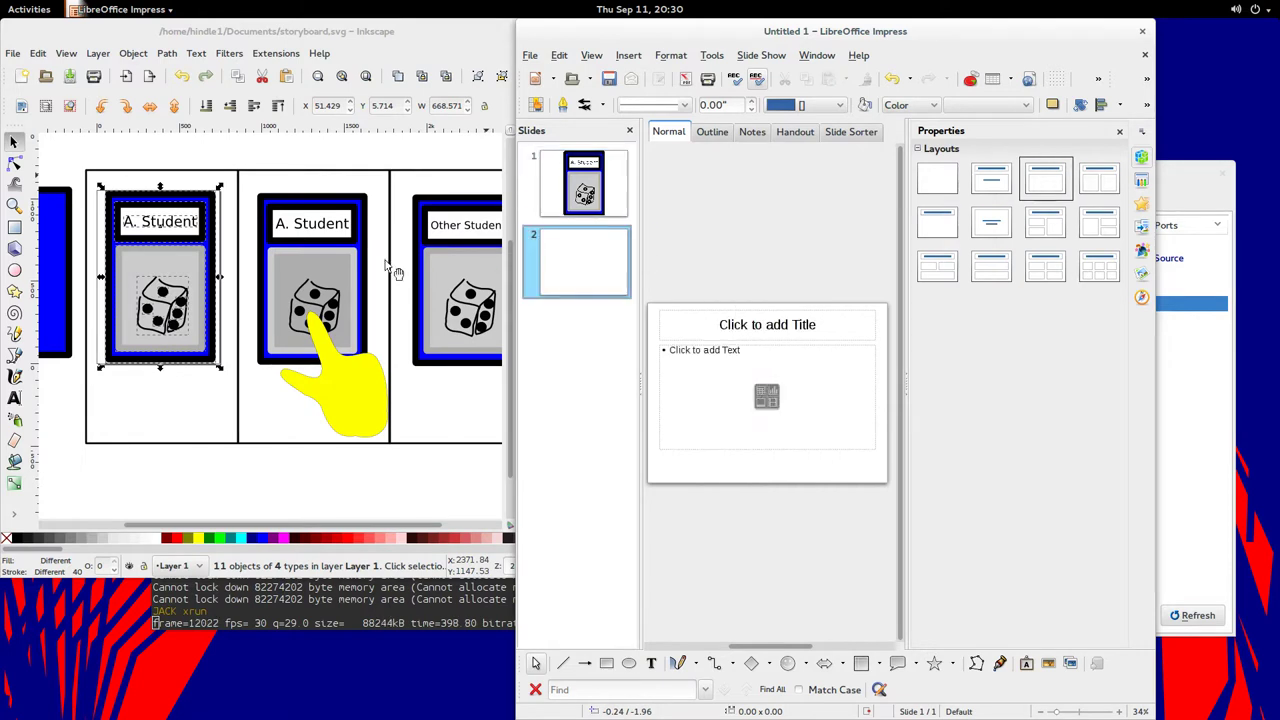
pyautogui.moveTo(233, 146); pyautogui.dragTo(406, 476)
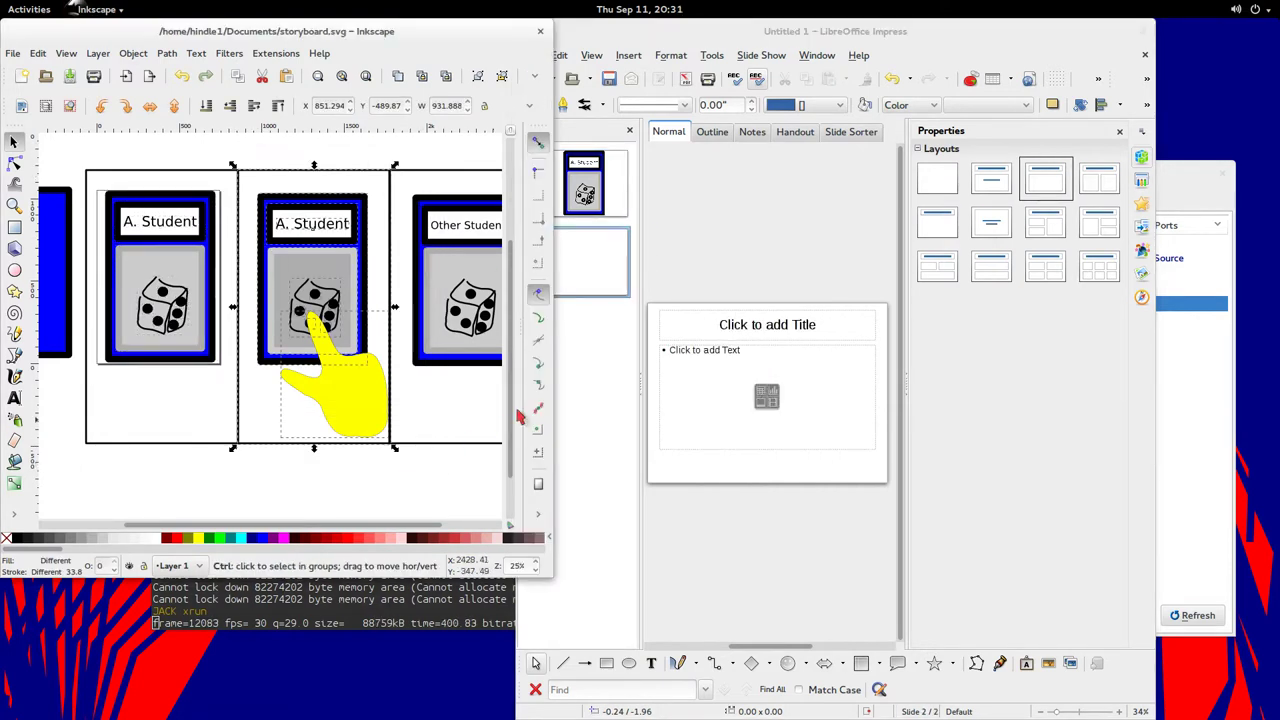
pyautogui.click(735, 264)
pyautogui.hotkey('ctrl', 'v')
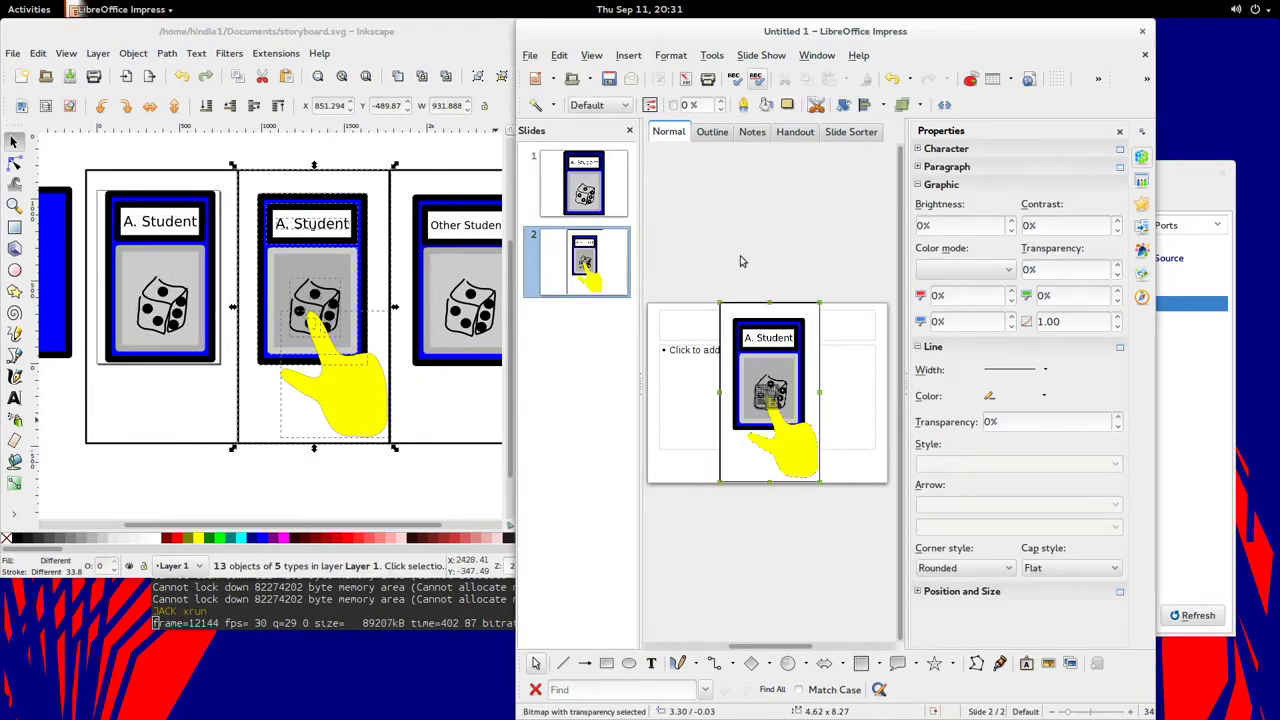
pyautogui.press('Delete')
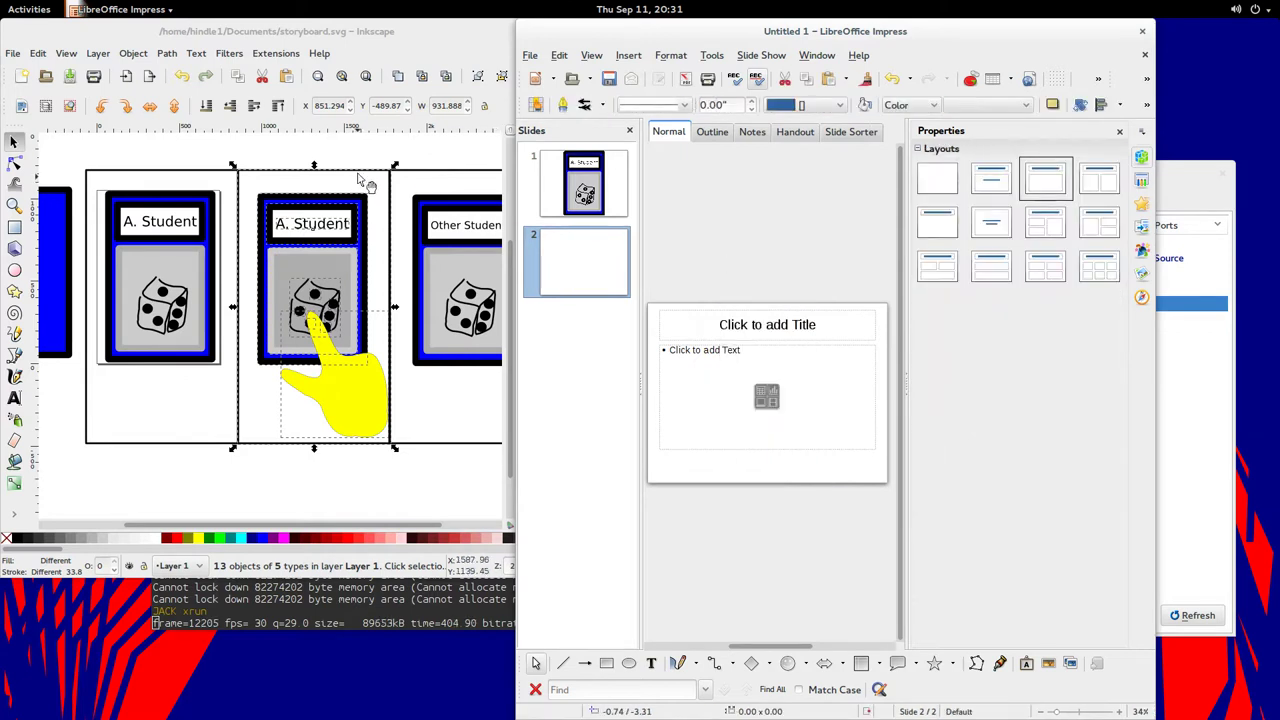
# Copy the middle "A. Student" card with the yellow hand, without its frame, from Inkscape onto slide 2 in Impress
pyautogui.click(248, 480)
pyautogui.moveTo(248, 480); pyautogui.dragTo(400, 192)
pyautogui.click(754, 240)
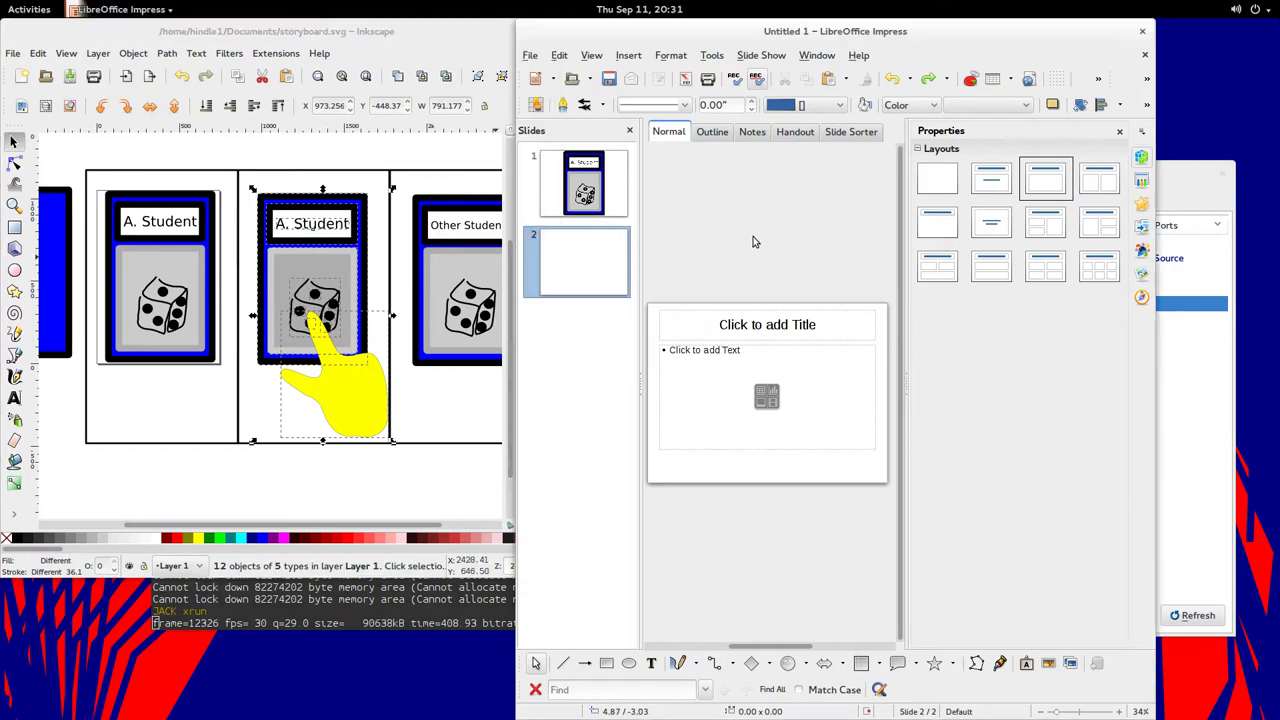
pyautogui.hotkey('ctrl', 'v')
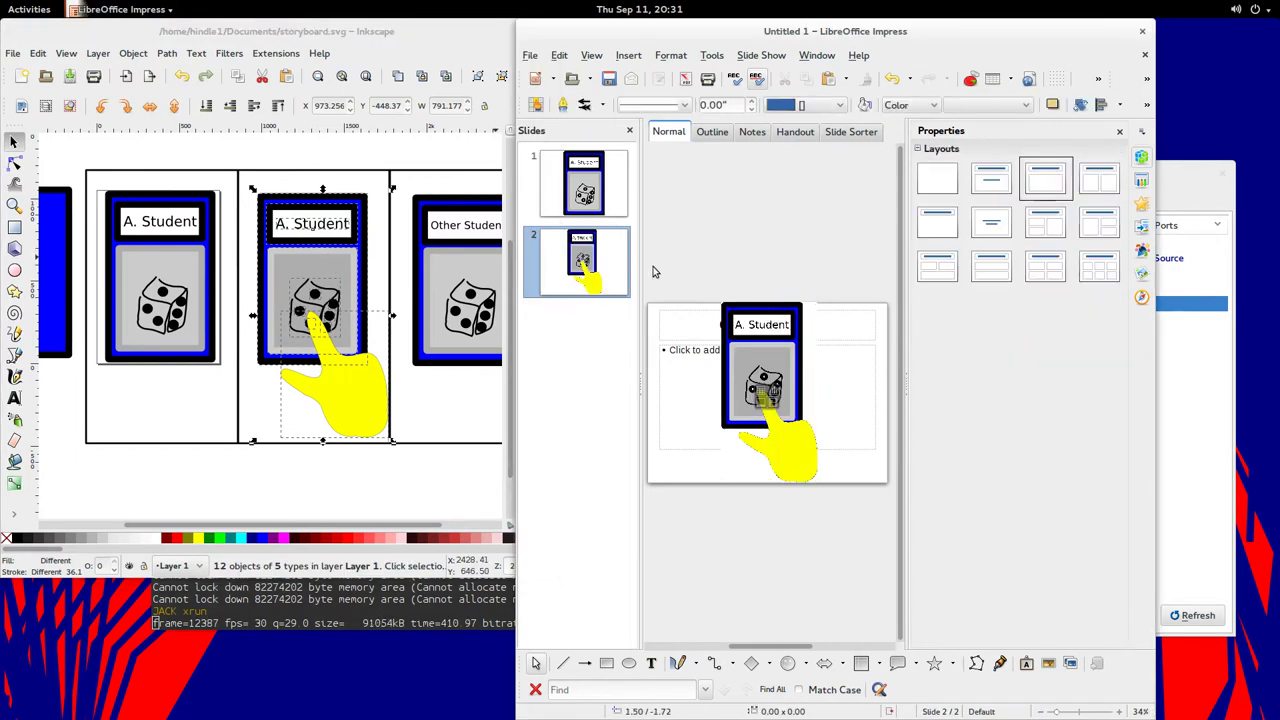
# Add a third slide in Impress and paste the "Other Student" card from Inkscape onto it
pyautogui.click(420, 485)
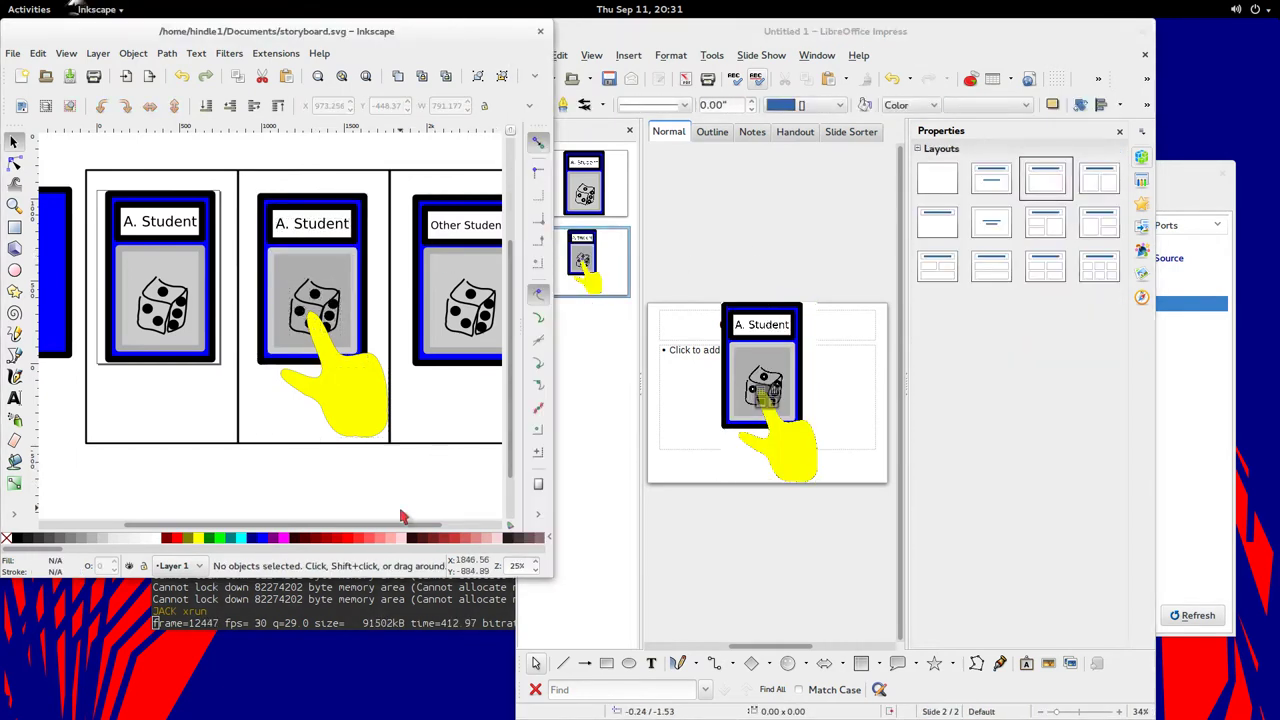
pyautogui.moveTo(400, 518); pyautogui.dragTo(326, 176)
pyautogui.rightClick(591, 335)
pyautogui.click(636, 342)
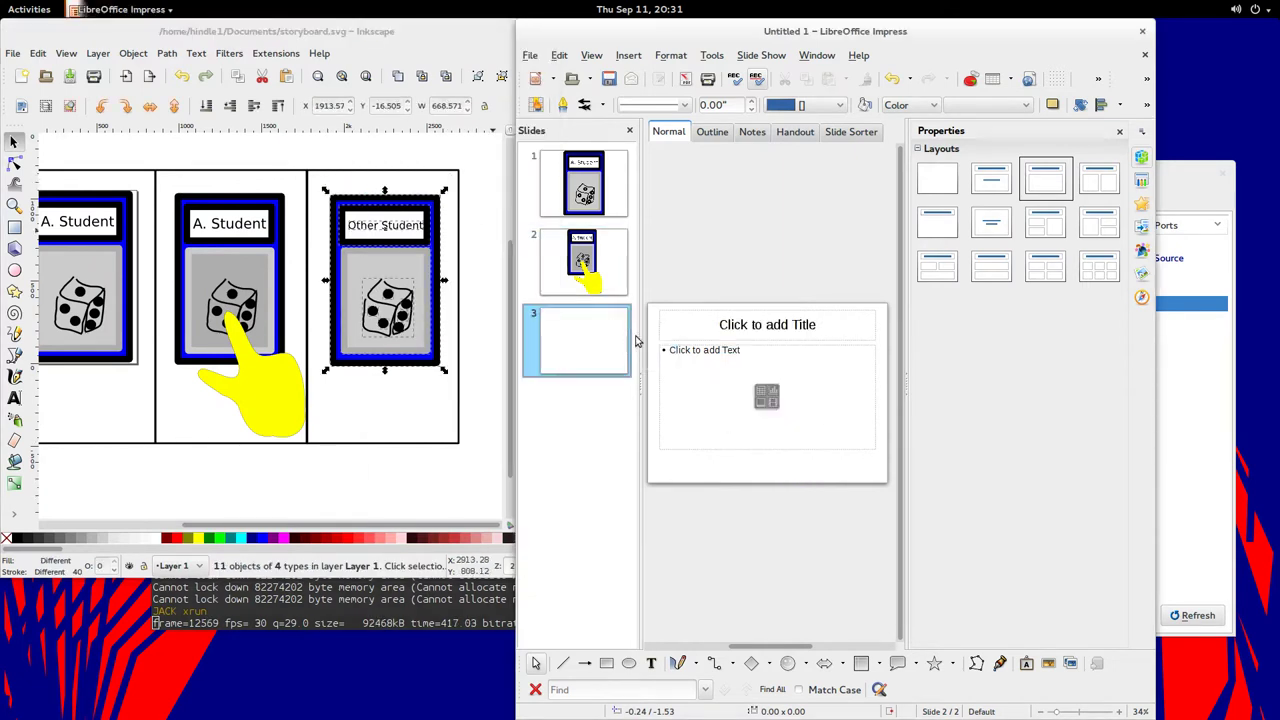
pyautogui.hotkey('ctrl', 'v')
pyautogui.click(815, 237)
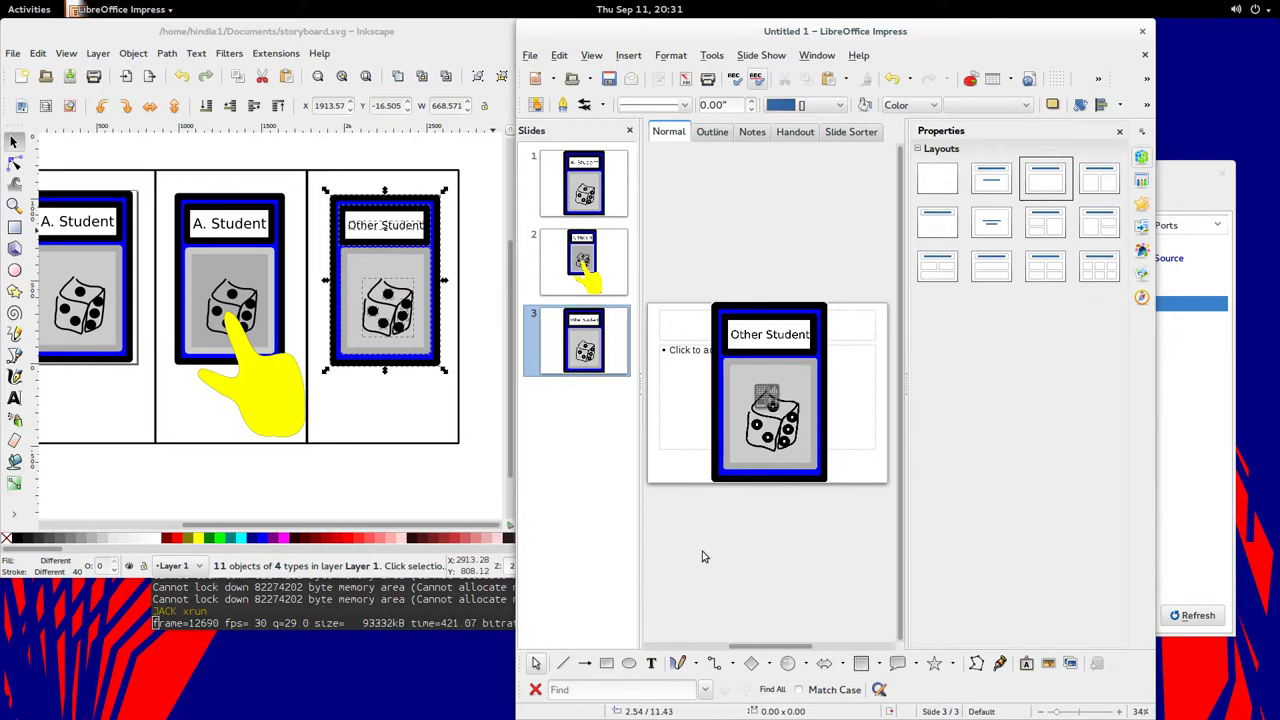
# Run the slide show, move back and forth through the three card slides, and exit the presentation
pyautogui.press('F5')
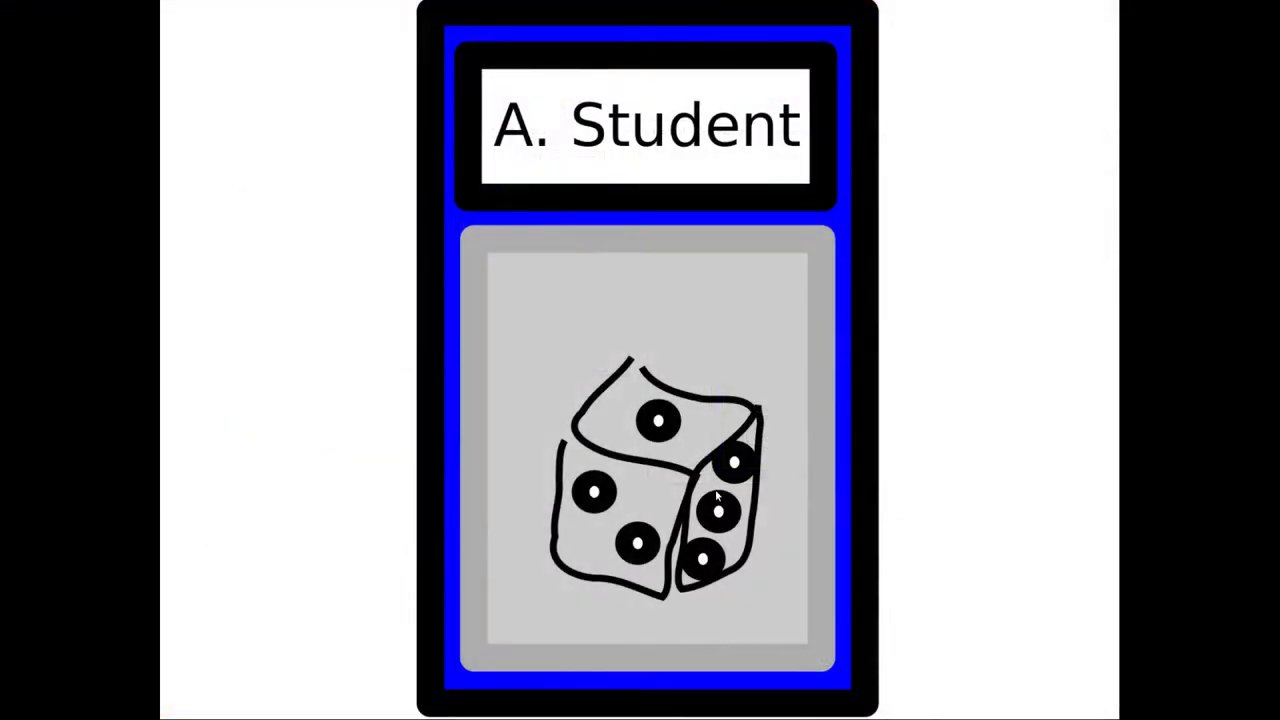
pyautogui.click(651, 373)
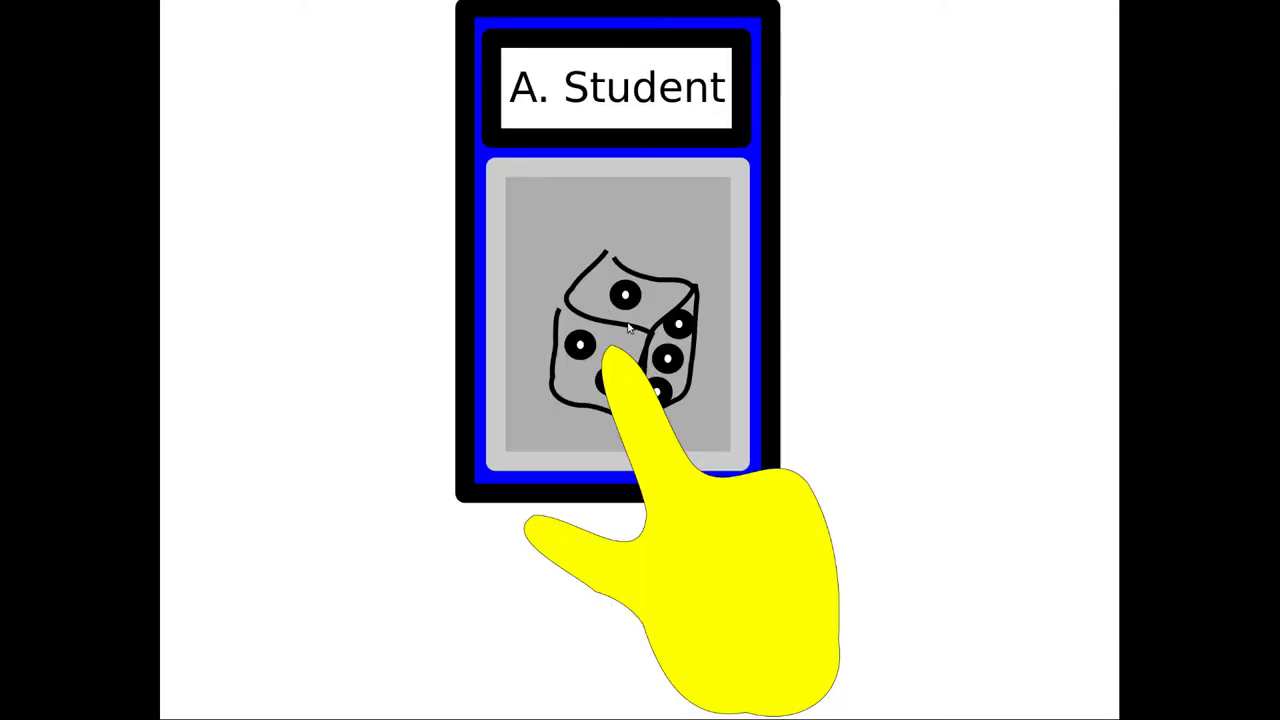
pyautogui.click(629, 328)
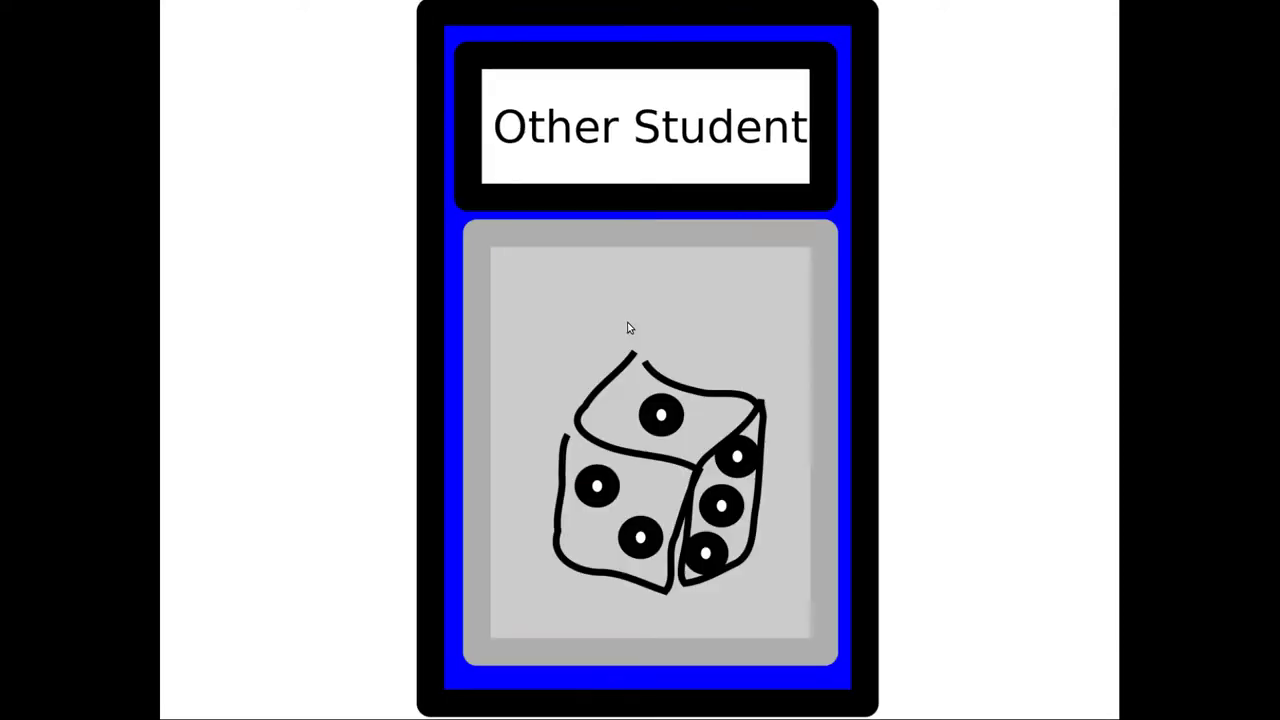
pyautogui.click(684, 285)
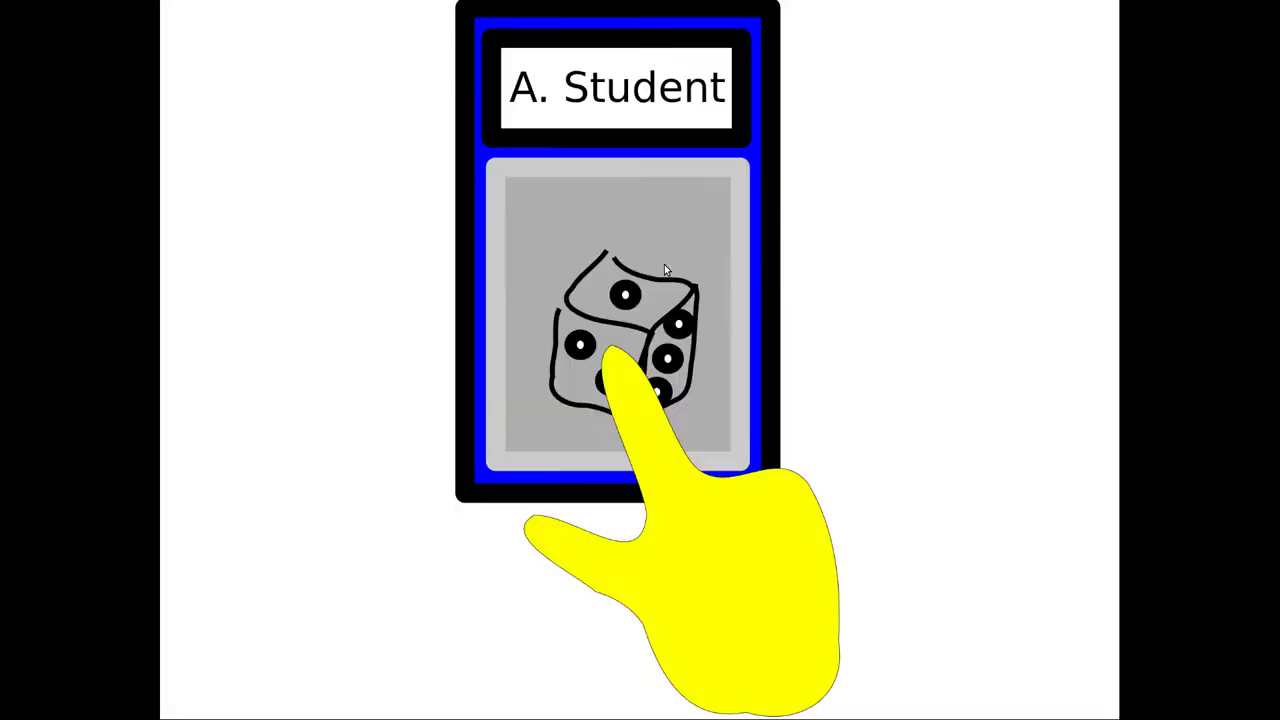
pyautogui.click(665, 269)
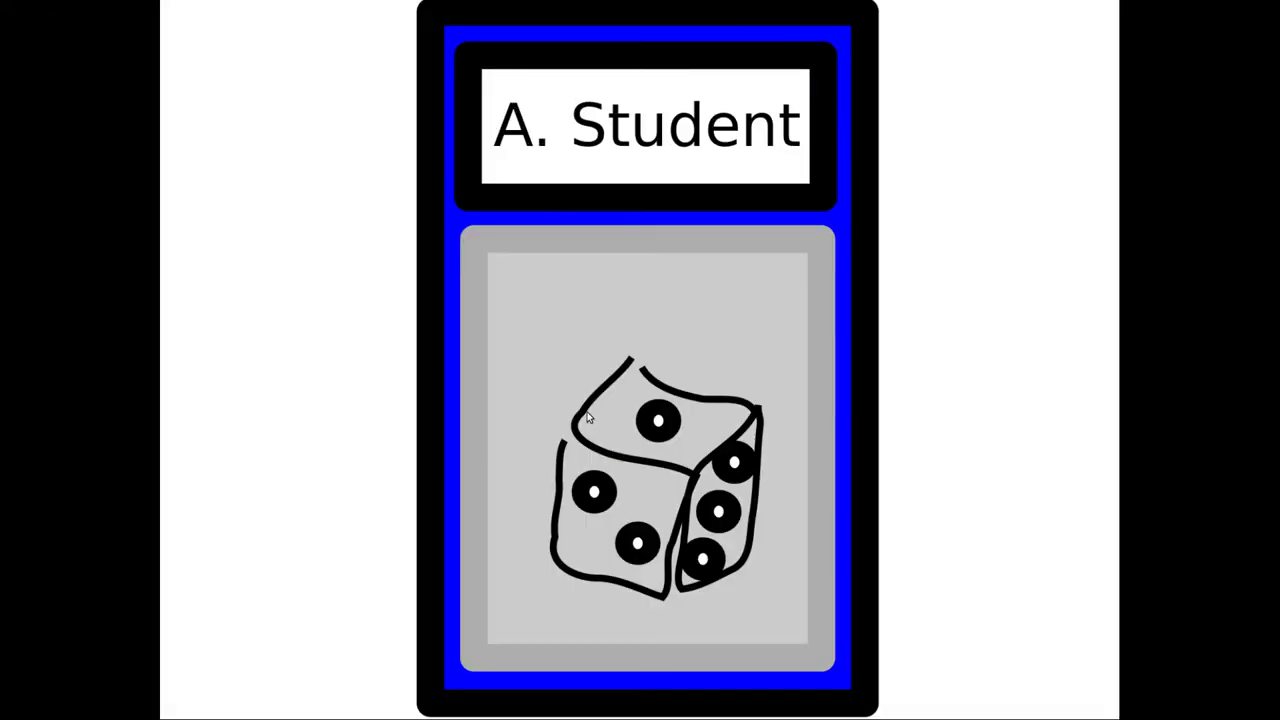
pyautogui.click(634, 400)
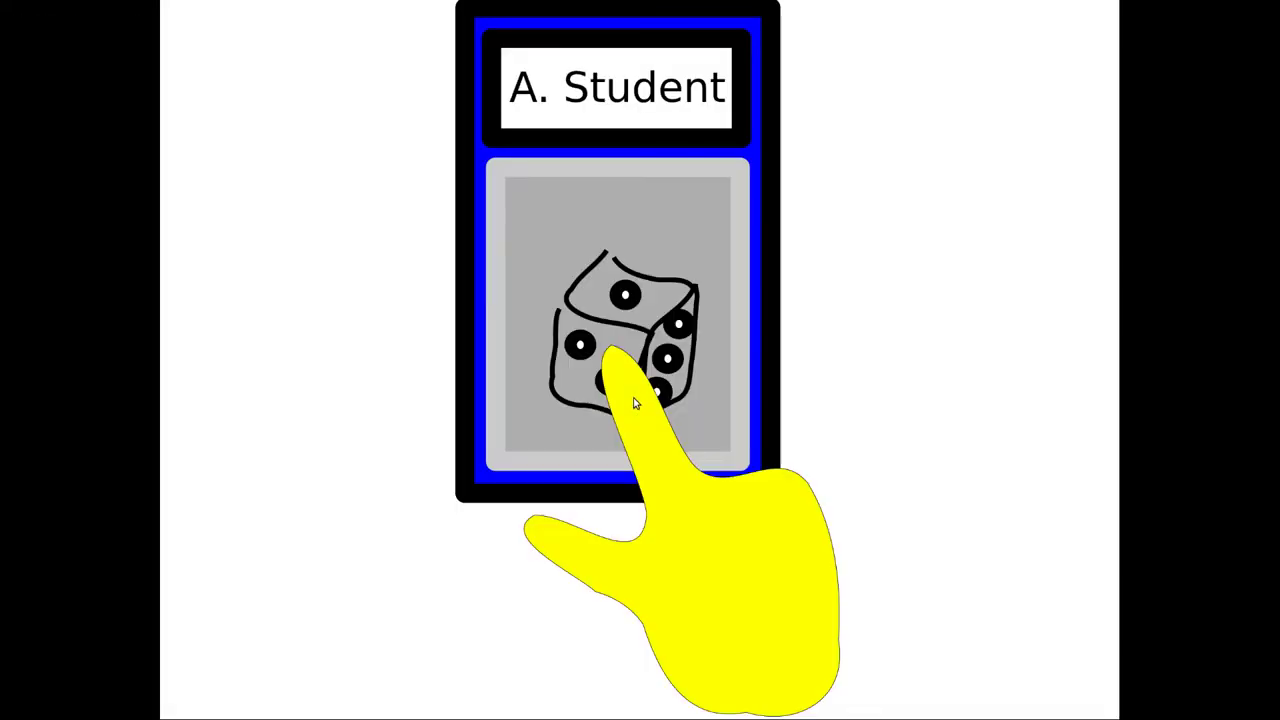
pyautogui.click(617, 333)
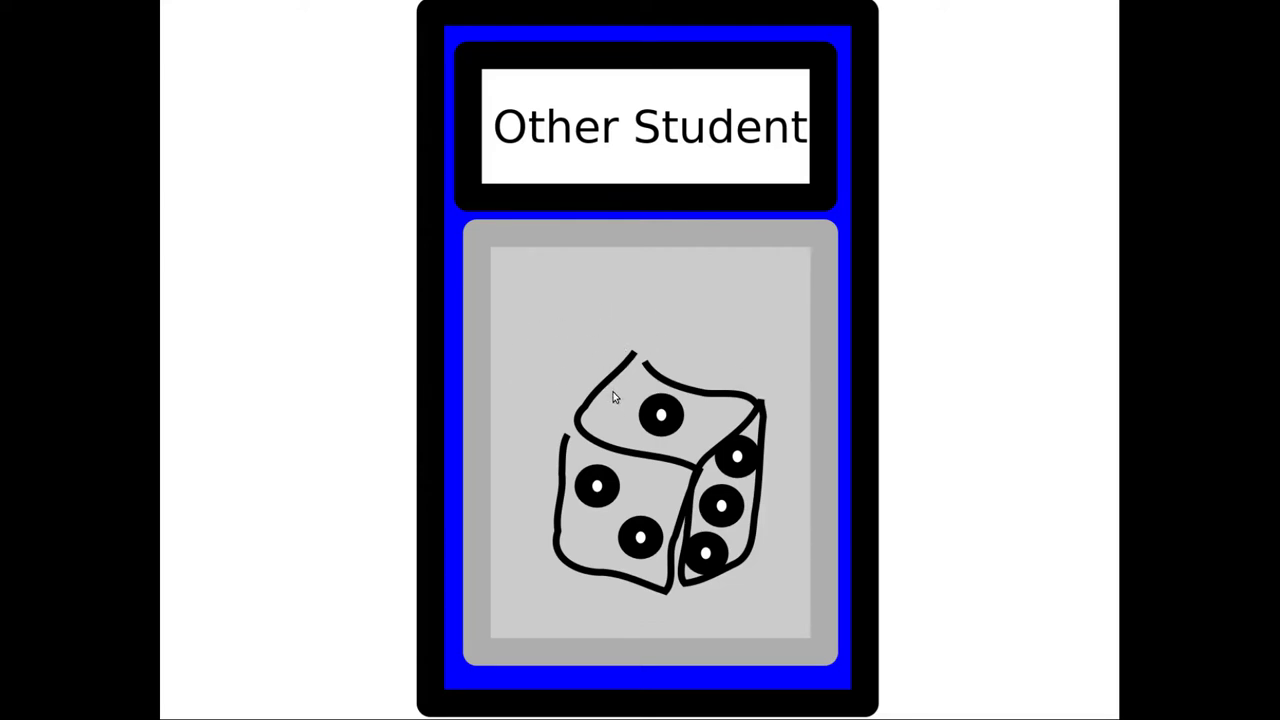
pyautogui.press('Escape')
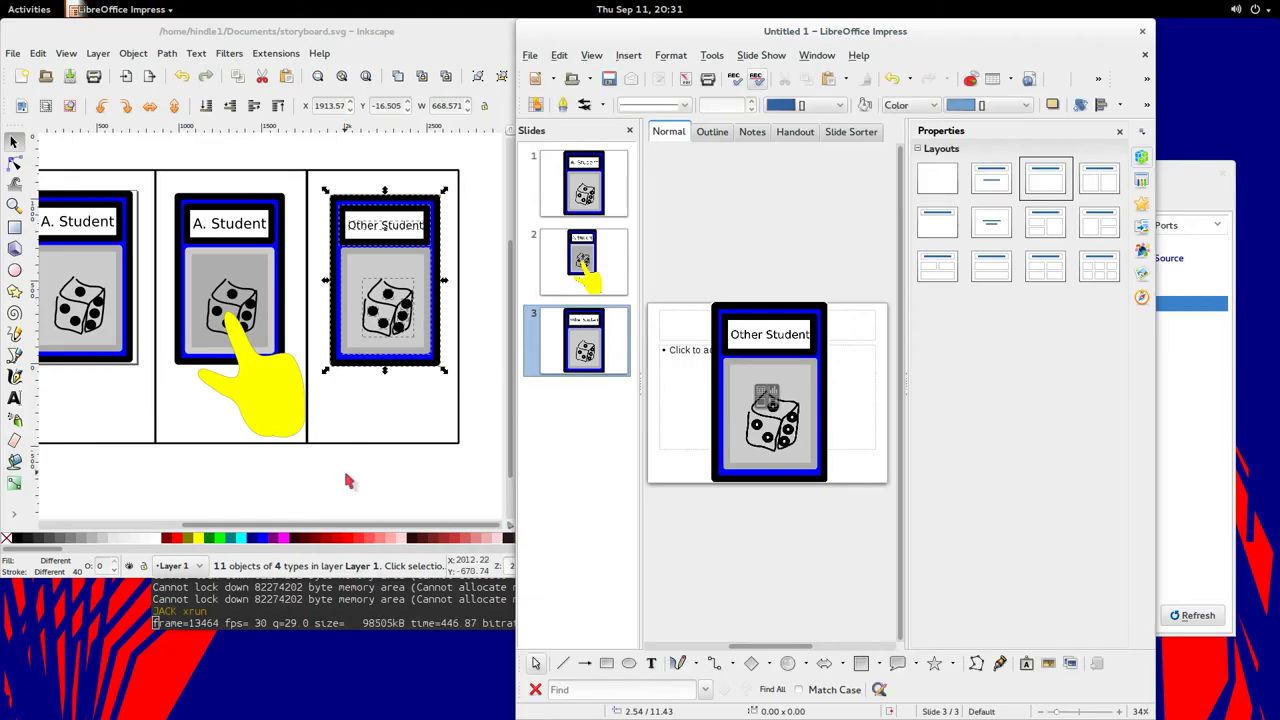
# Switch back to Inkscape and place a copy of the first framed "A. Student" card just below the first frame
pyautogui.click(343, 467)
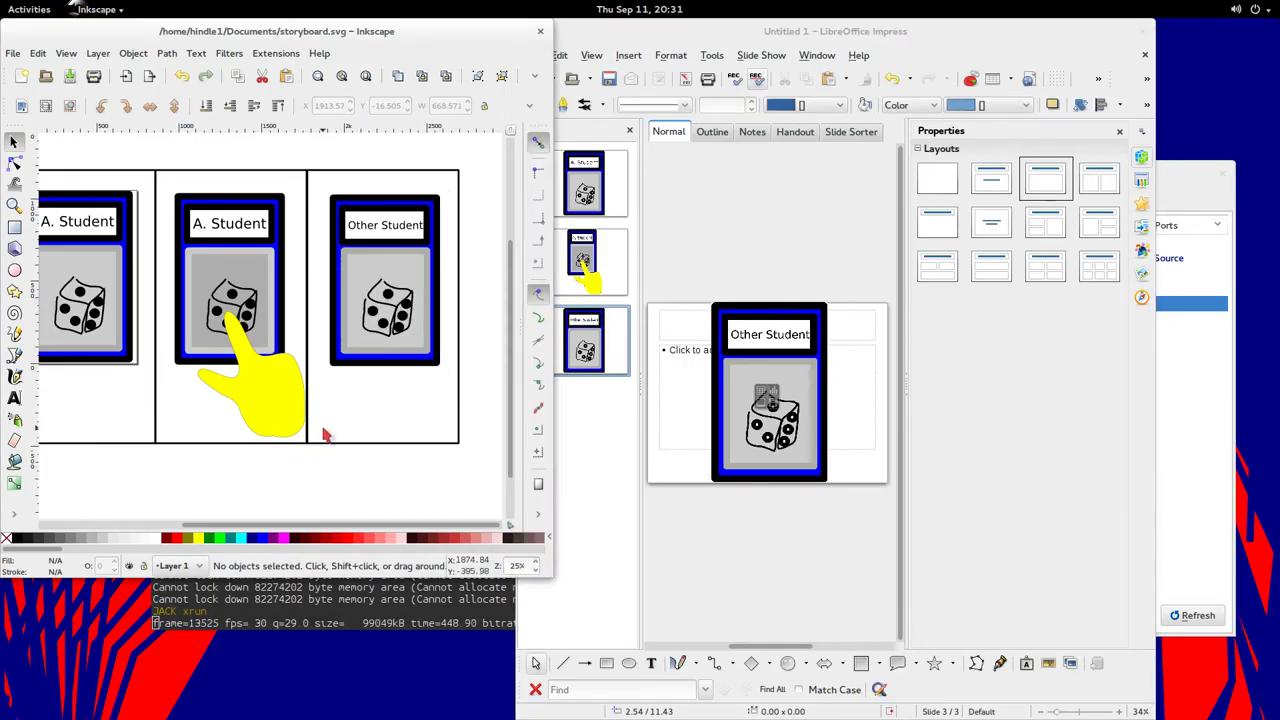
pyautogui.moveTo(276, 477); pyautogui.dragTo(303, 459)
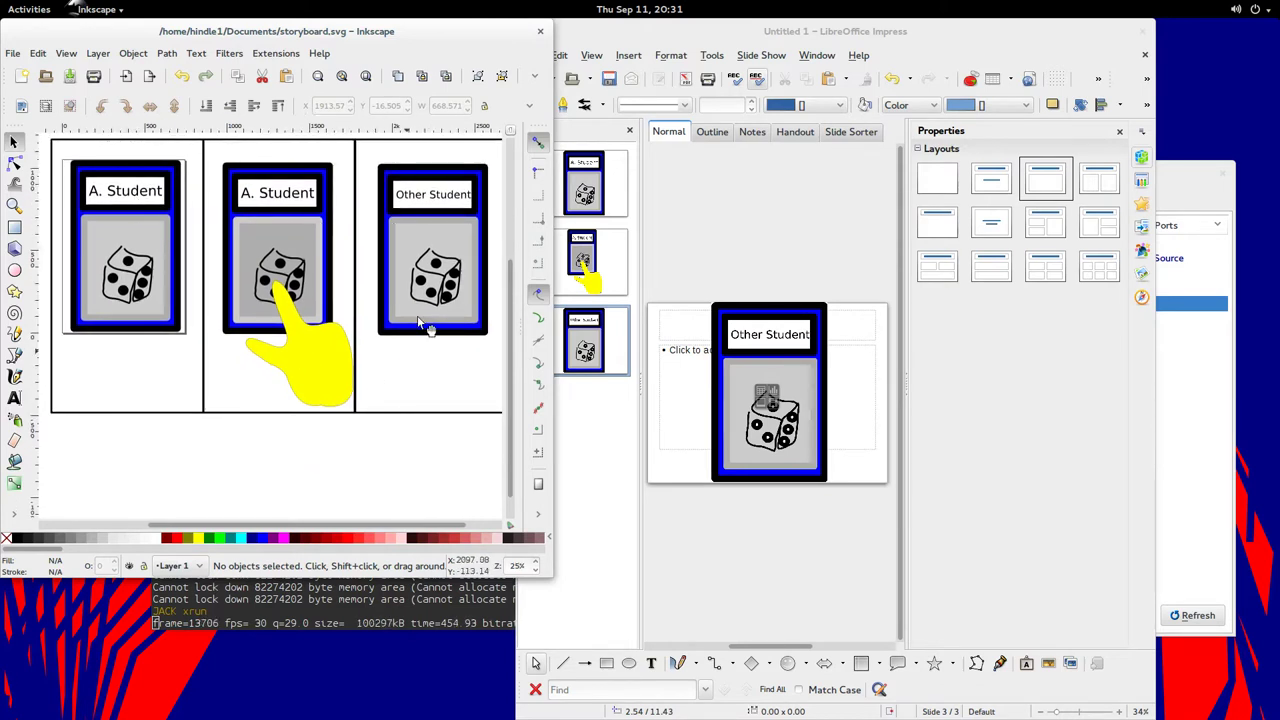
pyautogui.scroll(-2, 276, 420)
pyautogui.scroll(2, 276, 420)
pyautogui.scroll(-2, 266, 423)
pyautogui.scroll(2, 266, 423)
pyautogui.scroll(-2, 320, 366)
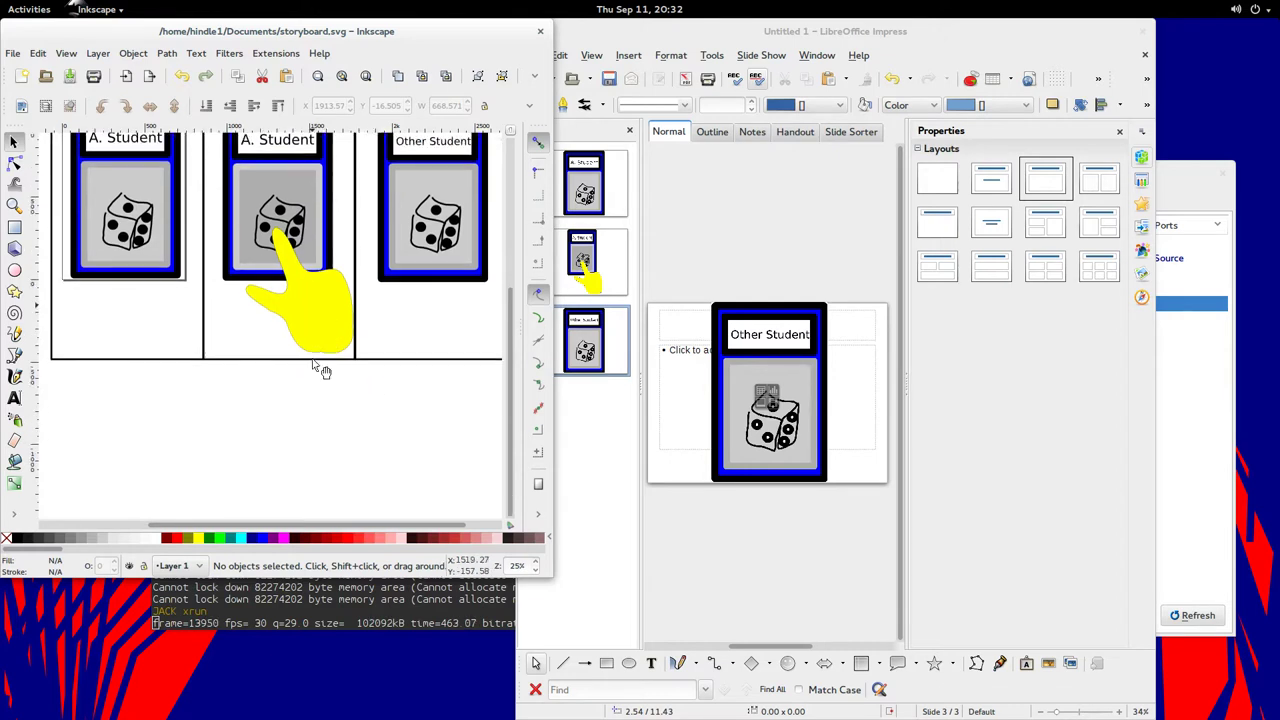
pyautogui.scroll(6, 318, 368)
pyautogui.scroll(-4, 318, 368)
pyautogui.moveTo(139, 343); pyautogui.dragTo(319, 391)
pyautogui.moveTo(192, 149); pyautogui.dragTo(376, 217)
pyautogui.hotkey('ctrl', 'v')
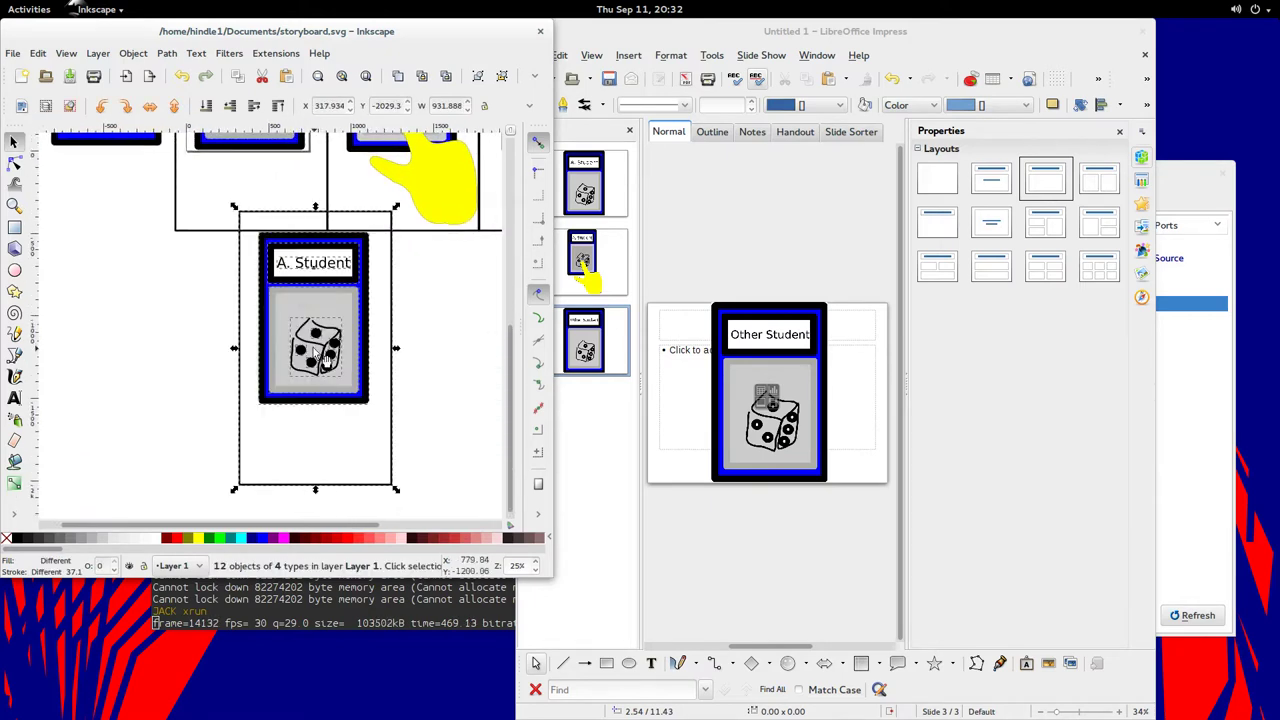
pyautogui.moveTo(298, 273); pyautogui.dragTo(227, 301)
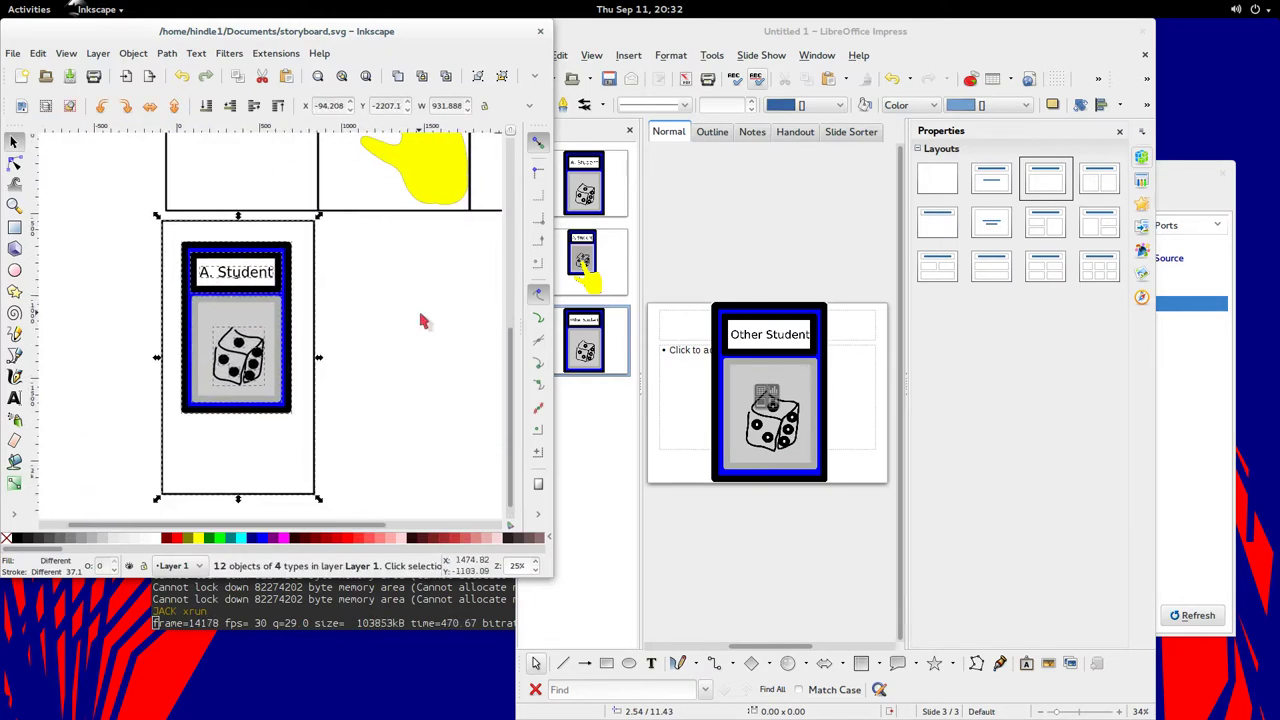
# Maximize the Inkscape window and duplicate the lower framed "A. Student" card, placing the copy directly to its right
pyautogui.doubleClick(440, 32)
pyautogui.moveTo(824, 344); pyautogui.dragTo(647, 344)
pyautogui.click(583, 406)
pyautogui.scroll(3, 506, 542)
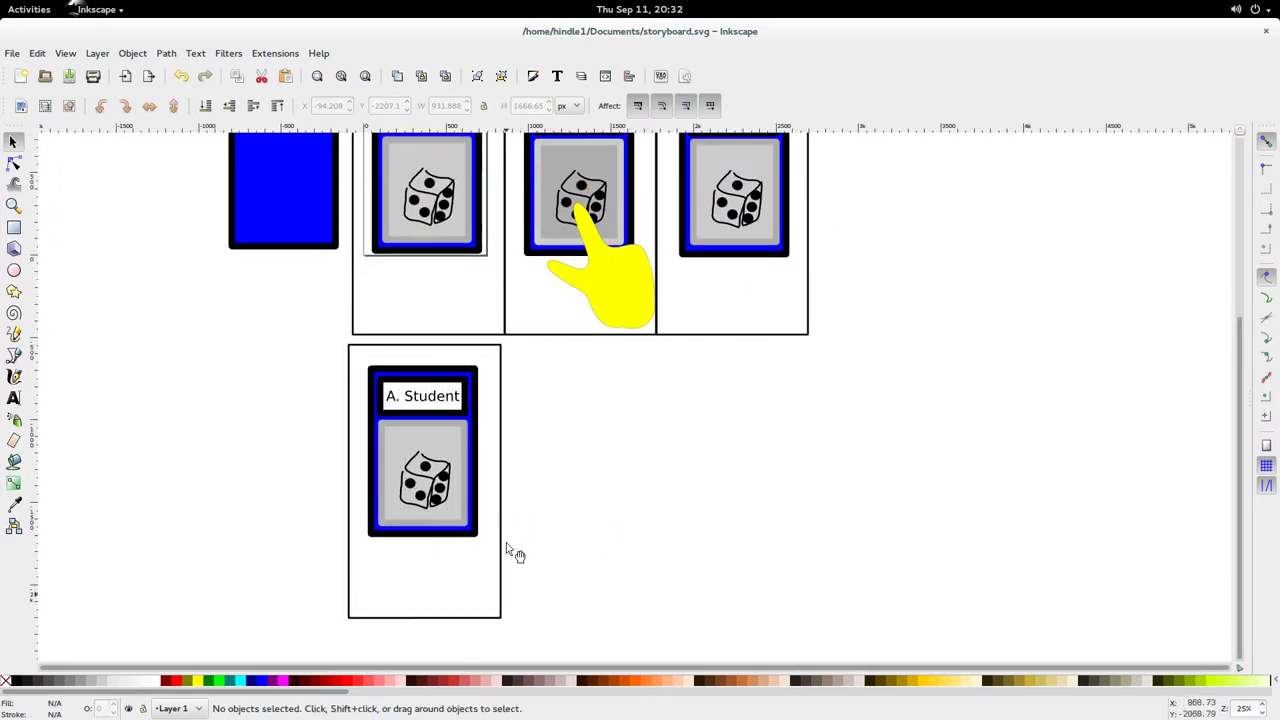
pyautogui.scroll(-2, 585, 520)
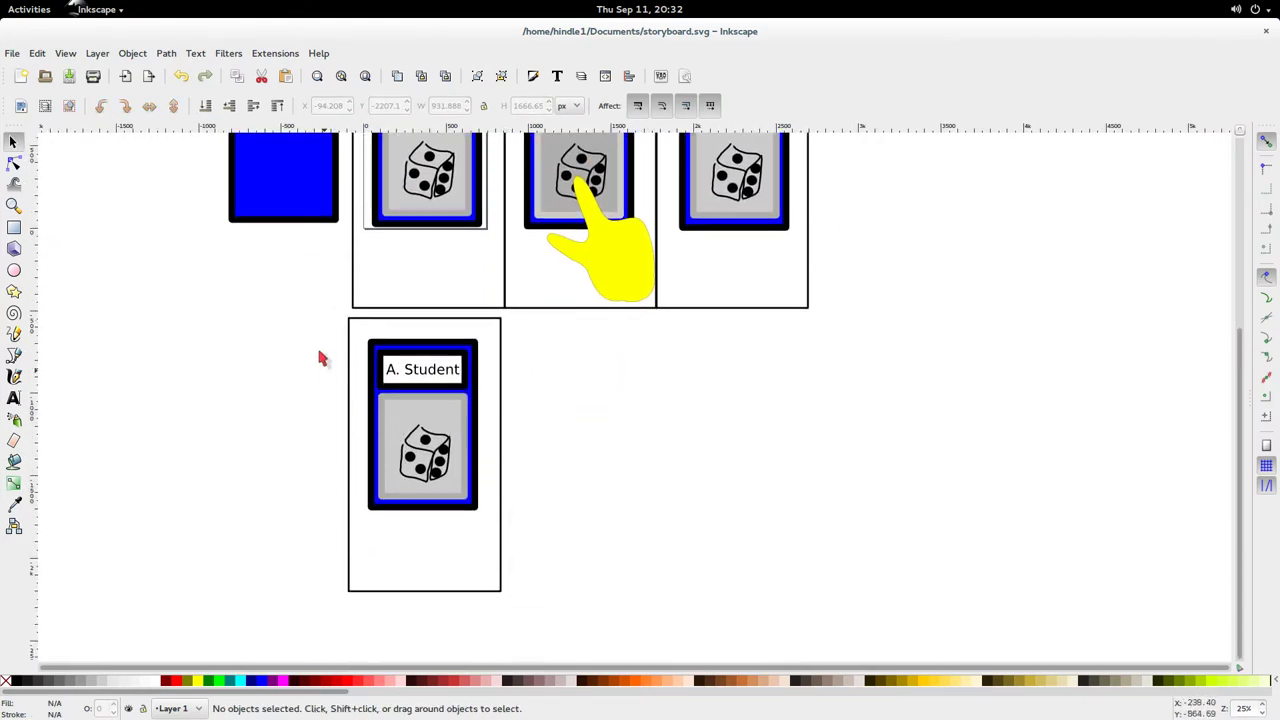
pyautogui.moveTo(313, 313); pyautogui.dragTo(640, 652)
pyautogui.hotkey('ctrl', 'd')
pyautogui.moveTo(351, 388); pyautogui.dragTo(490, 445)
pyautogui.moveTo(580, 468); pyautogui.dragTo(600, 420)
pyautogui.click(745, 432)
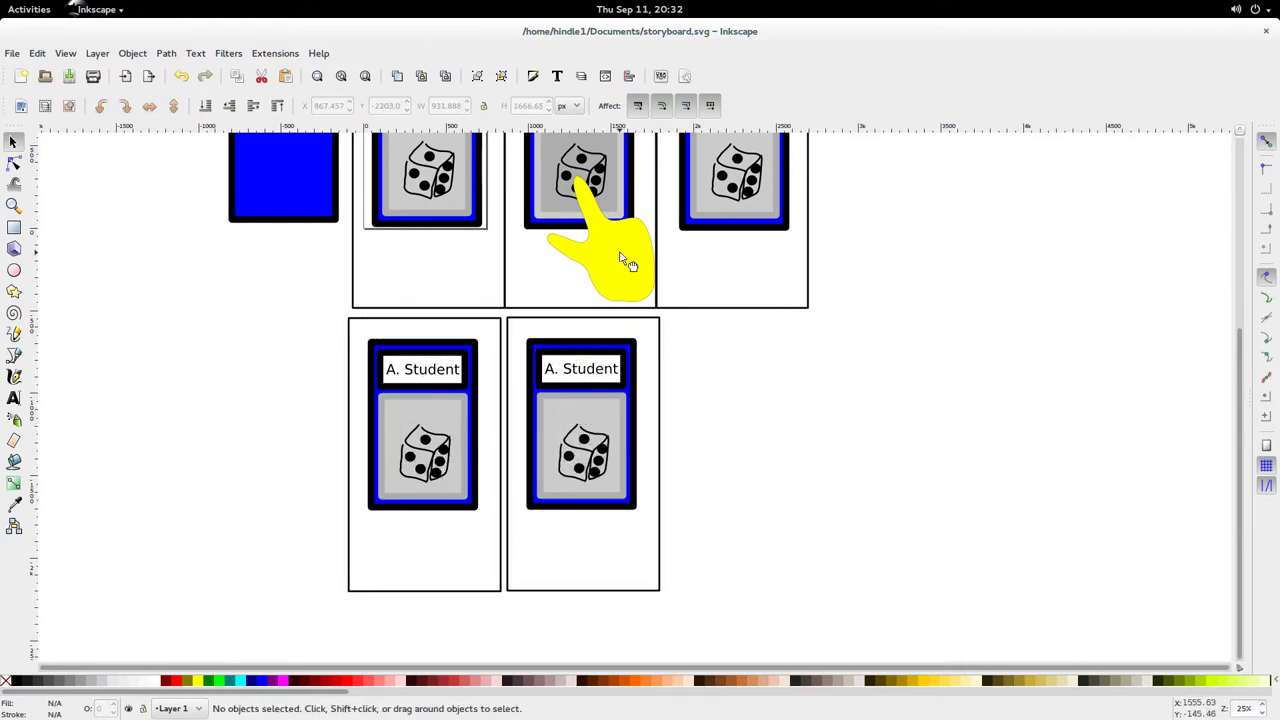
# Duplicate the yellow hand and place the copy pointing at the lower-right corner of the second card in the lower row
pyautogui.click(620, 262)
pyautogui.hotkey('ctrl', 'd')
pyautogui.moveTo(620, 262); pyautogui.dragTo(655, 572)
pyautogui.click(757, 492)
# Draw a light gray rectangle about 139 by 151 px at that card's lower-right corner and put it behind the hand's fingertip
pyautogui.keyDown('ctrl'); pyautogui.scroll(3, 697, 515); pyautogui.keyUp('ctrl')
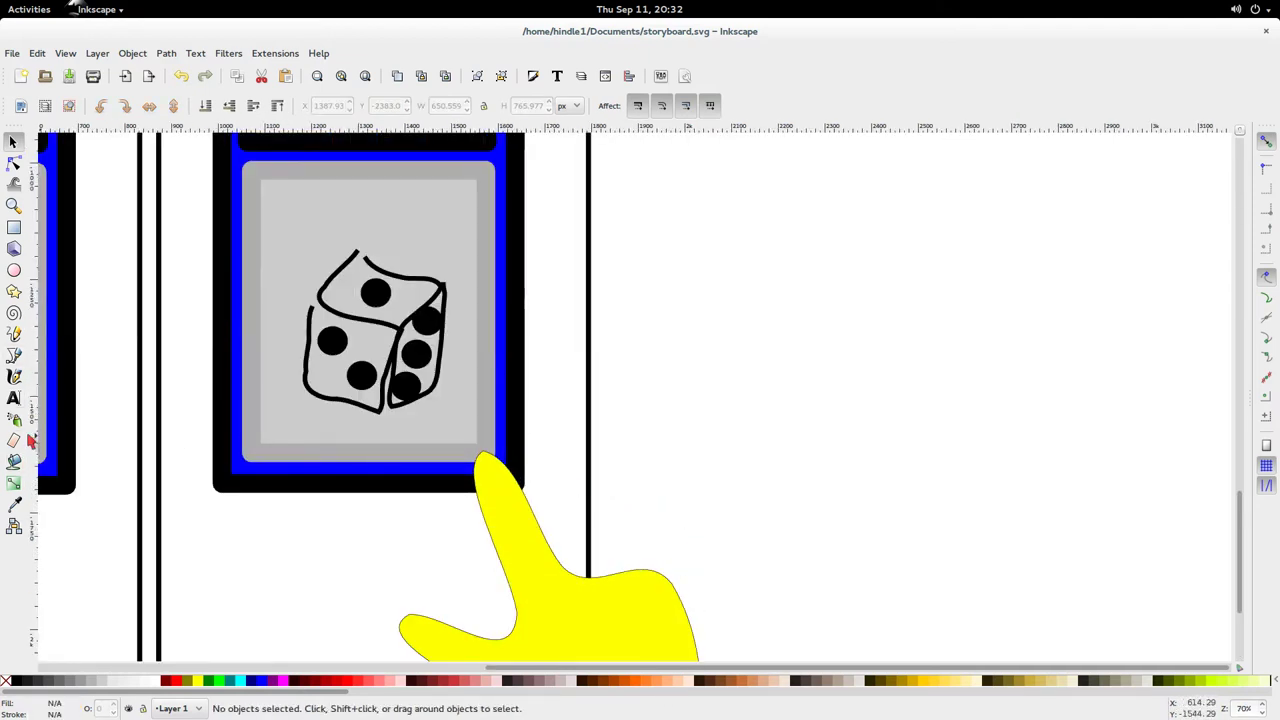
pyautogui.click(14, 228)
pyautogui.moveTo(447, 419); pyautogui.dragTo(514, 490)
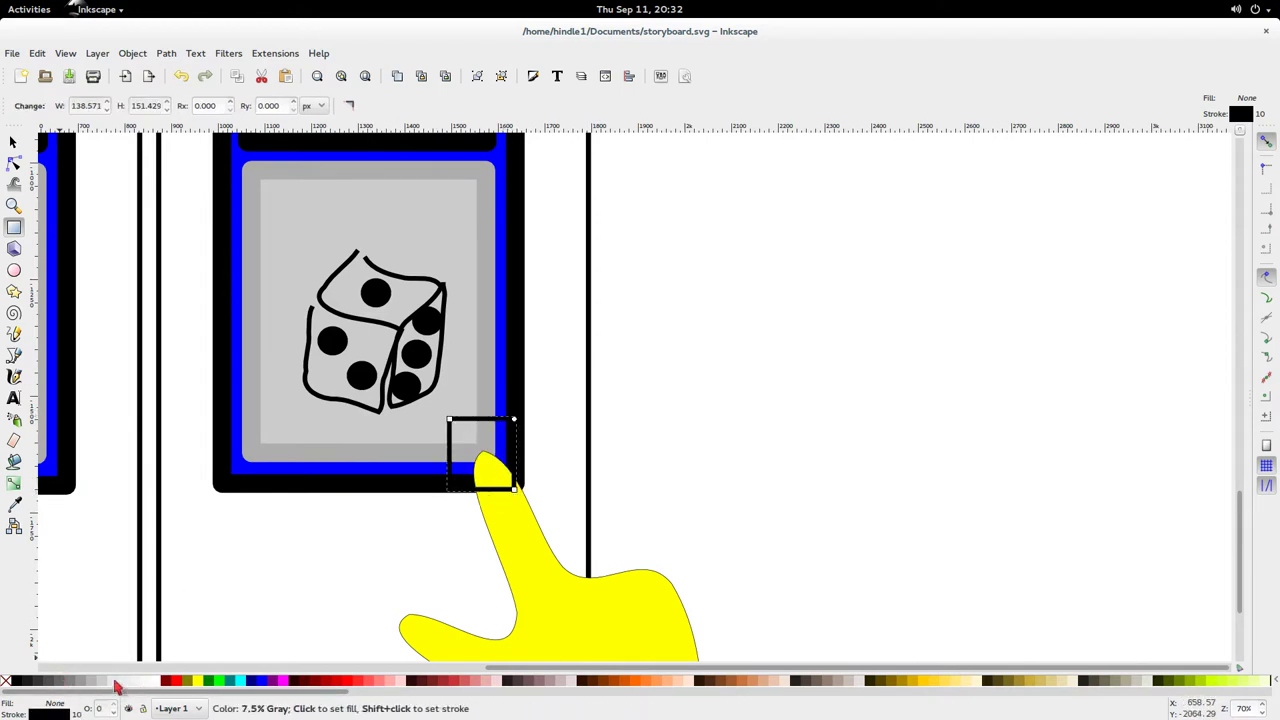
pyautogui.click(148, 681)
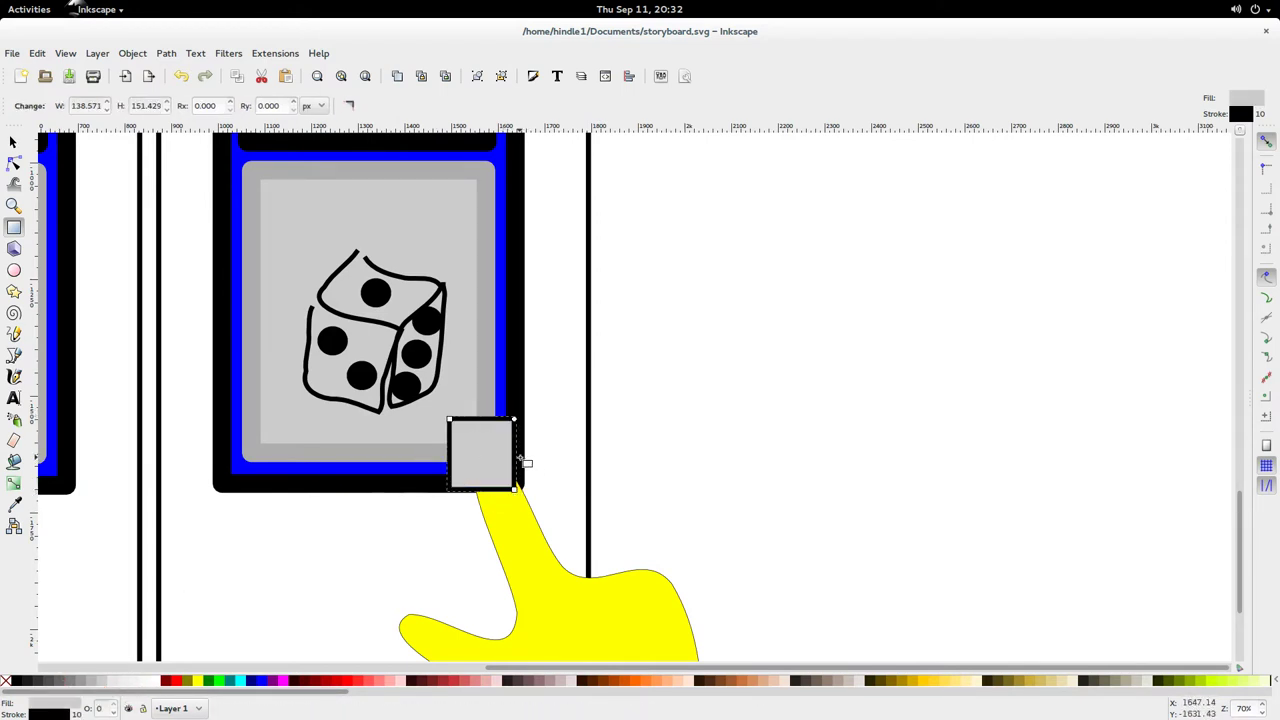
pyautogui.press('s')
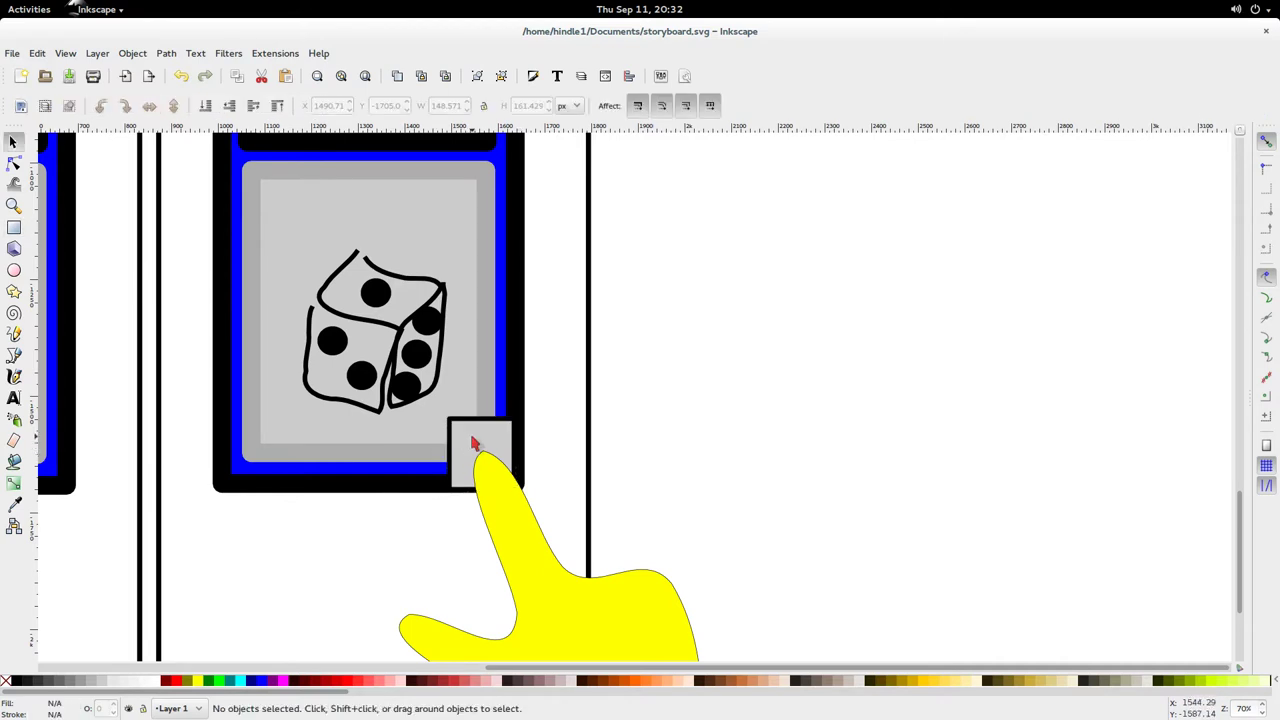
pyautogui.press('pagedown')
# Draw a small circle inside the gray rectangle and duplicate it to form a vertical column of three circles
pyautogui.click(14, 272)
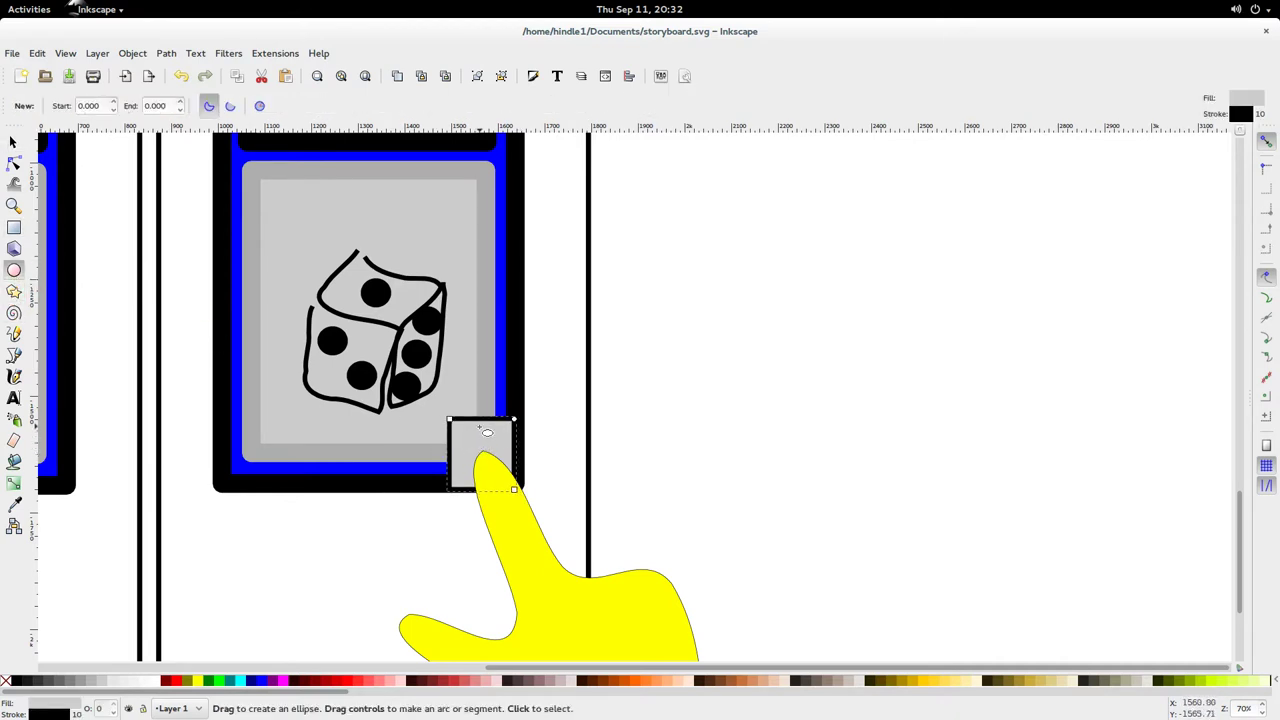
pyautogui.moveTo(480, 427)
pyautogui.mouseDown()
pyautogui.moveTo(506, 462)
pyautogui.moveTo(490, 450)
pyautogui.moveTo(481, 476)
pyautogui.mouseUp()
pyautogui.press('s')
pyautogui.hotkey('ctrl', 'z')
pyautogui.click(490, 443)
pyautogui.hotkey('ctrl', 'd')
pyautogui.click(510, 505)
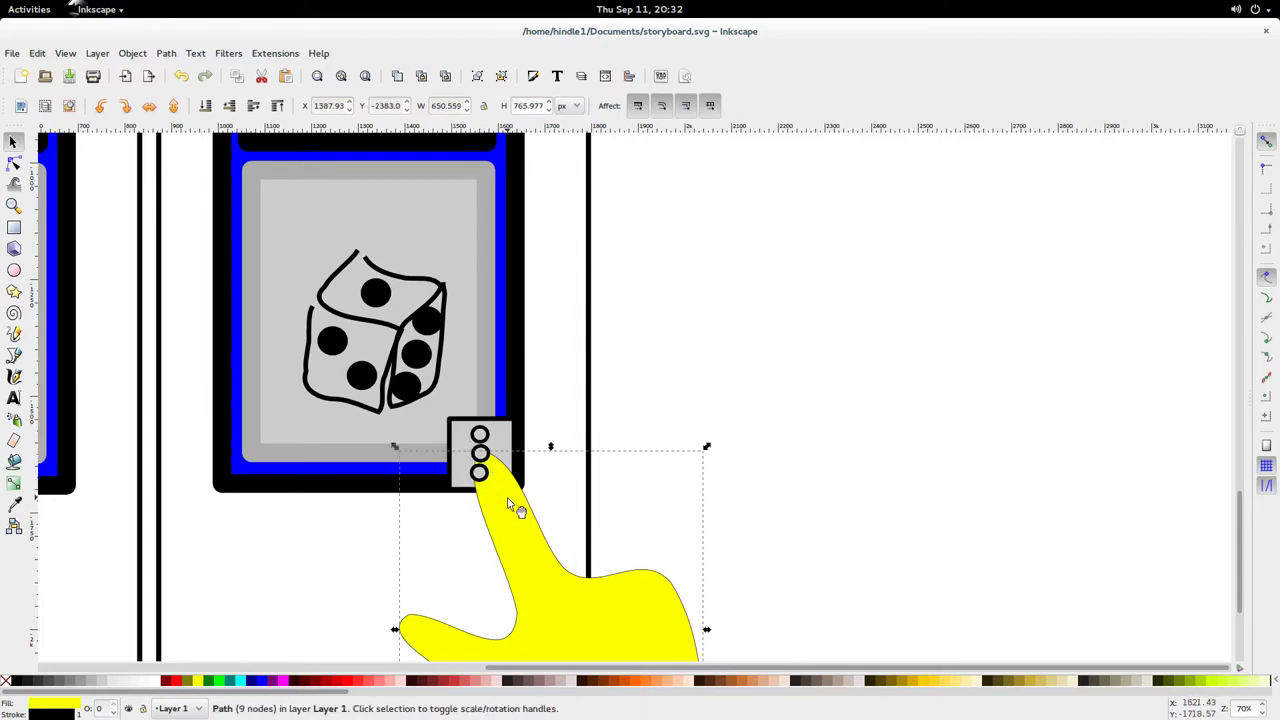
# Duplicate the second frame of the lower row, including its menu button and hand, and place the copy to its right
pyautogui.click(660, 299)
pyautogui.scroll(-1, 669, 336)
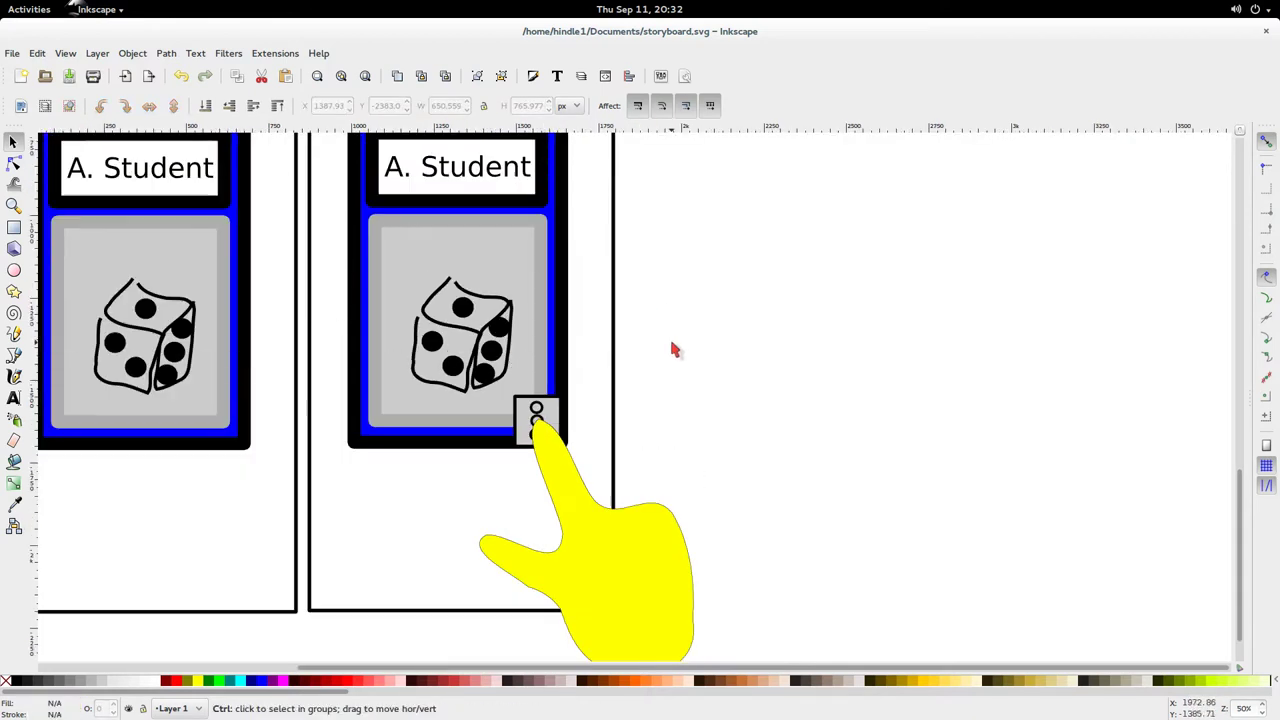
pyautogui.scroll(-3, 628, 375)
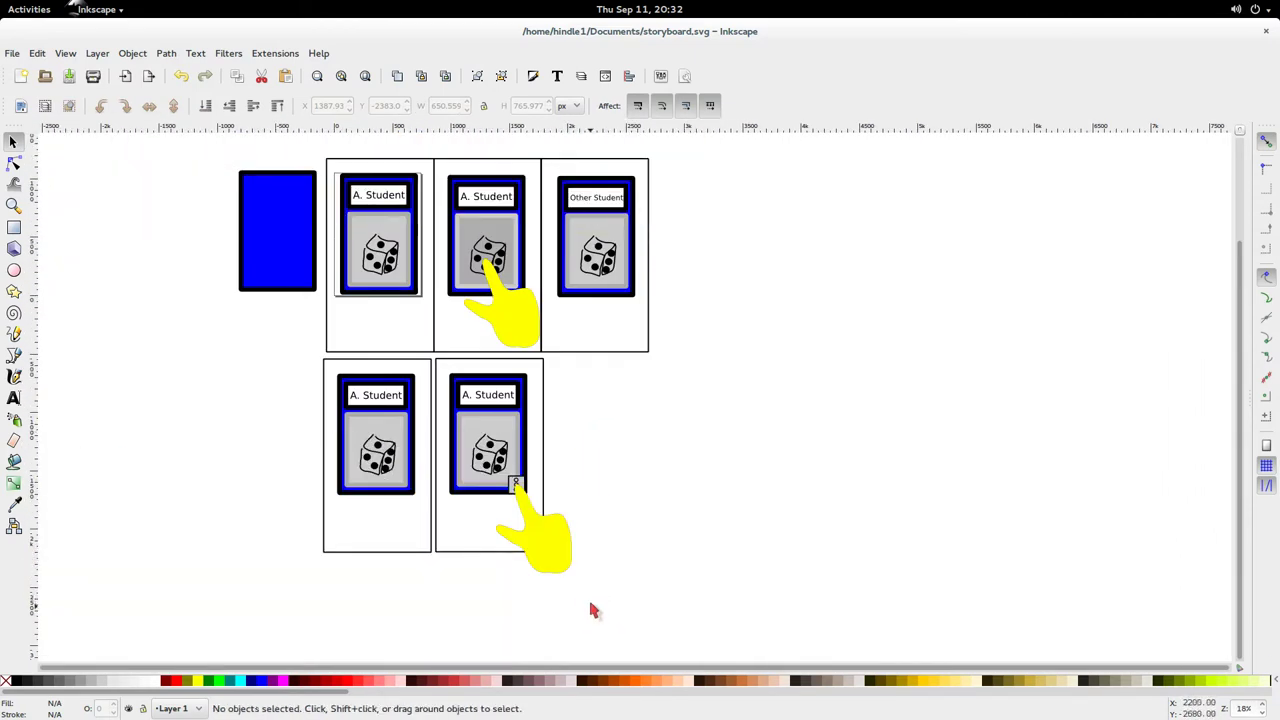
pyautogui.moveTo(591, 608); pyautogui.dragTo(439, 349)
pyautogui.hotkey('ctrl', 'd')
pyautogui.moveTo(486, 450); pyautogui.dragTo(636, 453)
pyautogui.click(723, 514)
# Draw a light gray rectangle about 463 by 501 px over the lower-right part of the third card as a menu panel
pyautogui.scroll(4, 723, 535)
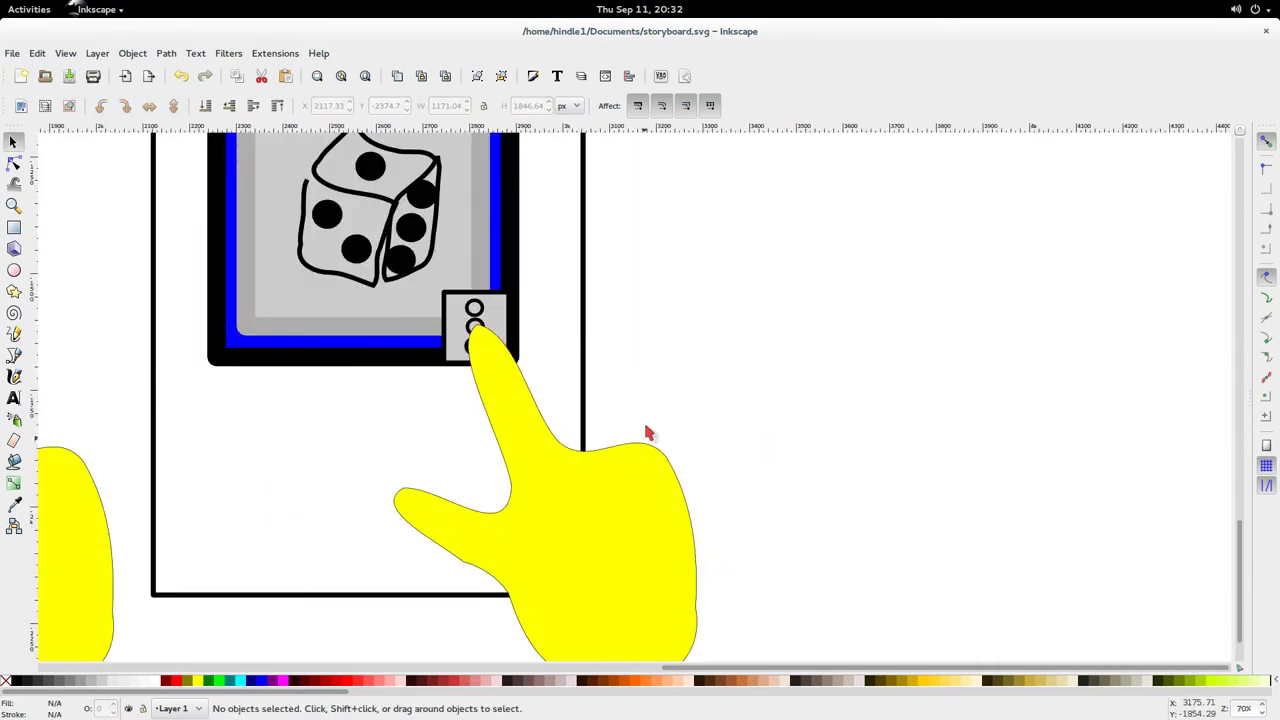
pyautogui.scroll(-1, 648, 433)
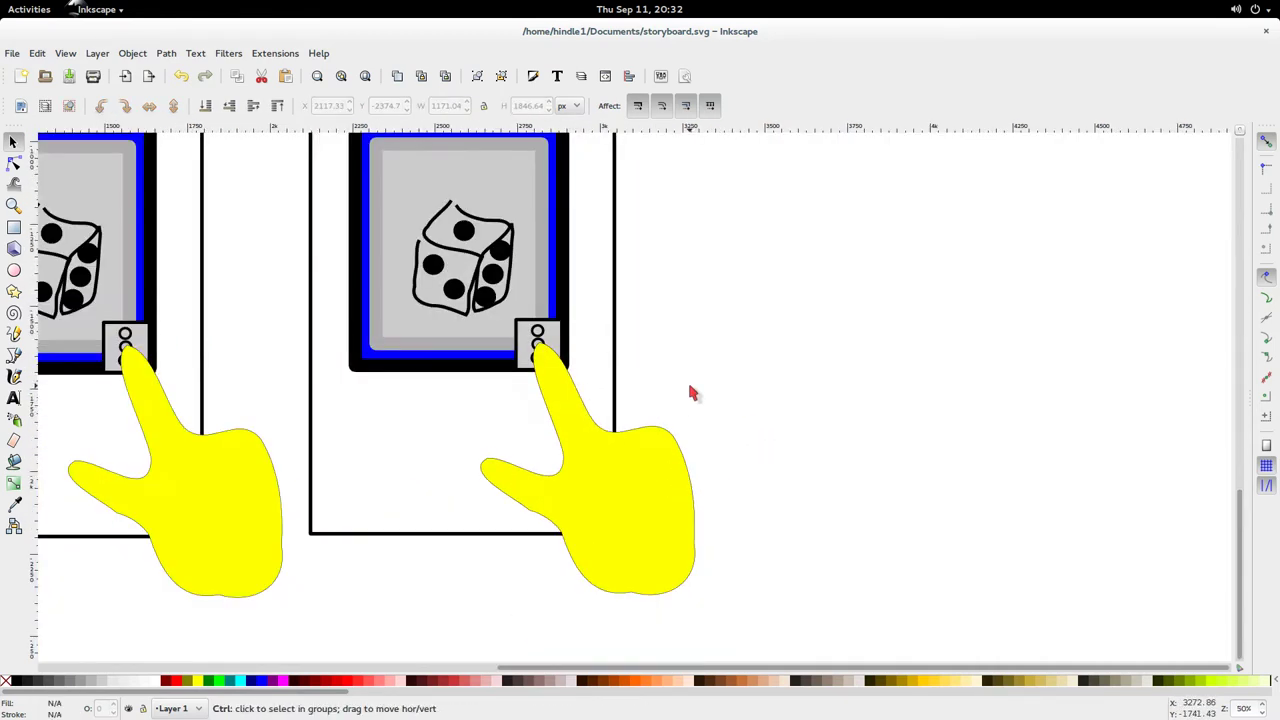
pyautogui.click(8, 228)
pyautogui.scroll(2, 461, 340)
pyautogui.moveTo(406, 285); pyautogui.dragTo(560, 450)
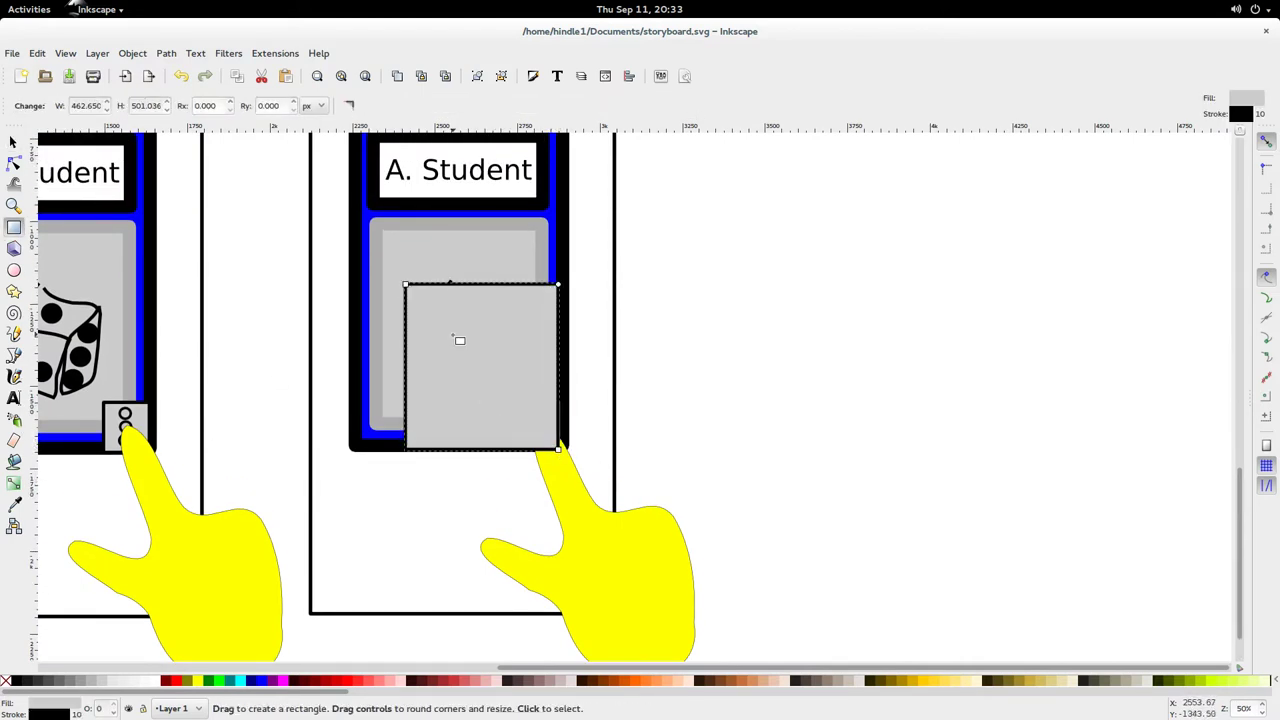
pyautogui.press('s')
pyautogui.click(175, 349)
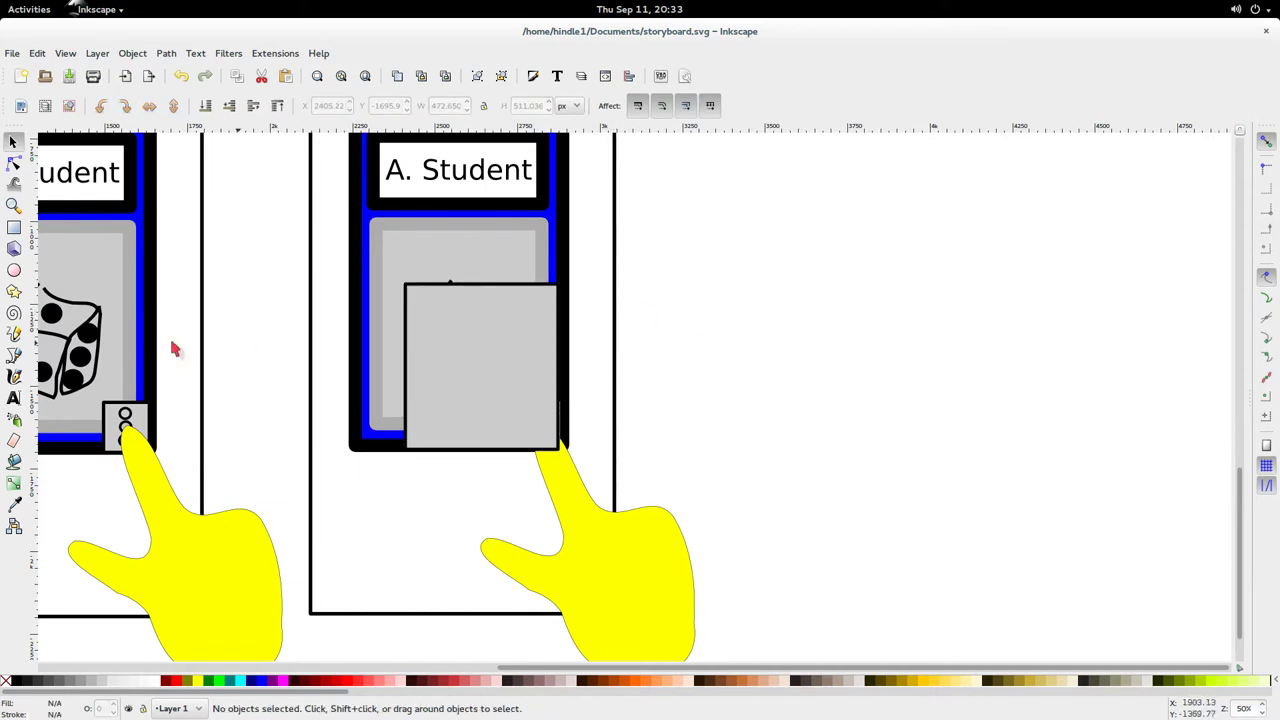
# Duplicate the menu rectangle, shorten the copy to about 166 px high and align it with the panel's upper edge as the first row
pyautogui.click(490, 340)
pyautogui.hotkey('ctrl', 'c')
pyautogui.hotkey('ctrl', 'v')
pyautogui.press('n')
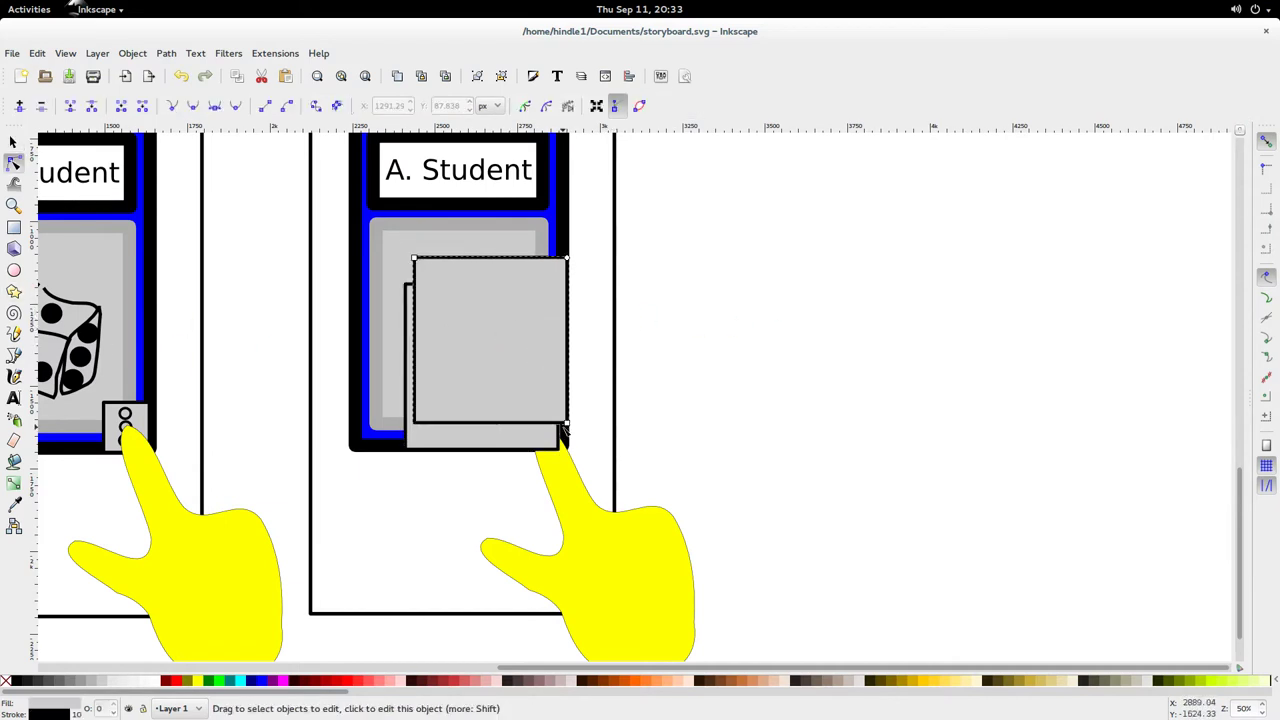
pyautogui.moveTo(565, 428); pyautogui.dragTo(526, 317)
pyautogui.press('s')
pyautogui.click(526, 317)
pyautogui.click(703, 322)
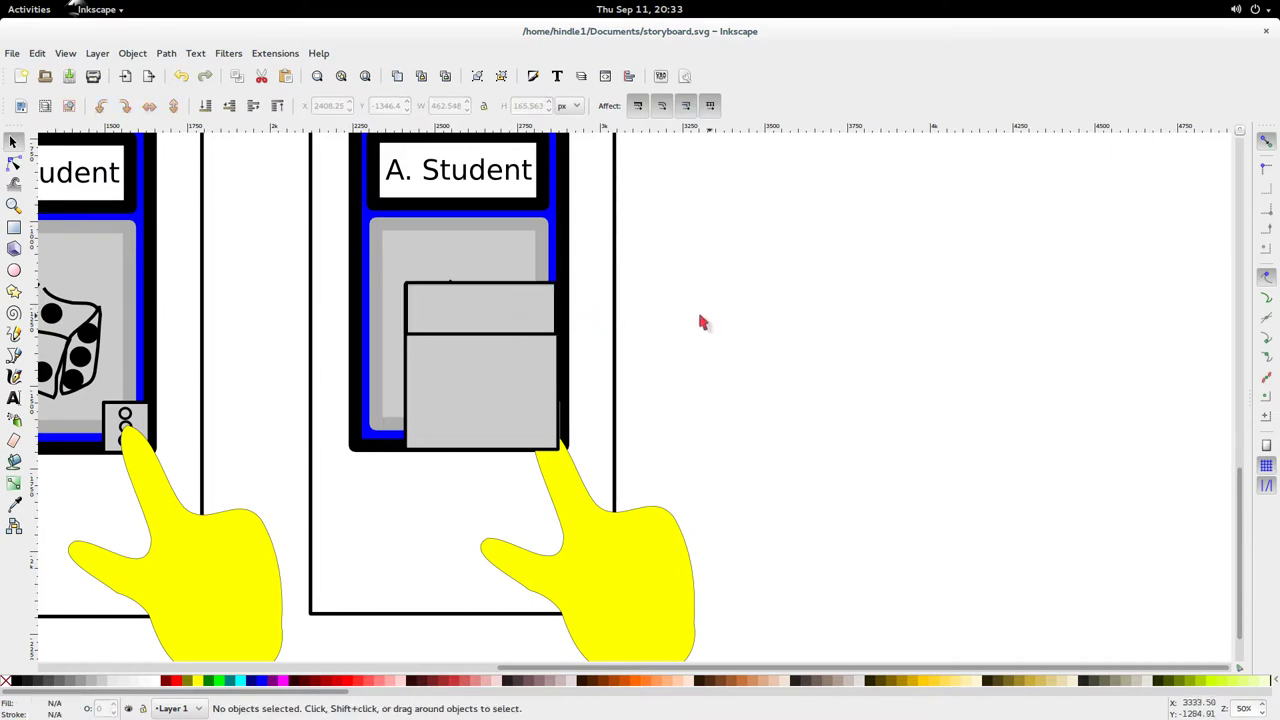
# Add the text "Add Student" and position it inside the first menu row
pyautogui.press('t')
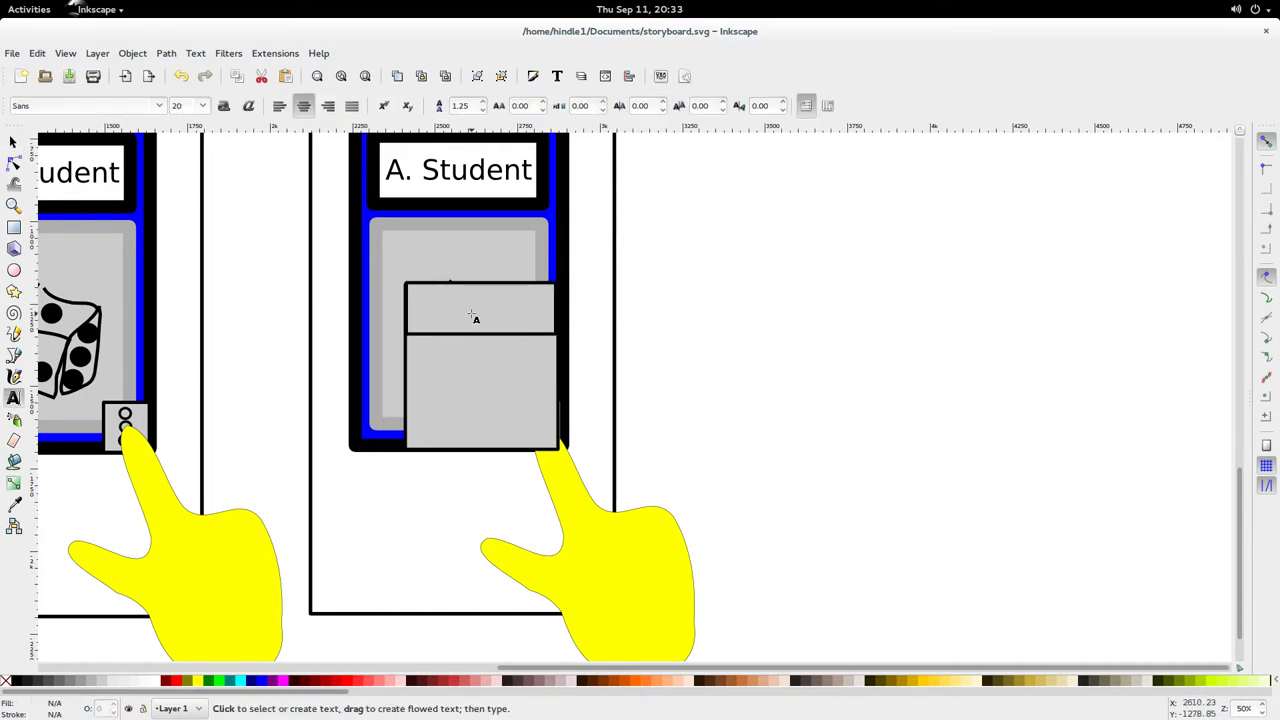
pyautogui.click(418, 300)
pyautogui.write('d:')
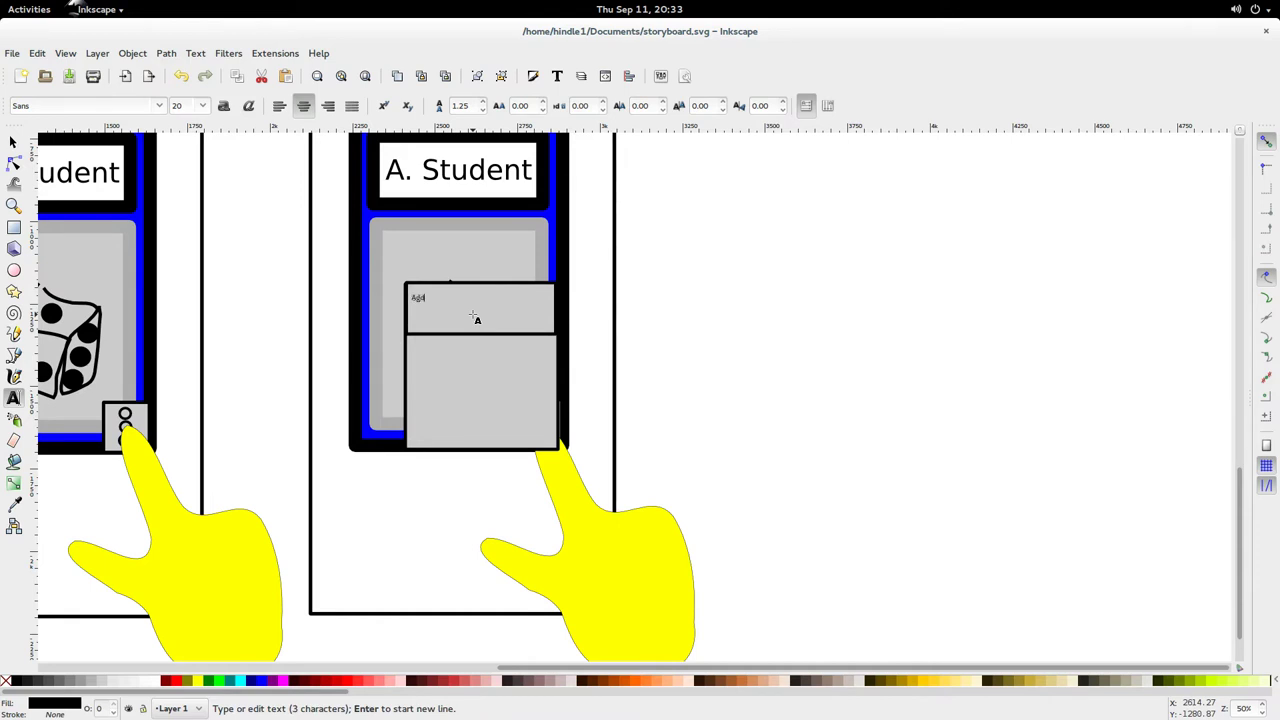
pyautogui.write('dd Student')
pyautogui.press('Escape')
pyautogui.press('s')
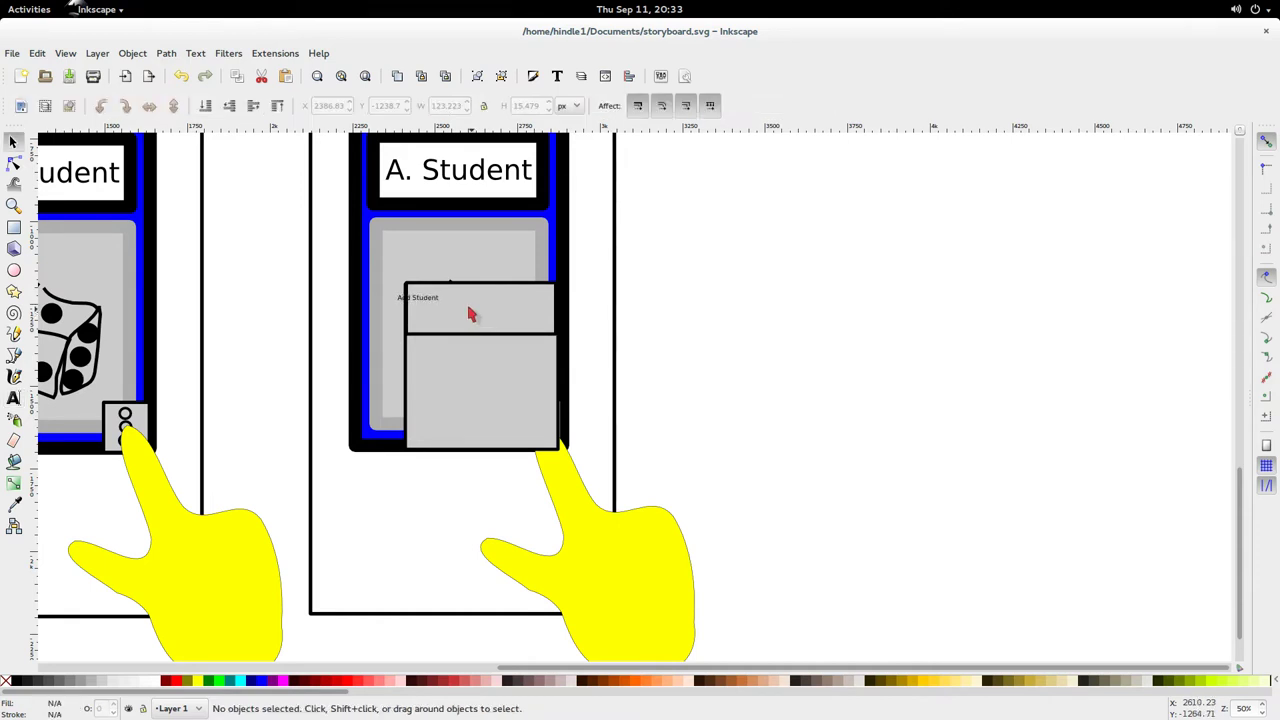
pyautogui.moveTo(430, 308); pyautogui.dragTo(469, 315)
# Change the menu row's text to "Edit Students" and enlarge it to about 402 by 47 px so it fills the row
pyautogui.press('t')
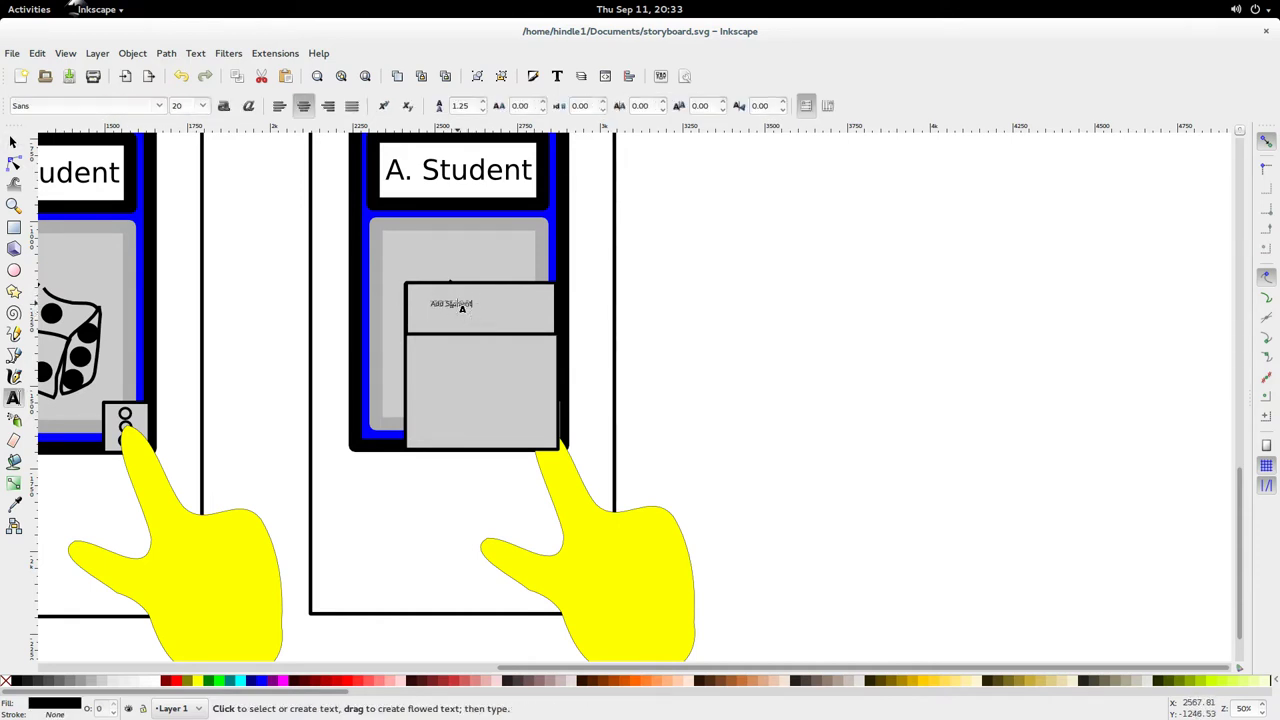
pyautogui.click(462, 308)
pyautogui.hotkey('ctrl', 'a')
pyautogui.write('s')
pyautogui.write('dit Stu')
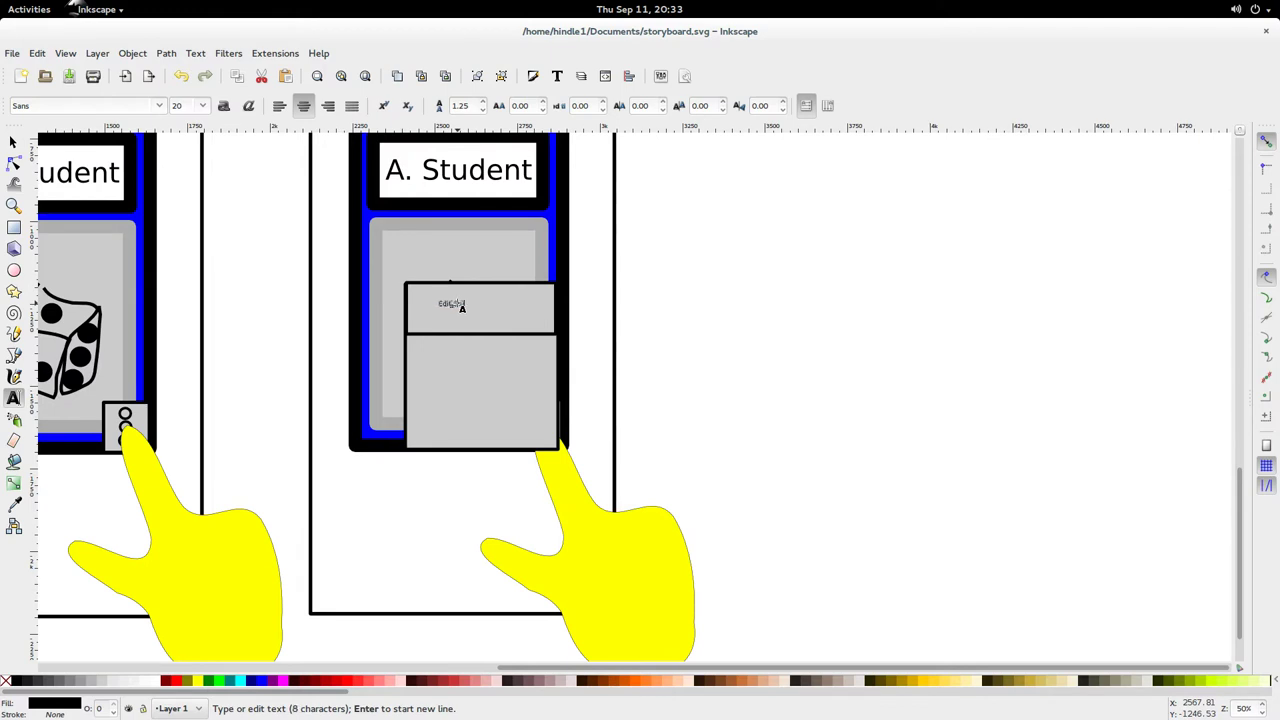
pyautogui.write('dents')
pyautogui.press('Escape')
pyautogui.press('s')
pyautogui.moveTo(457, 304); pyautogui.dragTo(556, 345)
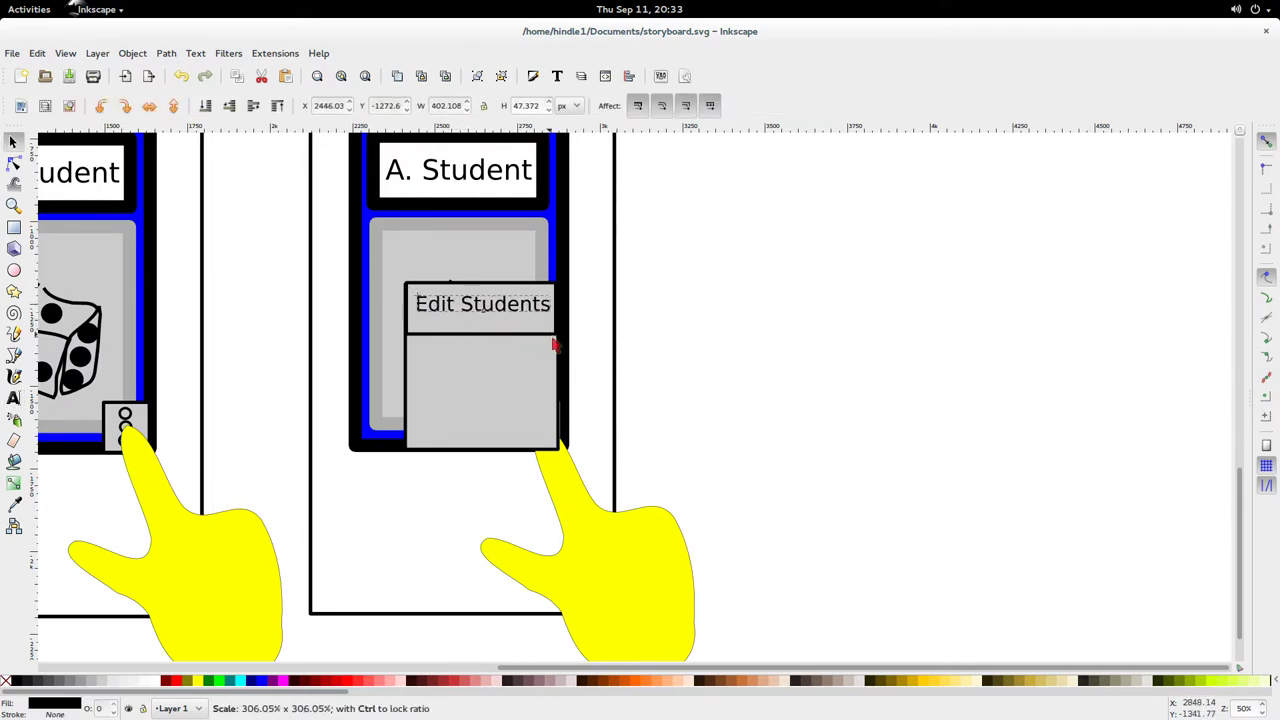
pyautogui.moveTo(523, 305); pyautogui.dragTo(519, 310)
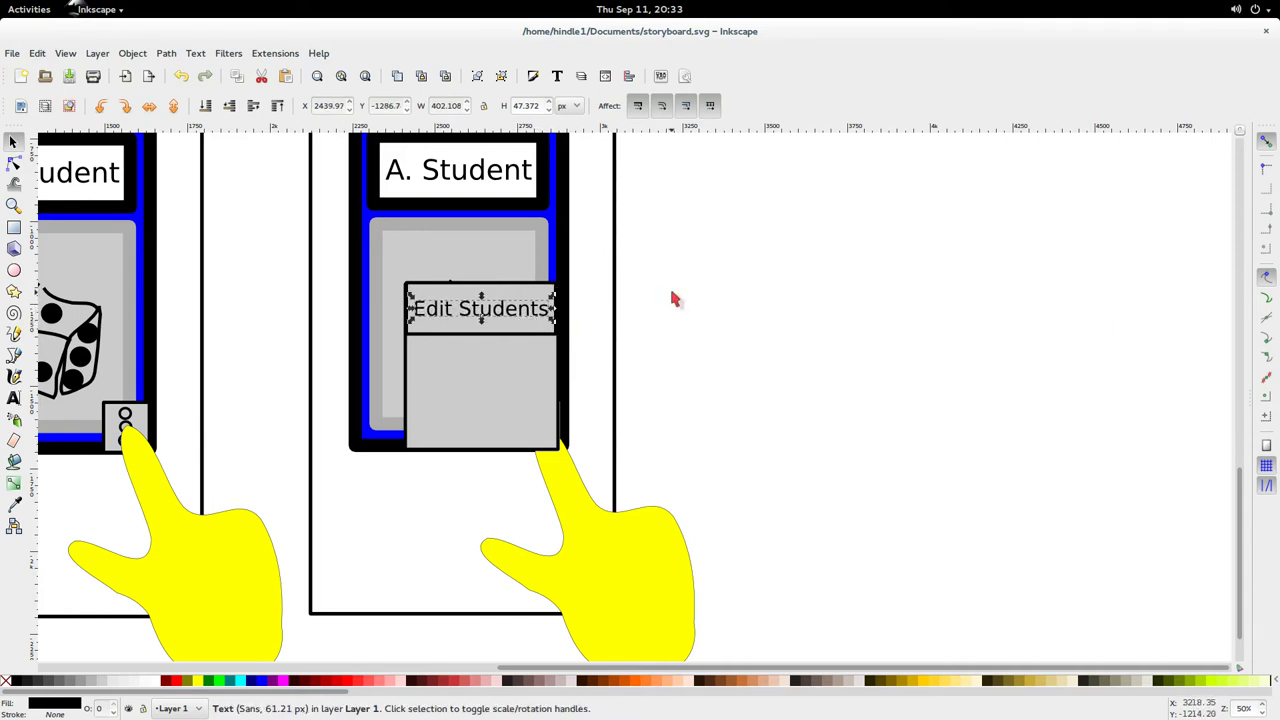
pyautogui.click(684, 316)
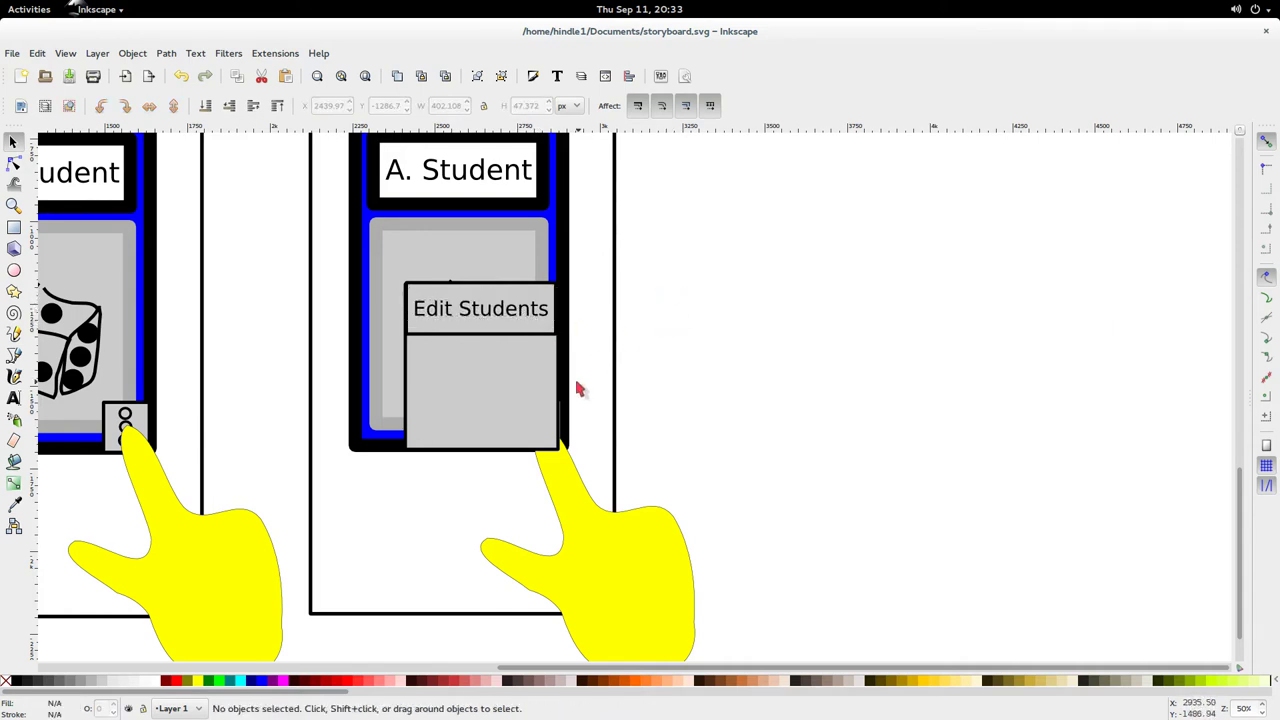
# Duplicate the first menu row's rectangle and place the copy directly below it as a second row
pyautogui.click(511, 336)
pyautogui.hotkey('ctrl', 'c')
pyautogui.hotkey('ctrl', 'v')
pyautogui.moveTo(509, 331); pyautogui.dragTo(486, 371)
pyautogui.click(714, 346)
# Bring the third card's hand to the front and move it up so its fingertip points at "Edit Students"
pyautogui.click(614, 545)
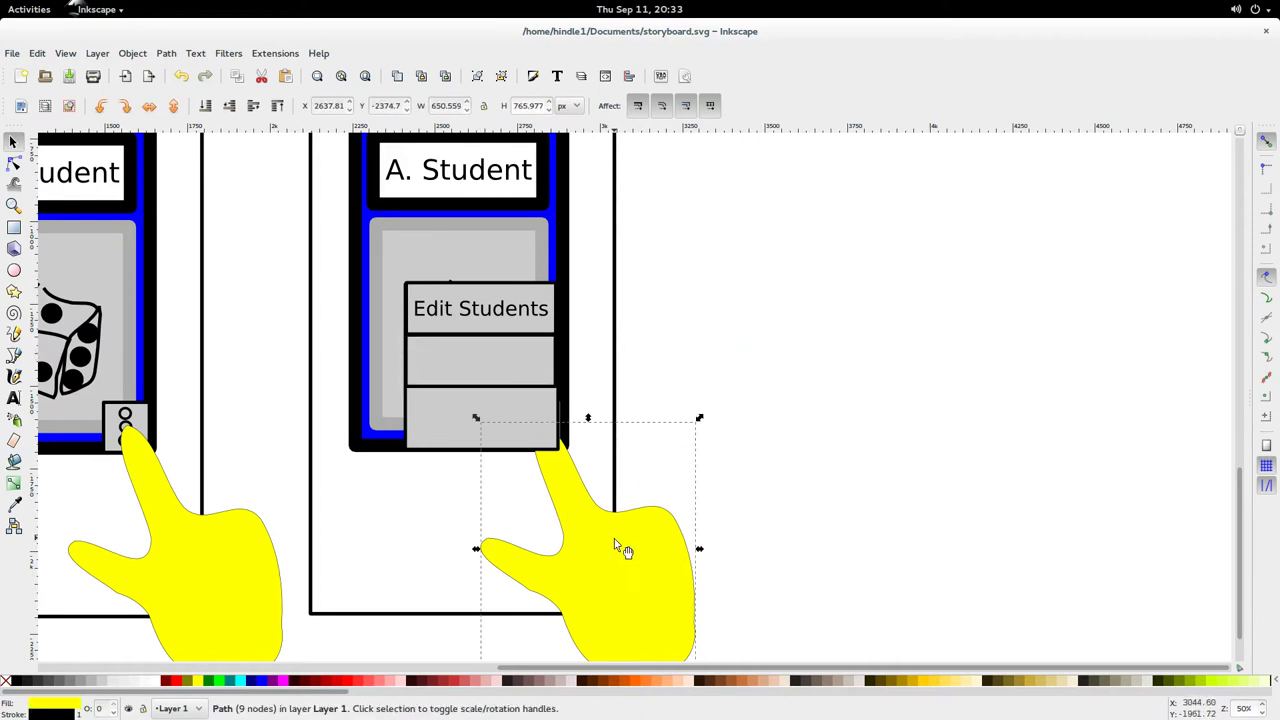
pyautogui.press('Home')
pyautogui.click(815, 314)
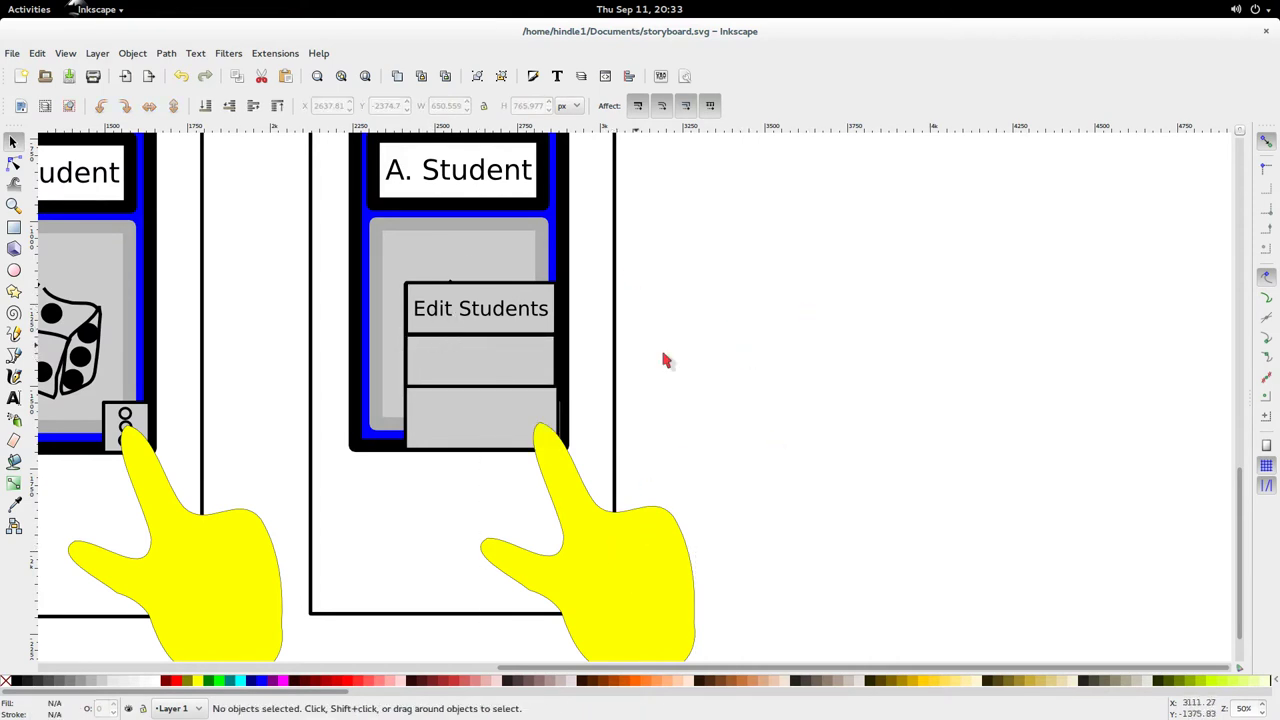
pyautogui.scroll(-1, 662, 352)
pyautogui.keyDown('ctrl'); pyautogui.scroll(3, 662, 352); pyautogui.keyUp('ctrl')
pyautogui.keyDown('ctrl'); pyautogui.scroll(-4, 662, 352); pyautogui.keyUp('ctrl')
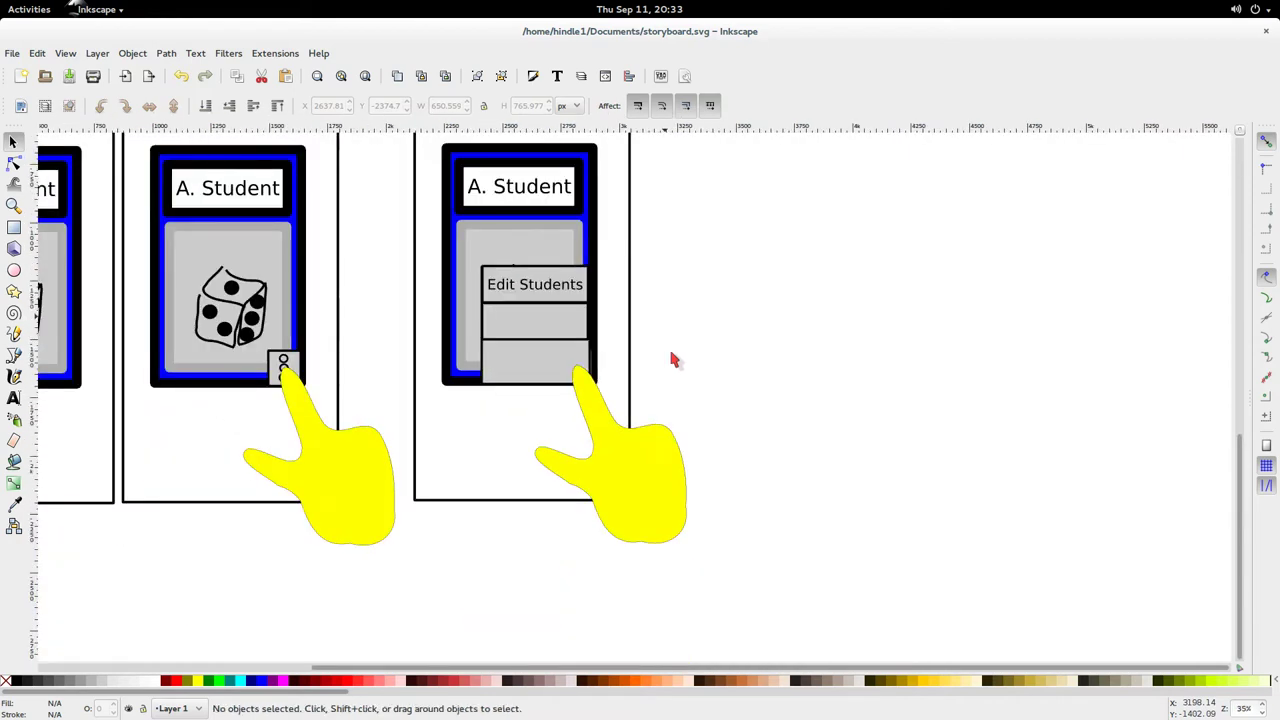
pyautogui.moveTo(737, 326); pyautogui.dragTo(947, 445)
pyautogui.hscroll(3, 936, 418)
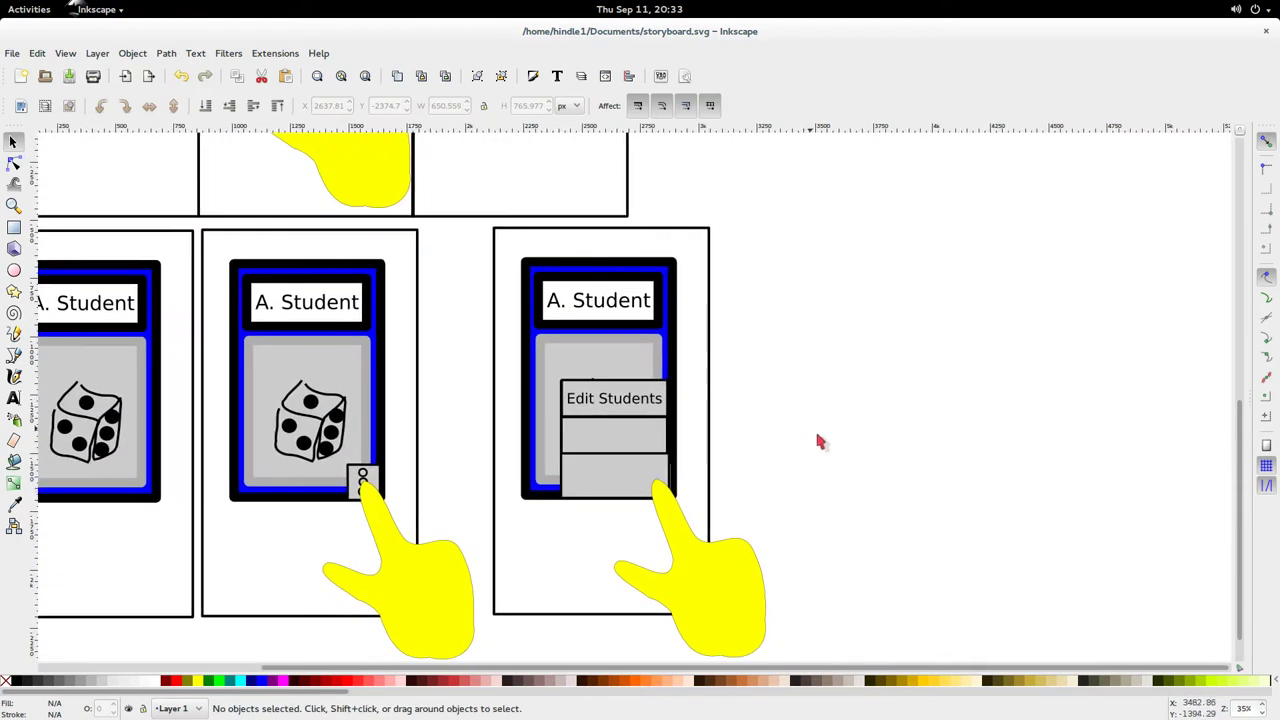
pyautogui.click(732, 615)
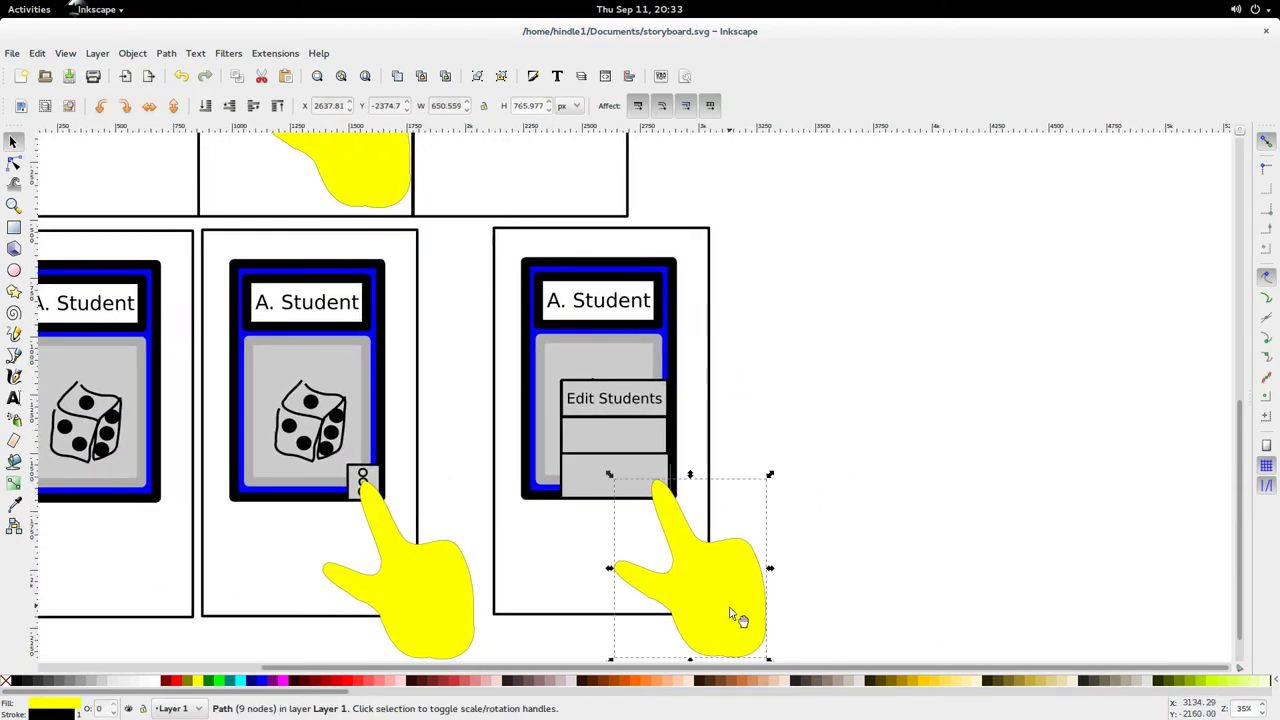
pyautogui.moveTo(732, 615); pyautogui.dragTo(735, 528)
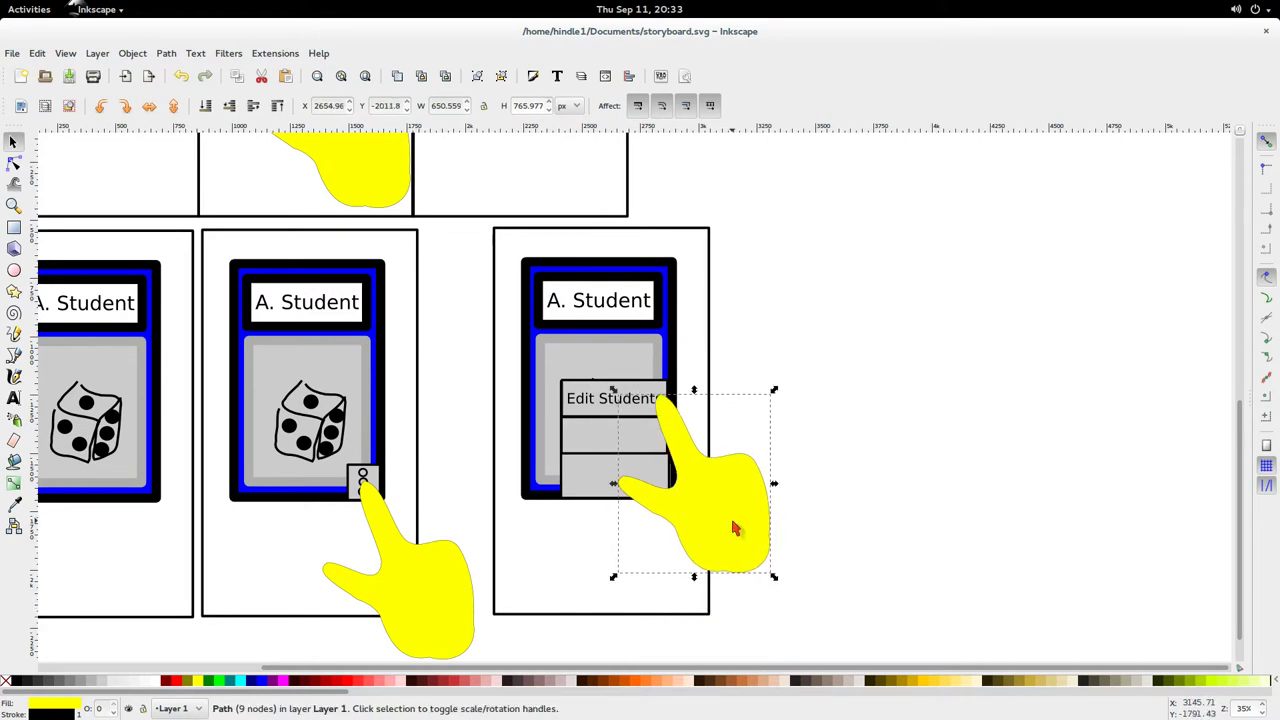
pyautogui.click(850, 364)
# Duplicate the third frame with its open menu and hand, and place the copy to its right
pyautogui.moveTo(796, 404); pyautogui.dragTo(819, 386)
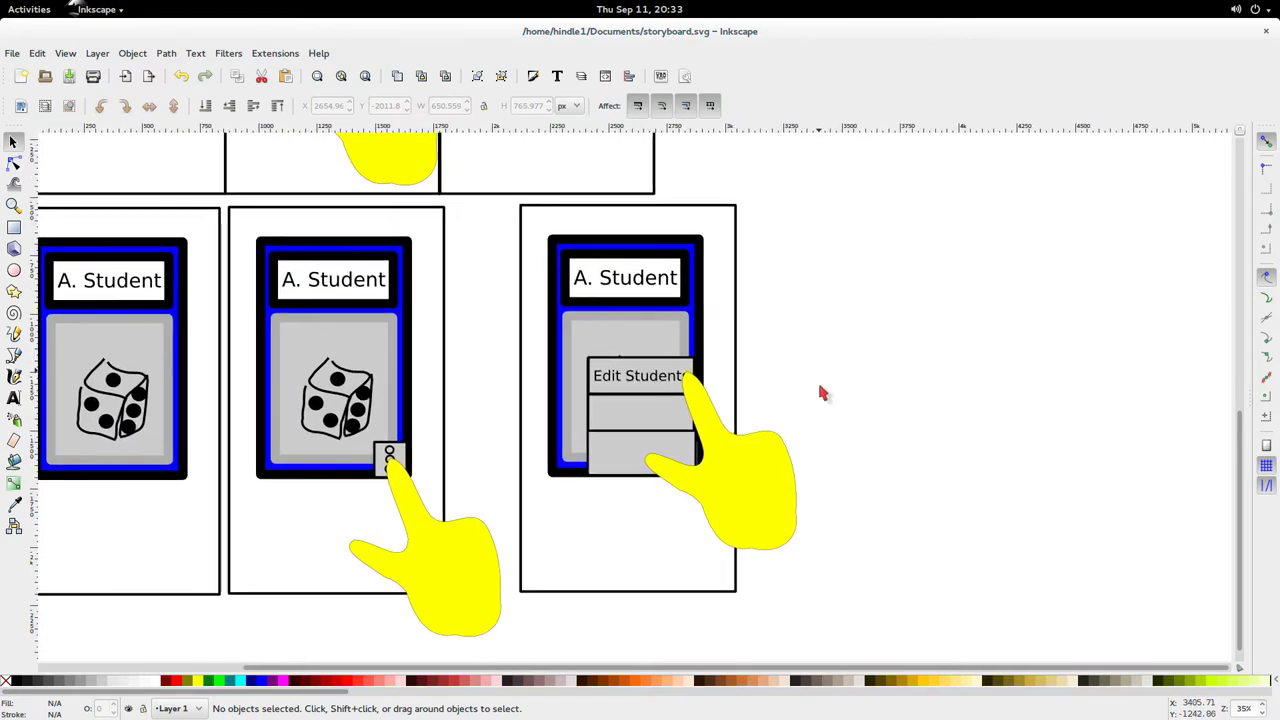
pyautogui.moveTo(824, 638); pyautogui.dragTo(480, 196)
pyautogui.hotkey('ctrl', 'c')
pyautogui.hotkey('ctrl', 'v')
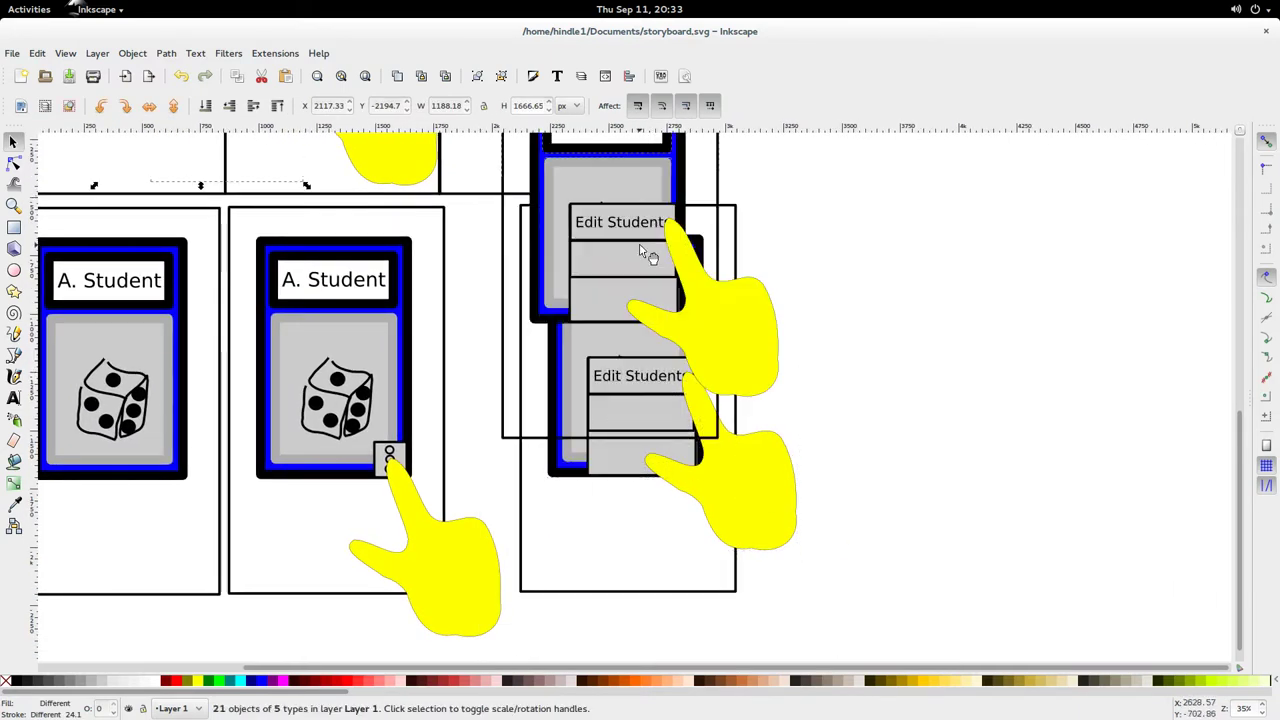
pyautogui.moveTo(601, 225); pyautogui.dragTo(963, 389)
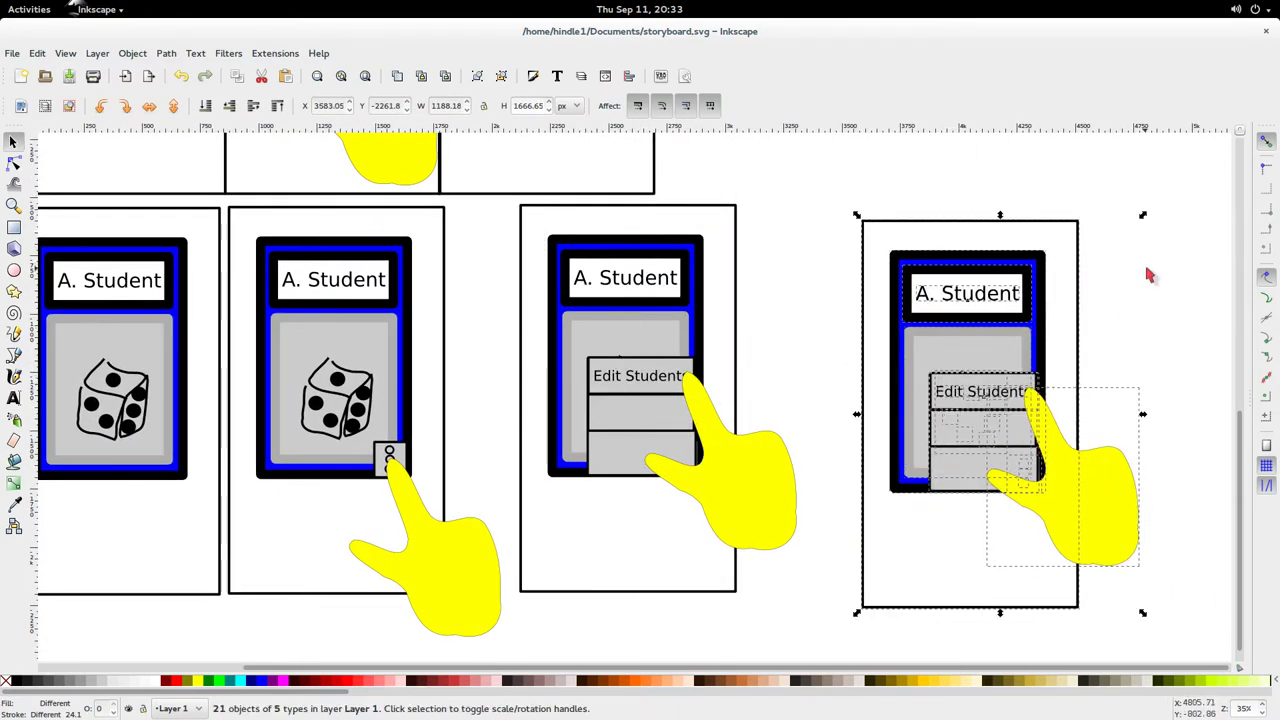
pyautogui.hscroll(7, 840, 265)
pyautogui.hscroll(1, 840, 265)
pyautogui.press('Escape')
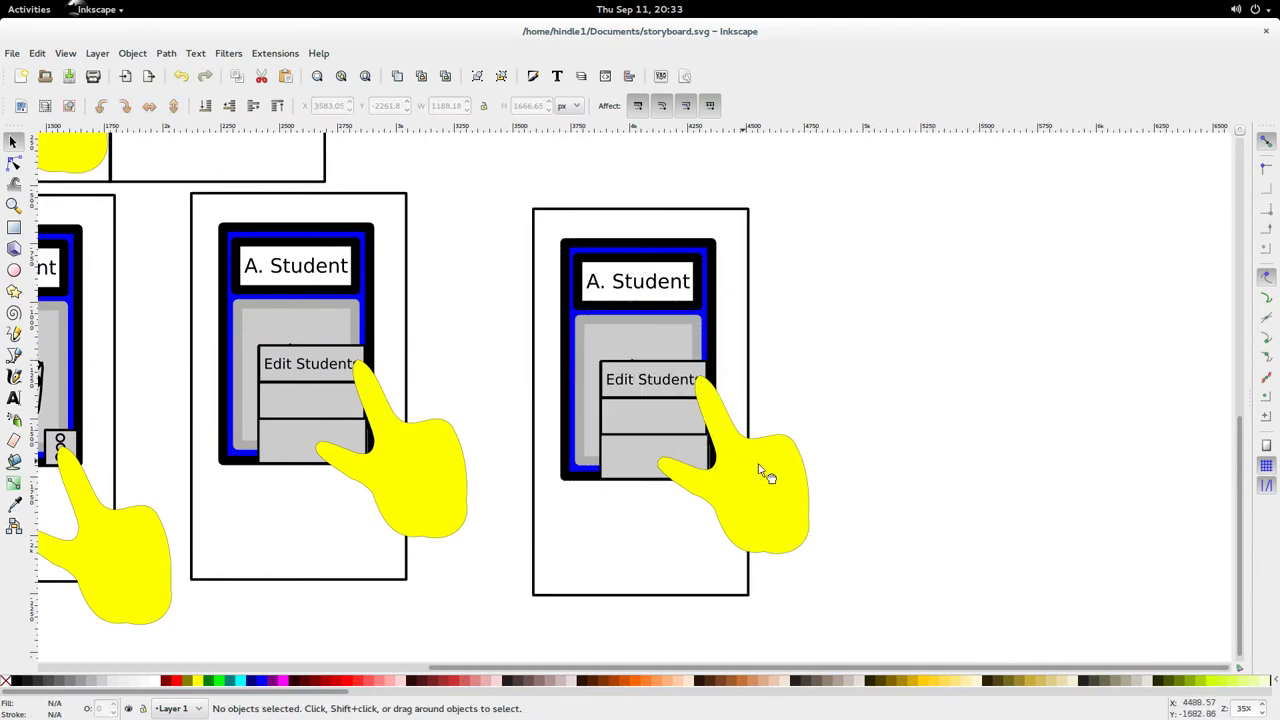
# Delete the hand from the fourth frame and move the menu with the die parts behind it off the card onto empty canvas
pyautogui.moveTo(762, 472); pyautogui.dragTo(914, 500)
pyautogui.press('Delete')
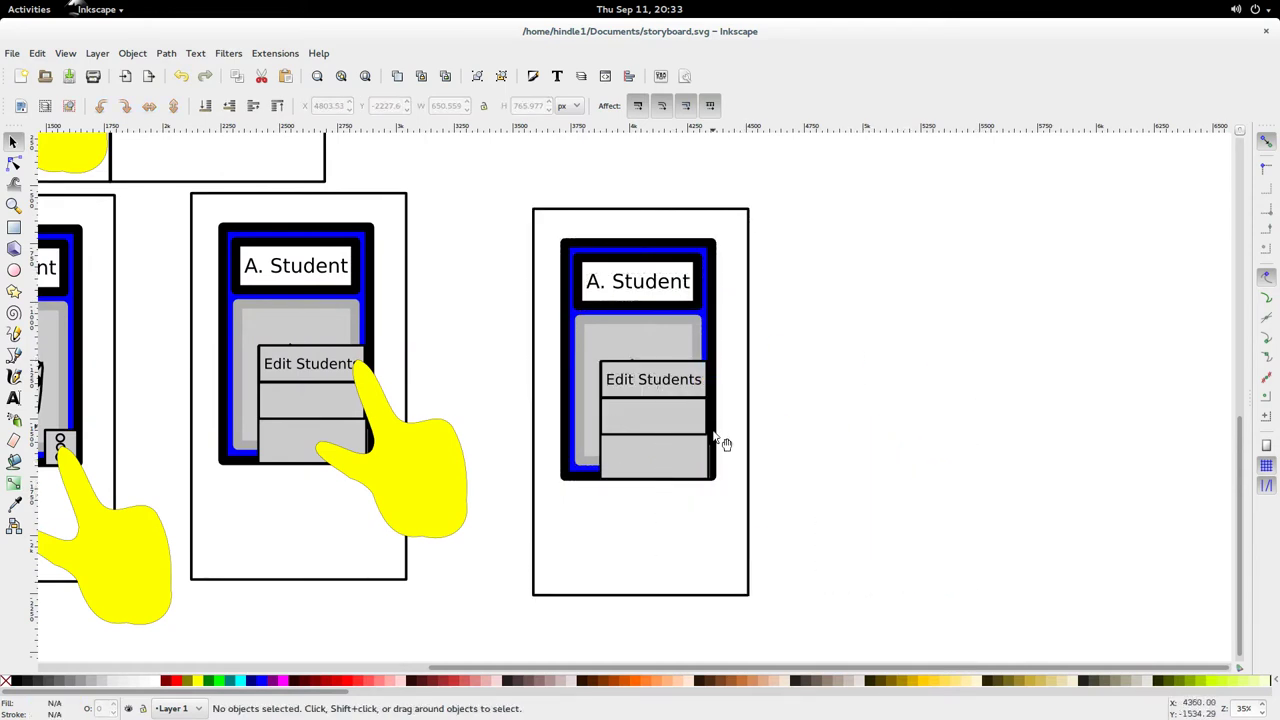
pyautogui.moveTo(737, 567); pyautogui.dragTo(589, 345)
pyautogui.moveTo(692, 364); pyautogui.dragTo(1091, 208)
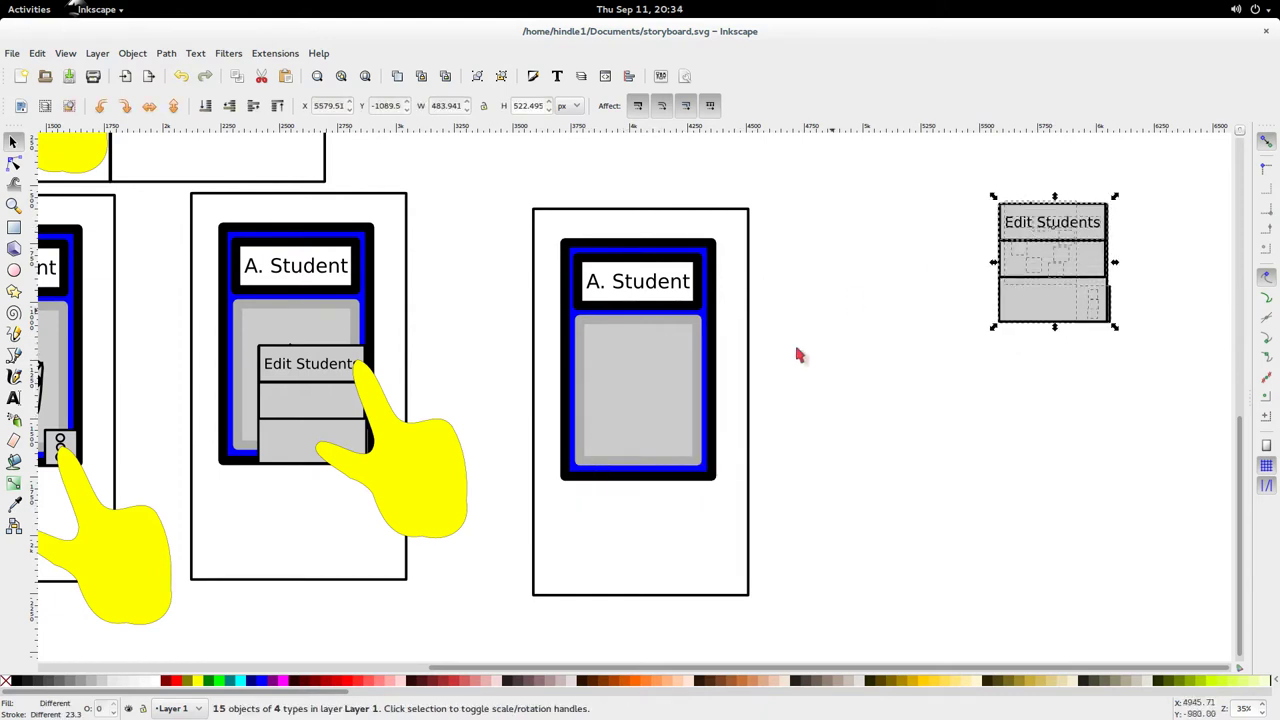
pyautogui.click(800, 354)
# Move the menu group back onto the fourth card and stretch it to about 629 by 955 px to fill the card
pyautogui.moveTo(986, 186); pyautogui.dragTo(1195, 395)
pyautogui.moveTo(1060, 265); pyautogui.dragTo(793, 320)
pyautogui.moveTo(712, 346); pyautogui.dragTo(655, 336)
pyautogui.hotkey('ctrl', 'z')
pyautogui.moveTo(848, 406); pyautogui.dragTo(726, 251)
pyautogui.moveTo(771, 302); pyautogui.dragTo(646, 294)
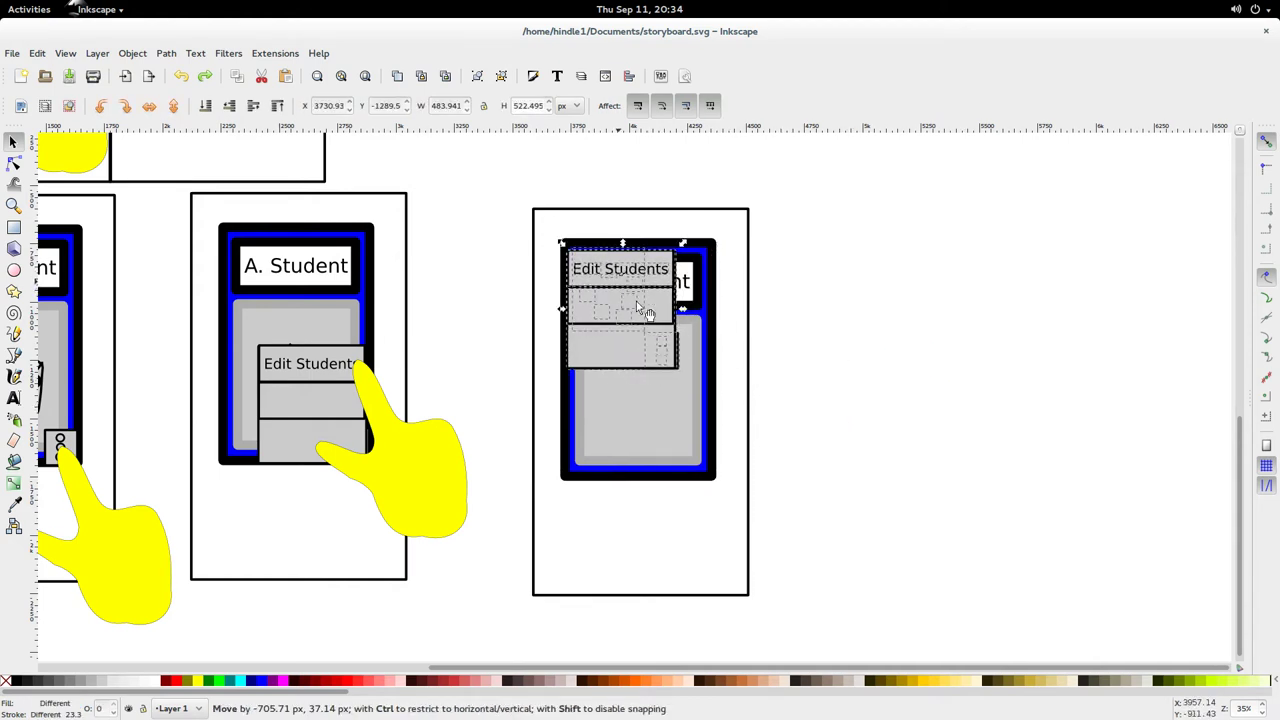
pyautogui.moveTo(684, 370); pyautogui.dragTo(720, 483)
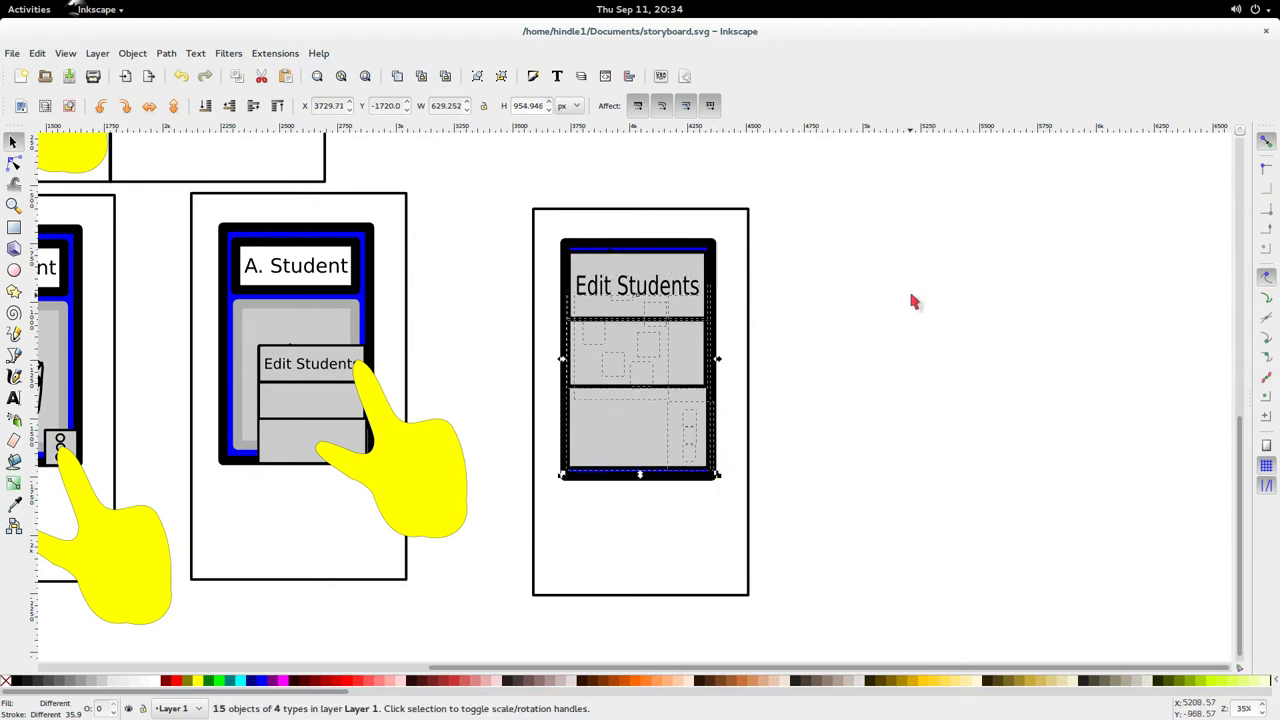
# Delete the stretched "Edit Students" label from the fourth card
pyautogui.click(911, 300)
pyautogui.click(666, 296)
pyautogui.press('Delete')
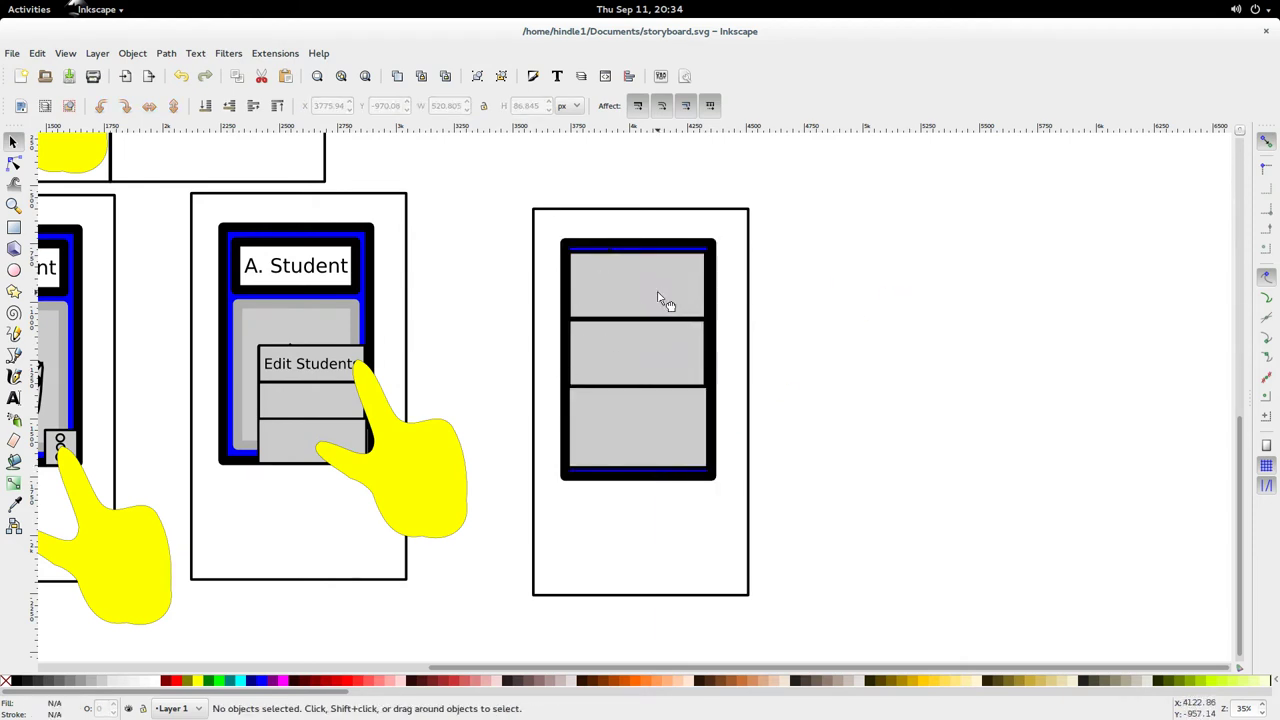
# Shrink the fourth card's uppermost row to about 163 px high and duplicate it downward to form a list of six rows
pyautogui.click(660, 300)
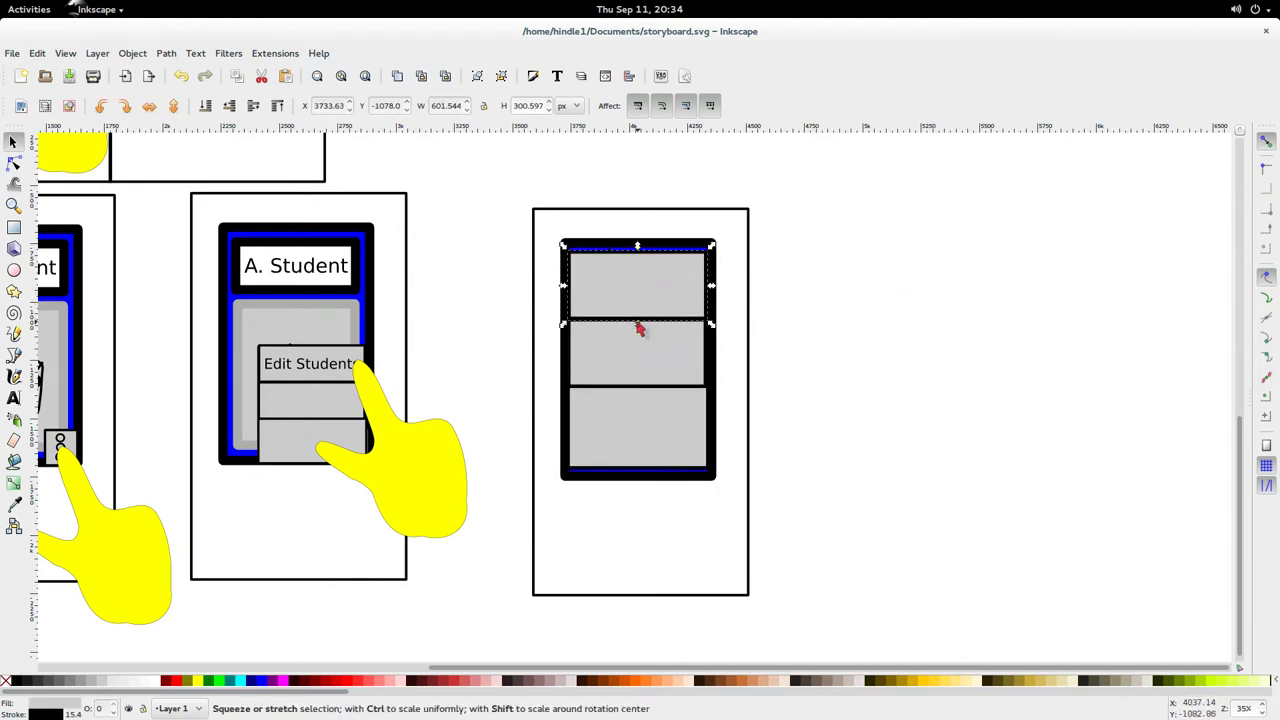
pyautogui.moveTo(640, 328); pyautogui.dragTo(639, 442)
pyautogui.hotkey('ctrl', 'd')
pyautogui.hotkey('ctrl', 'd')
pyautogui.click(916, 368)
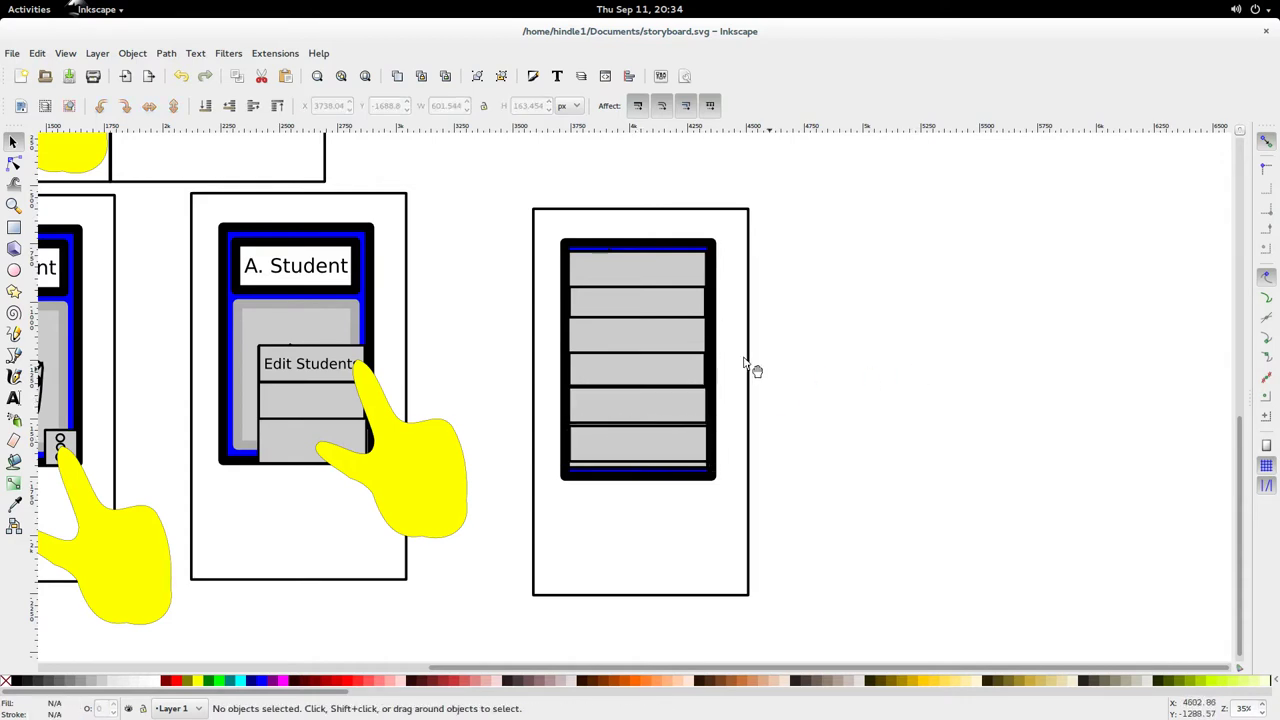
pyautogui.click(294, 272)
pyautogui.hotkey('ctrl', 'v')
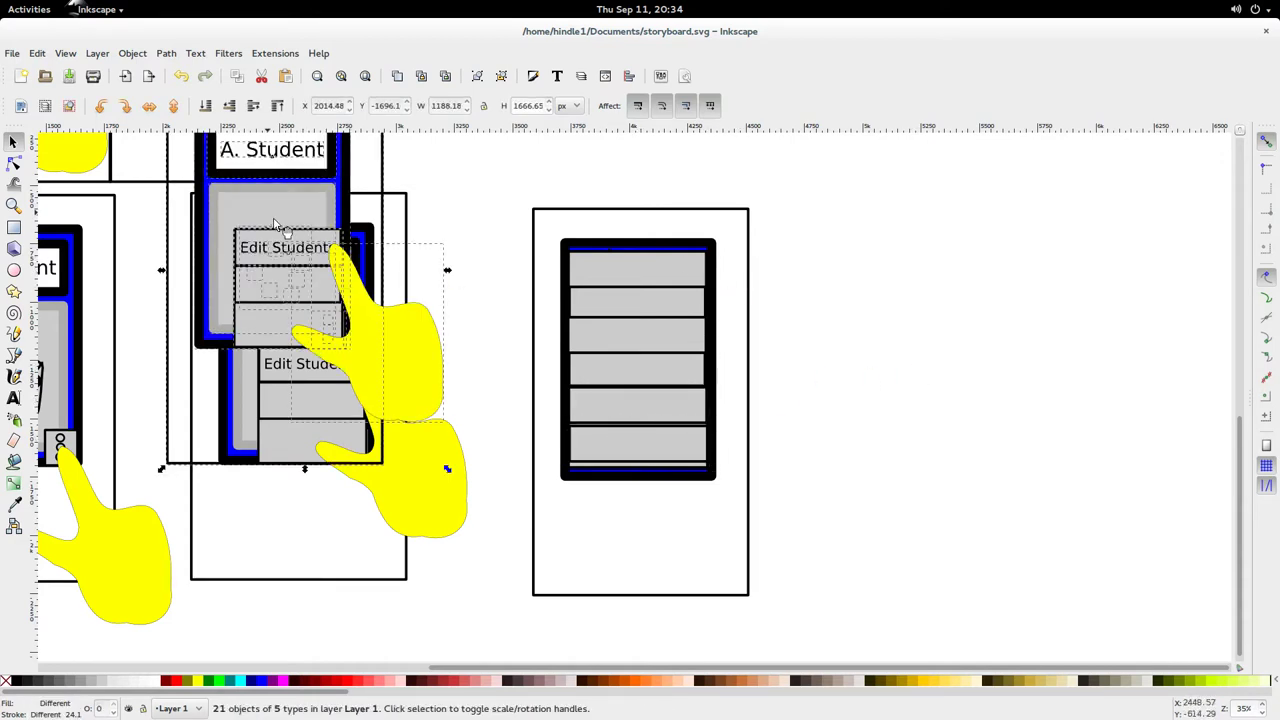
pyautogui.hotkey('ctrl', 'z')
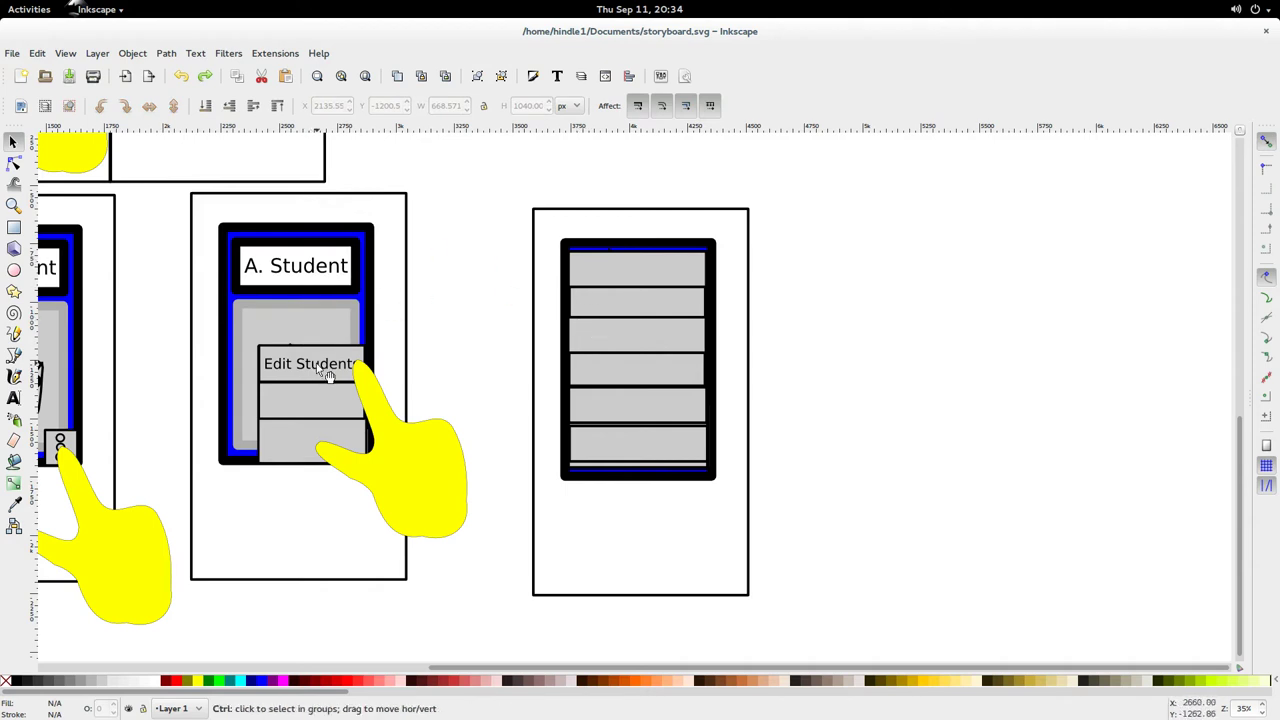
# Copy the "Edit Students" label from the menu onto the student list's first row and change its text to "A Student"
pyautogui.moveTo(329, 371); pyautogui.dragTo(519, 352)
pyautogui.doubleClick(655, 281)
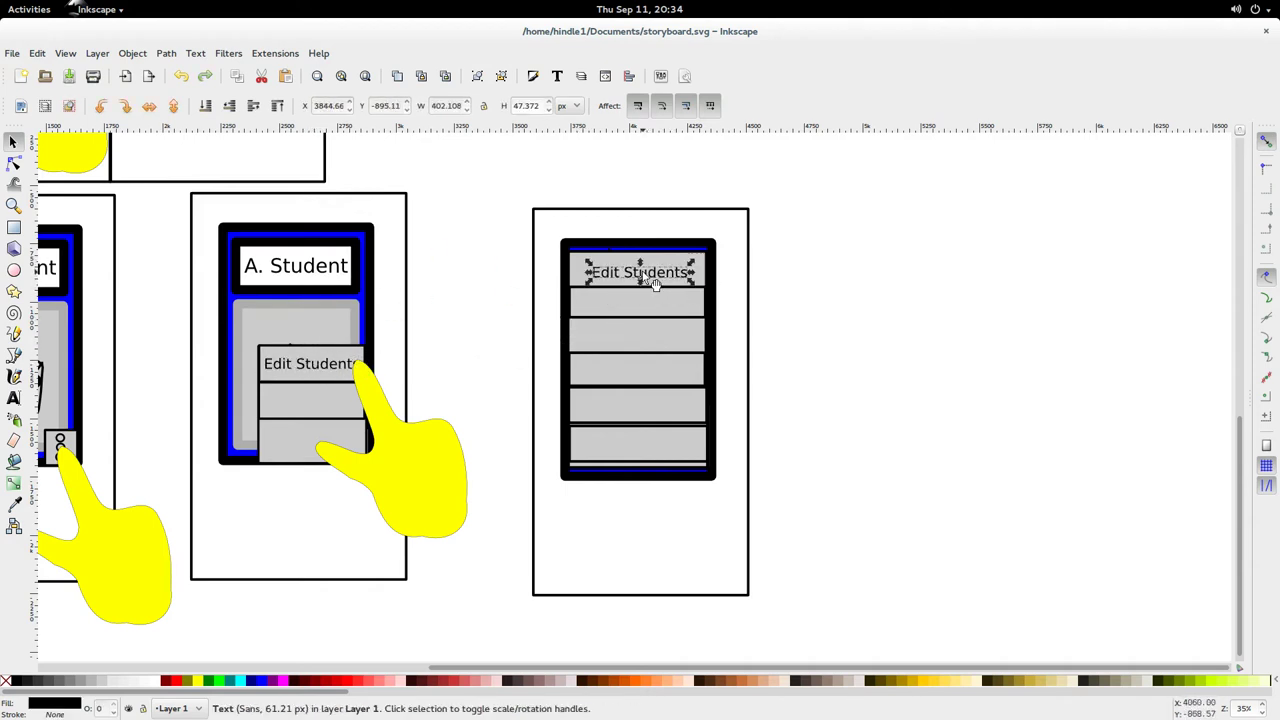
pyautogui.hotkey('ctrl', 'a')
pyautogui.write('S')
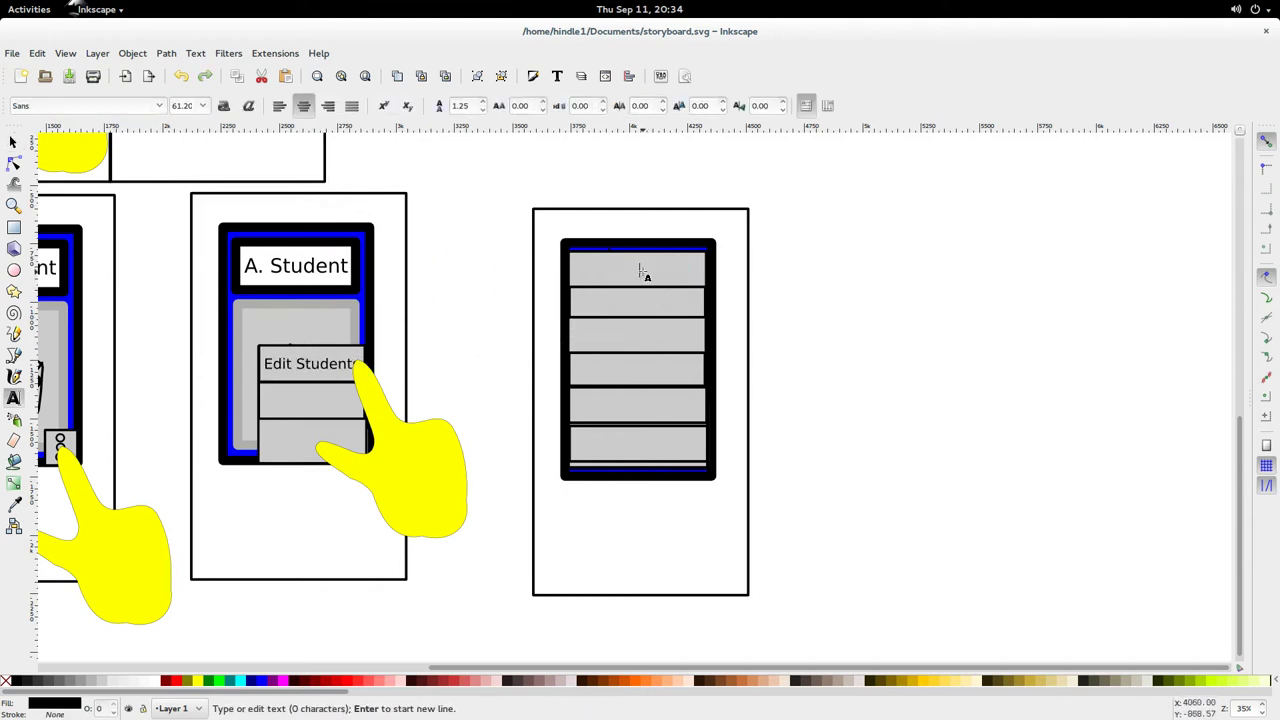
pyautogui.write(' Student')
pyautogui.press('Escape')
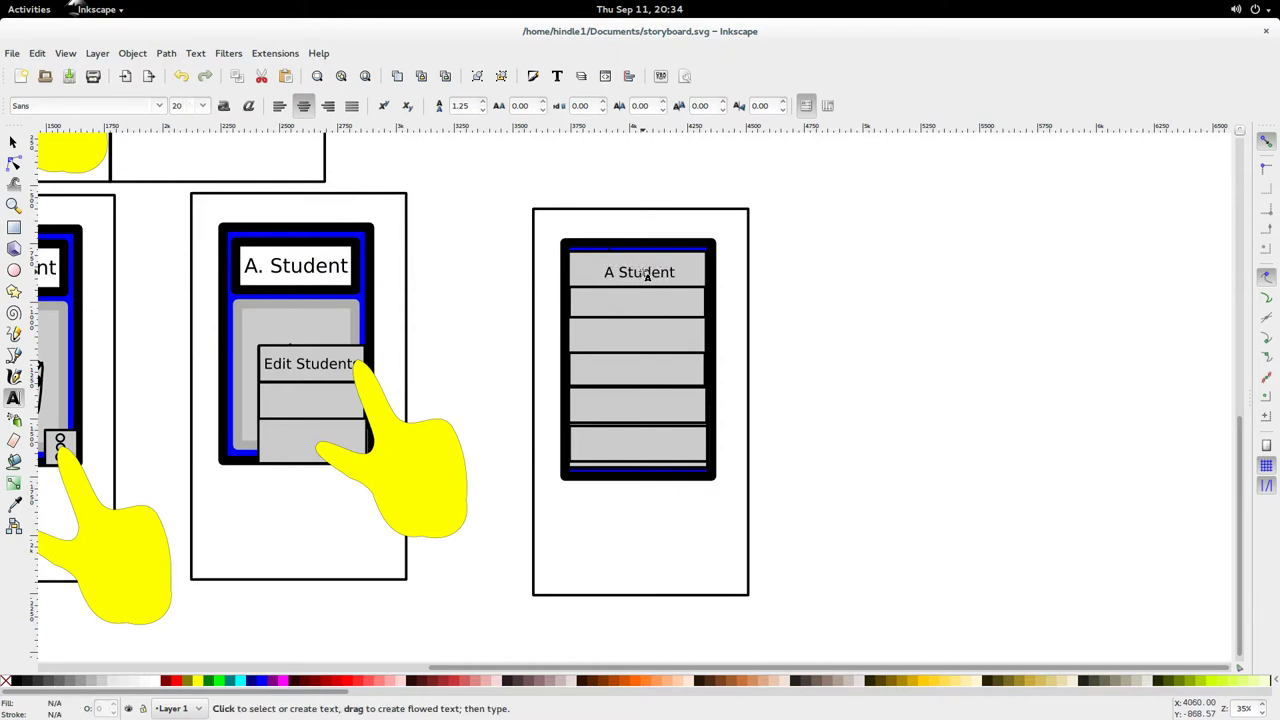
# Duplicate the "A Student" label onto the second through fifth rows of the list
pyautogui.press('s')
pyautogui.moveTo(643, 275); pyautogui.dragTo(651, 409)
pyautogui.hotkey('ctrl', 'd')
pyautogui.hotkey('ctrl', 'd')
pyautogui.hotkey('ctrl', 'd')
pyautogui.hotkey('ctrl', 'd')
# Fill the list's last row with white and narrow it to about 436 px wide as an input box
pyautogui.click(650, 447)
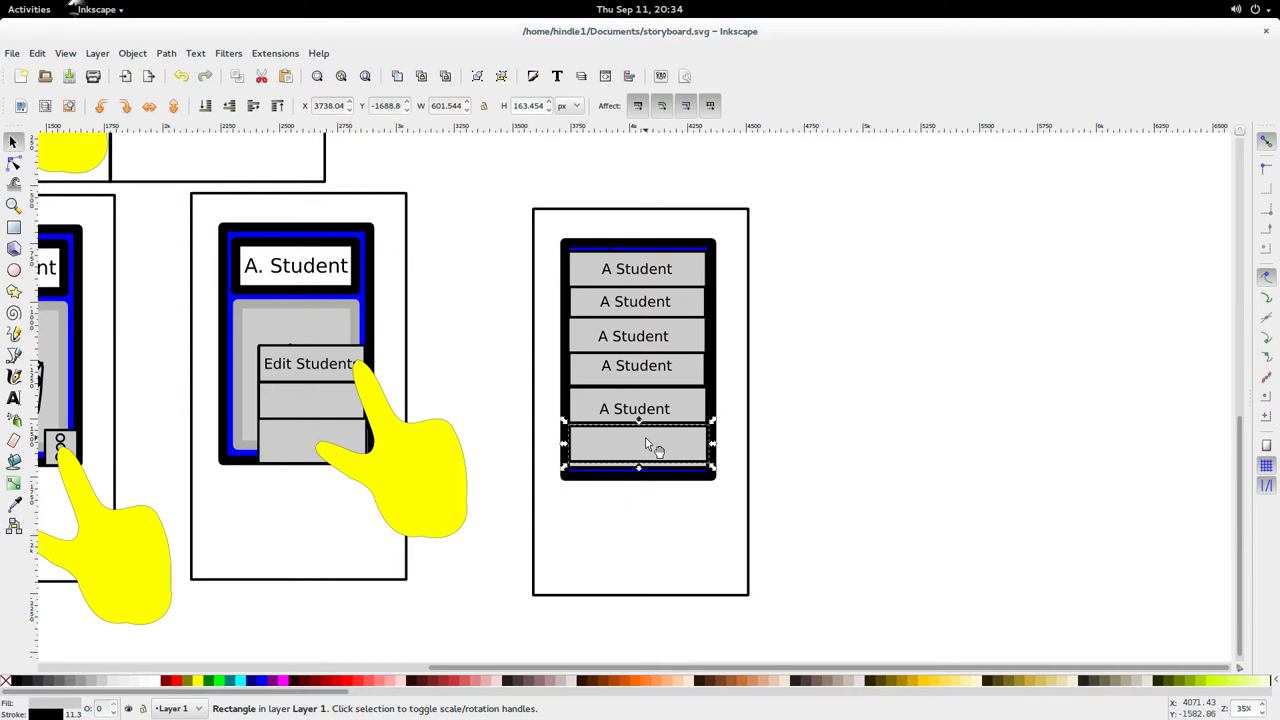
pyautogui.click(158, 682)
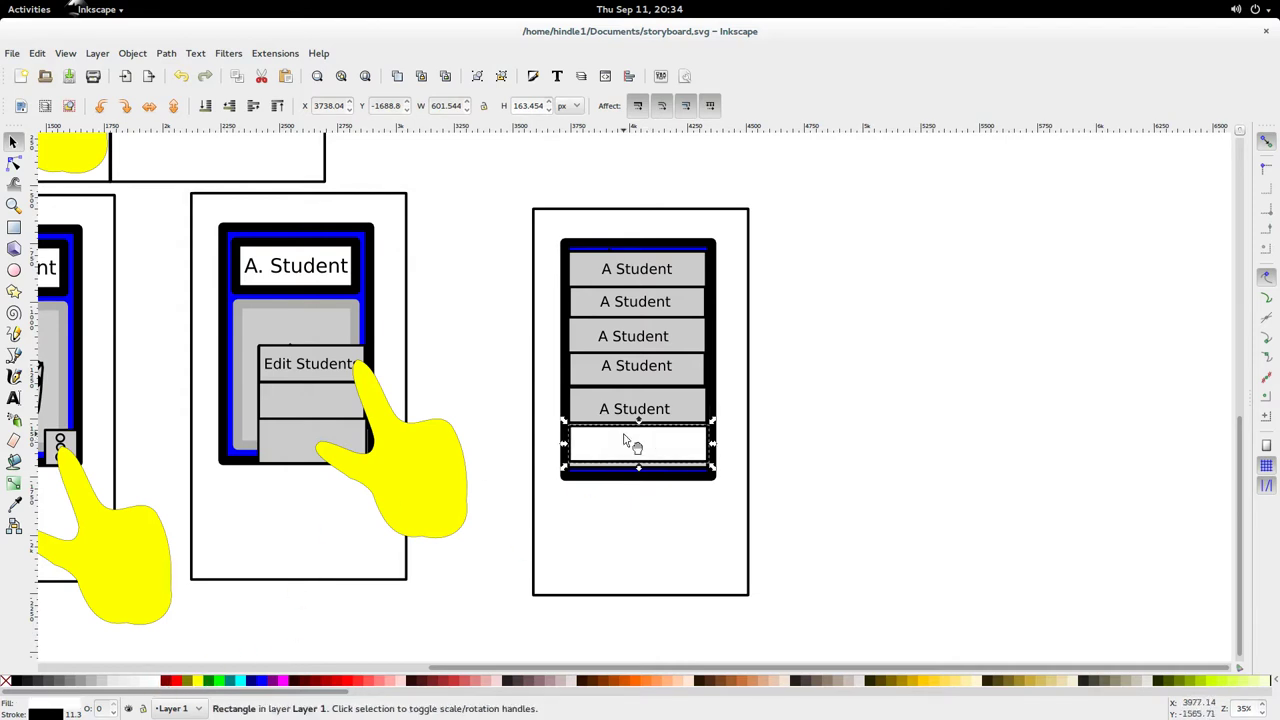
pyautogui.moveTo(713, 472); pyautogui.dragTo(677, 478)
pyautogui.click(830, 447)
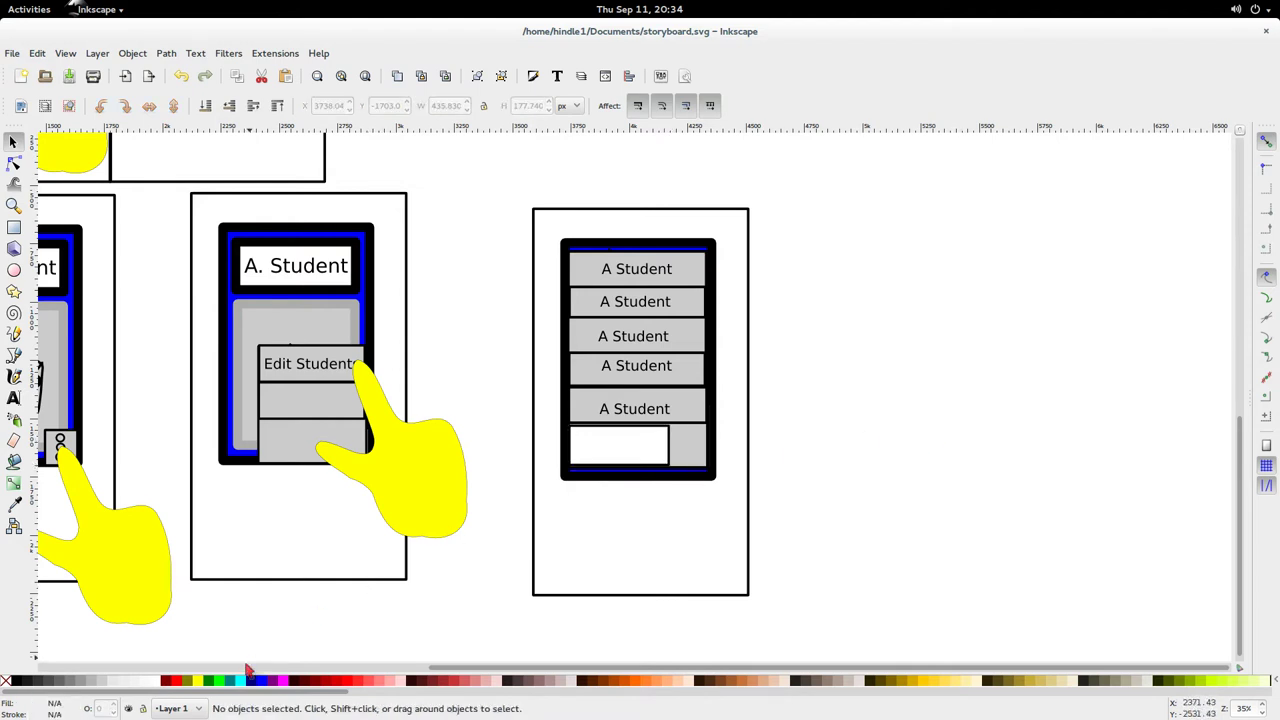
# Duplicate the white box beside itself, shrink the copy to about 170 by 175 px and fill it light gray
pyautogui.click(620, 445)
pyautogui.moveTo(620, 445); pyautogui.dragTo(720, 444)
pyautogui.moveTo(773, 476); pyautogui.dragTo(714, 474)
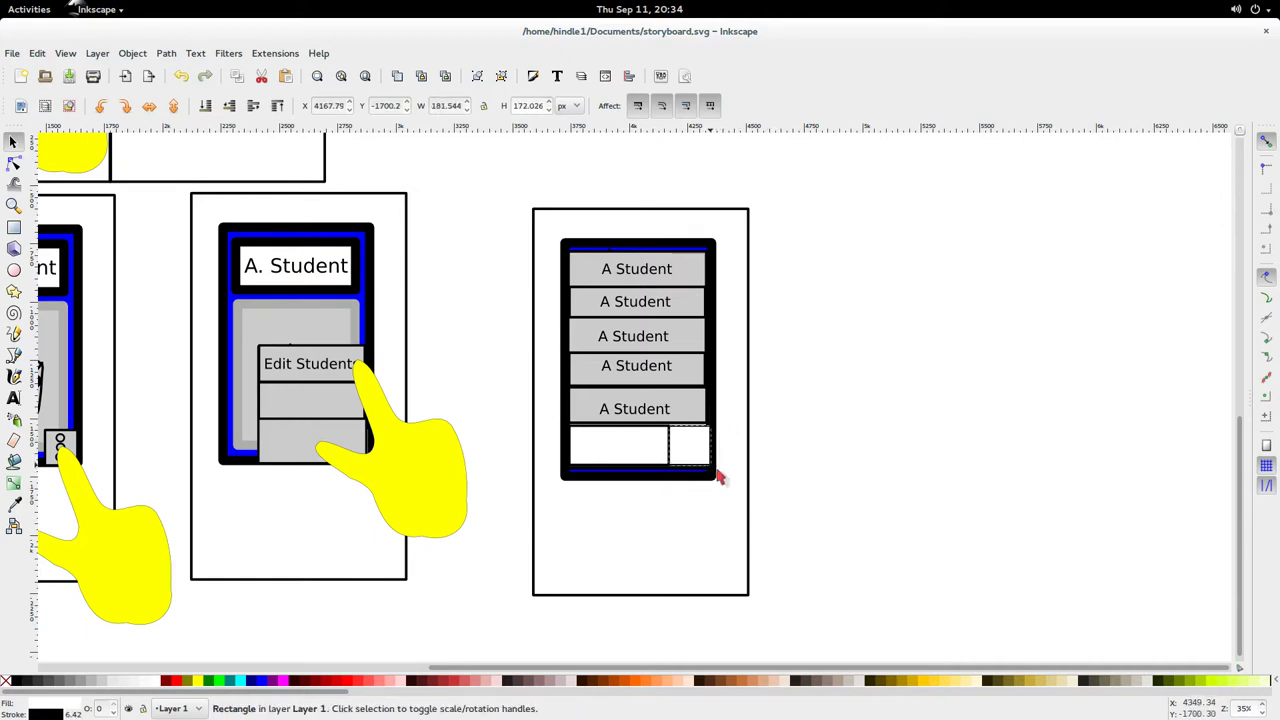
pyautogui.click(118, 681)
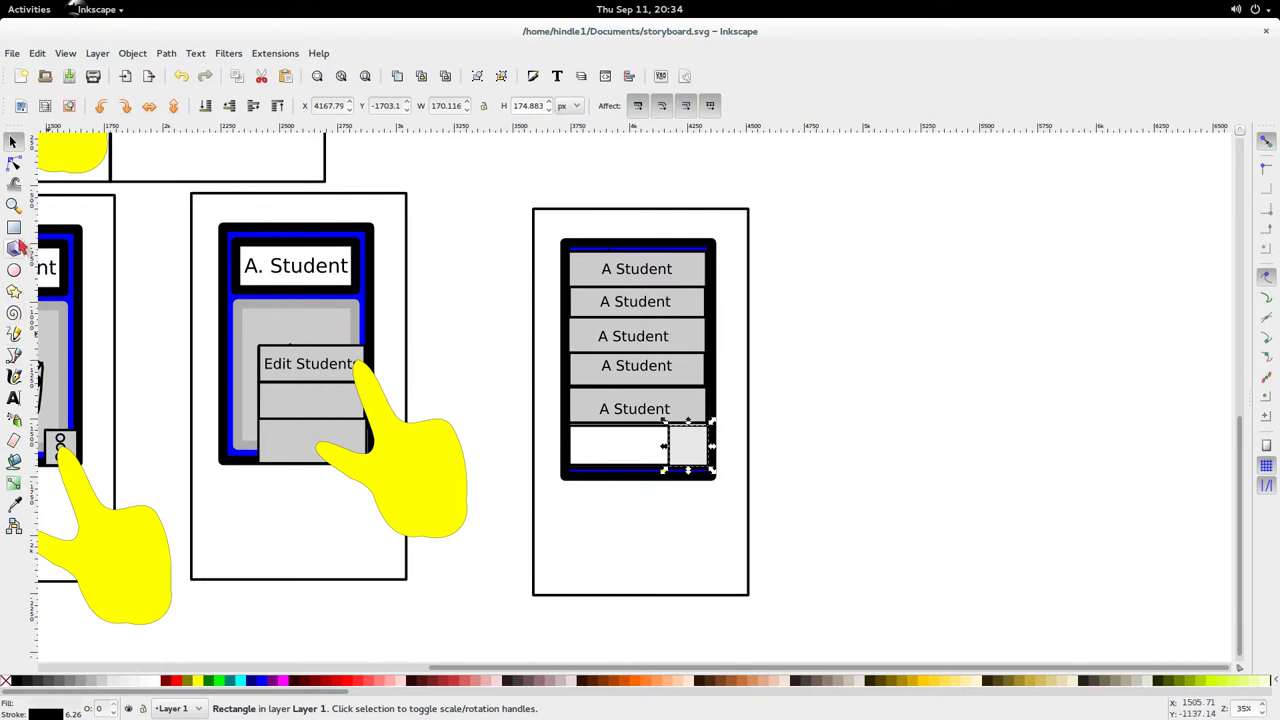
# Draw a 60 by 100 px rectangle inside the light gray box and color it lime green
pyautogui.click(14, 228)
pyautogui.moveTo(678, 434); pyautogui.dragTo(698, 462)
pyautogui.click(220, 681)
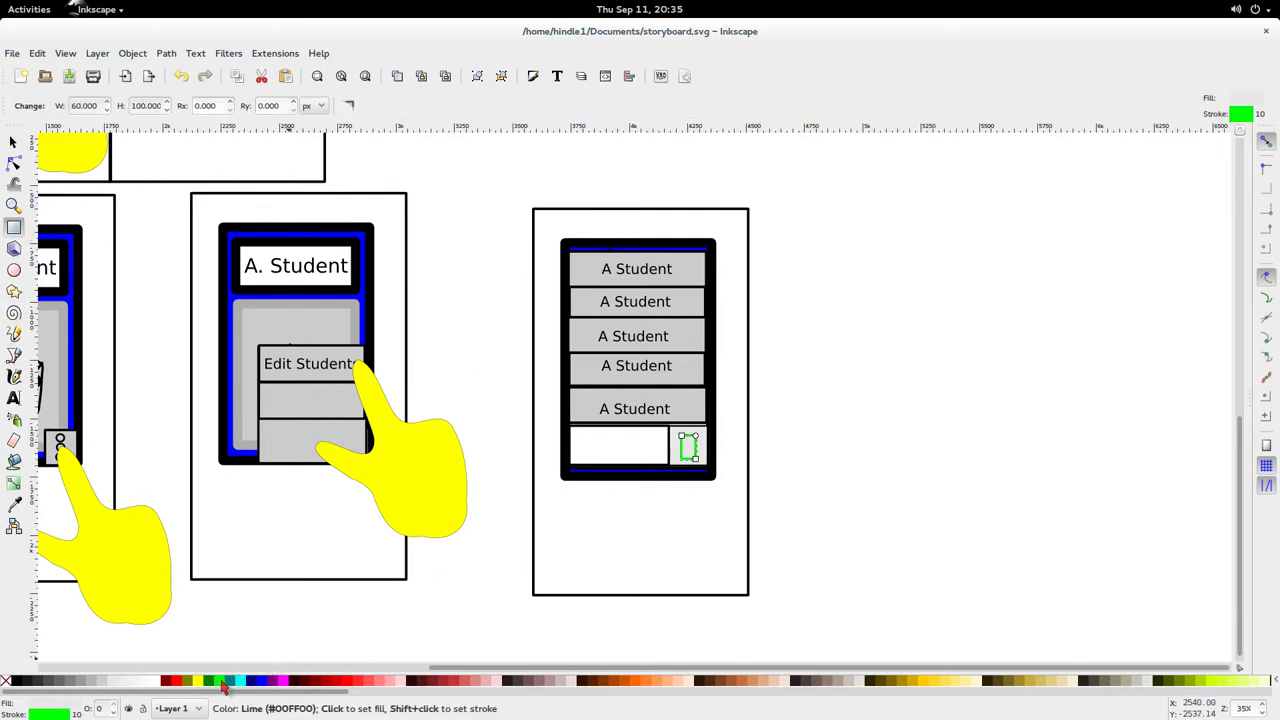
pyautogui.press('Escape')
pyautogui.press('F1')
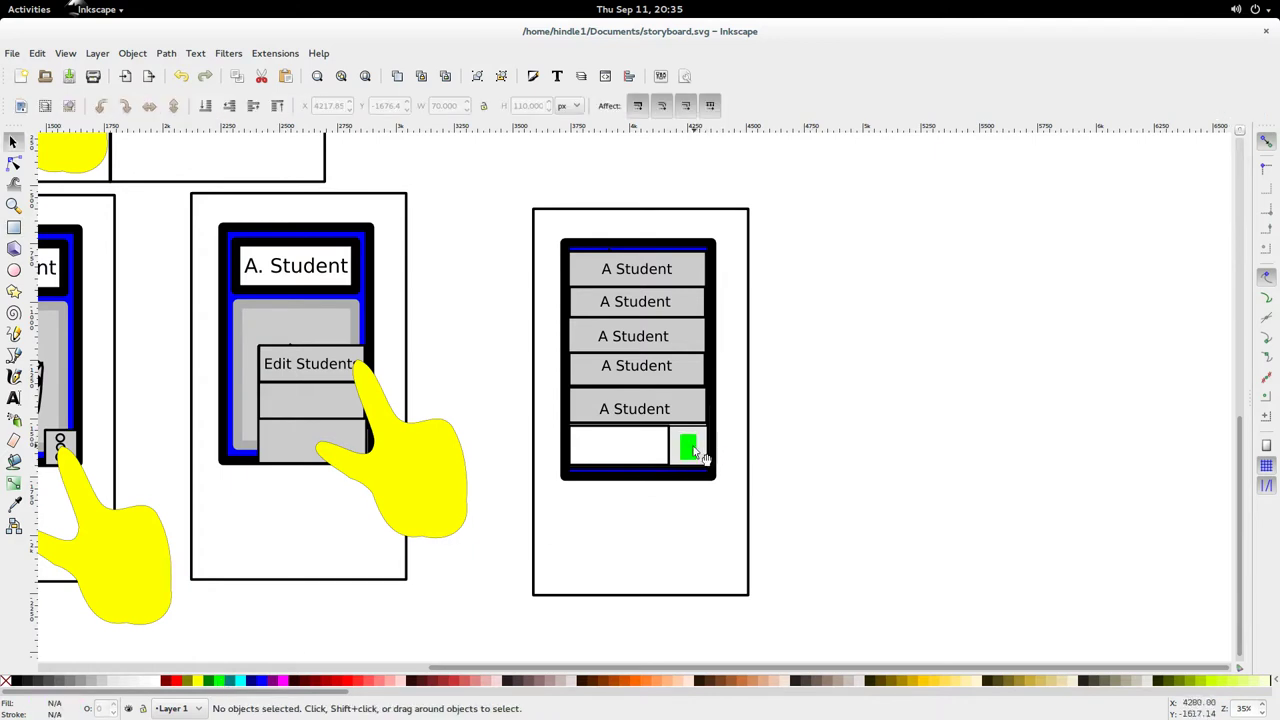
# Narrow the green bar to about 41 by 101 px, then lay a copy rotated 90 degrees across it as a plus sign
pyautogui.click(689, 445)
pyautogui.moveTo(704, 474); pyautogui.dragTo(690, 445)
pyautogui.hotkey('ctrl', 'c')
pyautogui.hotkey('ctrl', 'v')
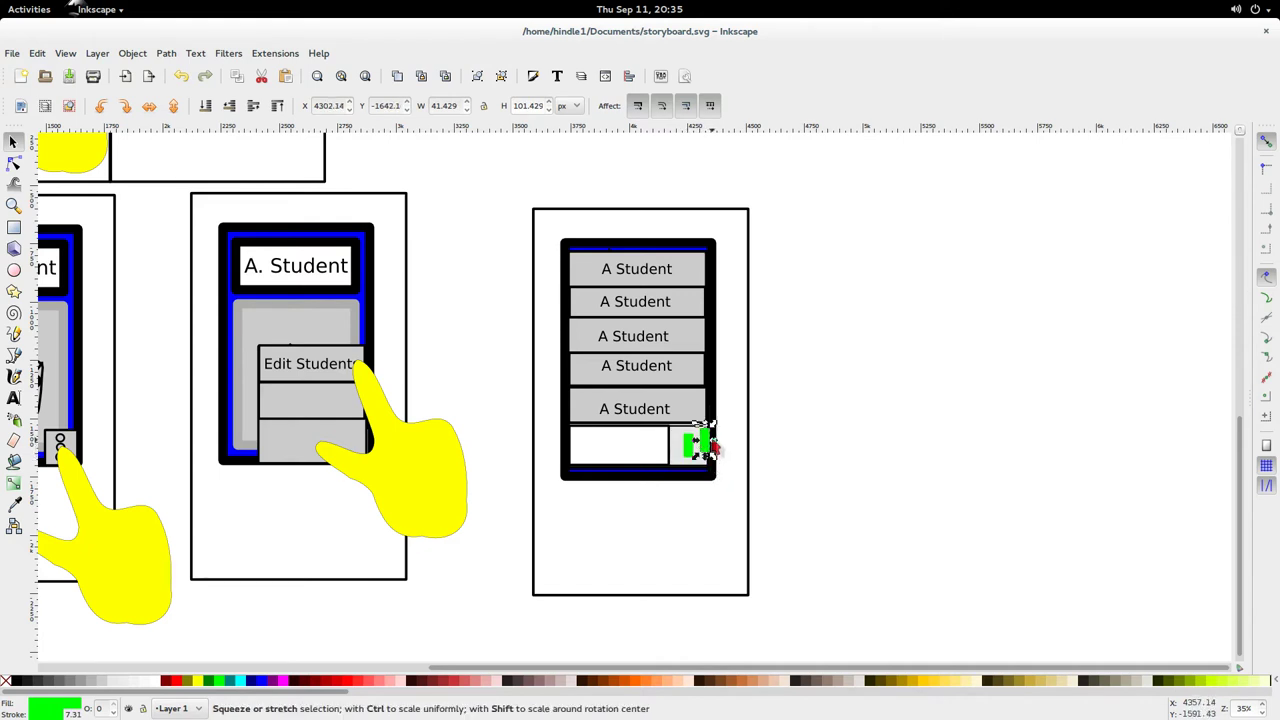
pyautogui.click(706, 441)
pyautogui.moveTo(722, 436); pyautogui.dragTo(698, 456)
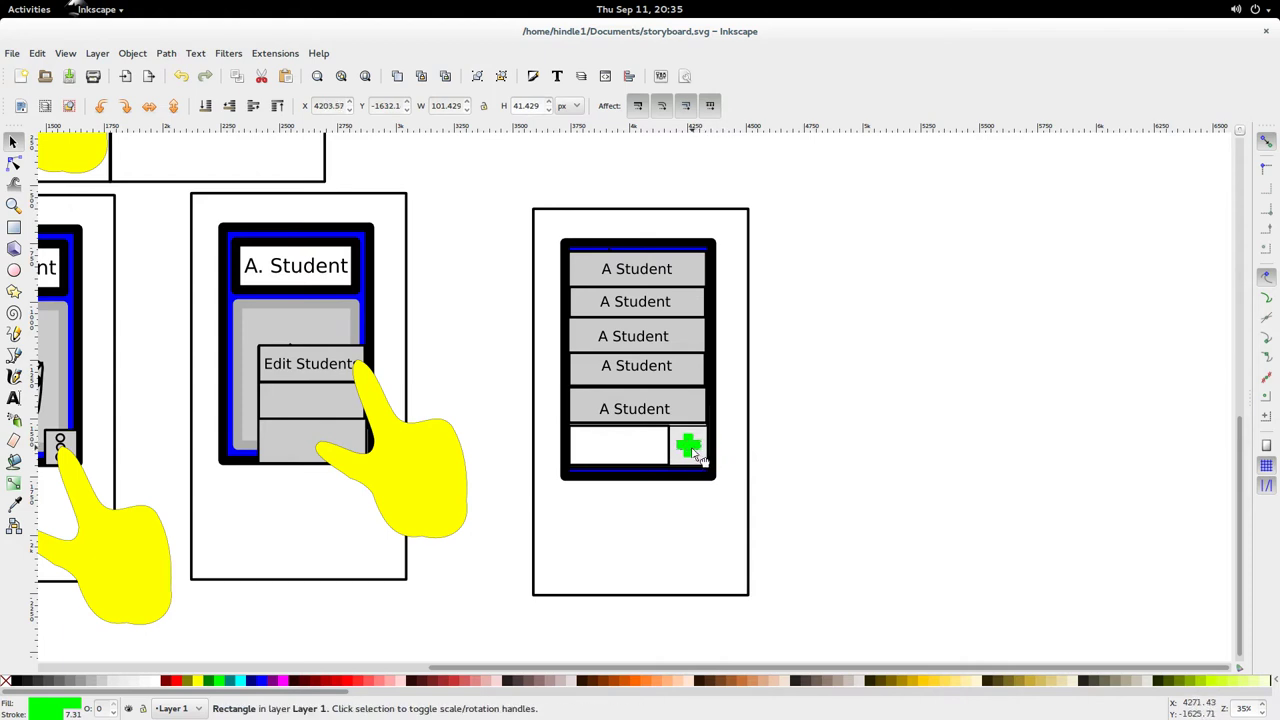
# Center the horizontal green bar on the vertical one and unite both into a single plus shape
pyautogui.click(788, 461)
pyautogui.click(690, 447)
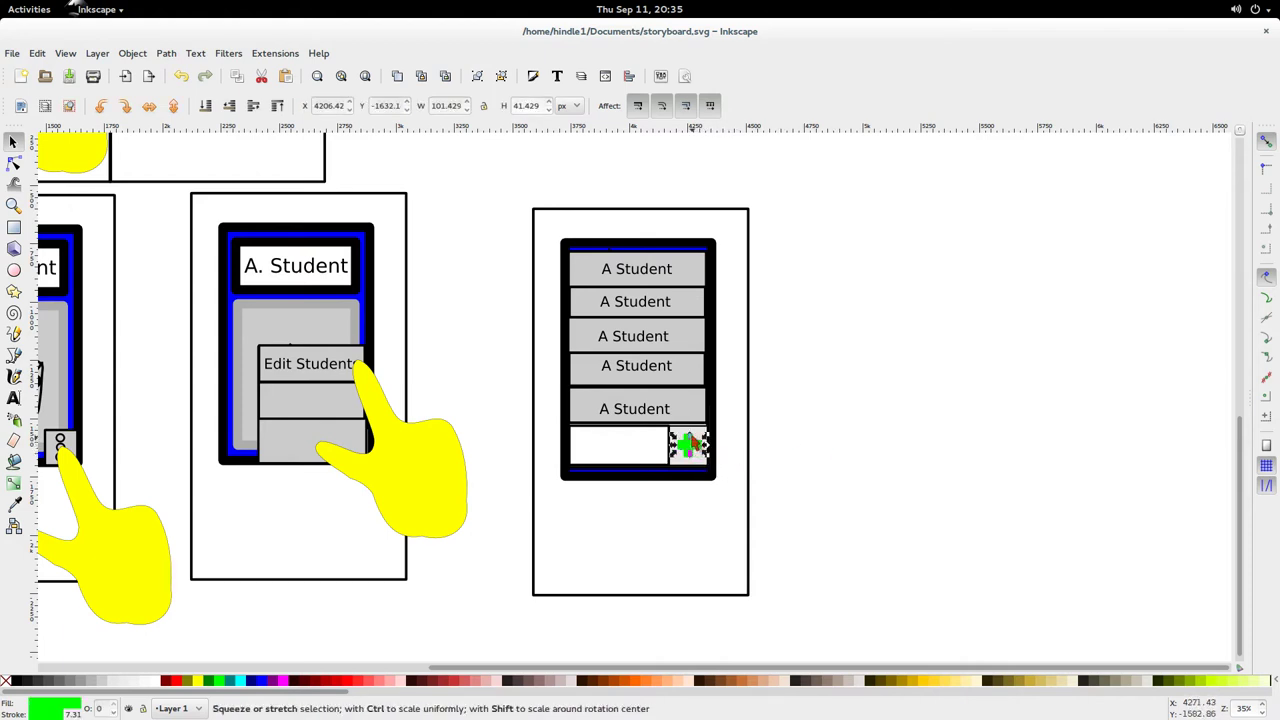
pyautogui.keyDown('shift'); pyautogui.click(686, 438); pyautogui.keyUp('shift')
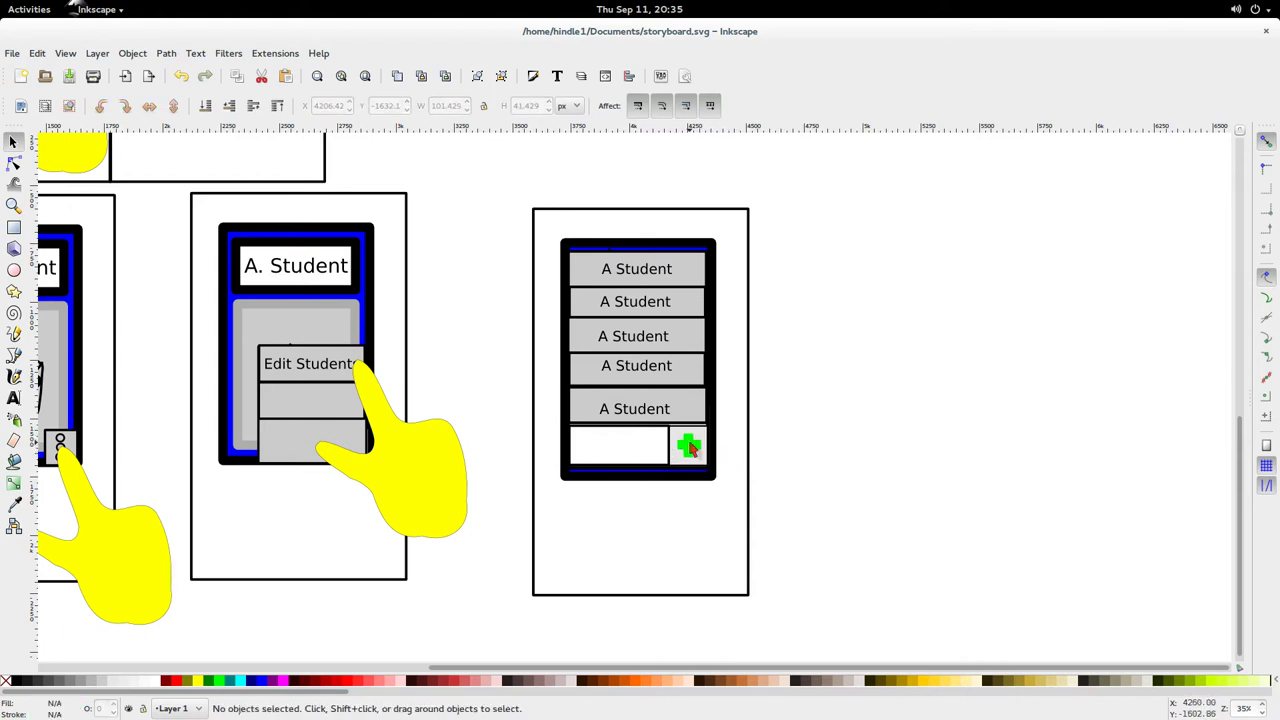
pyautogui.click(689, 445)
pyautogui.keyDown('ctrl'); pyautogui.scroll(2, 705, 478); pyautogui.keyUp('ctrl')
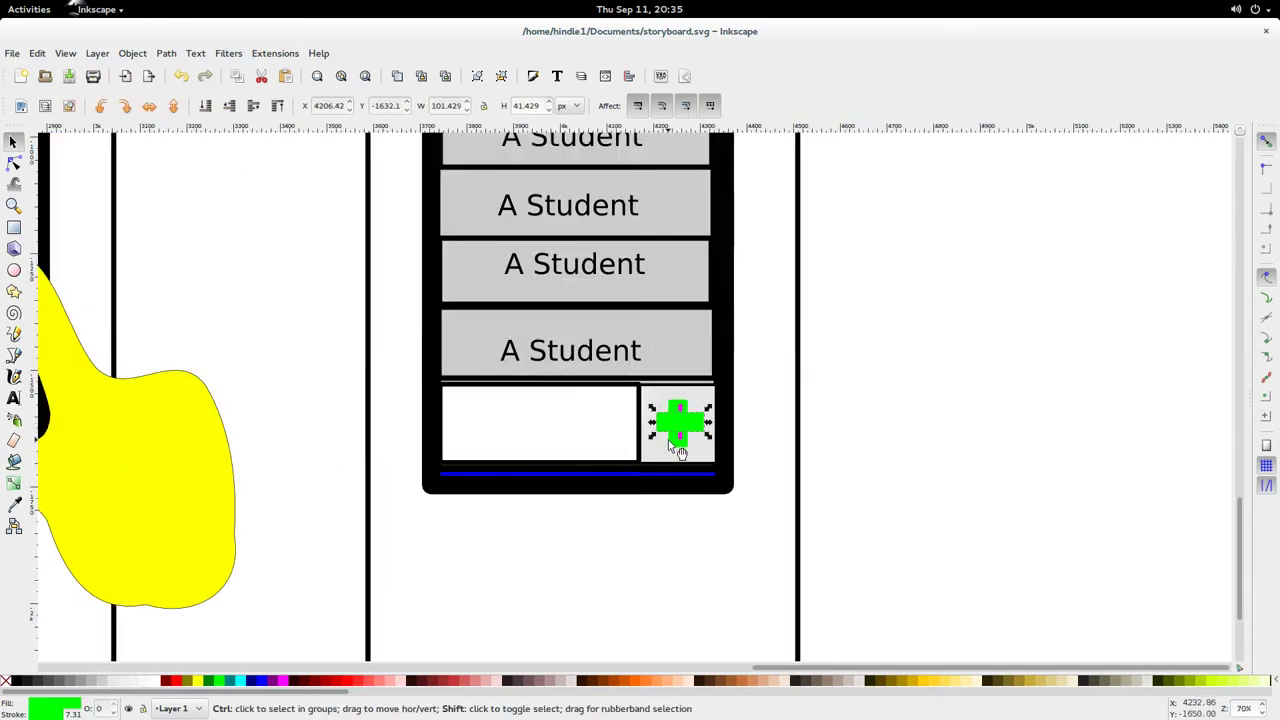
pyautogui.keyDown('ctrl'); pyautogui.keyDown('shift'); pyautogui.click(677, 425); pyautogui.keyUp('shift'); pyautogui.keyUp('ctrl')
pyautogui.click(197, 53)
pyautogui.moveTo(166, 53)
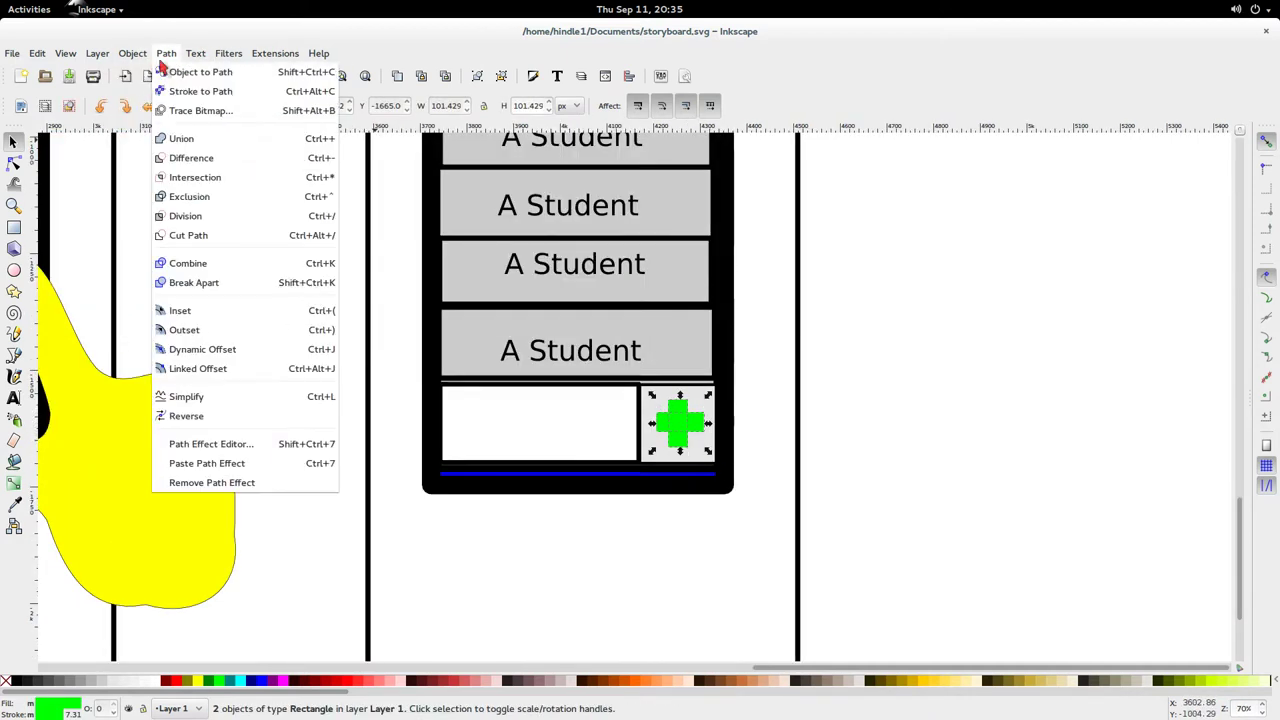
pyautogui.click(200, 146)
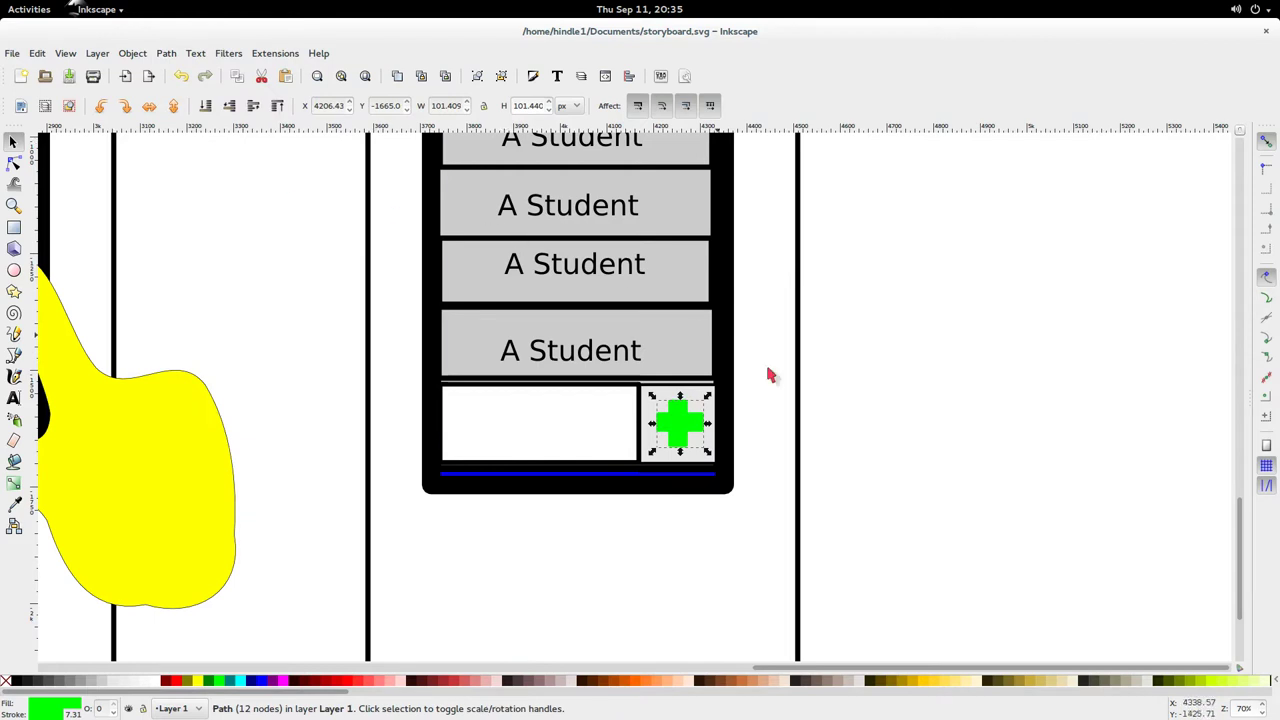
# Give the green plus sign a flat black outline
pyautogui.hotkey('ctrl', 'shift', 'f')
pyautogui.click(1140, 155)
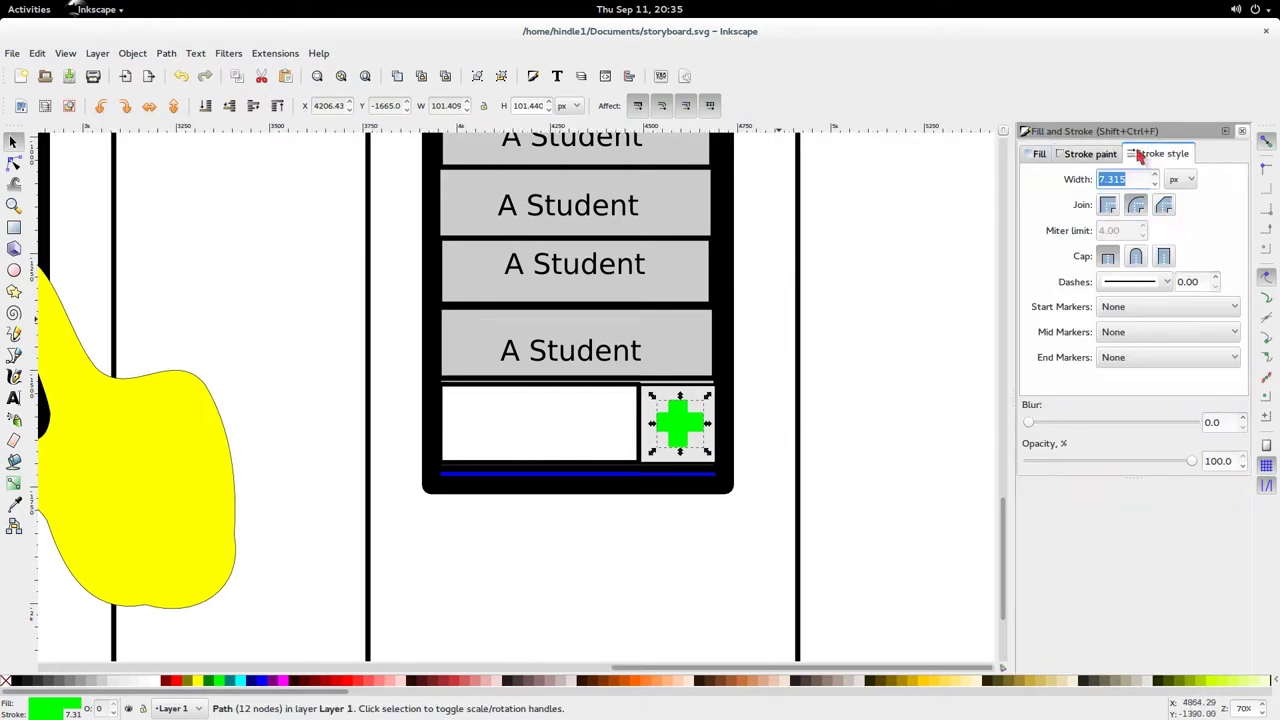
pyautogui.click(1105, 154)
pyautogui.moveTo(1083, 260); pyautogui.dragTo(1010, 442)
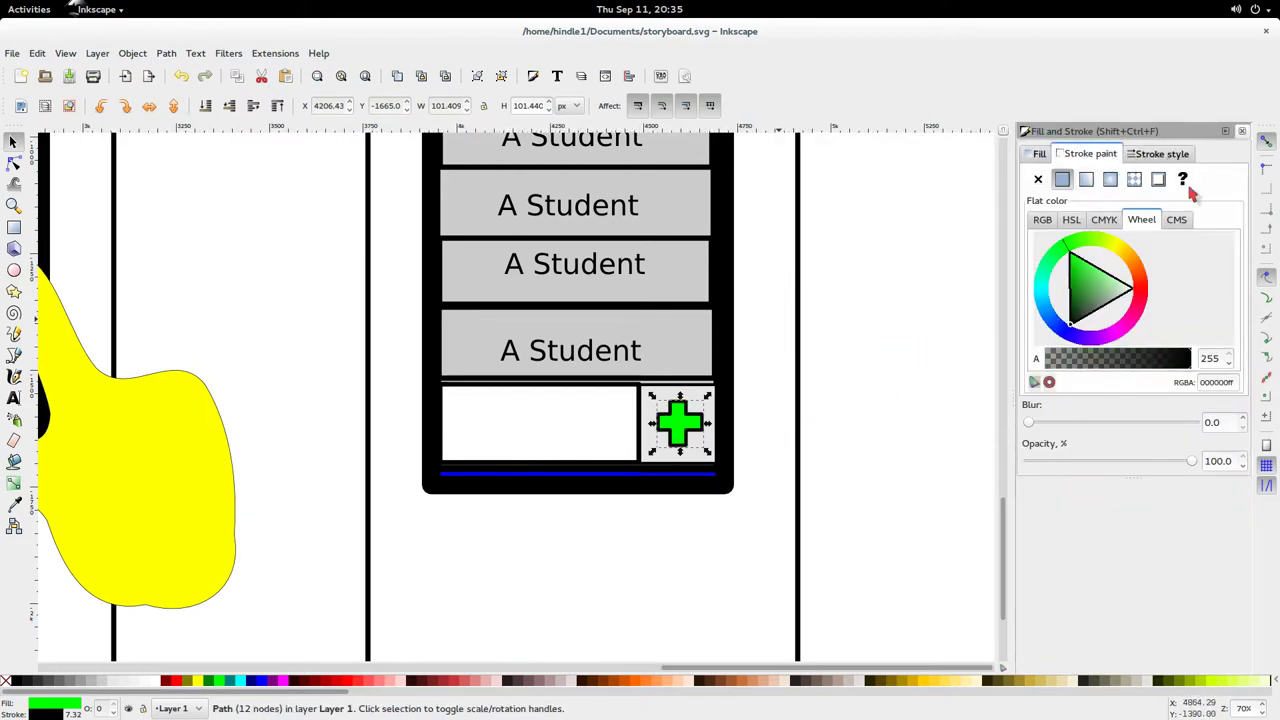
pyautogui.click(1241, 131)
pyautogui.click(897, 263)
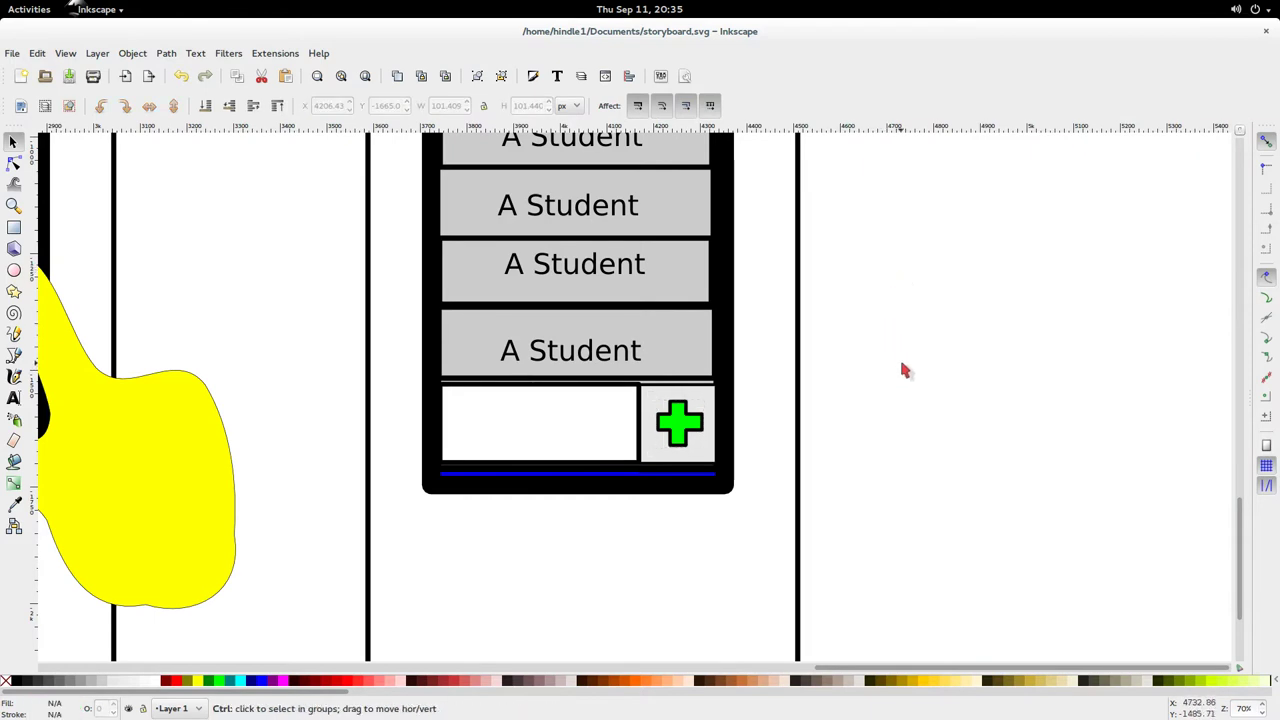
# Write the text "Add Student here" in the white input box beside the plus sign
pyautogui.keyDown('ctrl'); pyautogui.scroll(-2, 899, 356); pyautogui.keyUp('ctrl')
pyautogui.moveTo(935, 283); pyautogui.dragTo(999, 341)
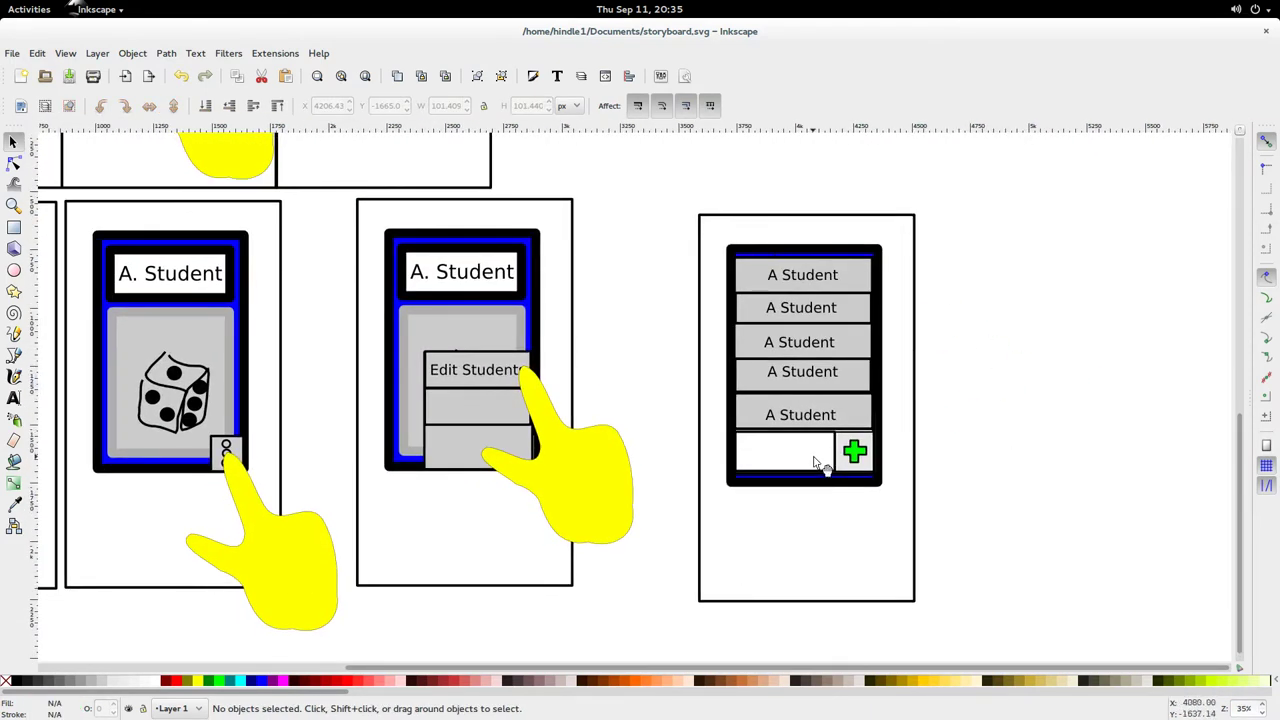
pyautogui.press('t')
pyautogui.click(750, 453)
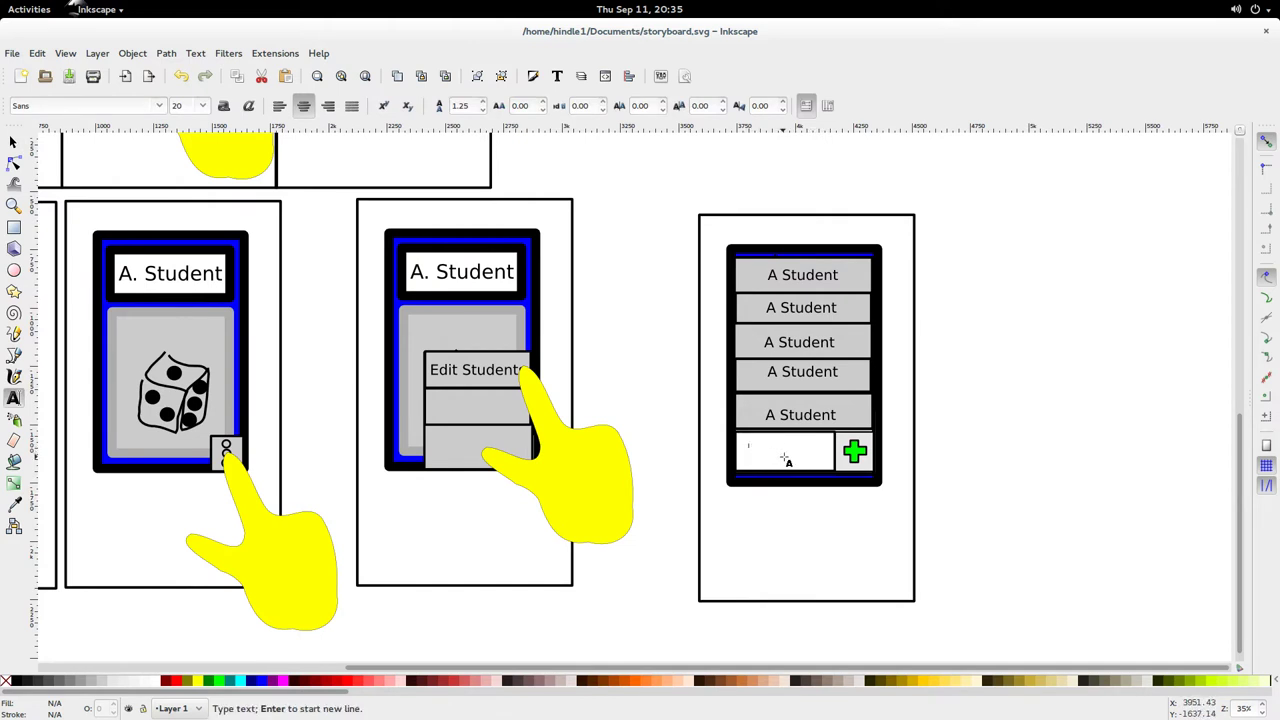
pyautogui.write('ad')
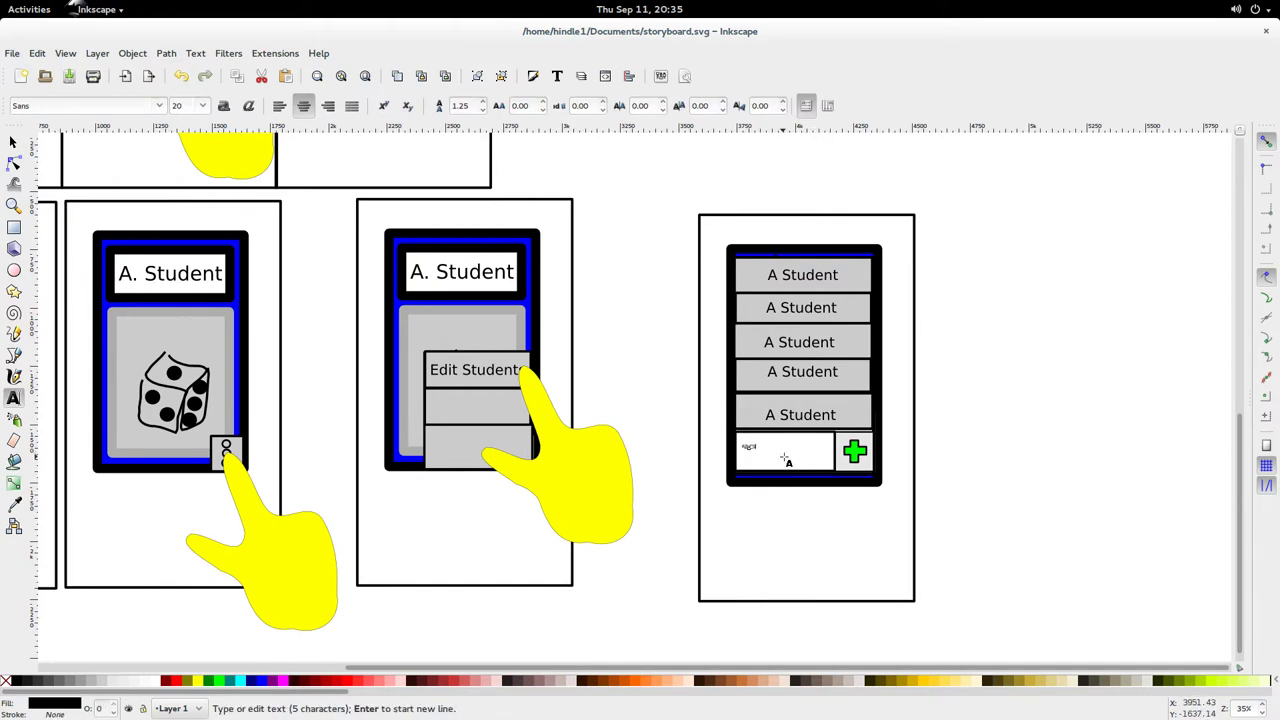
pyautogui.write('d A Stude')
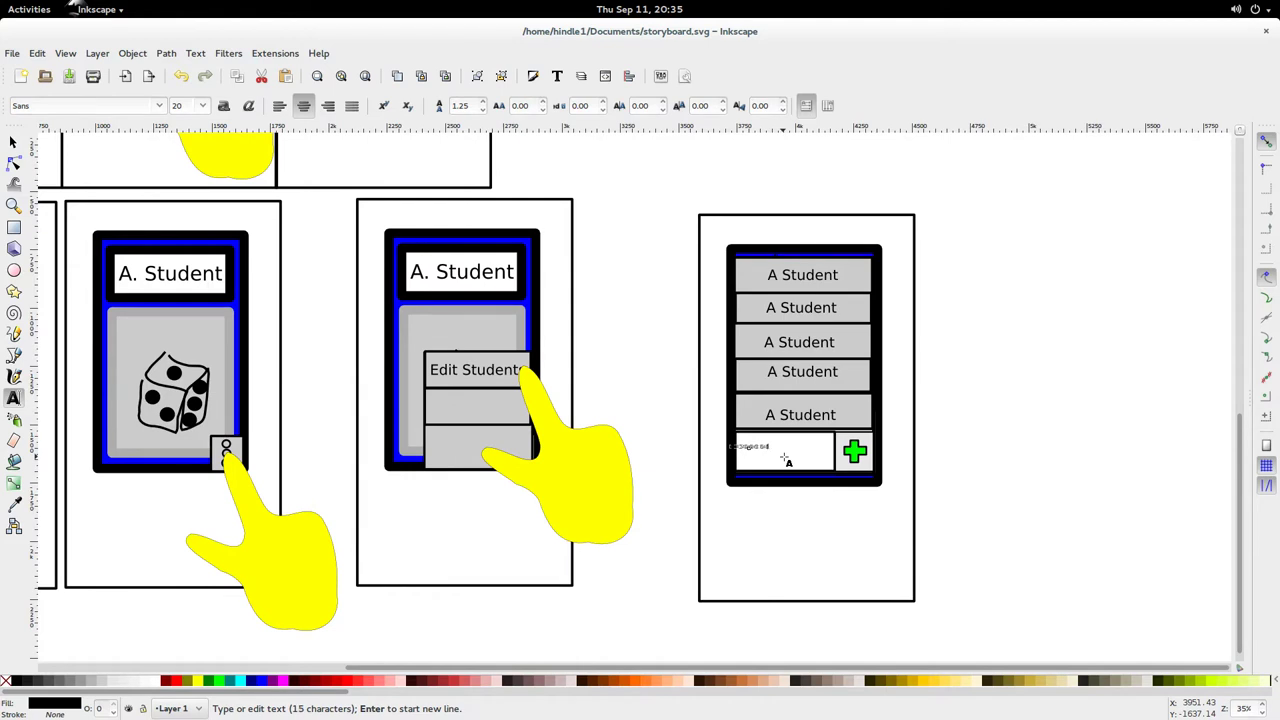
pyautogui.press('Escape')
# Enlarge the "Add Student here" text to about 366 by 81 px to fill the white input box
pyautogui.press('s')
pyautogui.click(764, 448)
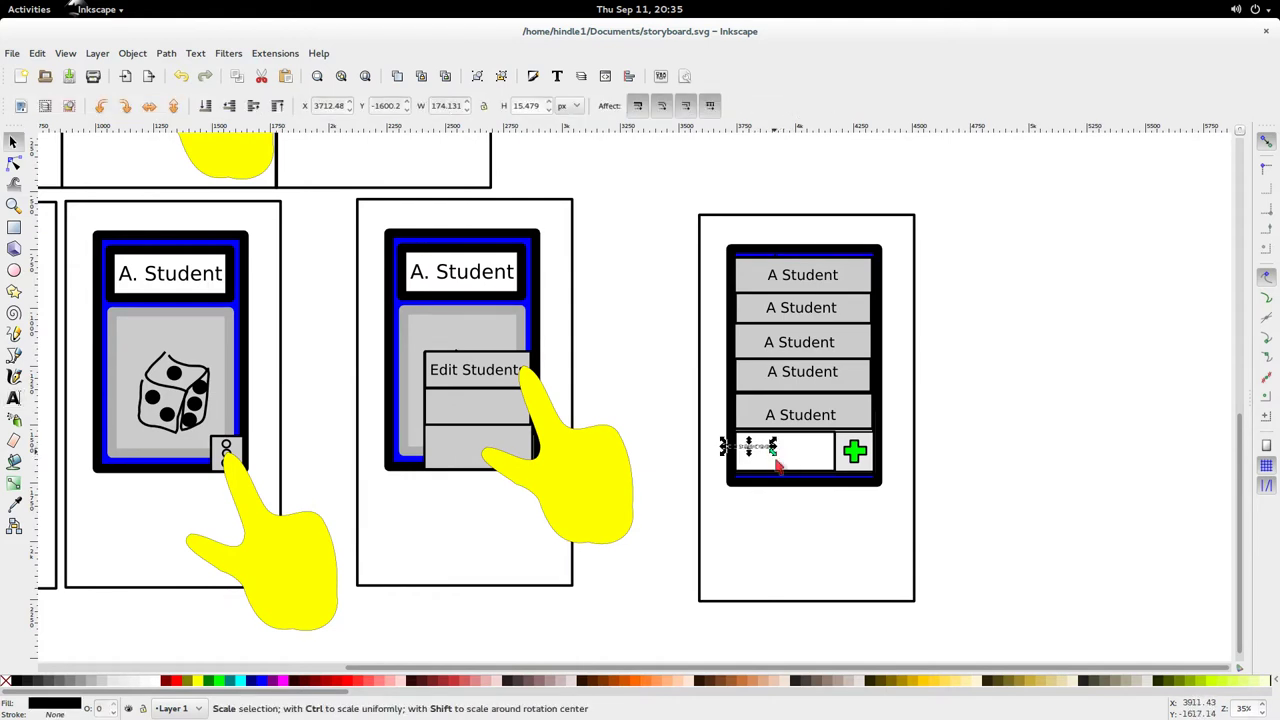
pyautogui.moveTo(777, 463)
pyautogui.mouseDown()
pyautogui.moveTo(790, 476)
pyautogui.moveTo(788, 447)
pyautogui.moveTo(833, 477)
pyautogui.moveTo(788, 480)
pyautogui.mouseUp()
pyautogui.click(997, 414)
pyautogui.moveTo(1004, 406); pyautogui.dragTo(919, 377)
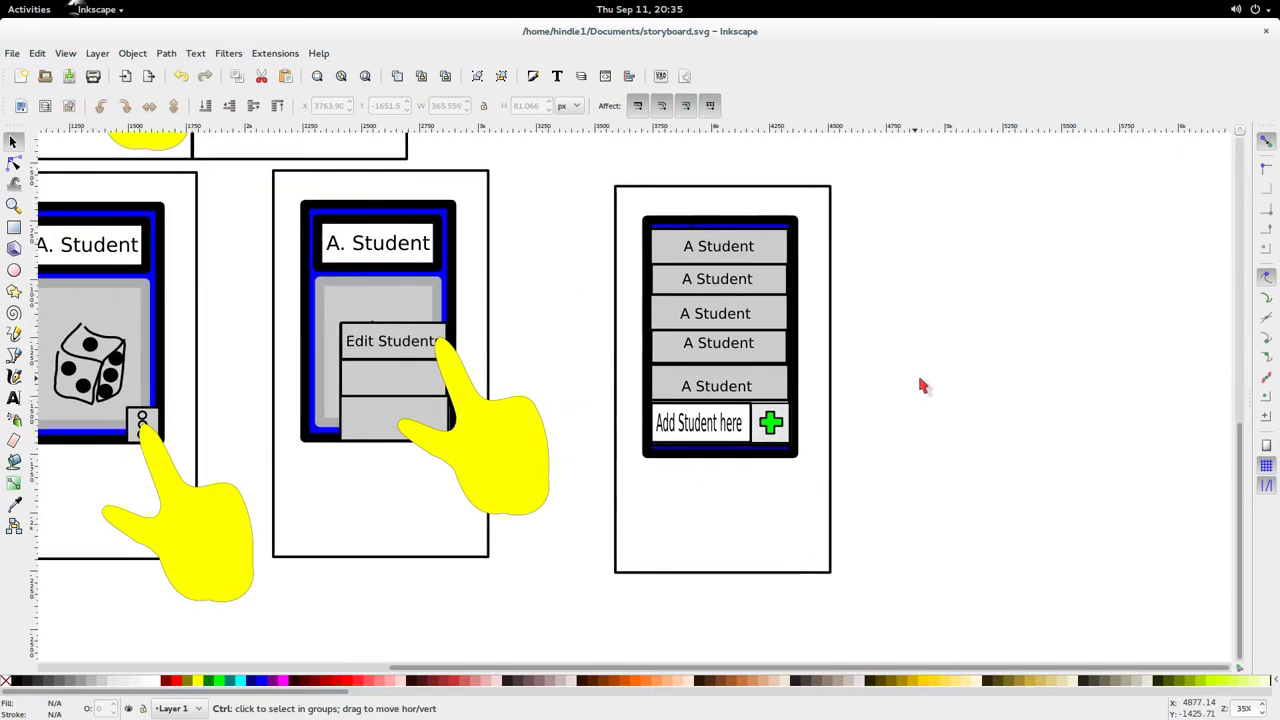
# Duplicate the whole student list frame and place the copy directly to the right of the original
pyautogui.moveTo(810, 380); pyautogui.dragTo(650, 376)
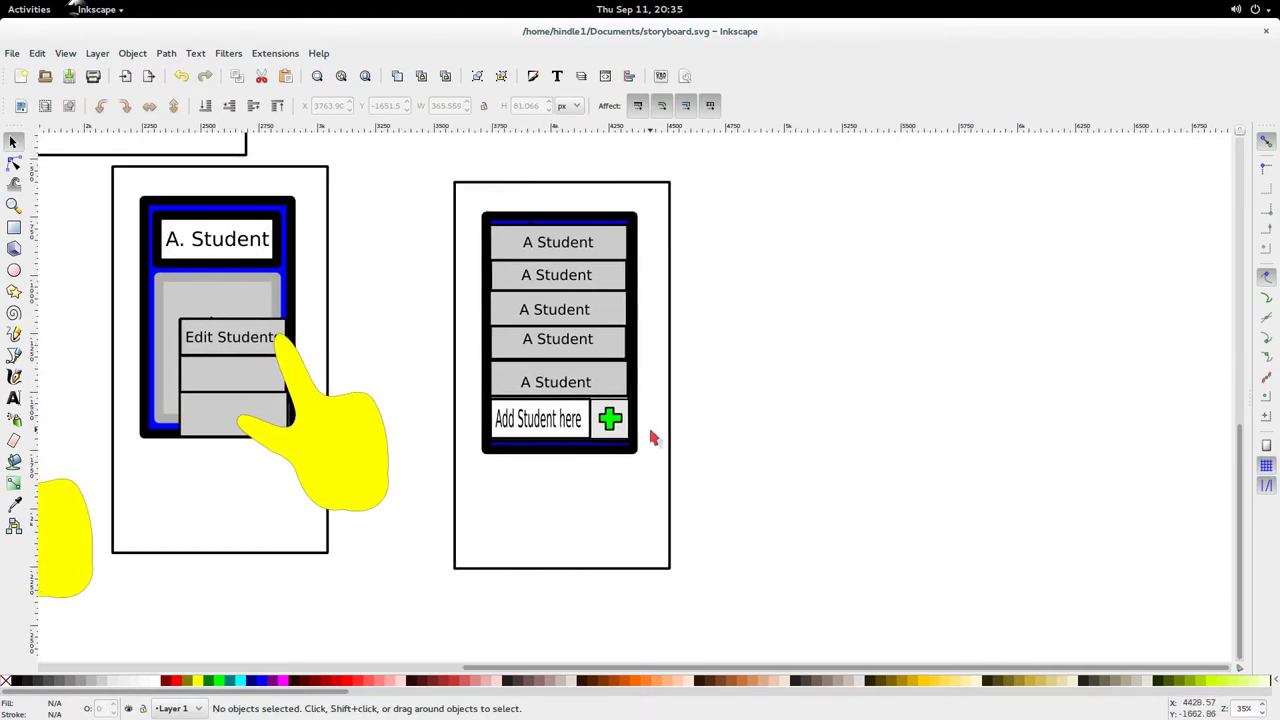
pyautogui.moveTo(712, 602); pyautogui.dragTo(420, 163)
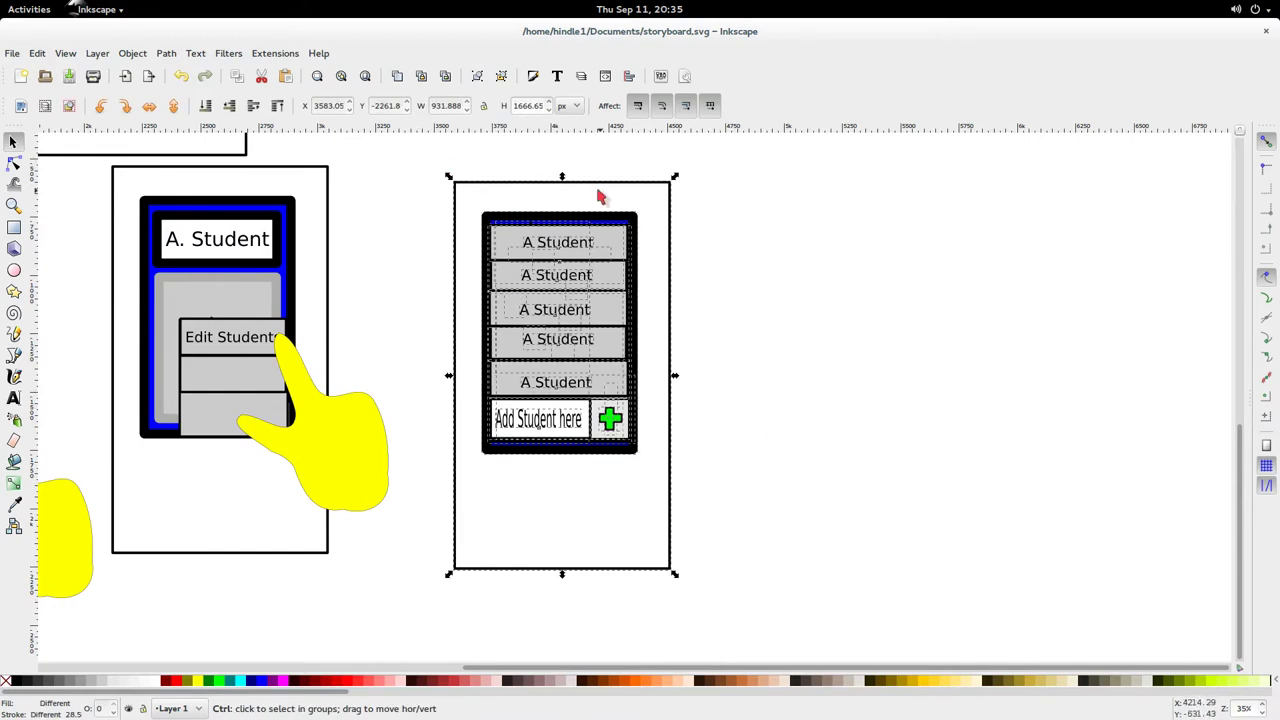
pyautogui.moveTo(565, 203); pyautogui.dragTo(791, 209)
pyautogui.moveTo(427, 158); pyautogui.dragTo(780, 589)
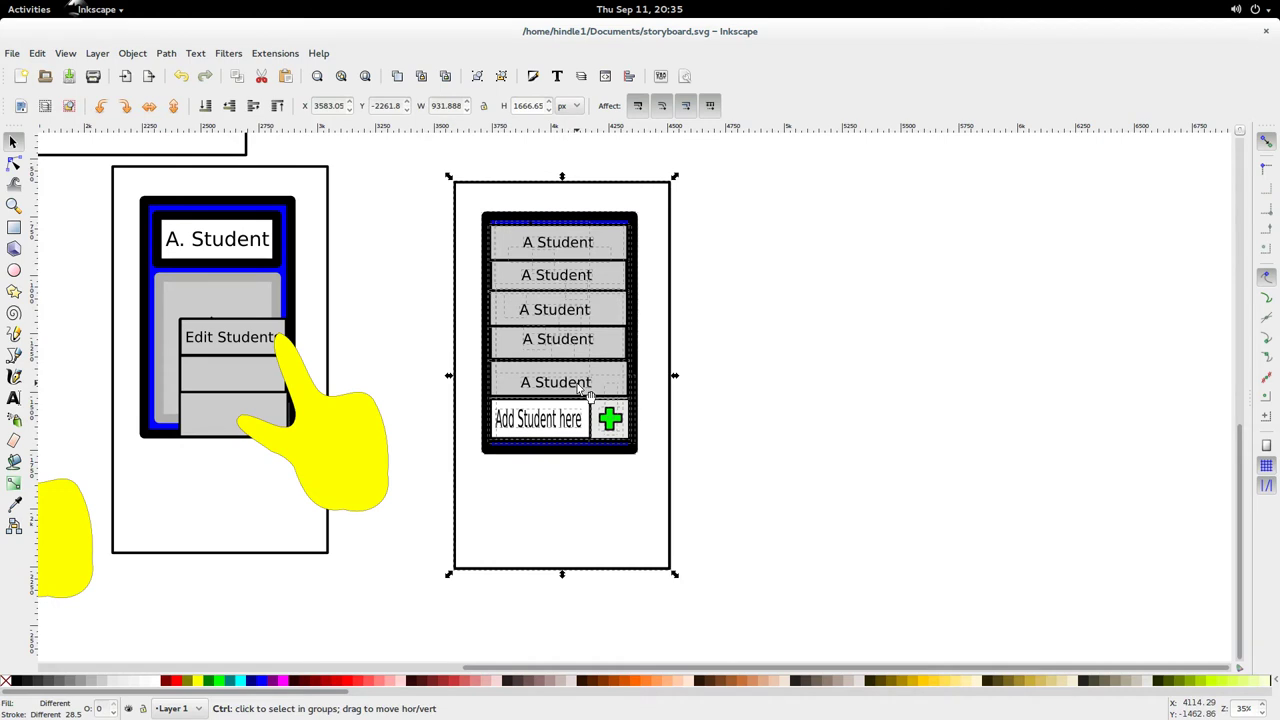
pyautogui.hotkey('ctrl', 'd')
pyautogui.moveTo(565, 362); pyautogui.dragTo(792, 361)
pyautogui.click(1029, 363)
# Replace the "Add Student here" text in the duplicated frame with "Another Student"
pyautogui.click(795, 425)
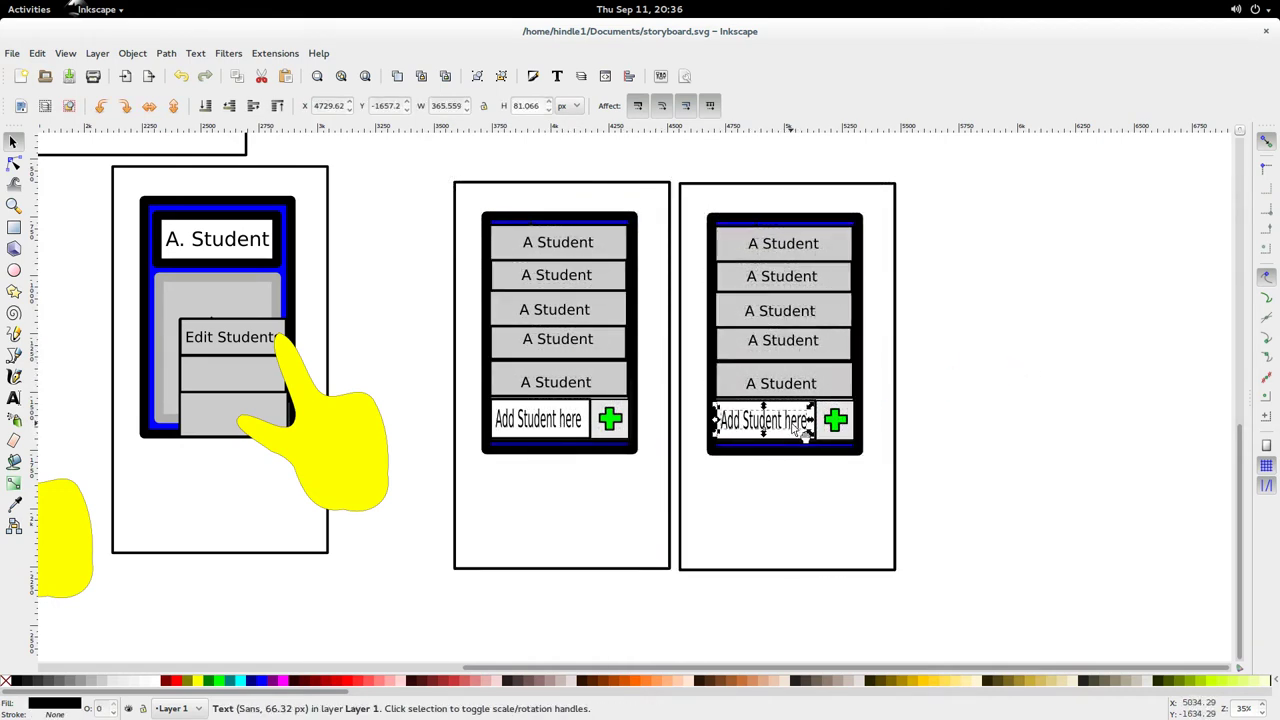
pyautogui.press('t')
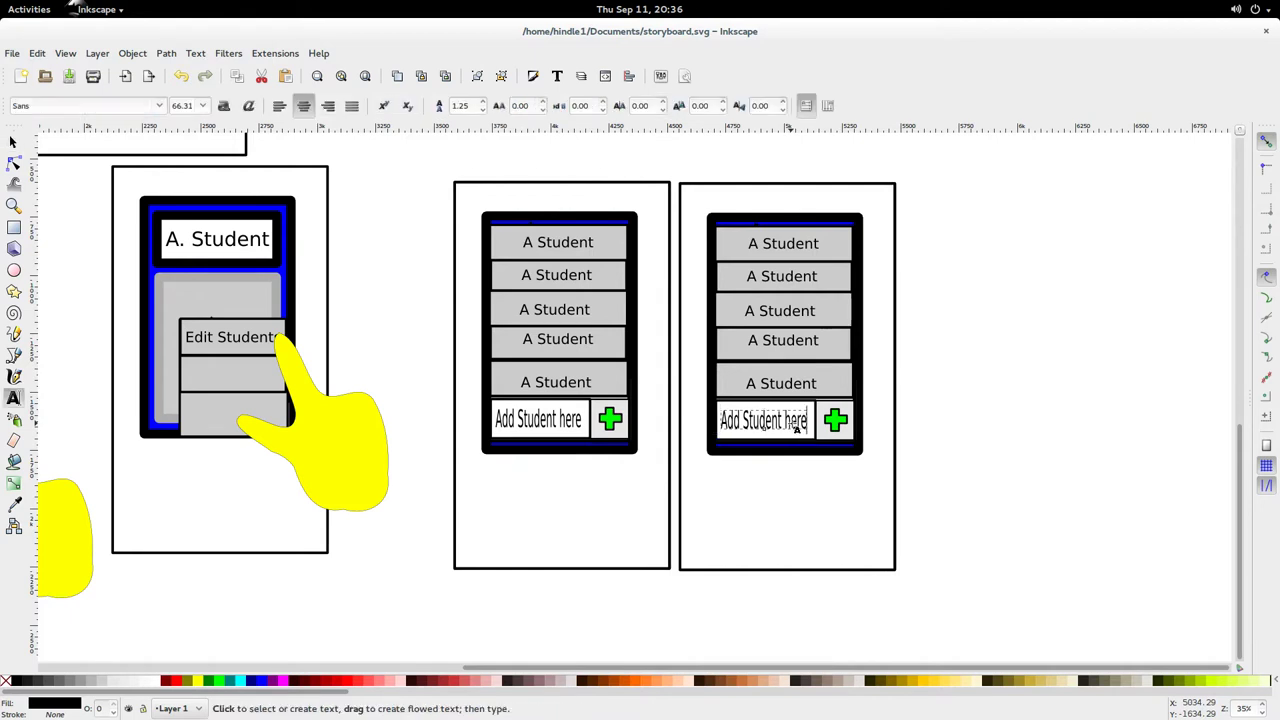
pyautogui.click(797, 427)
pyautogui.hotkey('ctrl', 'a')
pyautogui.write('Another Student')
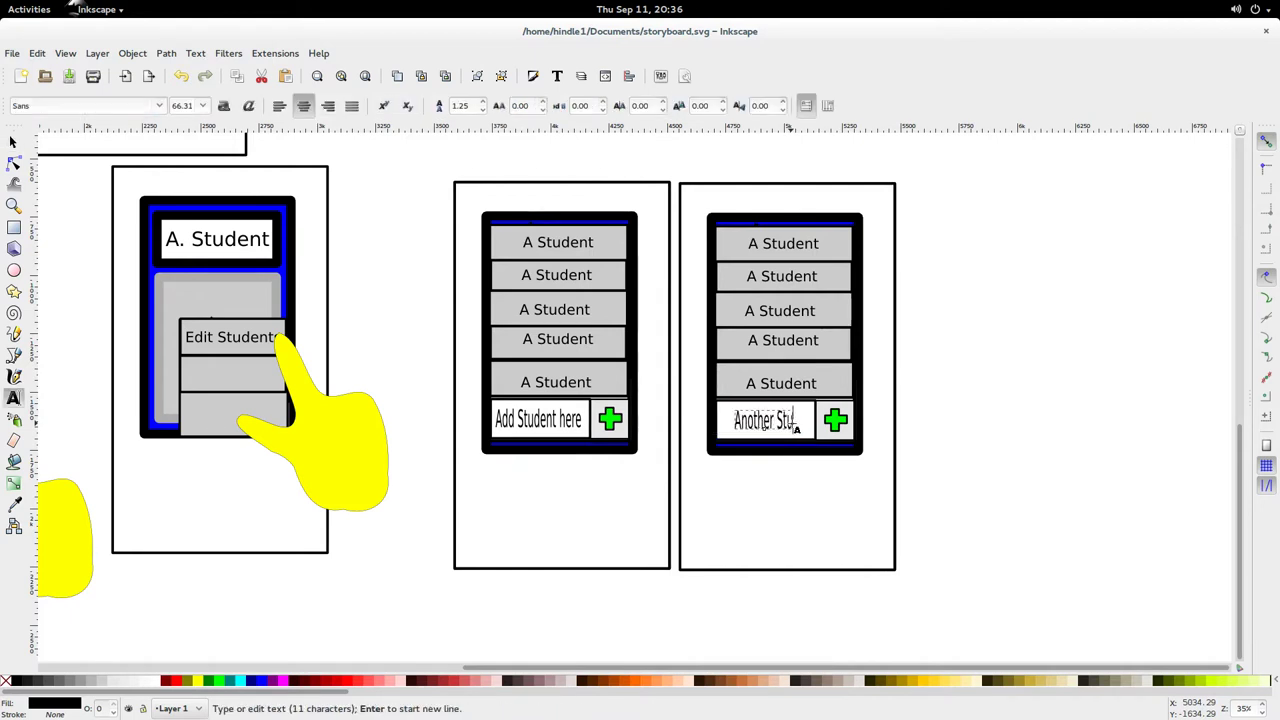
pyautogui.press('Escape')
pyautogui.press('s')
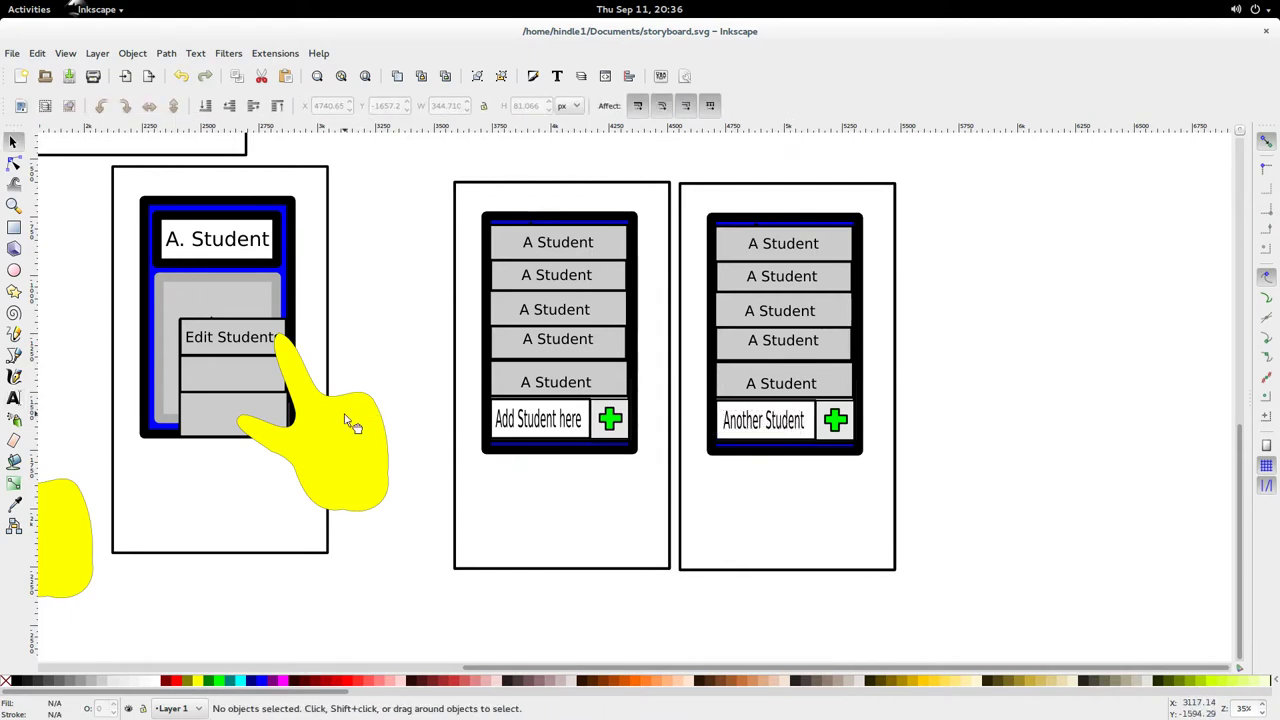
# Duplicate the yellow hand and place the copy with its finger on the duplicated frame's plus sign
pyautogui.click(346, 421)
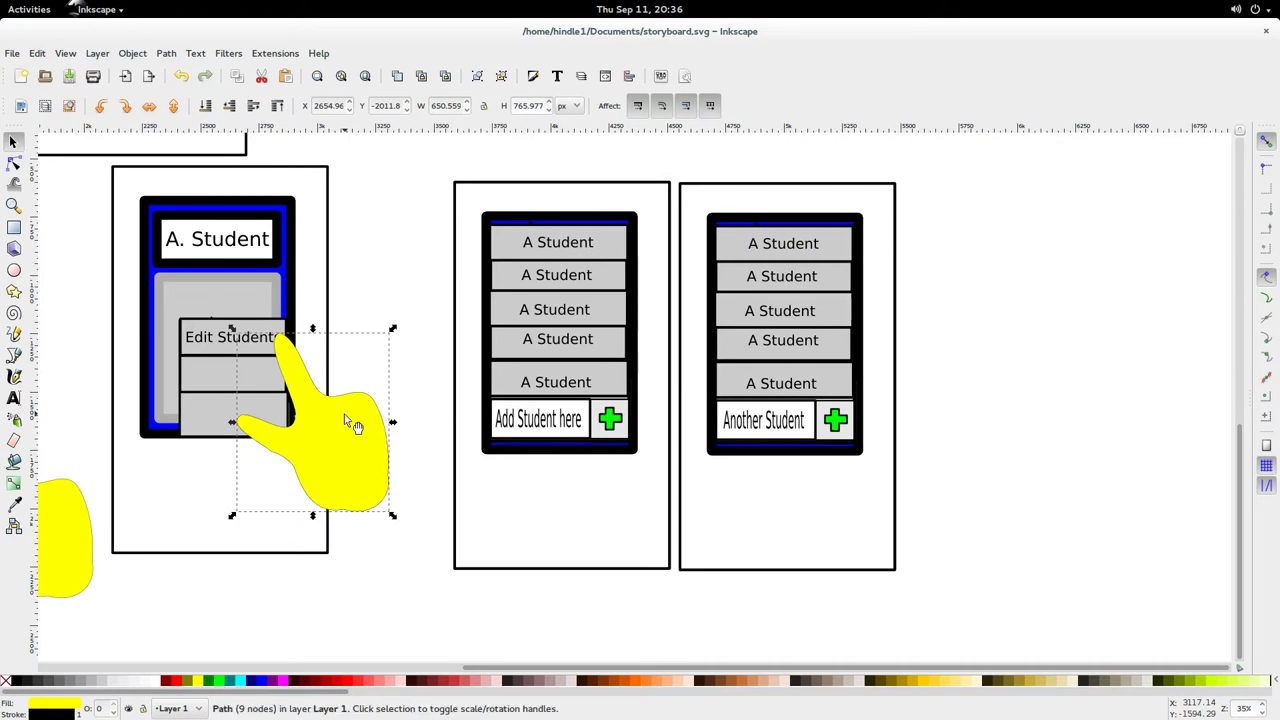
pyautogui.hotkey('ctrl', 'd')
pyautogui.moveTo(344, 425); pyautogui.dragTo(902, 508)
pyautogui.click(1026, 396)
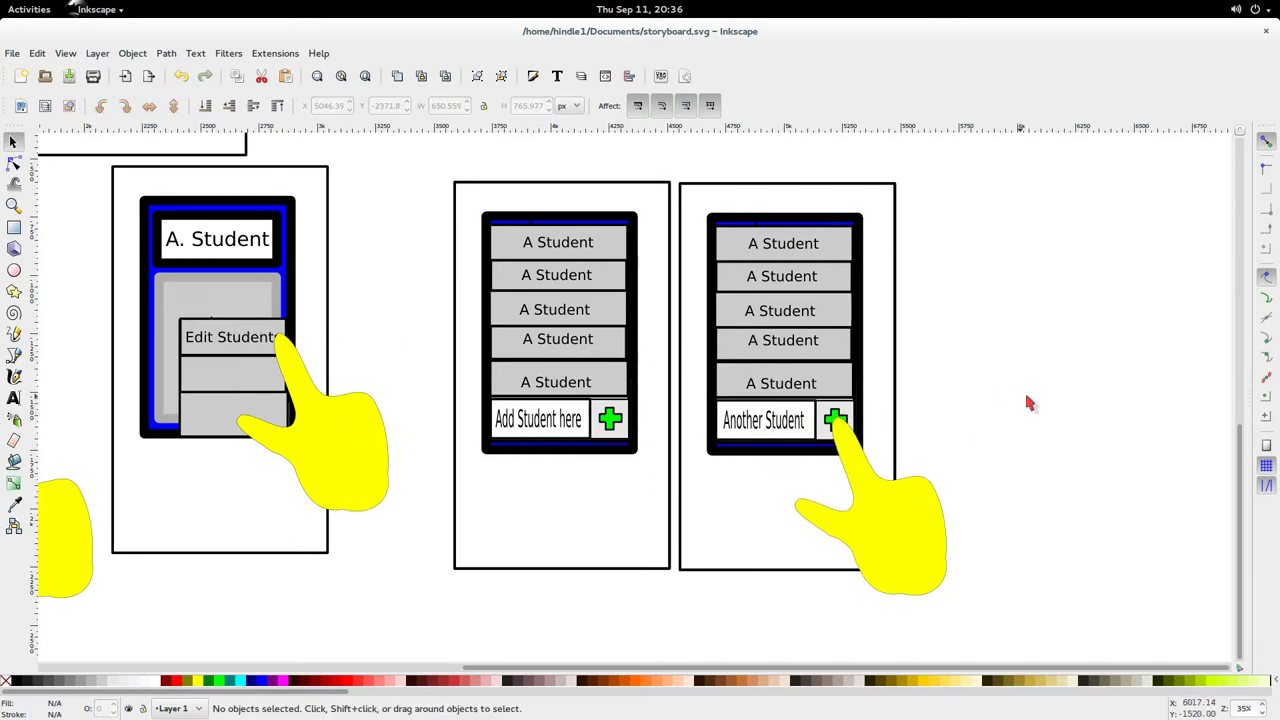
# Duplicate the "Another Student" frame together with its yellow hand and place the copy to the right, leaving a gap
pyautogui.moveTo(1026, 396); pyautogui.dragTo(903, 401)
pyautogui.hscroll(4, 896, 401)
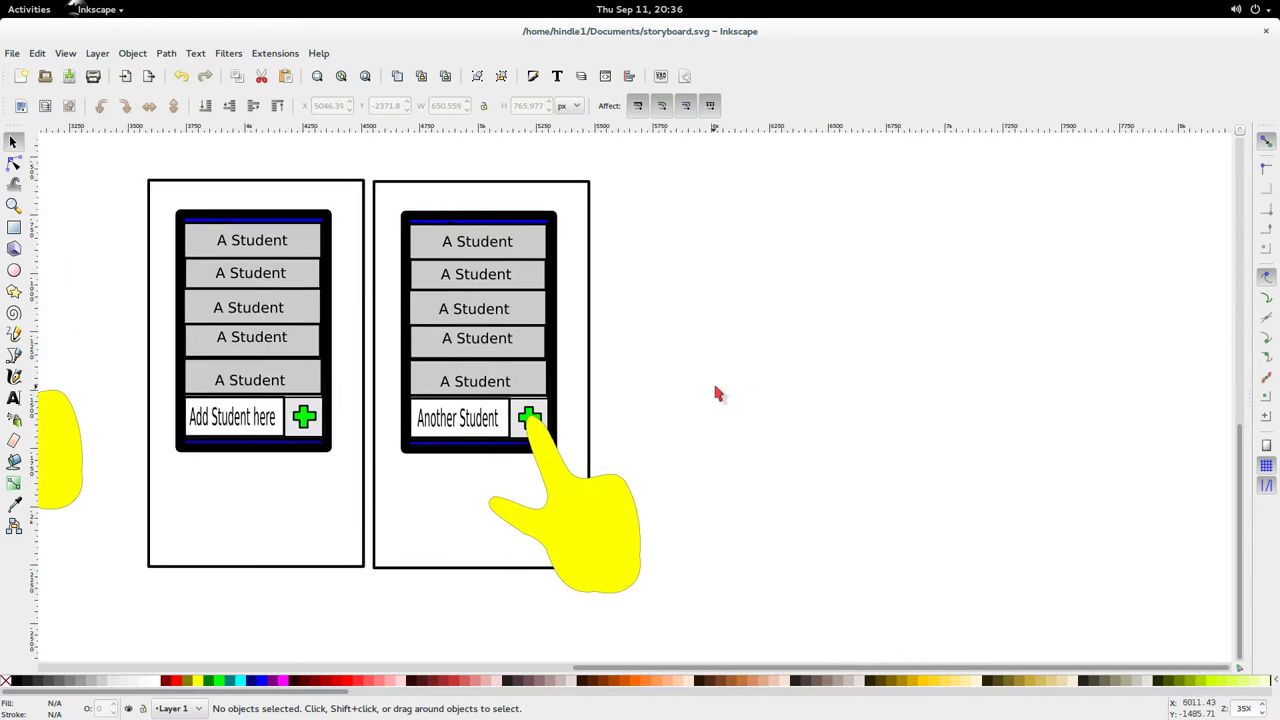
pyautogui.moveTo(703, 639); pyautogui.dragTo(365, 177)
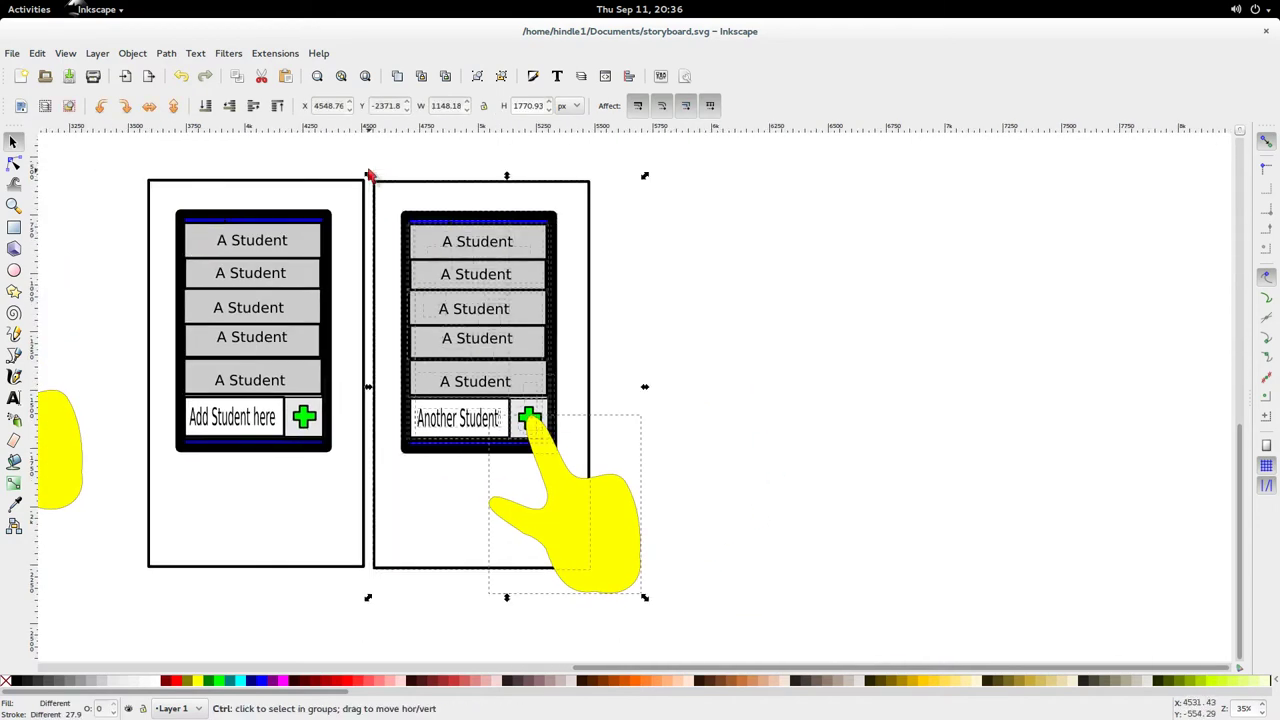
pyautogui.hotkey('ctrl', 'c')
pyautogui.hotkey('ctrl', 'v')
pyautogui.moveTo(550, 230); pyautogui.dragTo(741, 398)
pyautogui.click(965, 347)
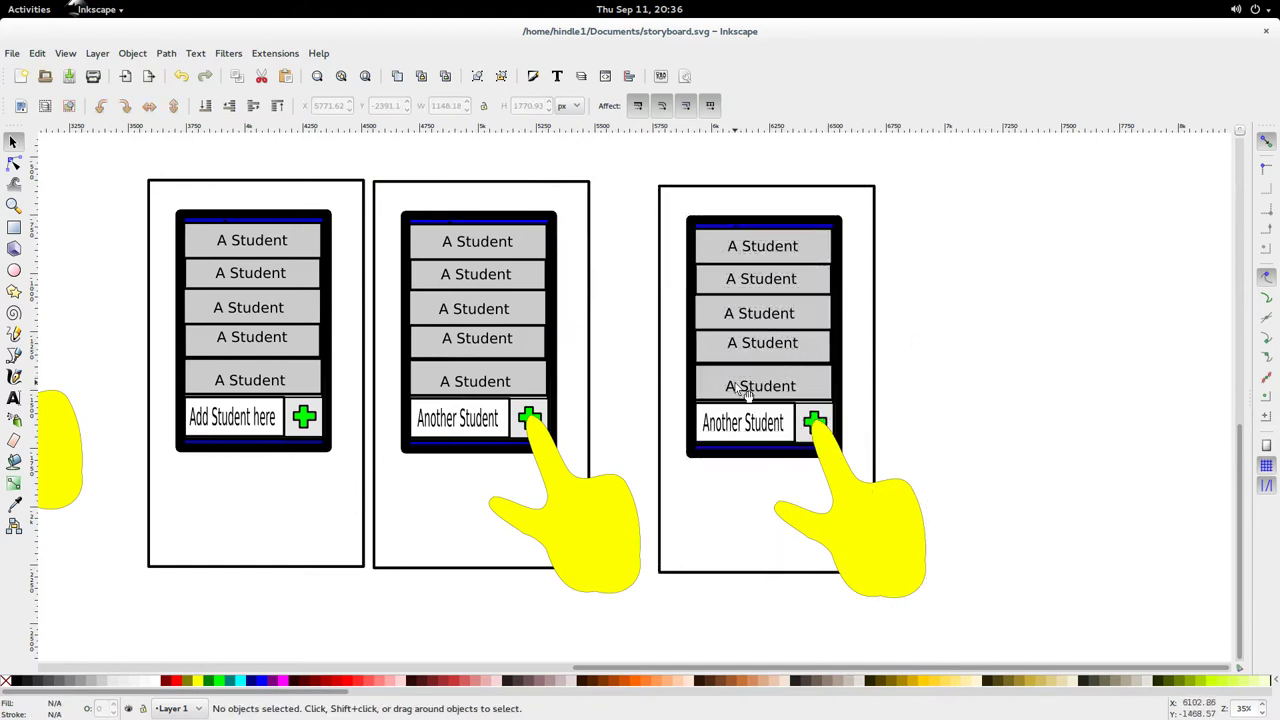
# Replace the fifth "A Student" entry in the new frame's list with "Another Student" and nudge the text slightly upward within its row
pyautogui.click(737, 387)
pyautogui.press('t')
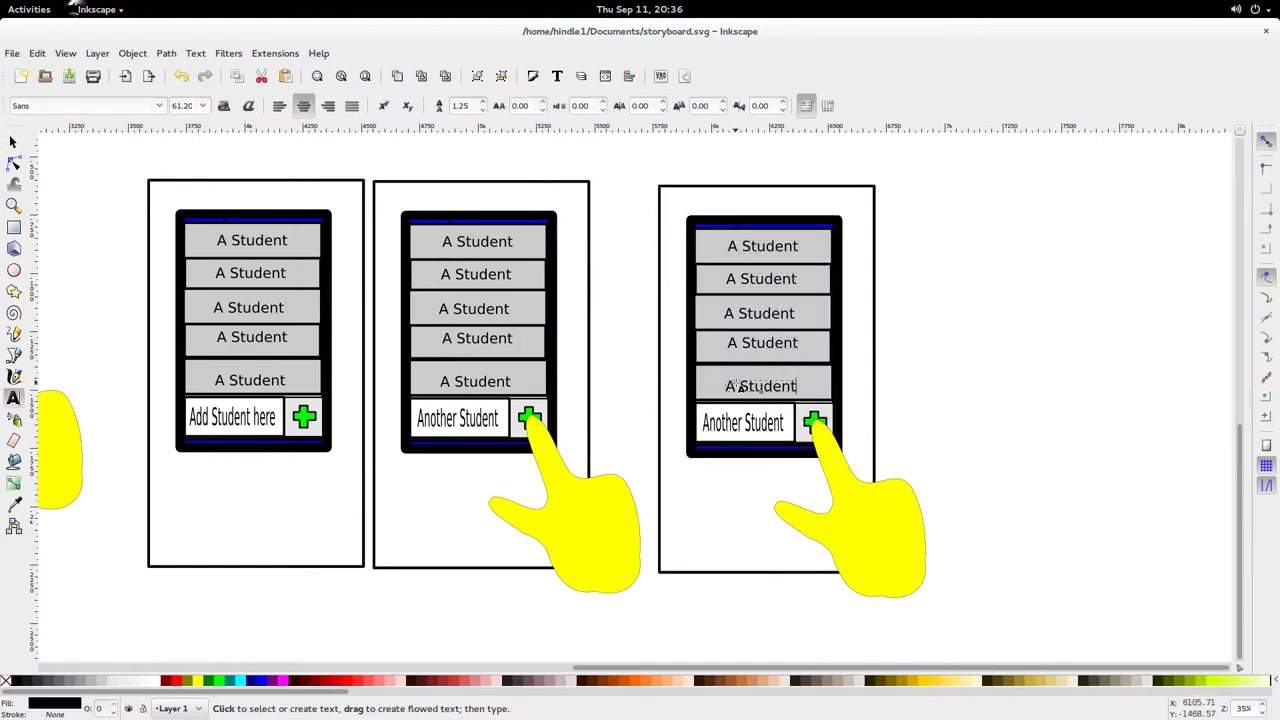
pyautogui.doubleClick(740, 386)
pyautogui.press('BackSpace')
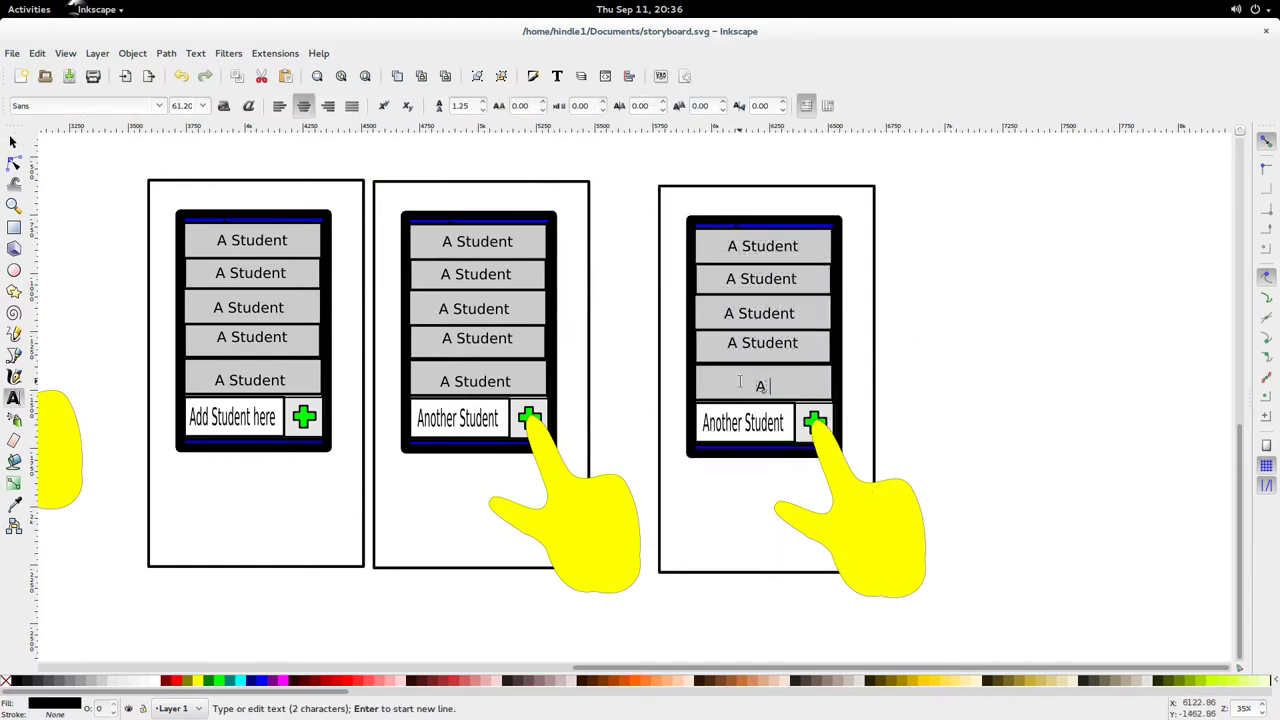
pyautogui.write('nother Student')
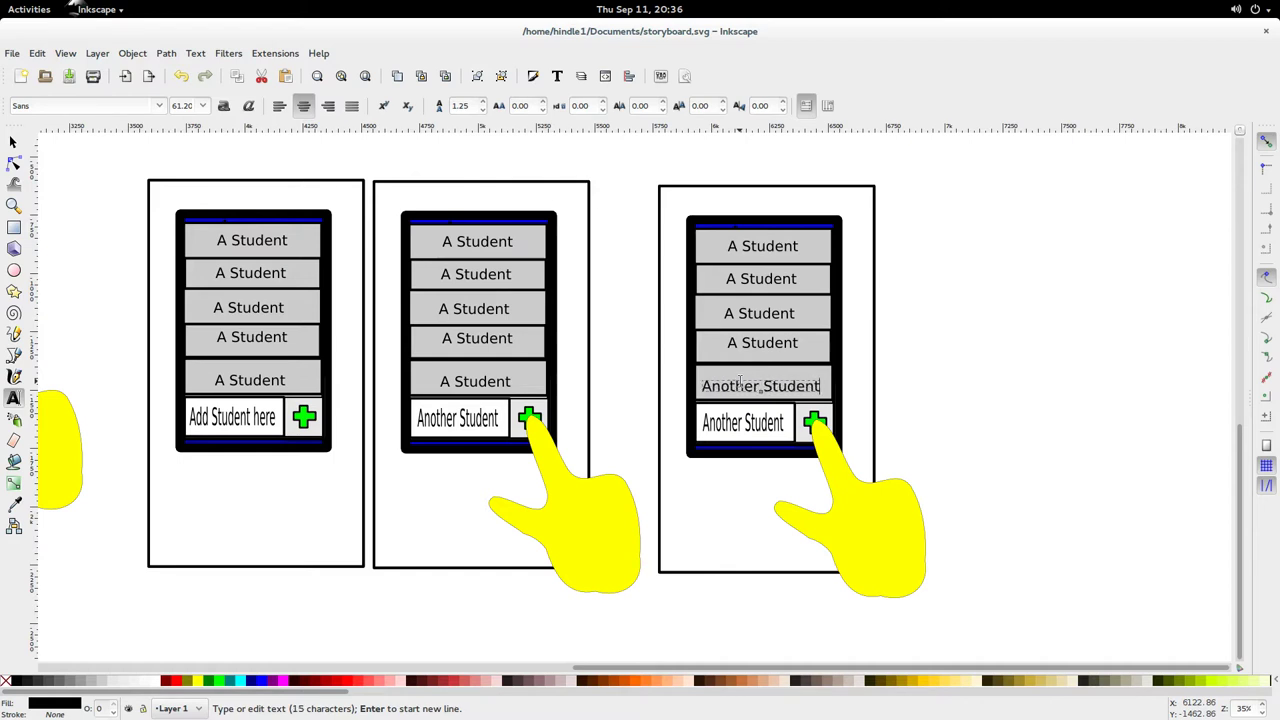
pyautogui.press('Escape')
pyautogui.press('F1')
pyautogui.moveTo(760, 392); pyautogui.dragTo(761, 390)
# Delete the "Another Student" text from the new frame's white input box and remove that frame's yellow hand
pyautogui.click(763, 432)
pyautogui.press('Delete')
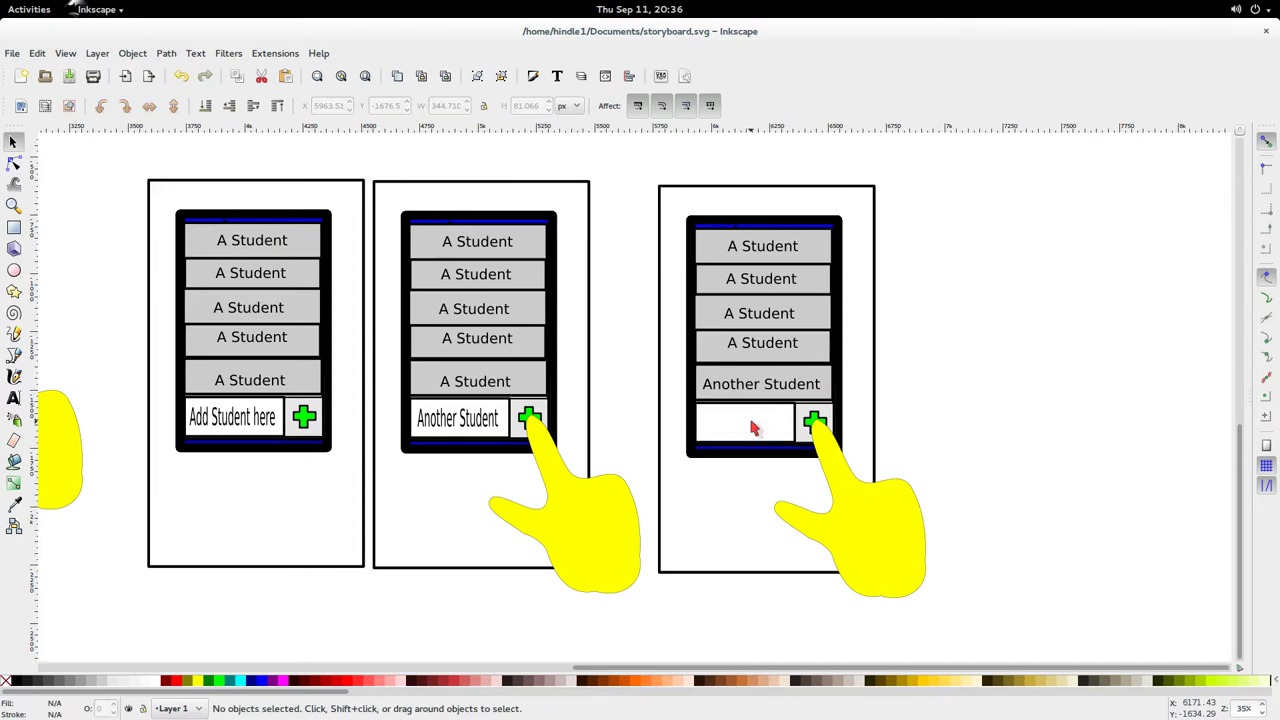
pyautogui.click(904, 516)
pyautogui.press('Delete')
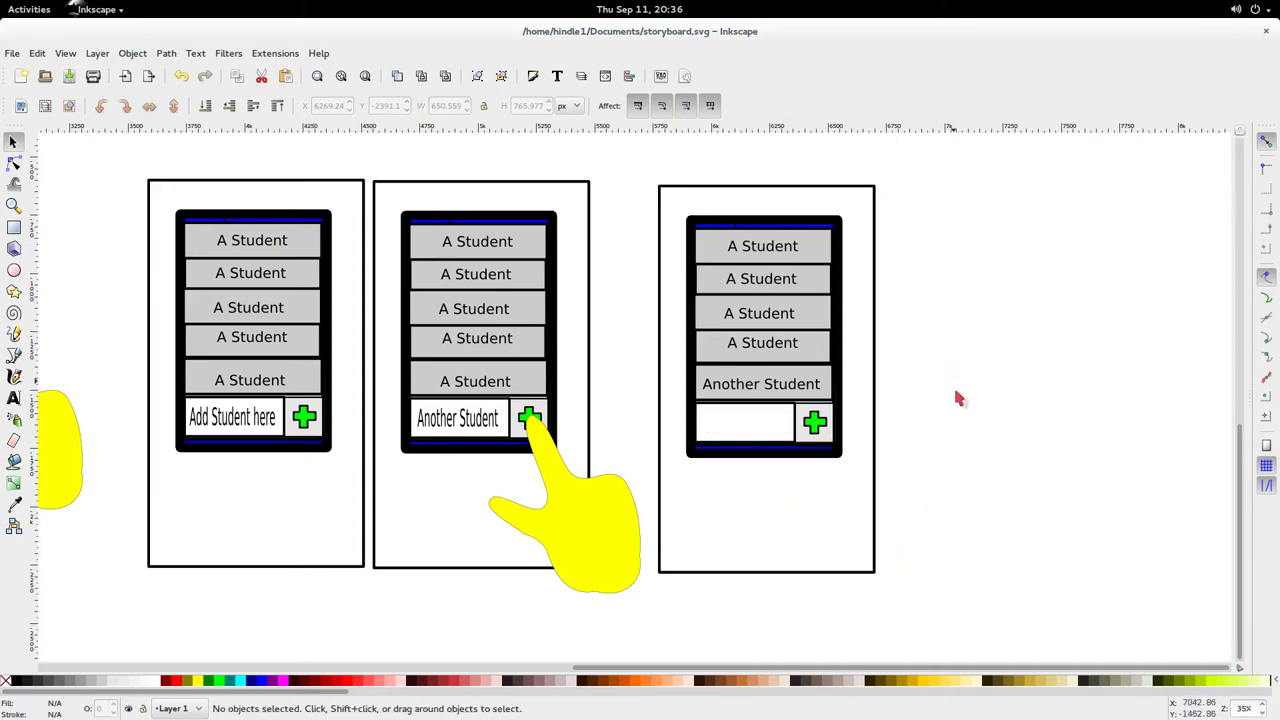
# Select the whole new student list frame with all the objects inside it
pyautogui.scroll(2, 957, 400)
pyautogui.keyDown('ctrl'); pyautogui.scroll(-2, 957, 405); pyautogui.keyUp('ctrl')
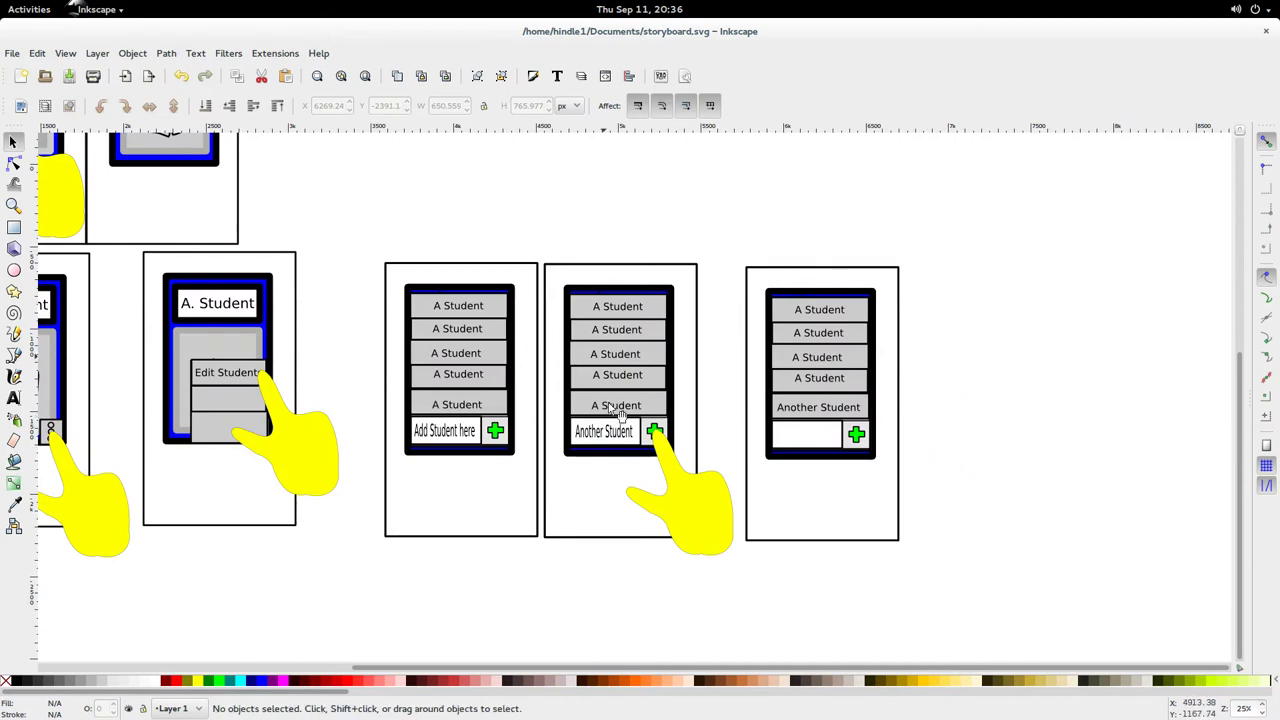
pyautogui.moveTo(973, 578); pyautogui.dragTo(727, 256)
pyautogui.click(950, 575)
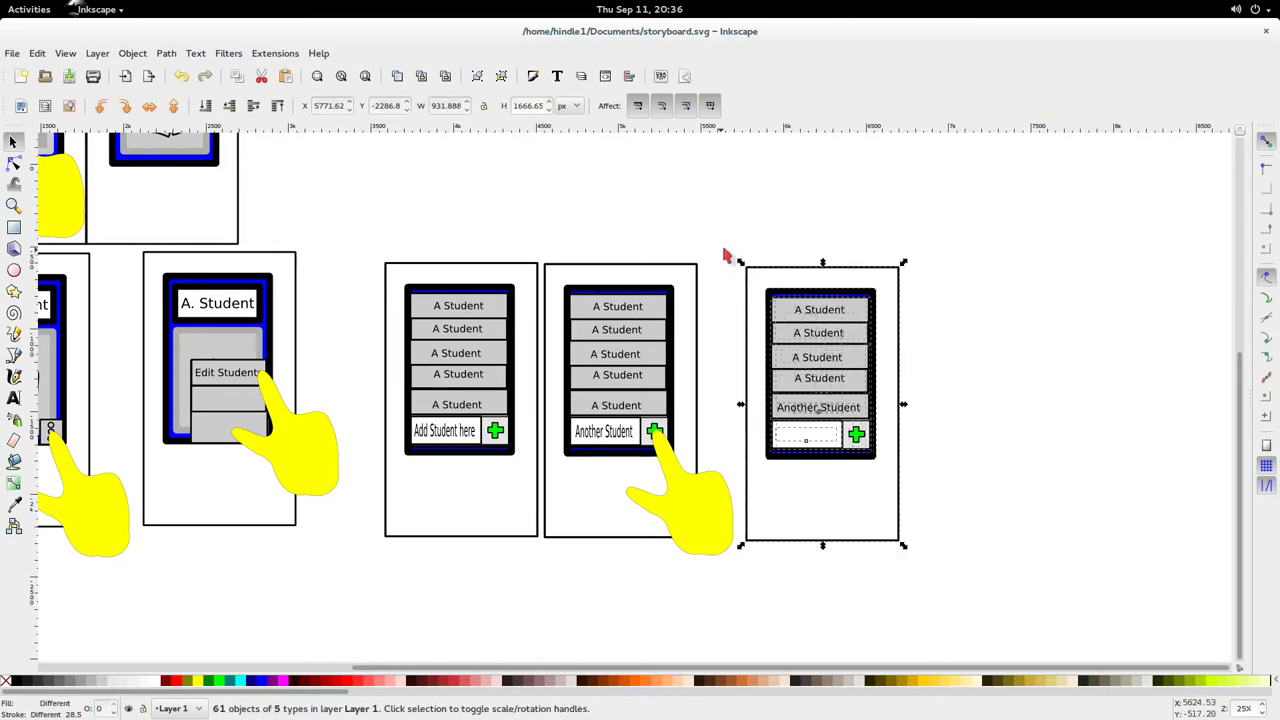
# Draw a freehand curved back arrow, about 484 × 304 px, below the rightmost phone with the Calligraphy tool and fill it black
pyautogui.click(957, 251)
pyautogui.scroll(4, 915, 512)
pyautogui.scroll(-6, 908, 517)
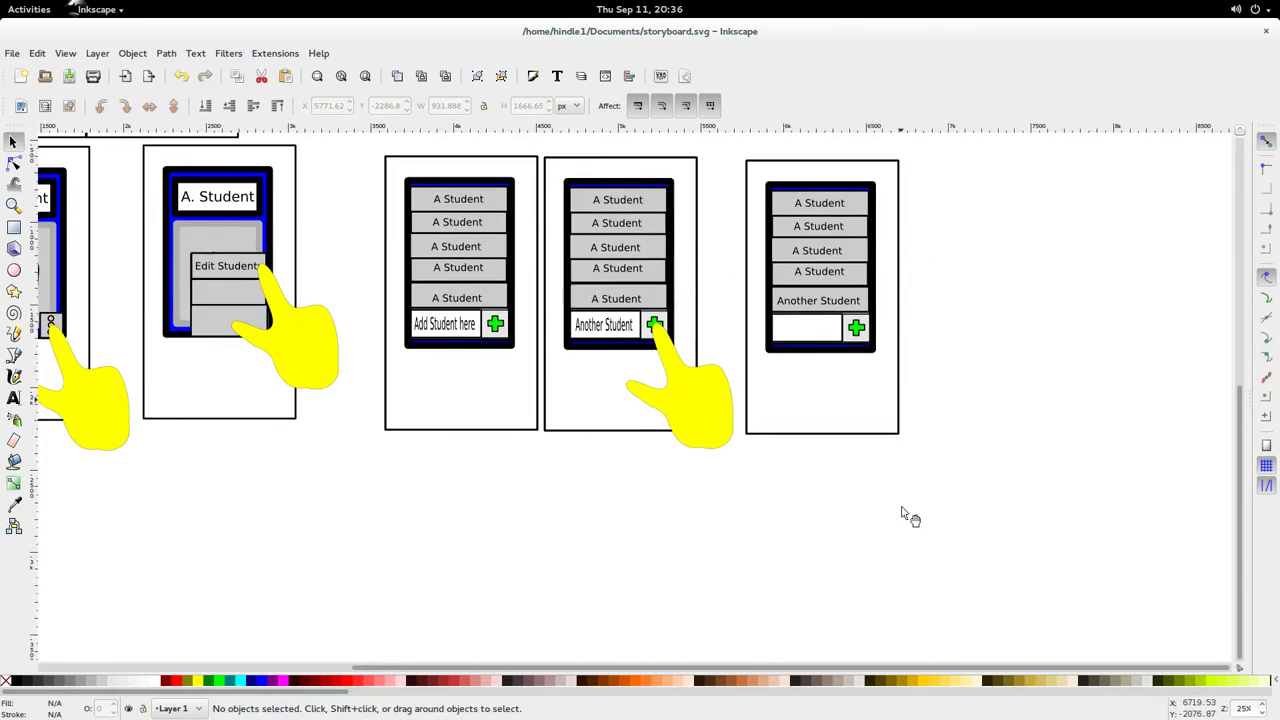
pyautogui.keyDown('ctrl'); pyautogui.scroll(2, 903, 514); pyautogui.keyUp('ctrl')
pyautogui.scroll(2, 895, 450)
pyautogui.scroll(3, 880, 377)
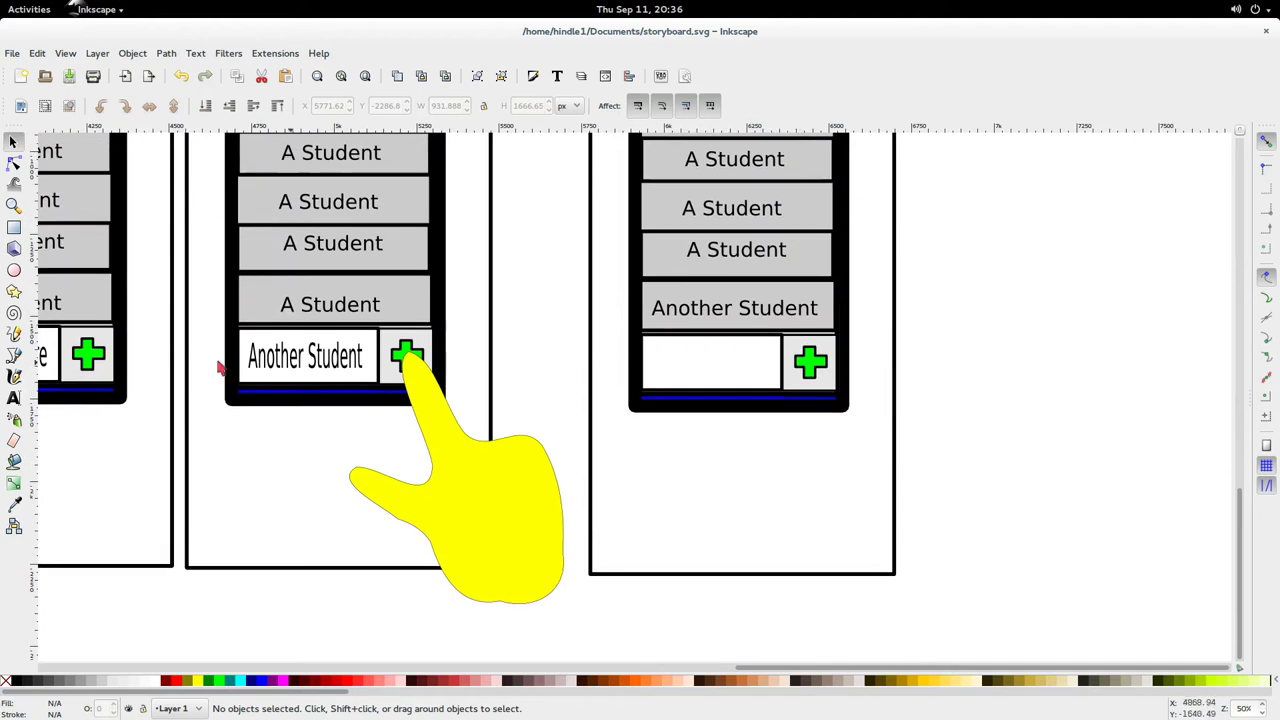
pyautogui.click(14, 376)
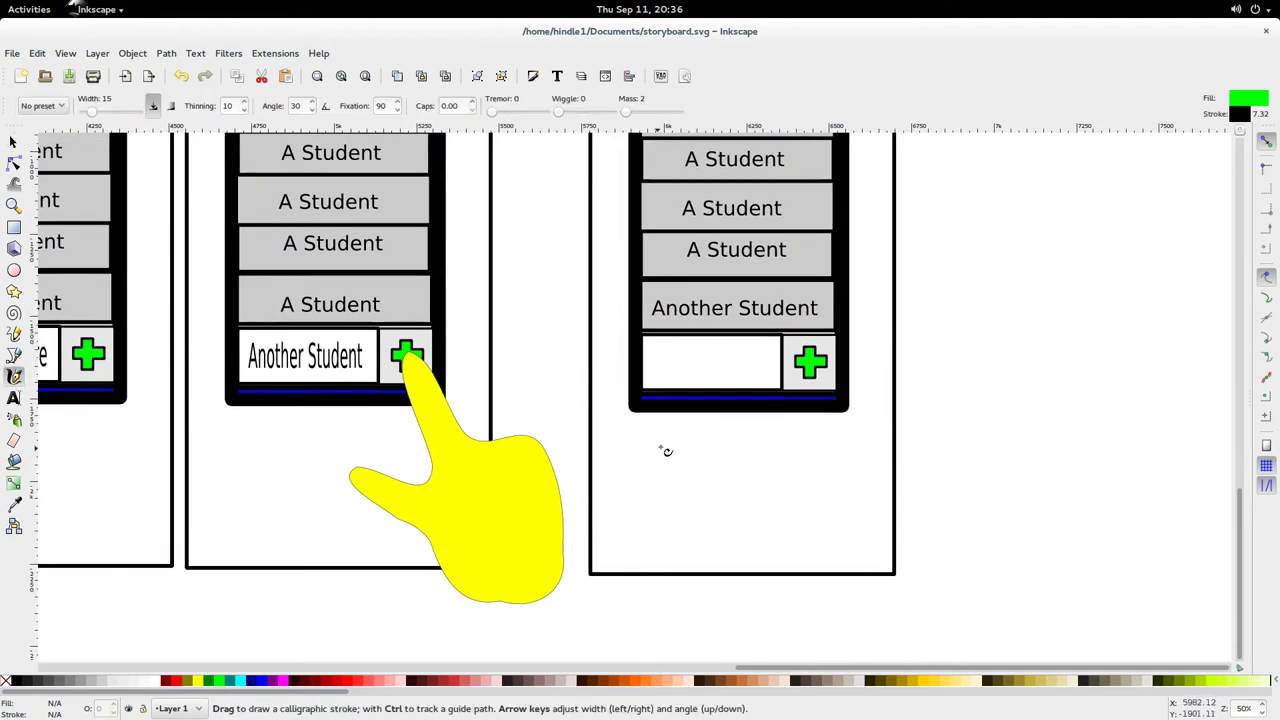
pyautogui.moveTo(672, 442)
pyautogui.mouseDown()
pyautogui.moveTo(638, 483)
pyautogui.moveTo(695, 494)
pyautogui.moveTo(652, 476)
pyautogui.moveTo(780, 464)
pyautogui.moveTo(650, 536)
pyautogui.mouseUp()
pyautogui.click(19, 681)
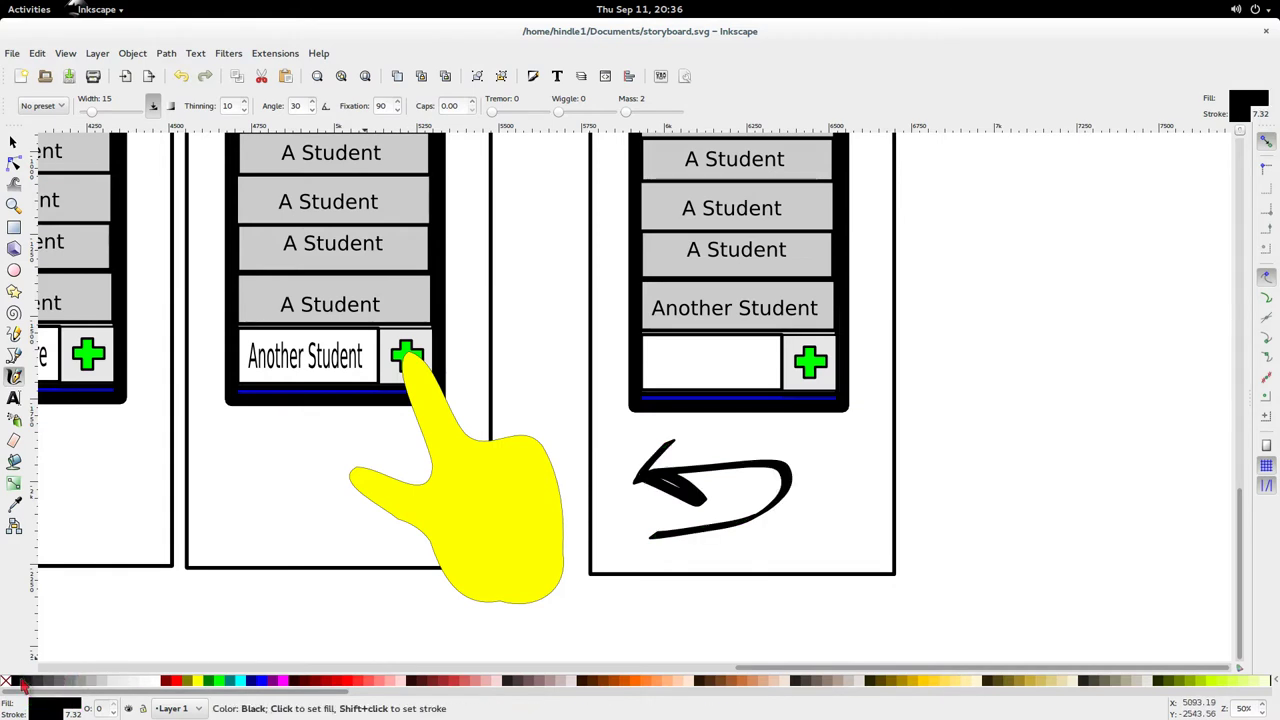
# Move the back arrow slightly right so it sits under the phone within the rightmost frame
pyautogui.press('Escape')
pyautogui.press('F1')
pyautogui.moveTo(710, 507); pyautogui.dragTo(754, 505)
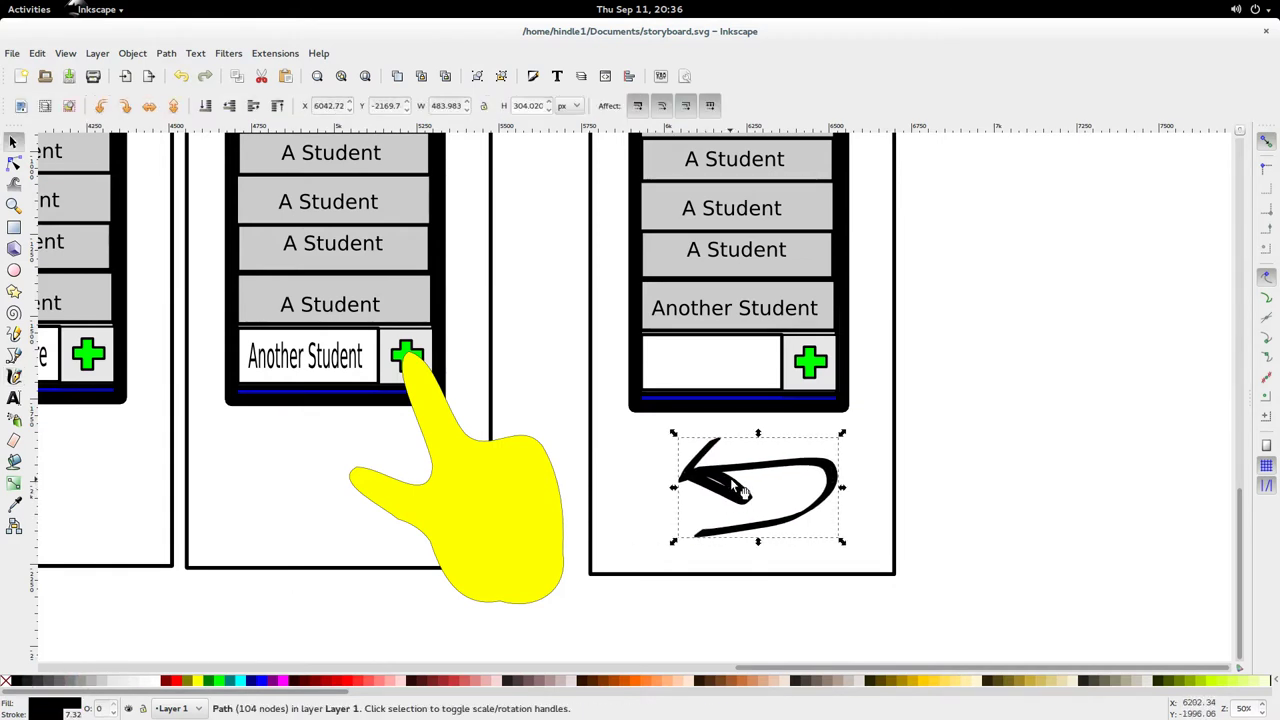
# Add the text "to leave" below the back arrow and enlarge it to about 439 px wide
pyautogui.press('F8')
pyautogui.click(700, 543)
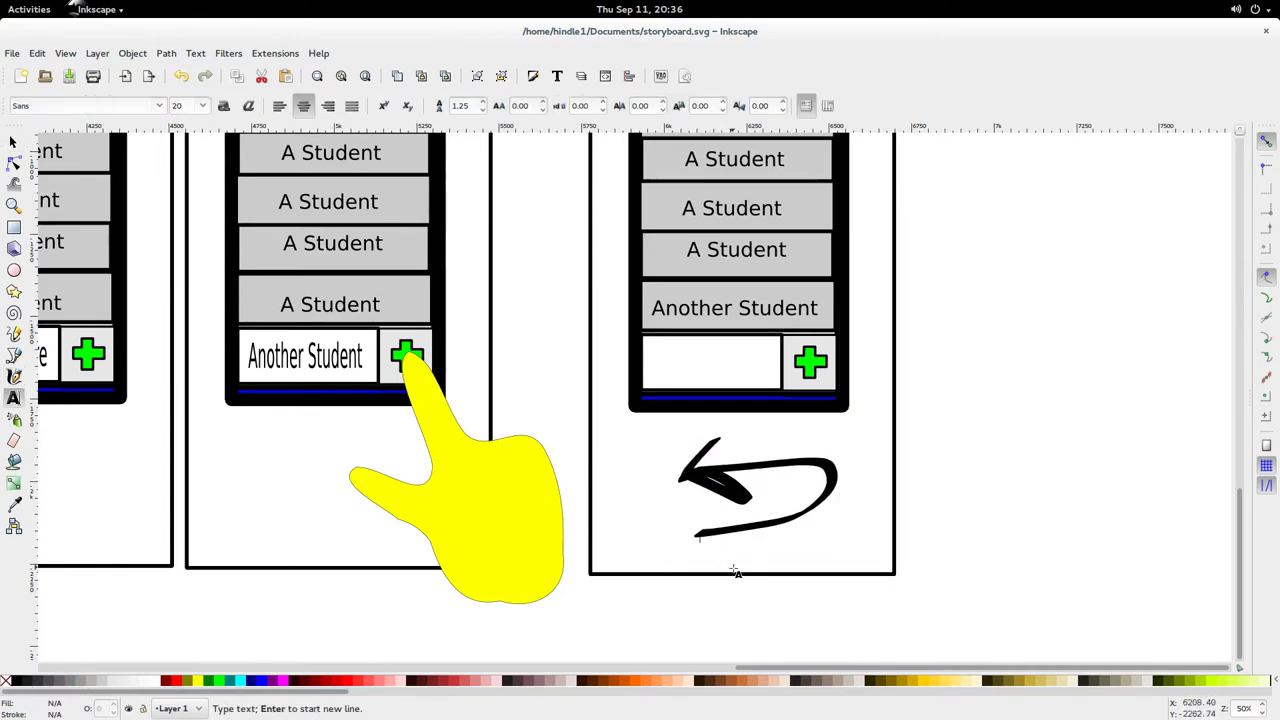
pyautogui.write('to lea')
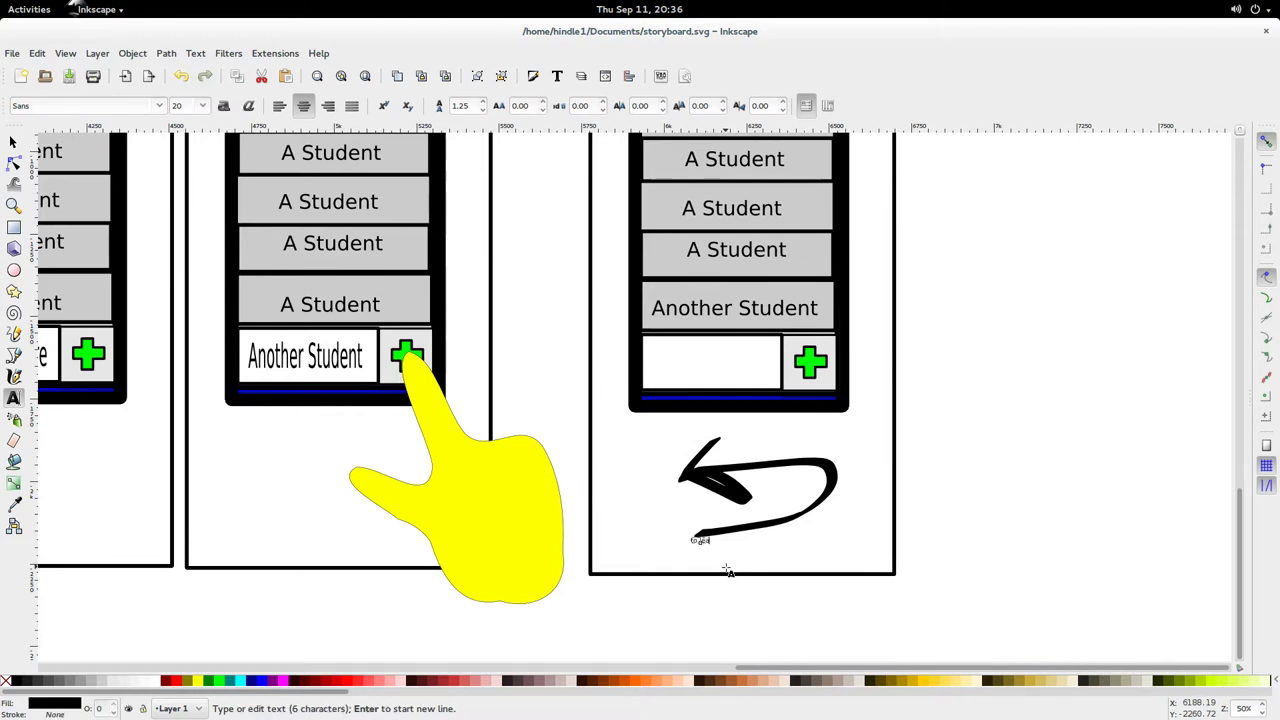
pyautogui.write('ve')
pyautogui.press('Escape')
pyautogui.press('F1')
pyautogui.click(707, 540)
pyautogui.moveTo(718, 550); pyautogui.dragTo(838, 604)
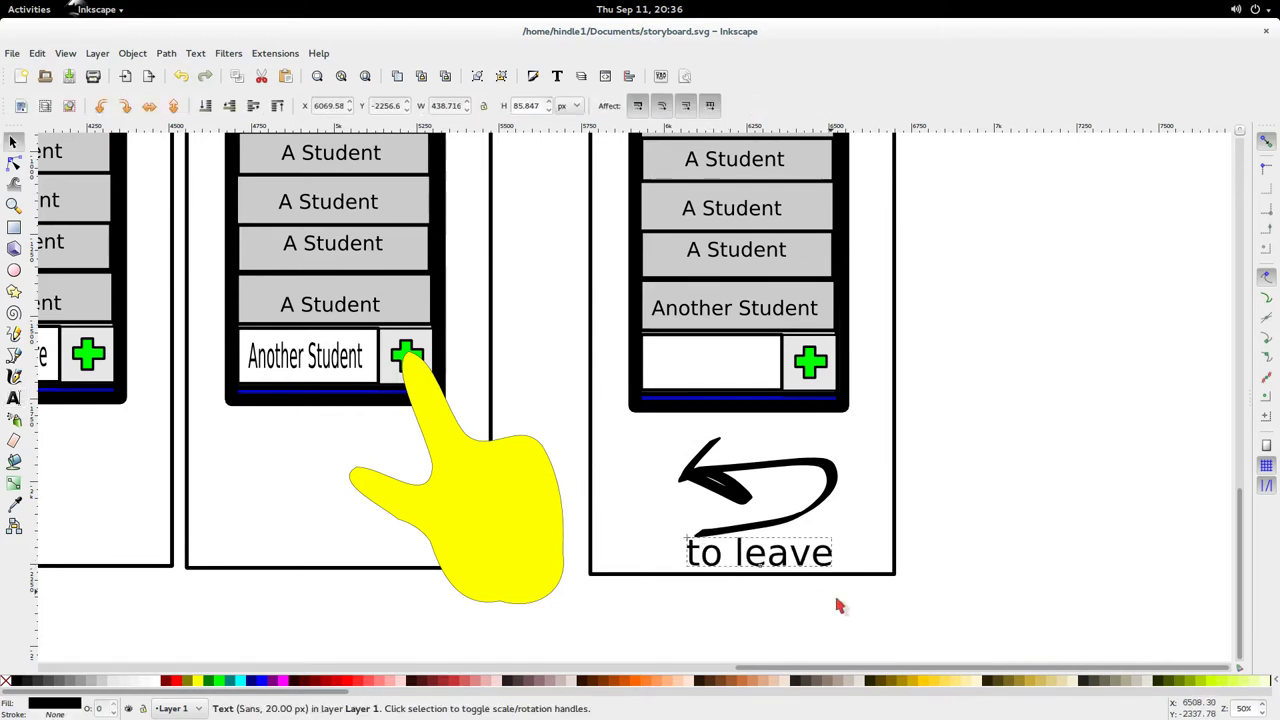
# Duplicate the "to leave" text, place the copy above it beside the arrowhead, and change the copy to "Click"
pyautogui.moveTo(778, 556)
pyautogui.mouseDown()
pyautogui.moveTo(740, 552)
pyautogui.moveTo(806, 523)
pyautogui.moveTo(715, 513)
pyautogui.moveTo(687, 496)
pyautogui.mouseUp()
pyautogui.click(745, 548)
pyautogui.hotkey('ctrl', 'd')
pyautogui.press('t')
pyautogui.hotkey('ctrl', 'a')
pyautogui.write('Click')
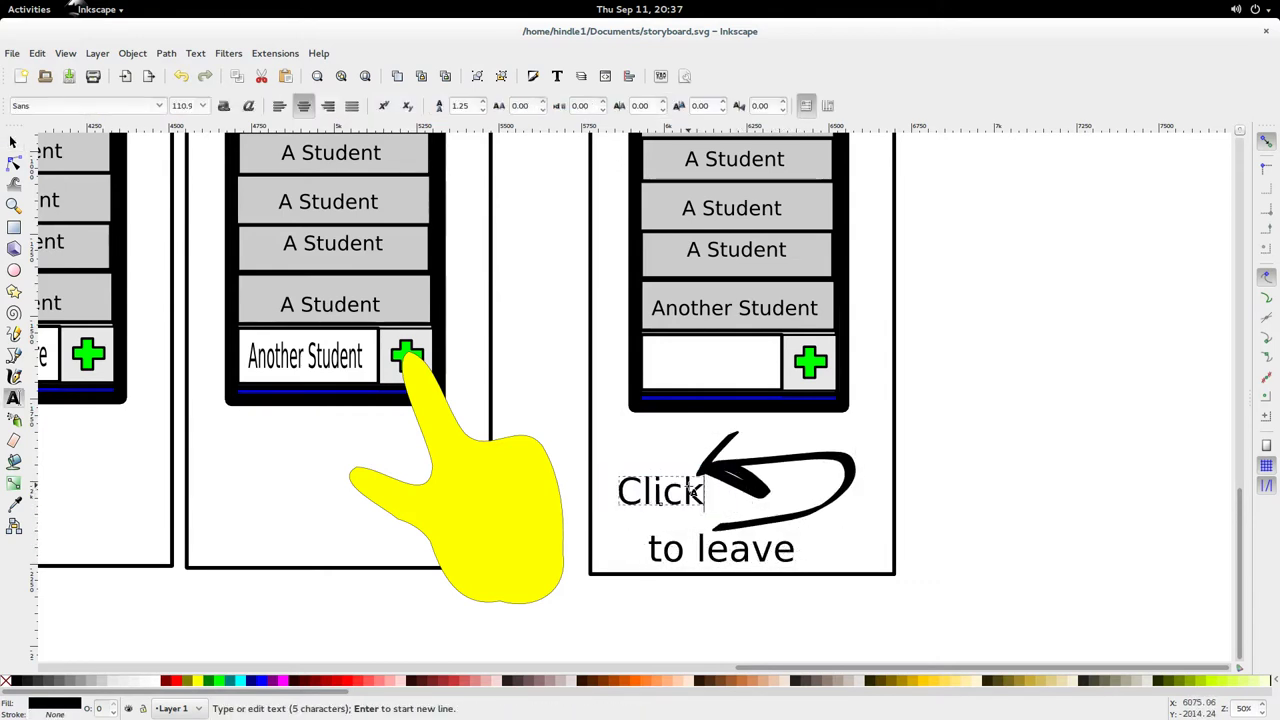
pyautogui.press('Escape')
pyautogui.press('F1')
# Shrink the back arrow to about 326 × 205 px so it fits beside "Click" and above "to leave"
pyautogui.click(757, 481)
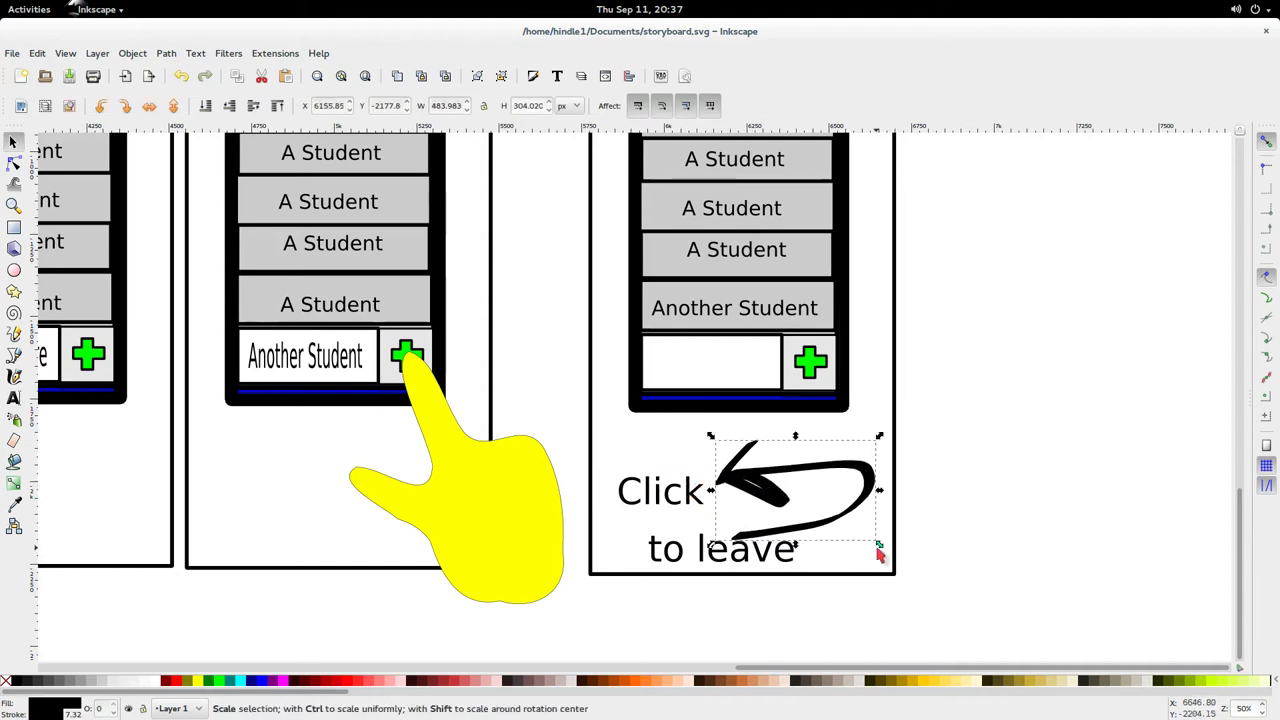
pyautogui.moveTo(880, 541); pyautogui.dragTo(834, 512)
pyautogui.click(820, 490)
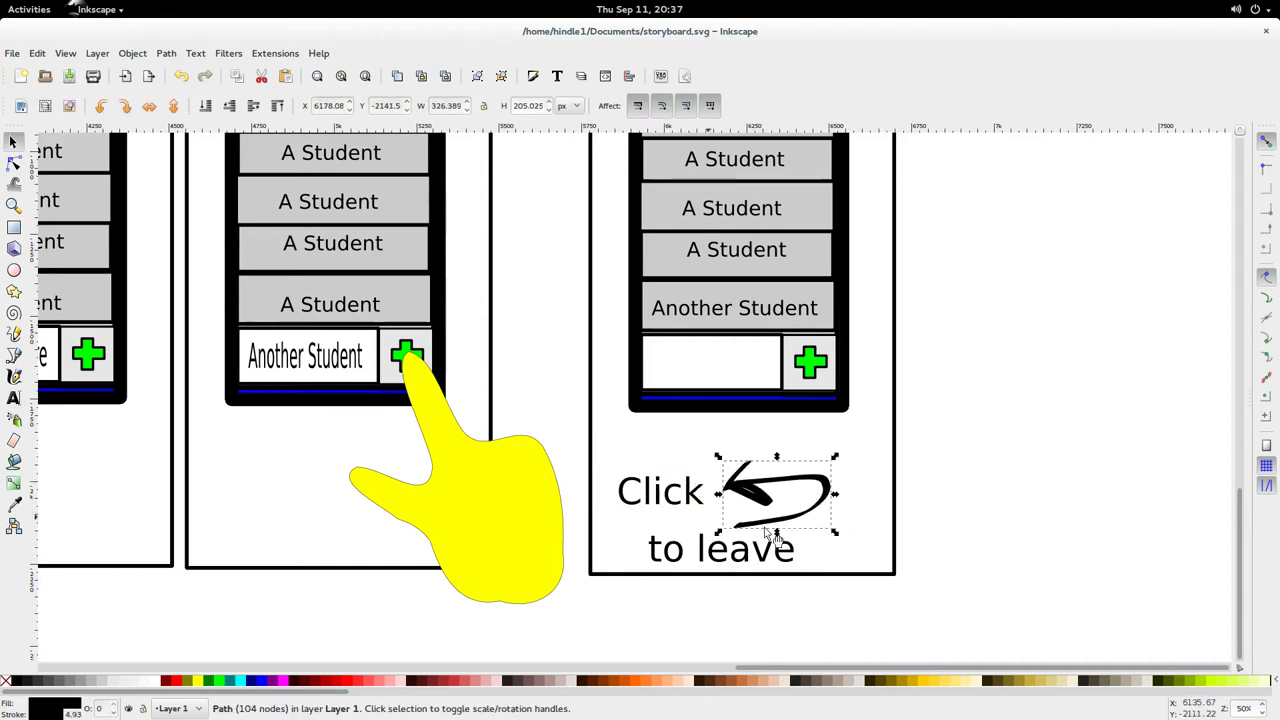
# Move the "Click" text, back arrow and "to leave" text together so they are centred below the phone
pyautogui.click(917, 614)
pyautogui.moveTo(926, 624); pyautogui.dragTo(608, 457)
pyautogui.moveTo(698, 502); pyautogui.dragTo(710, 477)
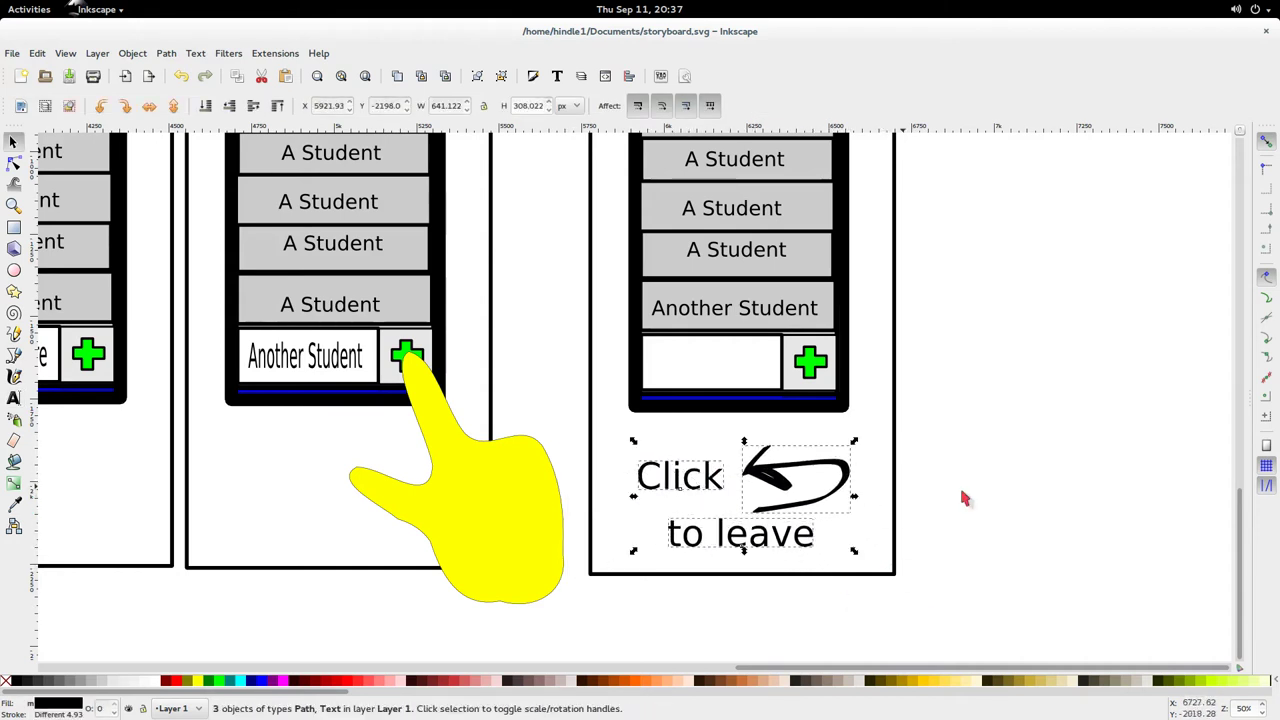
pyautogui.click(903, 500)
pyautogui.scroll(-3, 891, 494)
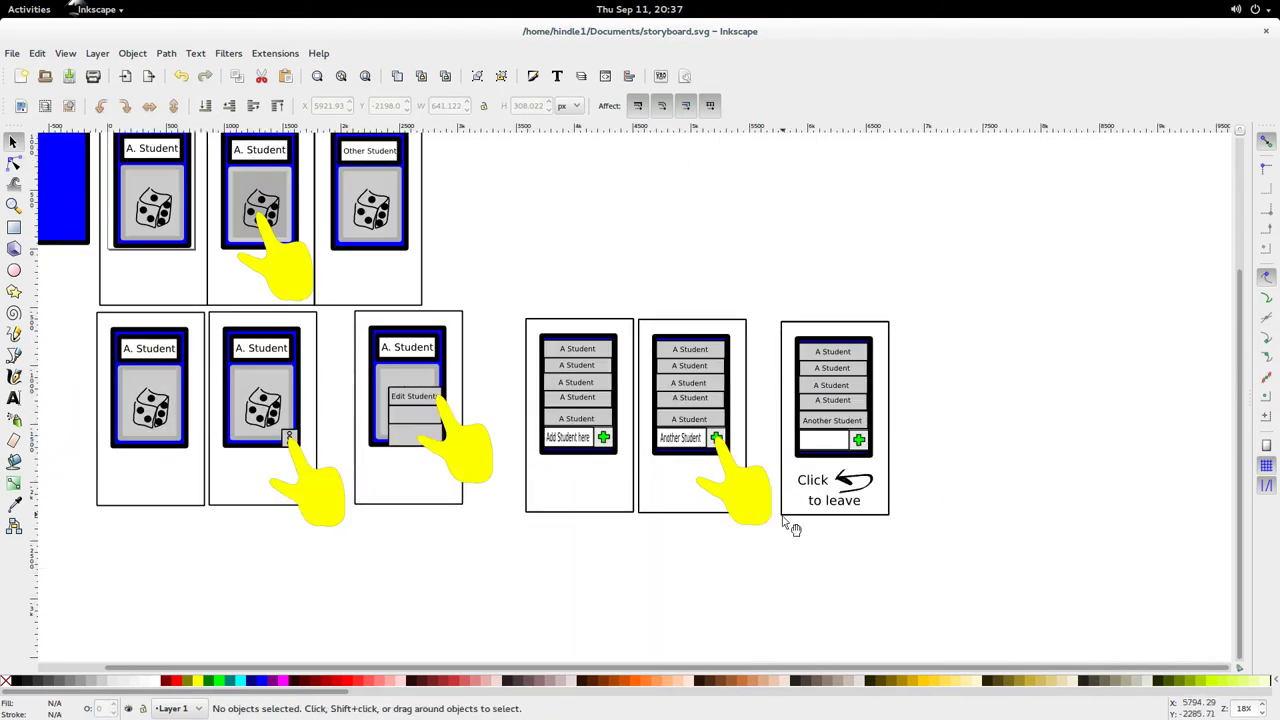
pyautogui.scroll(1, 790, 528)
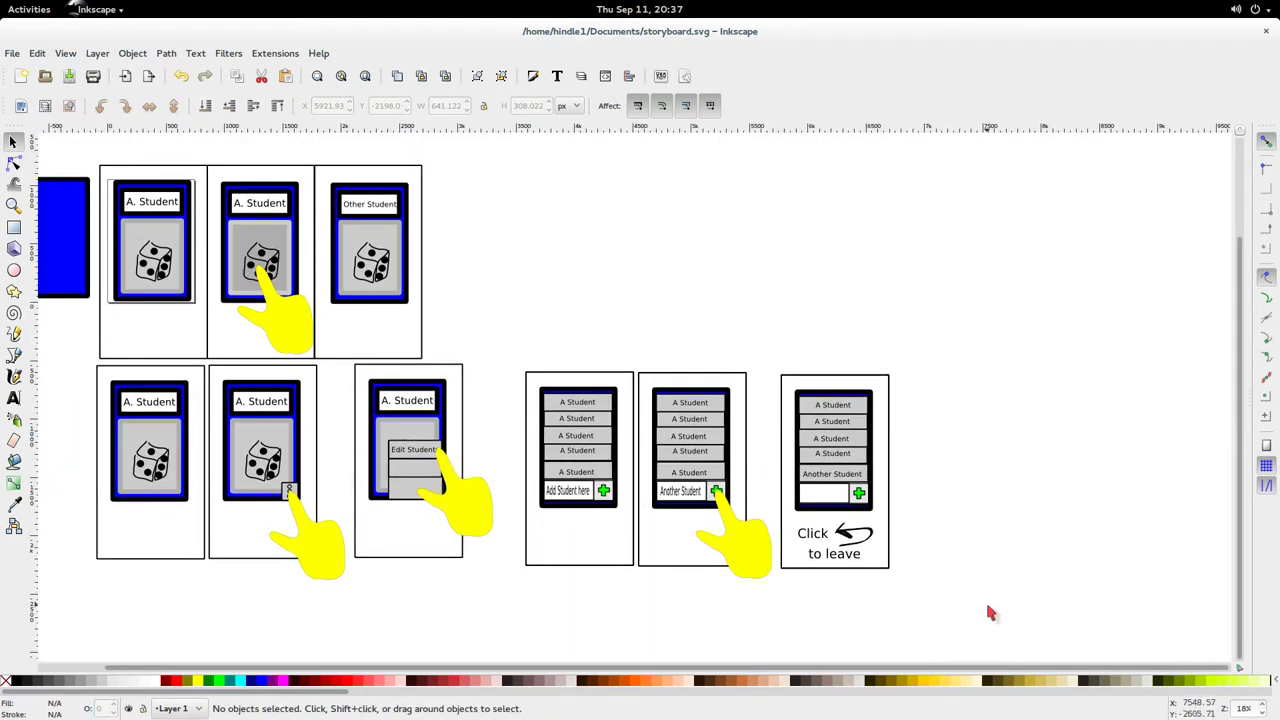
pyautogui.moveTo(989, 609); pyautogui.dragTo(777, 310)
pyautogui.click(912, 572)
pyautogui.moveTo(910, 612); pyautogui.dragTo(764, 345)
pyautogui.click(896, 488)
pyautogui.scroll(-2, 895, 520)
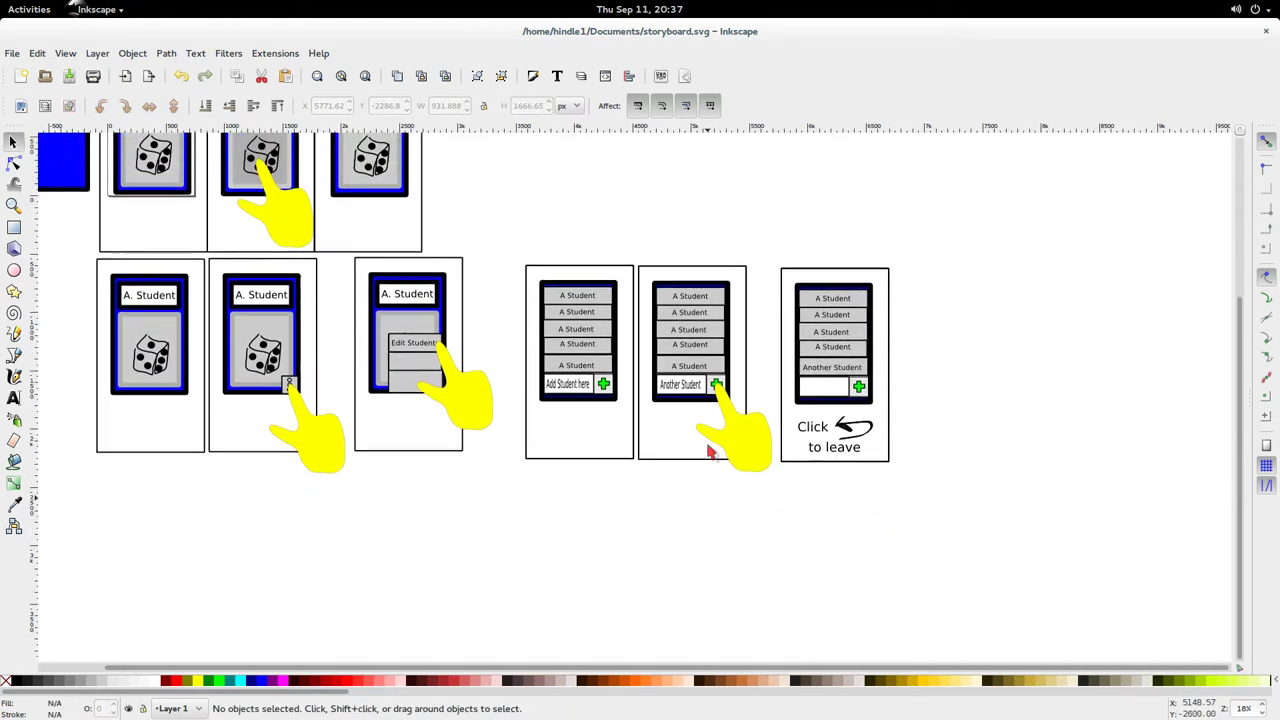
pyautogui.scroll(1, 690, 452)
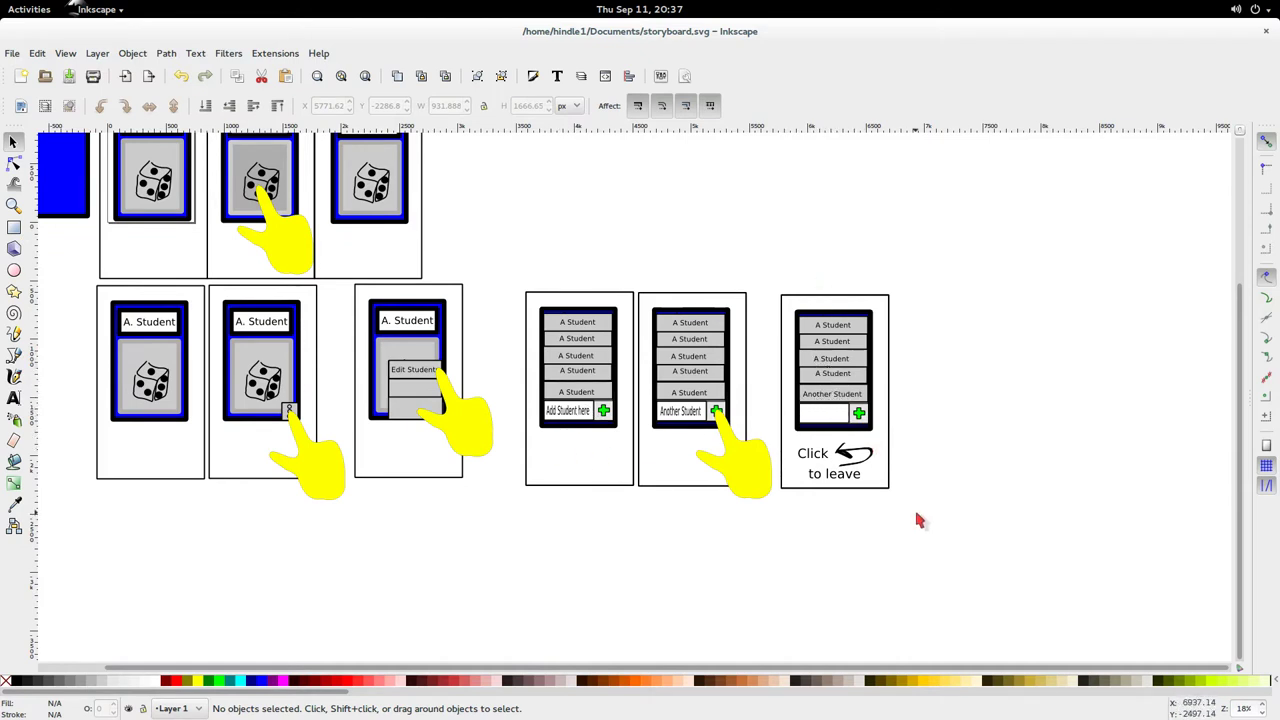
# Duplicate the "Another Student" frame with its pointing hand and place the copy beneath the "Add Student here" frame
pyautogui.moveTo(505, 260); pyautogui.dragTo(657, 538)
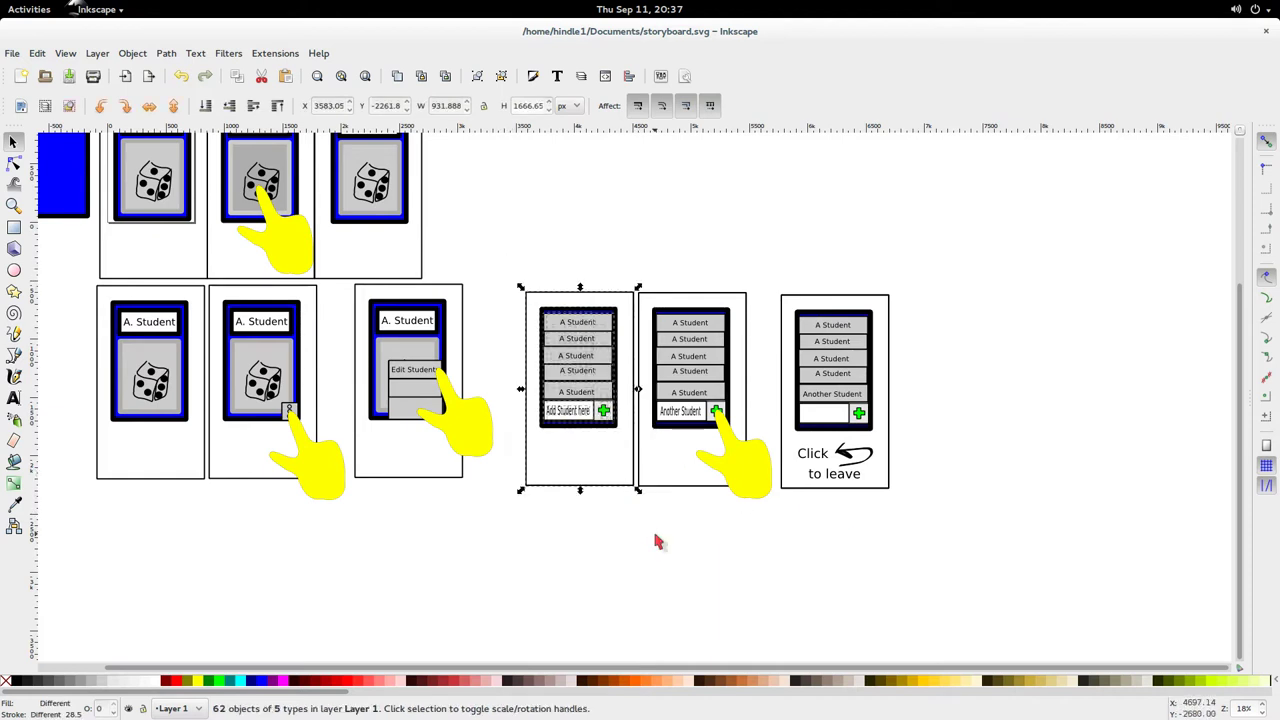
pyautogui.click(774, 580)
pyautogui.moveTo(781, 573); pyautogui.dragTo(632, 270)
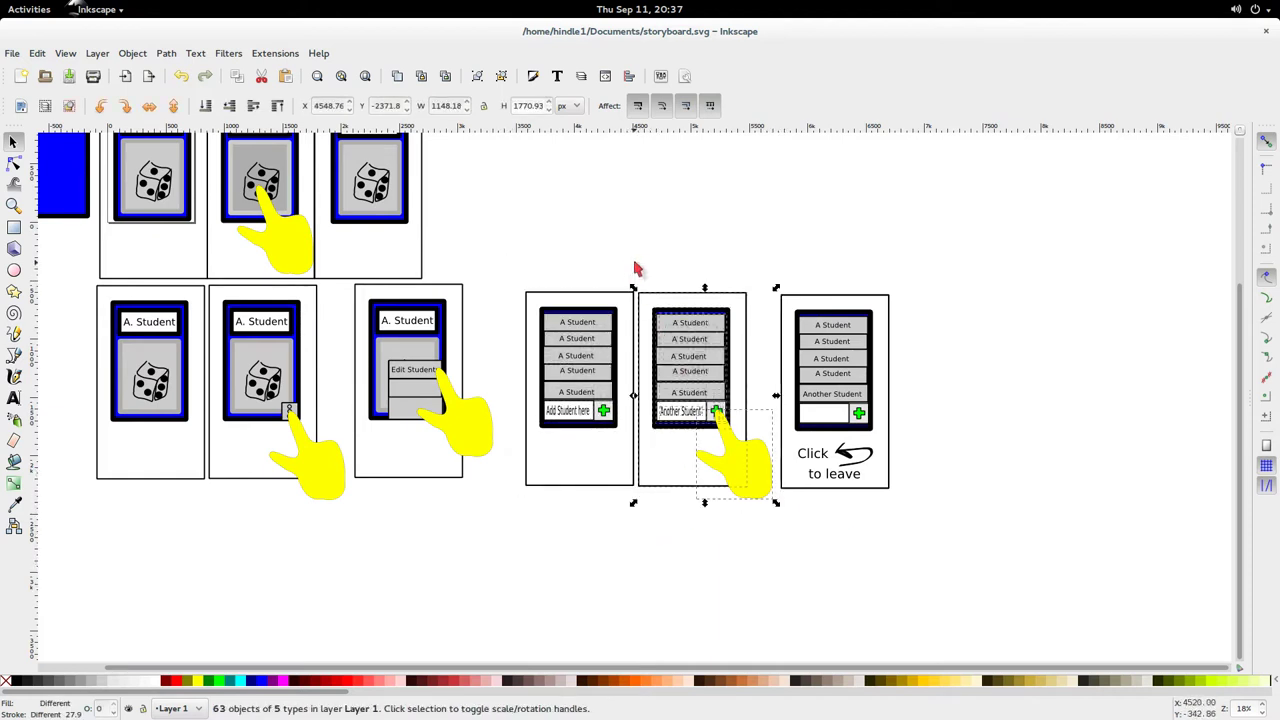
pyautogui.moveTo(687, 380); pyautogui.dragTo(572, 584)
pyautogui.scroll(-5, 723, 563)
pyautogui.click(683, 444)
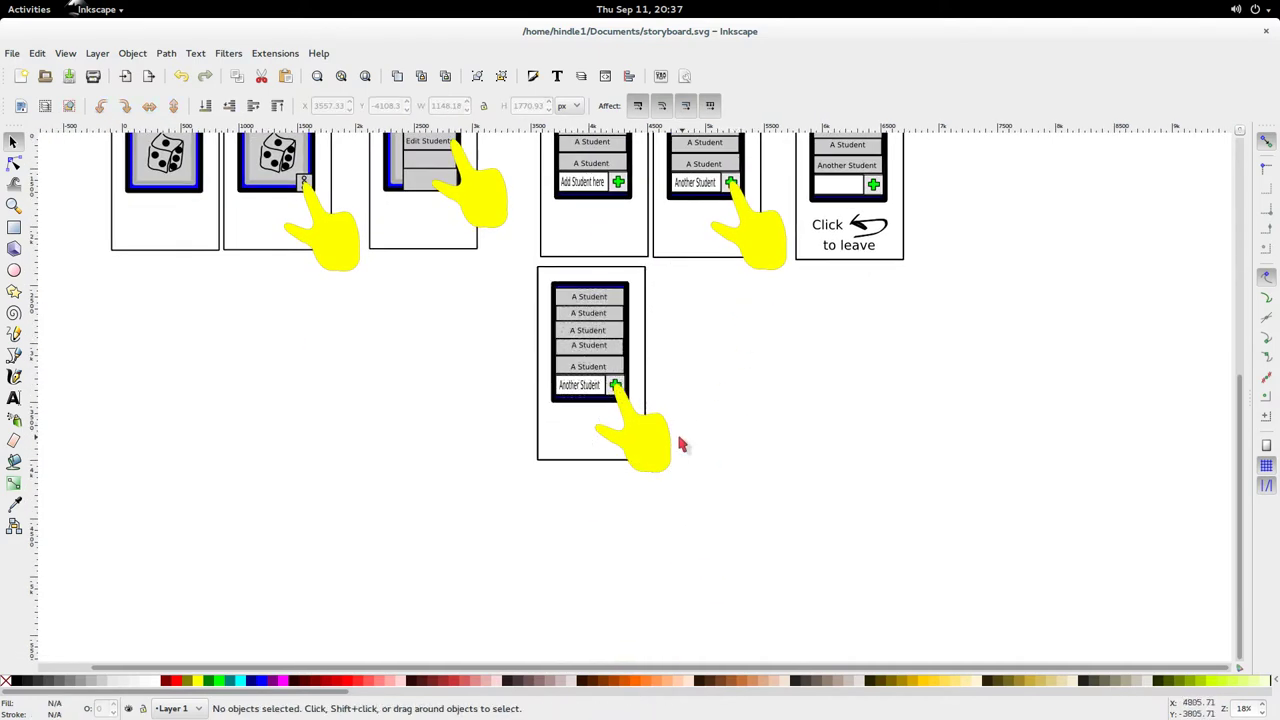
# Move the yellow hand in the copied frame so it points at the third "A Student" row
pyautogui.click(657, 446)
pyautogui.moveTo(657, 446); pyautogui.dragTo(632, 388)
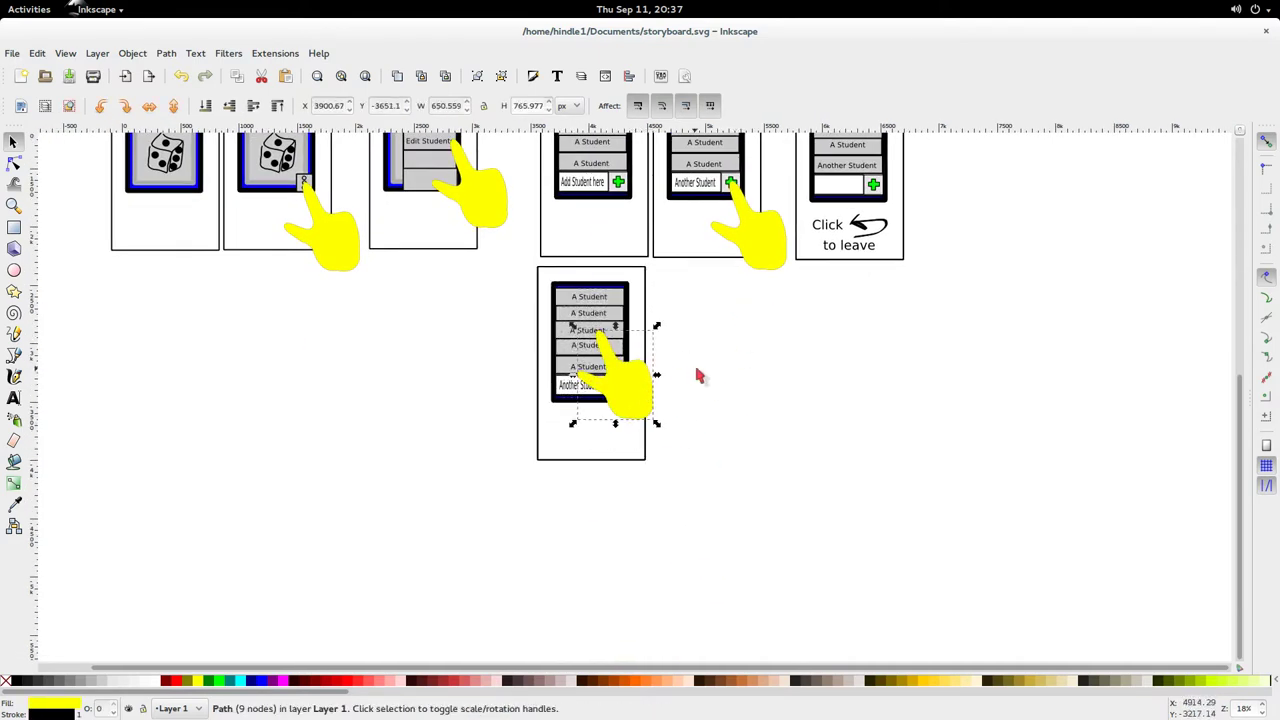
pyautogui.click(697, 371)
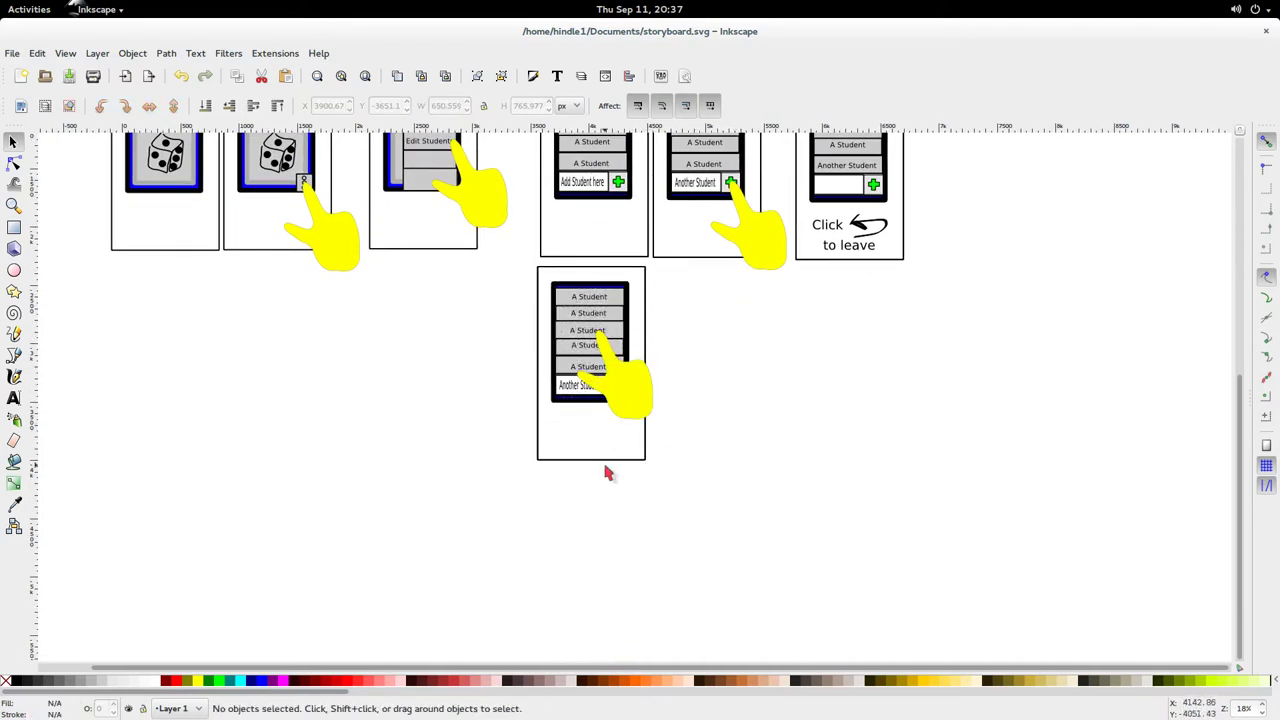
# Duplicate the "to leave" text, centre the copy below the phone in the new frame, and change it to "Long CLick"
pyautogui.click(868, 255)
pyautogui.hotkey('ctrl', 'd')
pyautogui.moveTo(857, 257); pyautogui.dragTo(588, 447)
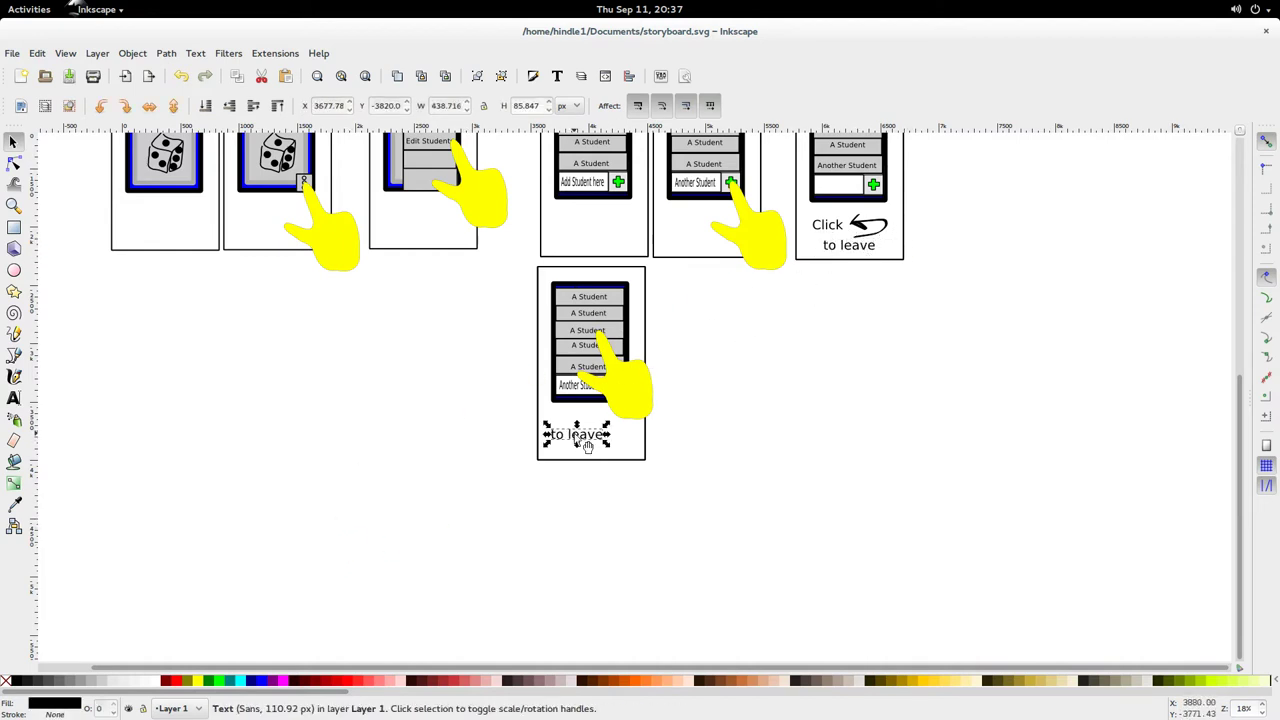
pyautogui.press('t')
pyautogui.hotkey('ctrl', 'a')
pyautogui.write('Lo')
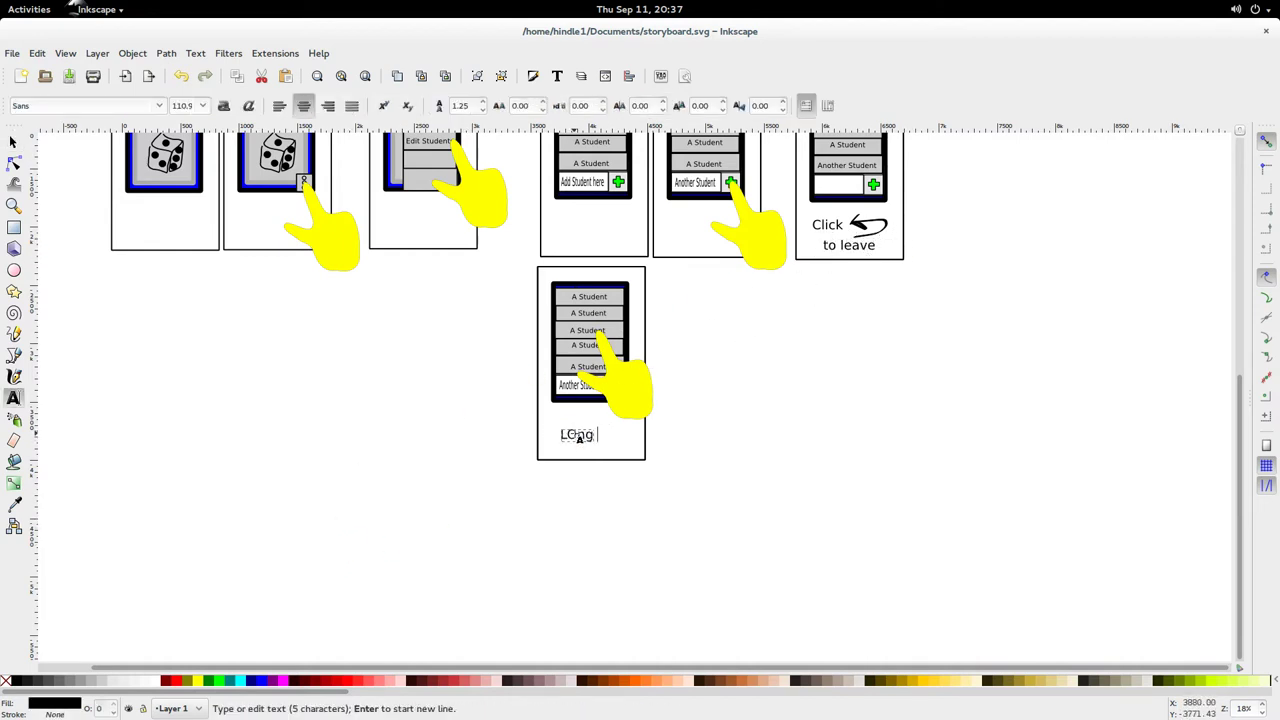
pyautogui.write('ng CLick')
pyautogui.press('Escape')
pyautogui.press('s')
pyautogui.moveTo(580, 432); pyautogui.dragTo(591, 433)
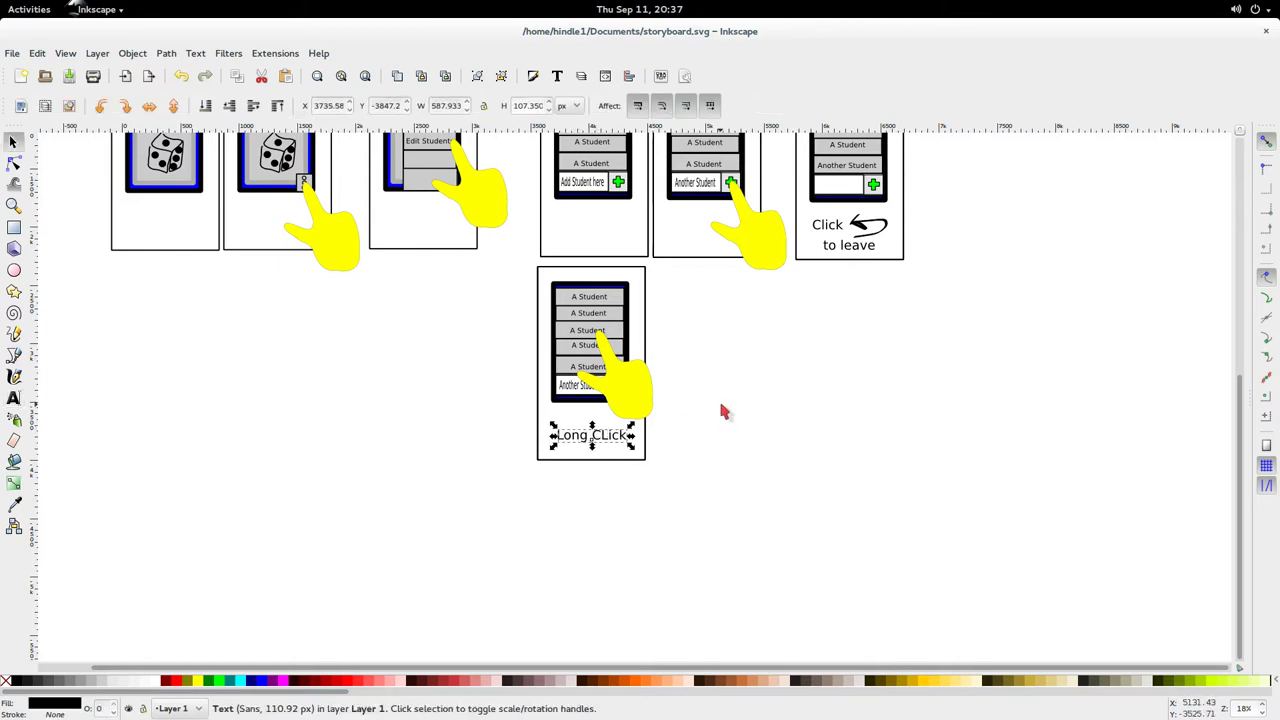
pyautogui.click(724, 412)
# Duplicate the "Long CLick" frame to its right and delete the yellow hand from the copy
pyautogui.moveTo(737, 508); pyautogui.dragTo(512, 281)
pyautogui.hotkey('ctrl', 'v')
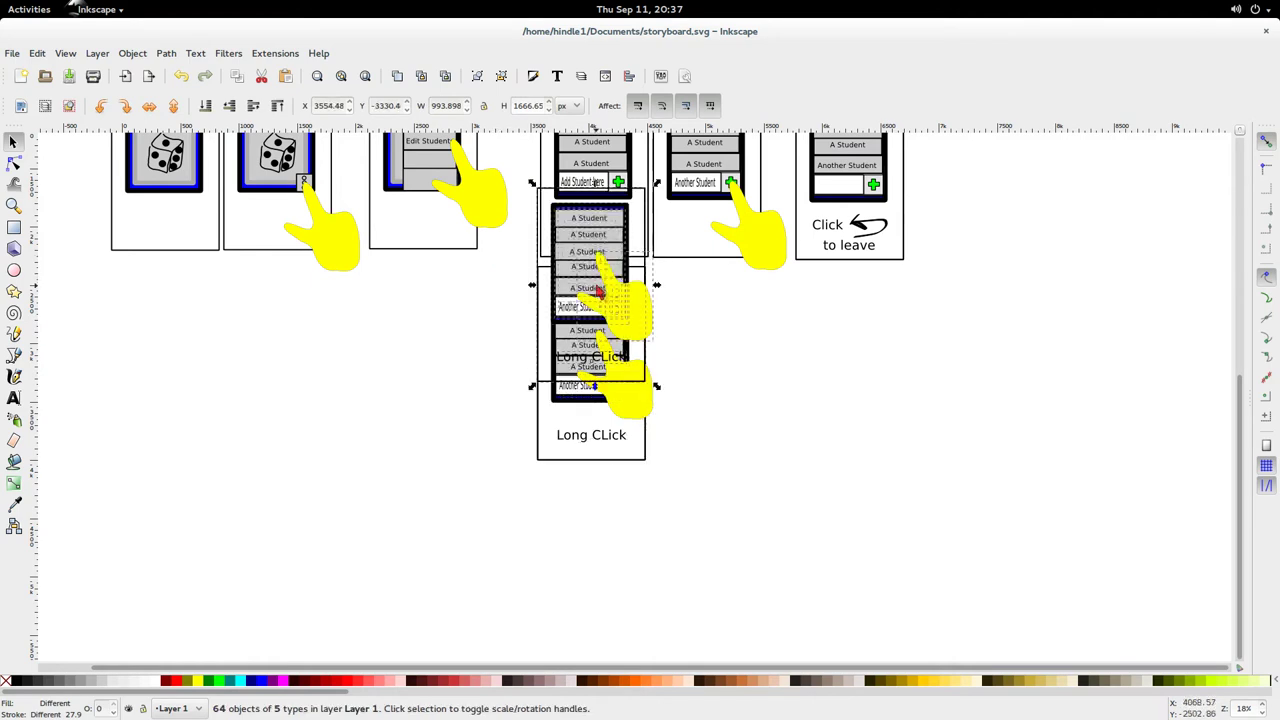
pyautogui.moveTo(614, 301); pyautogui.dragTo(766, 386)
pyautogui.press('r')
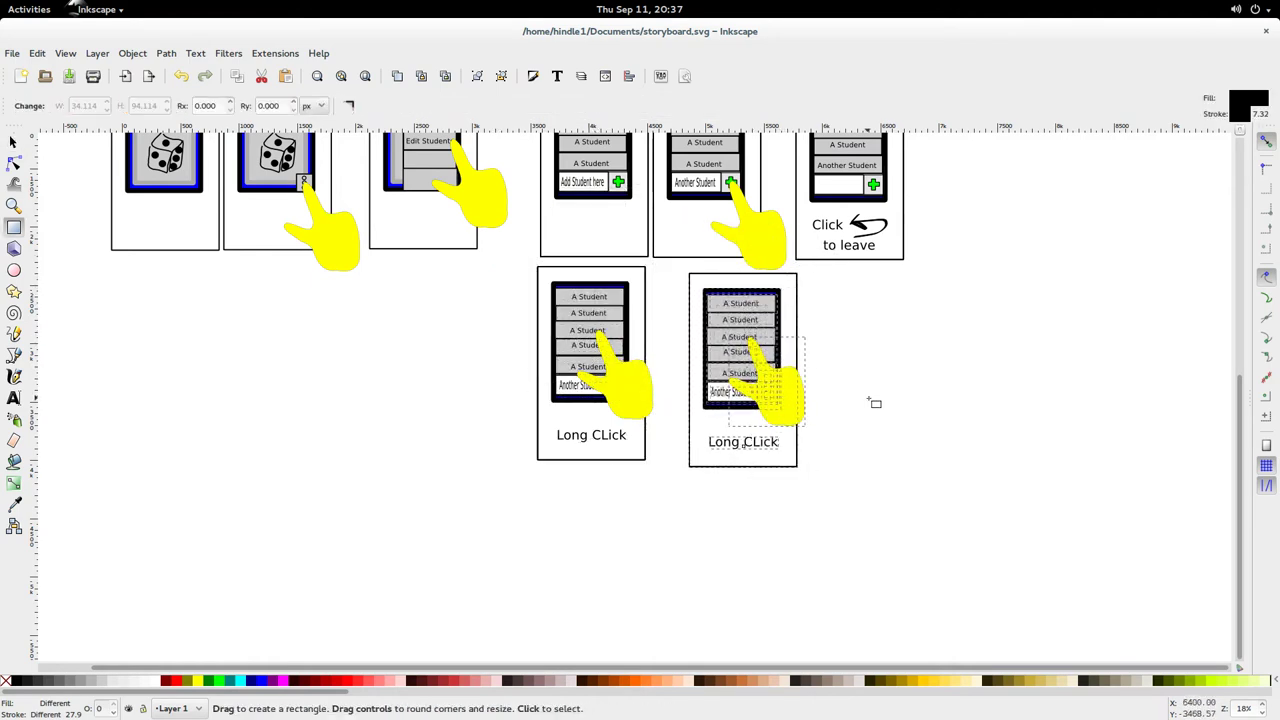
pyautogui.press('s')
pyautogui.click(795, 410)
pyautogui.press('Delete')
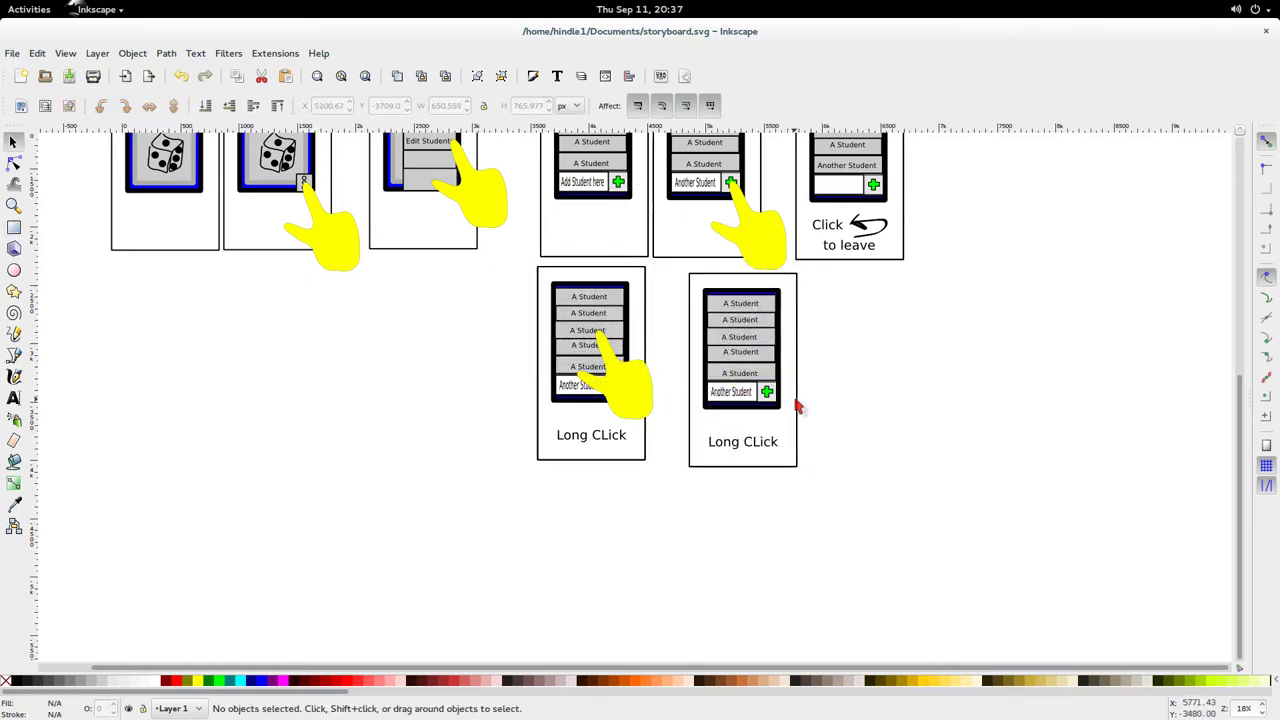
# Draw a black rectangle about 834 × 480 px across the middle student rows of the copied frame's phone
pyautogui.scroll(4, 766, 420)
pyautogui.scroll(-1, 766, 420)
pyautogui.scroll(5, 770, 468)
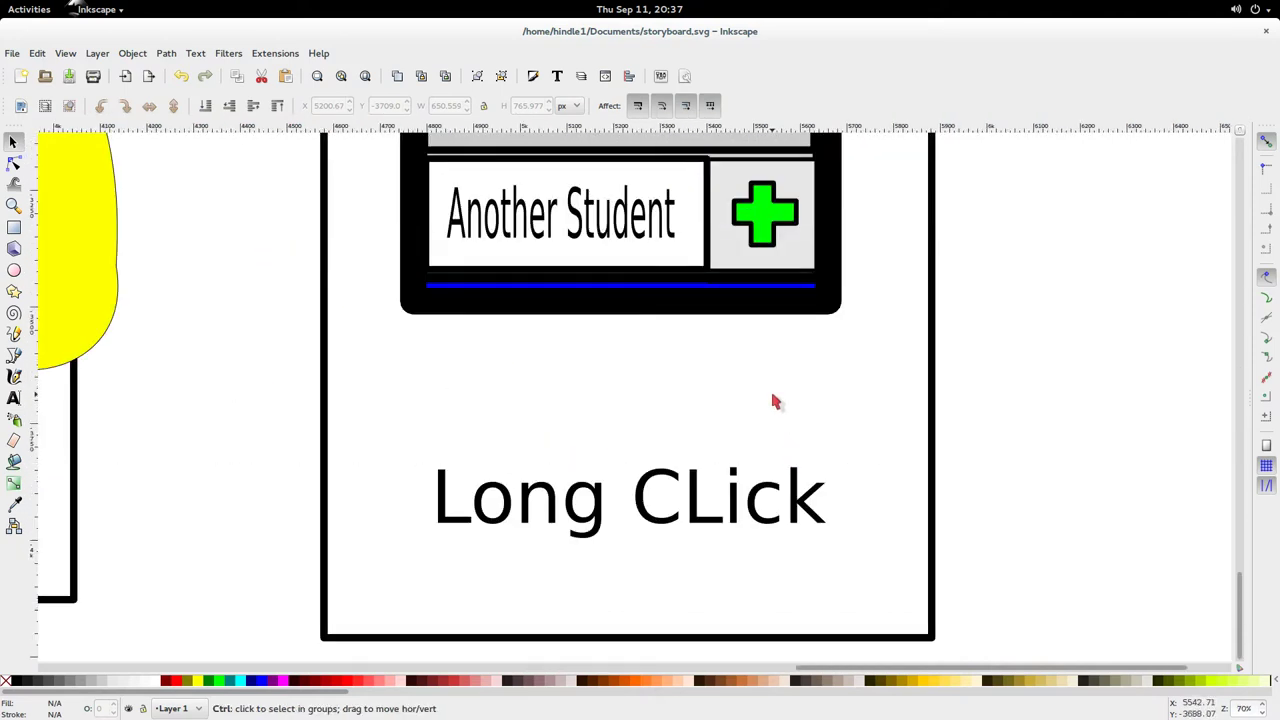
pyautogui.scroll(-2, 800, 305)
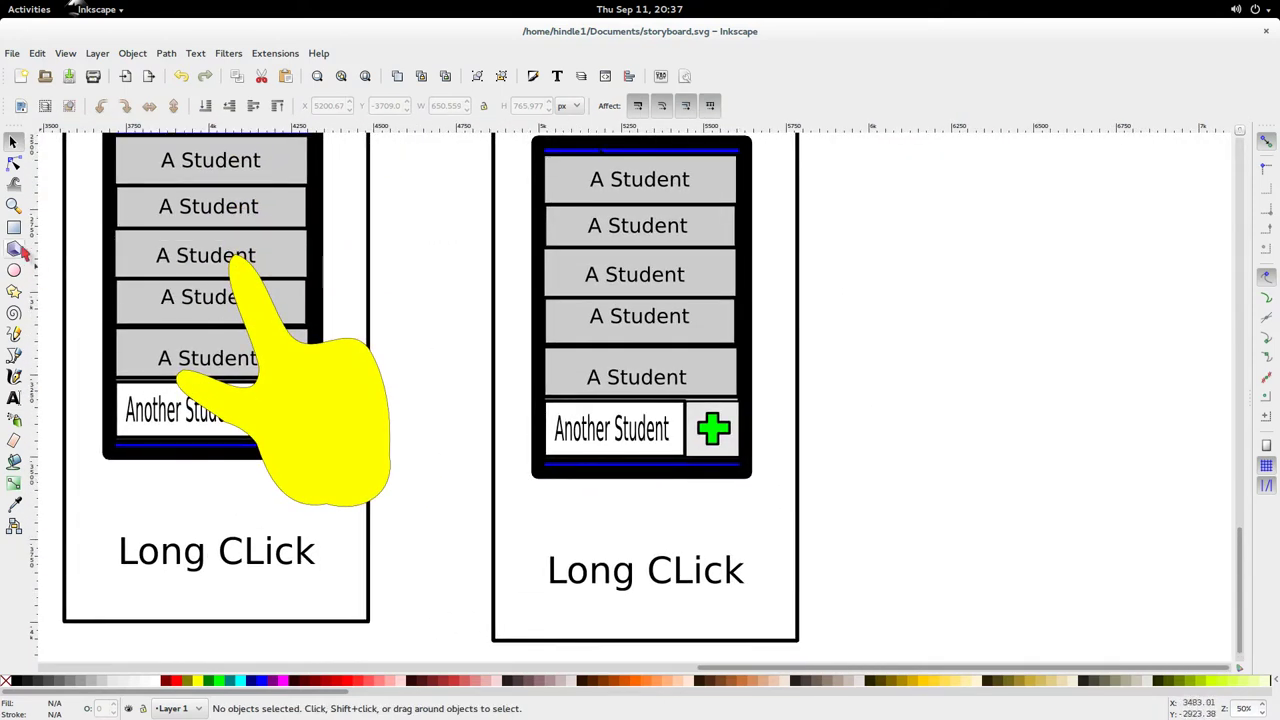
pyautogui.click(14, 227)
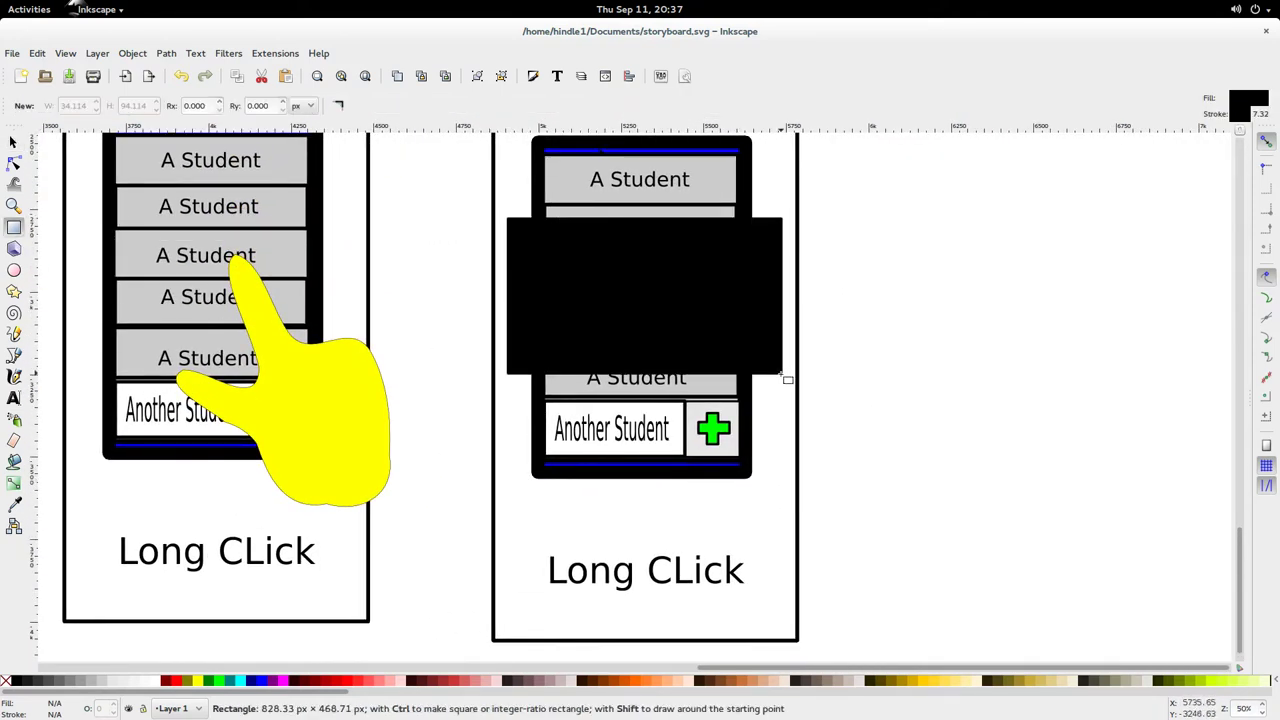
pyautogui.press('s')
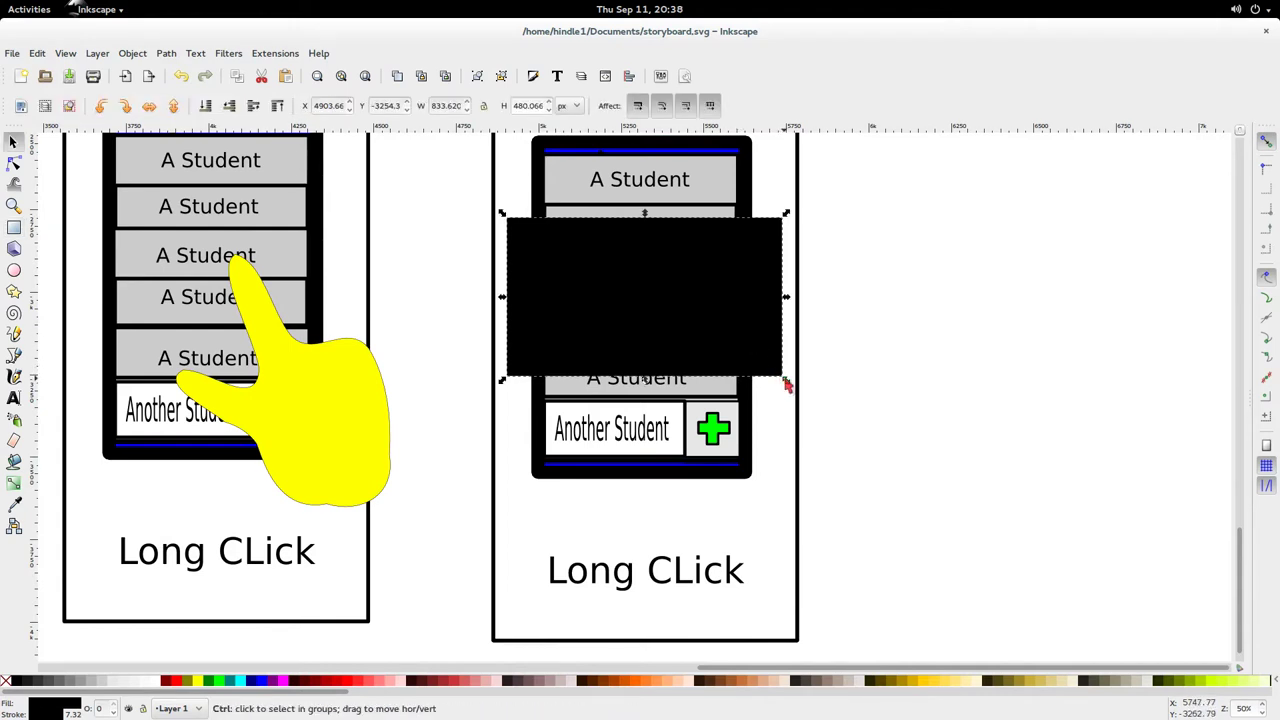
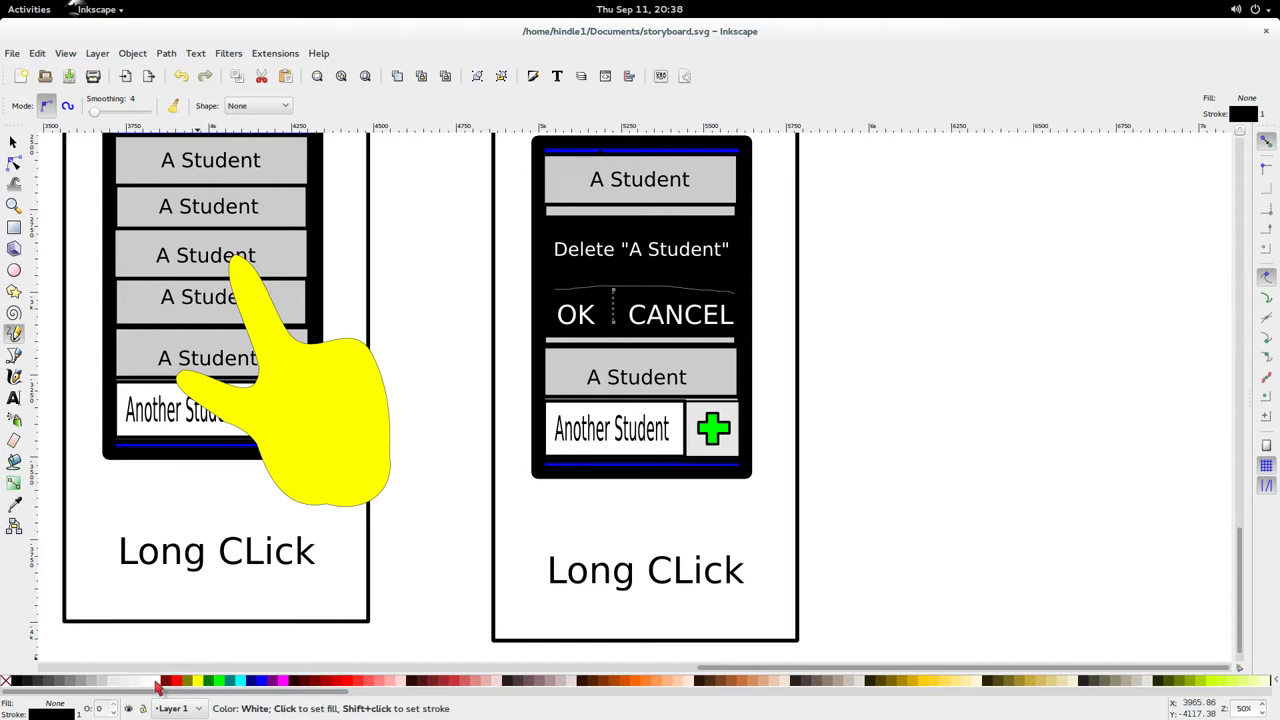
# Set the stroke width of the two white divider lines around "OK" and "CANCEL" to 5 px
pyautogui.click(898, 323)
pyautogui.press('F1')
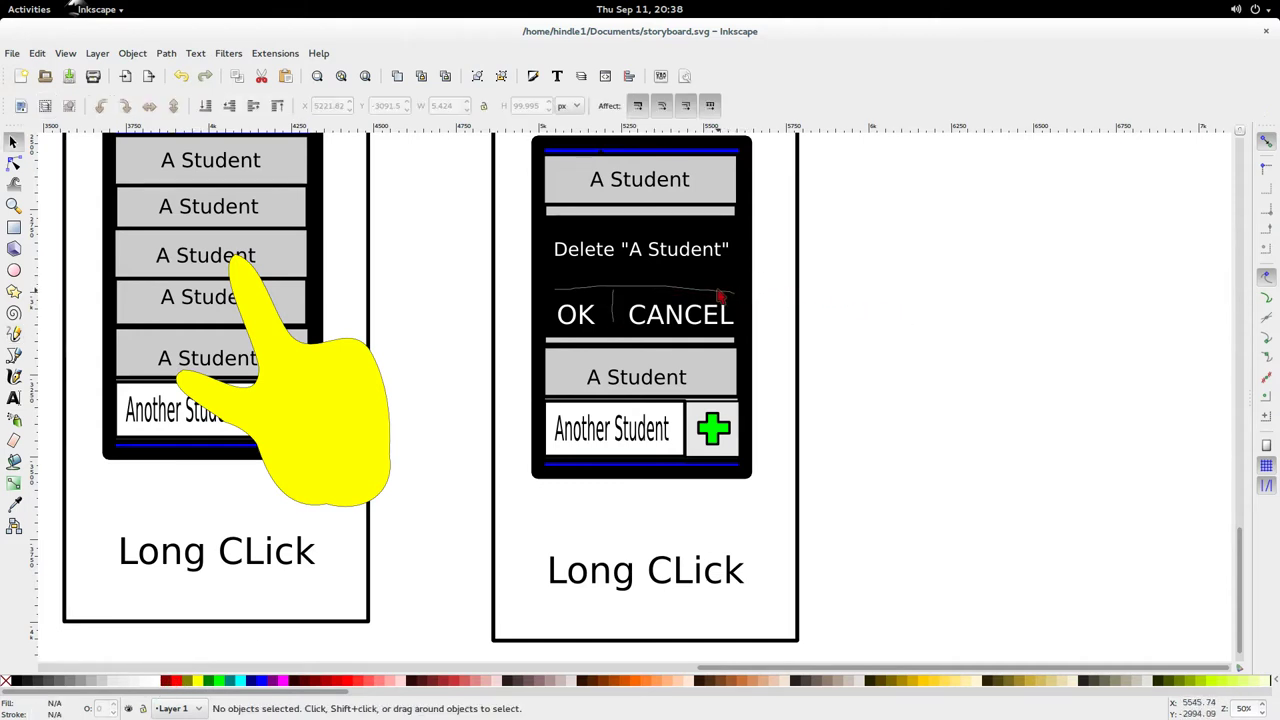
pyautogui.click(655, 291)
pyautogui.keyDown('shift'); pyautogui.click(620, 311); pyautogui.keyUp('shift')
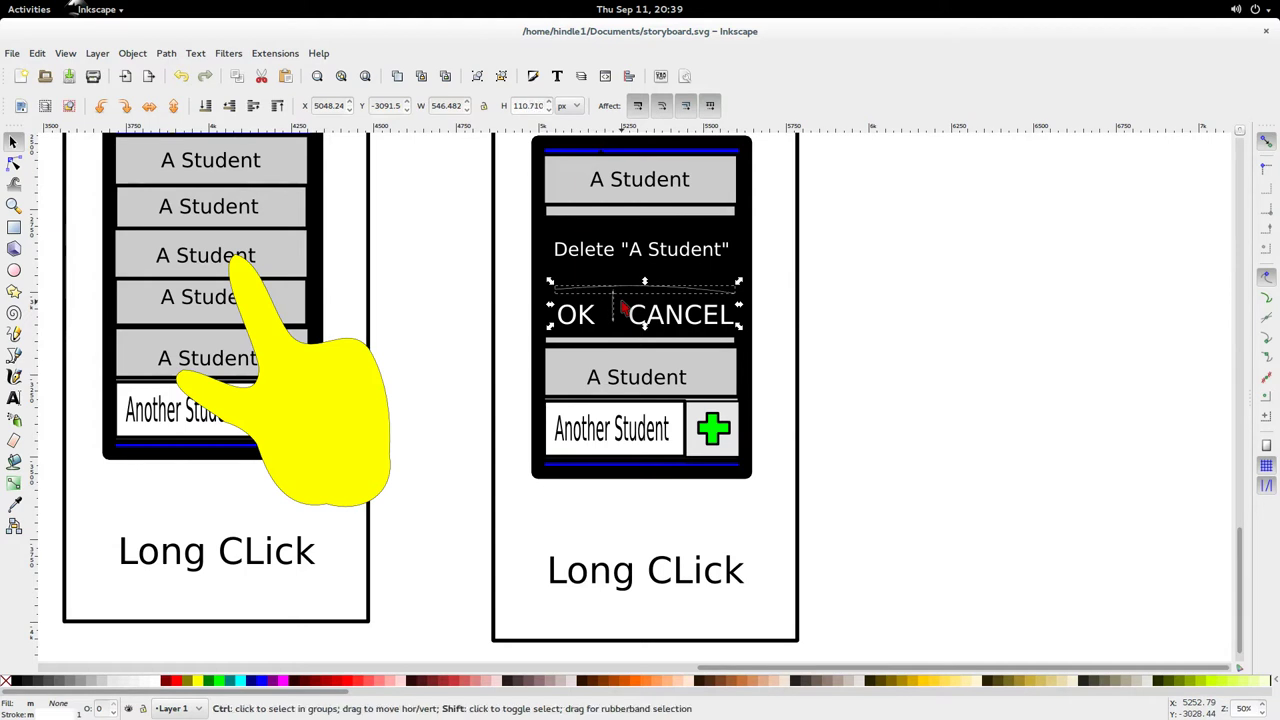
pyautogui.hotkey('ctrl', 'shift', 'f')
pyautogui.click(1162, 155)
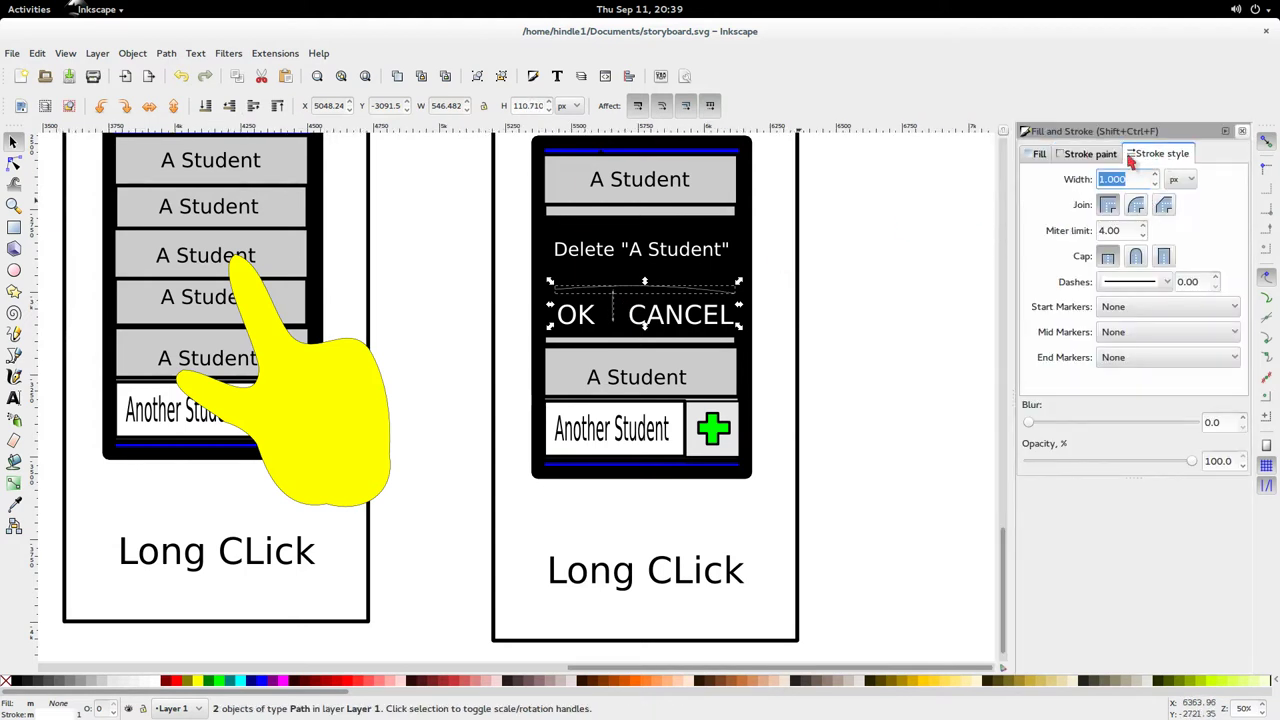
pyautogui.press('Return')
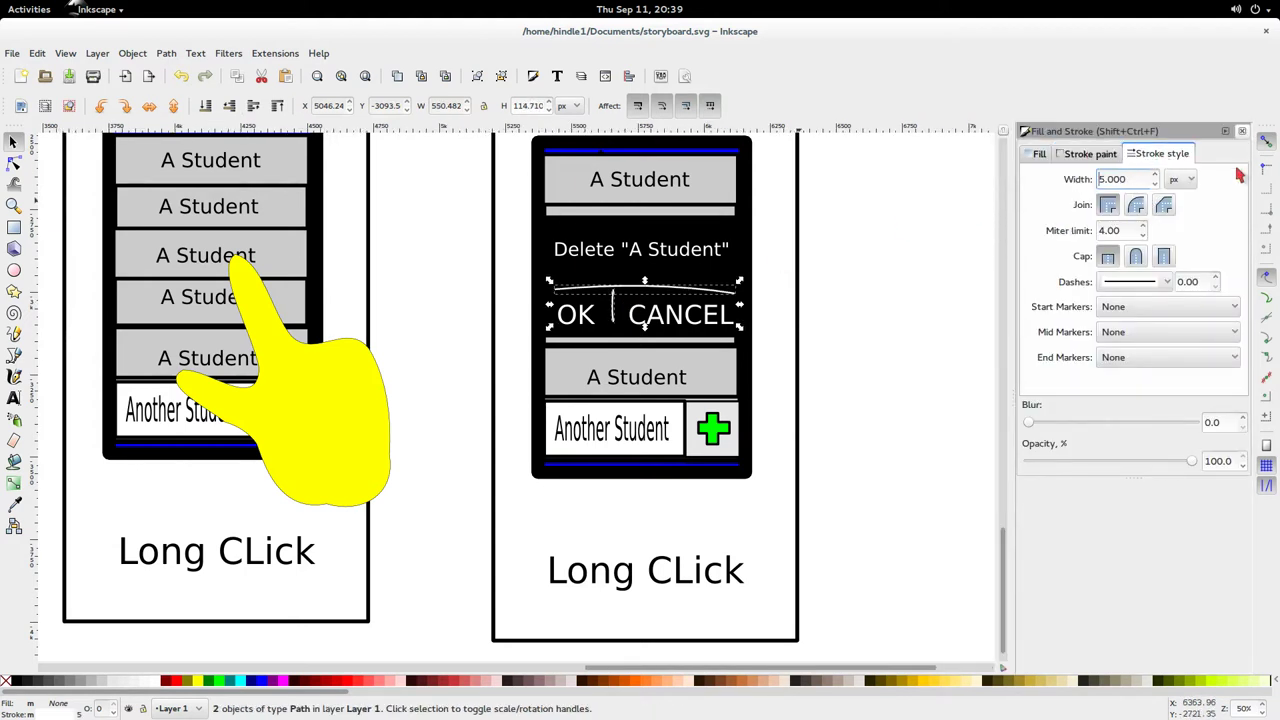
pyautogui.click(1242, 131)
pyautogui.click(877, 262)
pyautogui.scroll(2, 876, 345)
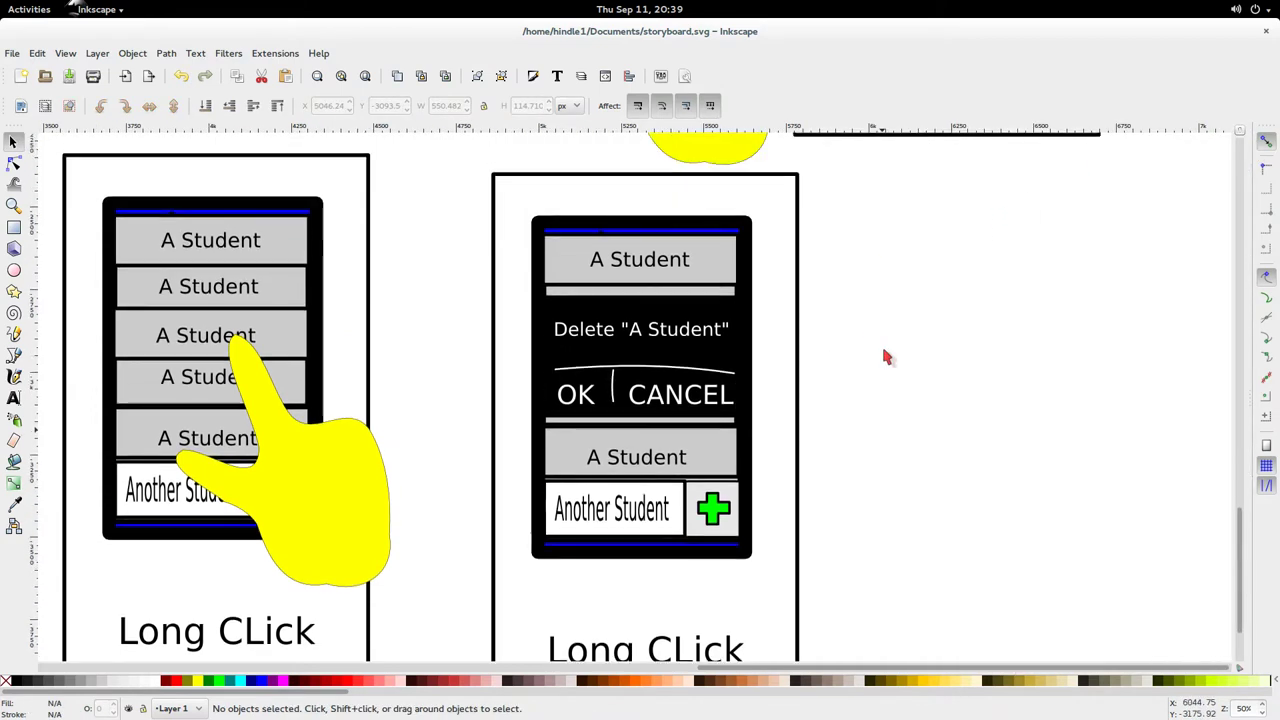
# Duplicate the yellow hand into the delete-dialog frame so it points at "OK", and delete that frame's "Long CLick" text
pyautogui.scroll(-2, 881, 343)
pyautogui.click(336, 420)
pyautogui.hotkey('ctrl', 'd')
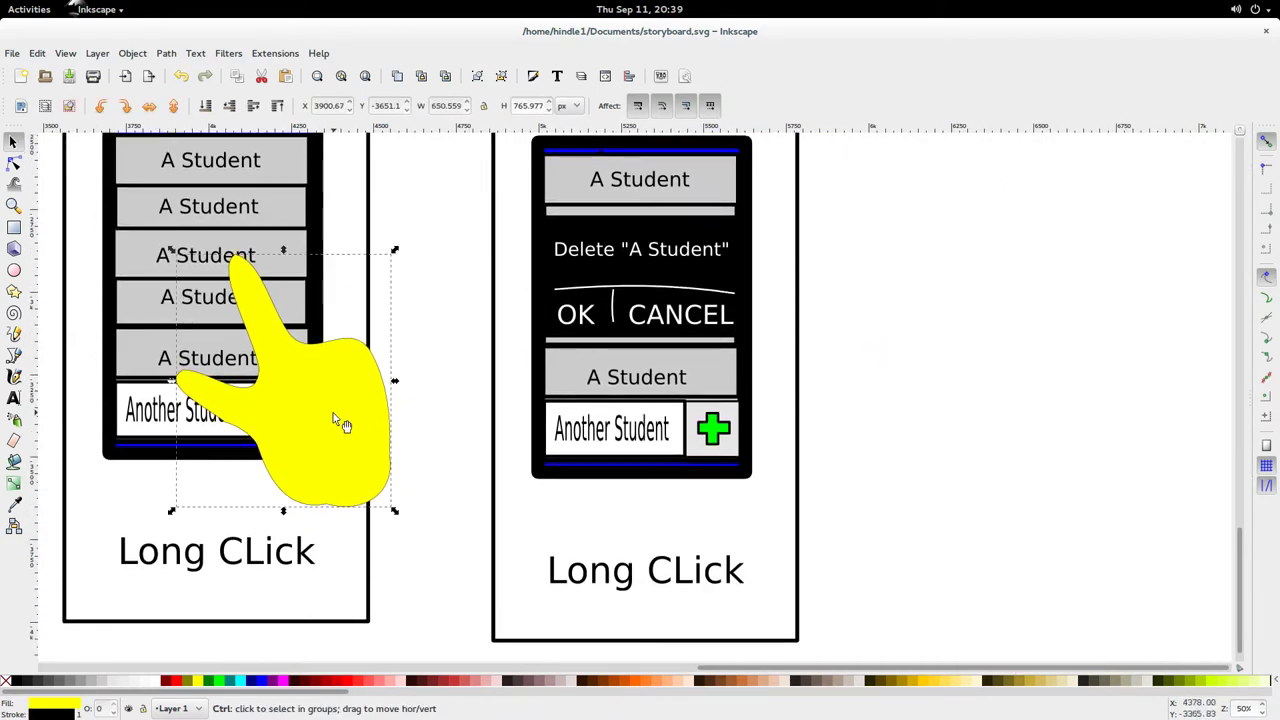
pyautogui.moveTo(333, 413); pyautogui.dragTo(628, 430)
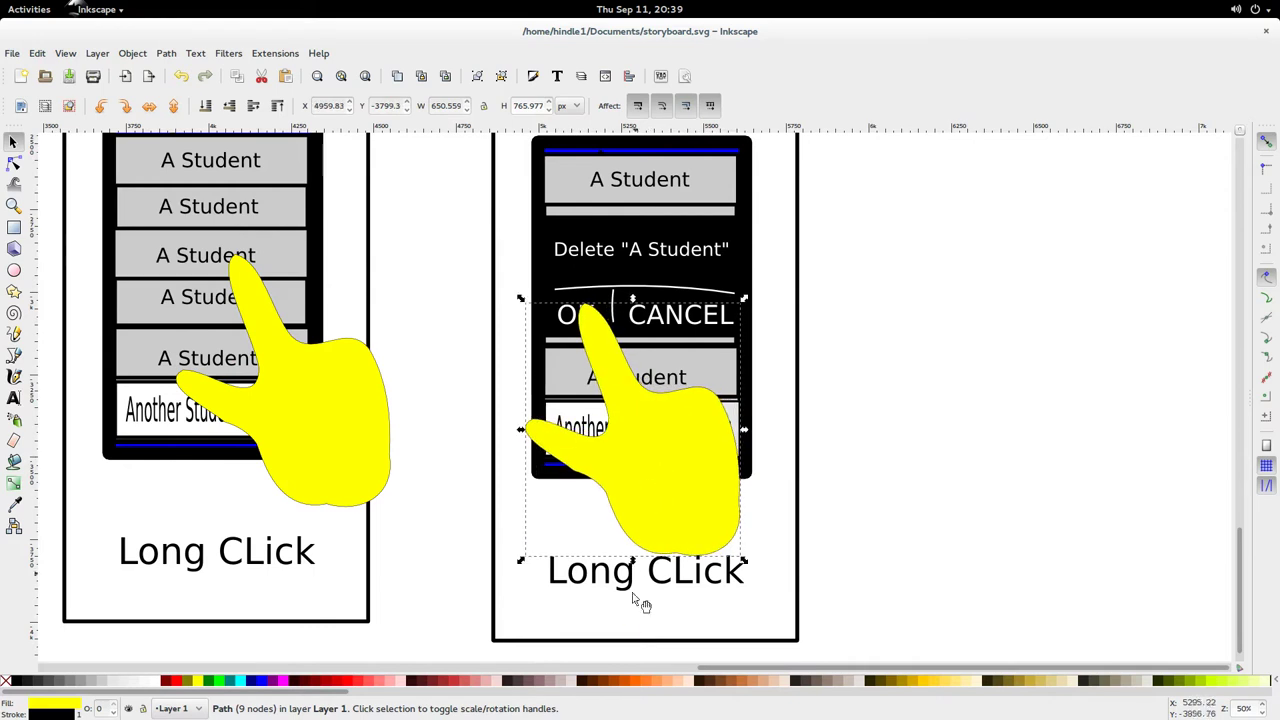
pyautogui.click(620, 595)
pyautogui.press('Delete')
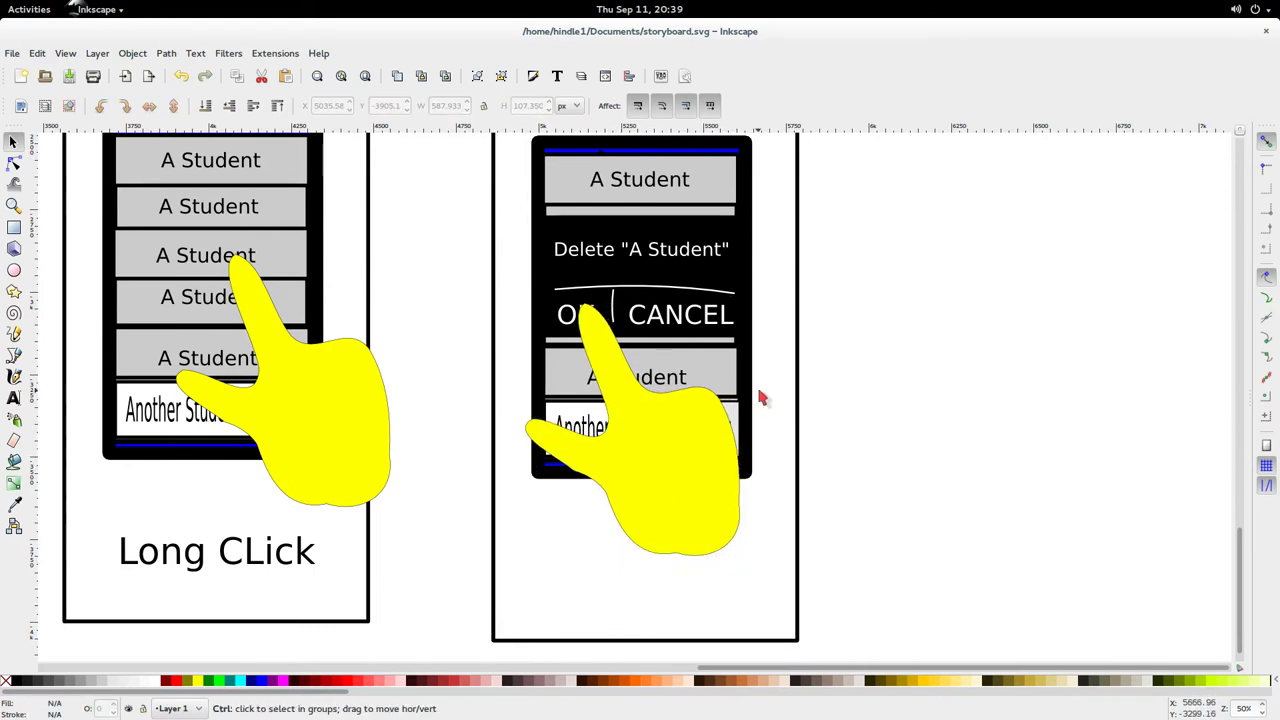
# Duplicate the whole "Long CLick" frame, place the copy just right of the delete-dialog frame, and delete its yellow hand
pyautogui.keyDown('ctrl'); pyautogui.scroll(-2, 757, 413); pyautogui.keyUp('ctrl')
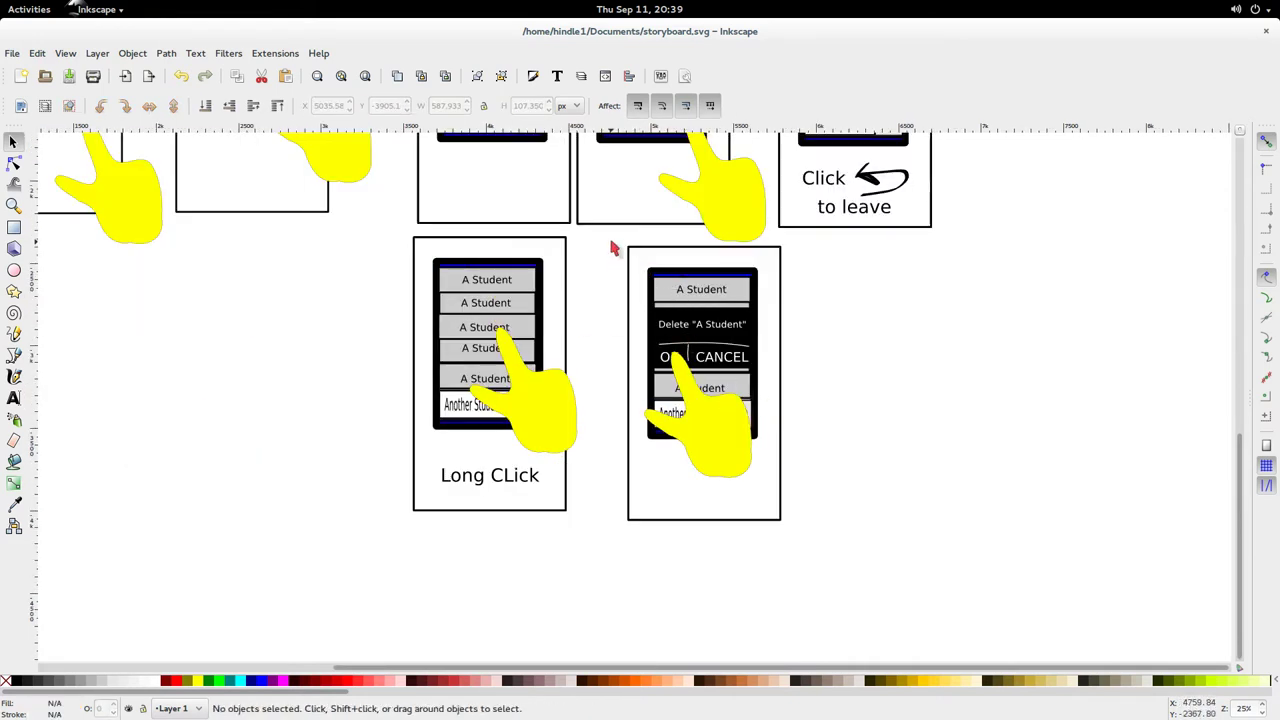
pyautogui.moveTo(613, 247); pyautogui.dragTo(837, 563)
pyautogui.press('Escape')
pyautogui.moveTo(378, 228); pyautogui.dragTo(604, 527)
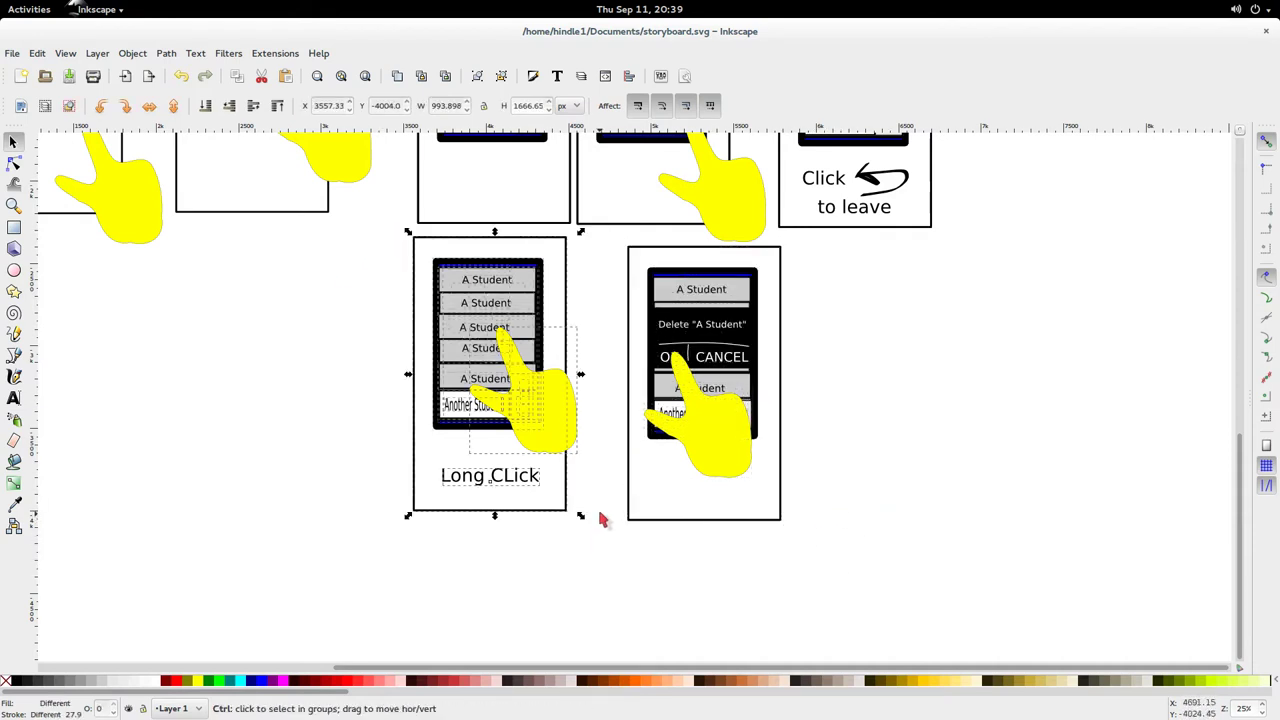
pyautogui.hotkey('ctrl', 'd')
pyautogui.moveTo(505, 266); pyautogui.dragTo(895, 270)
pyautogui.click(957, 449)
pyautogui.press('Delete')
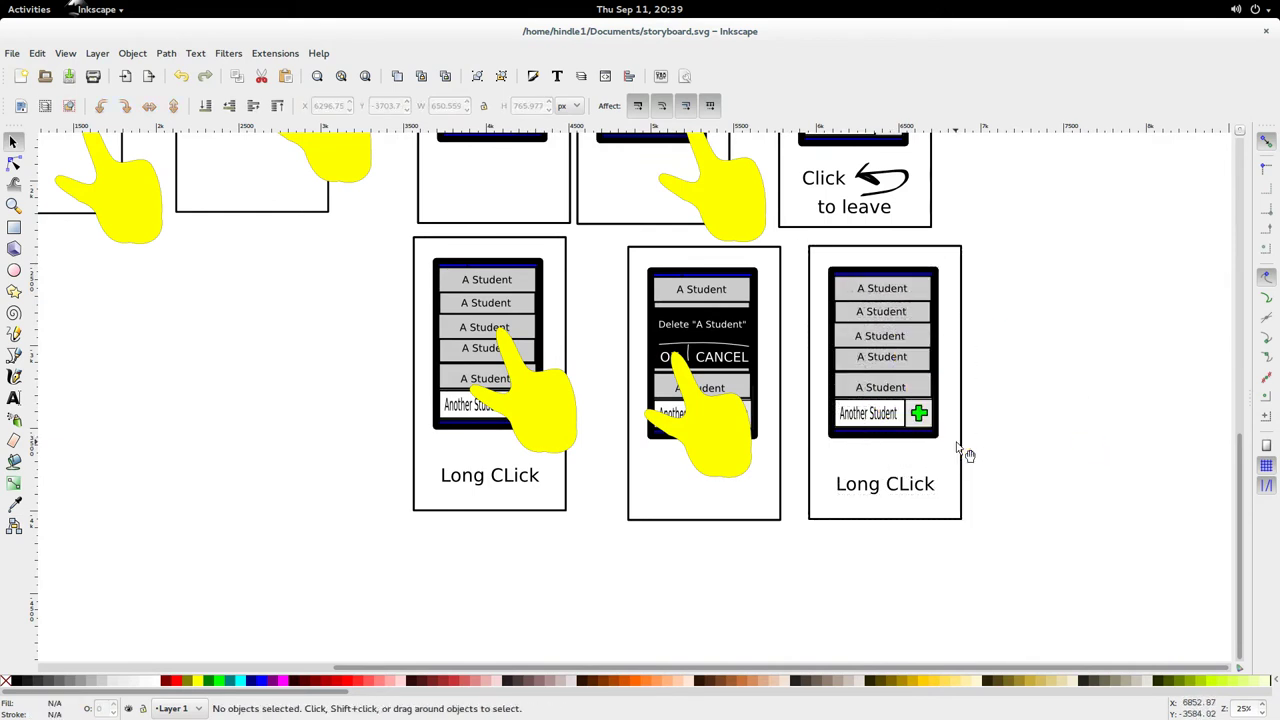
# Delete the fifth row's "A Student" label and the "Long CLick" caption from the new copy
pyautogui.keyDown('ctrl'); pyautogui.click(874, 388); pyautogui.keyUp('ctrl')
pyautogui.press('Delete')
pyautogui.keyDown('ctrl'); pyautogui.click(895, 390); pyautogui.keyUp('ctrl')
pyautogui.press('Delete')
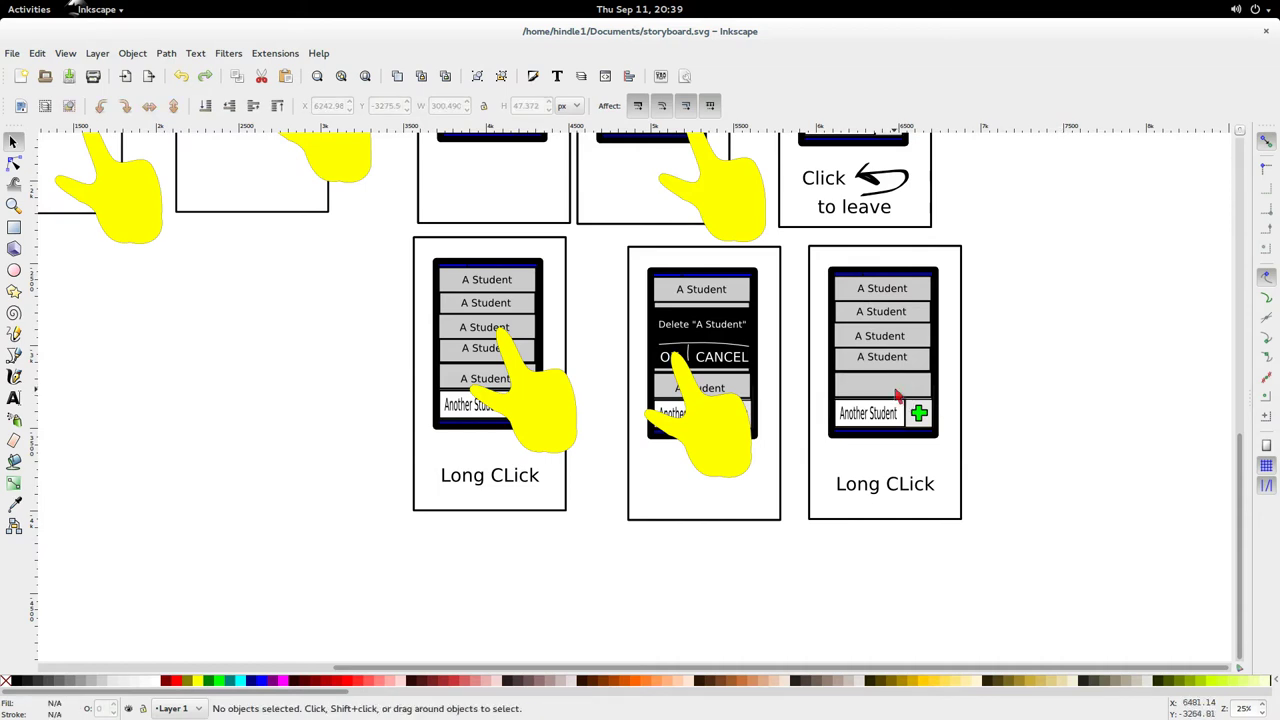
pyautogui.keyDown('ctrl'); pyautogui.click(903, 490); pyautogui.keyUp('ctrl')
pyautogui.press('Delete')
# Move the frame with the emptied fifth row so it sits level and close beside the delete-dialog frame
pyautogui.moveTo(1038, 574); pyautogui.dragTo(808, 258)
pyautogui.moveTo(997, 597); pyautogui.dragTo(790, 248)
pyautogui.moveTo(858, 288); pyautogui.dragTo(836, 289)
# Move the "Long CLick" frame with its hand so it lines up in a row just left of the delete-dialog frame
pyautogui.click(391, 237)
pyautogui.moveTo(391, 237); pyautogui.dragTo(571, 530)
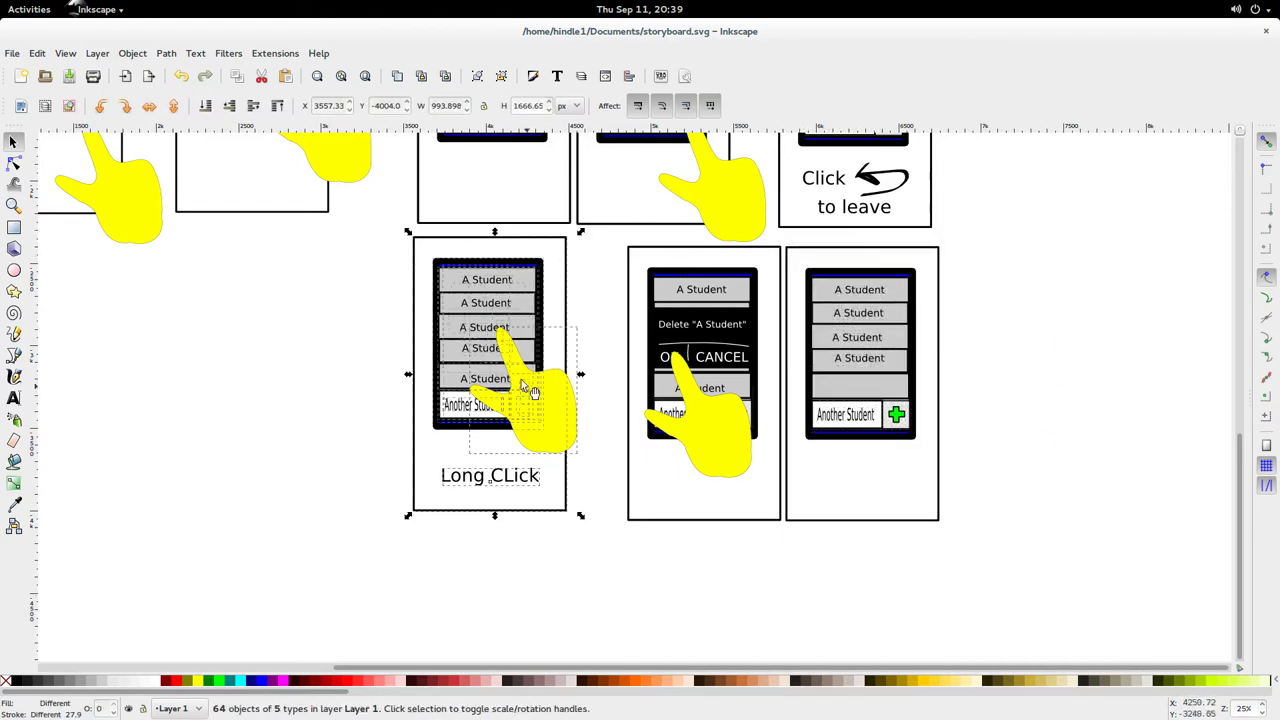
pyautogui.moveTo(515, 368)
pyautogui.mouseDown()
pyautogui.moveTo(575, 378)
pyautogui.moveTo(561, 368)
pyautogui.mouseUp()
pyautogui.click(1131, 313)
pyautogui.moveTo(440, 246); pyautogui.dragTo(648, 552)
pyautogui.moveTo(592, 428)
pyautogui.mouseDown()
pyautogui.moveTo(571, 423)
pyautogui.moveTo(583, 432)
pyautogui.moveTo(586, 414)
pyautogui.mouseUp()
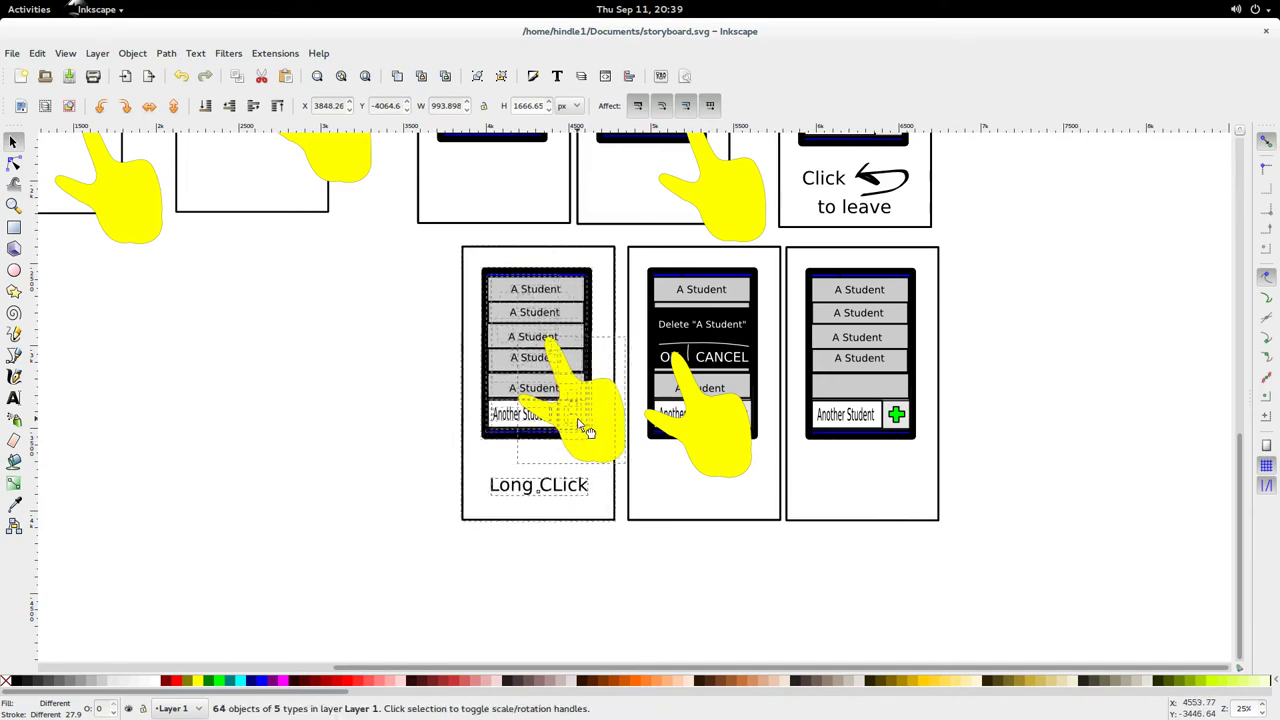
pyautogui.click(1166, 429)
# Look over the storyboard's rows of frames, from the dice and menu frames to the student-list frames
pyautogui.scroll(10, 990, 485)
pyautogui.scroll(-4, 634, 400)
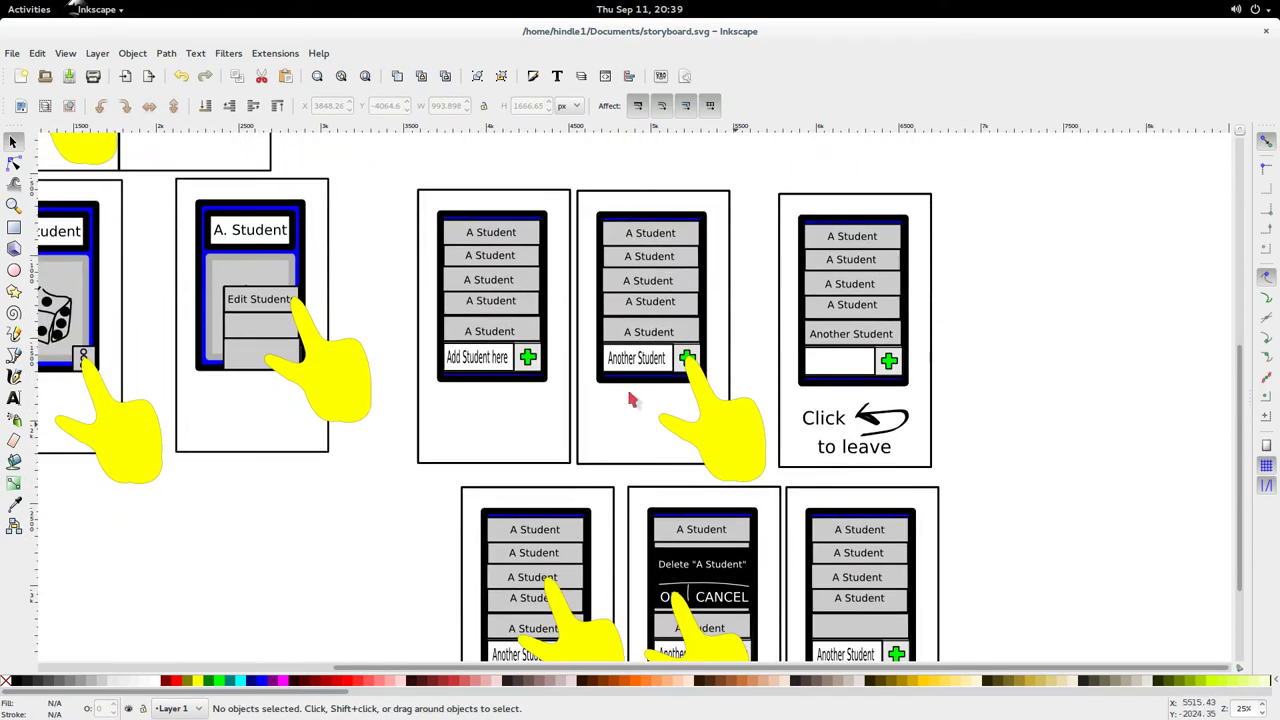
pyautogui.scroll(7, 571, 400)
pyautogui.scroll(-7, 586, 408)
pyautogui.scroll(-5, 575, 398)
pyautogui.scroll(2, 574, 398)
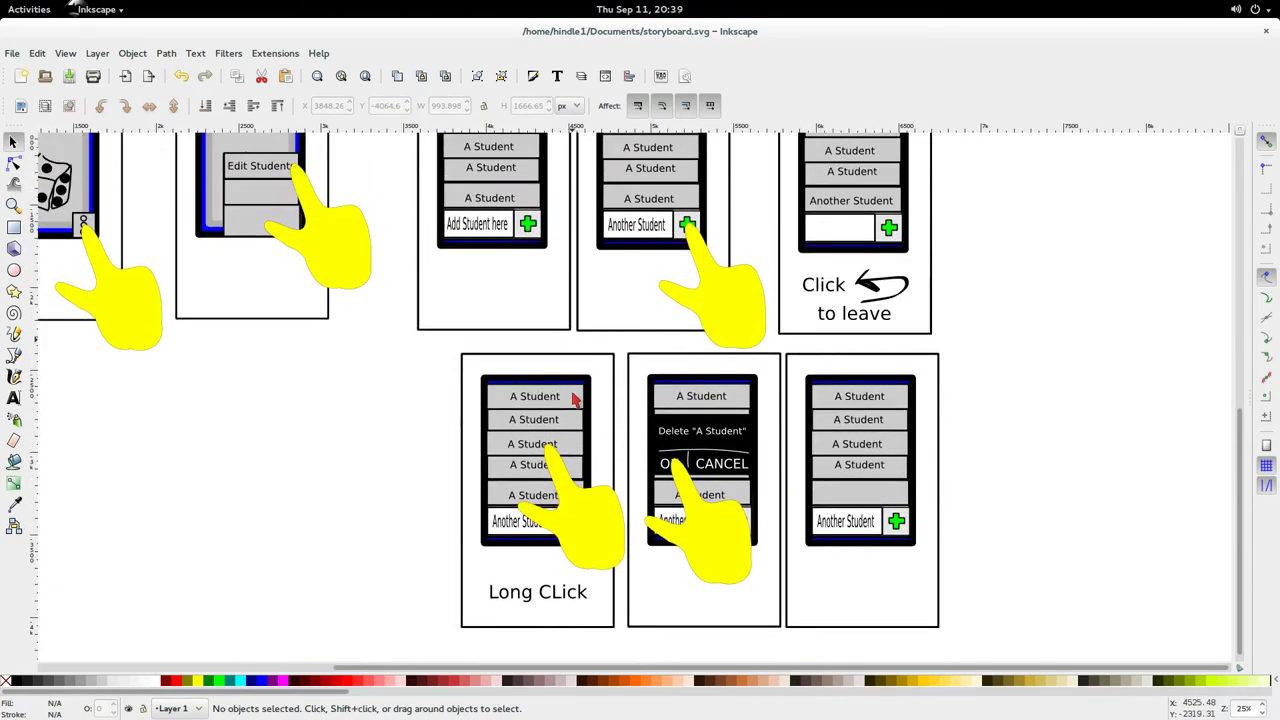
pyautogui.keyDown('ctrl'); pyautogui.scroll(-1, 595, 392); pyautogui.keyUp('ctrl')
pyautogui.moveTo(733, 402); pyautogui.dragTo(968, 382)
pyautogui.scroll(1, 969, 400)
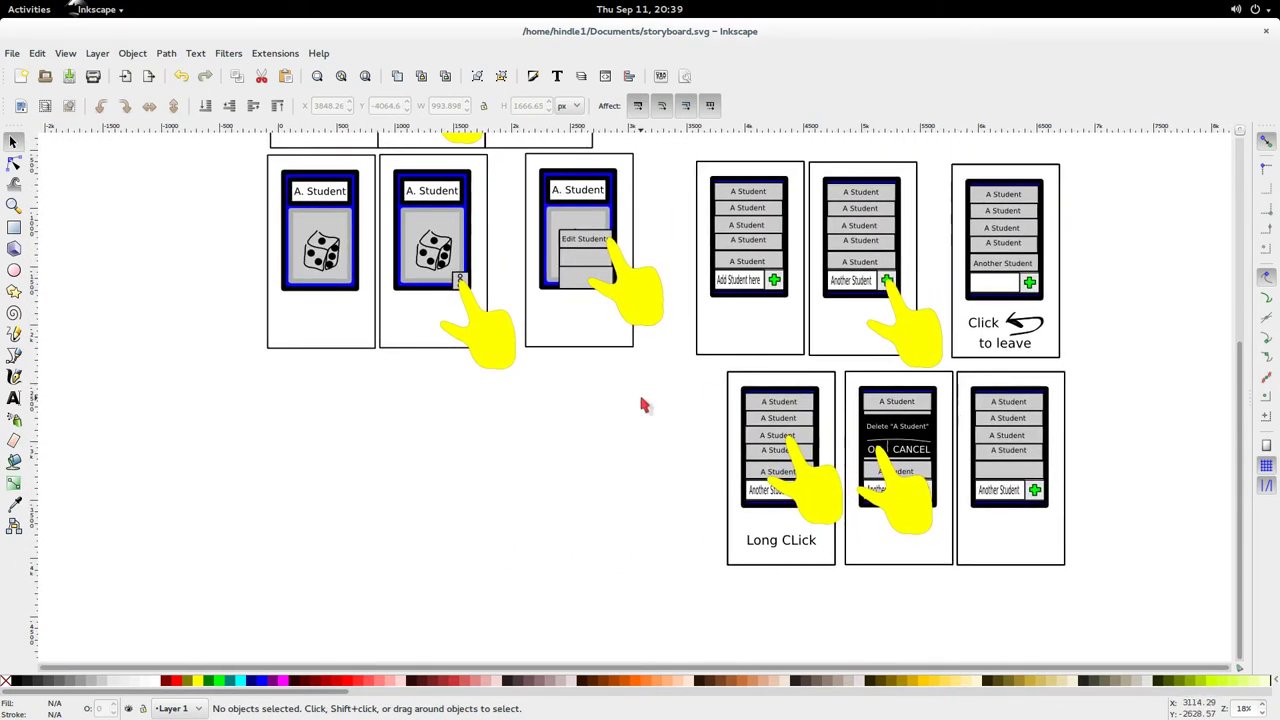
pyautogui.moveTo(571, 403); pyautogui.dragTo(538, 429)
pyautogui.moveTo(636, 410); pyautogui.dragTo(480, 177)
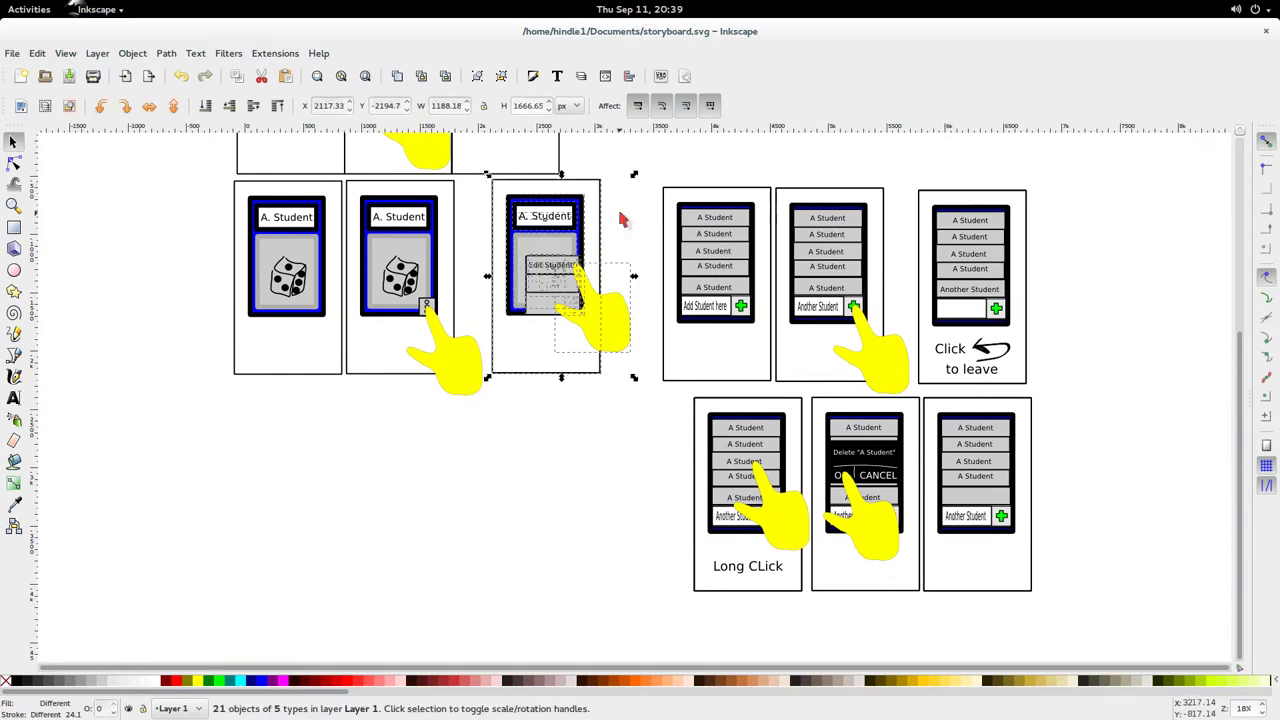
pyautogui.press('Escape')
pyautogui.keyDown('ctrl'); pyautogui.scroll(3, 618, 345); pyautogui.keyUp('ctrl')
pyautogui.keyDown('ctrl'); pyautogui.scroll(-3, 620, 346); pyautogui.keyUp('ctrl')
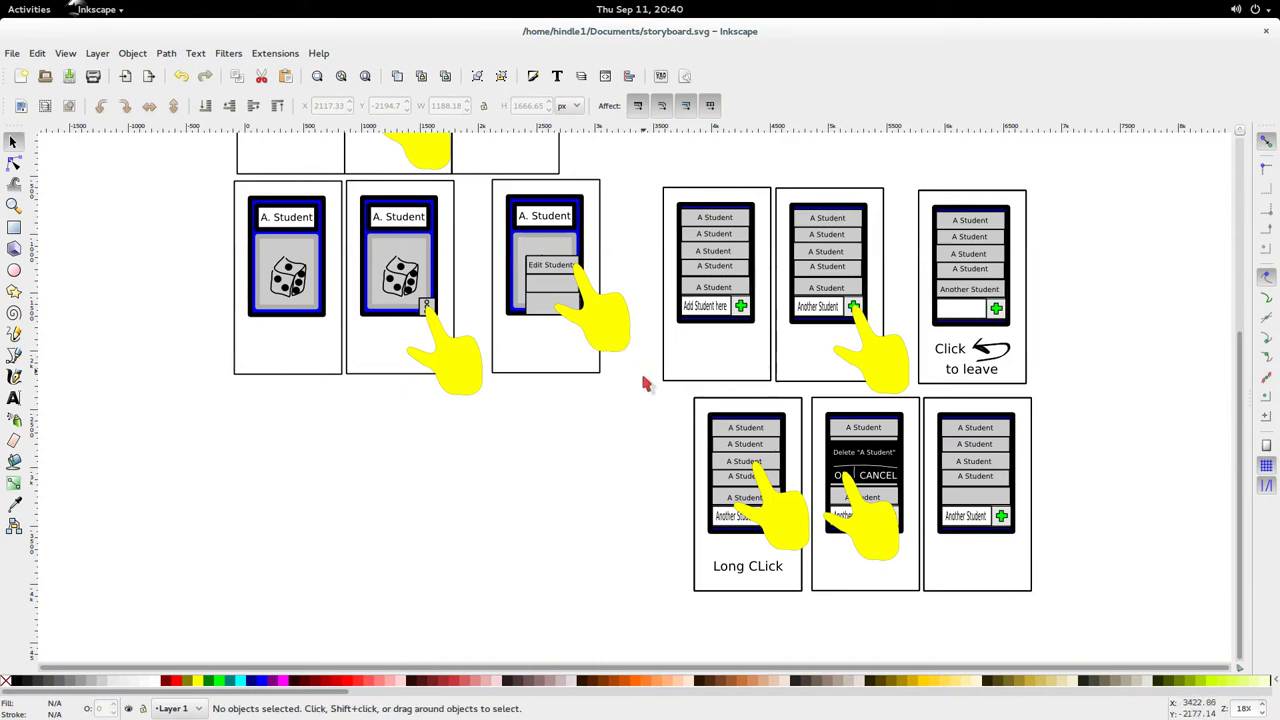
pyautogui.moveTo(648, 414); pyautogui.dragTo(498, 176)
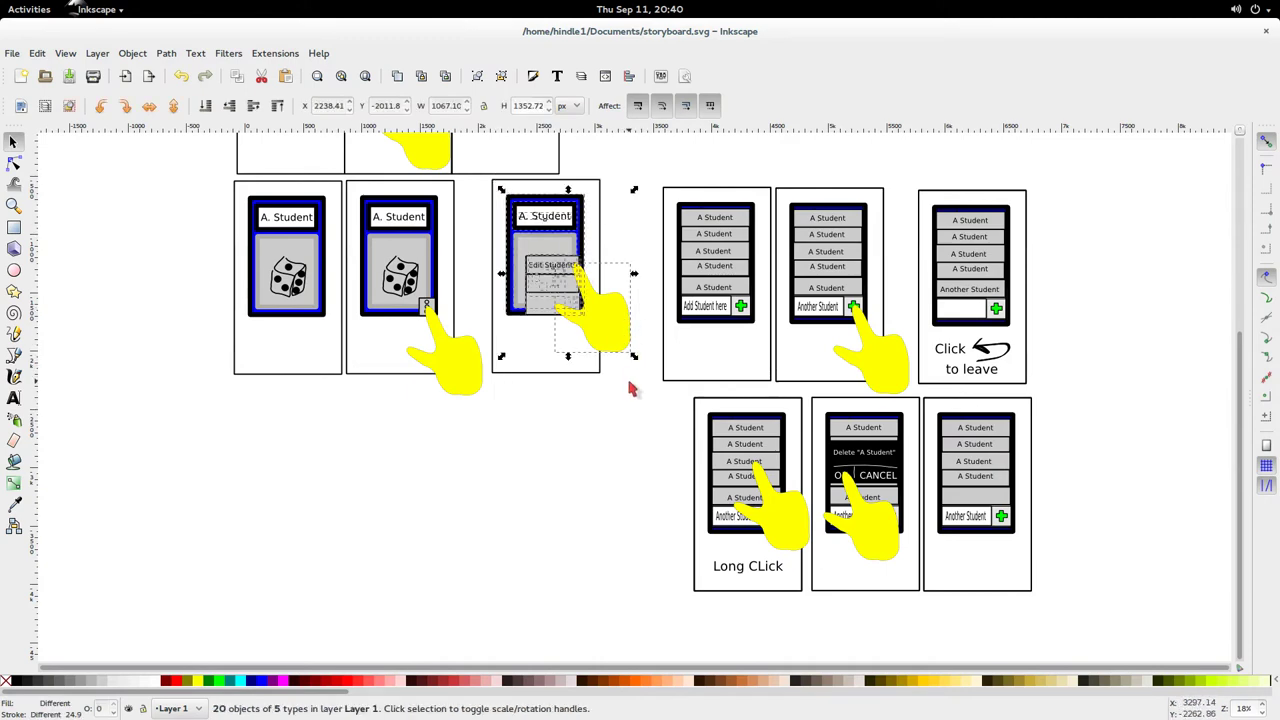
# Add the text "Fast Import" in the empty menu row below "Edit Students"
pyautogui.keyDown('ctrl'); pyautogui.scroll(4, 541, 280); pyautogui.keyUp('ctrl')
pyautogui.press('Escape')
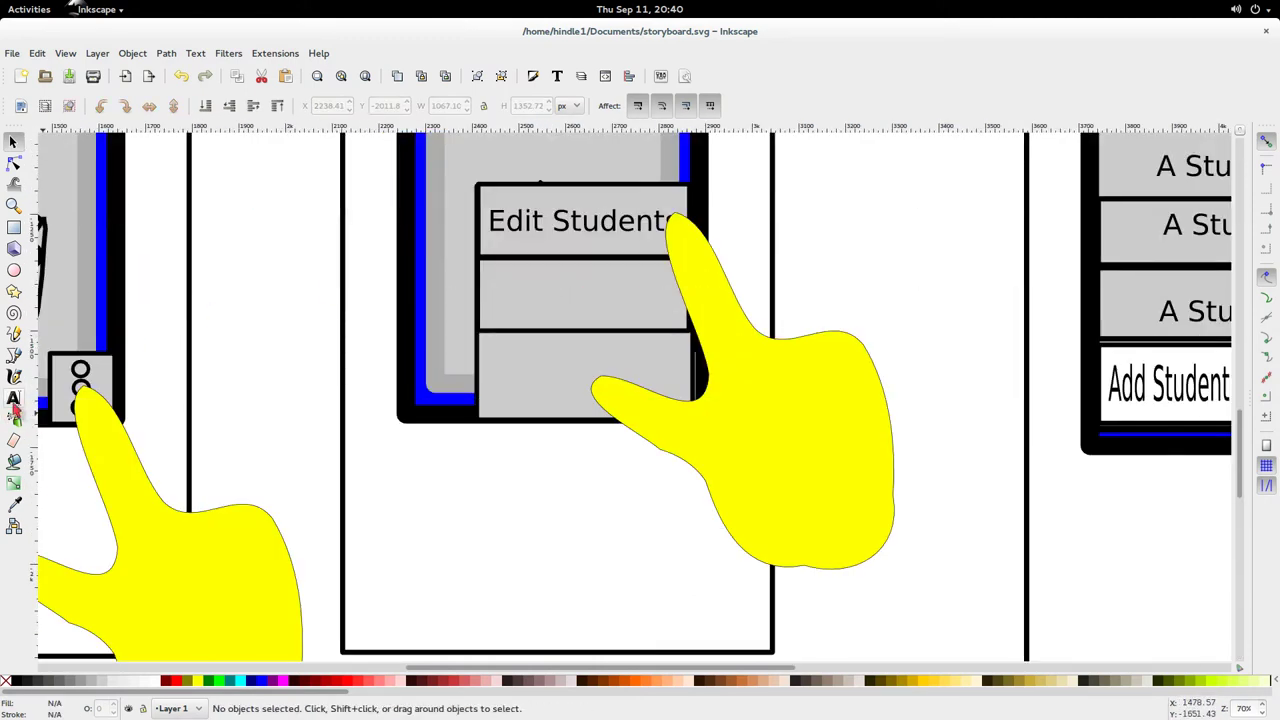
pyautogui.click(14, 400)
pyautogui.click(491, 287)
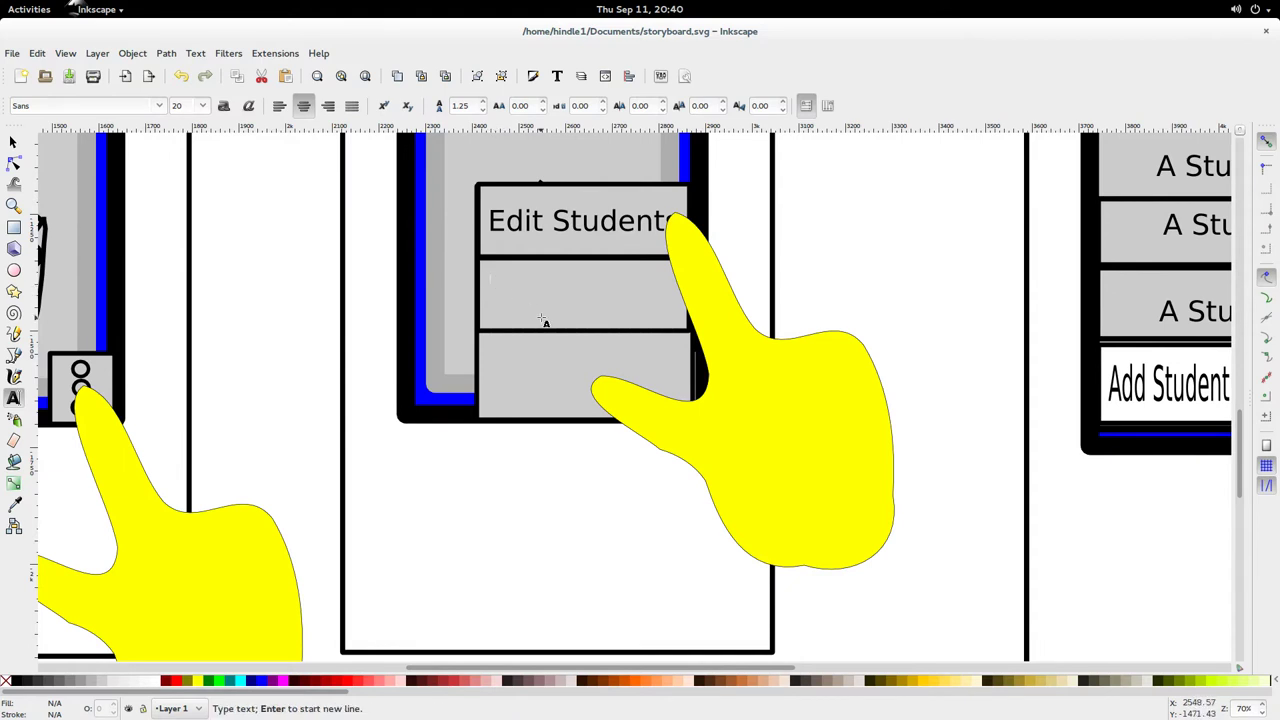
pyautogui.write('E')
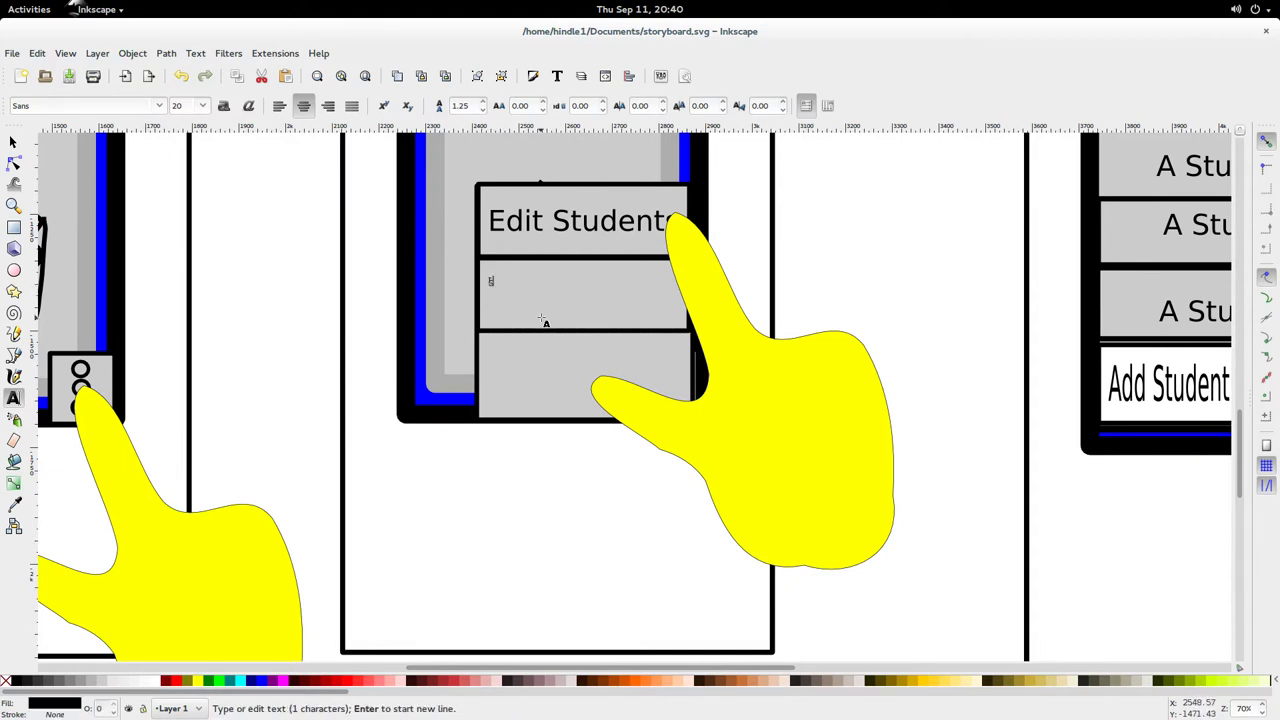
pyautogui.write('ast Import')
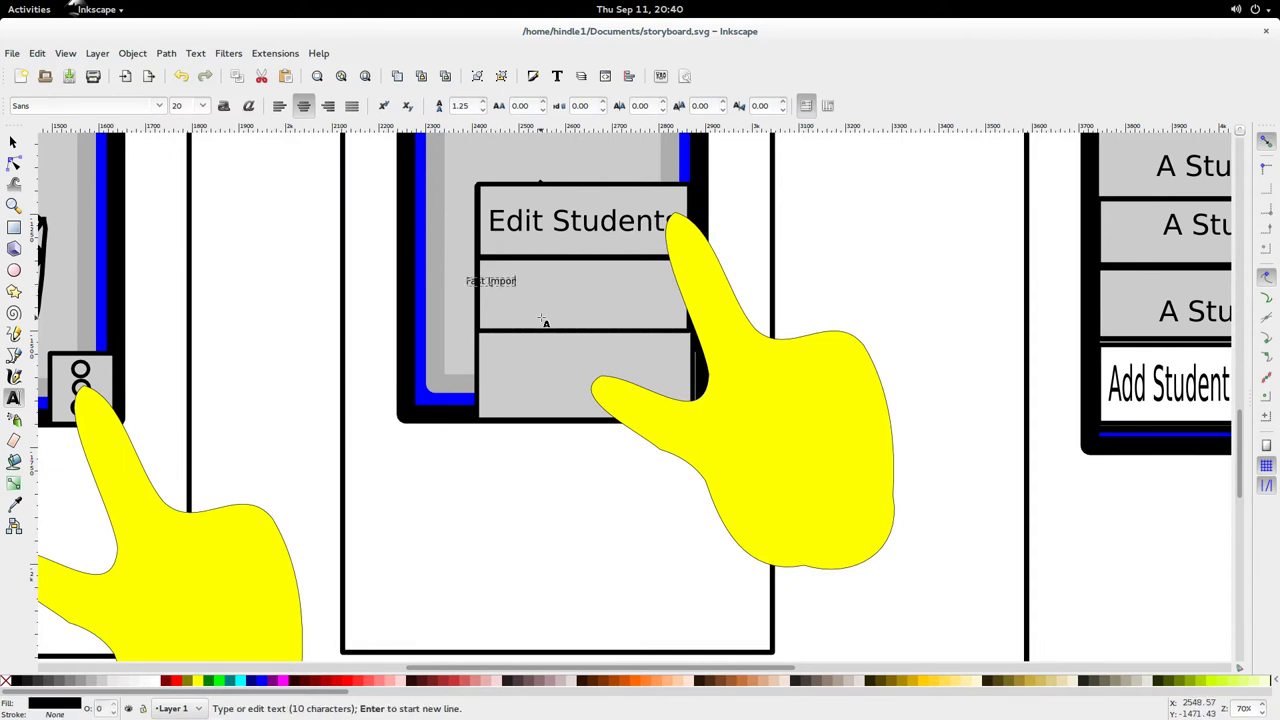
pyautogui.press('Escape')
# Enlarge the "Fast Import" text to about 376 × 64 px and centre it in its menu row
pyautogui.press('F1')
pyautogui.click(540, 288)
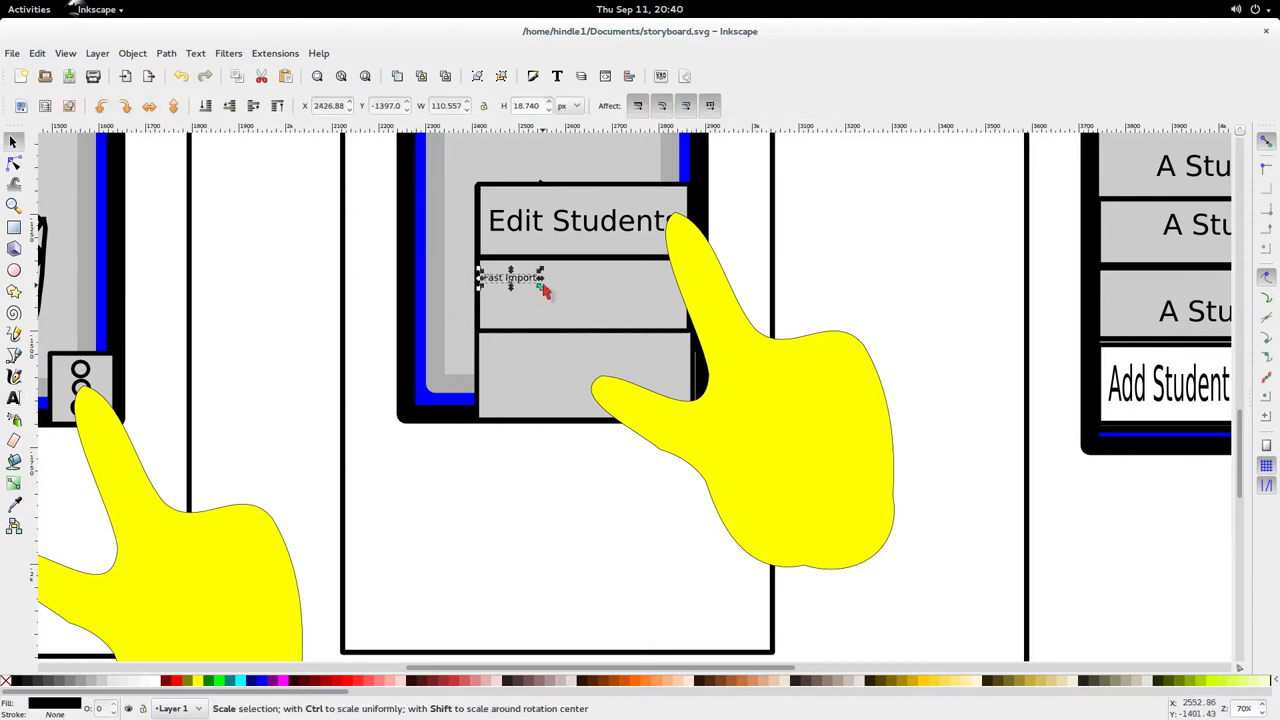
pyautogui.moveTo(550, 296); pyautogui.dragTo(663, 388)
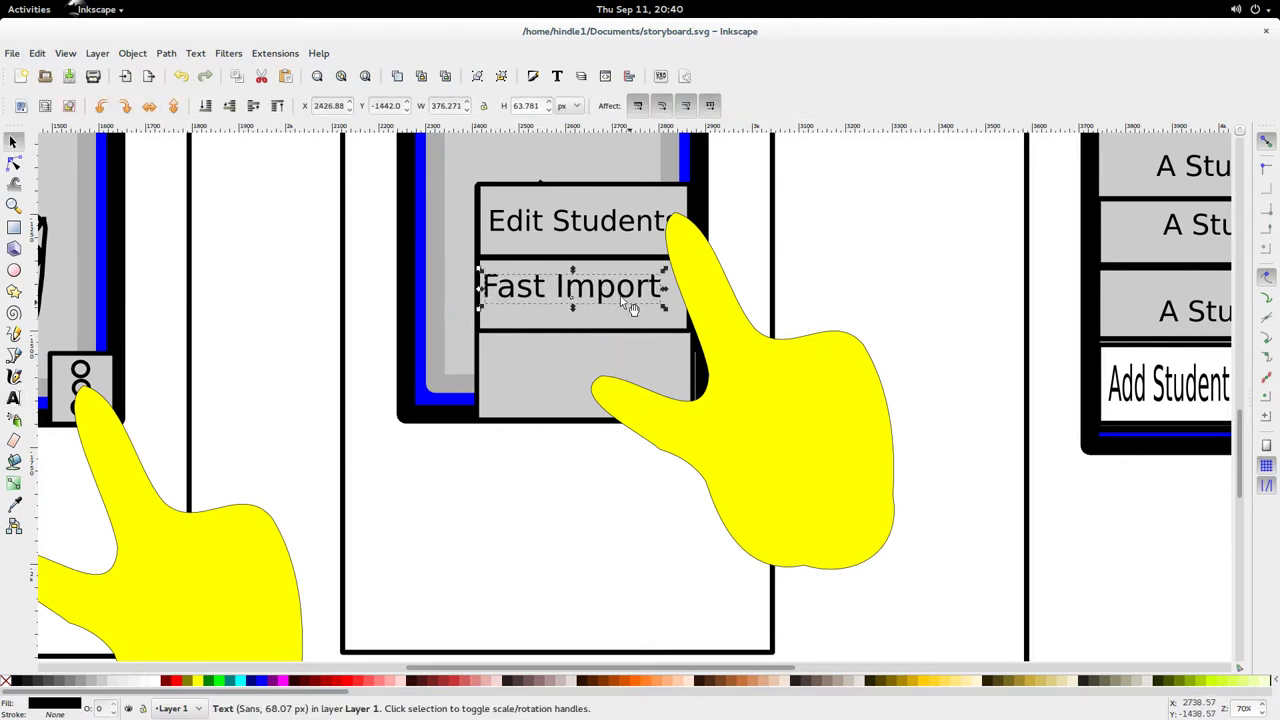
pyautogui.moveTo(620, 296); pyautogui.dragTo(630, 308)
pyautogui.press('Escape')
# Duplicate the whole menu frame and place the copy in the empty area below the first dice frame
pyautogui.scroll(-5, 765, 370)
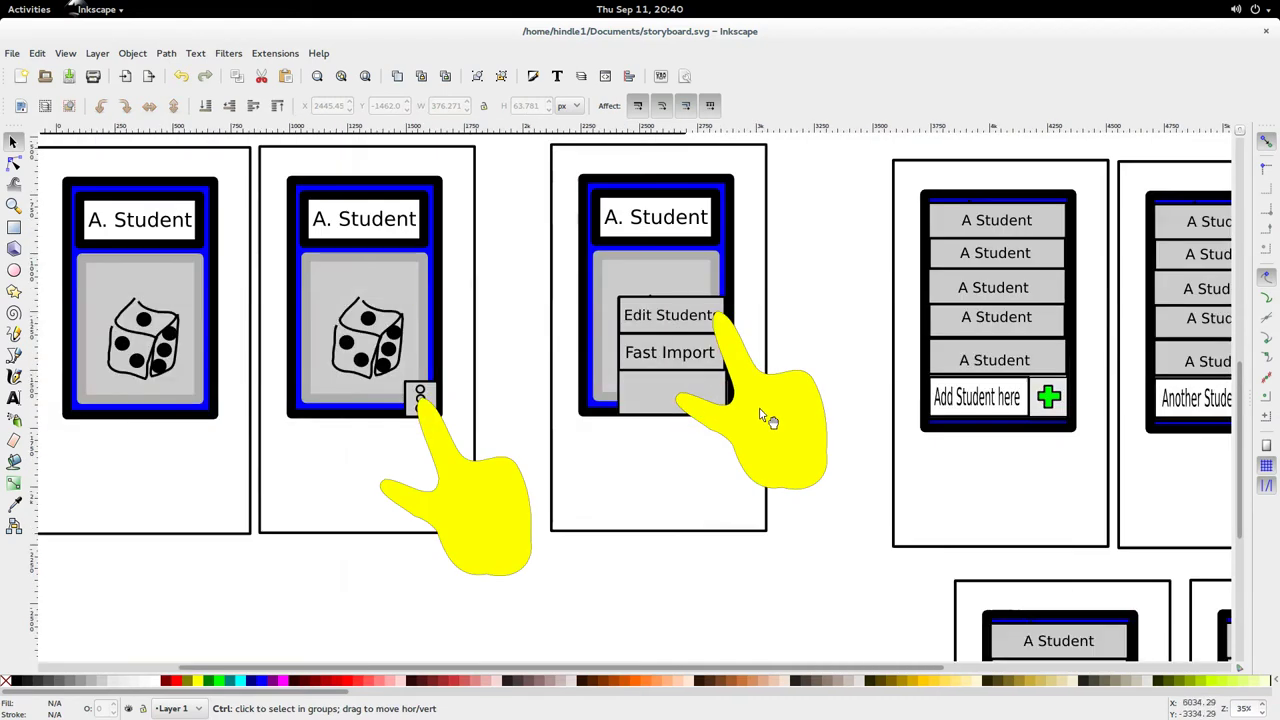
pyautogui.moveTo(790, 490); pyautogui.dragTo(678, 308)
pyautogui.moveTo(722, 373); pyautogui.dragTo(548, 516)
pyautogui.scroll(-4, 650, 475)
pyautogui.click(703, 560)
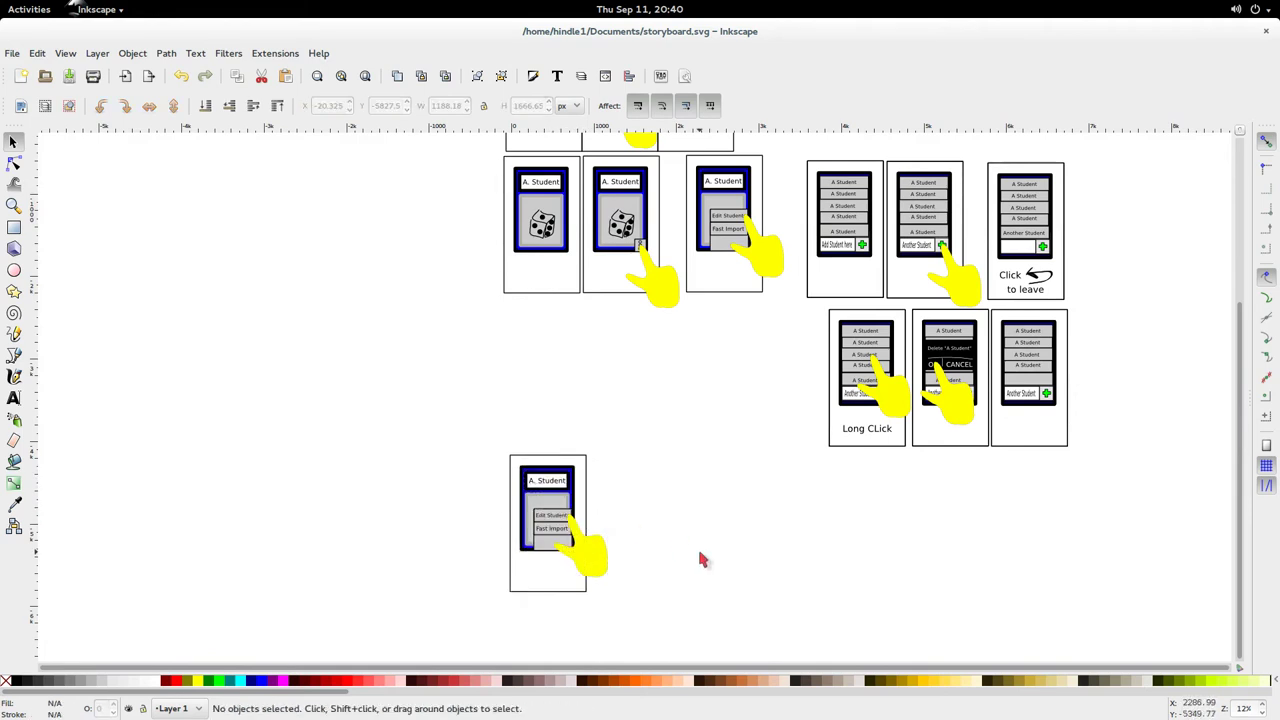
# Move the yellow hand in the copied menu frame so it points at "Fast Import"
pyautogui.click(618, 557)
pyautogui.press('n')
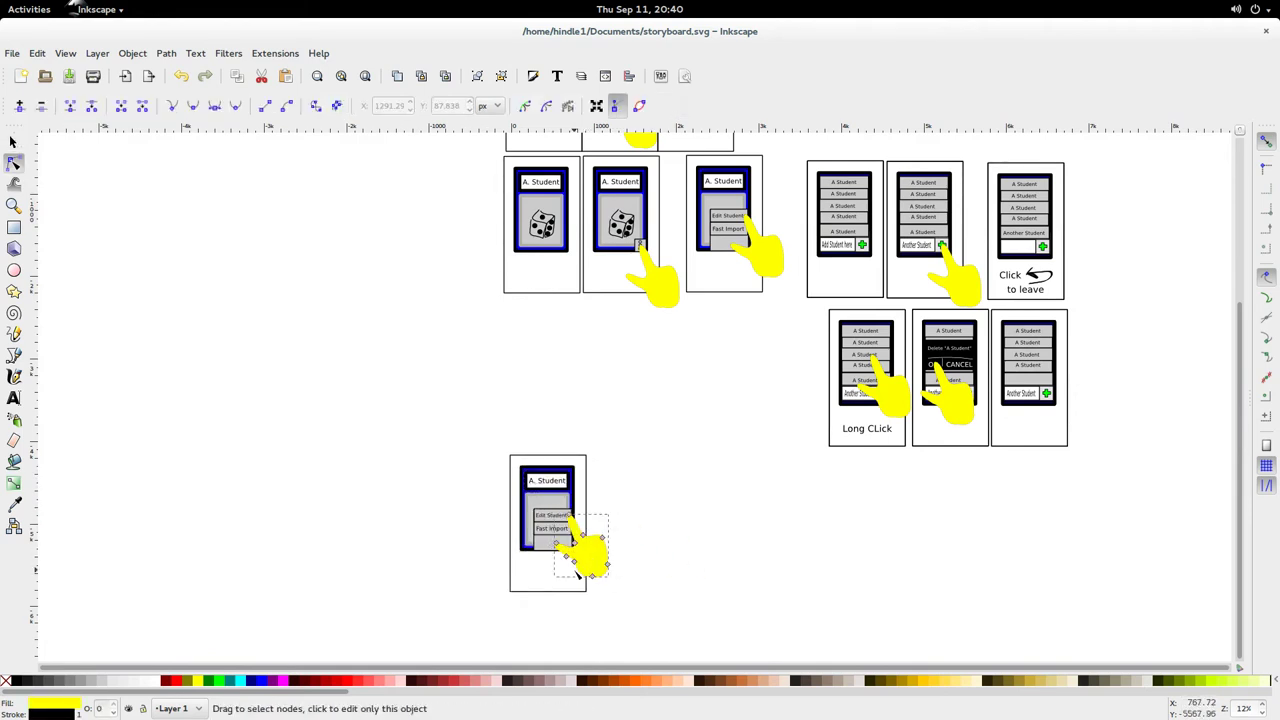
pyautogui.click(686, 549)
pyautogui.press('s')
pyautogui.moveTo(602, 560); pyautogui.dragTo(593, 572)
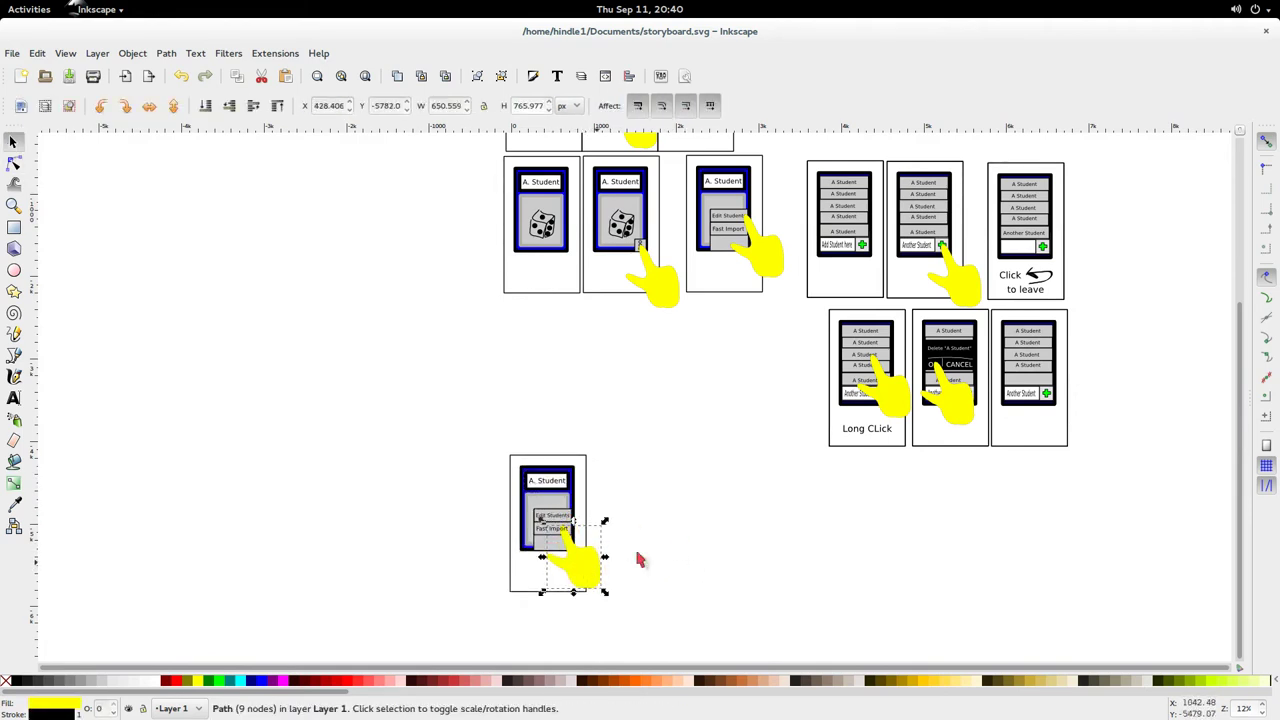
pyautogui.click(673, 581)
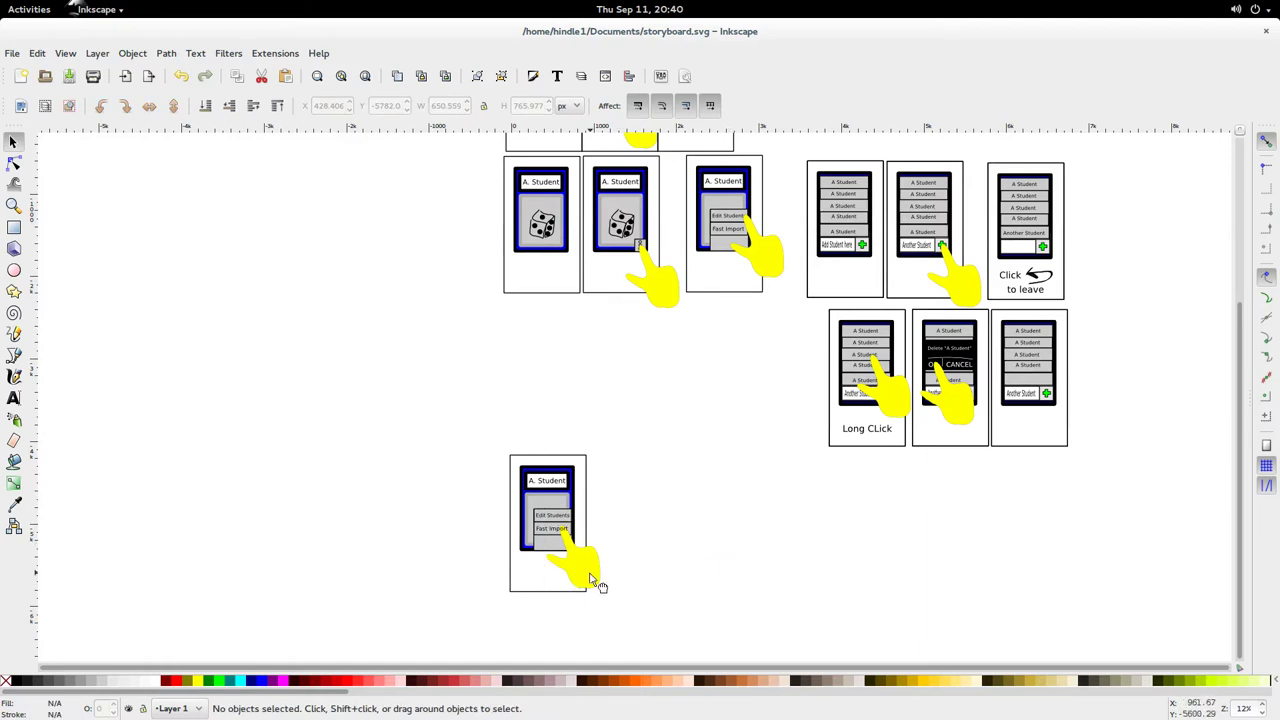
pyautogui.click(592, 581)
pyautogui.click(659, 560)
# Copy the first "A. Student" dice frame and paste it to the right of the copied menu frame
pyautogui.scroll(1, 752, 571)
pyautogui.scroll(-1, 758, 570)
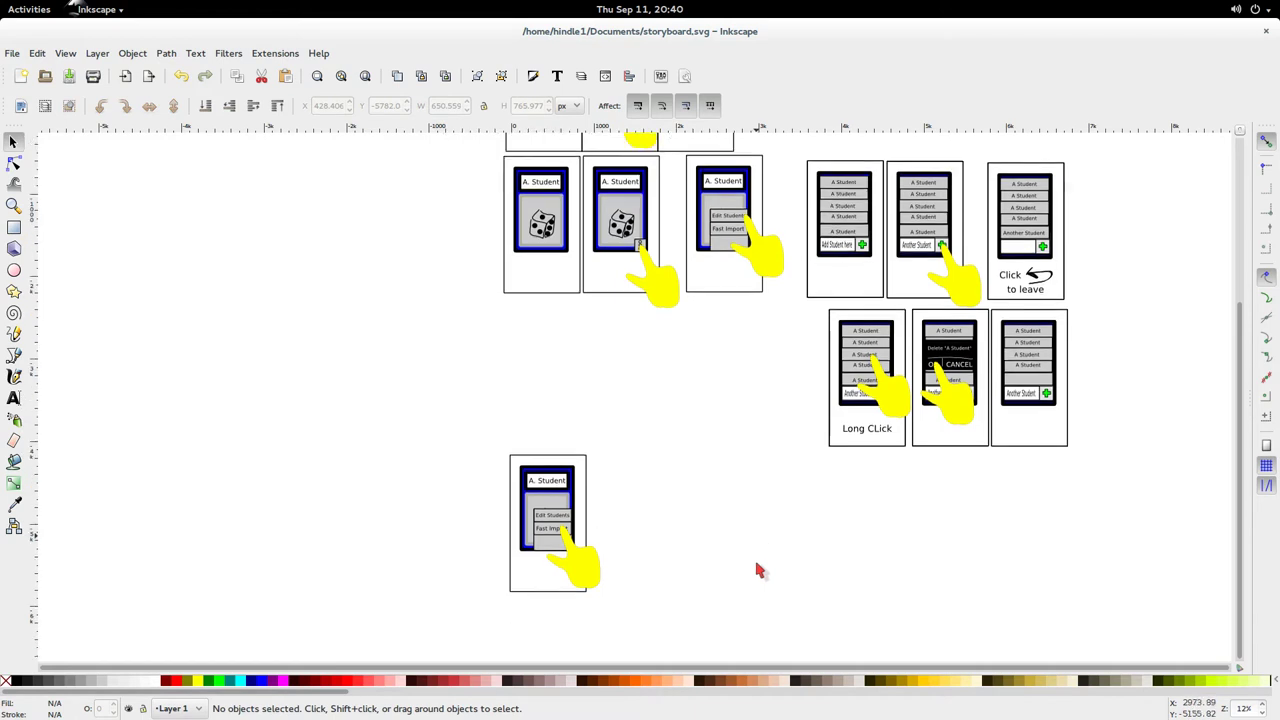
pyautogui.scroll(7, 758, 570)
pyautogui.scroll(-9, 758, 570)
pyautogui.scroll(3, 758, 570)
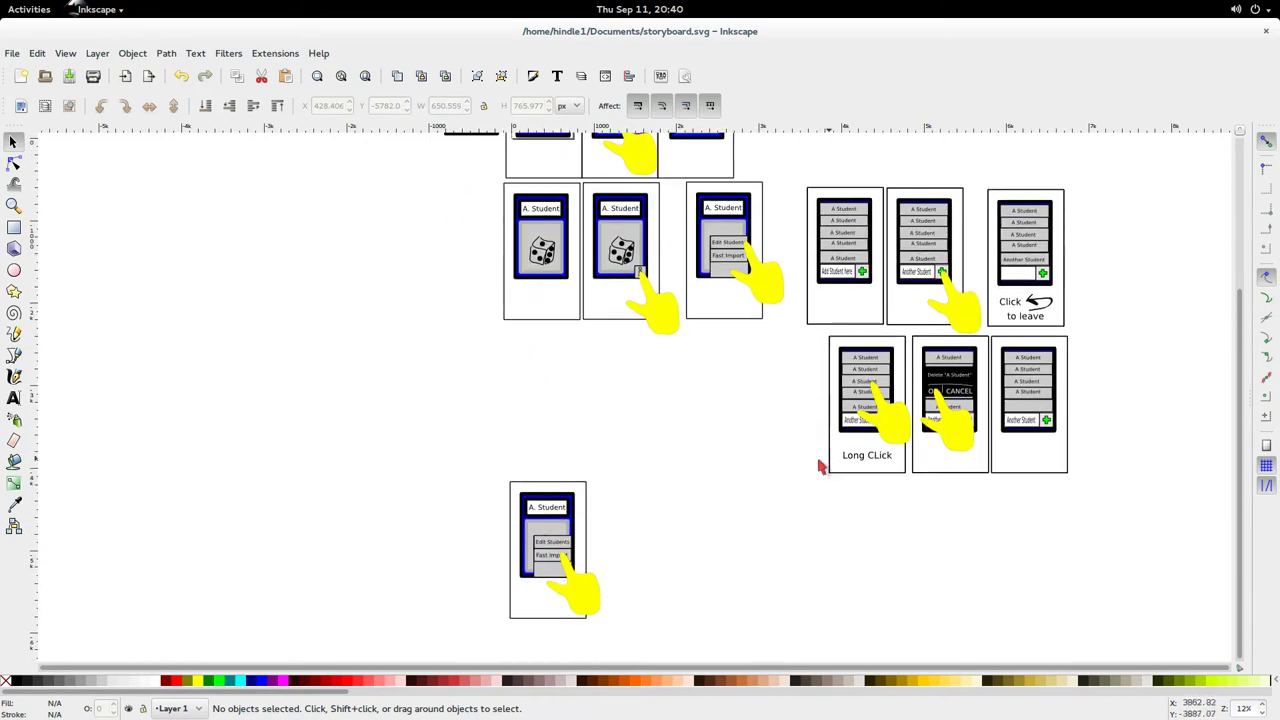
pyautogui.moveTo(443, 185); pyautogui.dragTo(650, 536)
pyautogui.hotkey('ctrl', 'c')
pyautogui.hotkey('ctrl', 'v')
pyautogui.scroll(5, 727, 590)
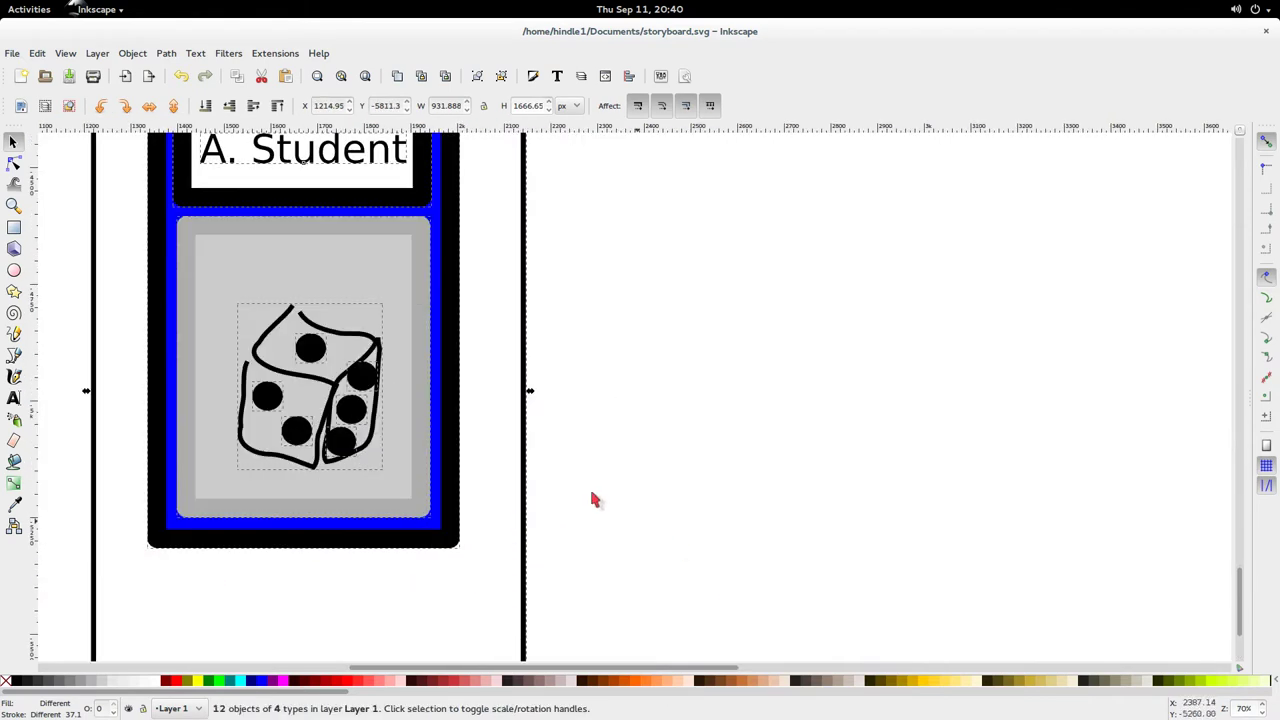
pyautogui.hscroll(-3, 594, 500)
pyautogui.click(963, 570)
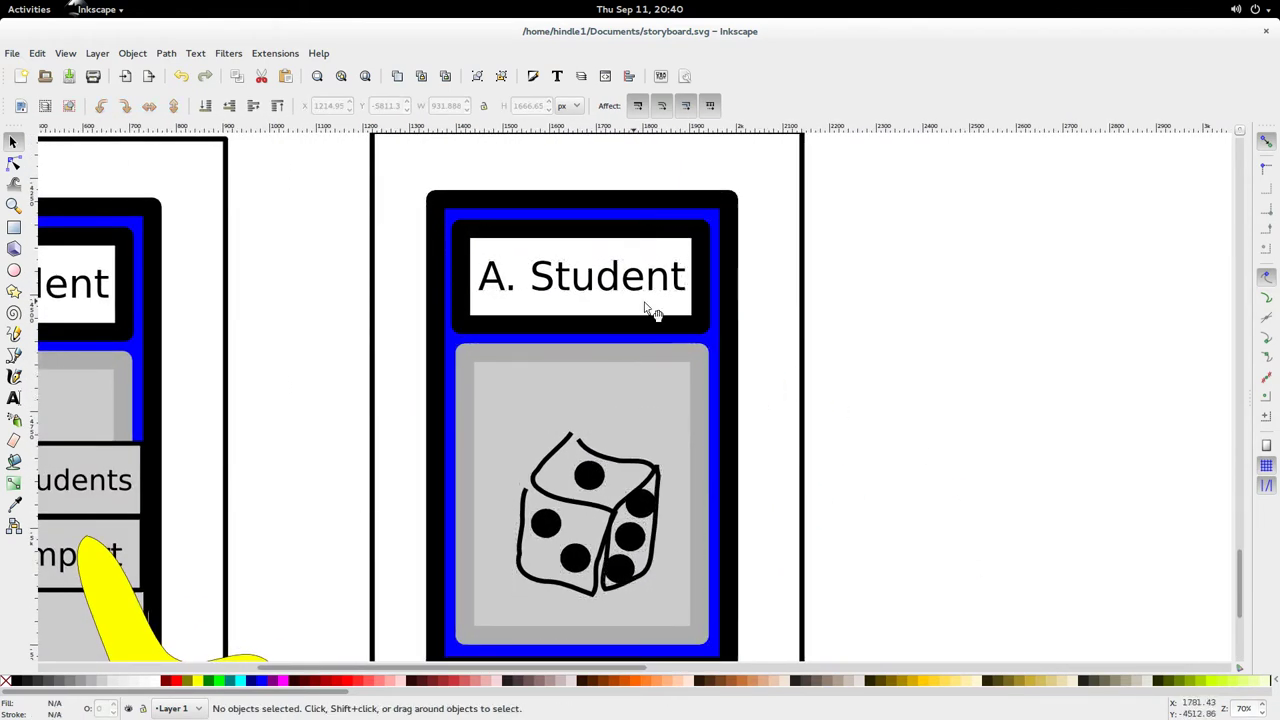
# Move the grey rectangle in the pasted frame to the phone's upper area, delete the dice drawing and fill the rectangle white
pyautogui.click(601, 392)
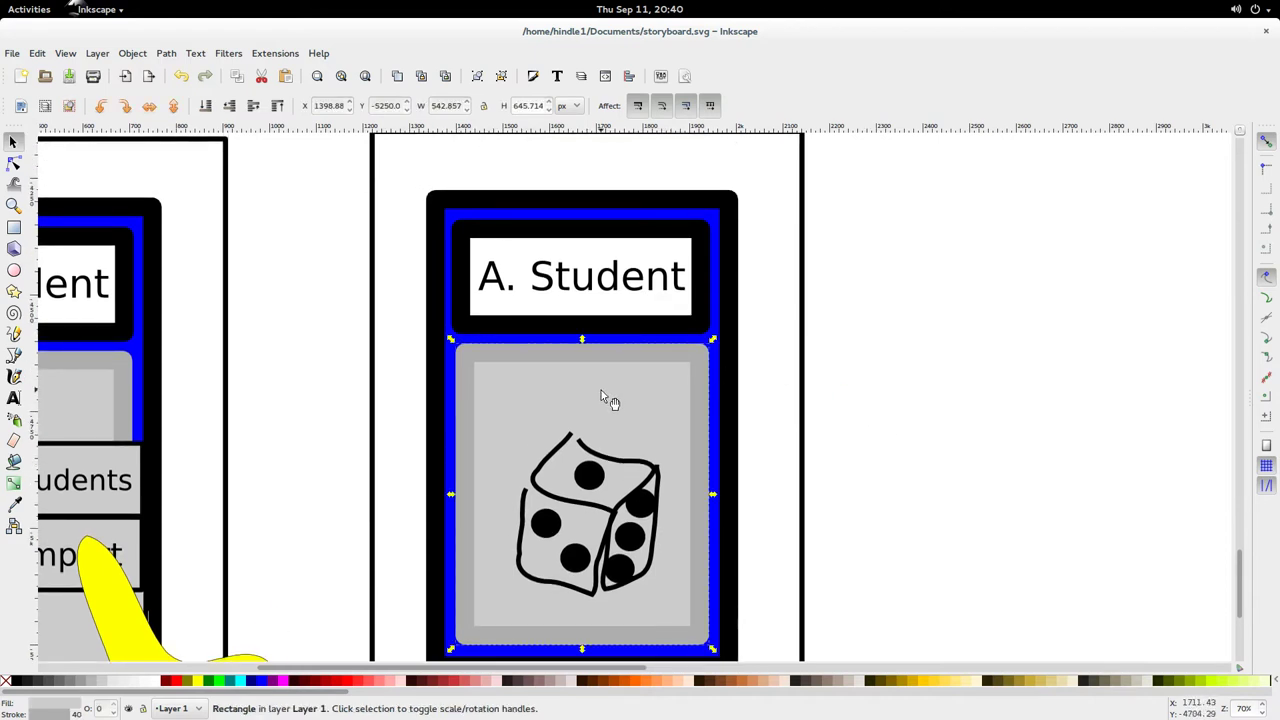
pyautogui.moveTo(601, 392); pyautogui.dragTo(606, 277)
pyautogui.moveTo(895, 427); pyautogui.dragTo(456, 620)
pyautogui.press('End')
pyautogui.click(530, 447)
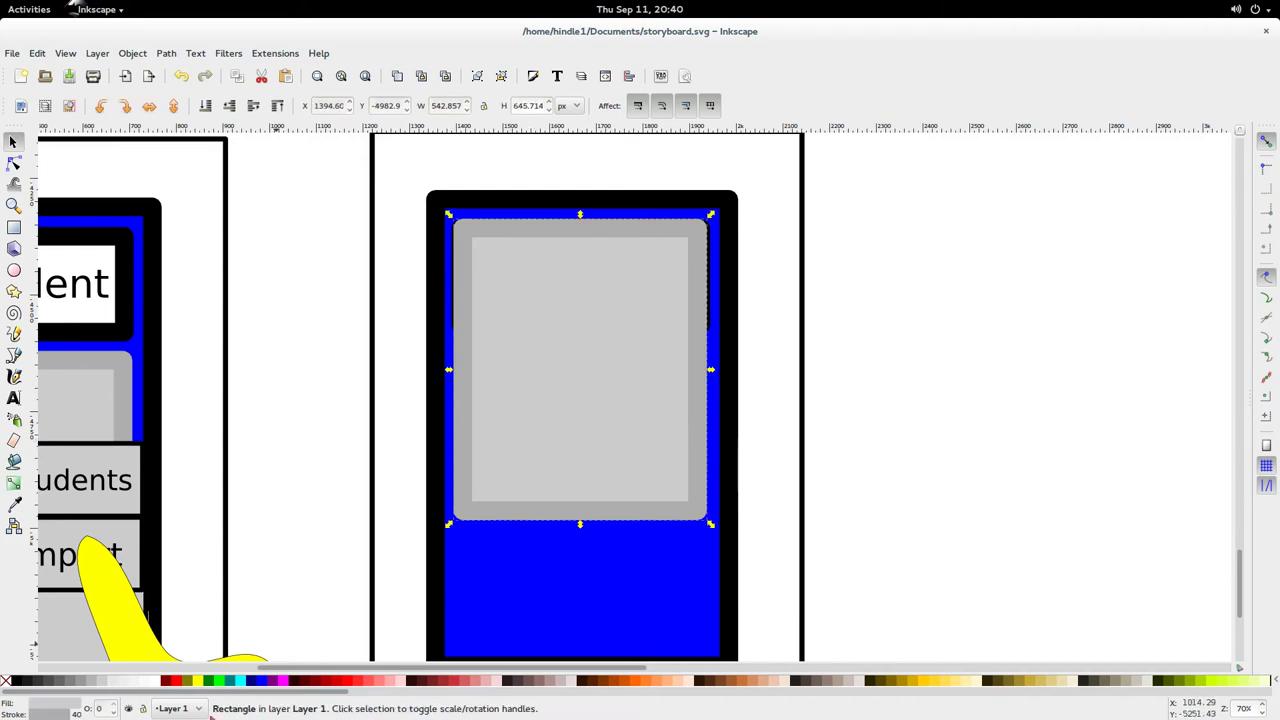
pyautogui.click(157, 681)
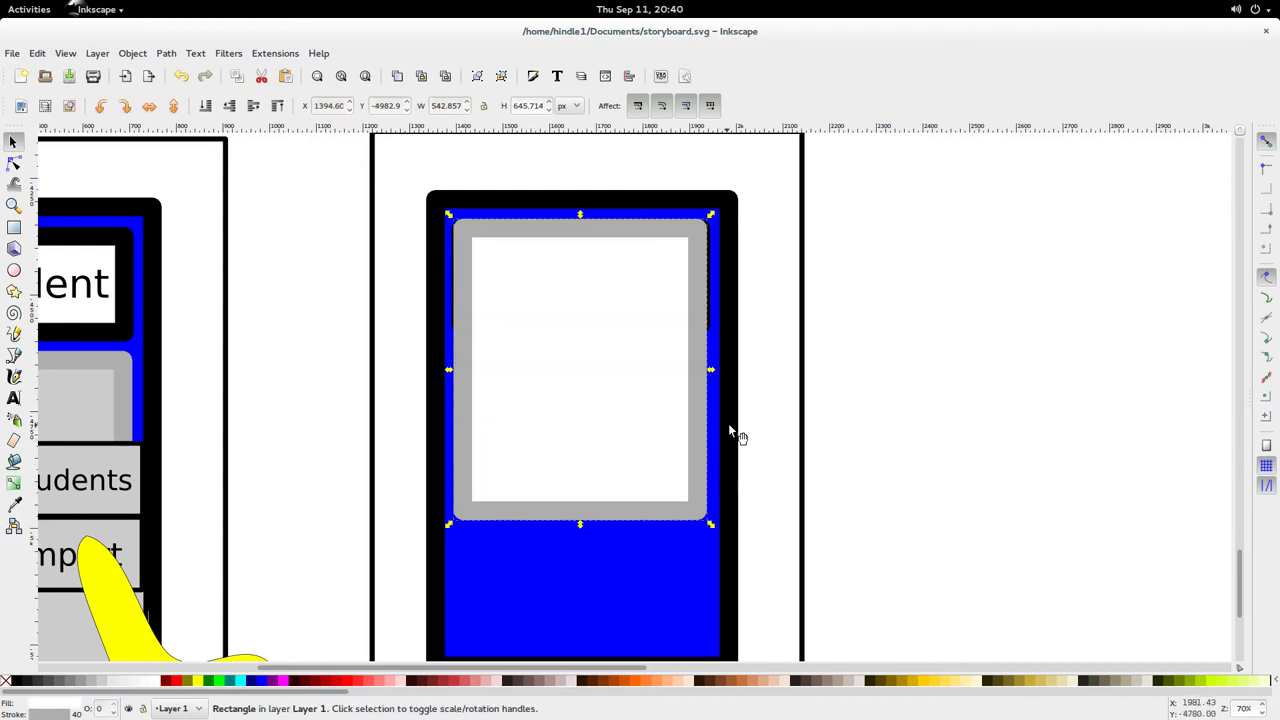
# Move the white rectangle aside and relocate the "A. Student" box and its text to the lower end of the phone
pyautogui.moveTo(613, 357); pyautogui.dragTo(735, 346)
pyautogui.click(515, 245)
pyautogui.moveTo(515, 245); pyautogui.dragTo(560, 576)
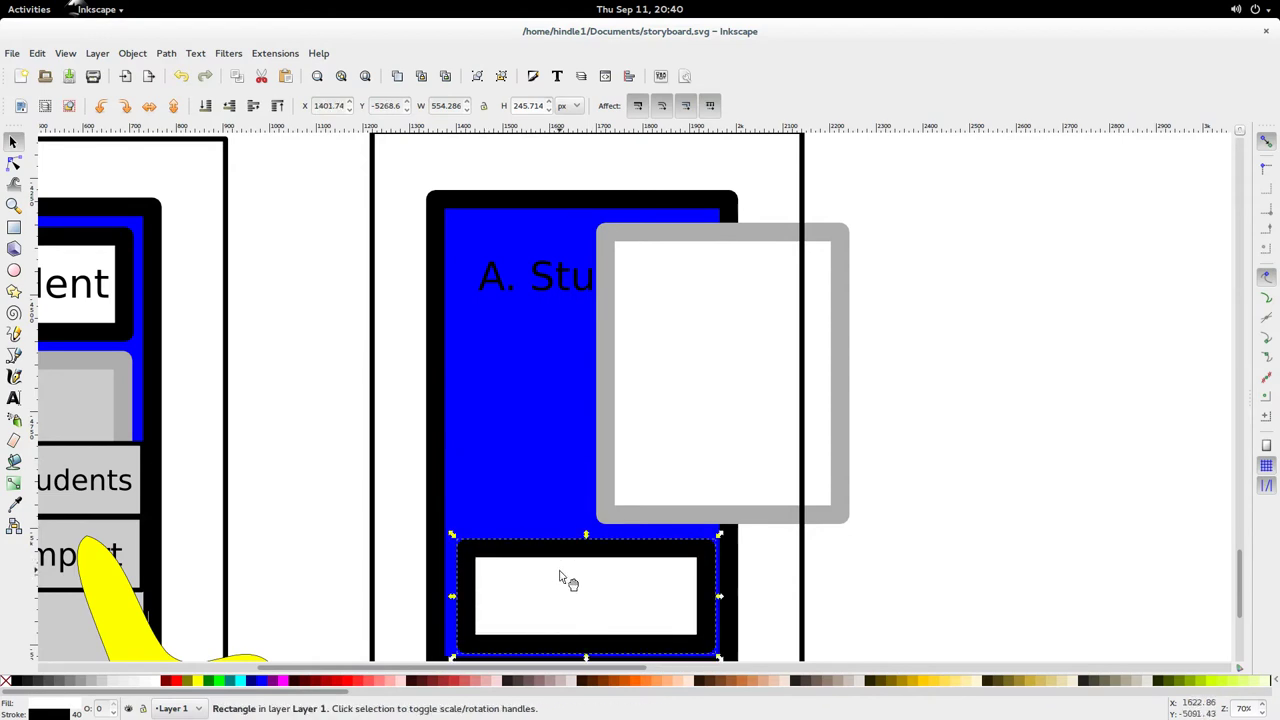
pyautogui.moveTo(519, 312); pyautogui.dragTo(507, 607)
pyautogui.keyDown('ctrl'); pyautogui.click(509, 287); pyautogui.keyUp('ctrl')
# Change the "A. Student" text in the lower box to "ADD" and centre it in the box
pyautogui.press('t')
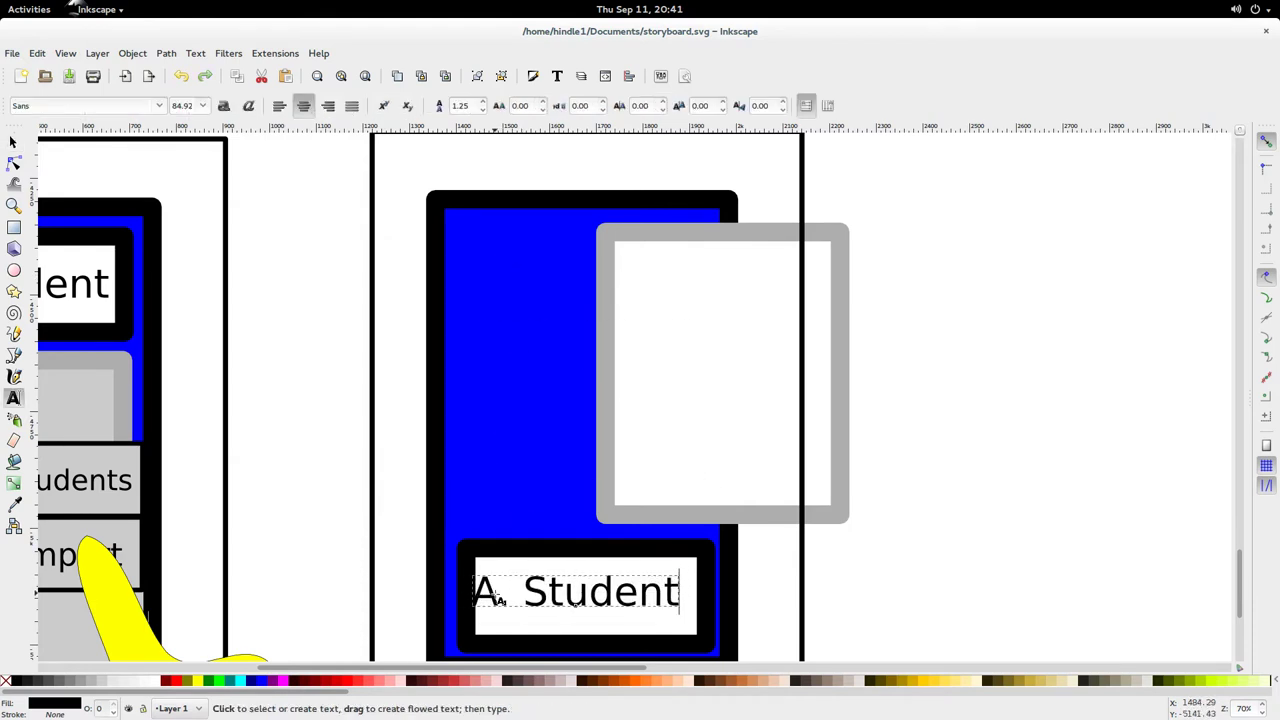
pyautogui.hotkey('ctrl', 'a')
pyautogui.write('ADD')
pyautogui.press('Escape')
pyautogui.press('F1')
pyautogui.moveTo(557, 597); pyautogui.dragTo(585, 606)
# Give the box behind "ADD" a near-white fill and a 30% gray outline
pyautogui.click(607, 578)
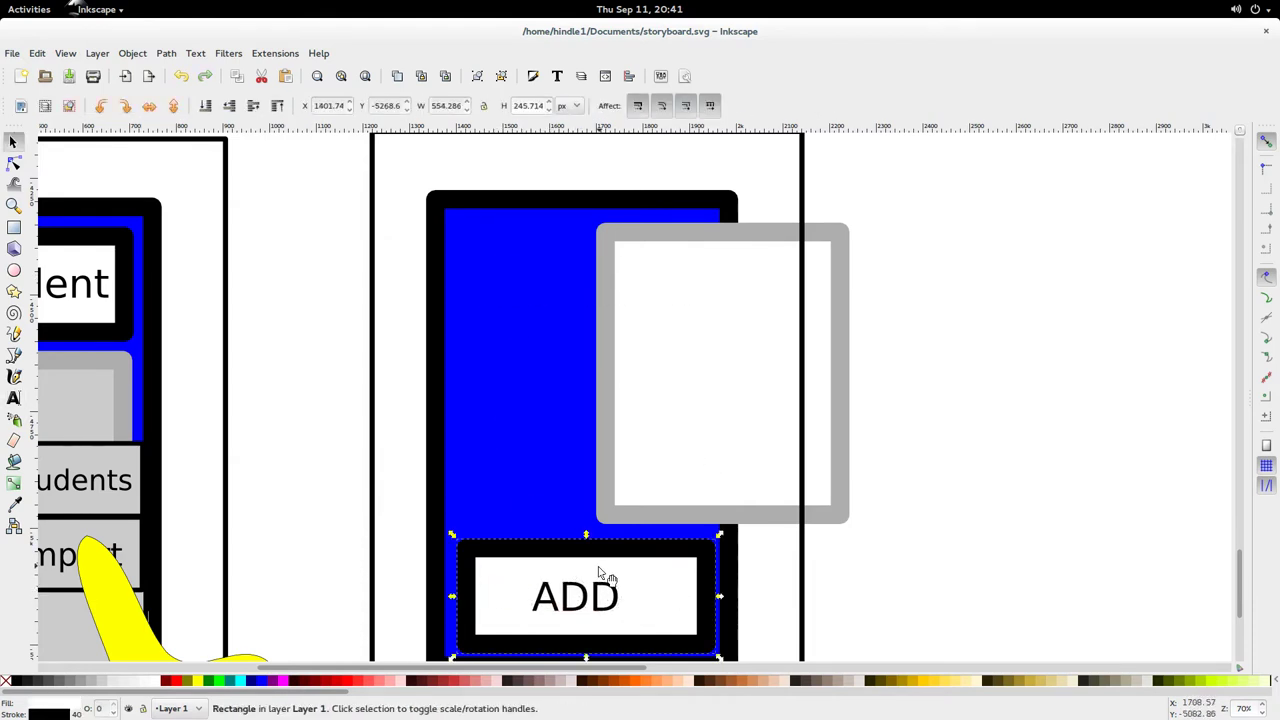
pyautogui.click(144, 682)
pyautogui.click(130, 686)
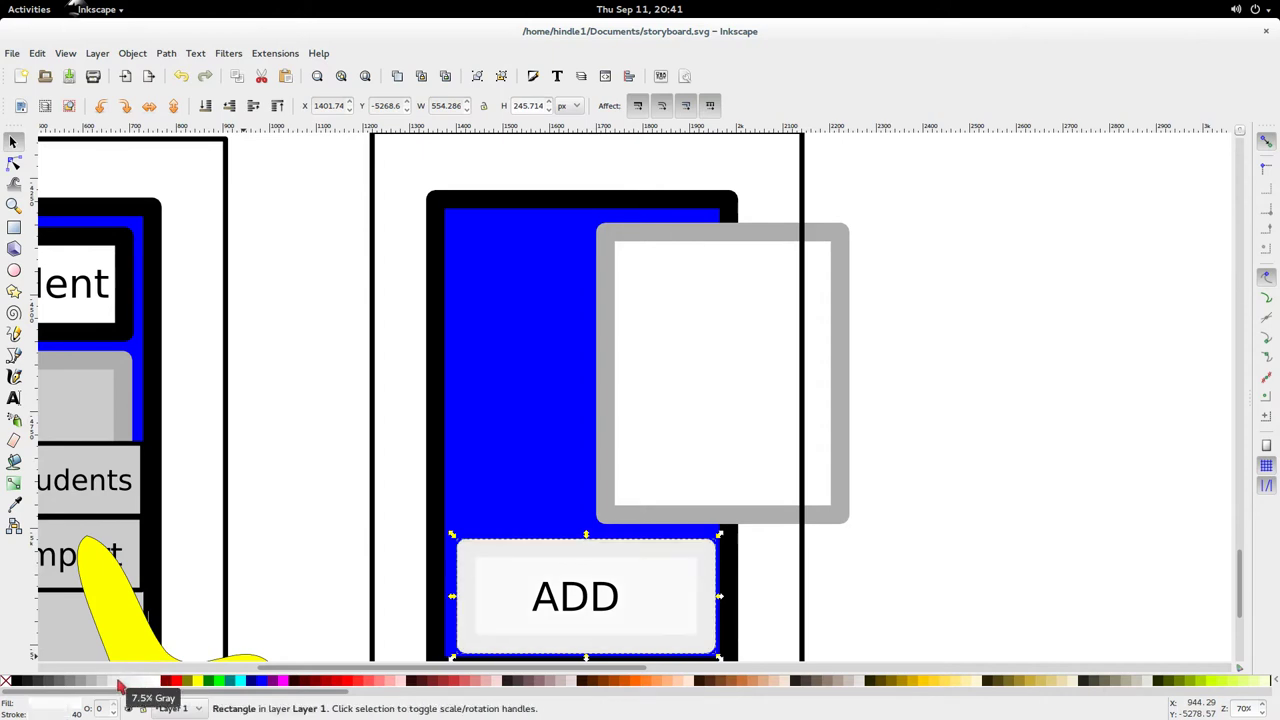
pyautogui.click(85, 686)
pyautogui.click(73, 686)
pyautogui.keyDown('shift'); pyautogui.click(80, 685); pyautogui.keyUp('shift')
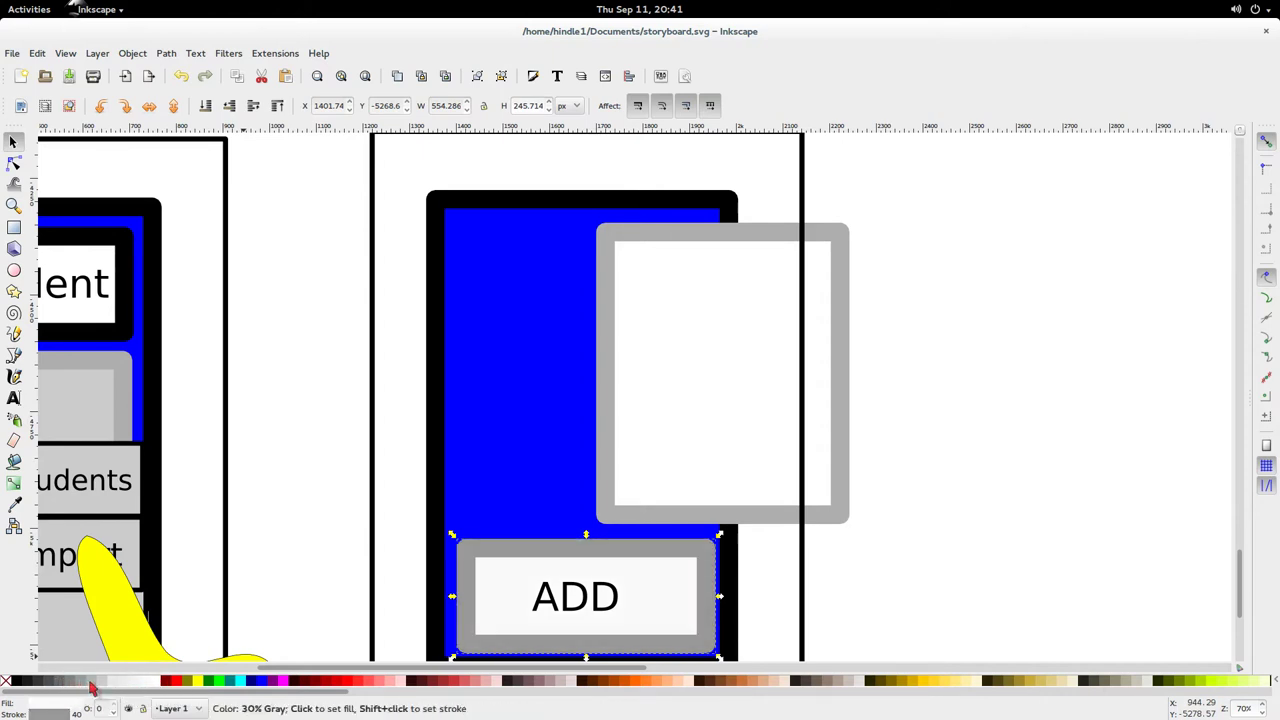
pyautogui.keyDown('shift'); pyautogui.click(91, 685); pyautogui.keyUp('shift')
# Move the large white rectangle back inside the phone above the "ADD" box
pyautogui.click(863, 453)
pyautogui.moveTo(700, 375); pyautogui.dragTo(559, 374)
pyautogui.click(743, 318)
pyautogui.hscroll(-2, 740, 316)
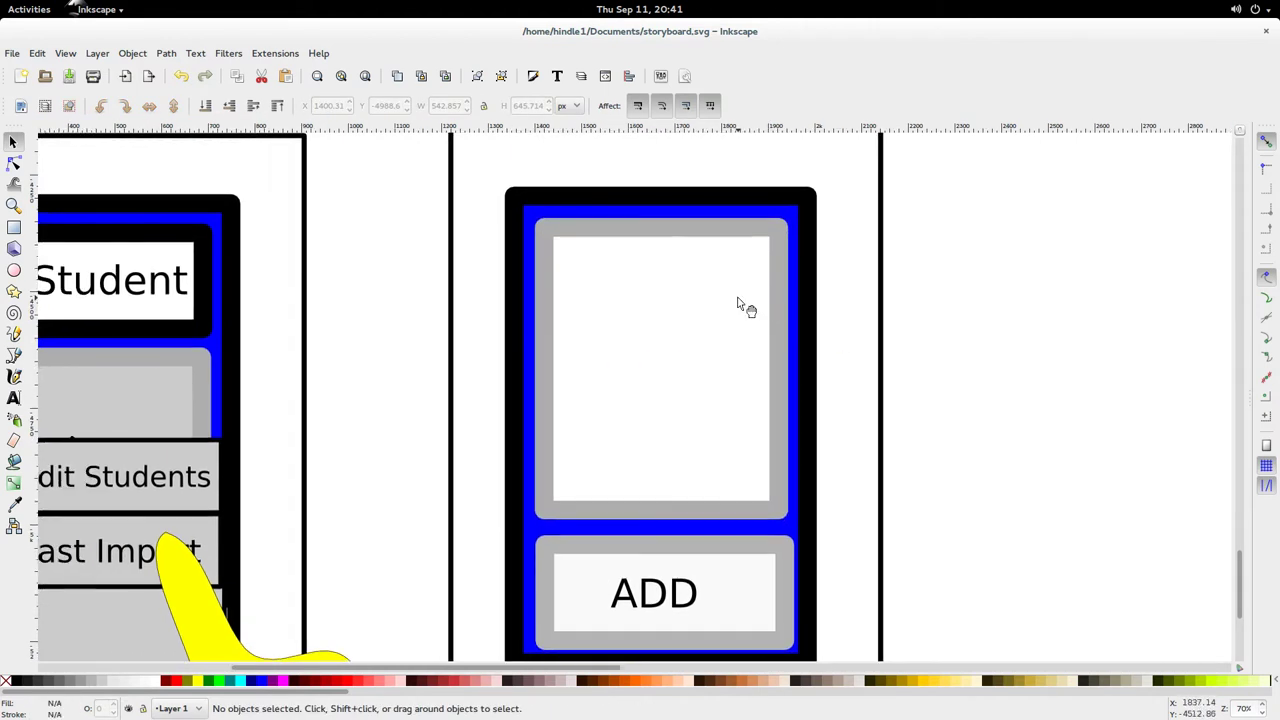
# Add a left-aligned text list in the white rectangle: A Student, B Student, C Student, D Student, Yet Another Student
pyautogui.press('t')
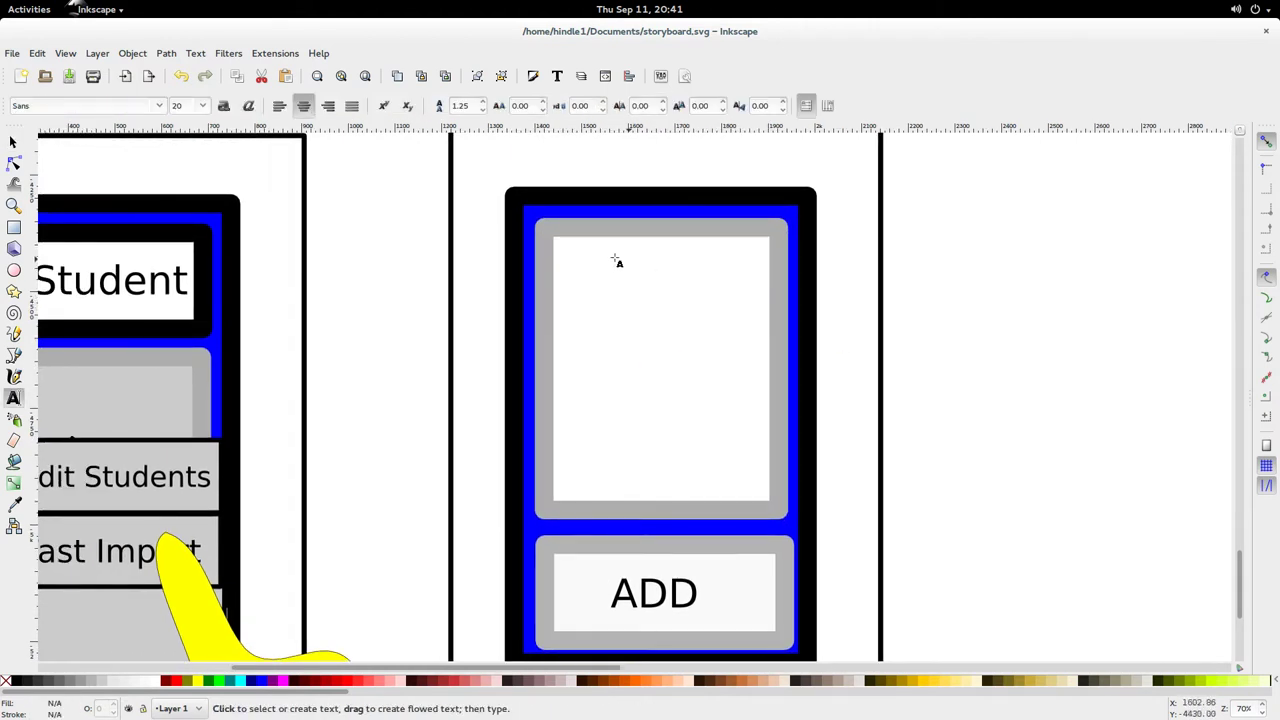
pyautogui.moveTo(566, 250); pyautogui.dragTo(577, 268)
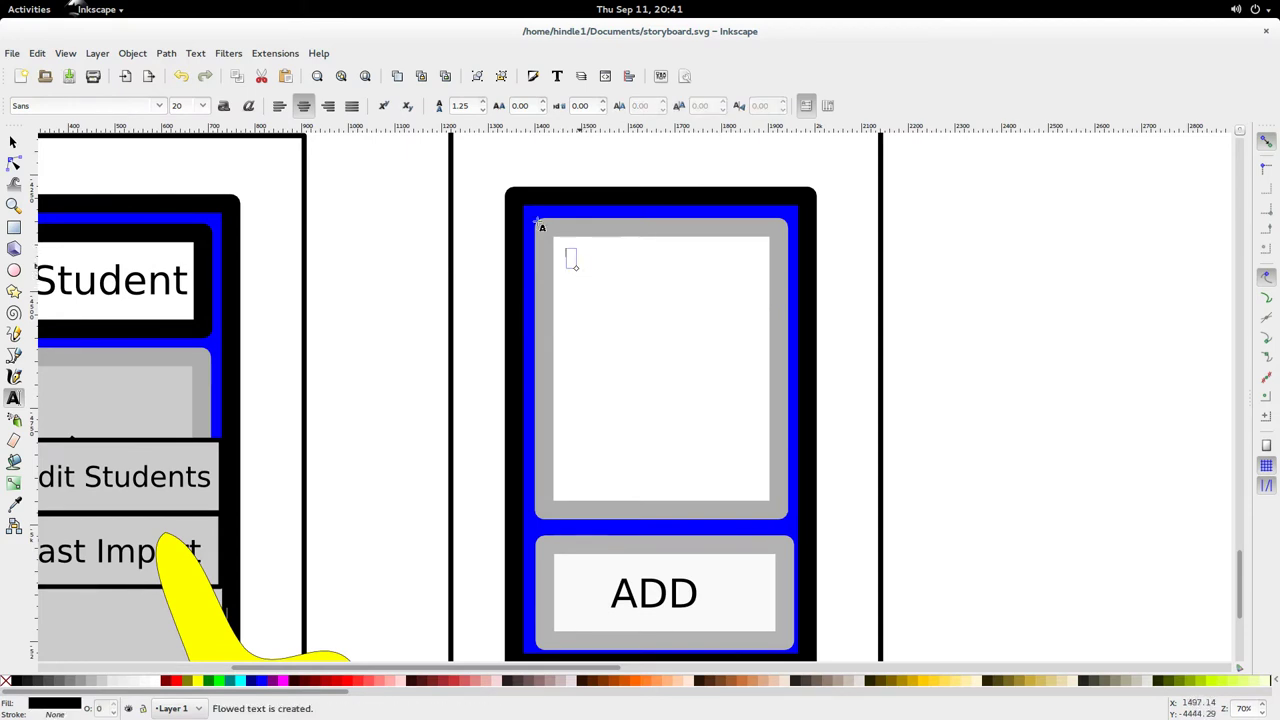
pyautogui.press('Escape')
pyautogui.click(557, 257)
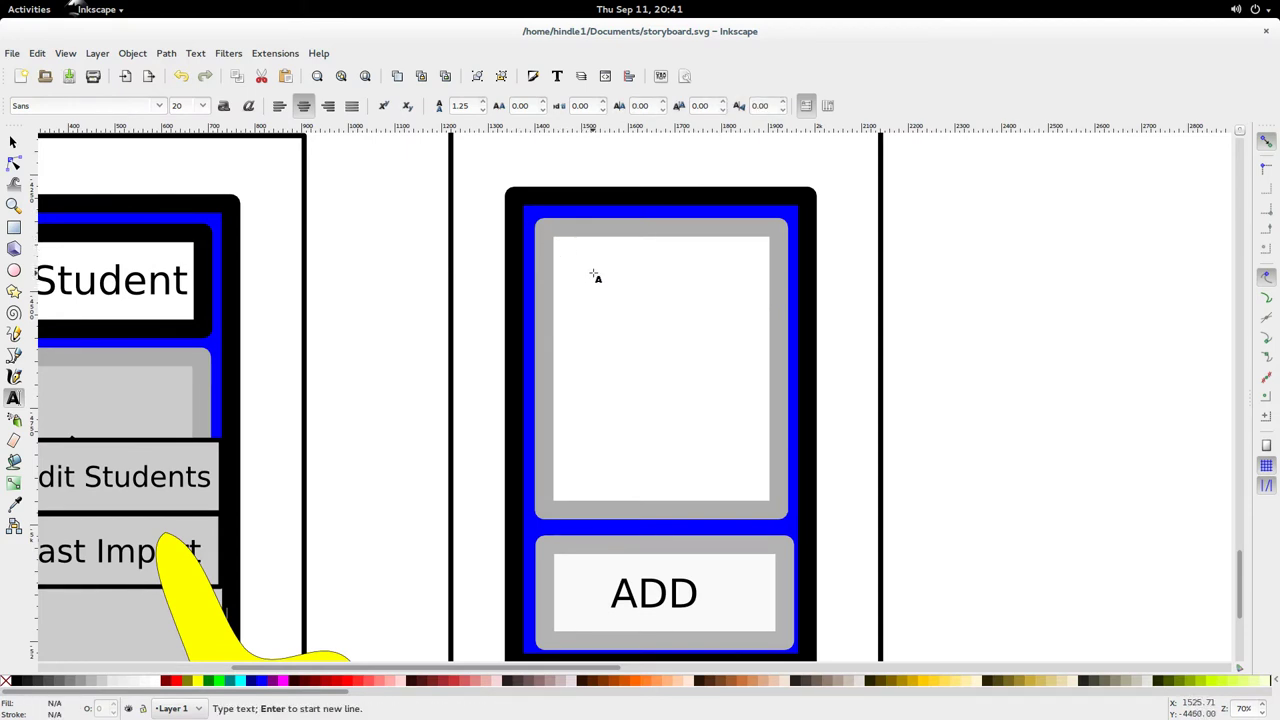
pyautogui.write('NAME')
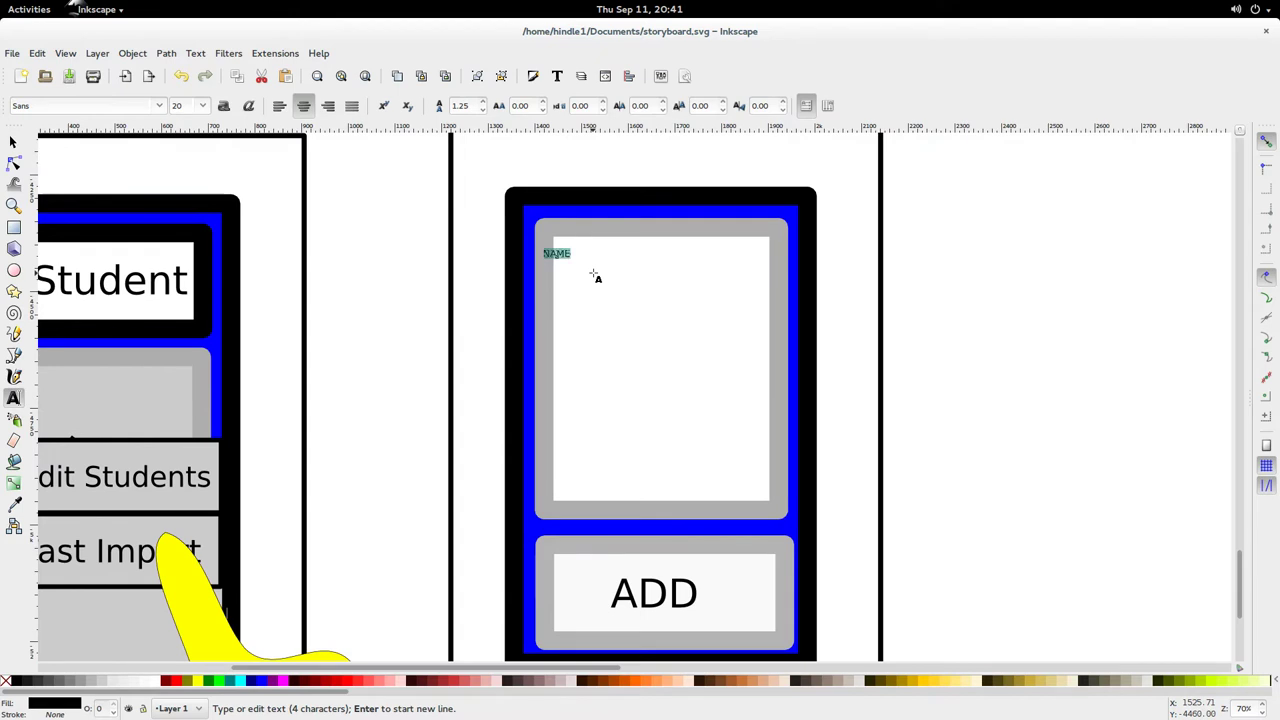
pyautogui.write('Student')
pyautogui.press('Return')
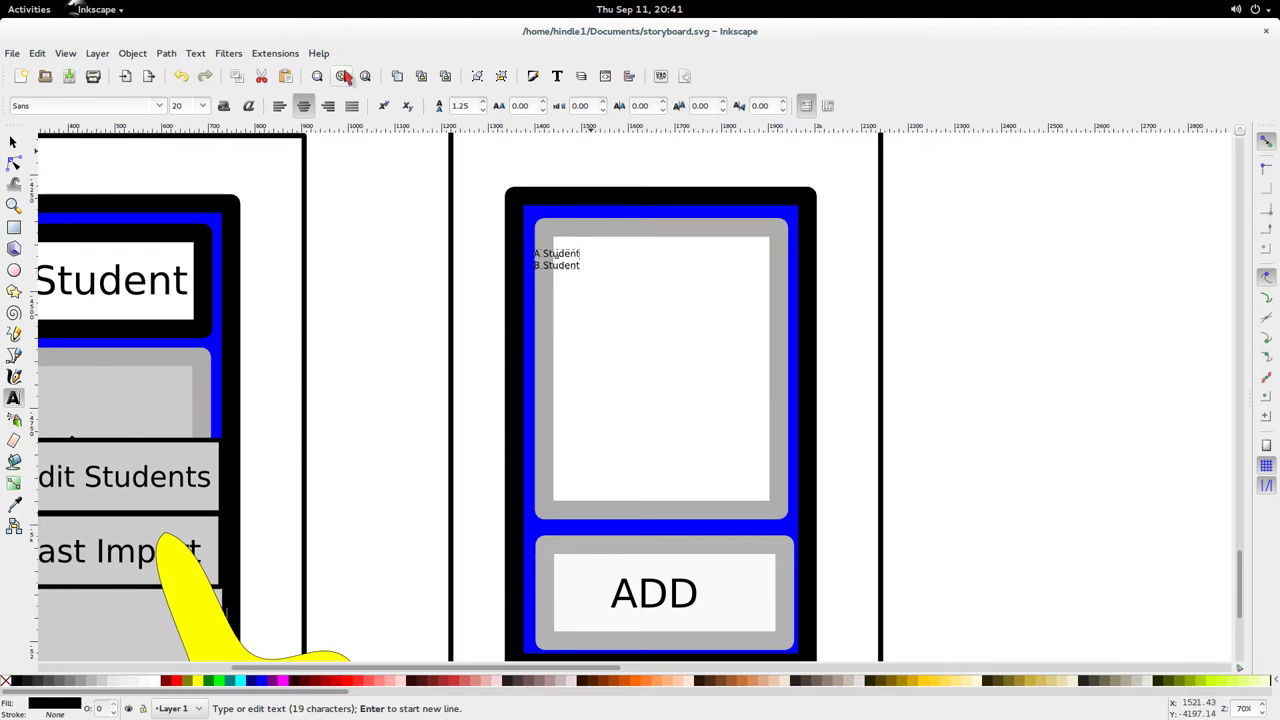
pyautogui.click(280, 105)
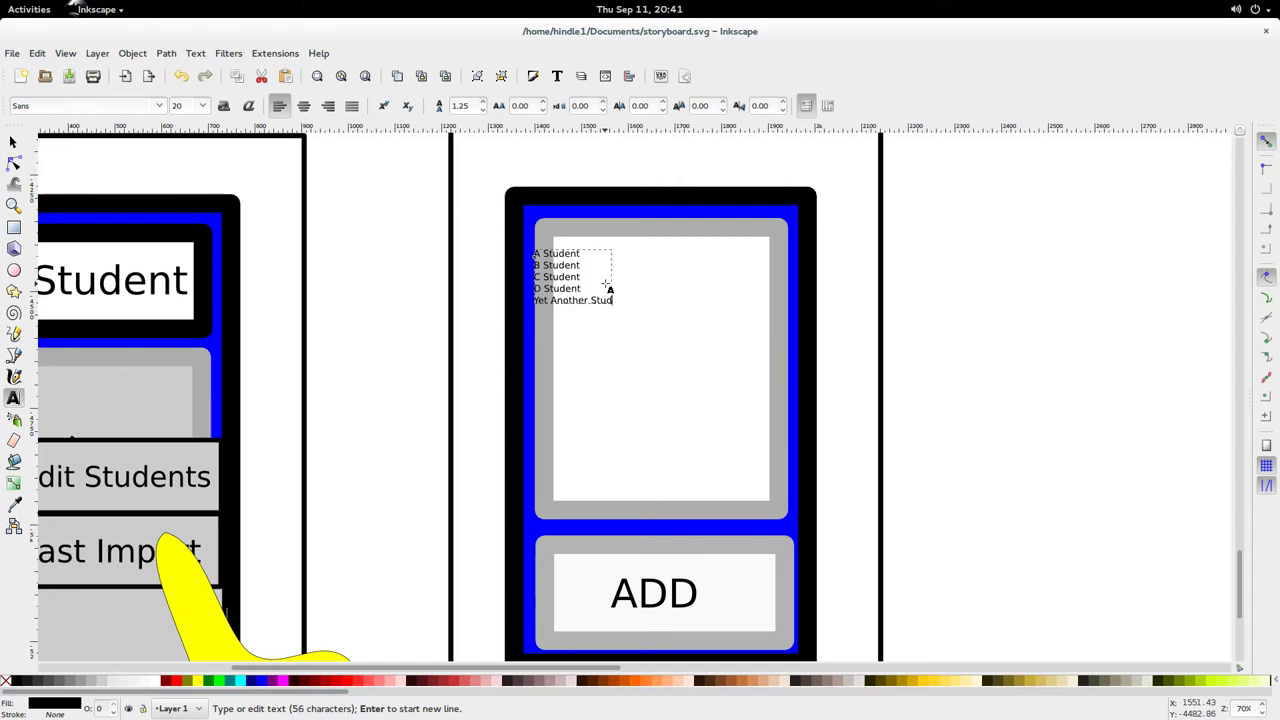
pyautogui.write('t')
pyautogui.press('Escape')
# Enlarge the student list to about 385 × 222 px and position it inside the white rectangle, leaving space above it
pyautogui.press('s')
pyautogui.moveTo(576, 271); pyautogui.dragTo(738, 440)
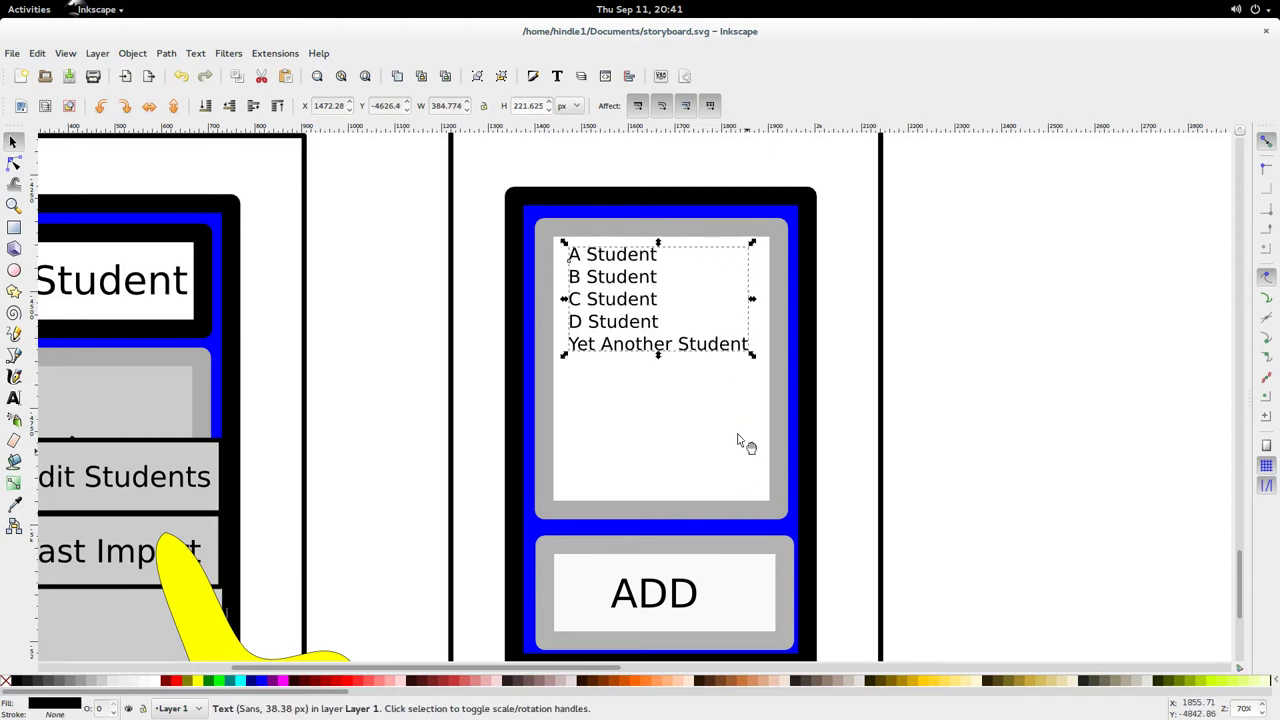
pyautogui.moveTo(628, 318); pyautogui.dragTo(636, 358)
pyautogui.click(1017, 289)
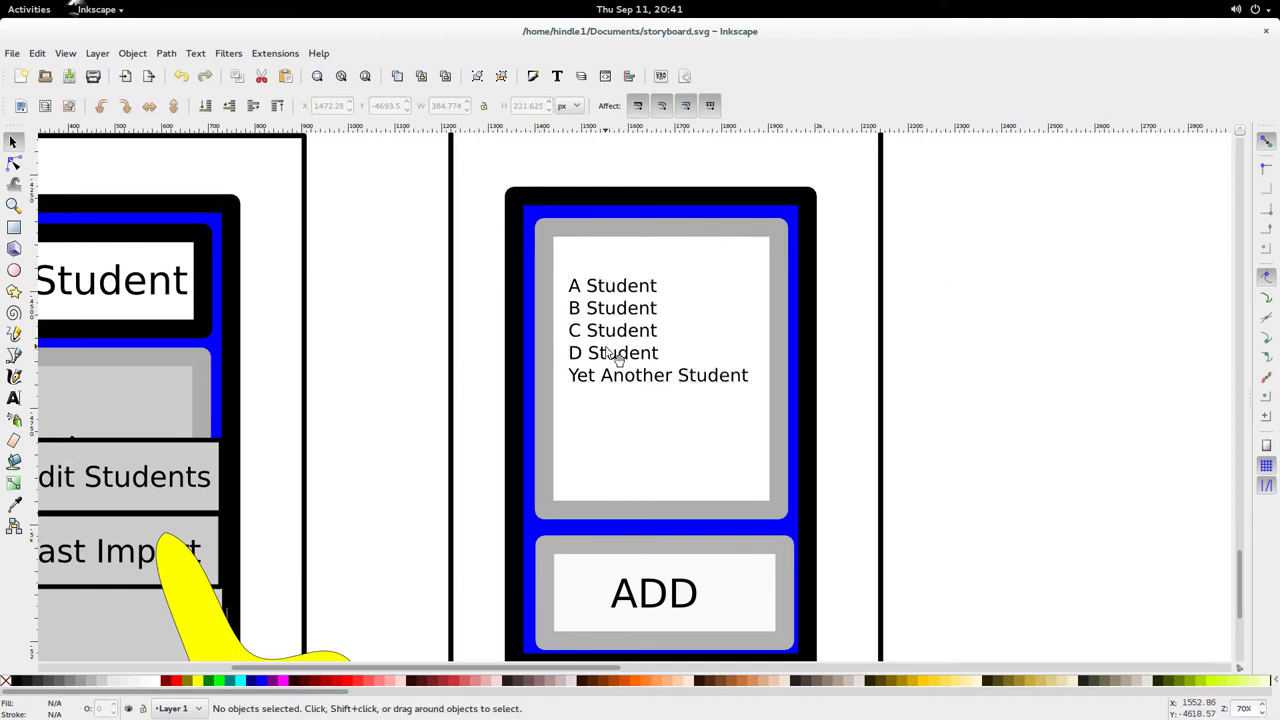
# Move the yellow hand from the menu frame onto the student list frame so it points just above the list
pyautogui.scroll(-3, 615, 358)
pyautogui.click(277, 594)
pyautogui.moveTo(277, 594); pyautogui.dragTo(760, 290)
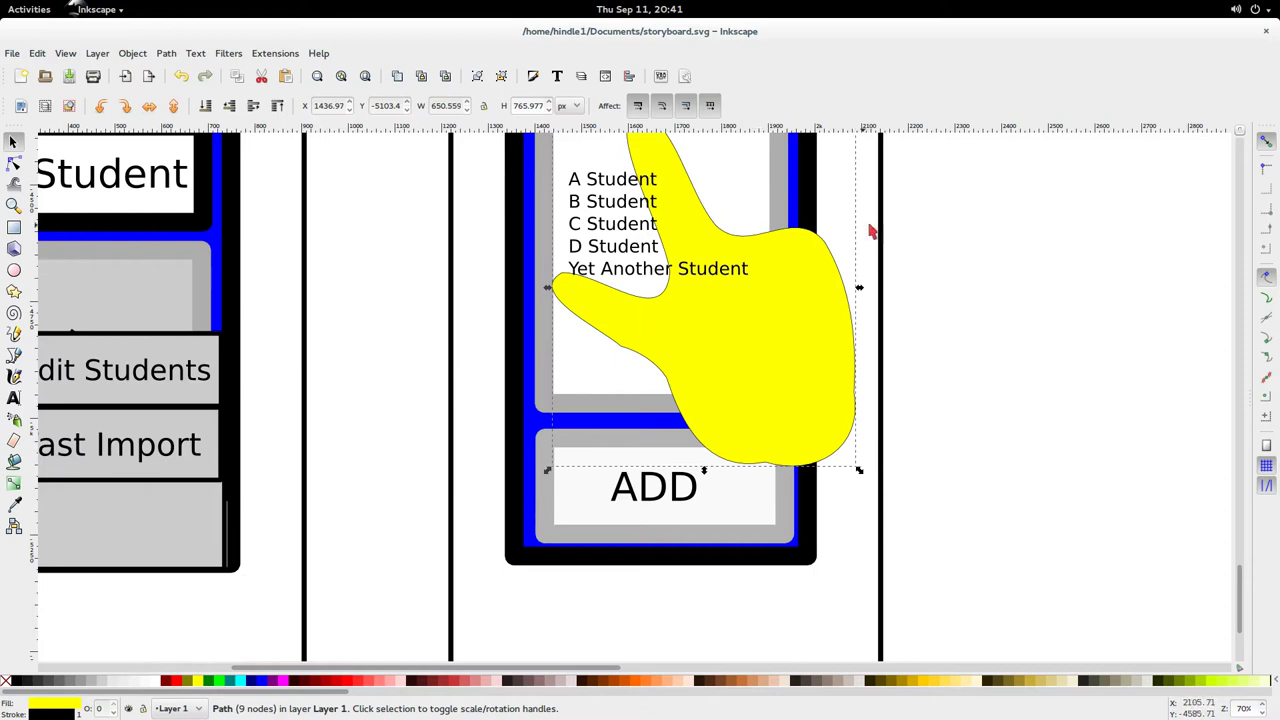
pyautogui.scroll(5, 946, 403)
pyautogui.moveTo(733, 551); pyautogui.dragTo(788, 578)
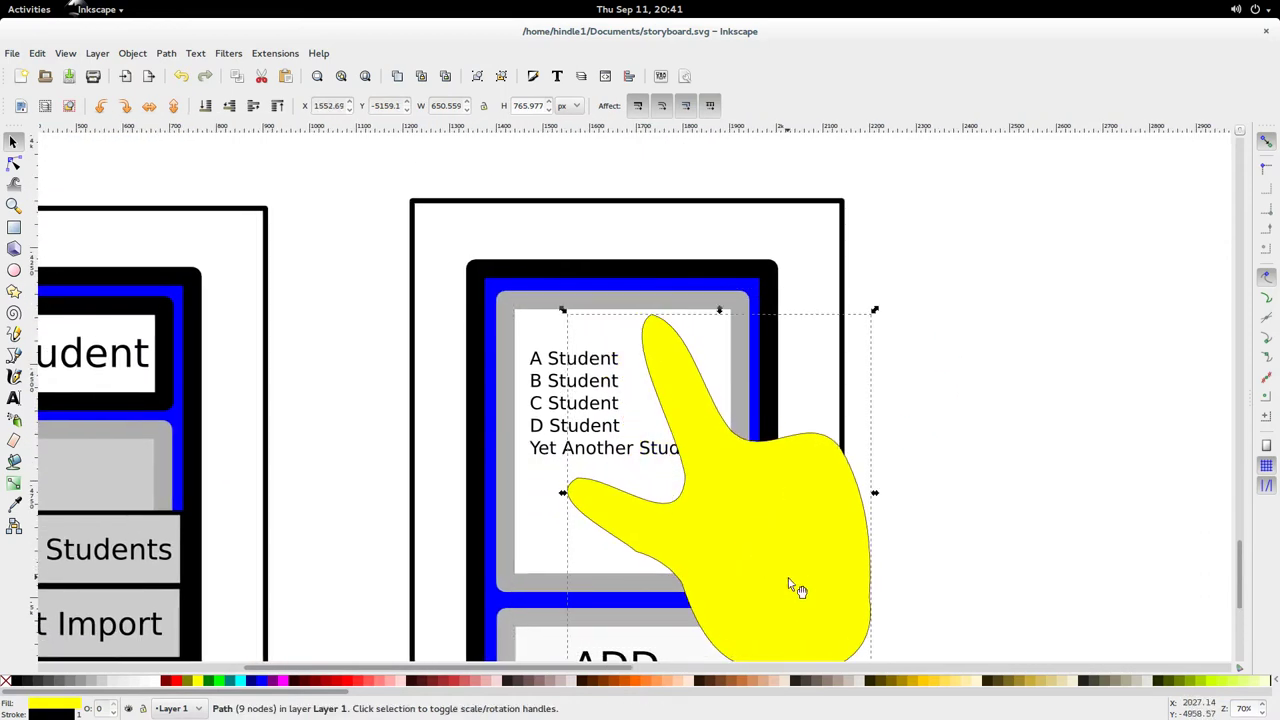
pyautogui.click(1024, 471)
pyautogui.moveTo(742, 542); pyautogui.dragTo(740, 553)
pyautogui.press('Escape')
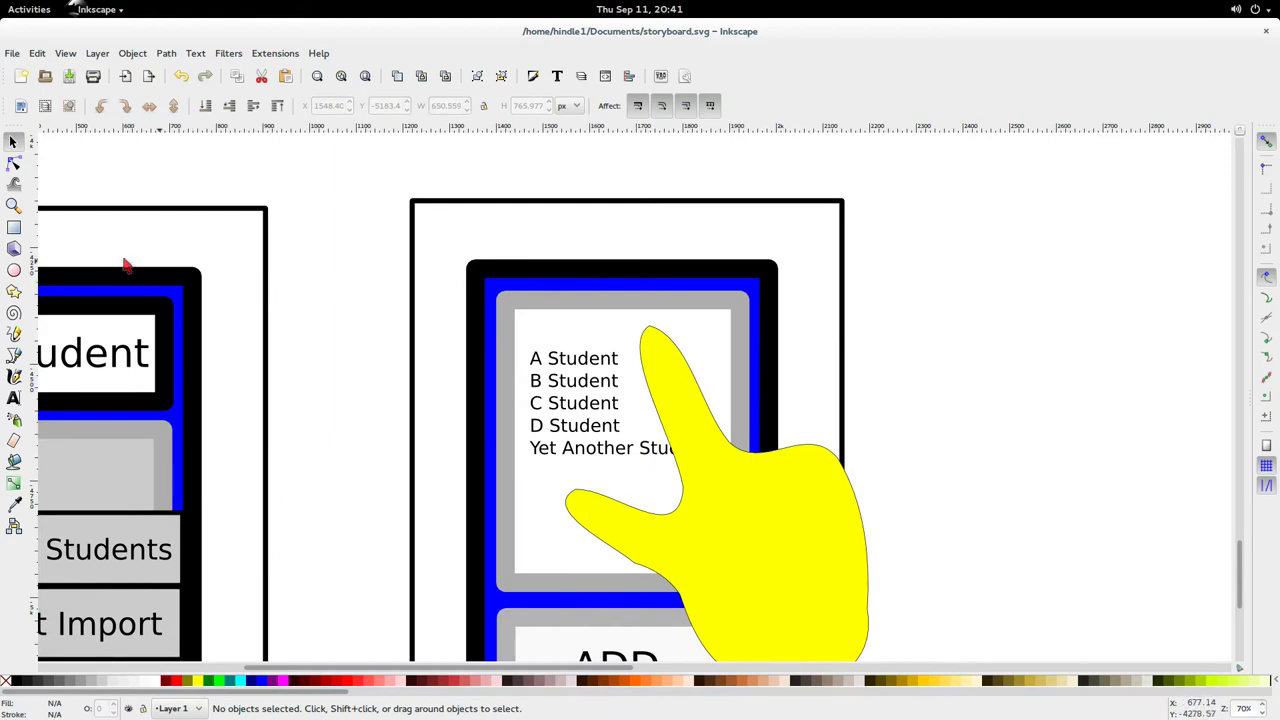
# Add the text "PASTE" above the phone in the list frame and enlarge it to about 637 × 164 px
pyautogui.click(13, 400)
pyautogui.click(479, 226)
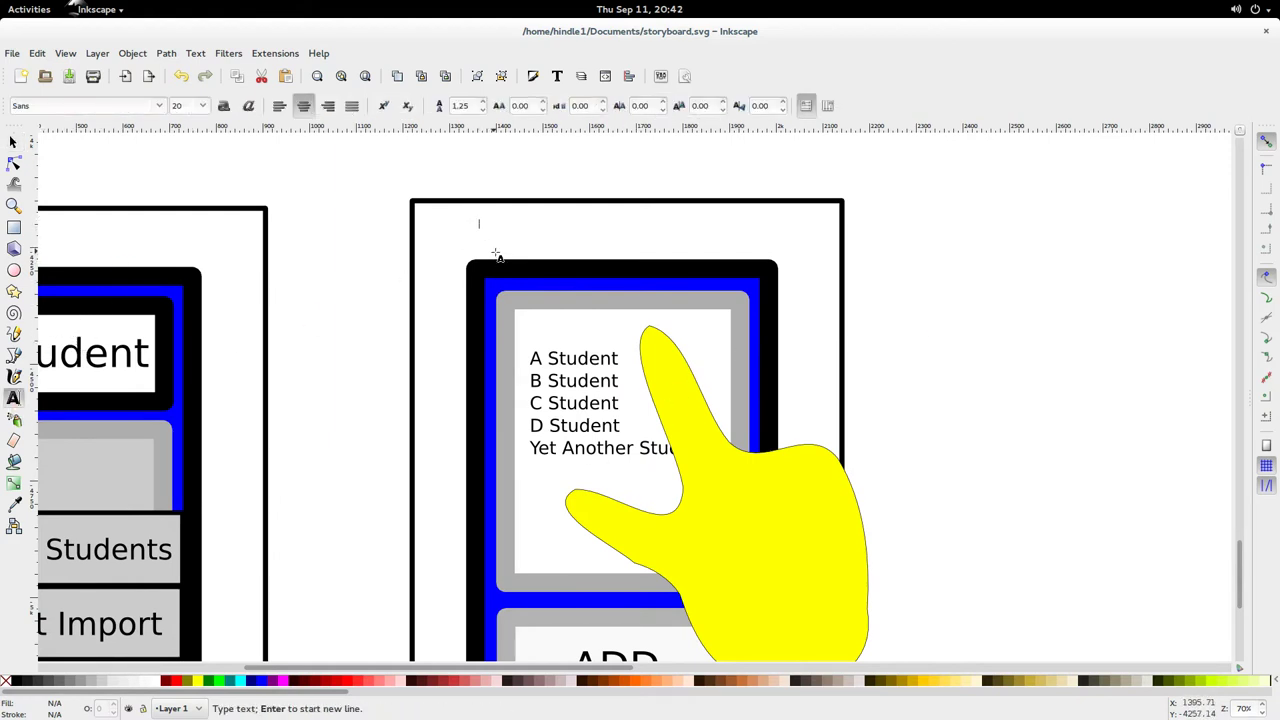
pyautogui.write('Pas')
pyautogui.press('Escape')
pyautogui.press('F1')
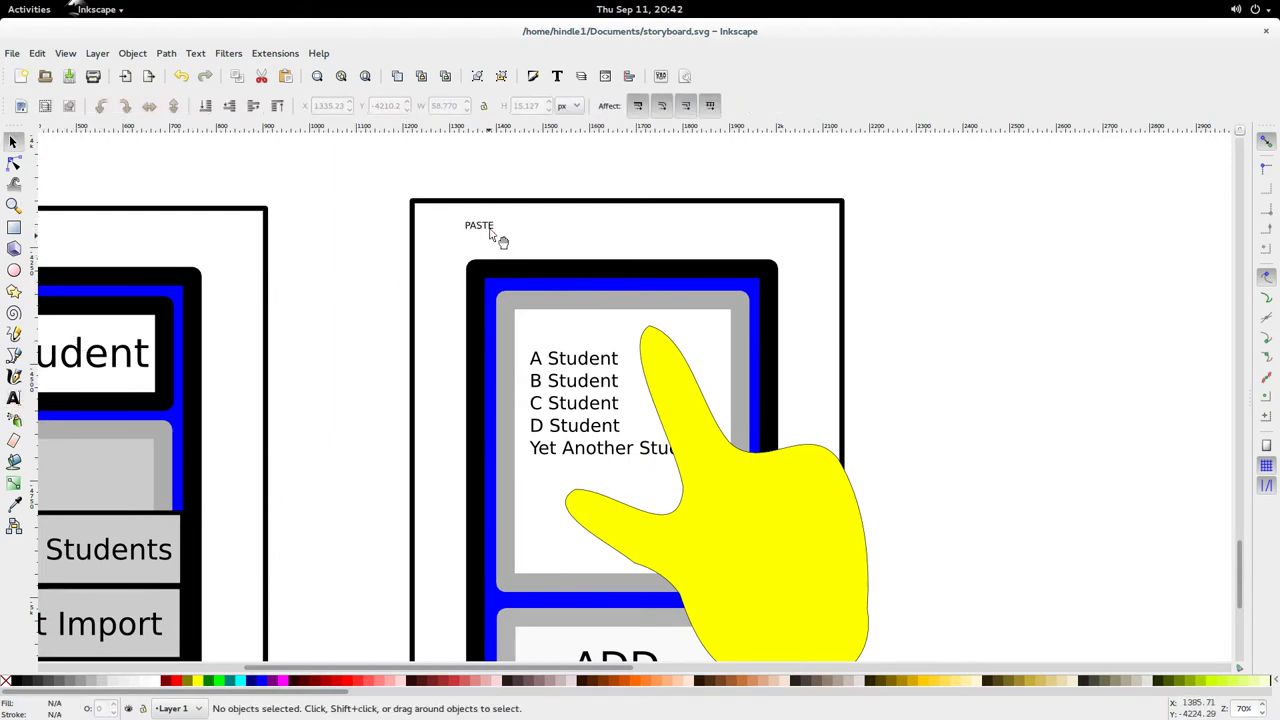
pyautogui.click(503, 240)
pyautogui.moveTo(500, 238); pyautogui.dragTo(774, 509)
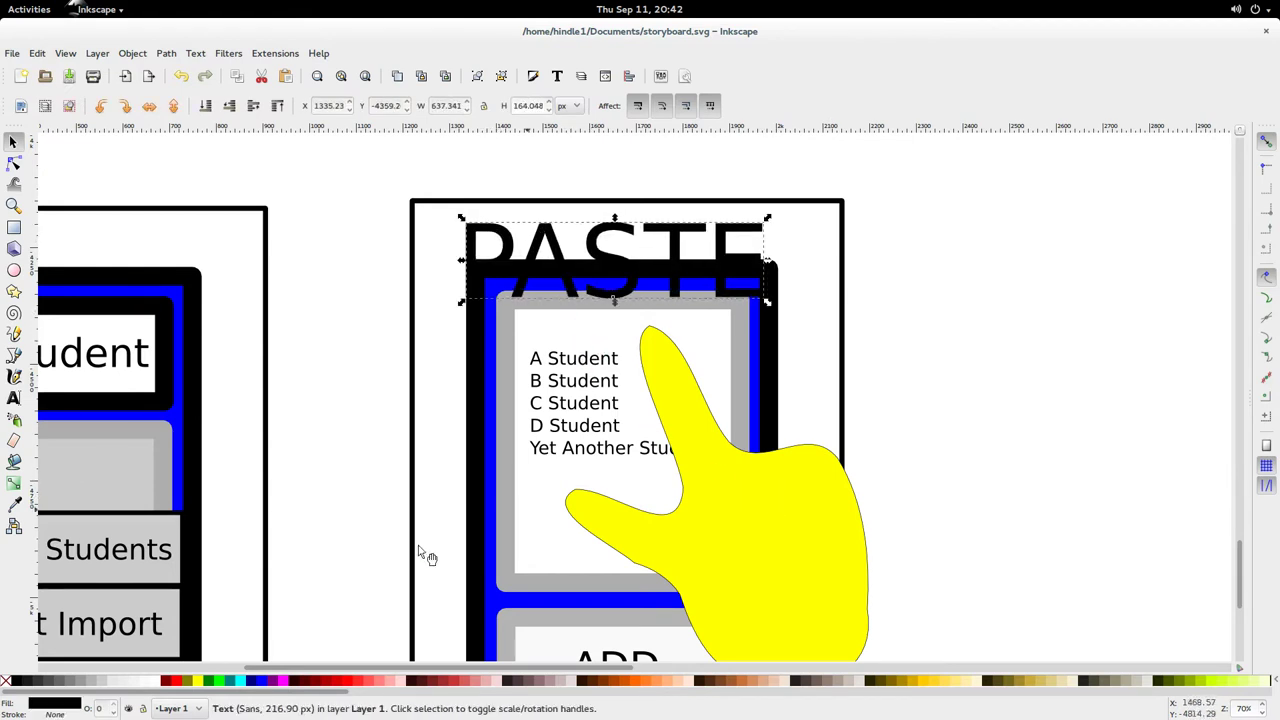
# Fill the "PASTE" text white and give it a black outline
pyautogui.click(152, 682)
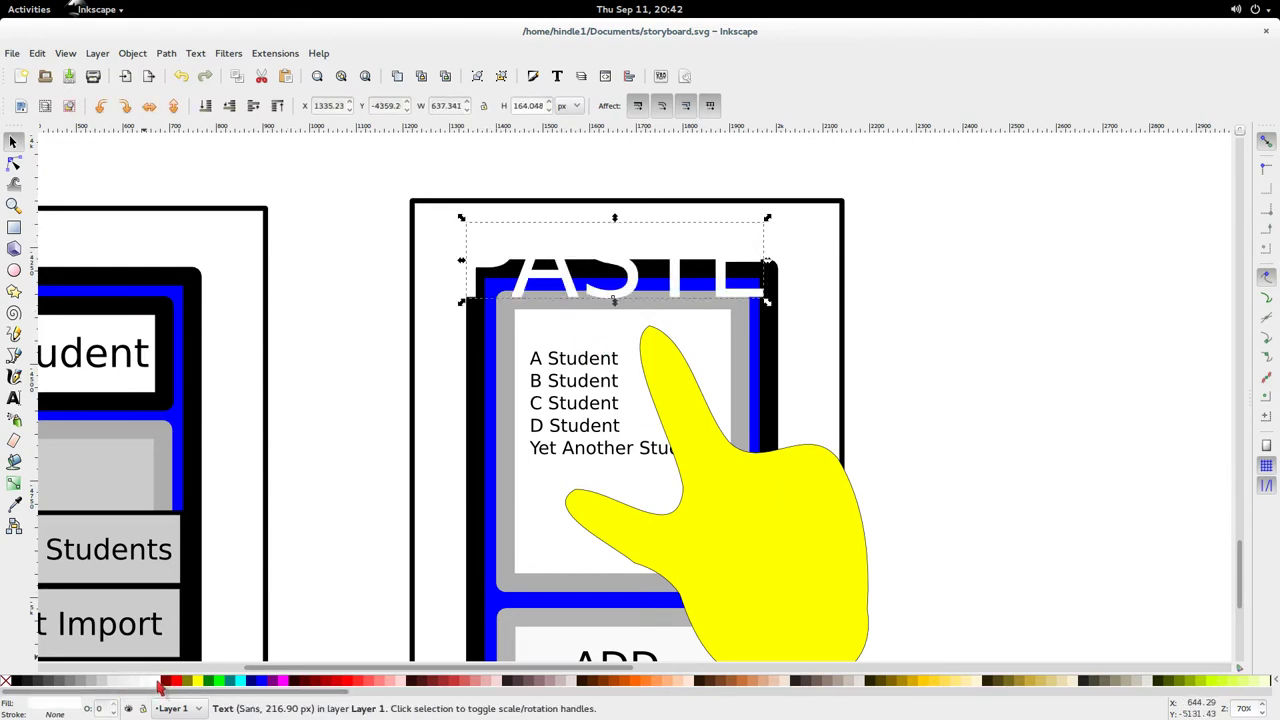
pyautogui.keyDown('shift'); pyautogui.click(77, 682); pyautogui.keyUp('shift')
pyautogui.keyDown('shift'); pyautogui.click(22, 684); pyautogui.keyUp('shift')
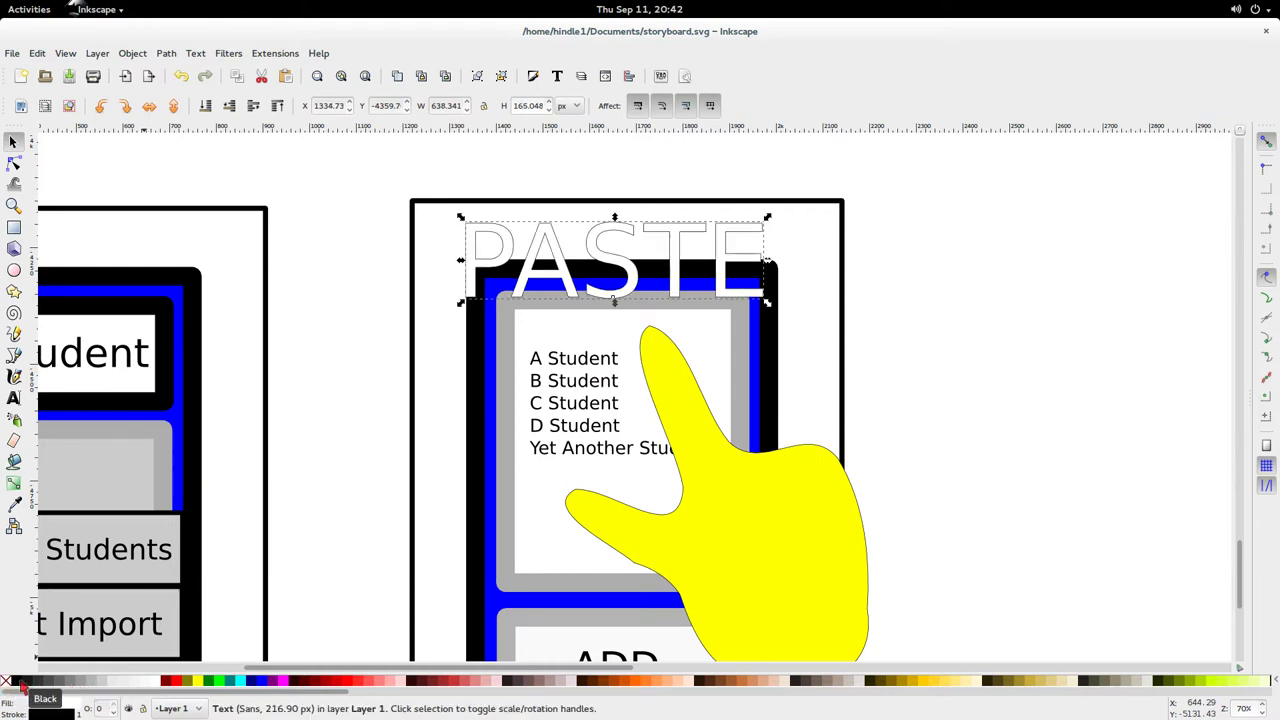
# Shrink "PASTE" to about 357 × 92 px and place it over the fingertip above the student list
pyautogui.moveTo(535, 268); pyautogui.dragTo(561, 346)
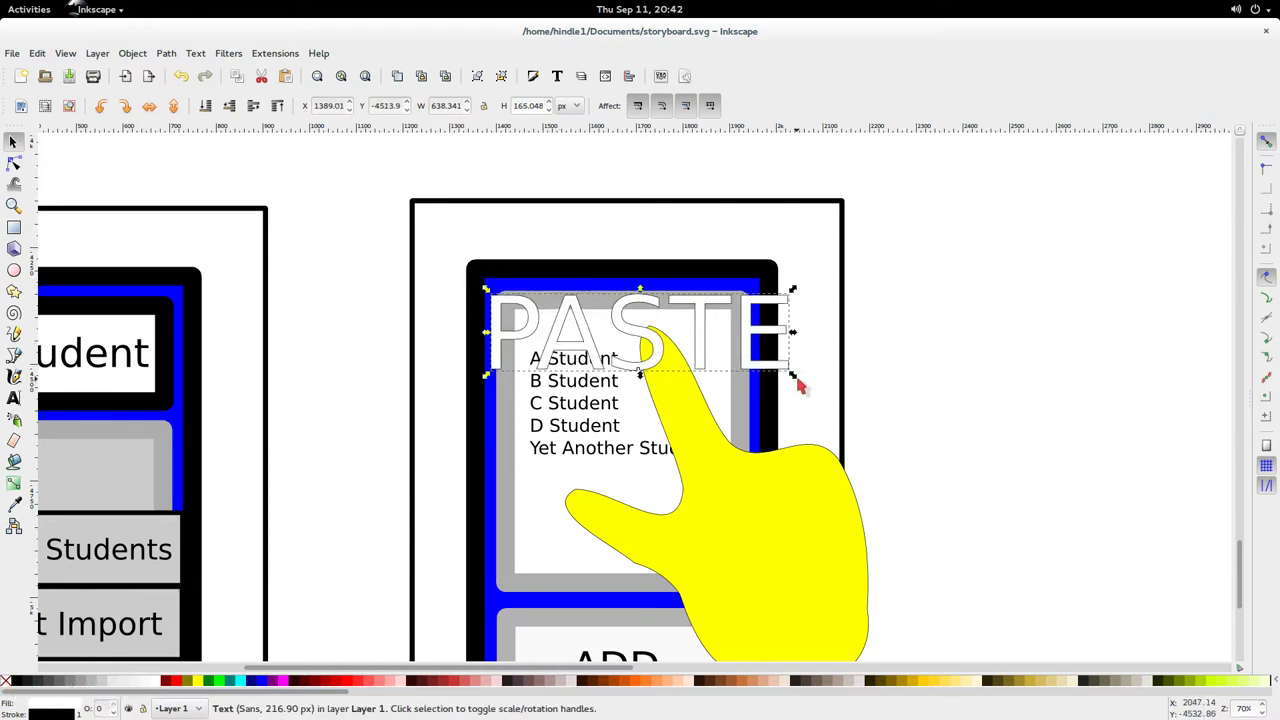
pyautogui.moveTo(797, 378); pyautogui.dragTo(708, 343)
pyautogui.moveTo(705, 347); pyautogui.dragTo(706, 348)
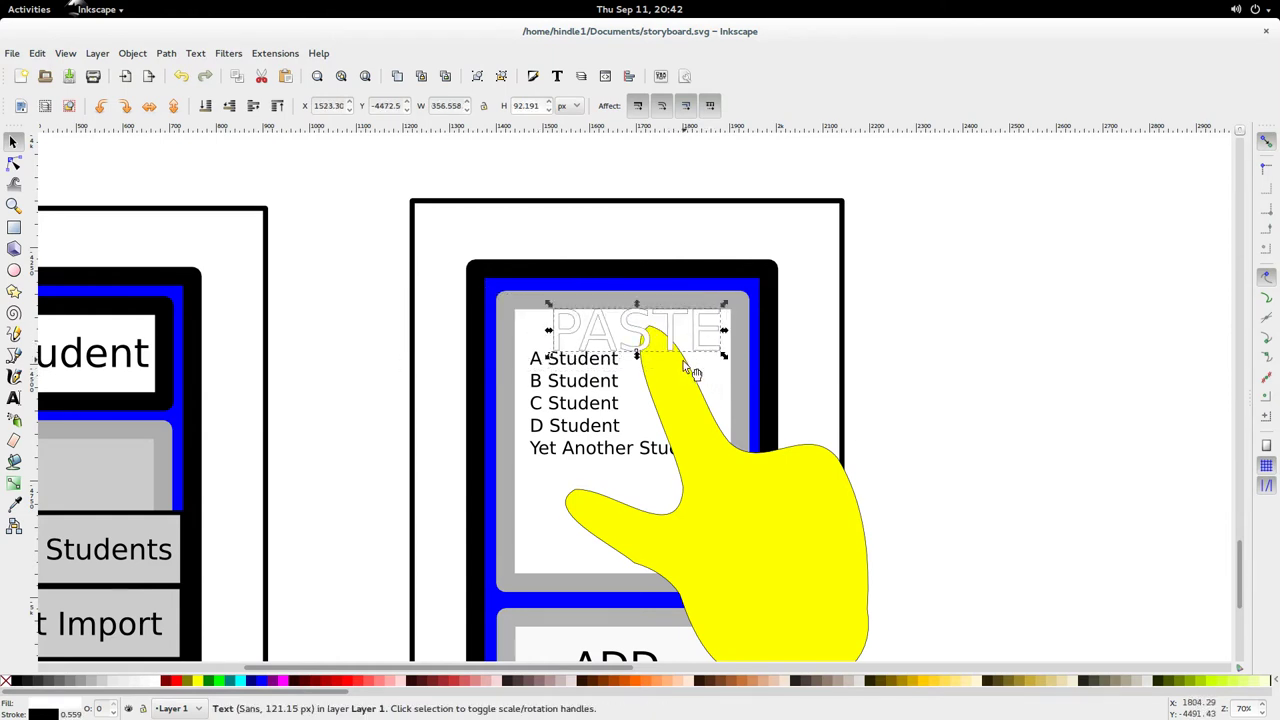
# Set the outline width of the "PASTE" text to 4 px
pyautogui.hotkey('shift', 'ctrl', 'f')
pyautogui.doubleClick(1115, 179)
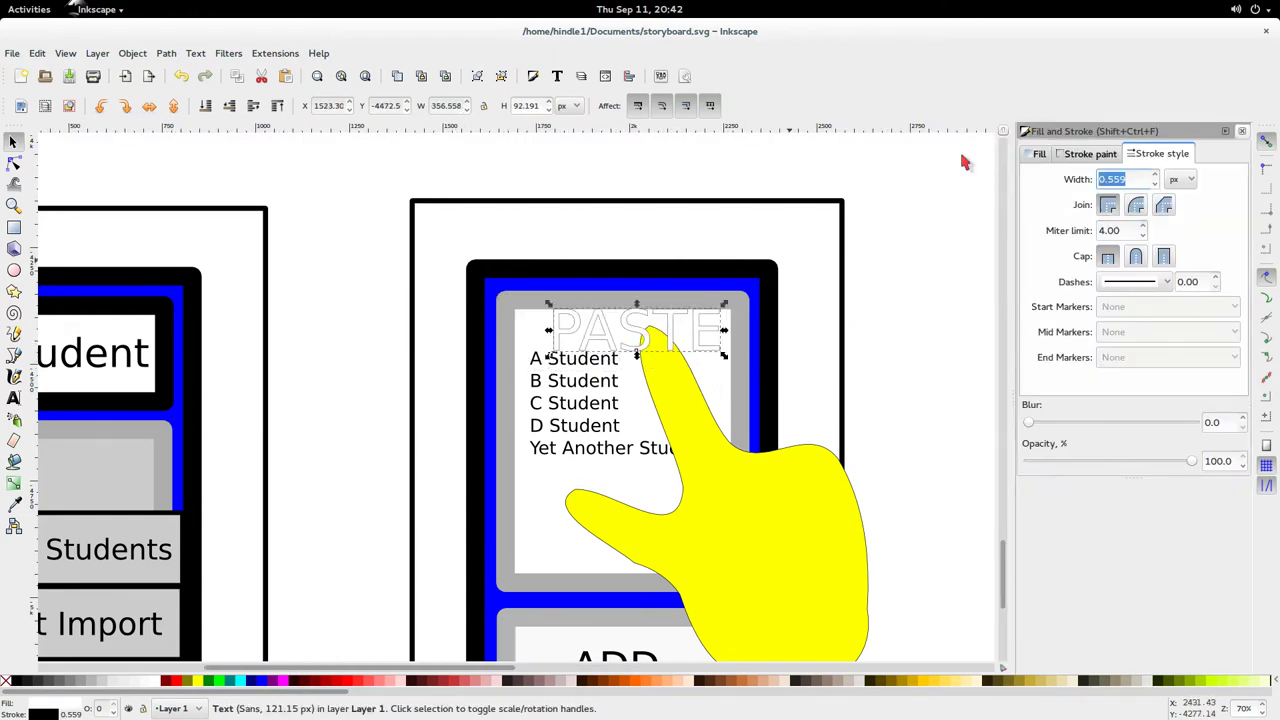
pyautogui.write('4')
pyautogui.press('Return')
pyautogui.click(1242, 131)
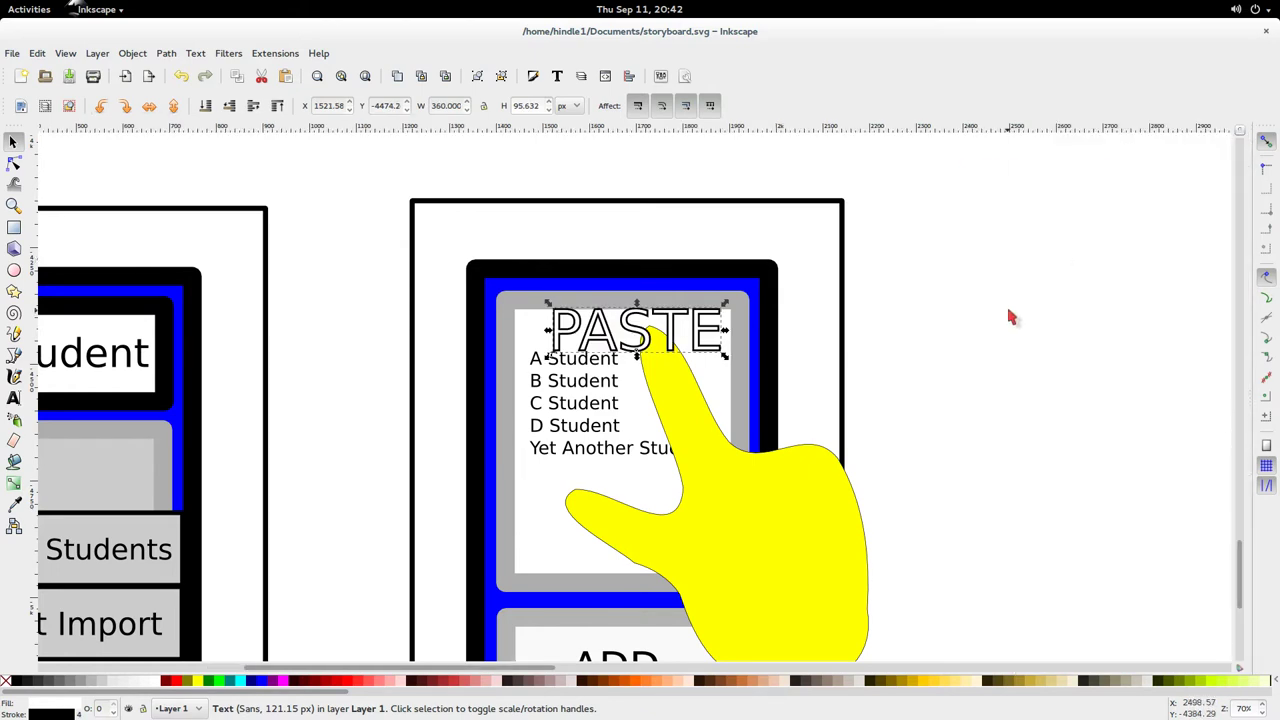
pyautogui.click(1006, 303)
# Copy the whole "PASTE" frame and paste the copy beside the original
pyautogui.scroll(-3, 958, 341)
pyautogui.moveTo(1006, 373); pyautogui.dragTo(853, 319)
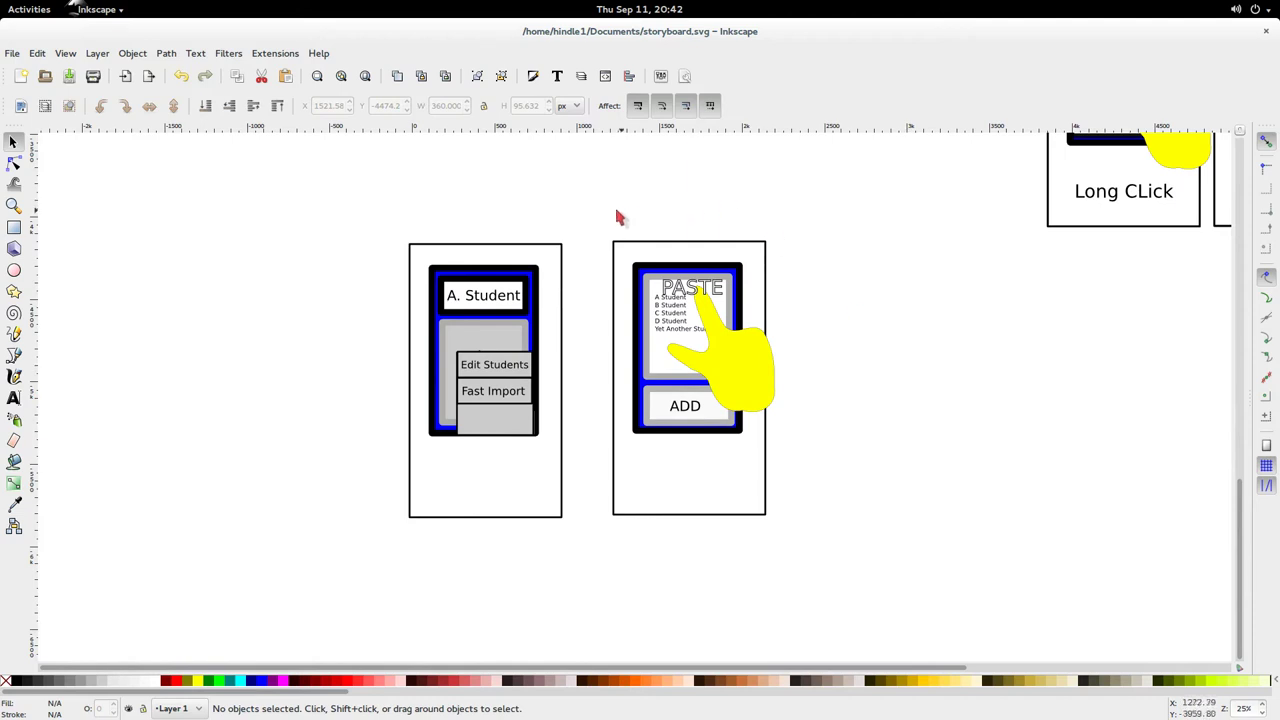
pyautogui.moveTo(617, 217); pyautogui.dragTo(863, 379)
pyautogui.hotkey('ctrl', 'c')
pyautogui.hotkey('ctrl', 'v')
# In the copied frame, move the yellow hand so it points at "ADD" and delete the "PASTE" text
pyautogui.click(946, 381)
pyautogui.click(943, 377)
pyautogui.moveTo(943, 377); pyautogui.dragTo(932, 489)
pyautogui.click(876, 288)
pyautogui.press('Delete')
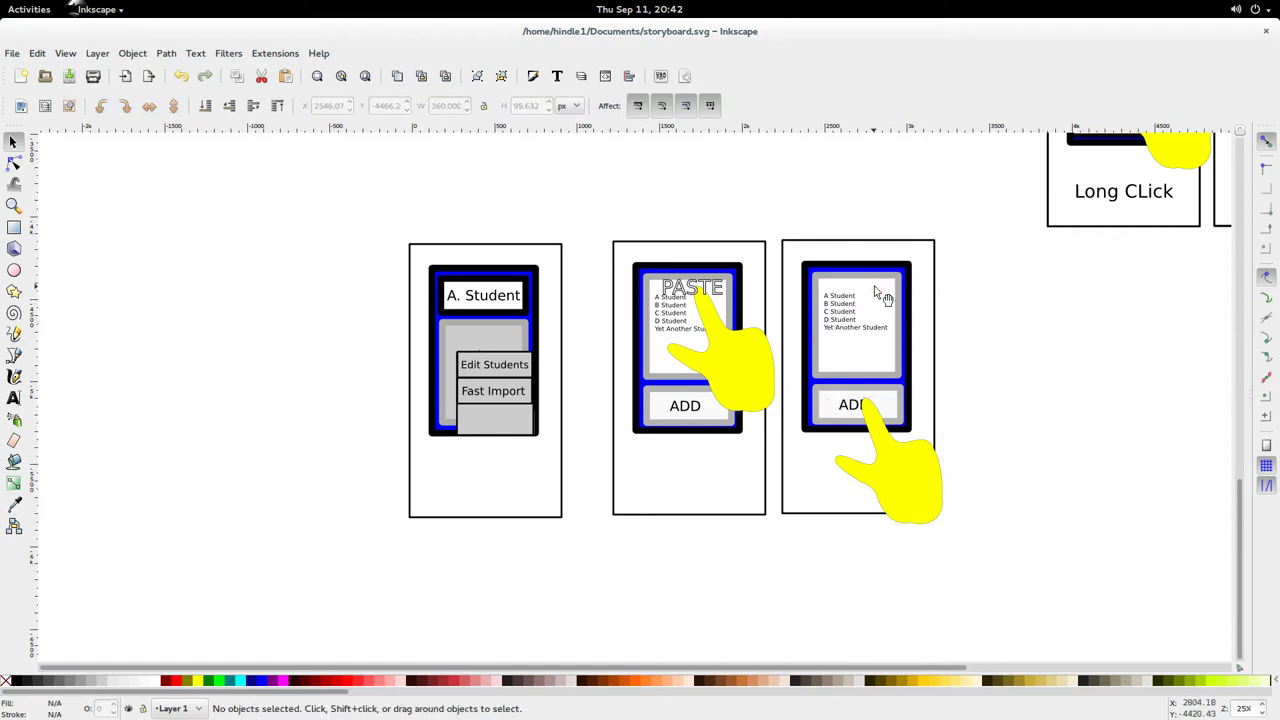
pyautogui.moveTo(1010, 578); pyautogui.dragTo(774, 211)
pyautogui.hotkey('ctrl', 'c')
pyautogui.hotkey('ctrl', 'v')
pyautogui.moveTo(902, 262); pyautogui.dragTo(1026, 350)
pyautogui.moveTo(1160, 365); pyautogui.dragTo(670, 412)
pyautogui.press('Delete')
# Copy the last frame of the delete-student row and paste it to the right of the "ADD" frame
pyautogui.scroll(4, 786, 457)
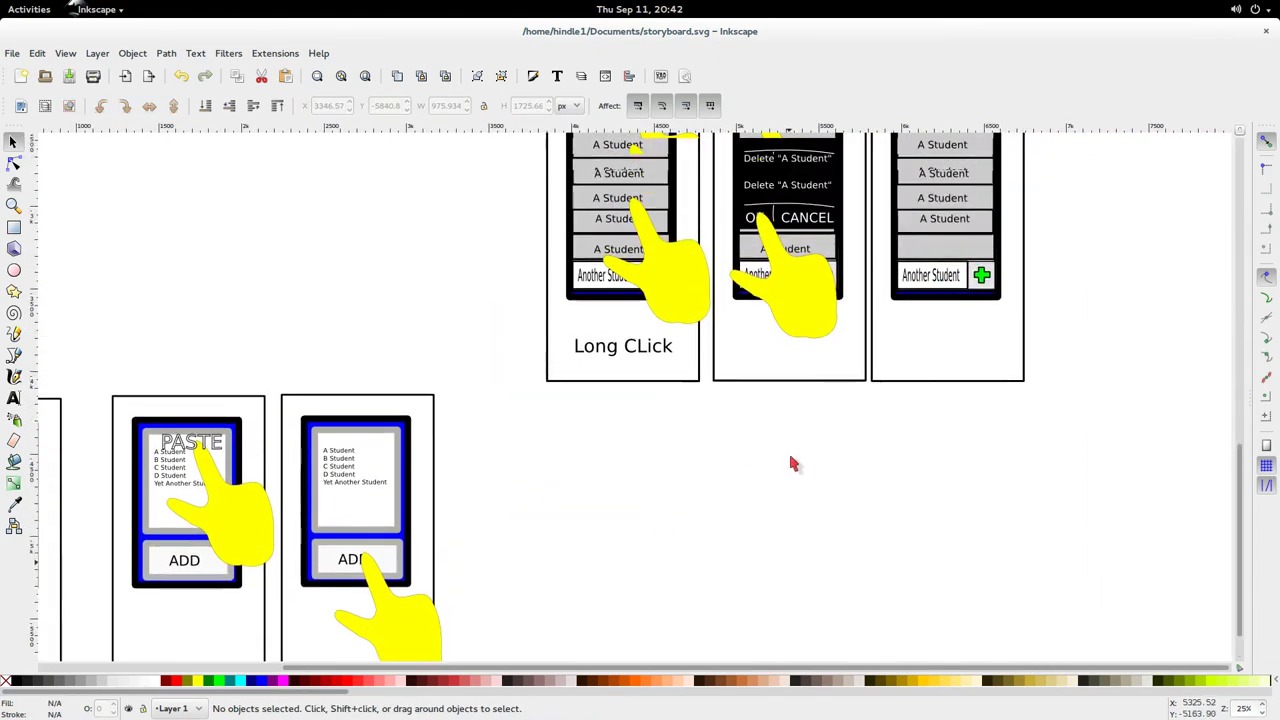
pyautogui.moveTo(1060, 521); pyautogui.dragTo(866, 206)
pyautogui.hotkey('ctrl', 'c')
pyautogui.scroll(-6, 749, 480)
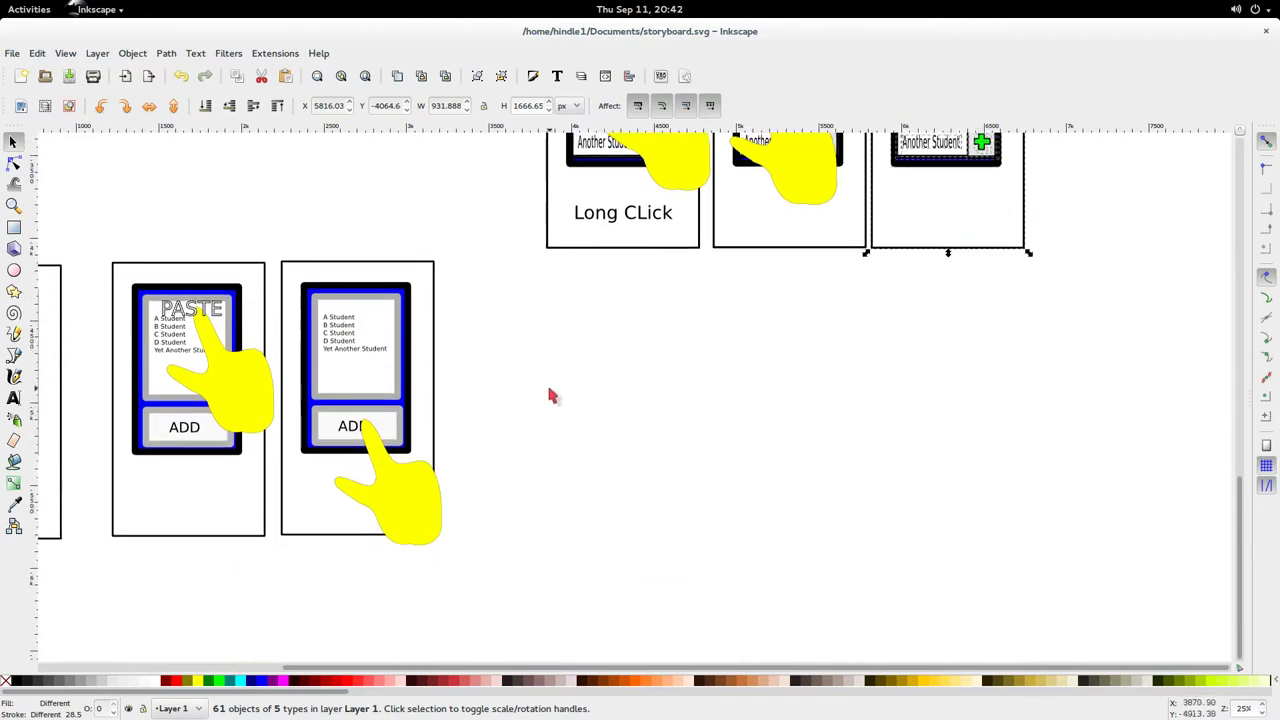
pyautogui.hotkey('ctrl', 'v')
pyautogui.moveTo(580, 354); pyautogui.dragTo(541, 374)
# Copy the "Click to leave" text and arrow and place the copy in the last frame of the delete-student row
pyautogui.scroll(9, 798, 452)
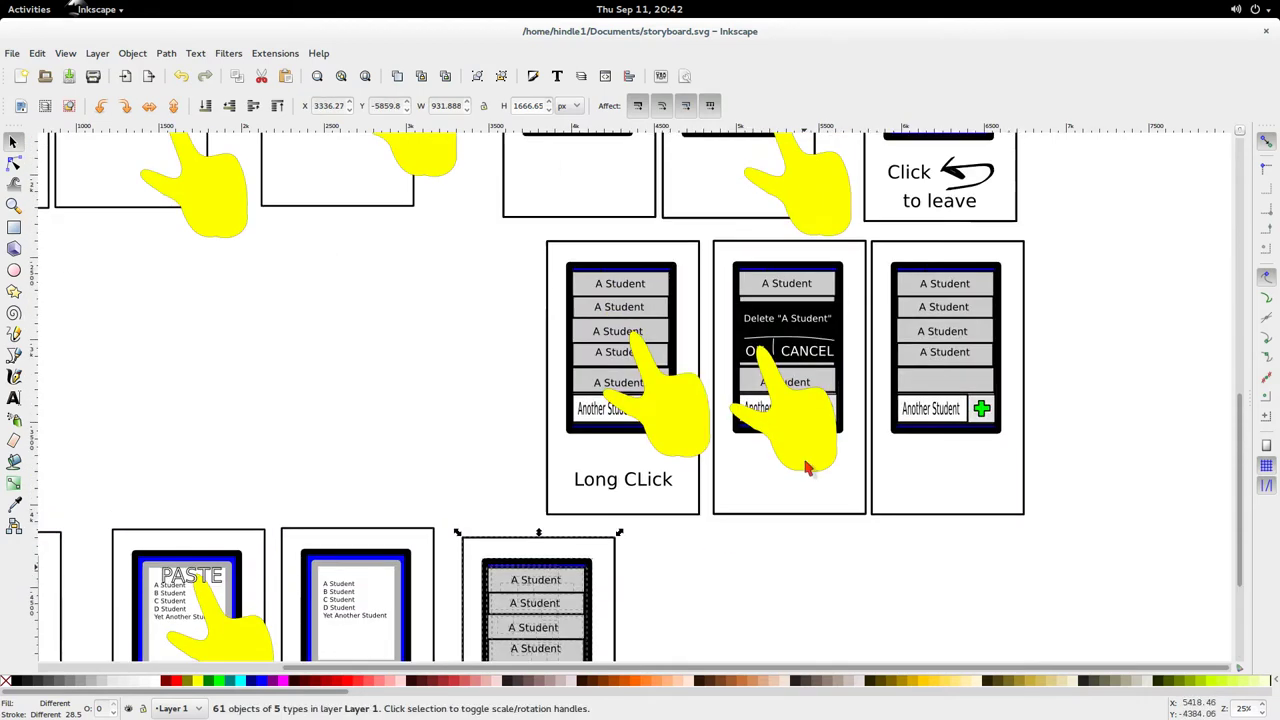
pyautogui.scroll(-2, 805, 468)
pyautogui.moveTo(1094, 352); pyautogui.dragTo(846, 256)
pyautogui.hotkey('ctrl', 'c')
pyautogui.hotkey('ctrl', 'v')
pyautogui.moveTo(958, 290); pyautogui.dragTo(942, 586)
# Paste another "Click to leave" note below the phone in the last frame of the fast-import row
pyautogui.scroll(-6, 1066, 520)
pyautogui.hotkey('ctrl', 'v')
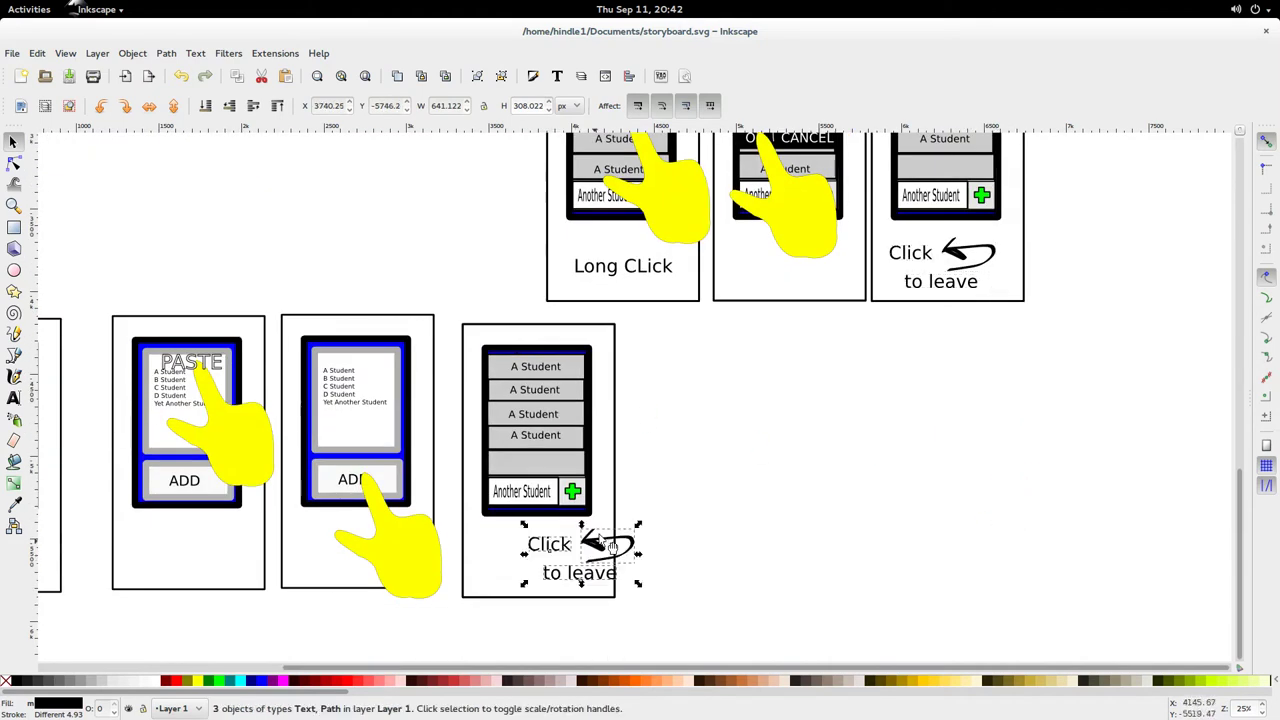
pyautogui.moveTo(609, 553); pyautogui.dragTo(557, 557)
pyautogui.click(686, 549)
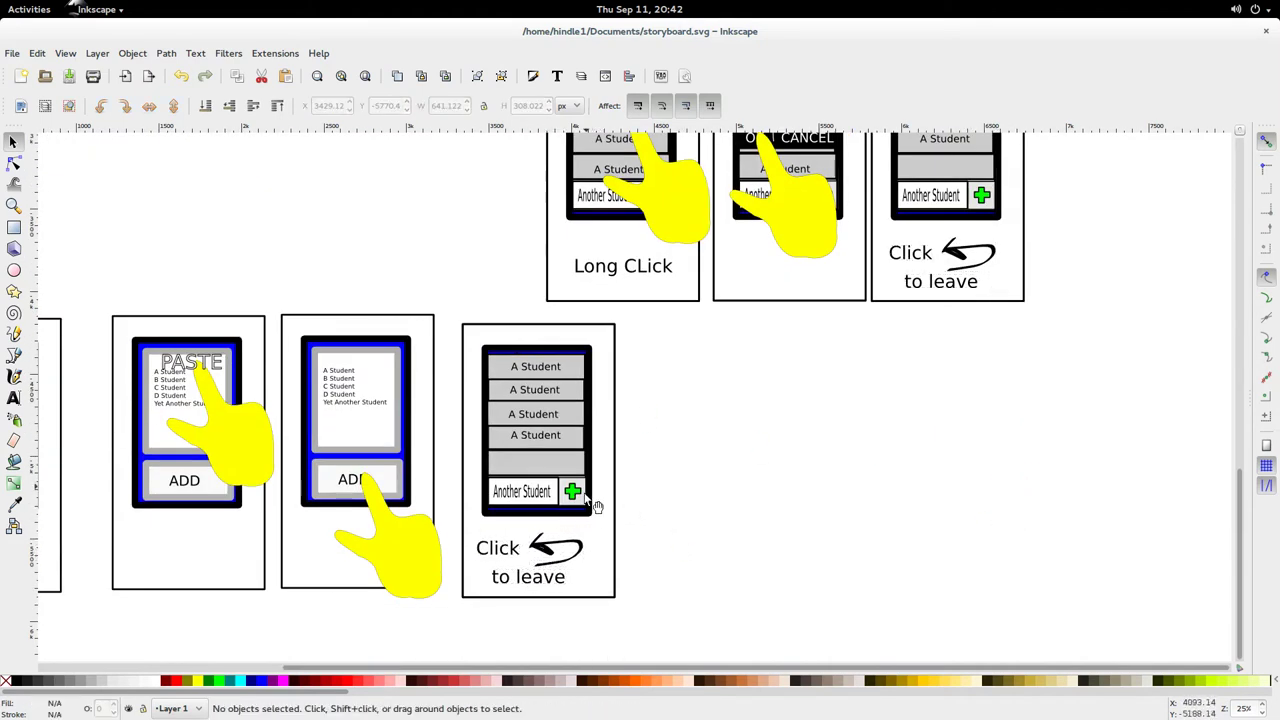
# Move the whole last fast-import frame up so it lines up with the "ADD" frame beside it
pyautogui.moveTo(628, 500); pyautogui.dragTo(817, 440)
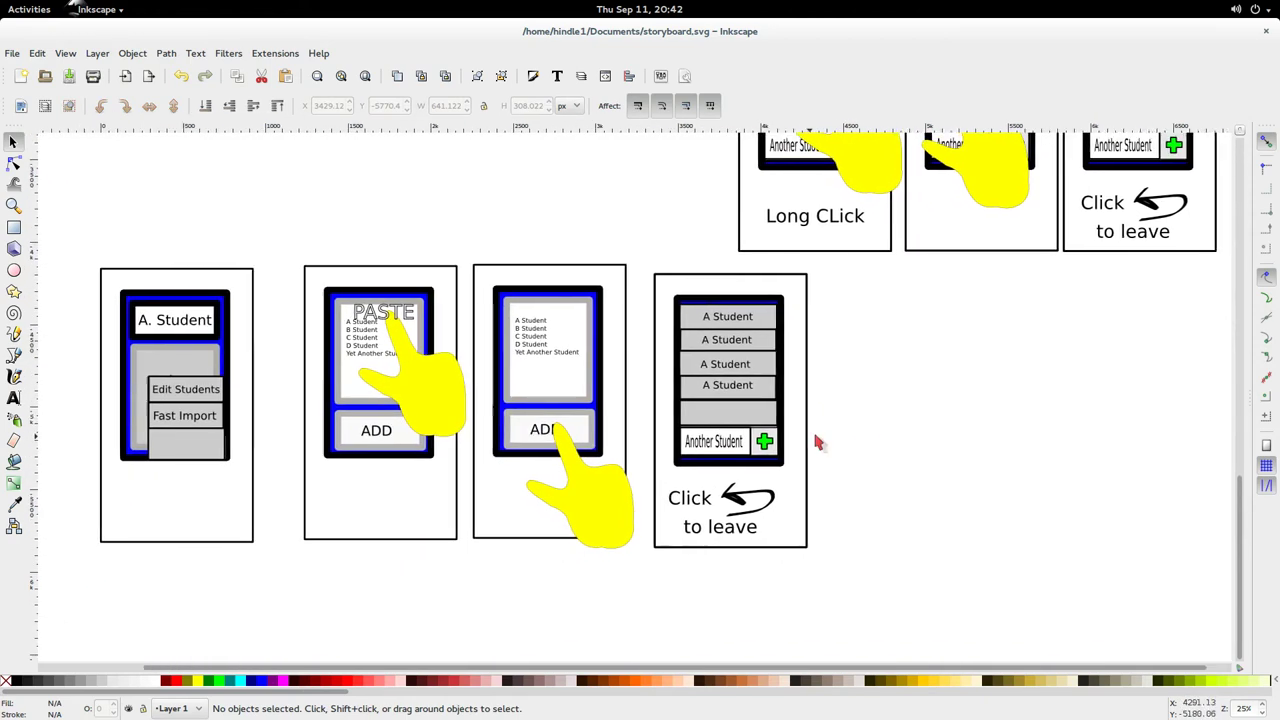
pyautogui.moveTo(856, 584); pyautogui.dragTo(651, 264)
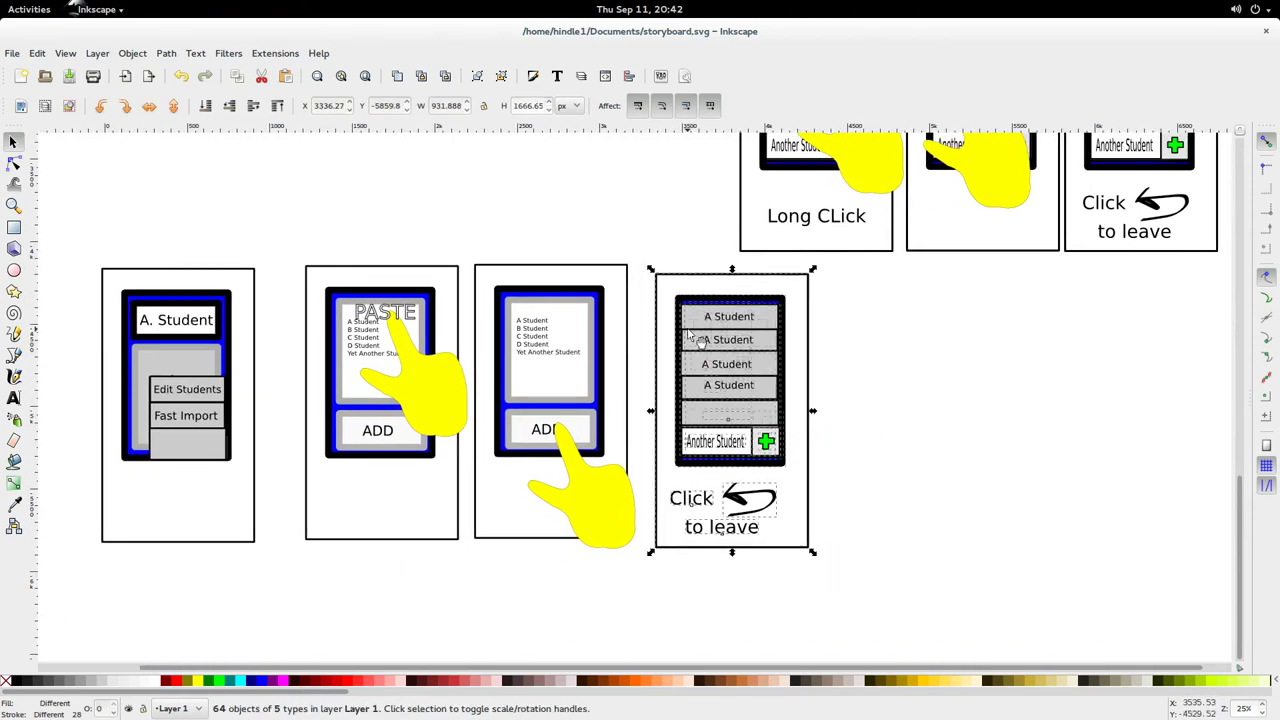
pyautogui.moveTo(690, 332); pyautogui.dragTo(692, 320)
pyautogui.click(900, 371)
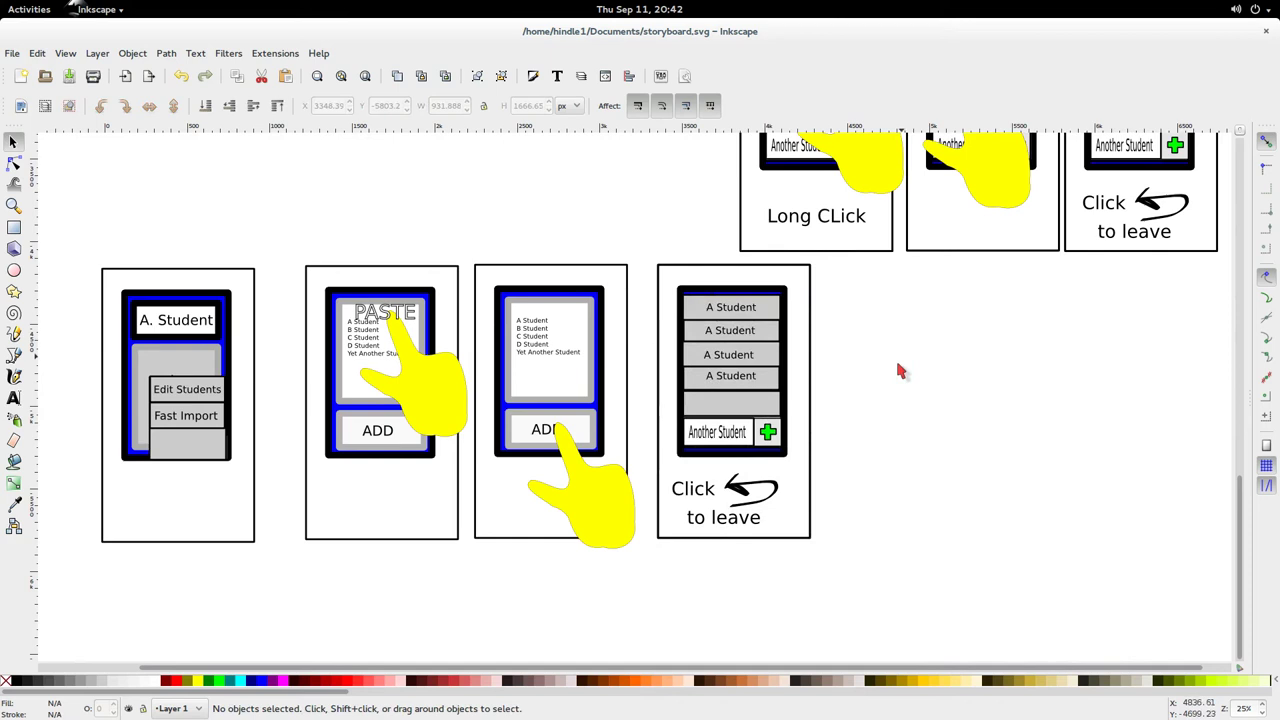
# Rename the second, third and fourth list entries in the last fast-import frame to "B Student", "C Student" and "D Student"
pyautogui.click(739, 334)
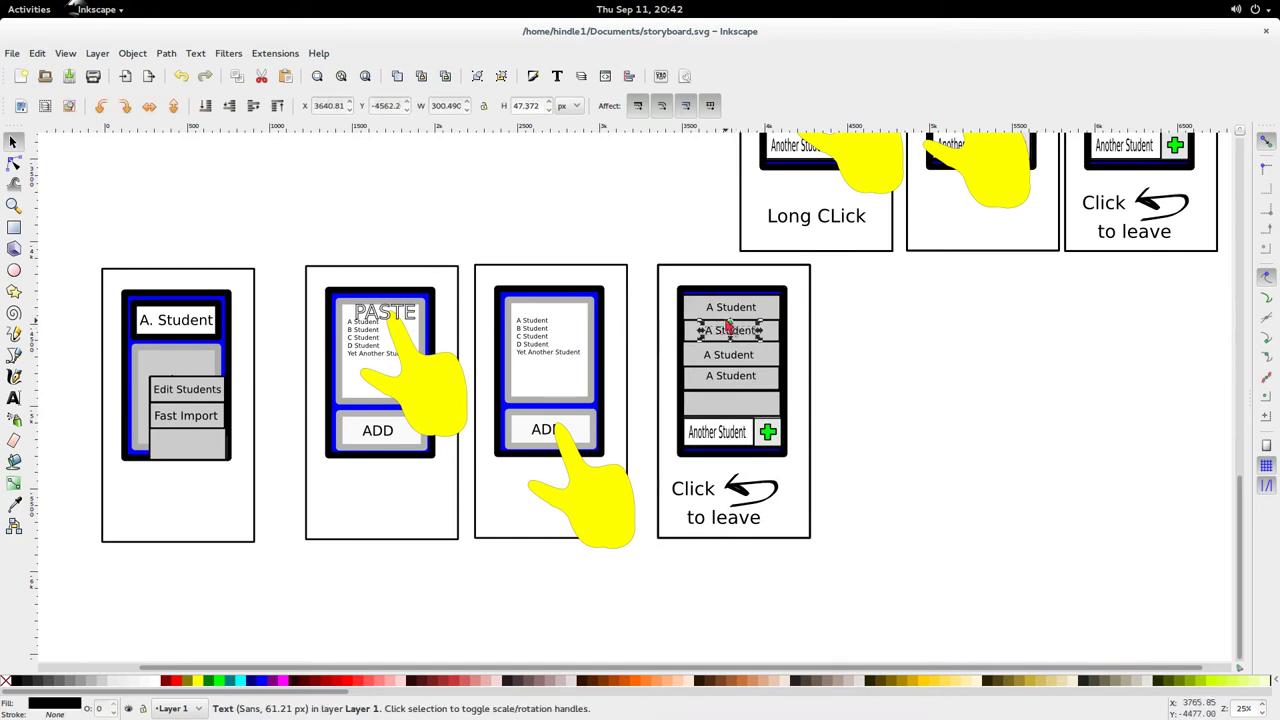
pyautogui.doubleClick(731, 328)
pyautogui.click(727, 322)
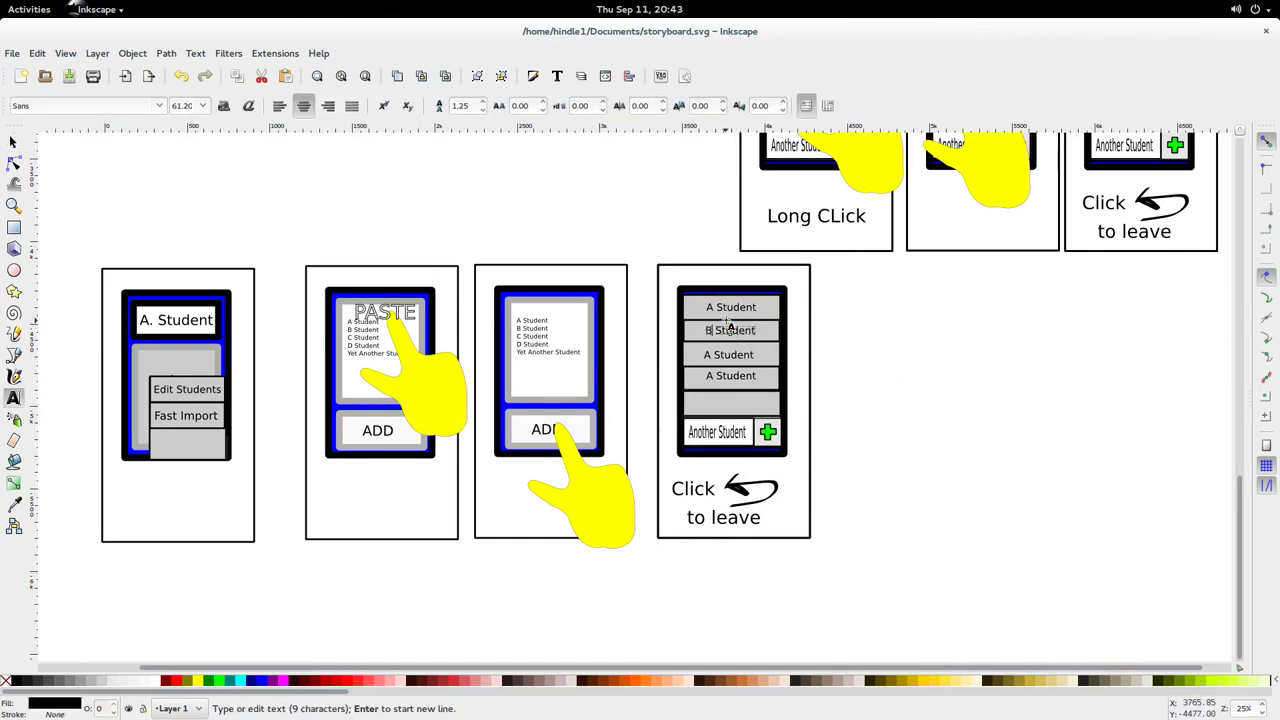
pyautogui.click(727, 355)
pyautogui.press('Home')
pyautogui.press('Delete')
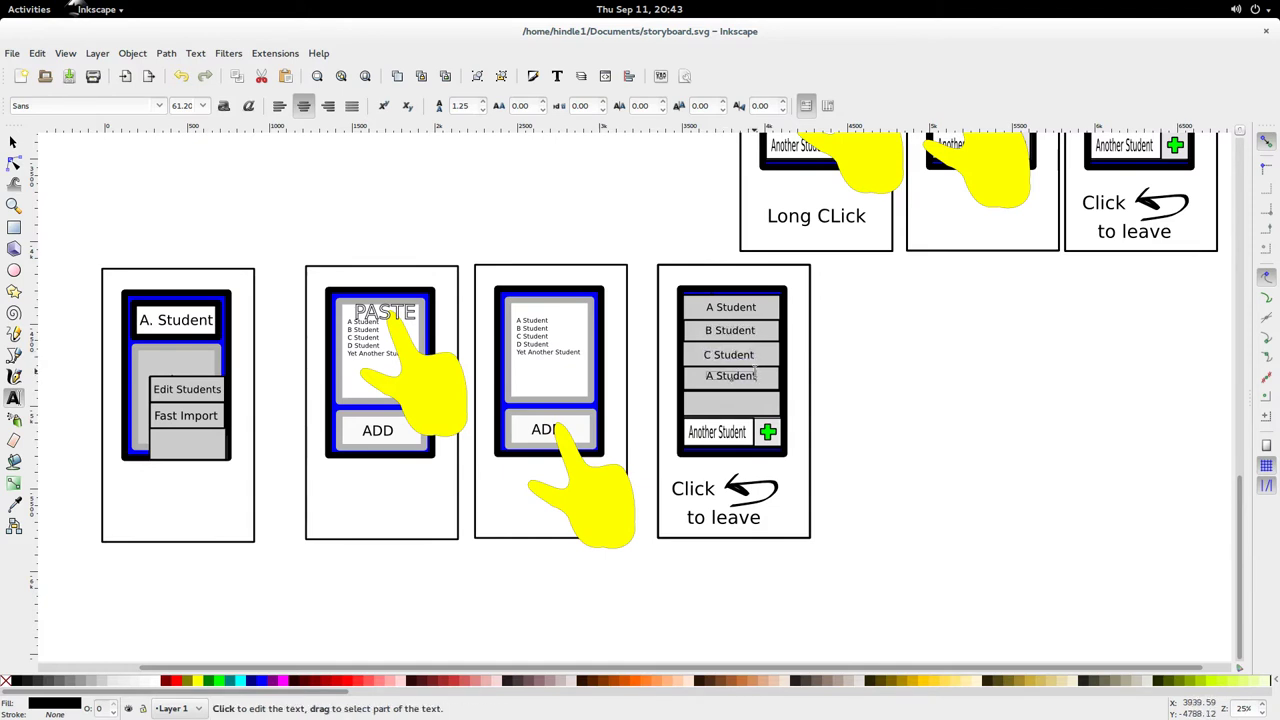
pyautogui.click(755, 375)
pyautogui.press('Home')
pyautogui.press('Delete')
pyautogui.write('D')
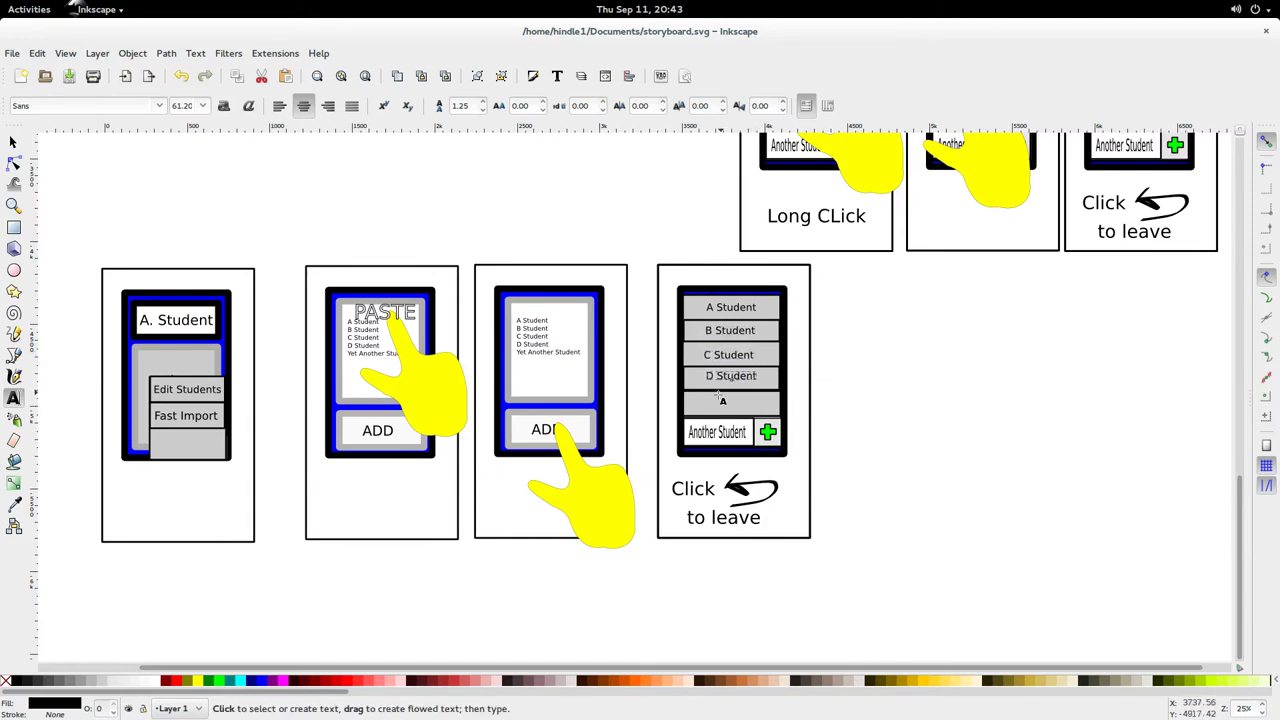
# Add the text "Yet another student" to the empty list row, enlarge it to fill the row, and save the document
pyautogui.click(726, 407)
pyautogui.write('Ye')
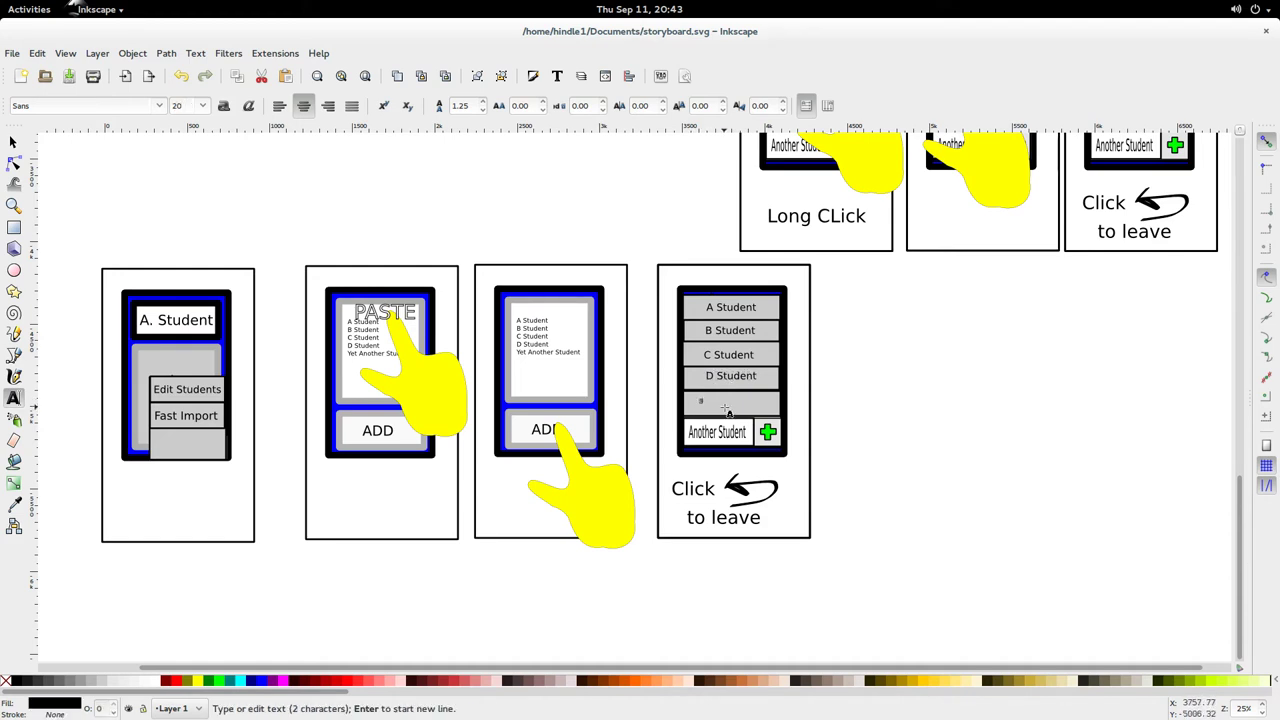
pyautogui.write('t Another Student')
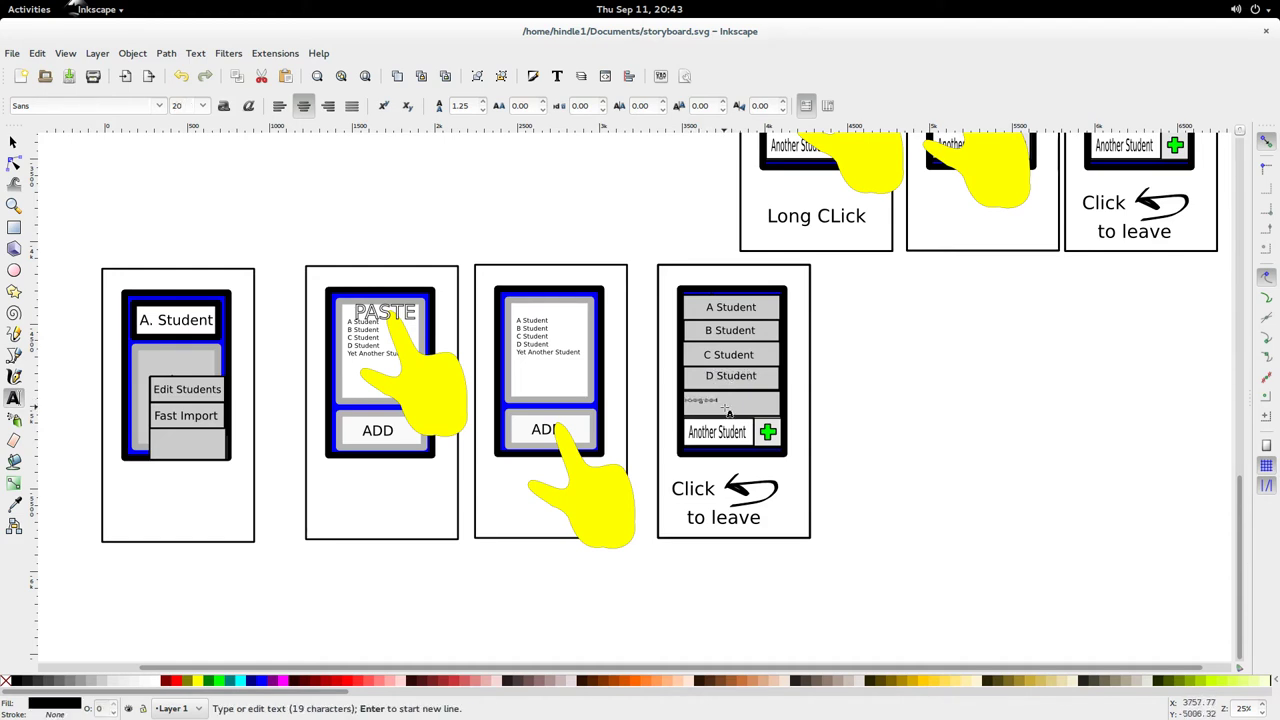
pyautogui.press('Escape')
pyautogui.press('s')
pyautogui.click(709, 402)
pyautogui.keyDown('ctrl'); pyautogui.moveTo(719, 405); pyautogui.dragTo(749, 406); pyautogui.keyUp('ctrl')
pyautogui.click(915, 396)
pyautogui.hotkey('ctrl', 's')
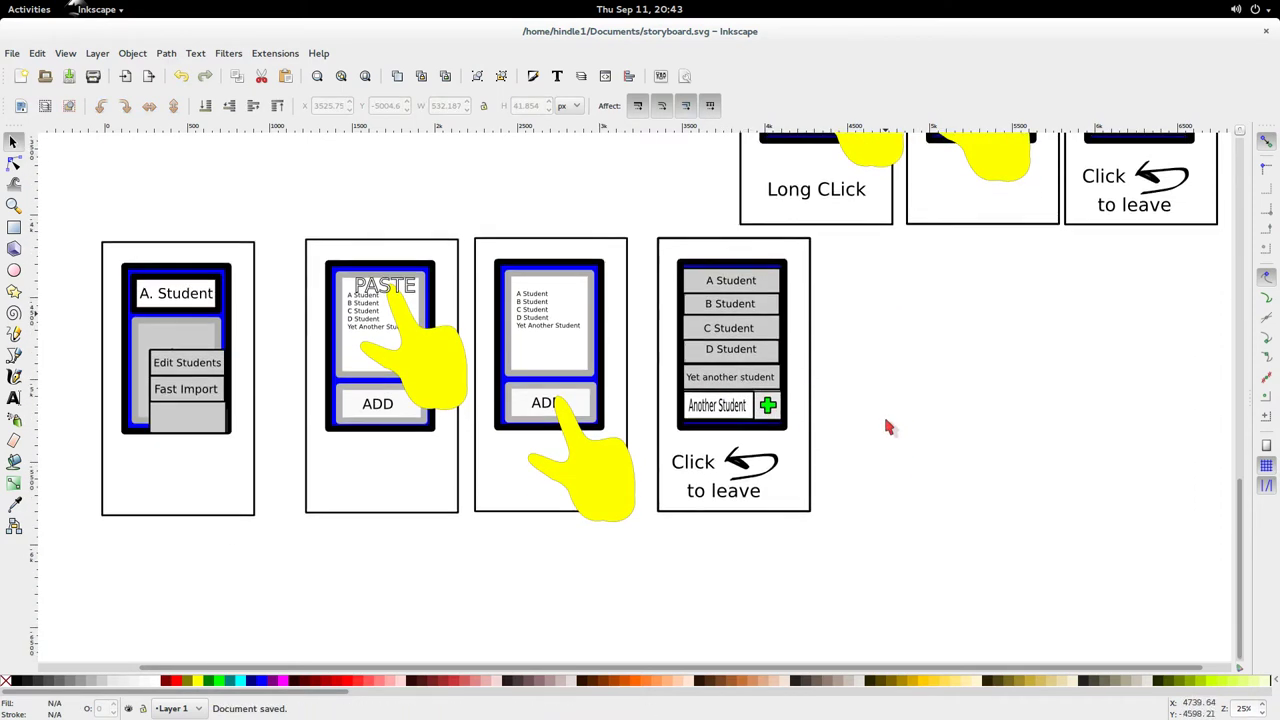
# Copy the first frame of the top row and place the copy to the left of the second row as a starting frame
pyautogui.scroll(1, 870, 427)
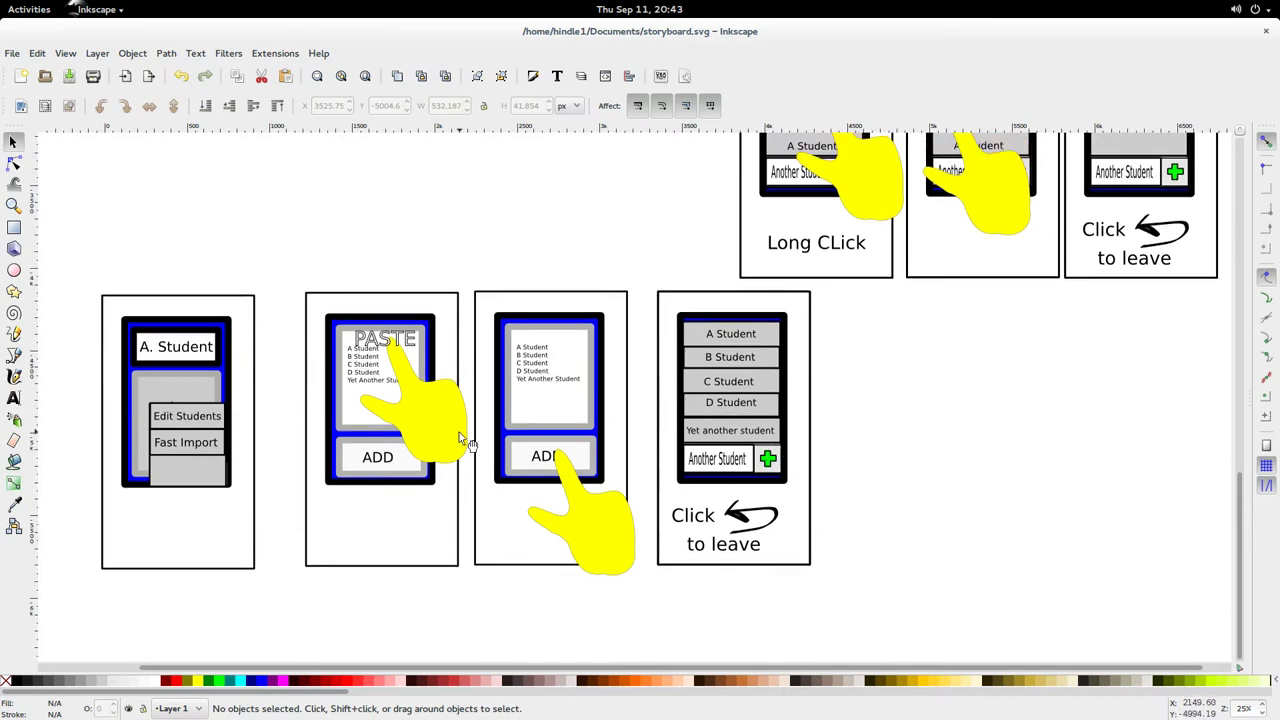
pyautogui.scroll(10, 313, 440)
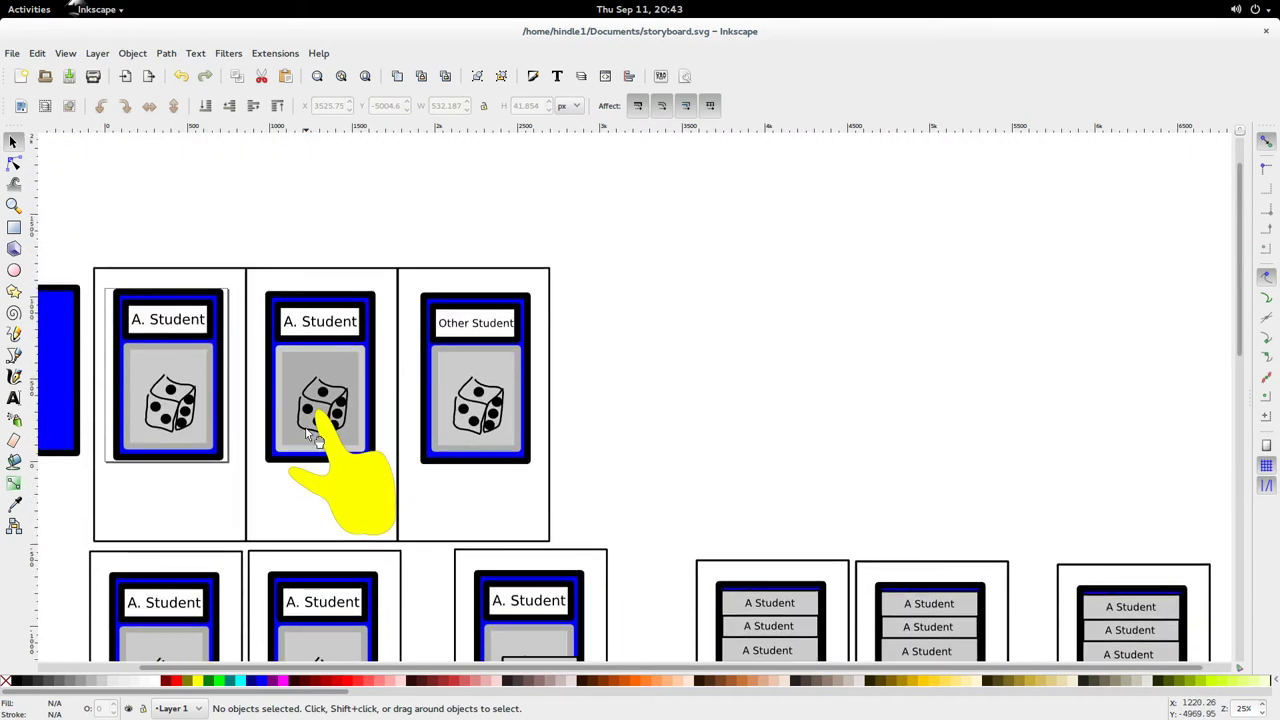
pyautogui.scroll(-4, 308, 432)
pyautogui.scroll(10, 306, 430)
pyautogui.moveTo(266, 393); pyautogui.dragTo(676, 222)
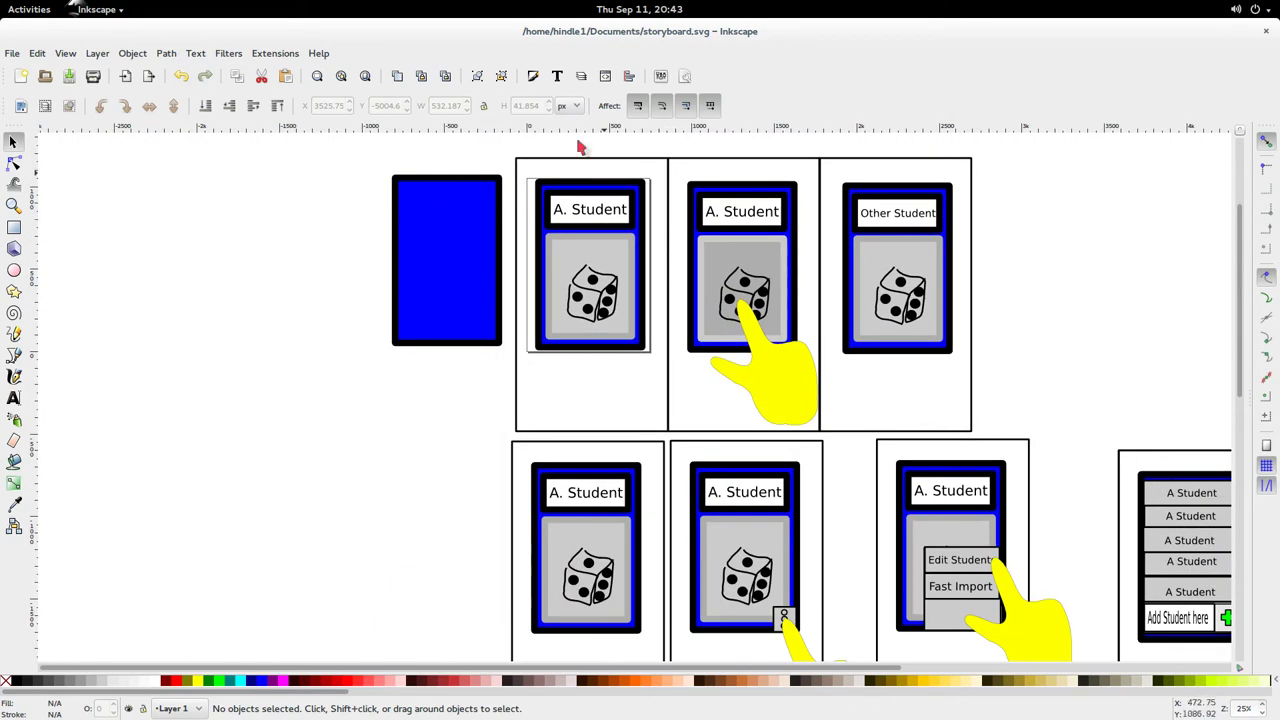
pyautogui.moveTo(509, 141); pyautogui.dragTo(689, 451)
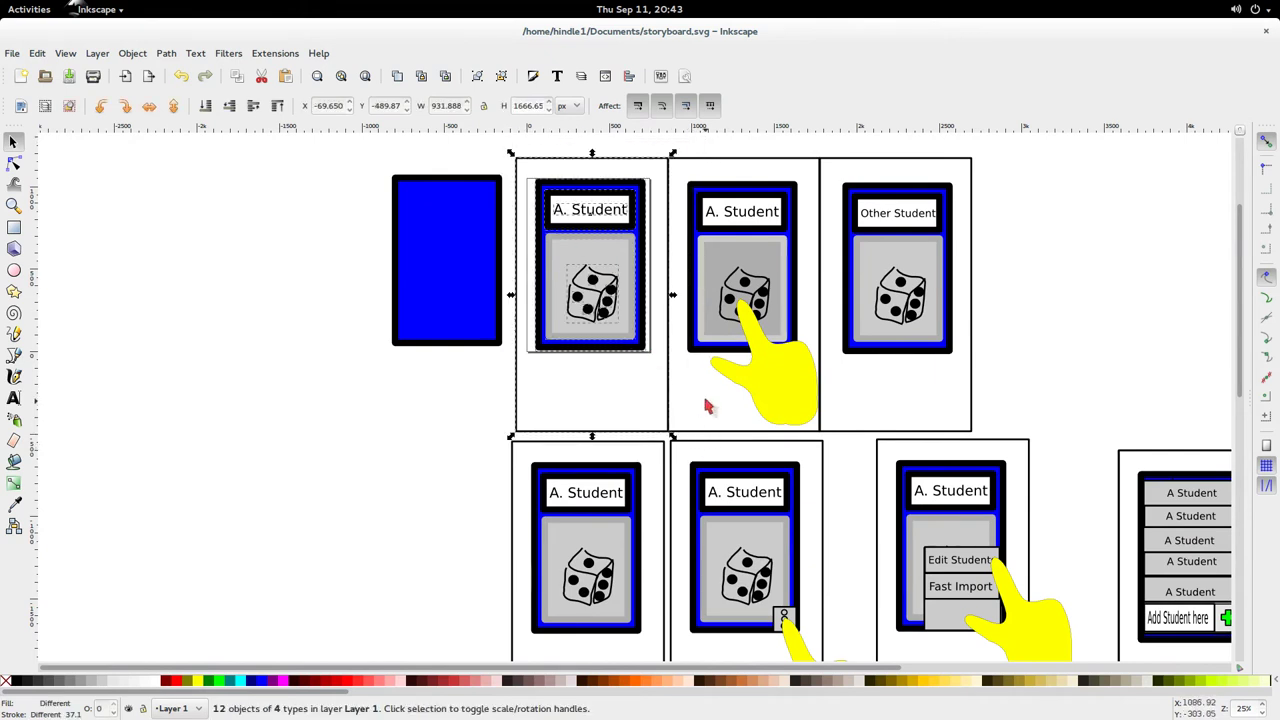
pyautogui.moveTo(599, 264); pyautogui.dragTo(298, 540)
pyautogui.hotkey('ctrl', 'z')
pyautogui.hotkey('ctrl', 'c')
pyautogui.hotkey('ctrl', 'v')
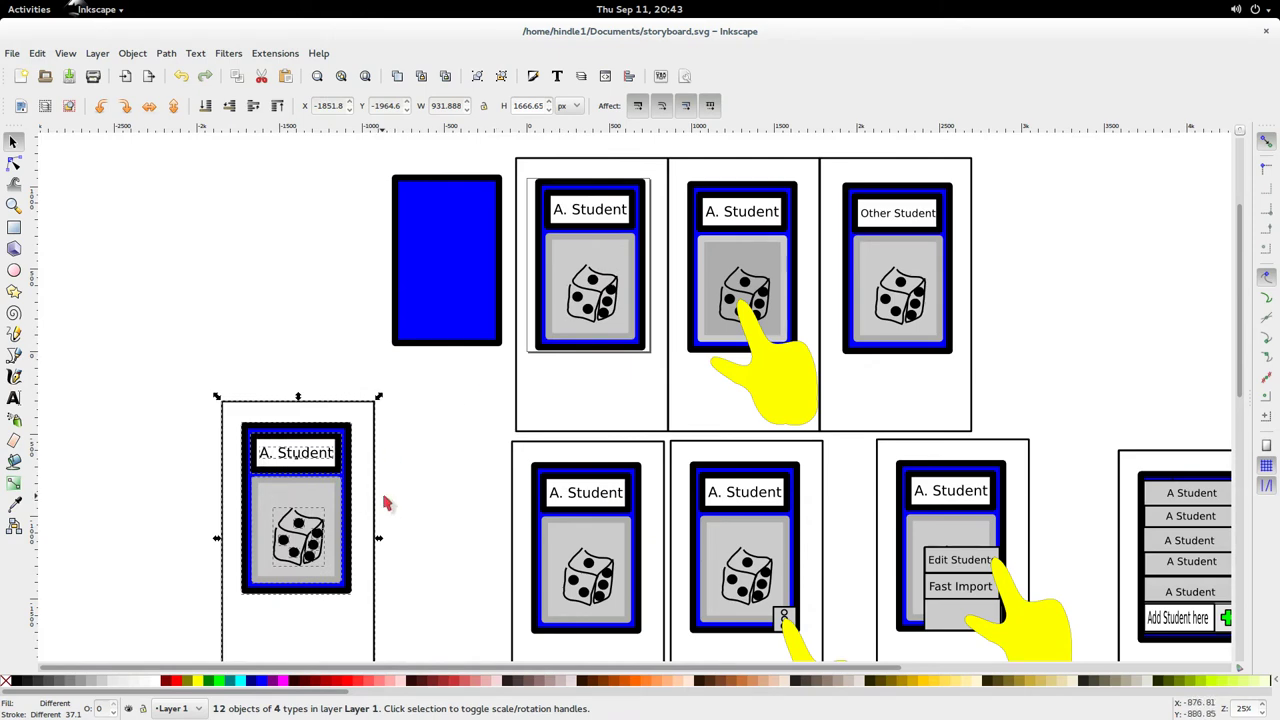
pyautogui.scroll(-8, 390, 495)
pyautogui.moveTo(308, 220); pyautogui.dragTo(296, 256)
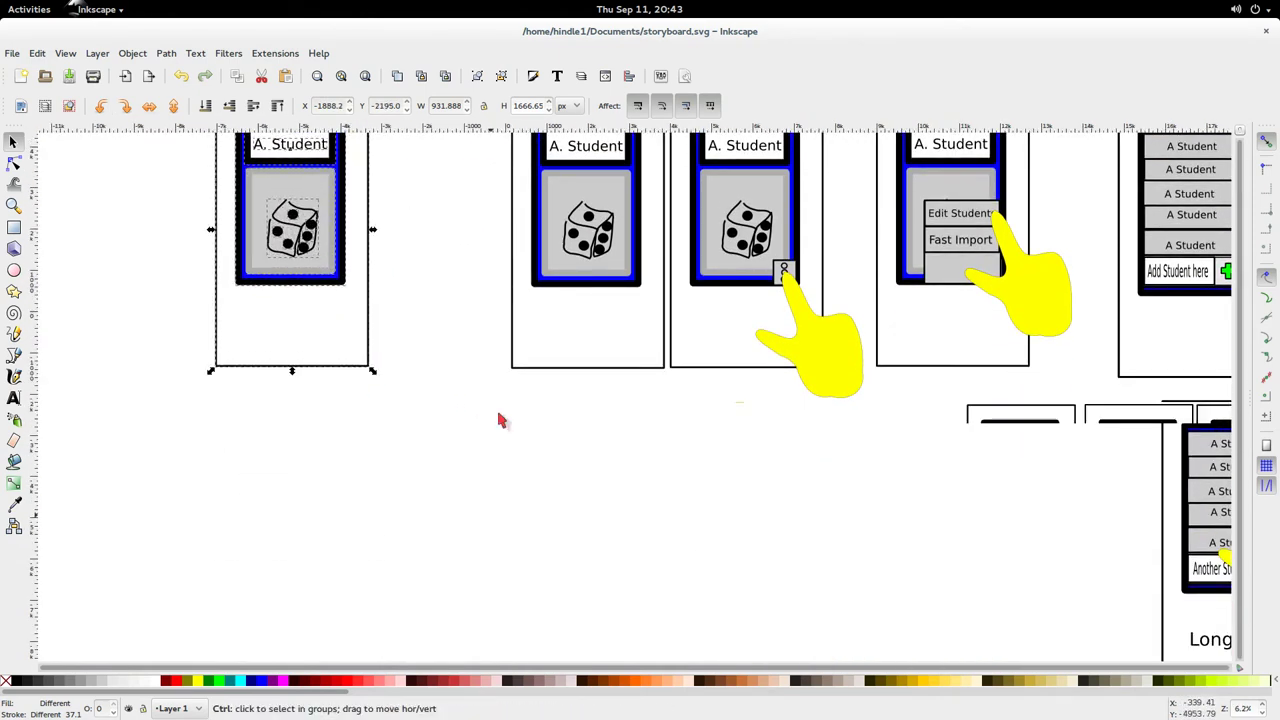
# Delete the leftover blue phone rectangle beside the top row
pyautogui.scroll(2, 499, 425)
pyautogui.scroll(1, 478, 330)
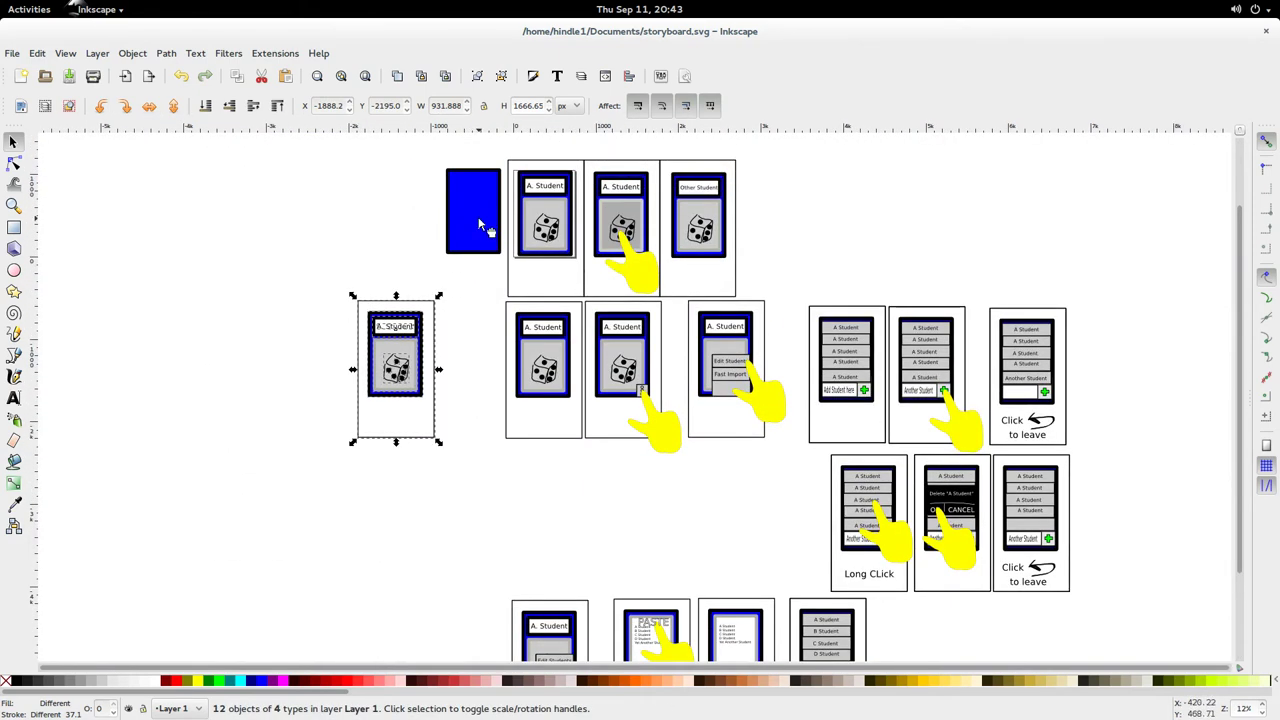
pyautogui.click(480, 225)
pyautogui.press('Delete')
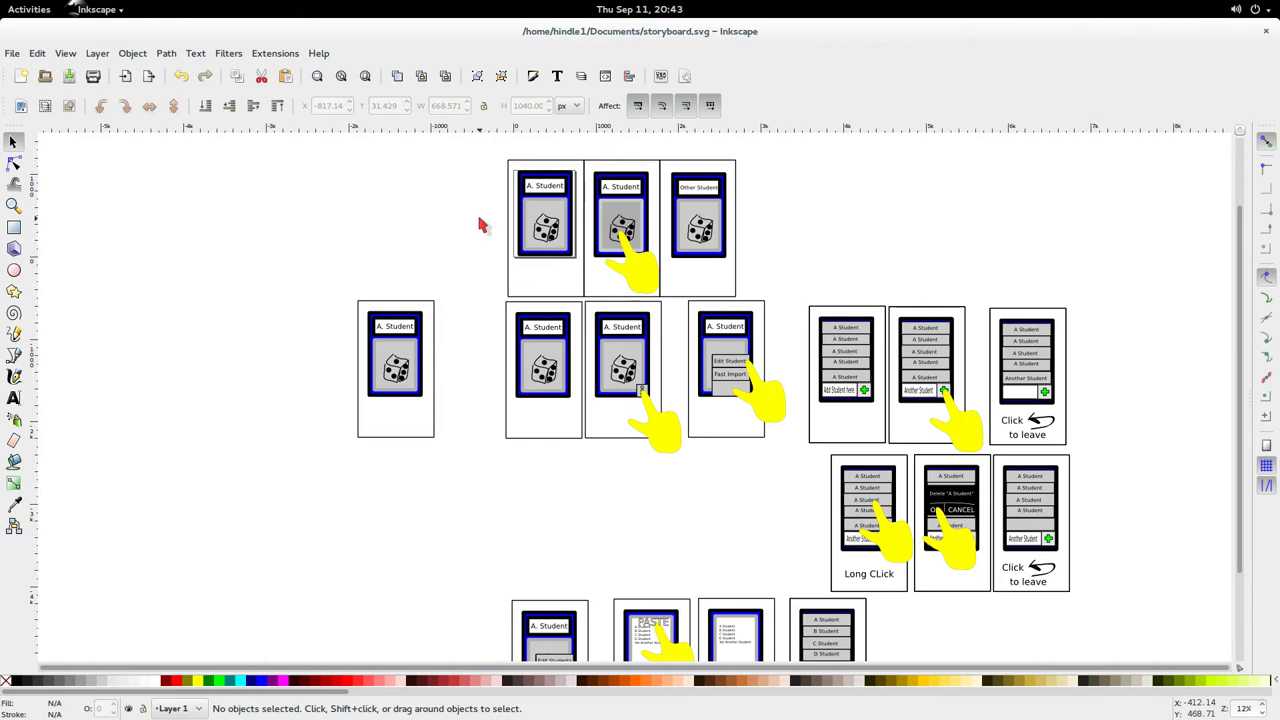
pyautogui.click(410, 342)
pyautogui.click(455, 379)
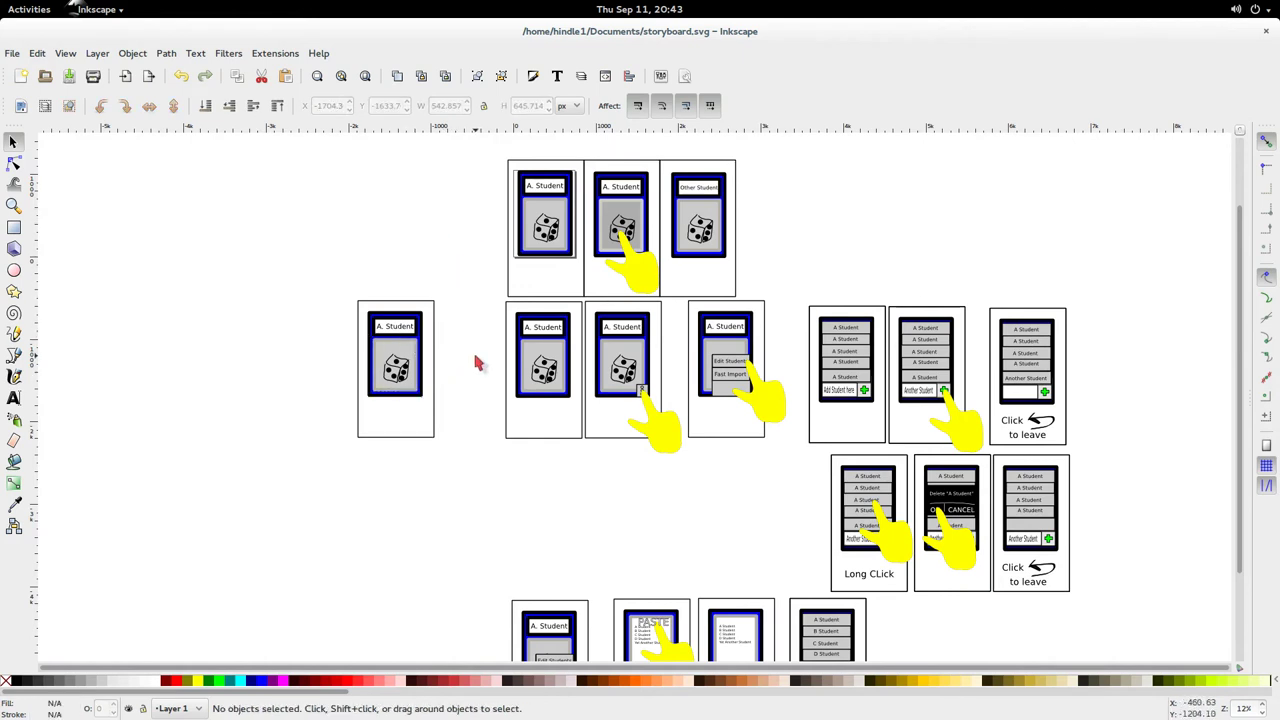
# Draw a calligraphic arrow from the starting frame to the top row and fill it with black
pyautogui.click(15, 377)
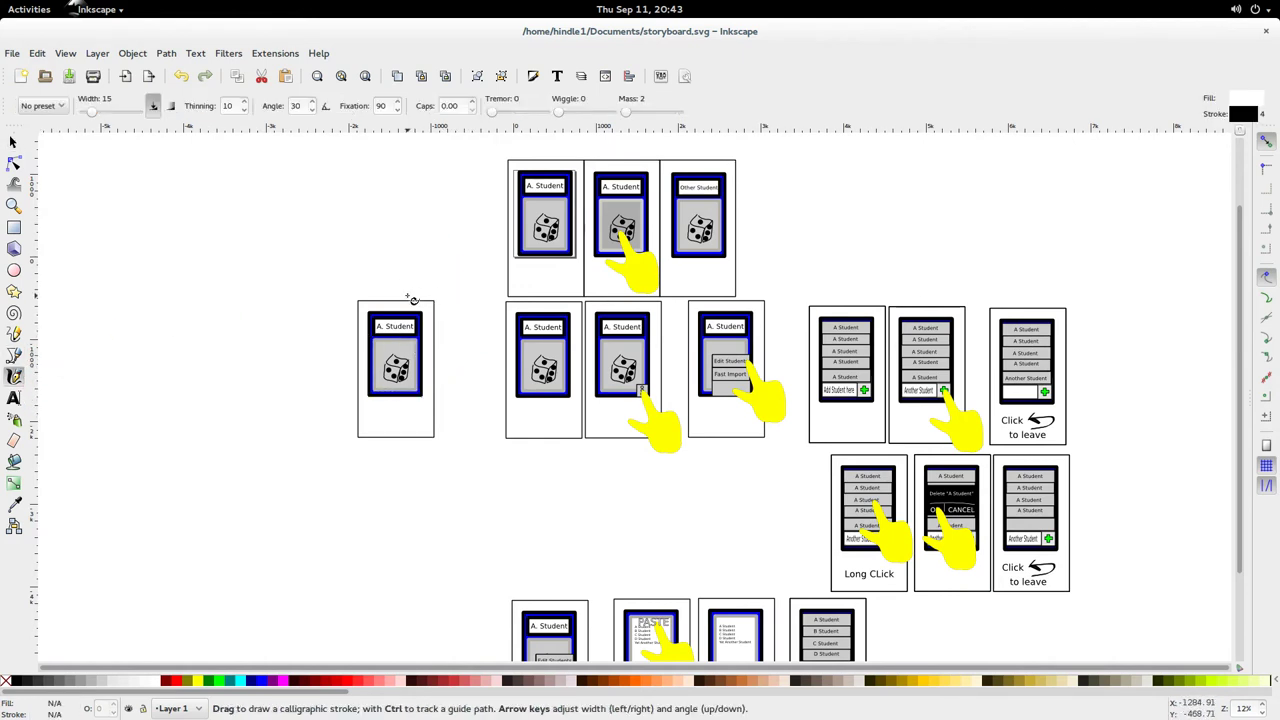
pyautogui.moveTo(484, 241); pyautogui.dragTo(409, 297)
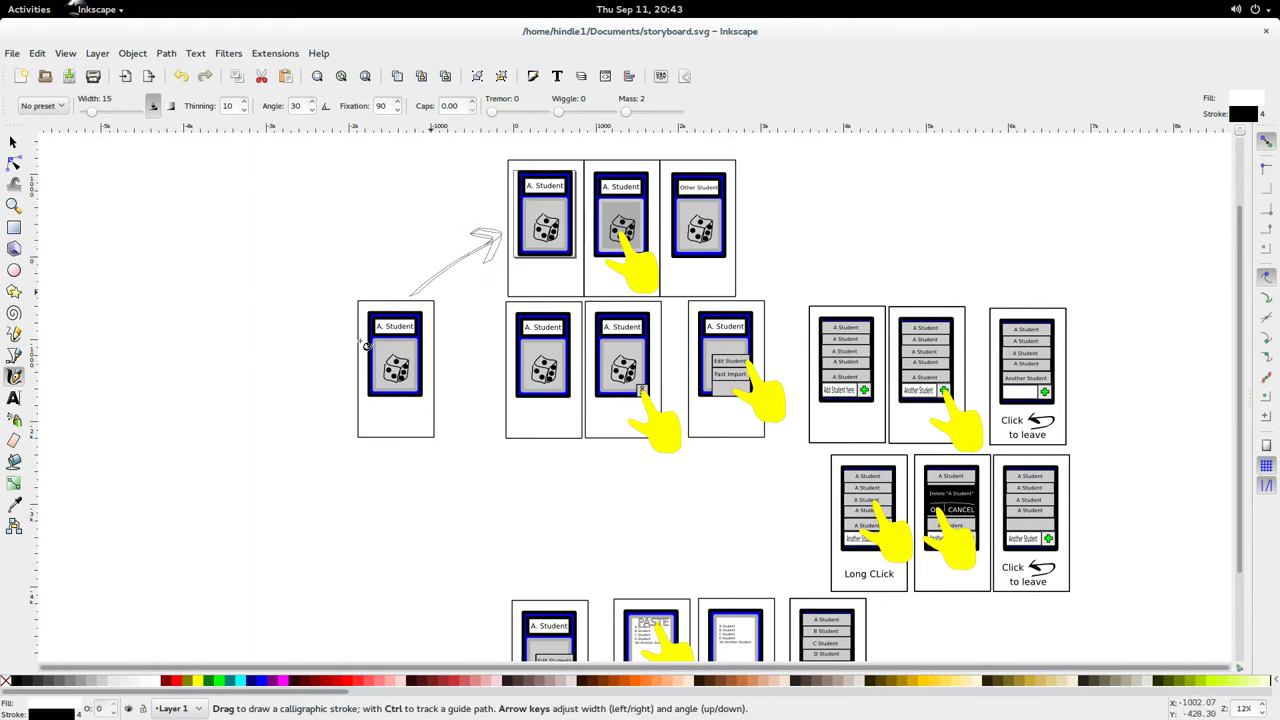
pyautogui.click(22, 681)
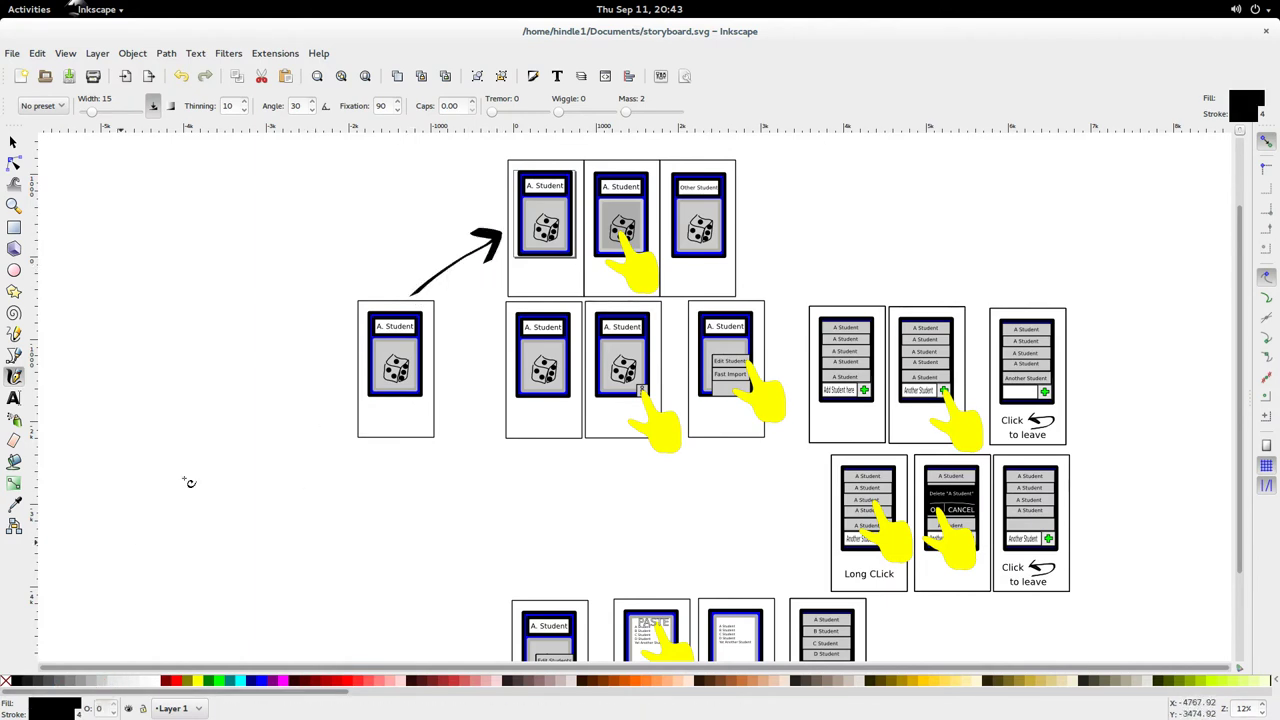
# Draw calligraphic arrows from the starting frame to the second row and down to the fast-import row
pyautogui.moveTo(440, 371)
pyautogui.mouseDown()
pyautogui.moveTo(496, 368)
pyautogui.moveTo(477, 352)
pyautogui.moveTo(496, 367)
pyautogui.moveTo(470, 400)
pyautogui.mouseUp()
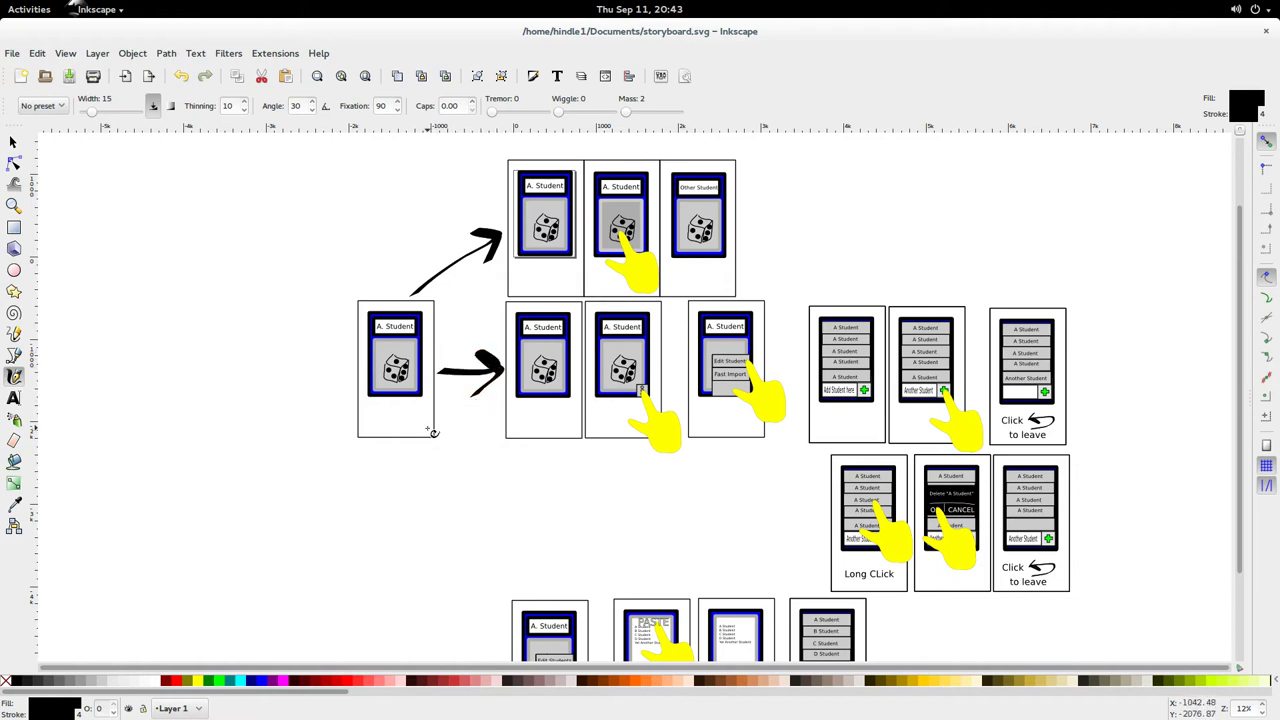
pyautogui.moveTo(436, 461)
pyautogui.mouseDown()
pyautogui.moveTo(541, 613)
pyautogui.moveTo(509, 592)
pyautogui.moveTo(541, 611)
pyautogui.moveTo(557, 572)
pyautogui.mouseUp()
pyautogui.press('s')
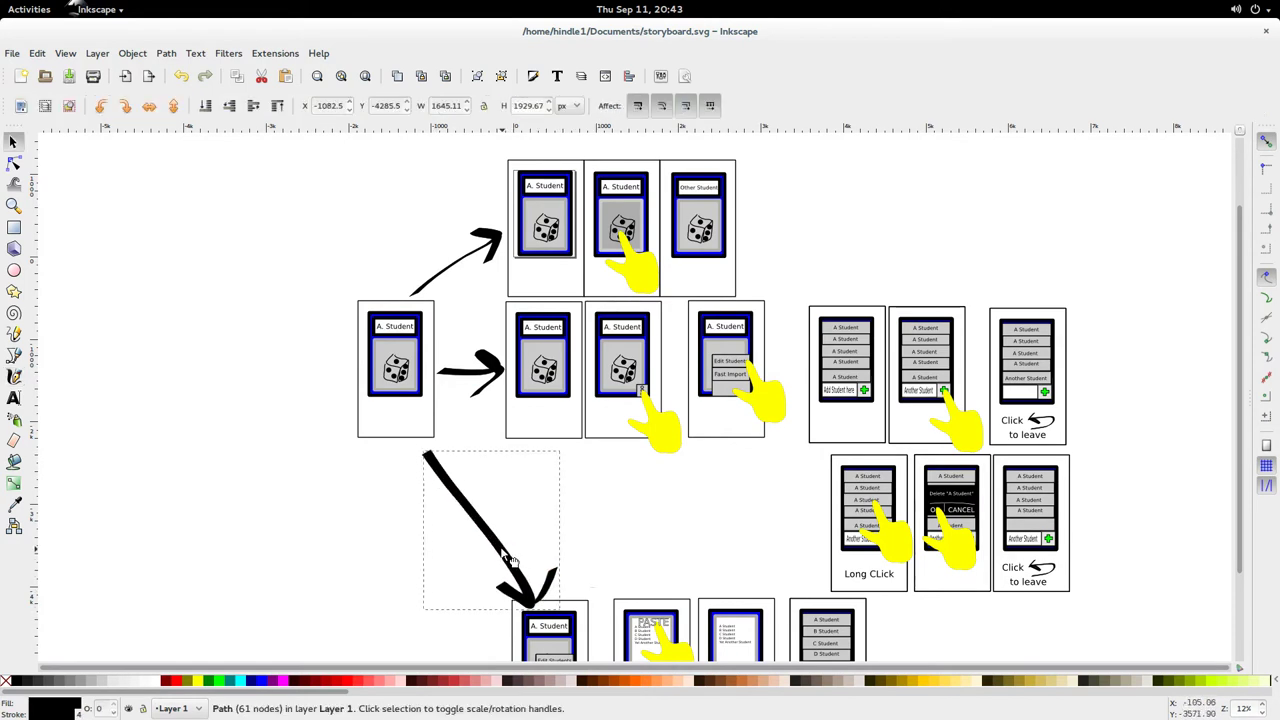
pyautogui.click(354, 569)
pyautogui.scroll(-3, 380, 558)
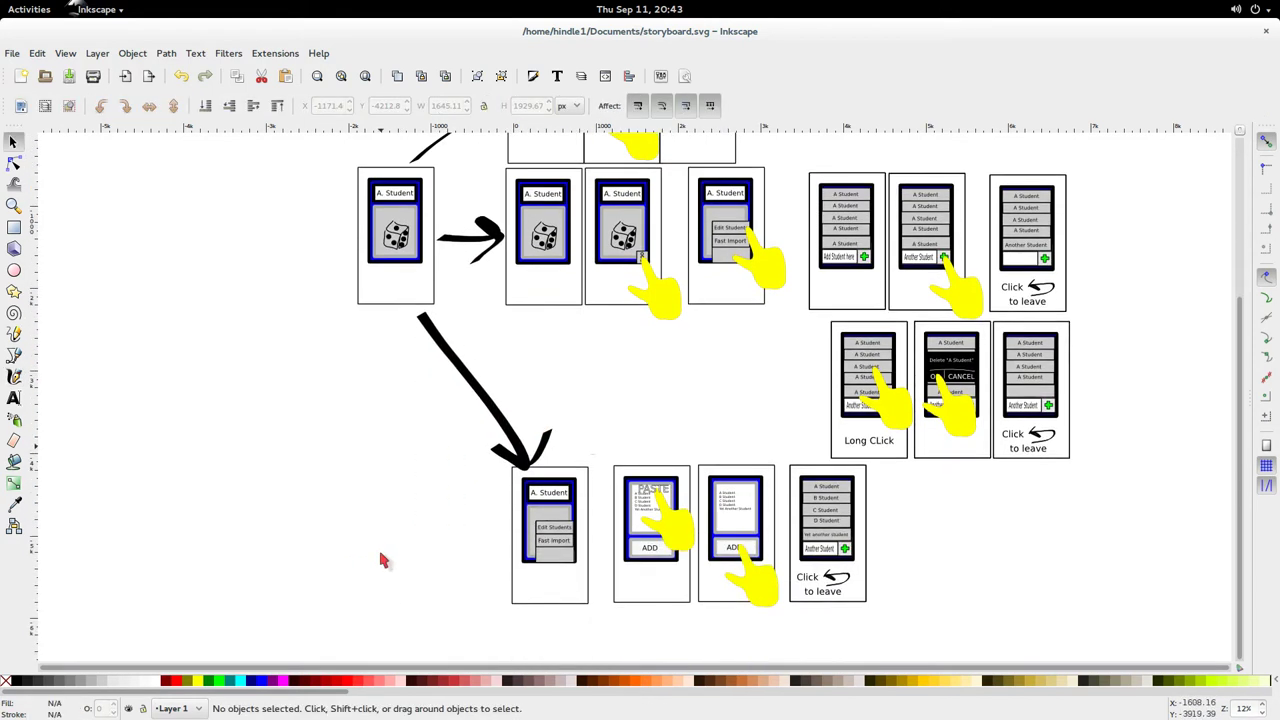
# Add the label "Choose a student" above the arrow to the top row and enlarge it to a readable size
pyautogui.scroll(2, 382, 560)
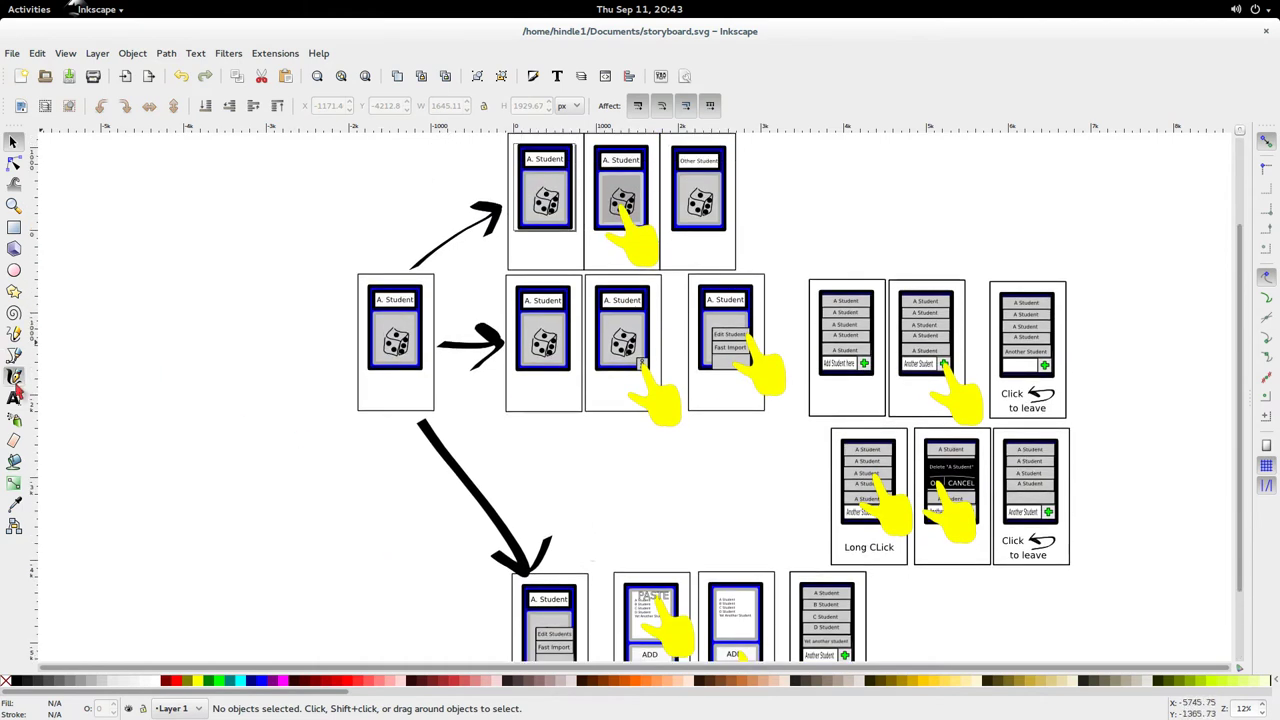
pyautogui.click(14, 376)
pyautogui.click(14, 397)
pyautogui.scroll(1, 395, 243)
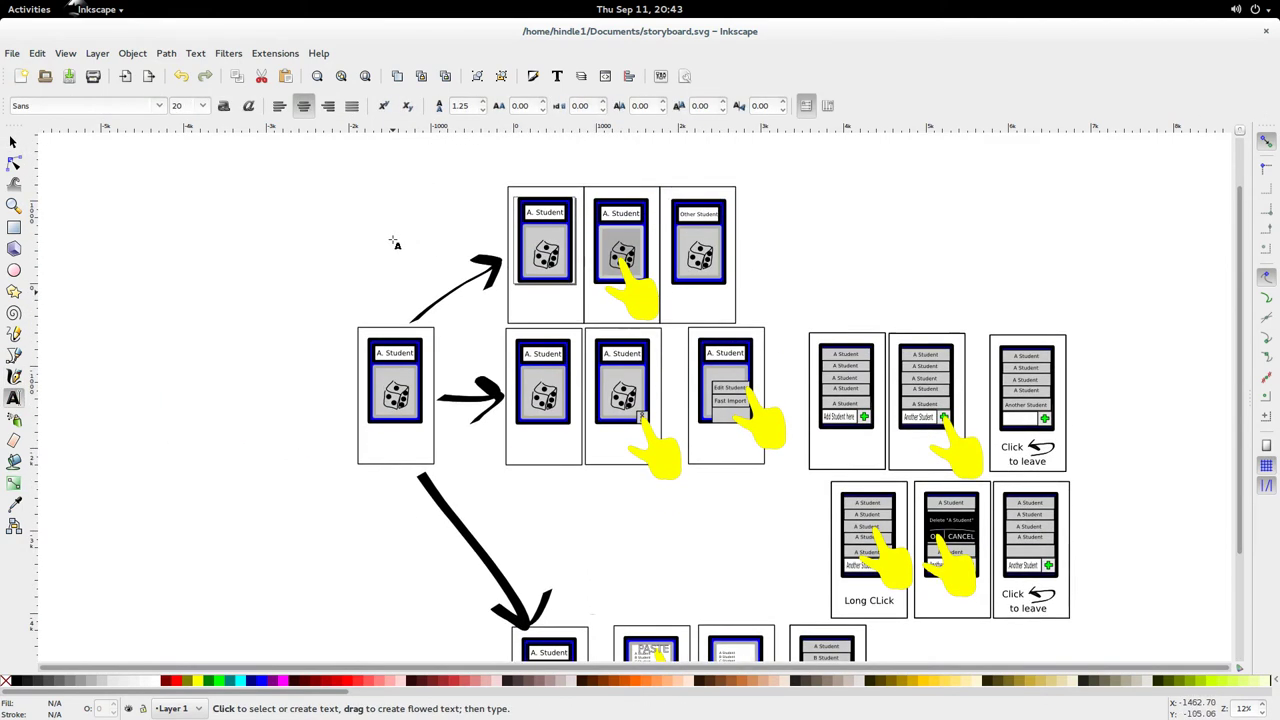
pyautogui.click(403, 230)
pyautogui.write('u')
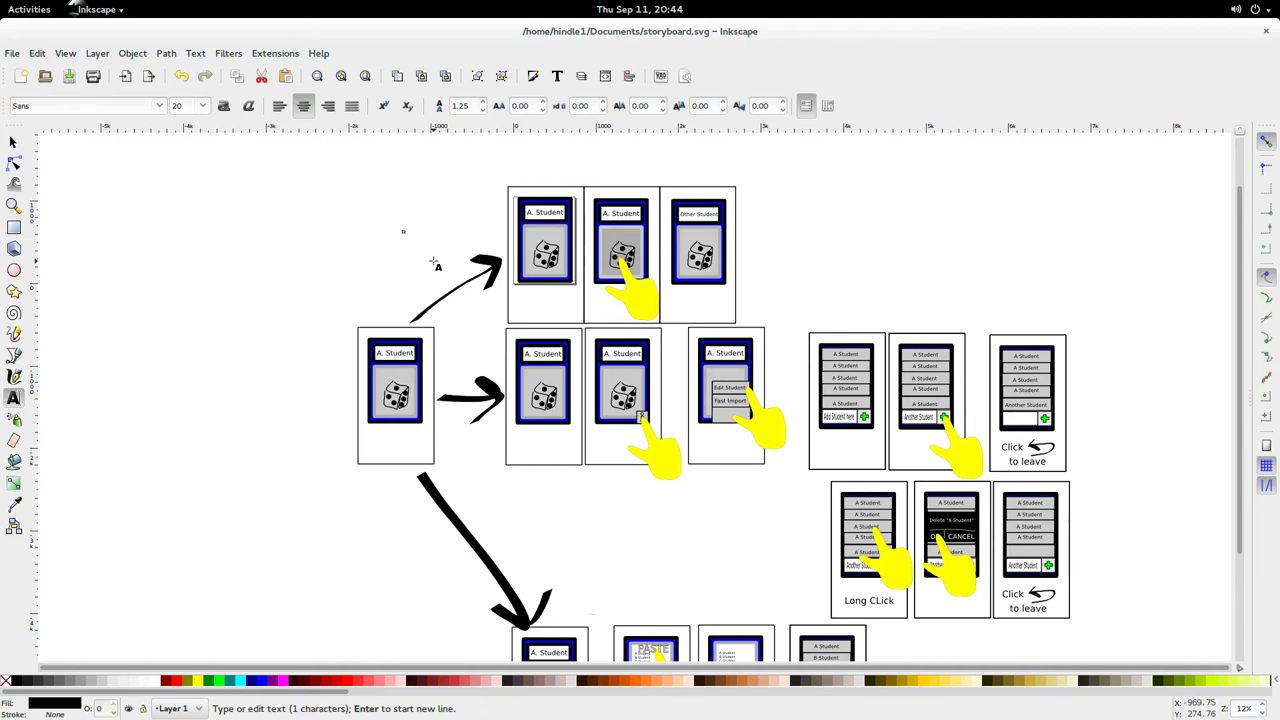
pyautogui.write('ks o')
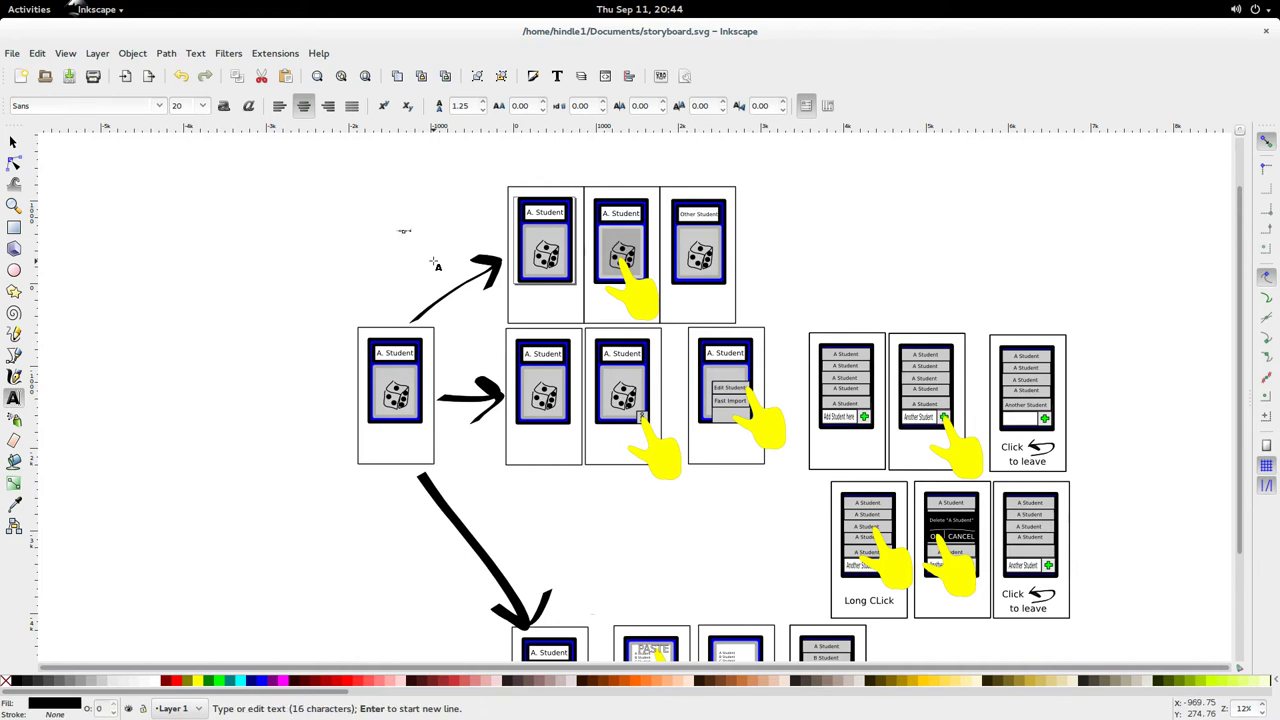
pyautogui.press('F1')
pyautogui.moveTo(416, 238); pyautogui.dragTo(517, 312)
pyautogui.moveTo(476, 241); pyautogui.dragTo(461, 274)
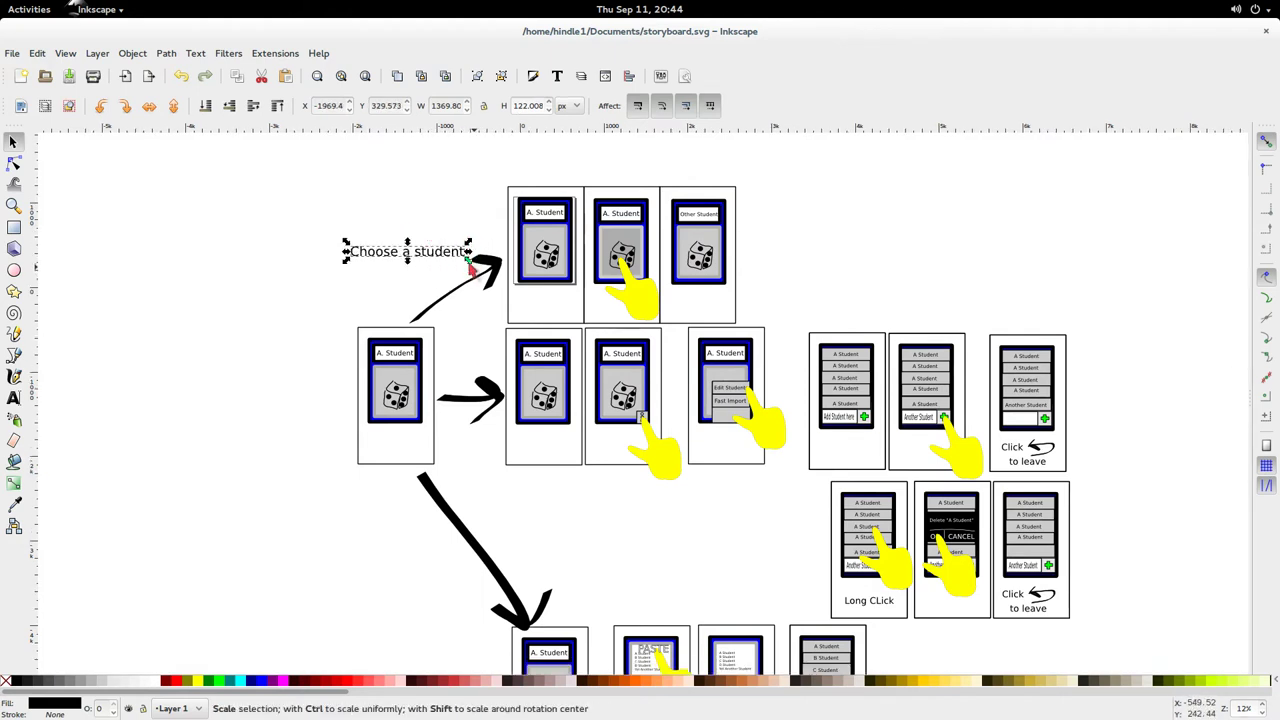
# Duplicate the "Choose a student" label, place the copy just below the second row, and change its text to "Add a student"
pyautogui.moveTo(468, 258); pyautogui.dragTo(574, 498)
pyautogui.press('Escape')
pyautogui.hotkey('ctrl', 'd')
pyautogui.doubleClick(591, 498)
pyautogui.hotkey('ctrl', 'a')
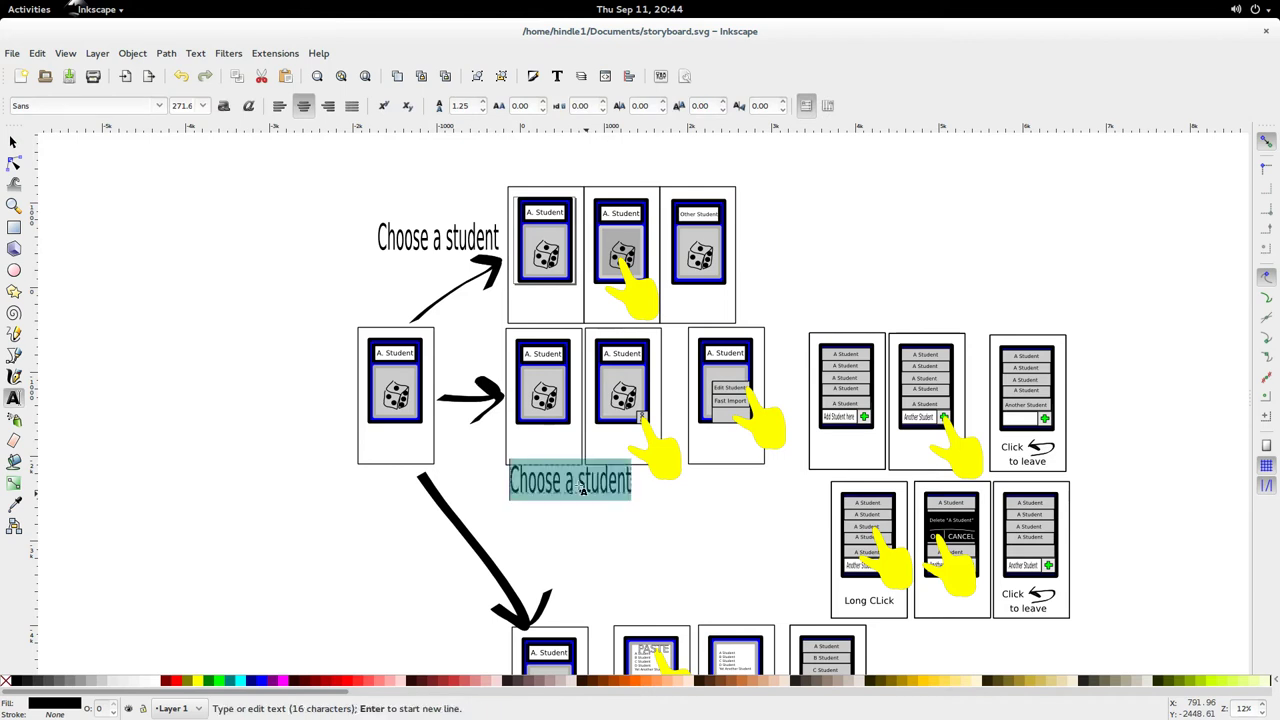
pyautogui.write('Add a student')
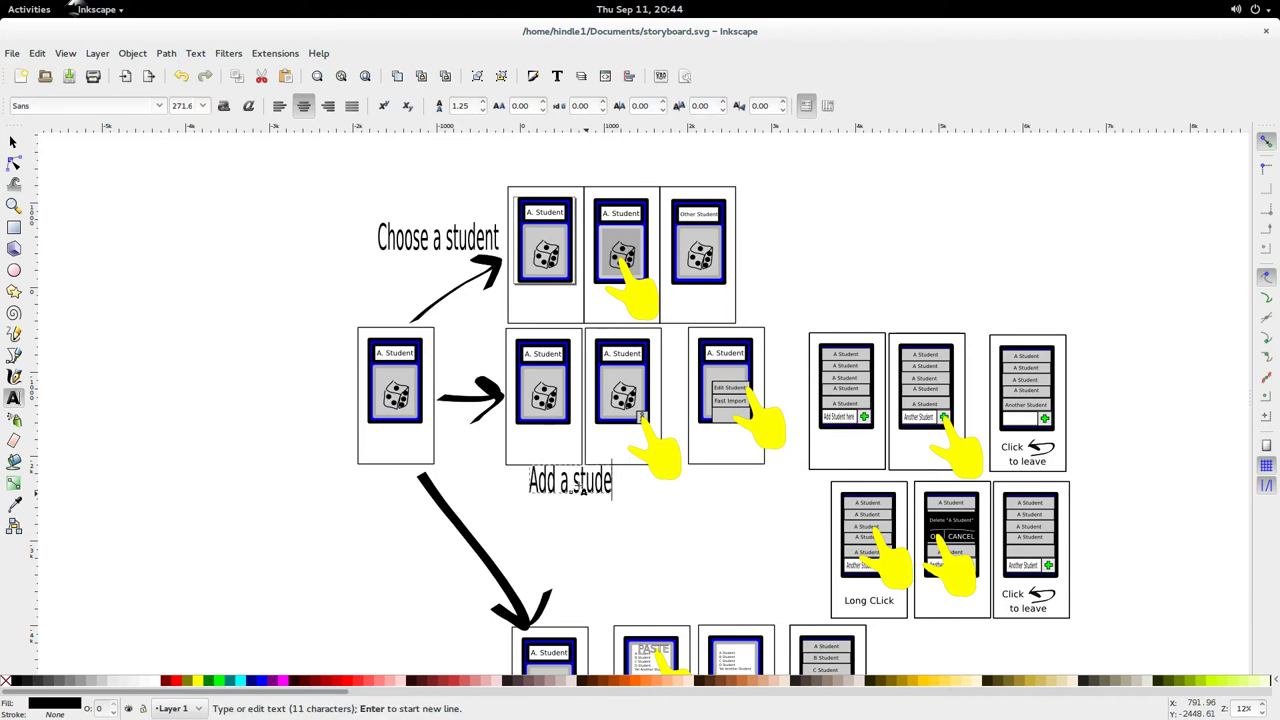
# Duplicate the "Add a student" label, place the copy just above the fast-import row, and change its text to "Bulk add a student"
pyautogui.press('Escape')
pyautogui.press('F1')
pyautogui.click(578, 497)
pyautogui.moveTo(634, 506); pyautogui.dragTo(638, 618)
pyautogui.click(651, 520)
pyautogui.click(592, 493)
pyautogui.hotkey('ctrl', 'd')
pyautogui.press('t')
pyautogui.click(636, 606)
pyautogui.hotkey('ctrl', 'a')
pyautogui.write('B')
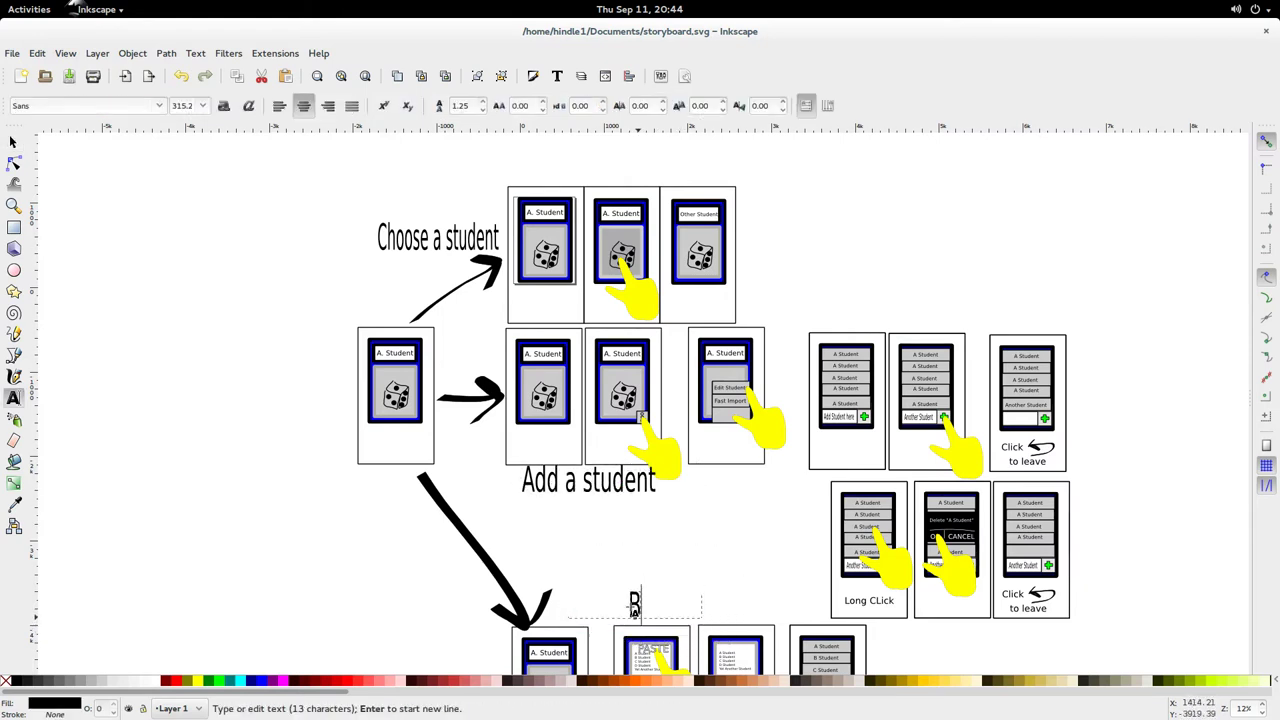
pyautogui.write('ulk add a student')
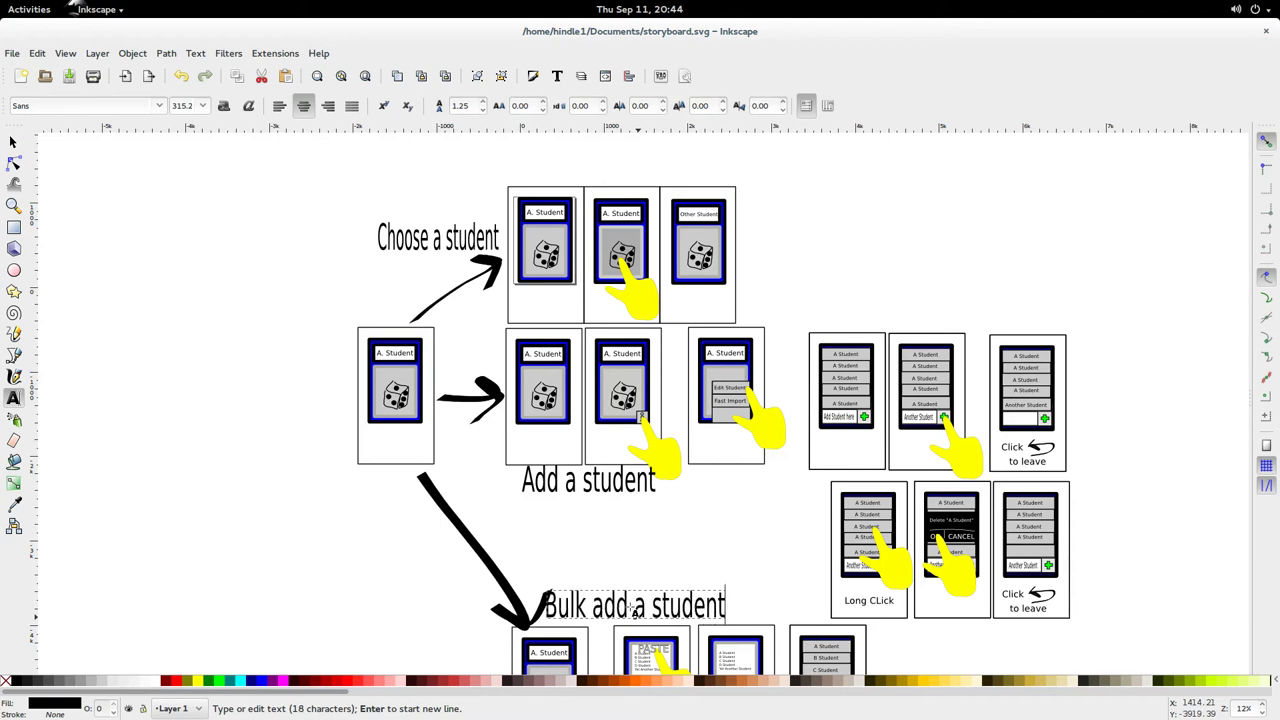
pyautogui.press('Escape')
pyautogui.press('F1')
pyautogui.scroll(-2, 770, 590)
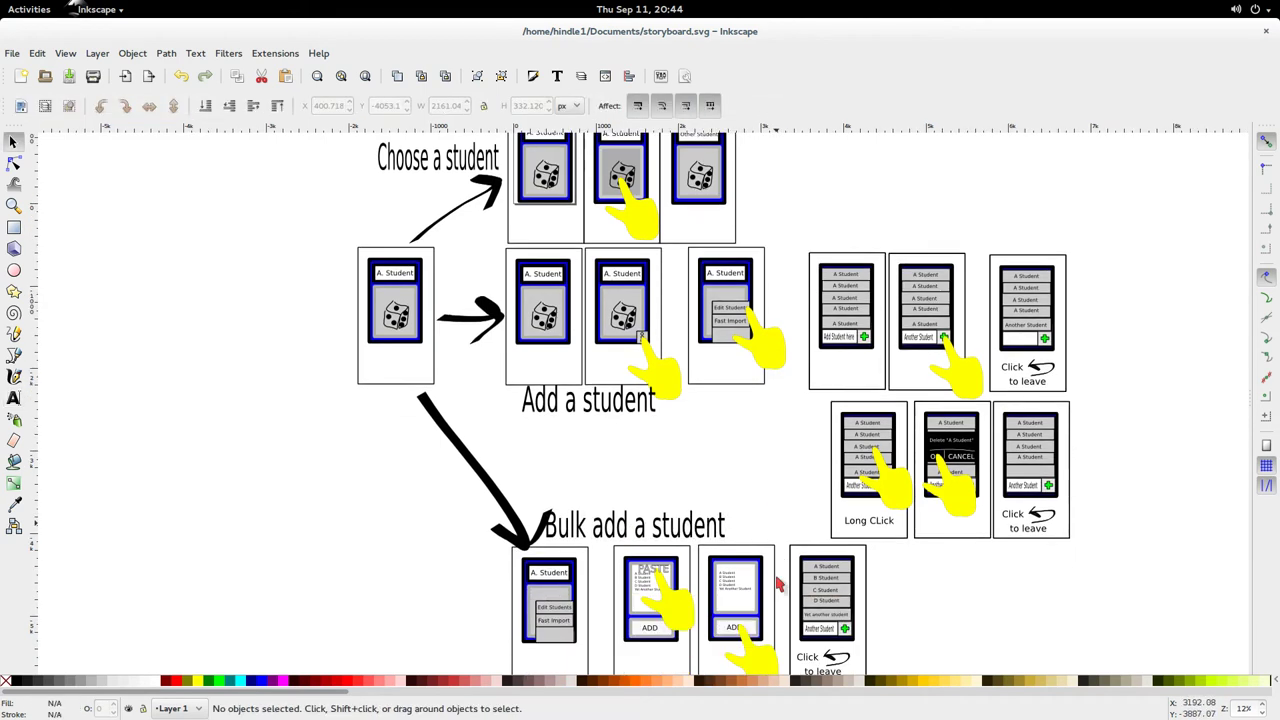
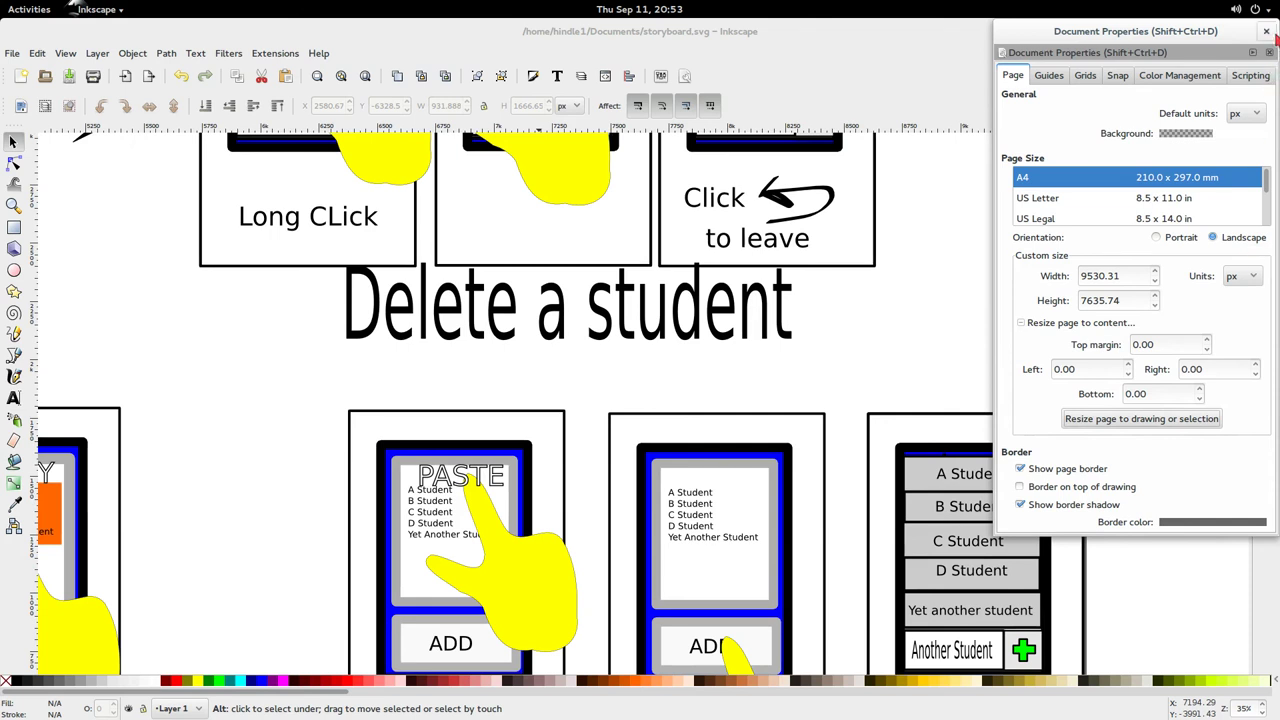
# Close the document properties, switch to the terminal, and open a new terminal window
pyautogui.click(1266, 31)
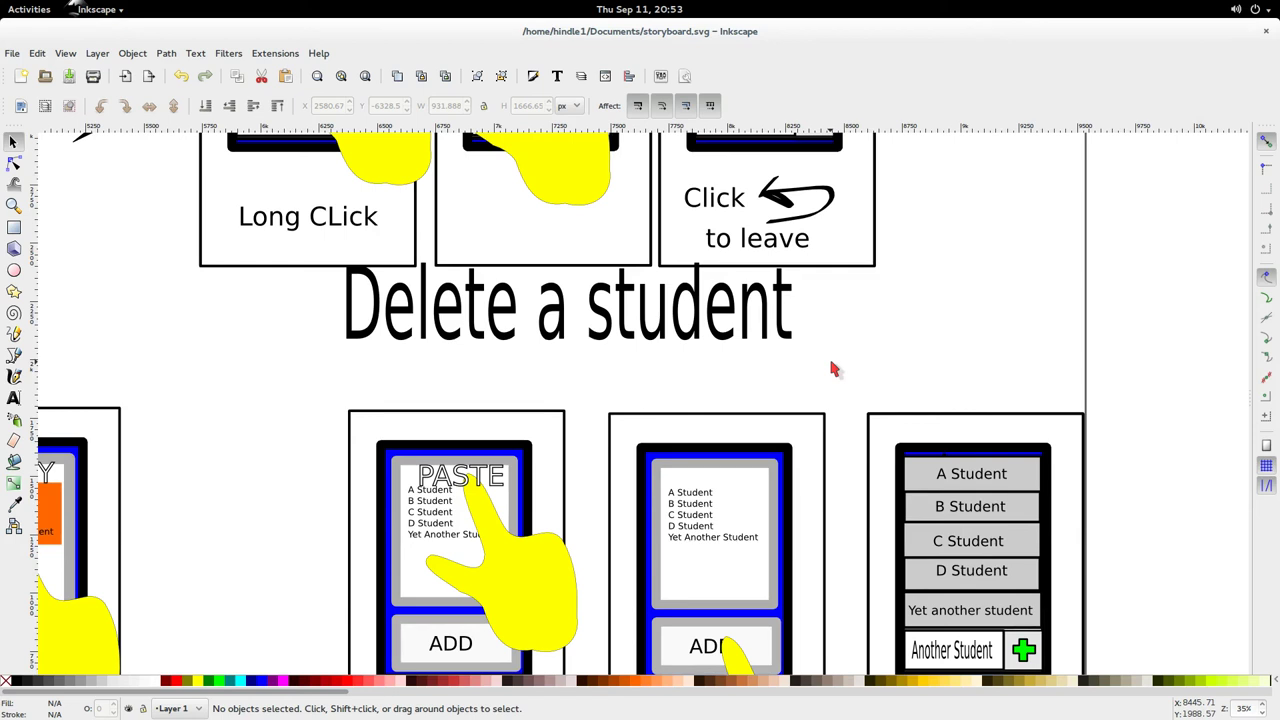
pyautogui.hotkey('alt', 'Tab')
pyautogui.hotkey('alt', 'Tab')
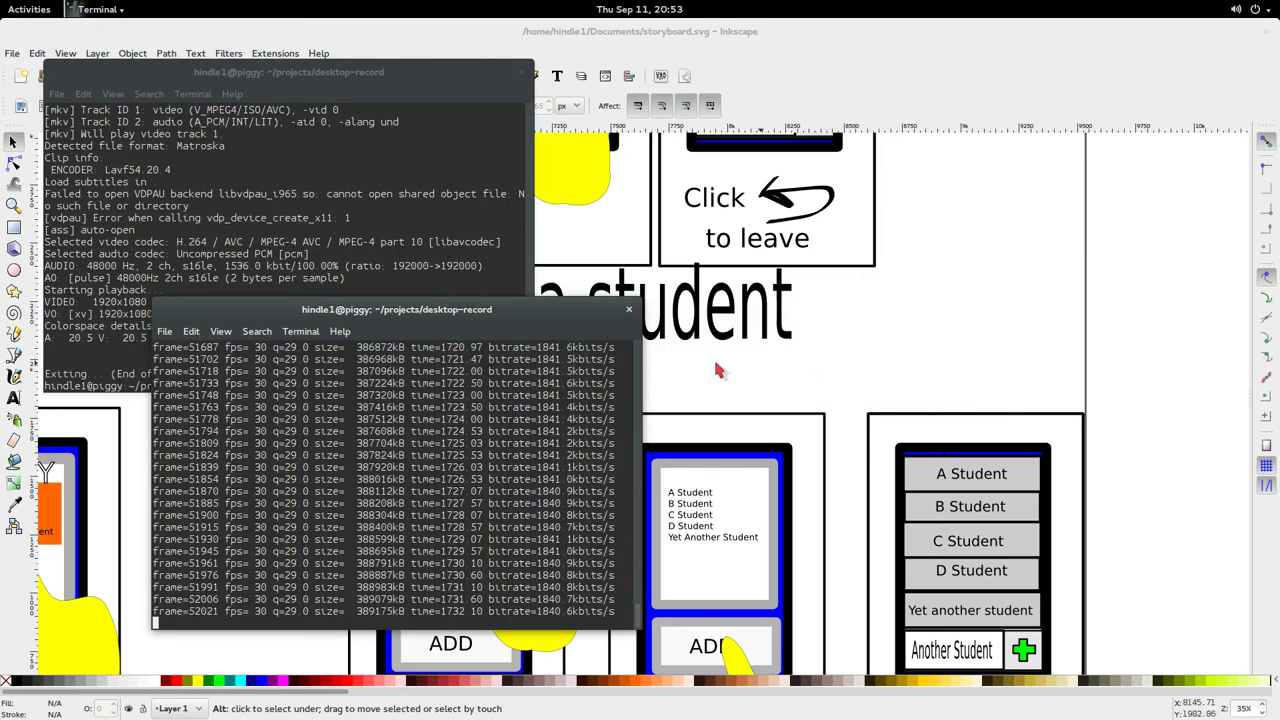
pyautogui.rightClick(476, 394)
pyautogui.click(500, 403)
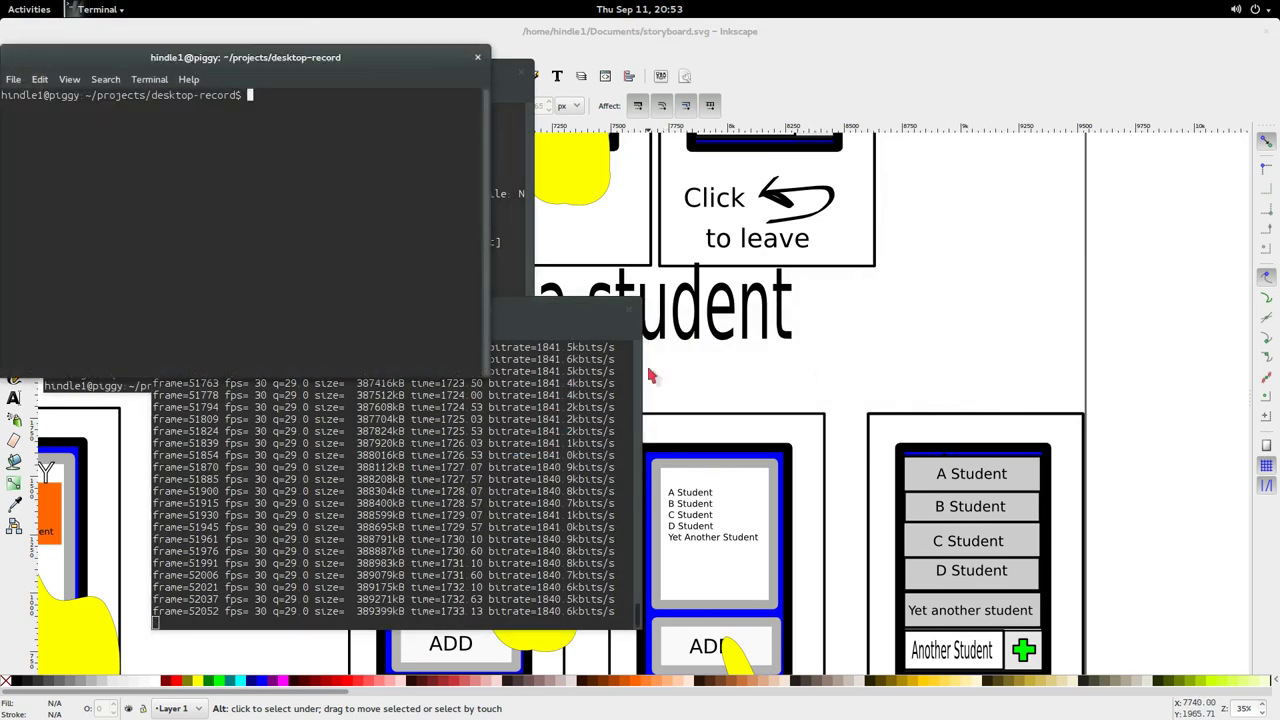
# Change to the projects directory in the home folder, list its contents, and clear the terminal screen
pyautogui.write('cd')
pyautogui.press('Return')
pyautogui.write('cd proj')
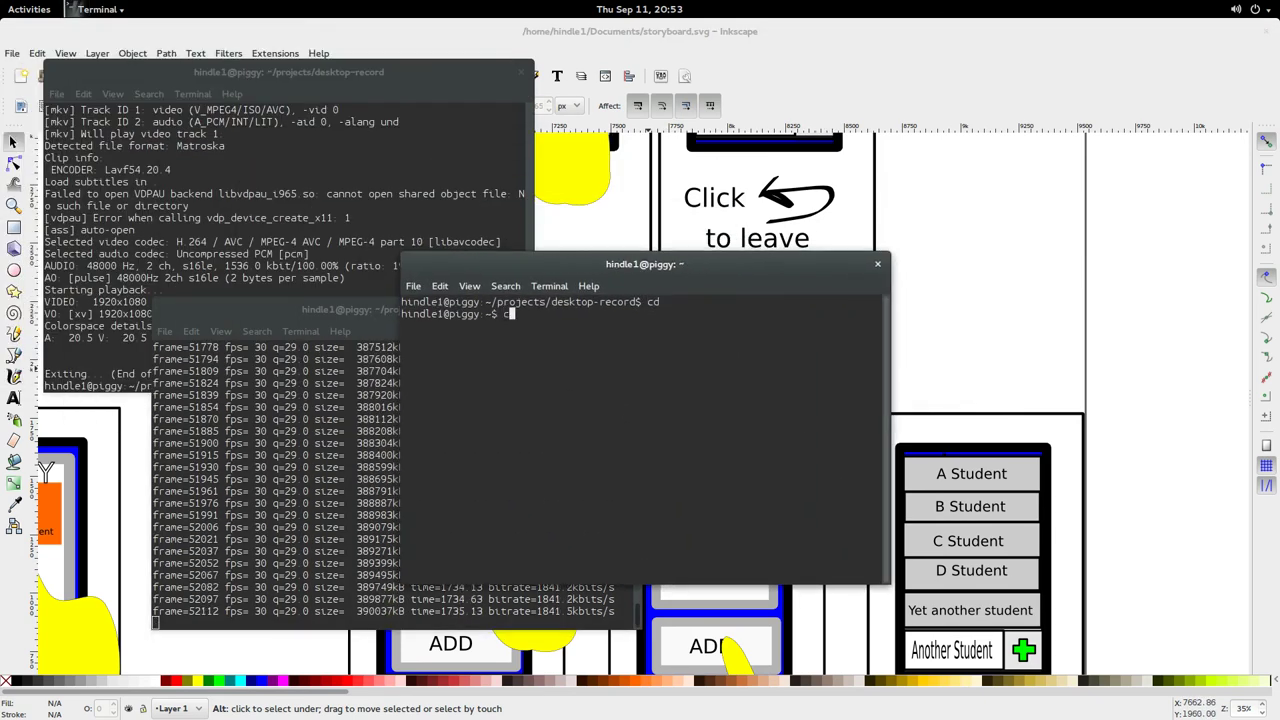
pyautogui.press('Tab')
pyautogui.press('Return')
pyautogui.write('ls')
pyautogui.press('Return')
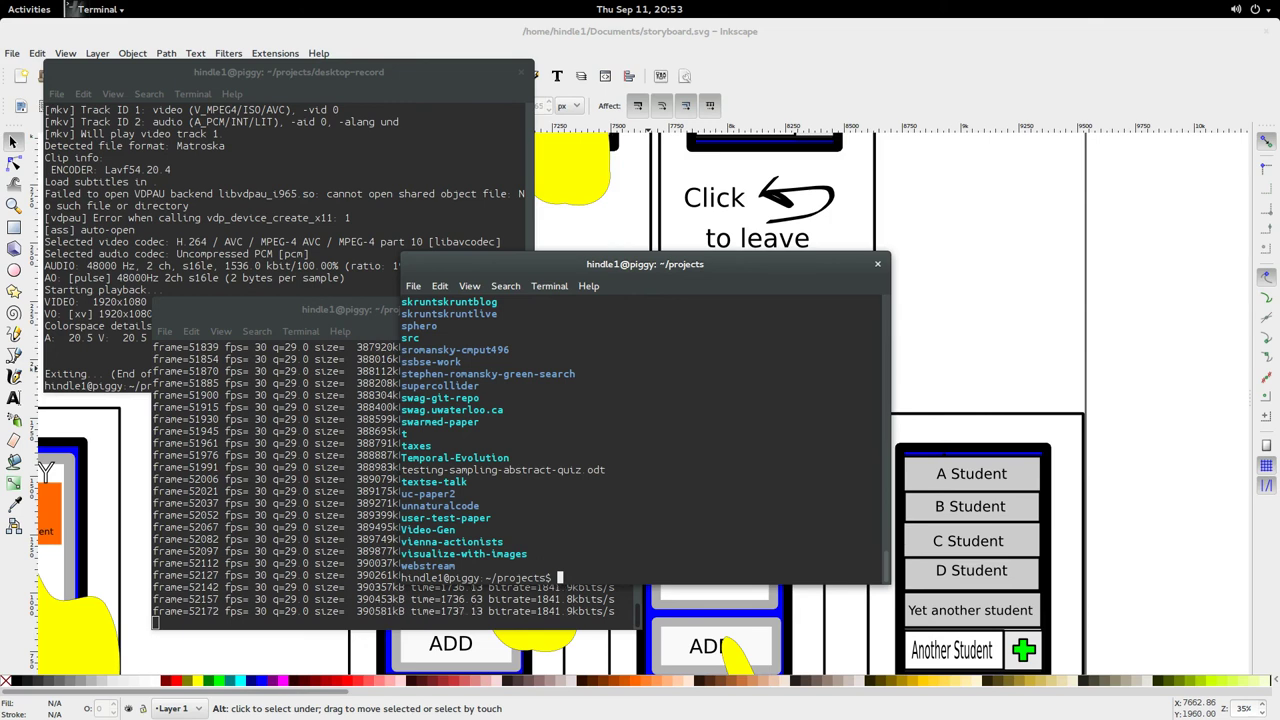
pyautogui.hotkey('ctrl', 'l')
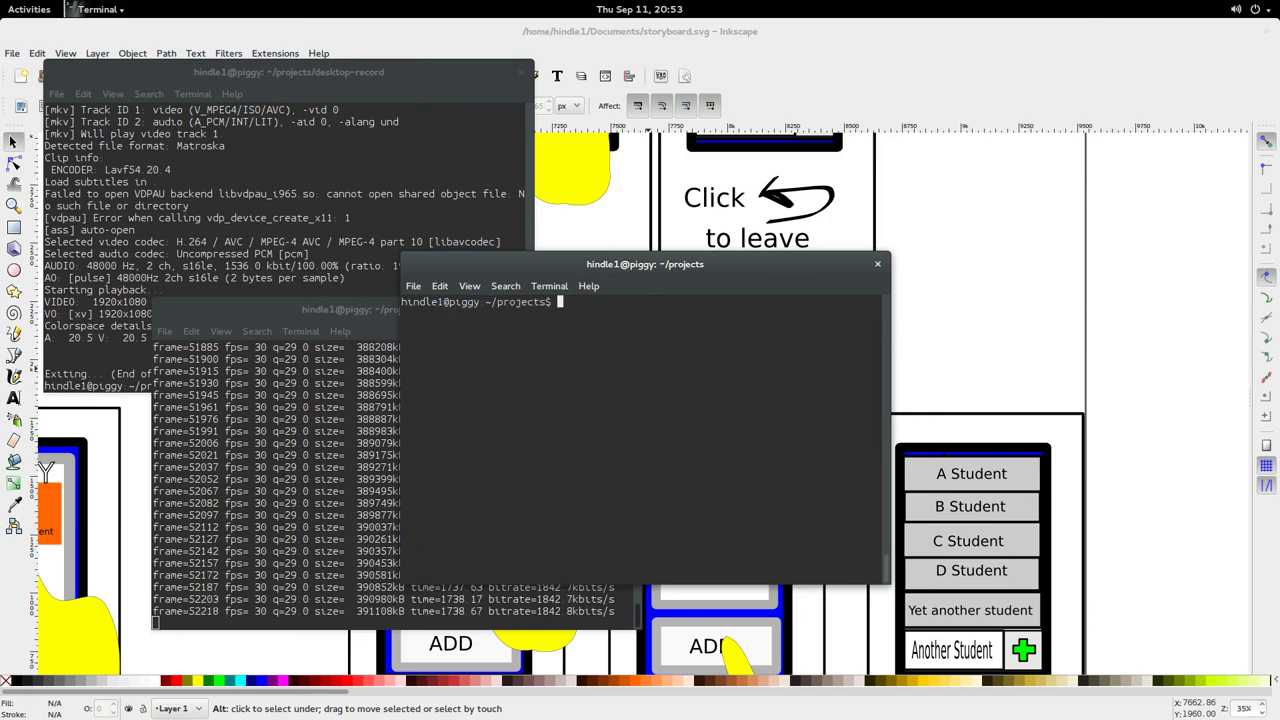
# Create a directory named student-chooser inside projects and change into it
pyautogui.write('mkdir ')
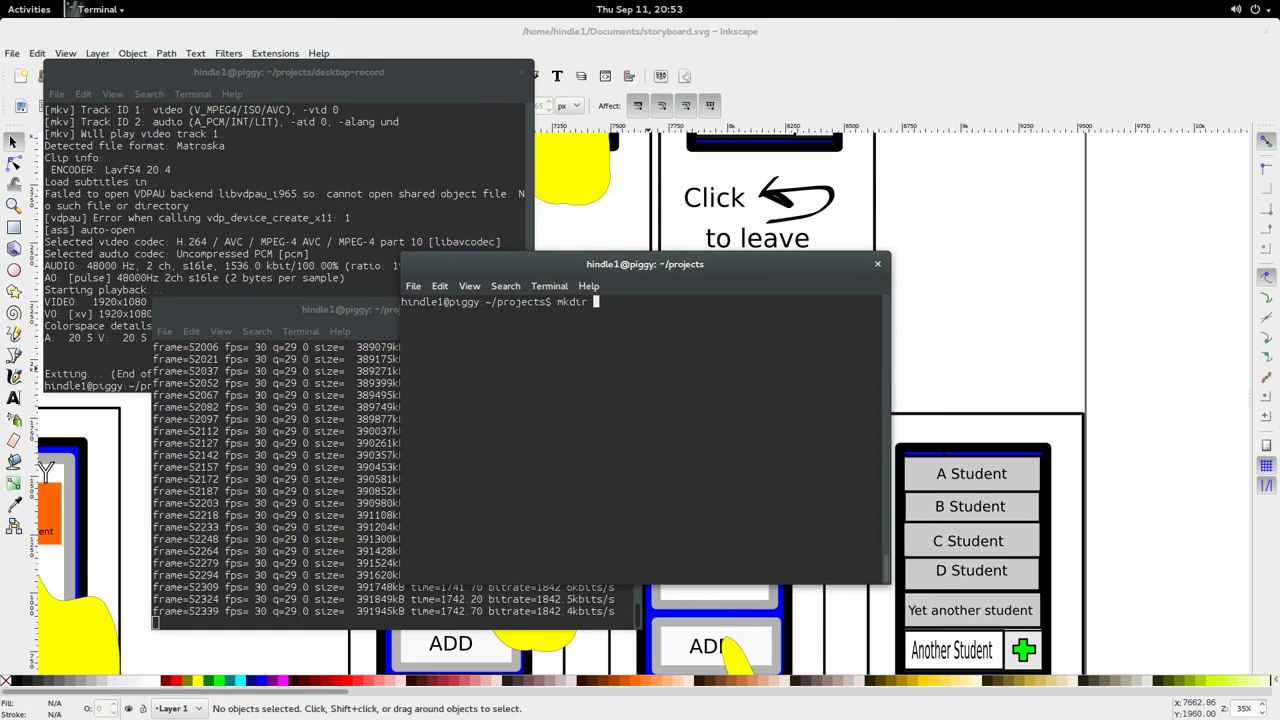
pyautogui.write('s')
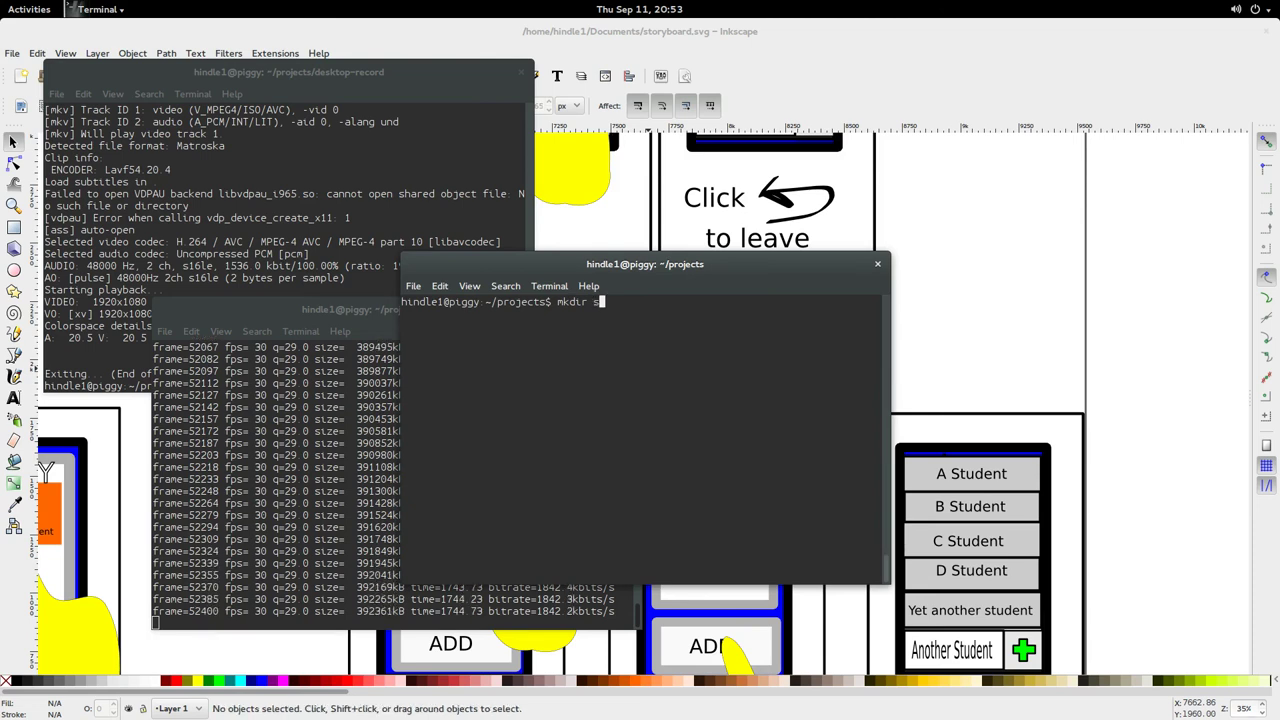
pyautogui.write('tudent-chooser')
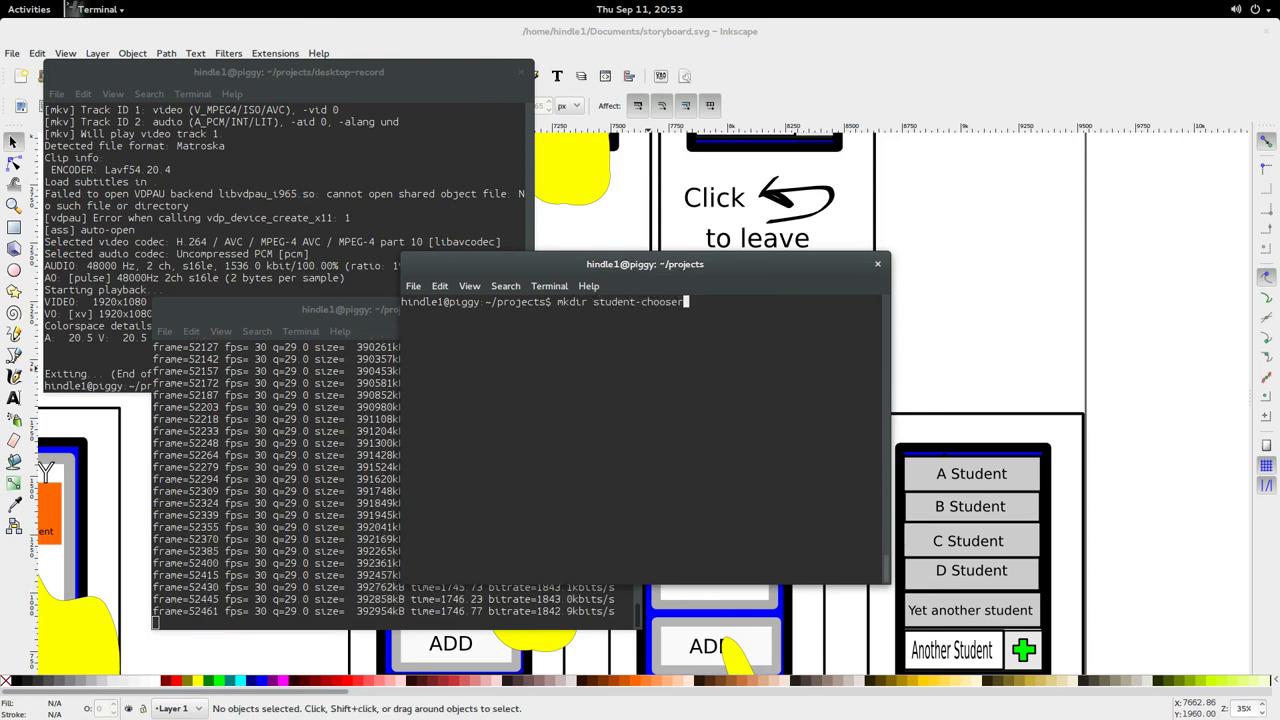
pyautogui.press('Return')
pyautogui.write('cd st')
pyautogui.press('Tab')
pyautogui.press('Return')
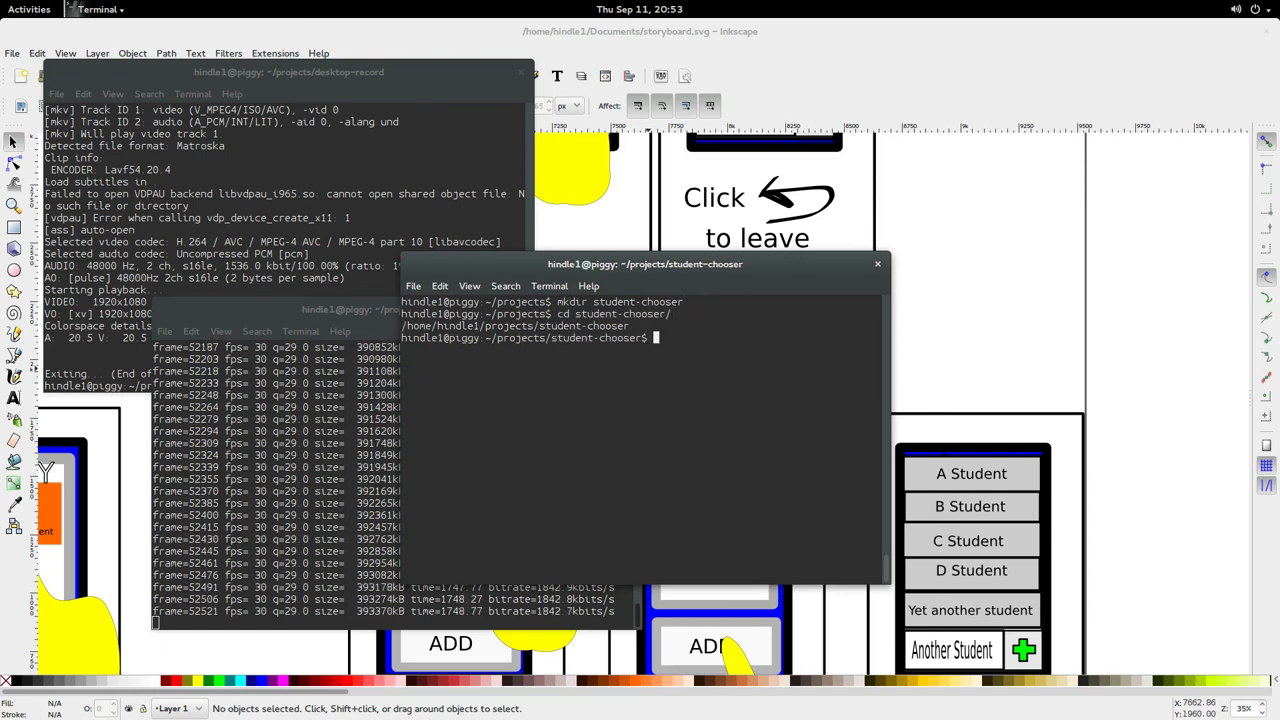
# Copy storyboard.svg from ~/Documents into the student-chooser directory
pyautogui.write('cp ~/Doc')
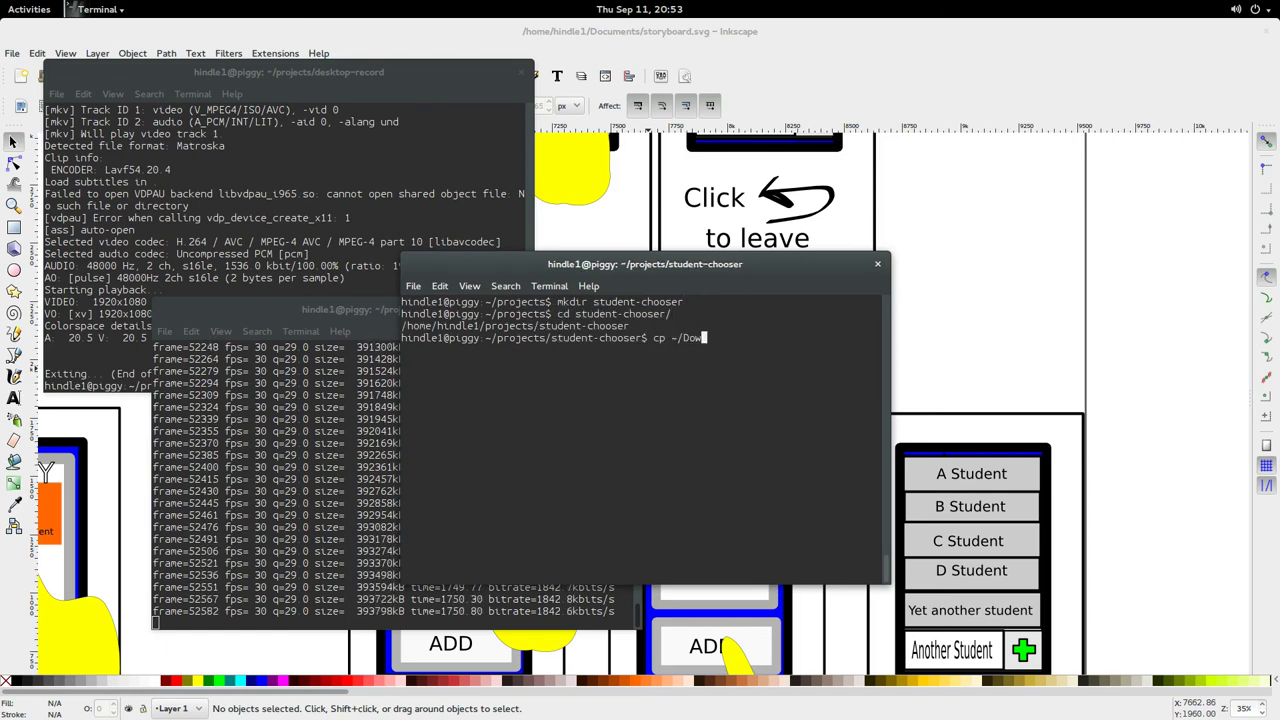
pyautogui.press('Tab')
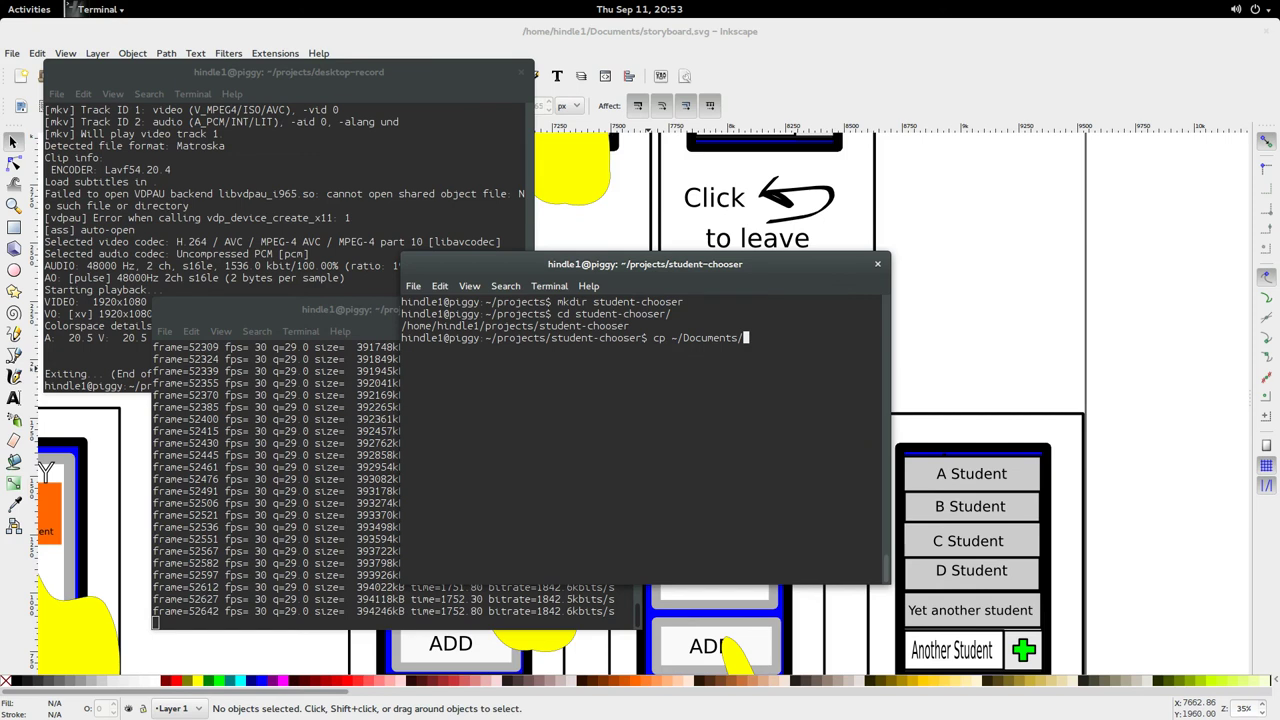
pyautogui.write('b')
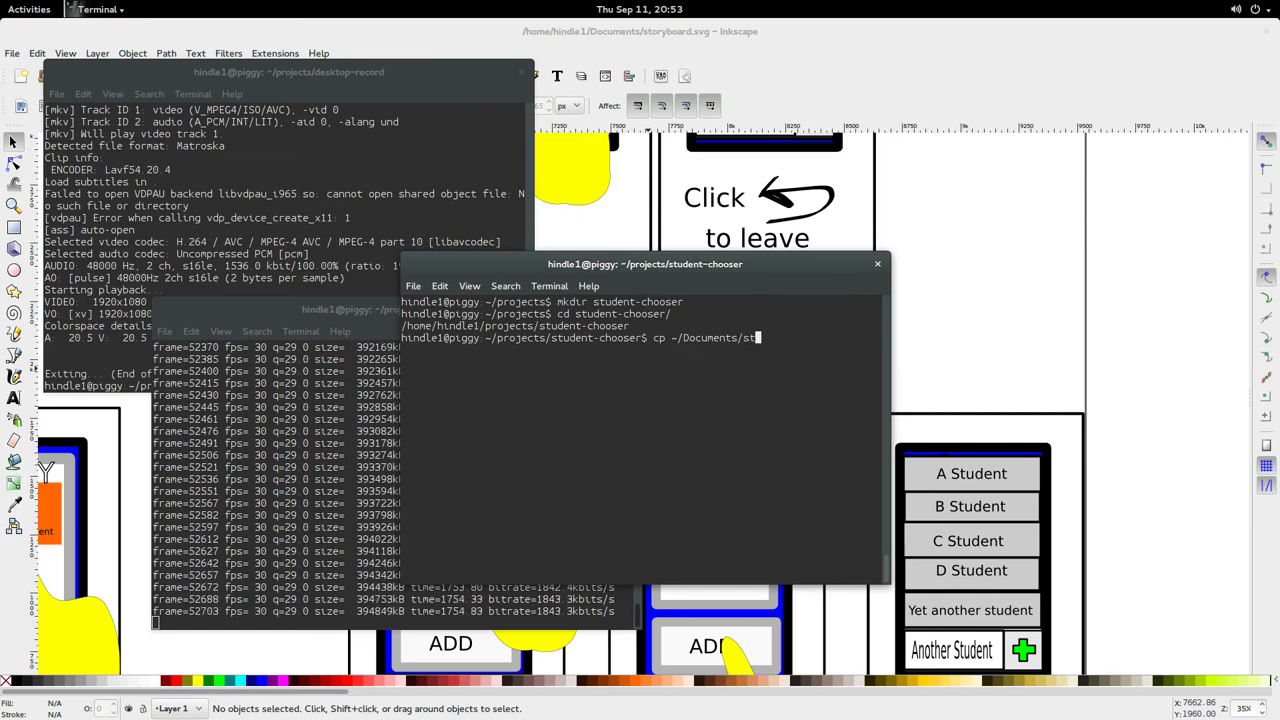
pyautogui.press('Tab')
pyautogui.write('.')
pyautogui.press('Return')
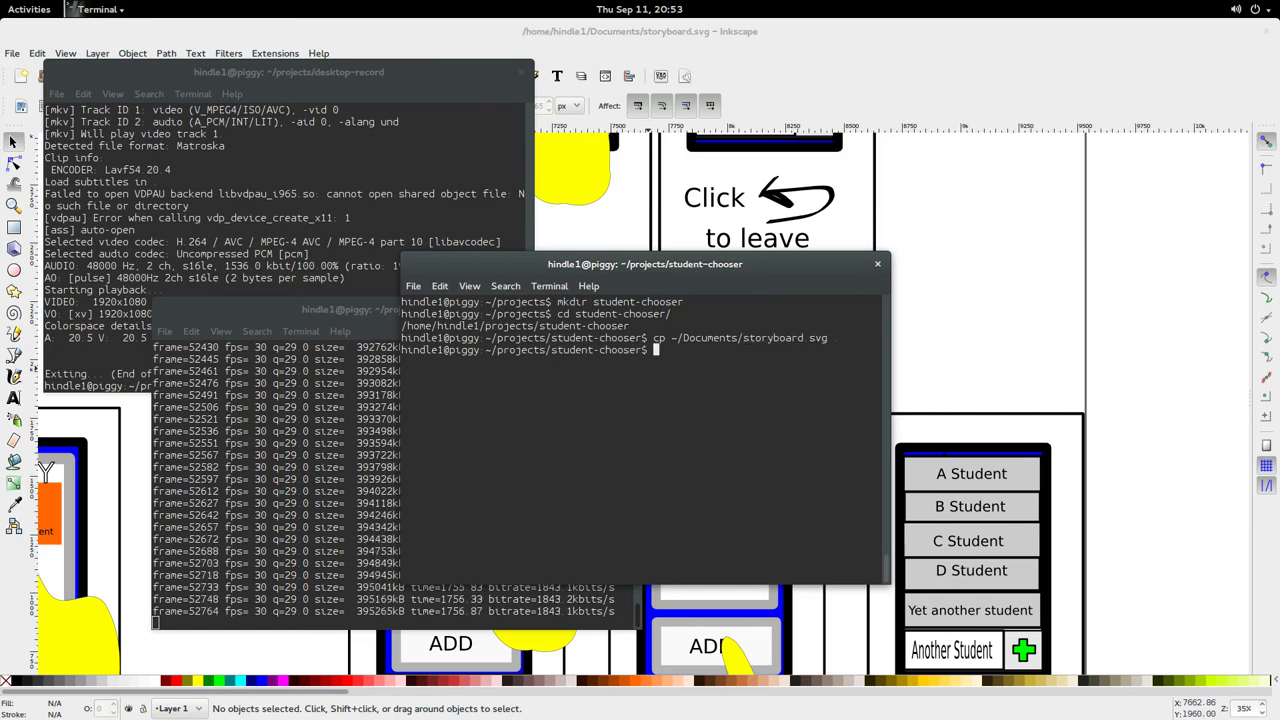
# Copy student-picker-prototype.odp from ~/Documents into the student-chooser directory and list the directory's contents
pyautogui.write('cp ~/Doc')
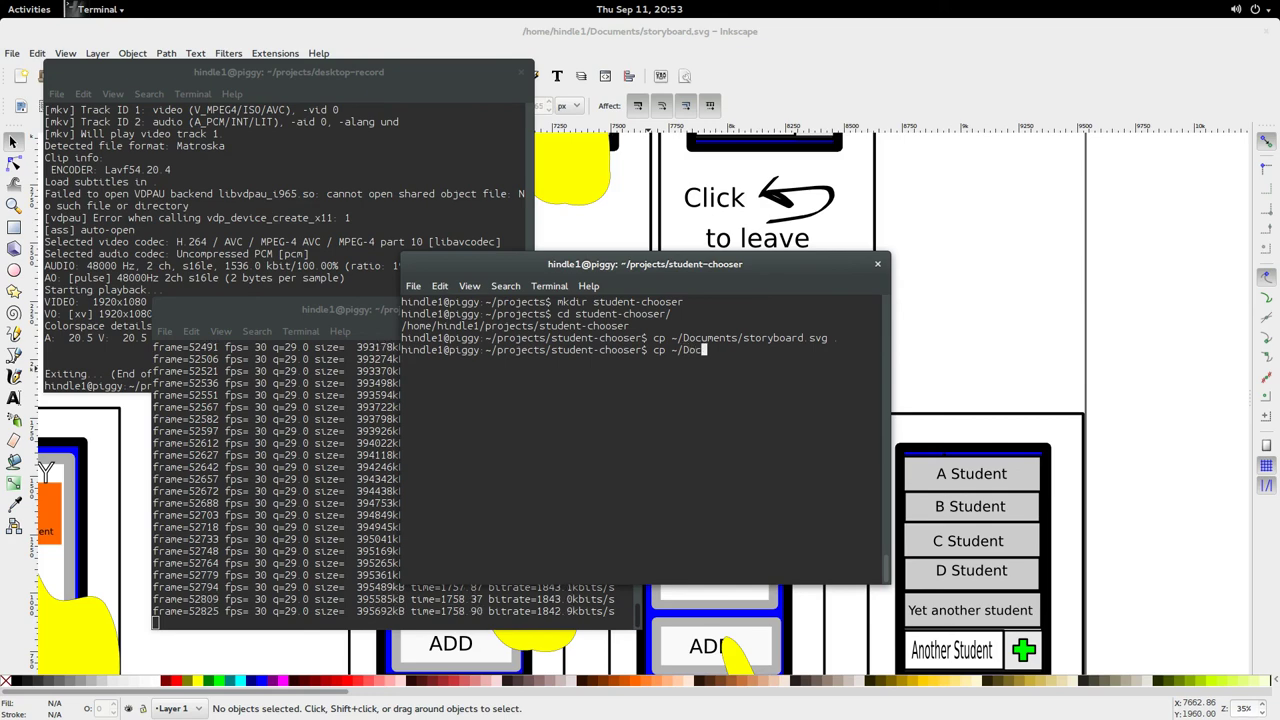
pyautogui.press('Tab')
pyautogui.hotkey('alt', 'Tab')
pyautogui.hotkey('alt', 'Tab')
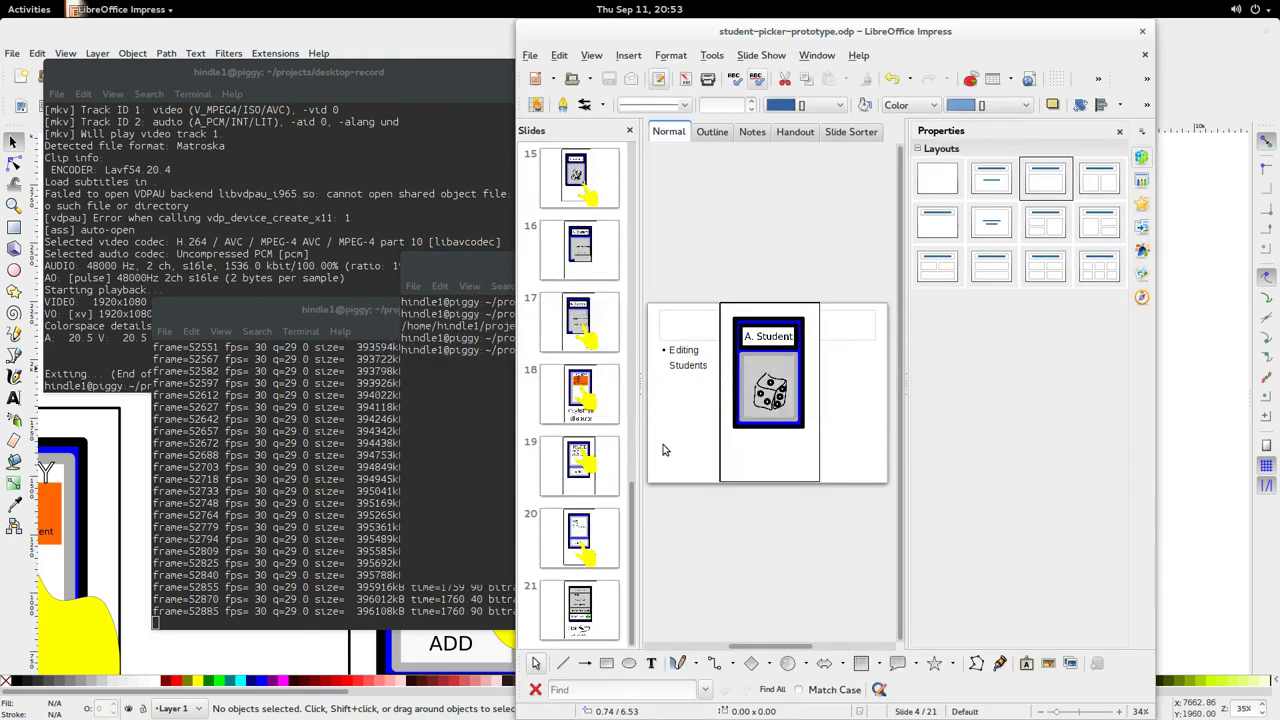
pyautogui.hotkey('alt', 'Tab')
pyautogui.write('stu')
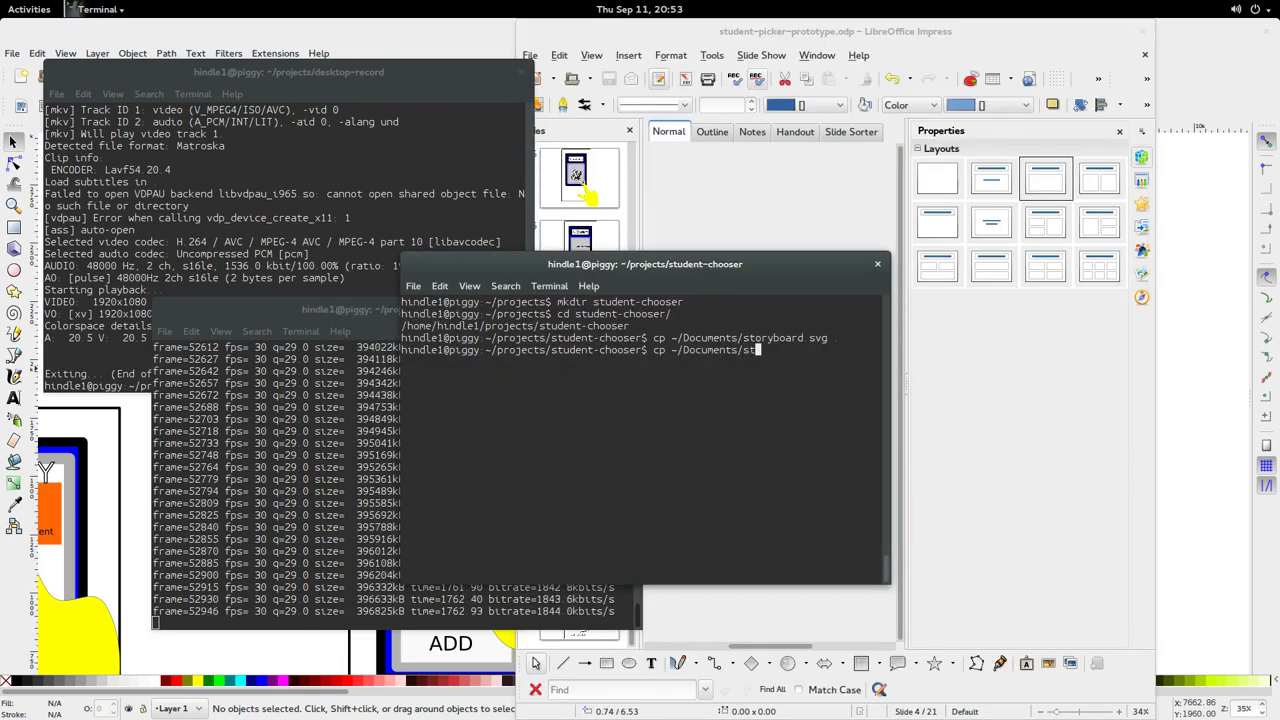
pyautogui.press('Tab')
pyautogui.hotkey('alt', 'Tab')
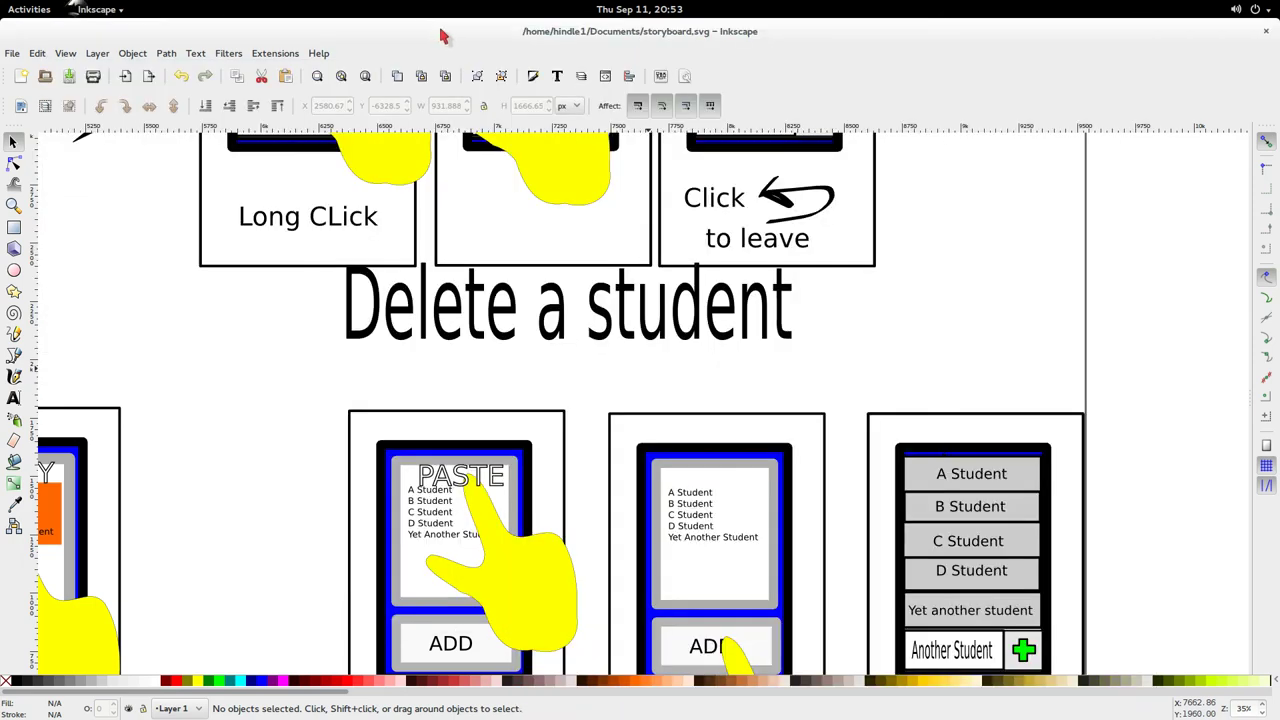
pyautogui.click(450, 35)
pyautogui.hotkey('alt', 'Tab')
pyautogui.hotkey('alt', 'Tab')
pyautogui.hotkey('alt', 'Tab')
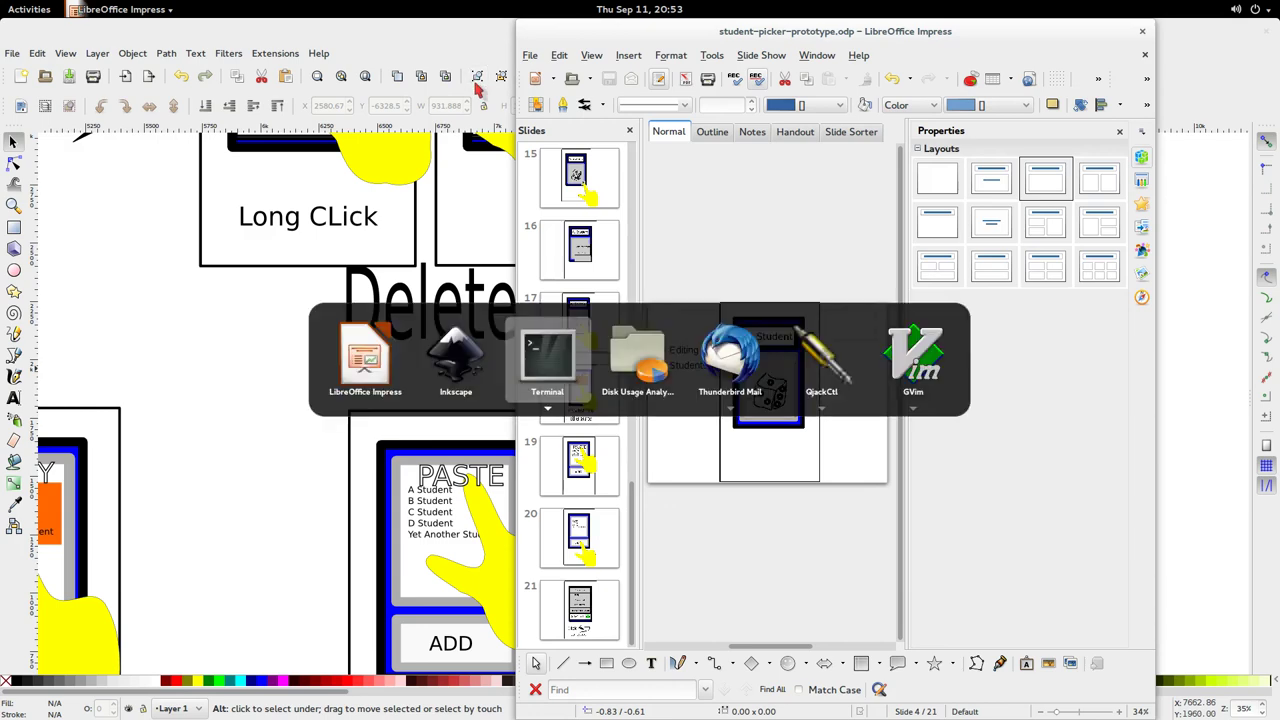
pyautogui.press('Return')
pyautogui.write('ls')
pyautogui.press('Return')
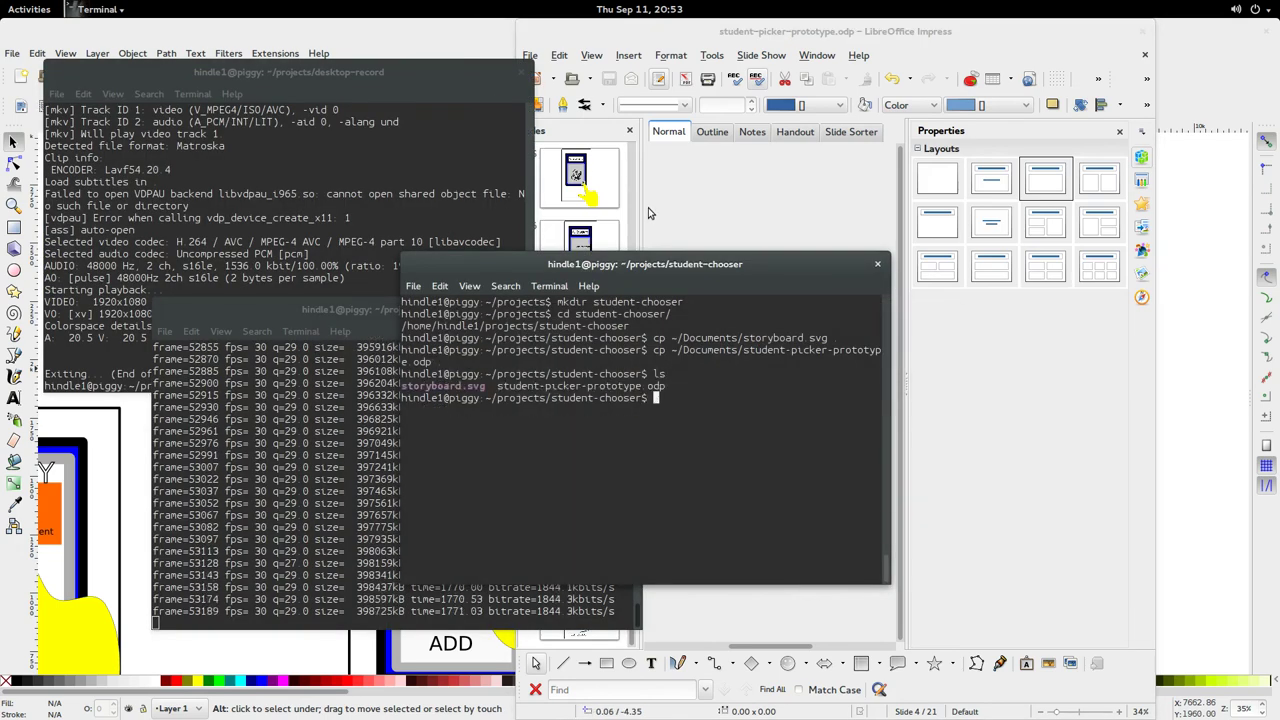
# Initialize a Git repository in student-chooser and stage the SVG file with *svg and the file student-picker-prototype.odp
pyautogui.write('git init')
pyautogui.press('Return')
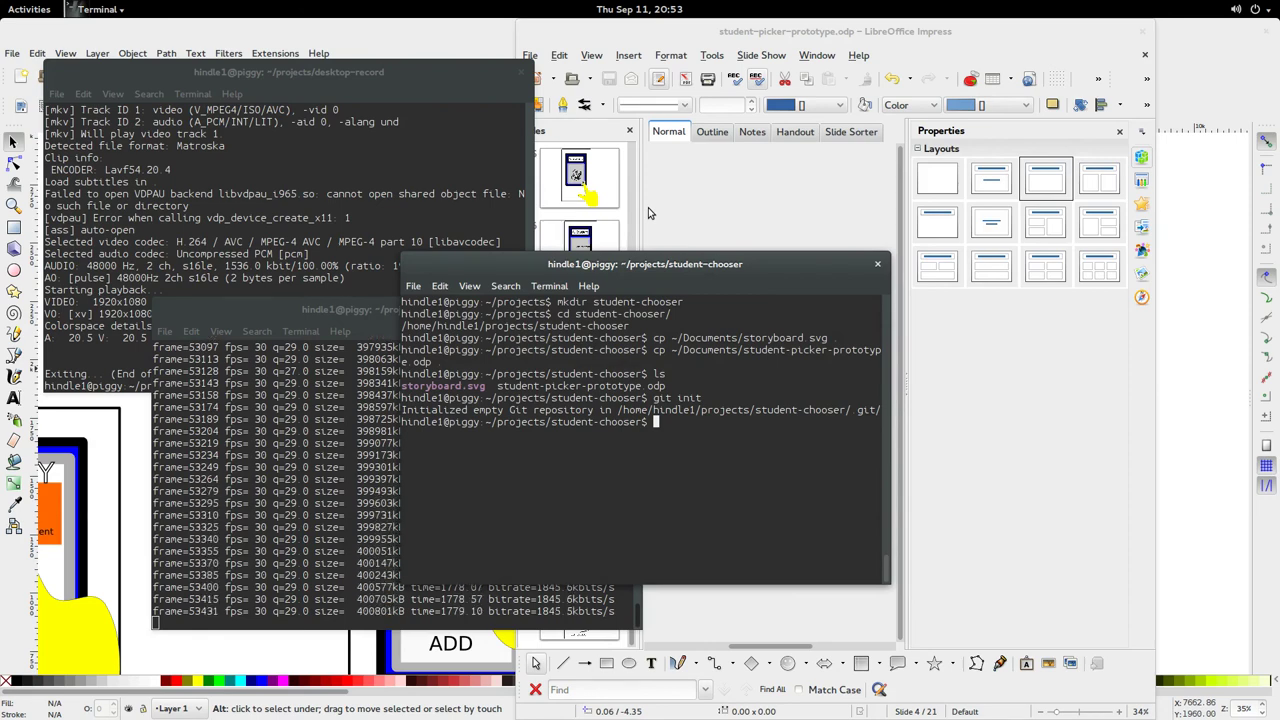
pyautogui.write('git a')
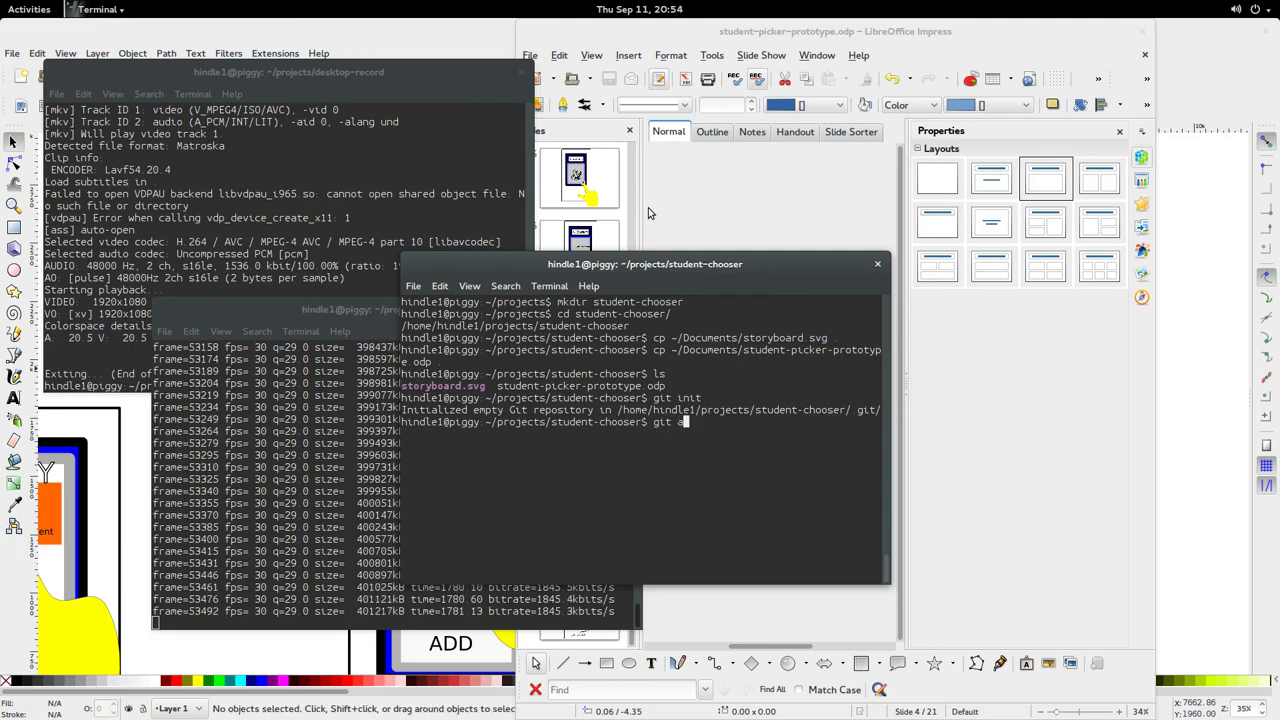
pyautogui.write('dd *svg')
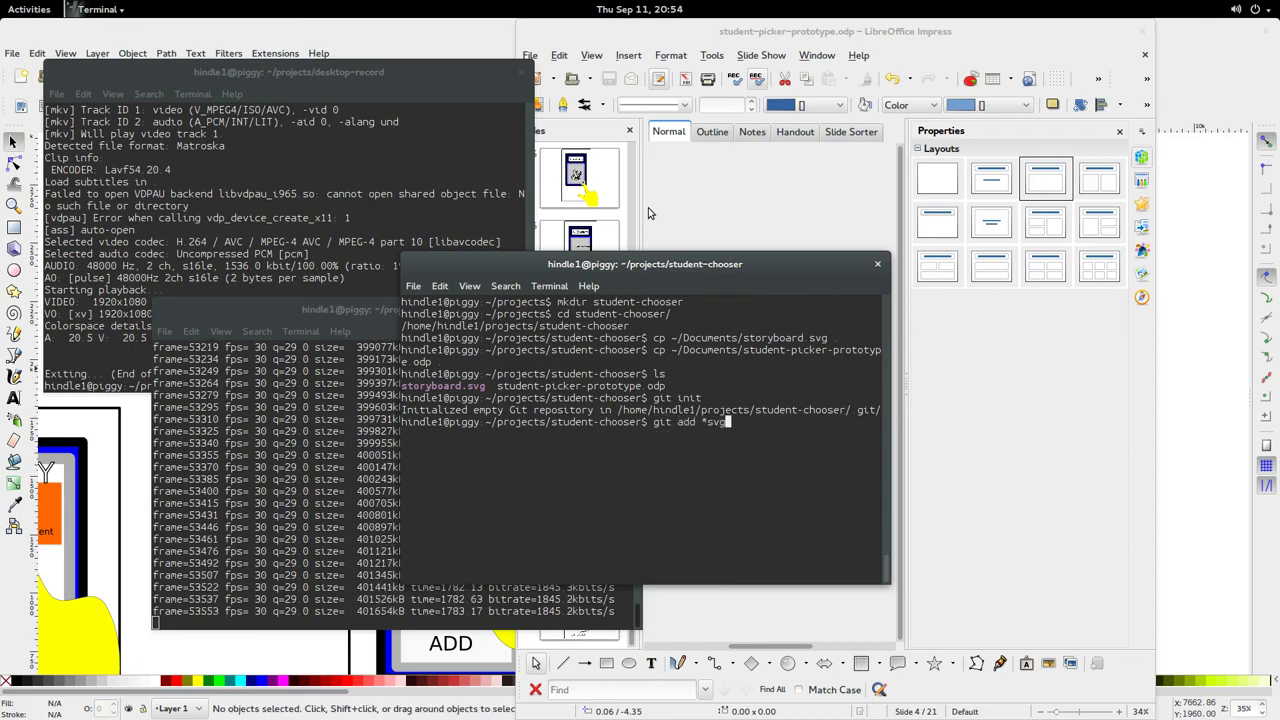
pyautogui.press('Return')
pyautogui.write('git add s')
pyautogui.press('Tab')
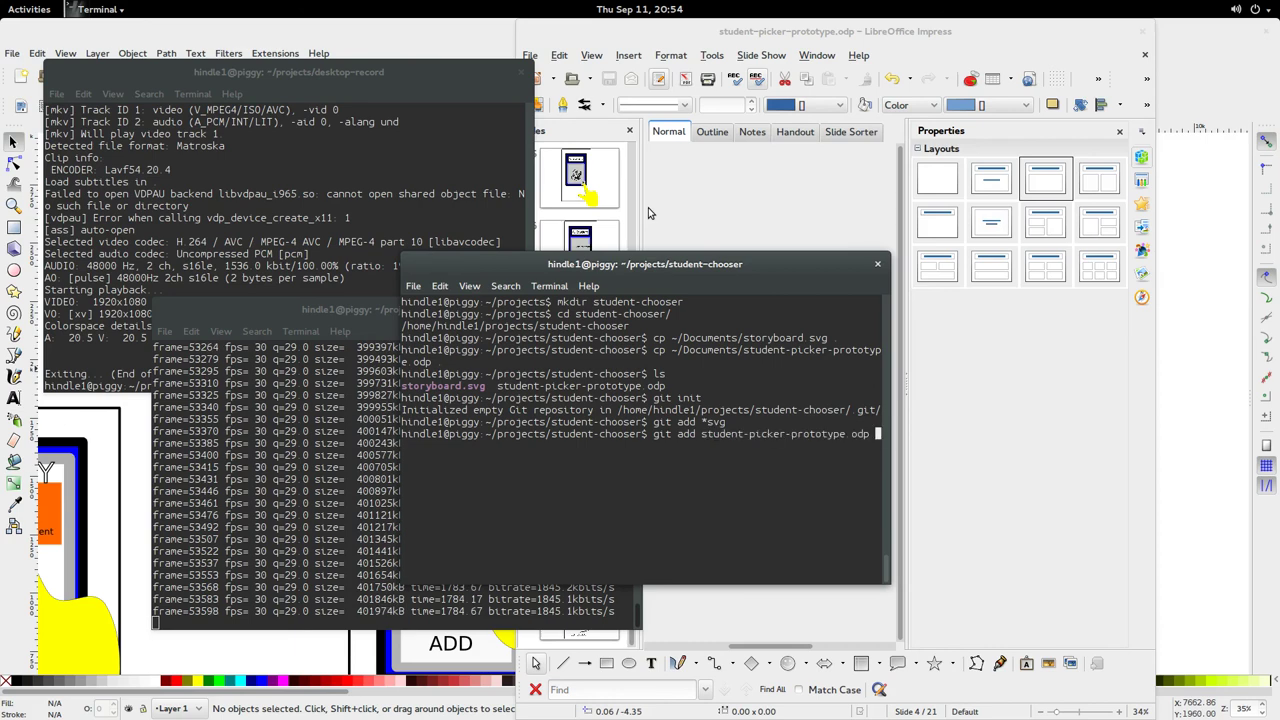
pyautogui.press('Return')
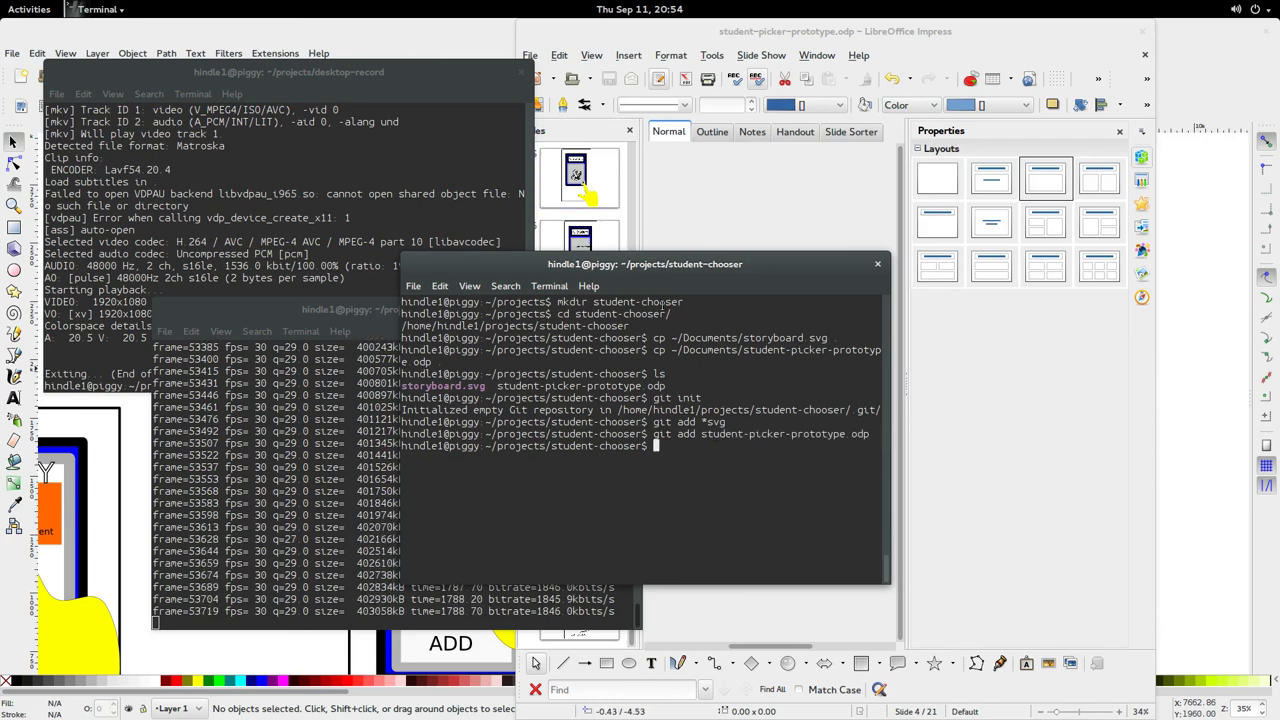
# Open a new Nightly web browser window and go to the GitHub website
pyautogui.click(29, 9)
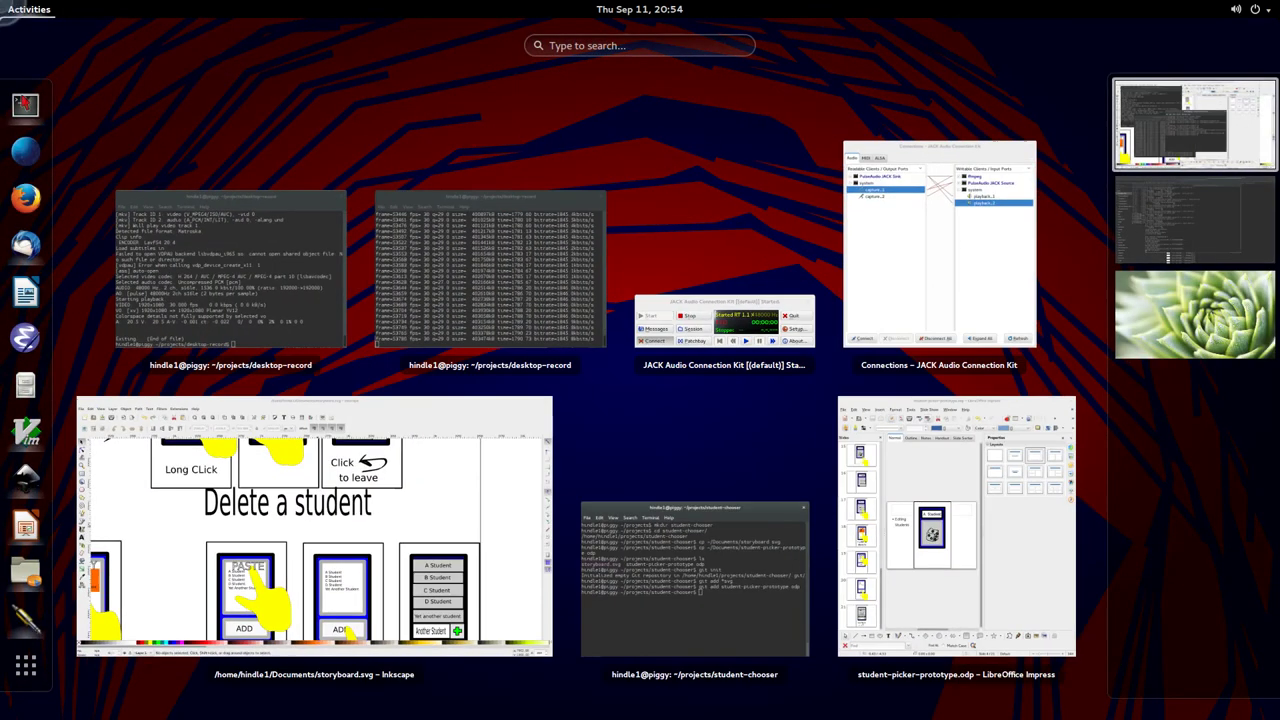
pyautogui.rightClick(25, 152)
pyautogui.click(122, 132)
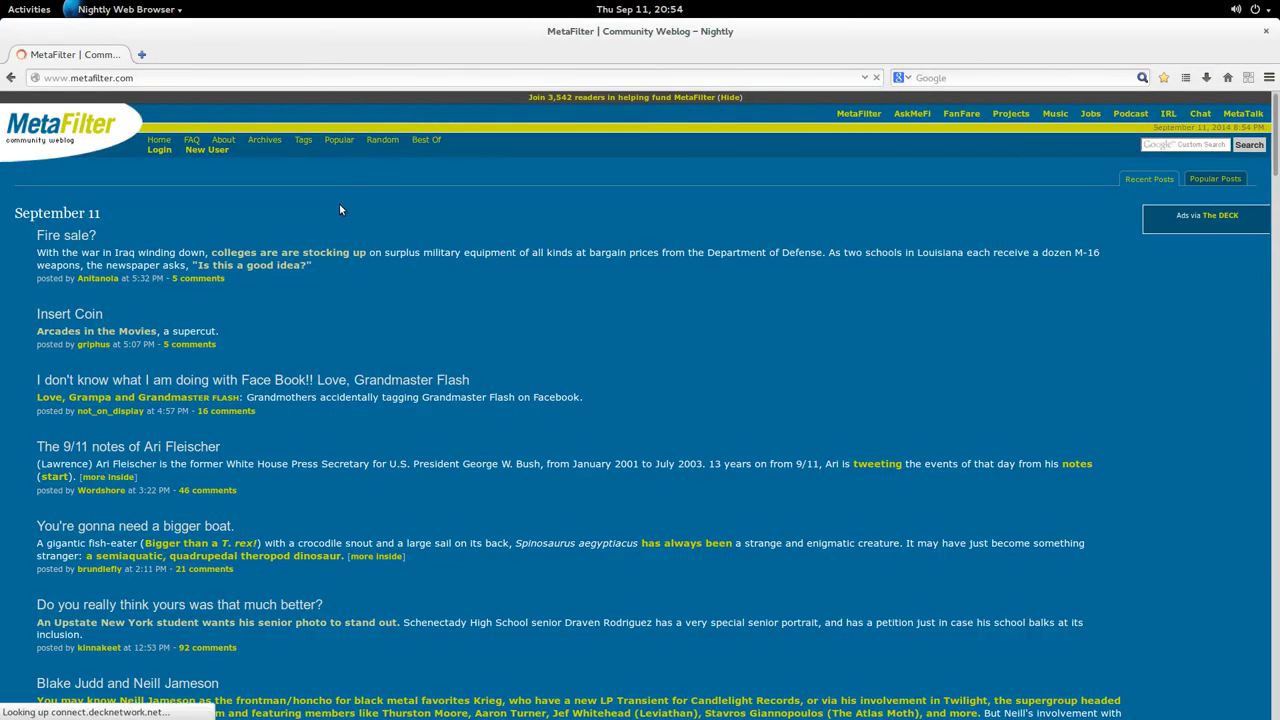
pyautogui.click(220, 79)
pyautogui.write('github')
pyautogui.press('Return')
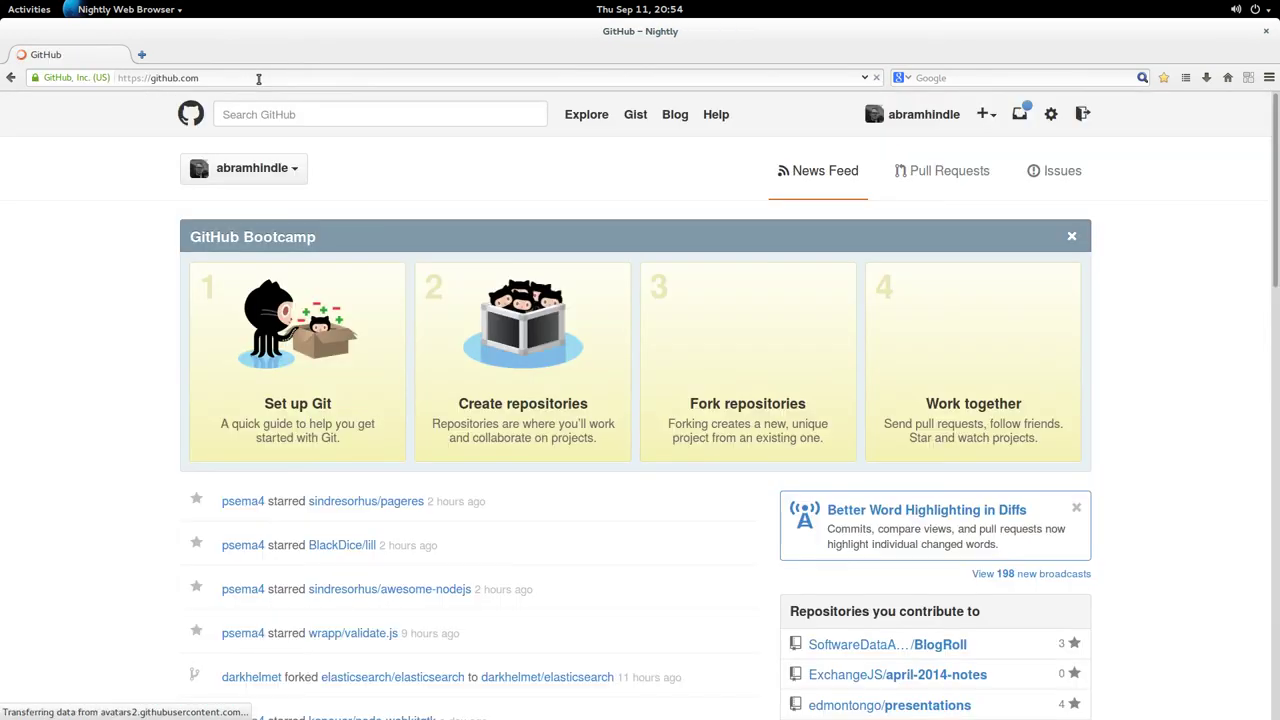
pyautogui.press('pagedown')
pyautogui.press('pagedown')
pyautogui.scroll(12, 60, 211)
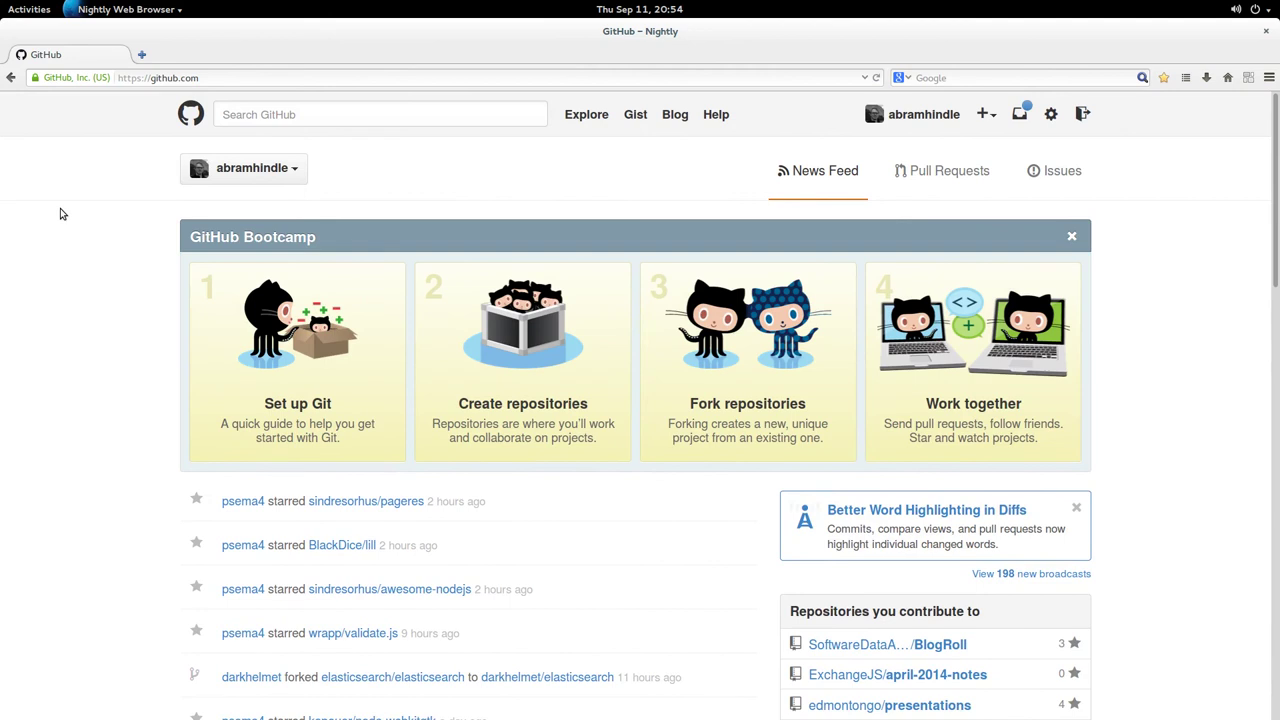
pyautogui.click(982, 114)
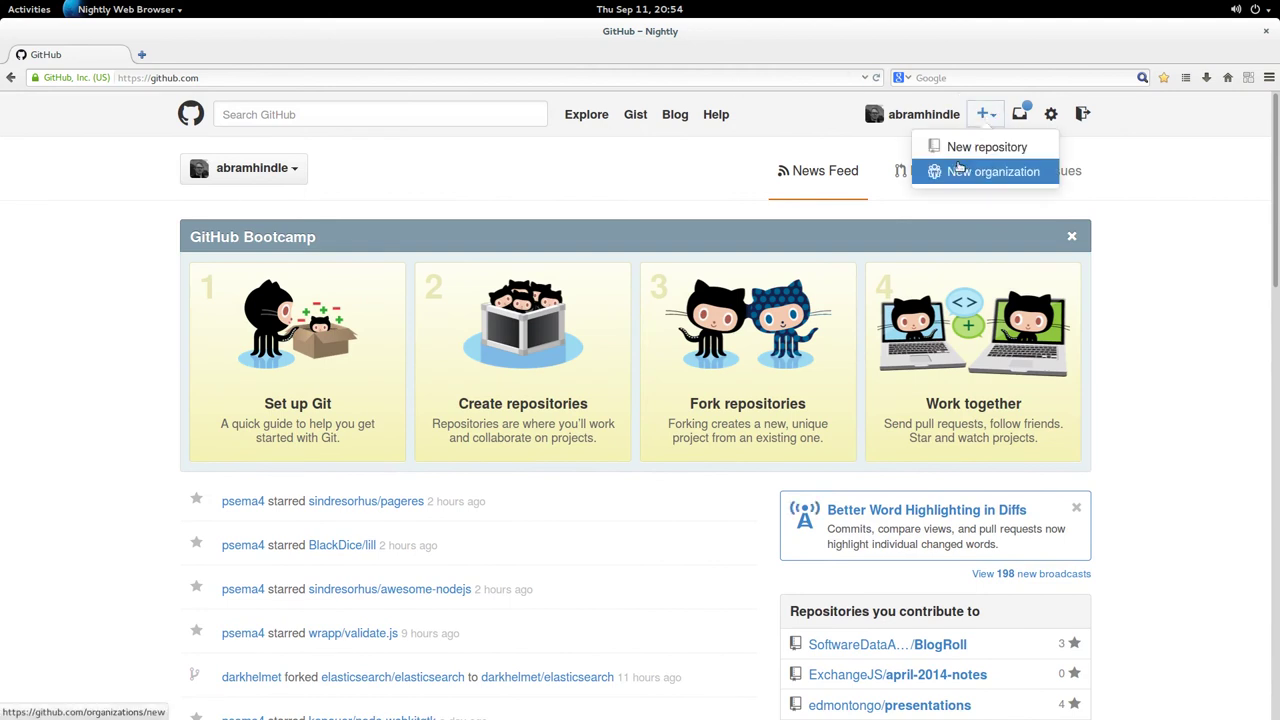
pyautogui.click(884, 141)
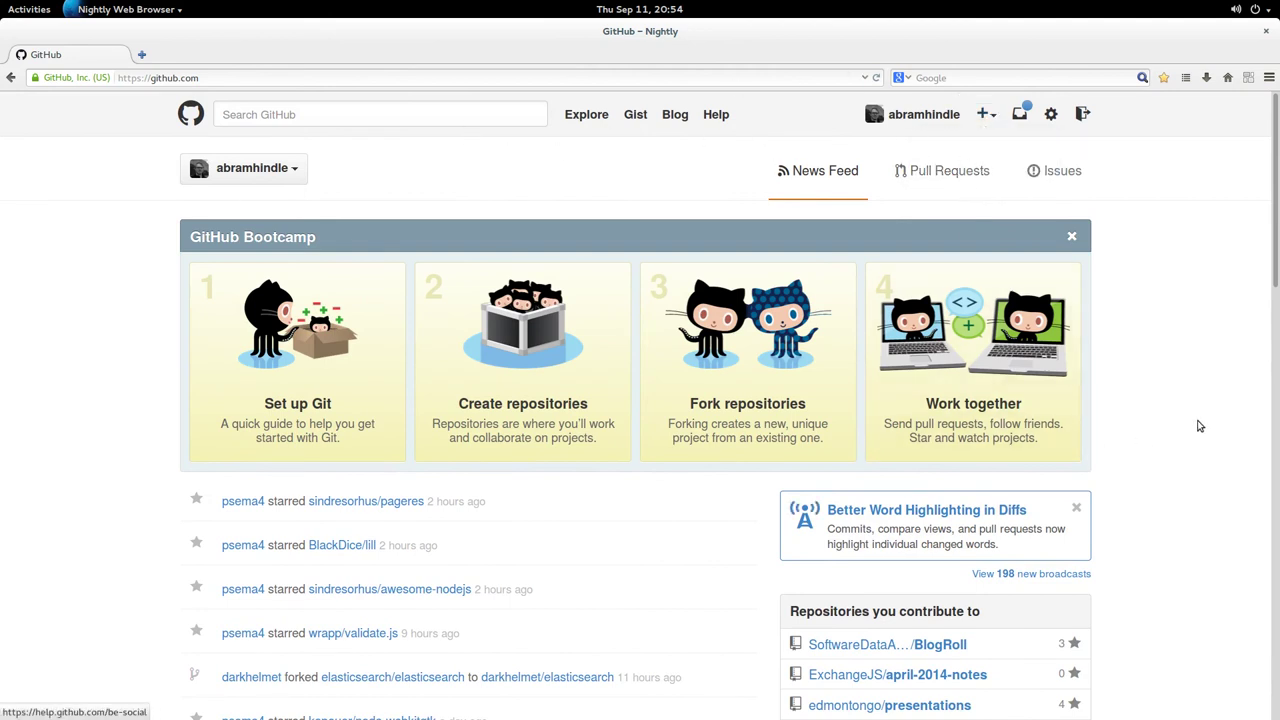
# Start a new GitHub repository and name it student-picker
pyautogui.scroll(-10, 1200, 423)
pyautogui.scroll(2, 1014, 160)
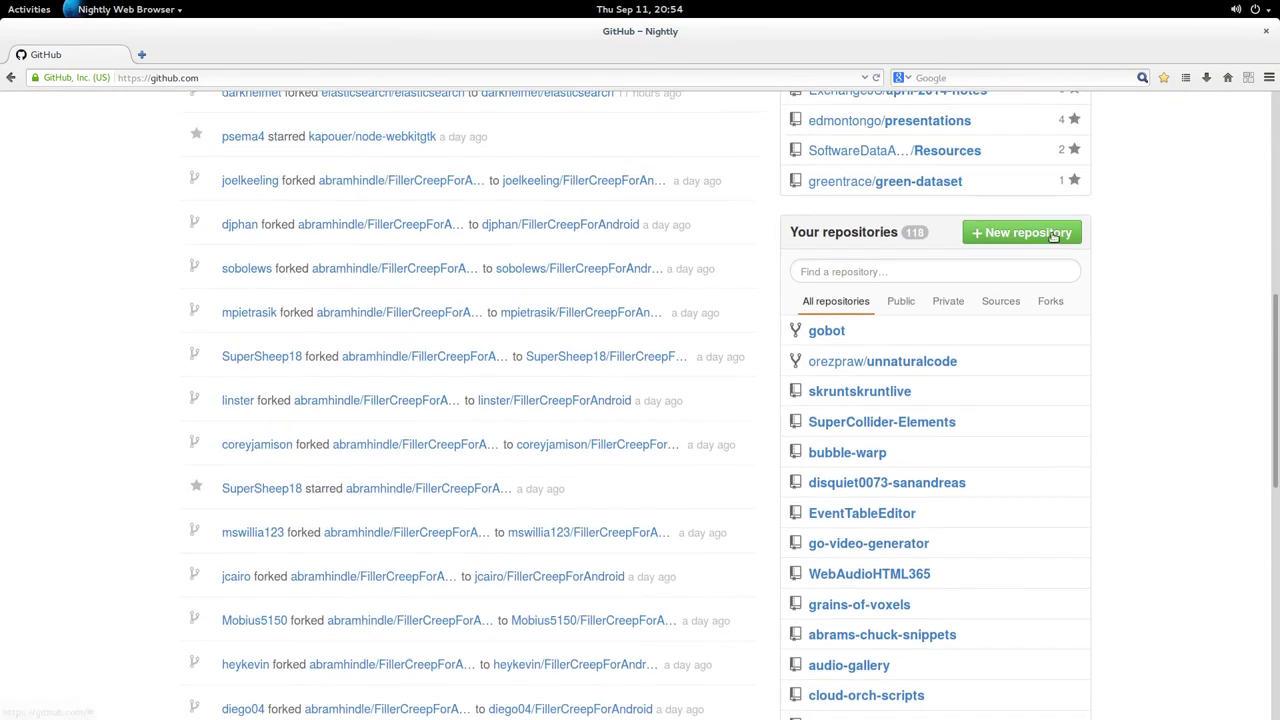
pyautogui.click(1020, 246)
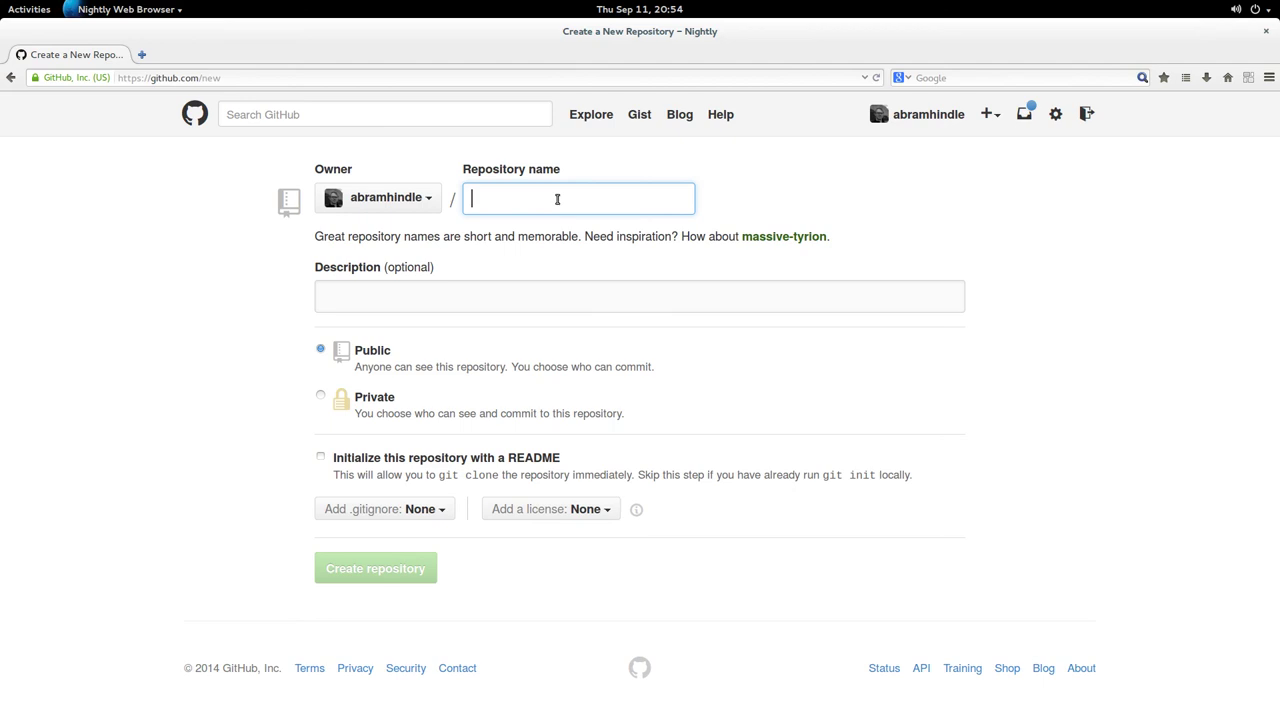
pyautogui.write('student-picker')
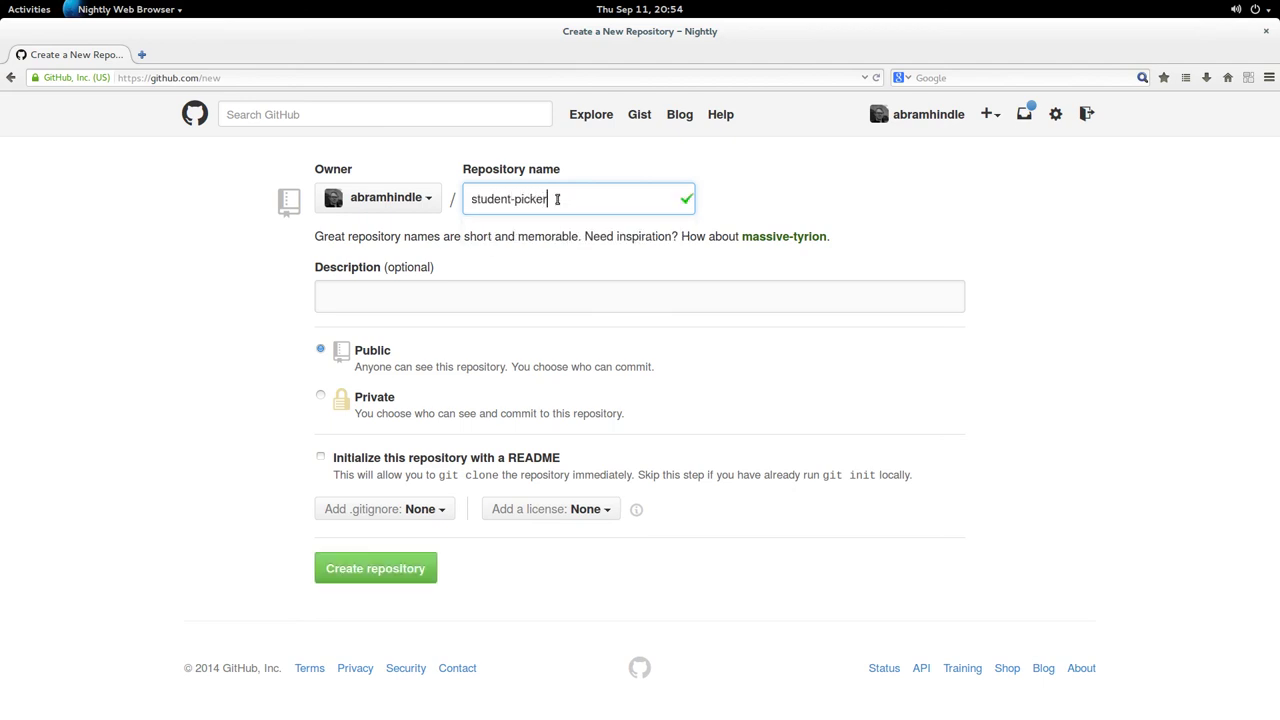
# Enter the repository description "Android App to Pick Students randomly for questioning in class."
pyautogui.press('Tab')
pyautogui.write('H')
pyautogui.press('BackSpace')
pyautogui.write('Android App to Pick on stud')
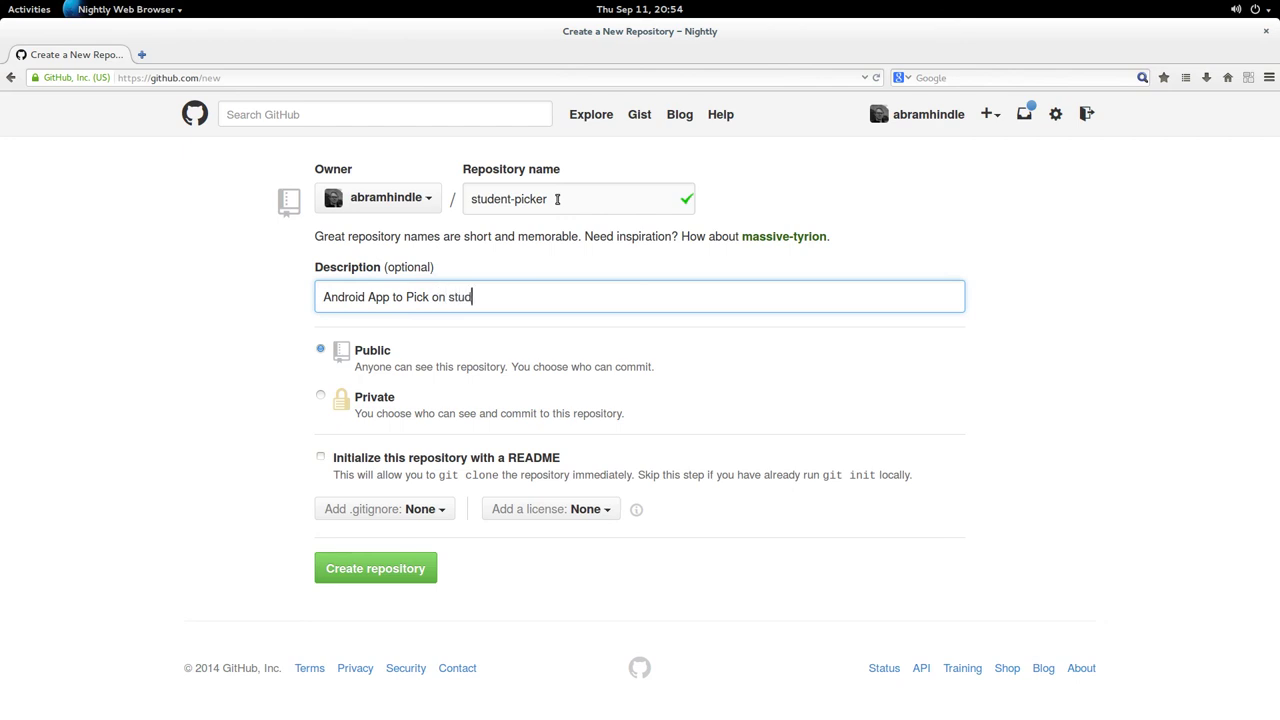
pyautogui.press('BackSpace')
pyautogui.press('BackSpace')
pyautogui.press('BackSpace')
pyautogui.press('BackSpace')
pyautogui.press('BackSpace')
pyautogui.press('BackSpace')
pyautogui.press('BackSpace')
pyautogui.press('BackSpace')
pyautogui.press('BackSpace')
pyautogui.press('BackSpace')
pyautogui.press('BackSpace')
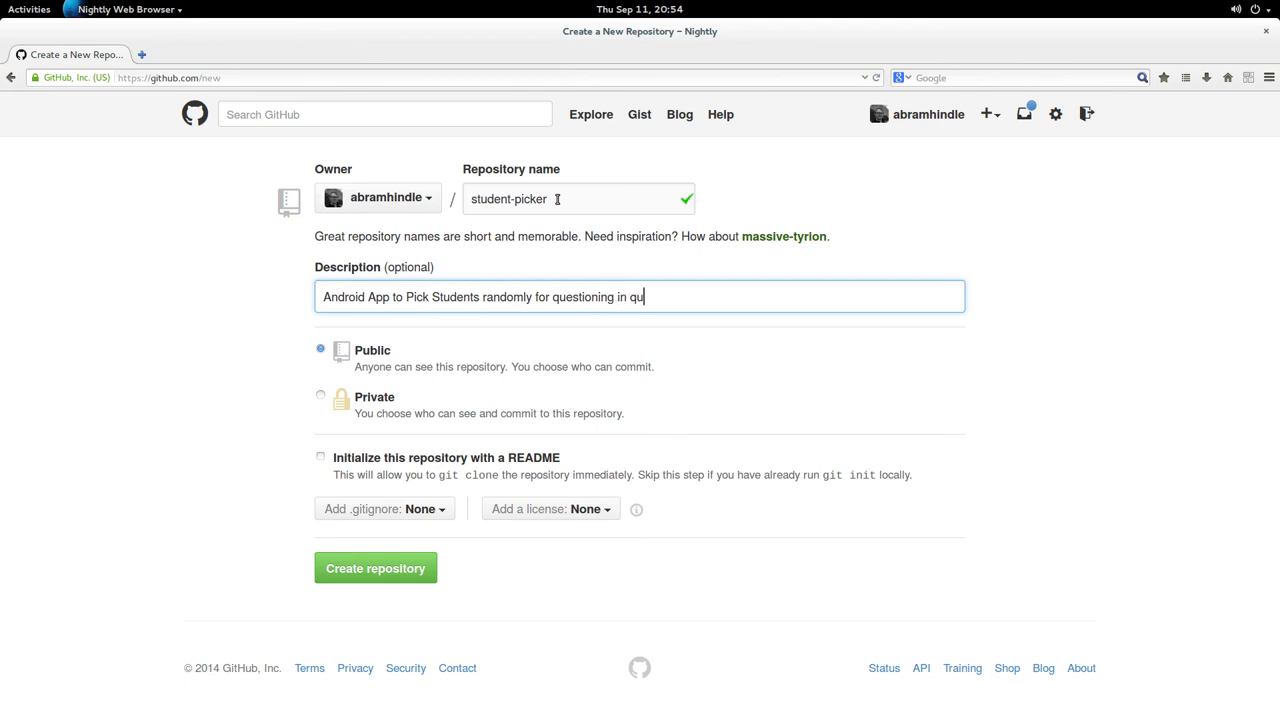
pyautogui.write('lass.')
# Set the new repository's .gitignore template to Java
pyautogui.click(447, 508)
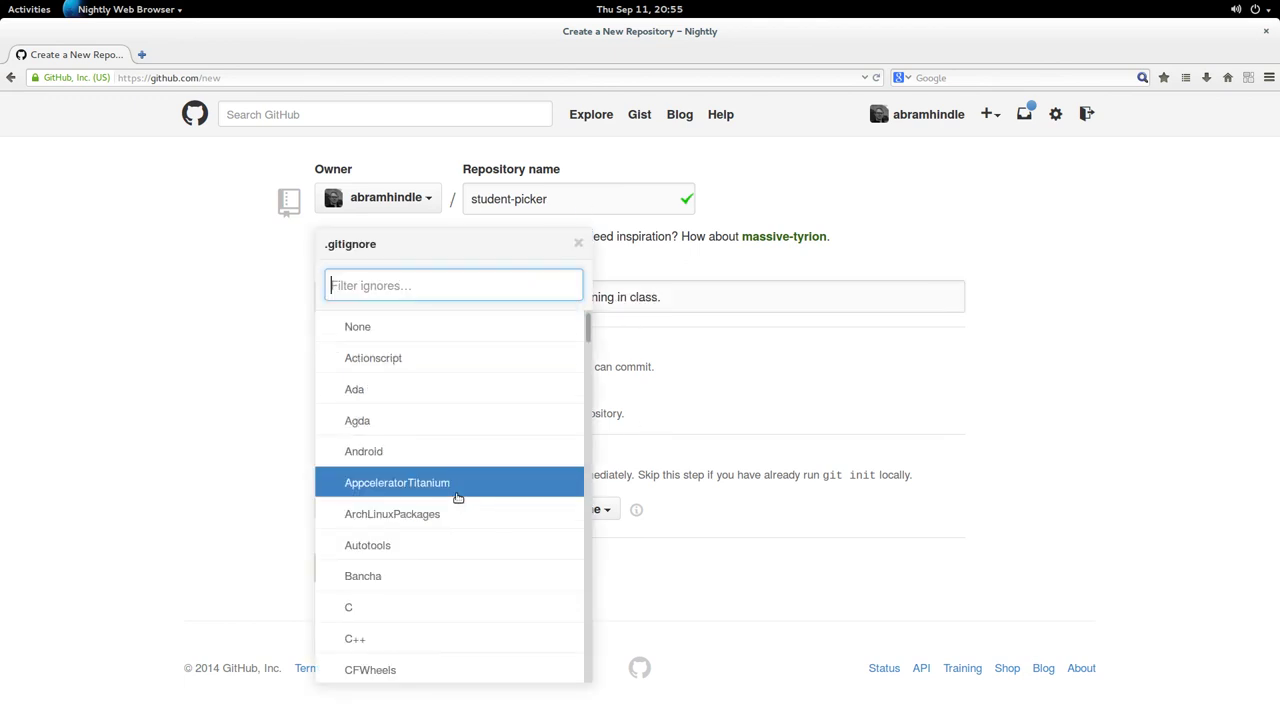
pyautogui.scroll(-3, 457, 497)
pyautogui.scroll(-2, 455, 499)
pyautogui.scroll(5, 454, 496)
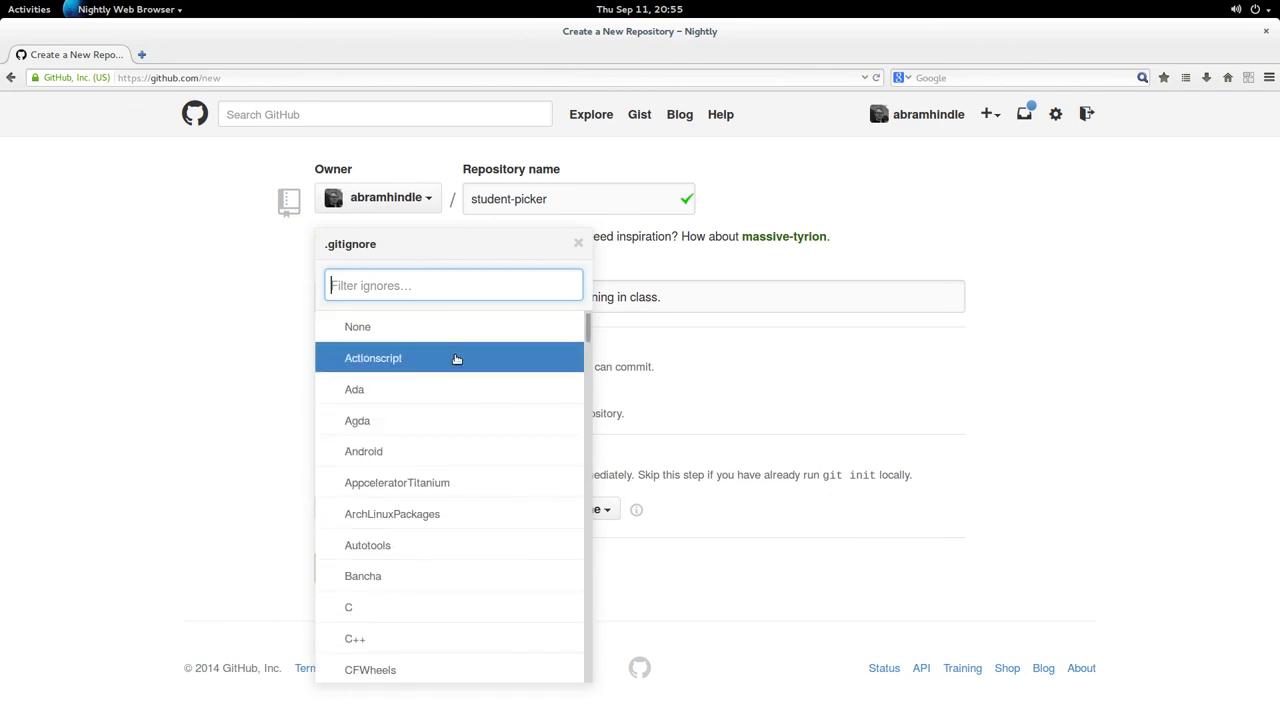
pyautogui.scroll(-5, 443, 514)
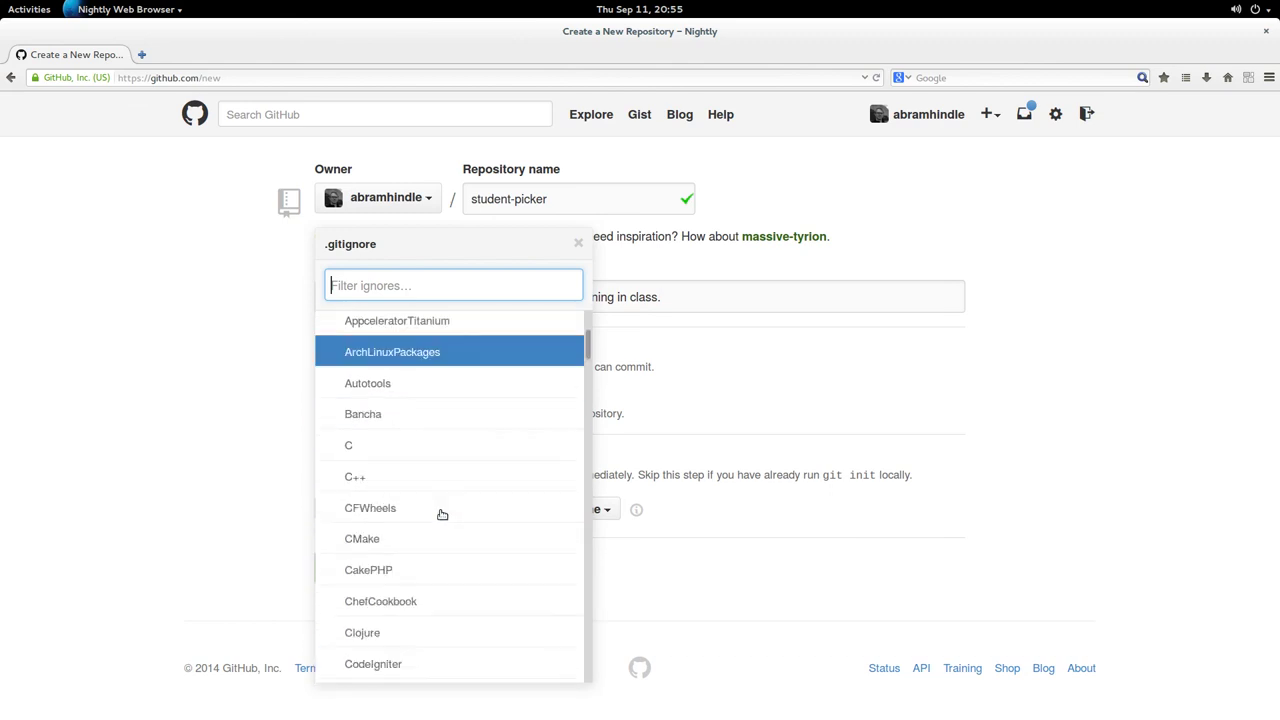
pyautogui.scroll(-3, 440, 512)
pyautogui.click(440, 509)
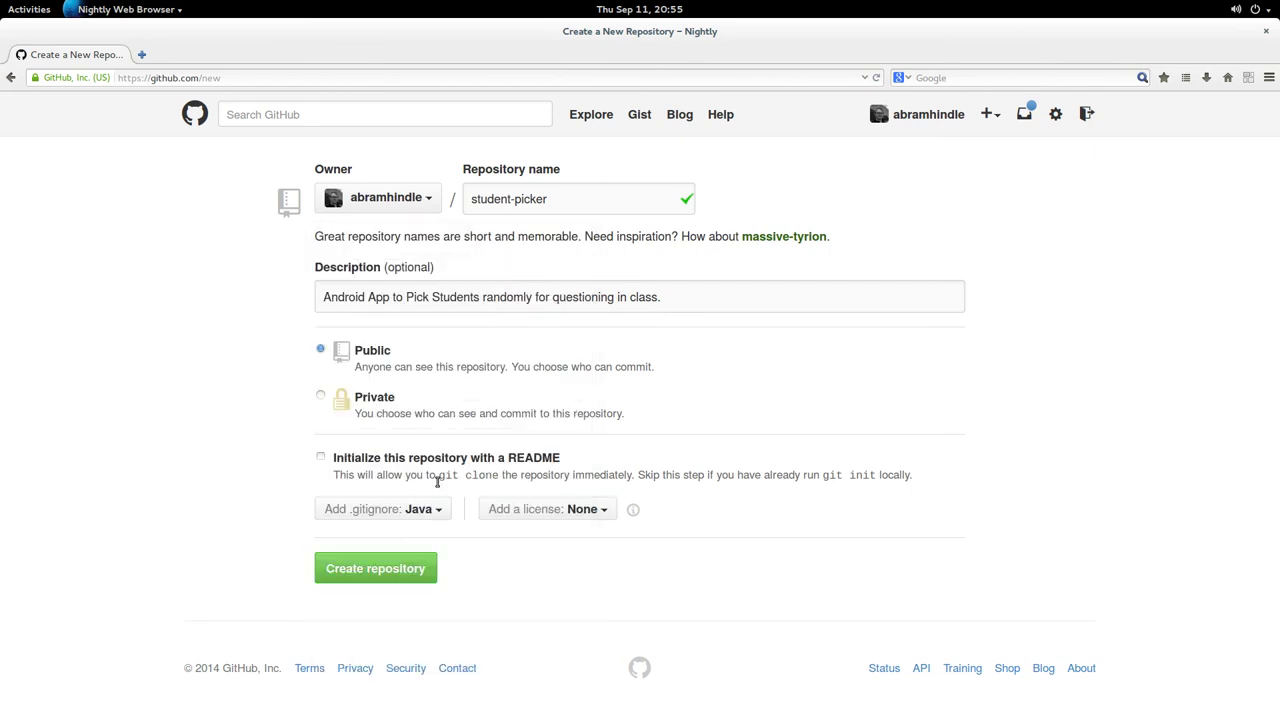
# Set the license to GPL v3 and create the public student-picker repository
pyautogui.click(594, 511)
pyautogui.scroll(-3, 697, 580)
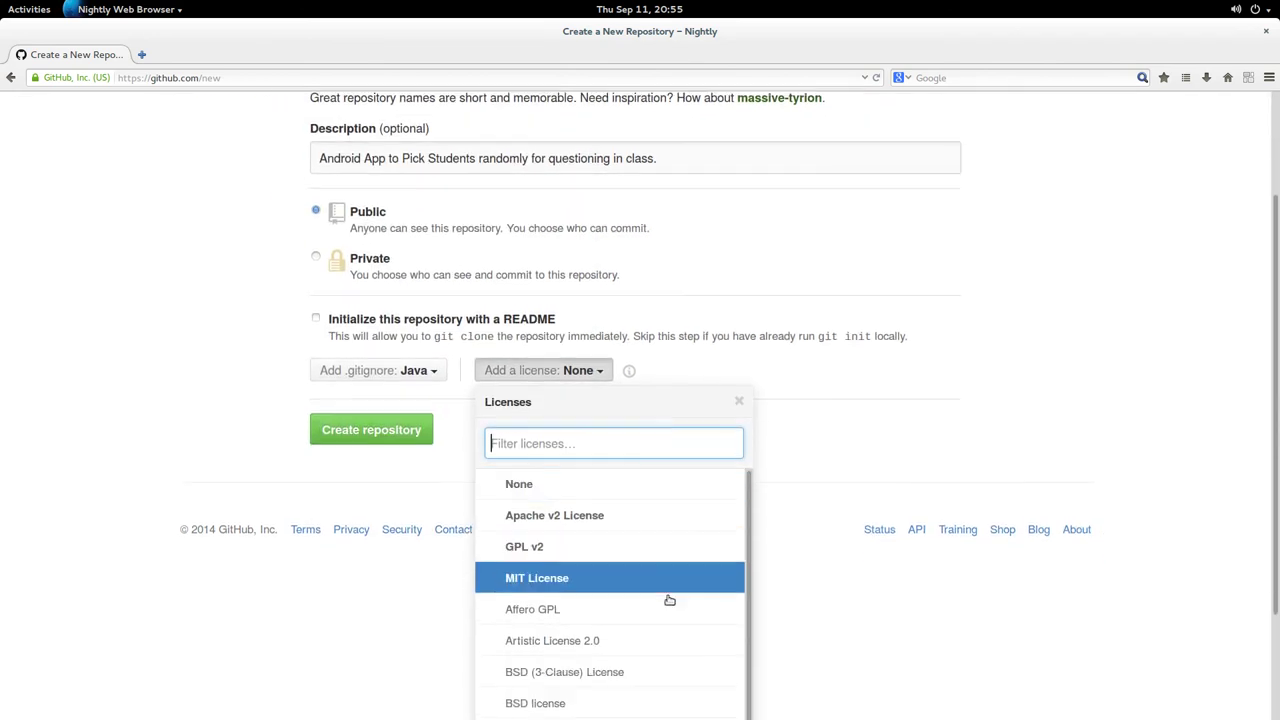
pyautogui.scroll(-3, 666, 523)
pyautogui.scroll(1, 668, 524)
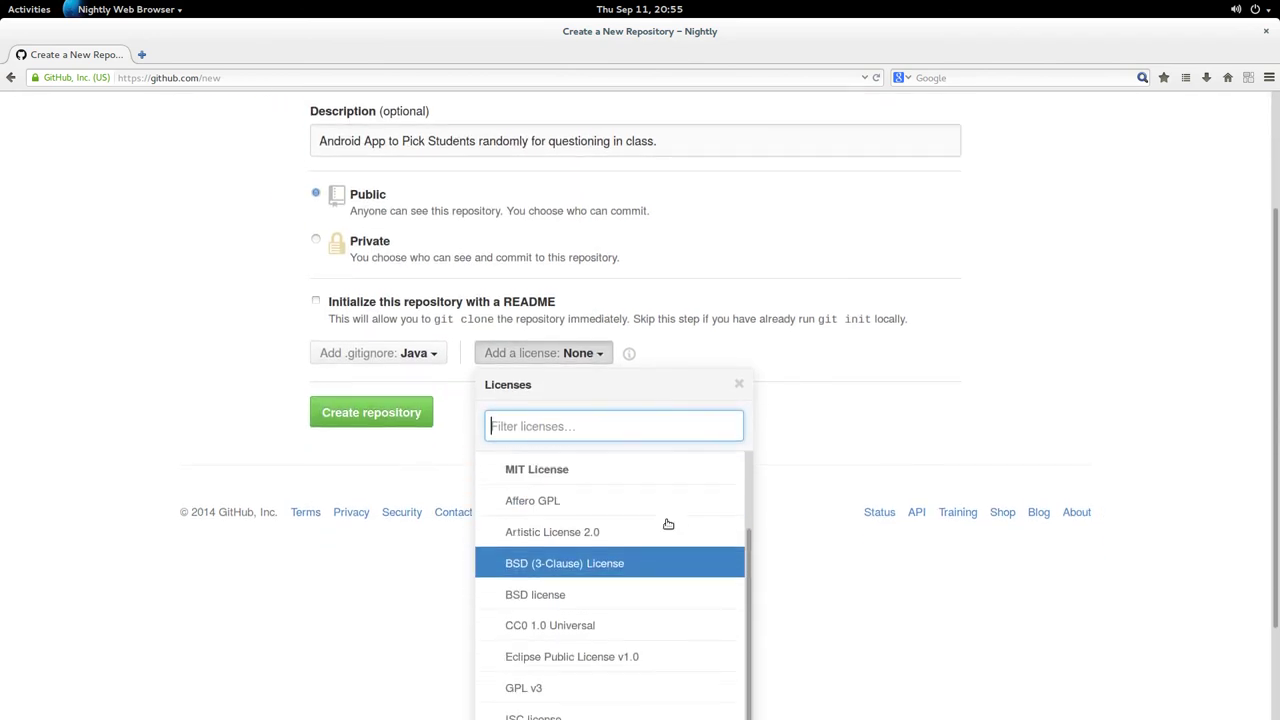
pyautogui.scroll(-1, 668, 524)
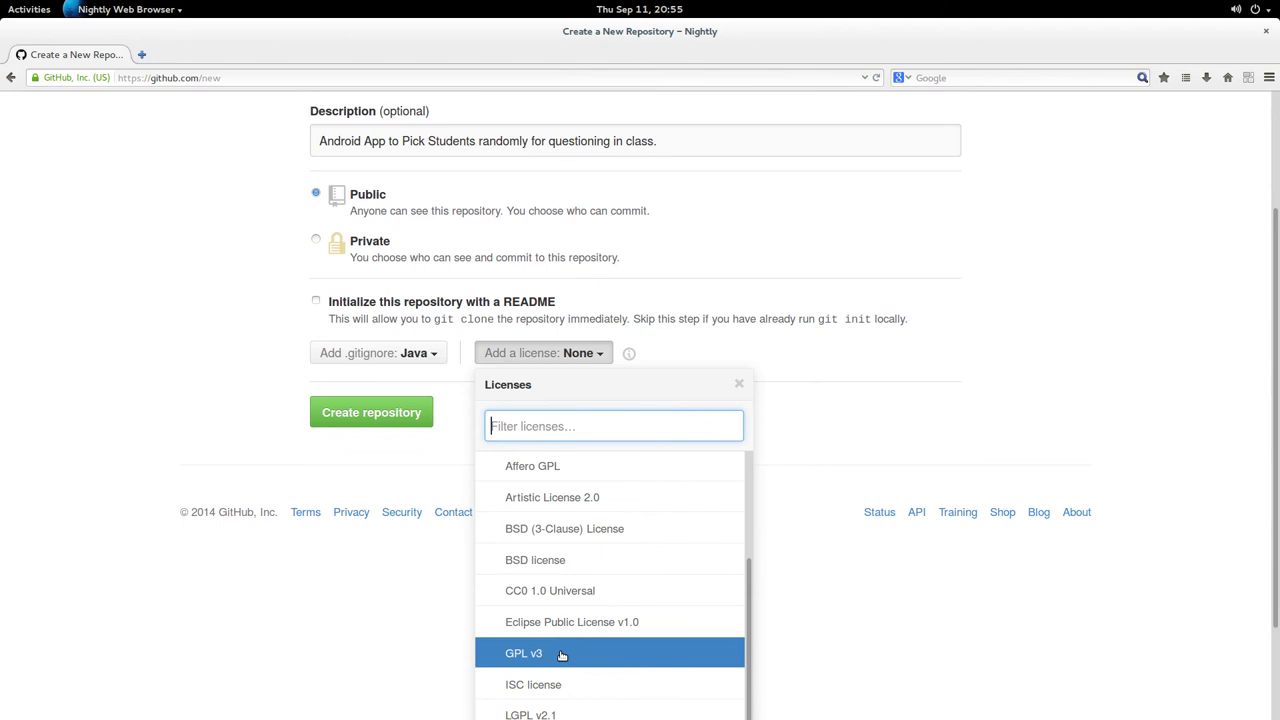
pyautogui.click(562, 655)
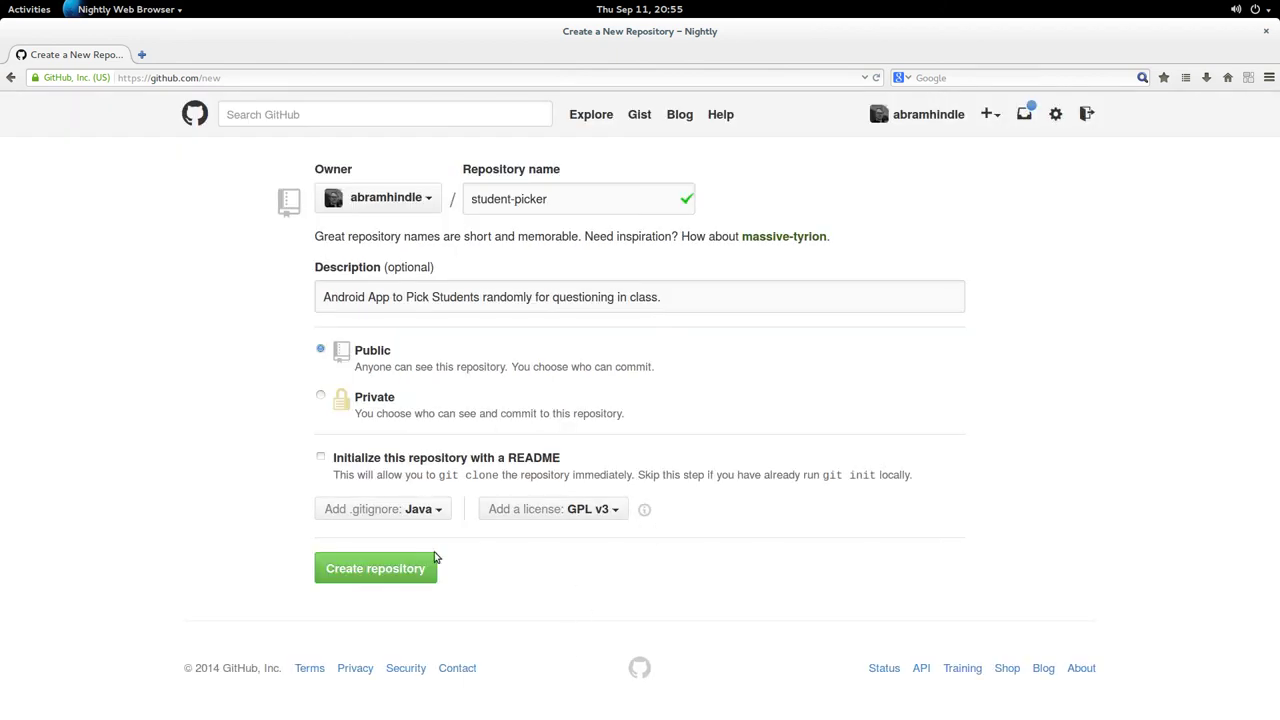
pyautogui.click(706, 301)
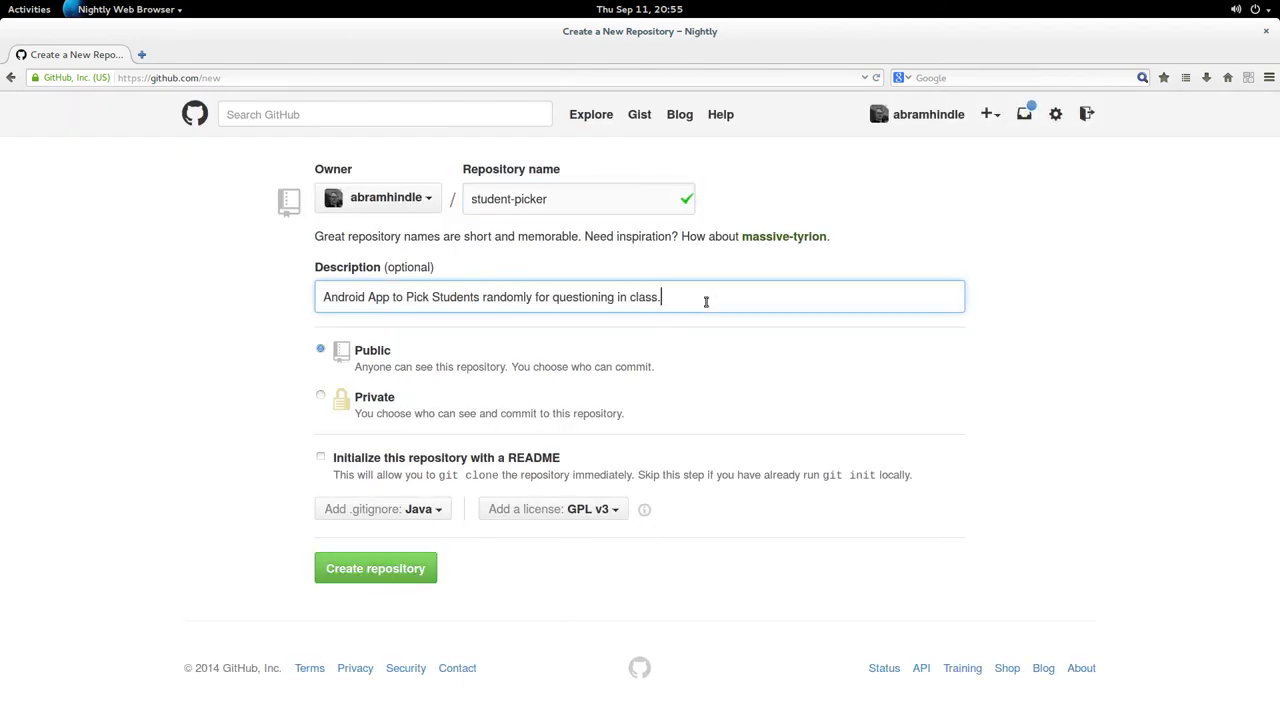
pyautogui.click(398, 576)
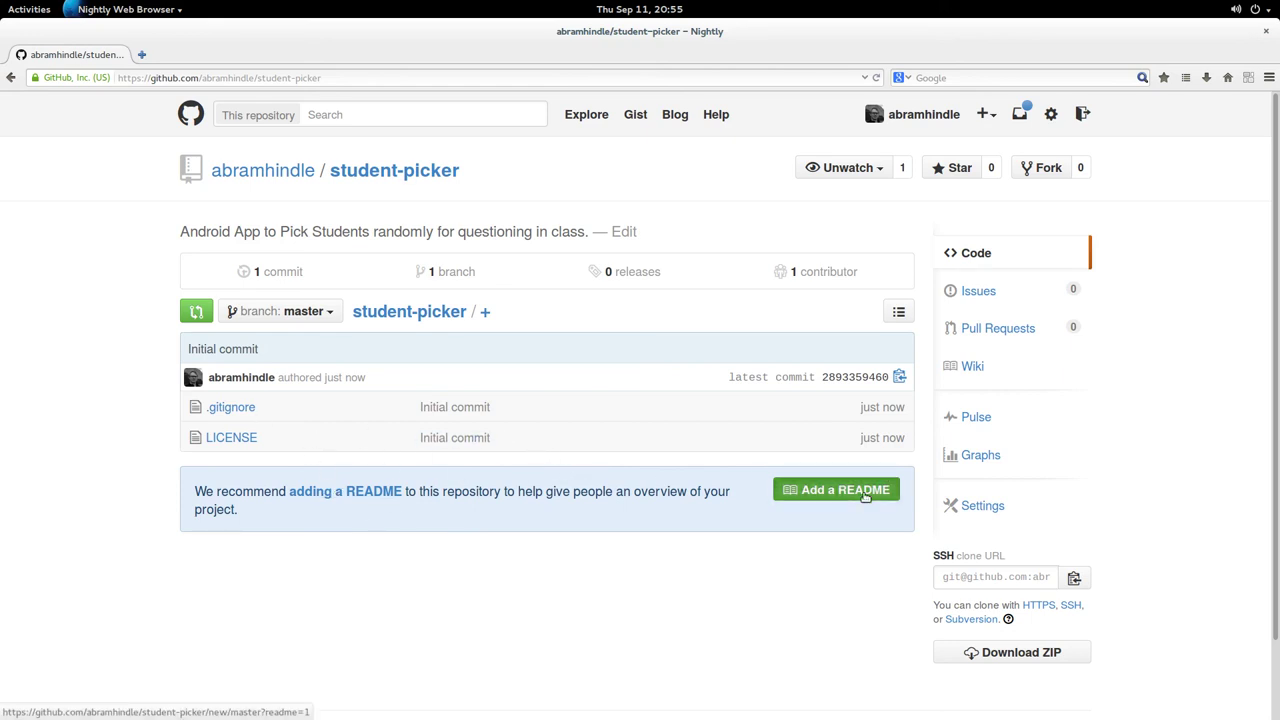
# Add a README.md with the suggested content to student-picker and commit it with the default message
pyautogui.click(803, 490)
pyautogui.scroll(-1, 650, 372)
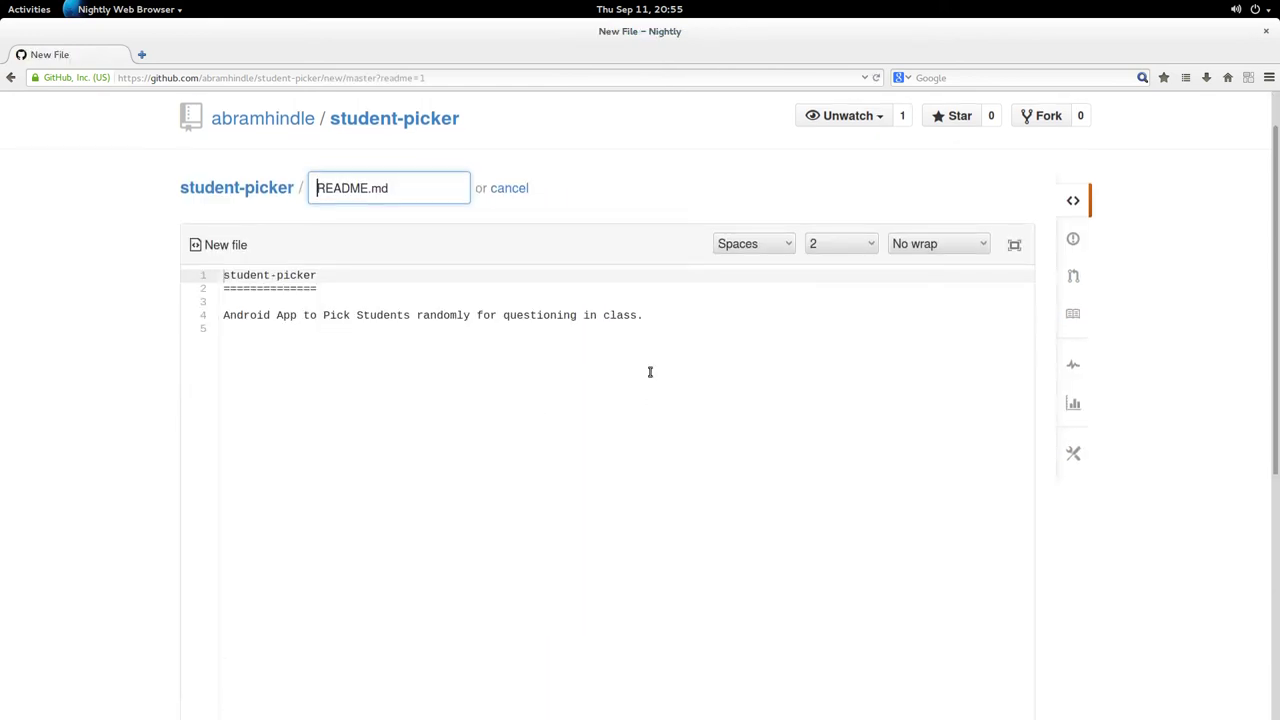
pyautogui.scroll(-3, 583, 360)
pyautogui.click(580, 361)
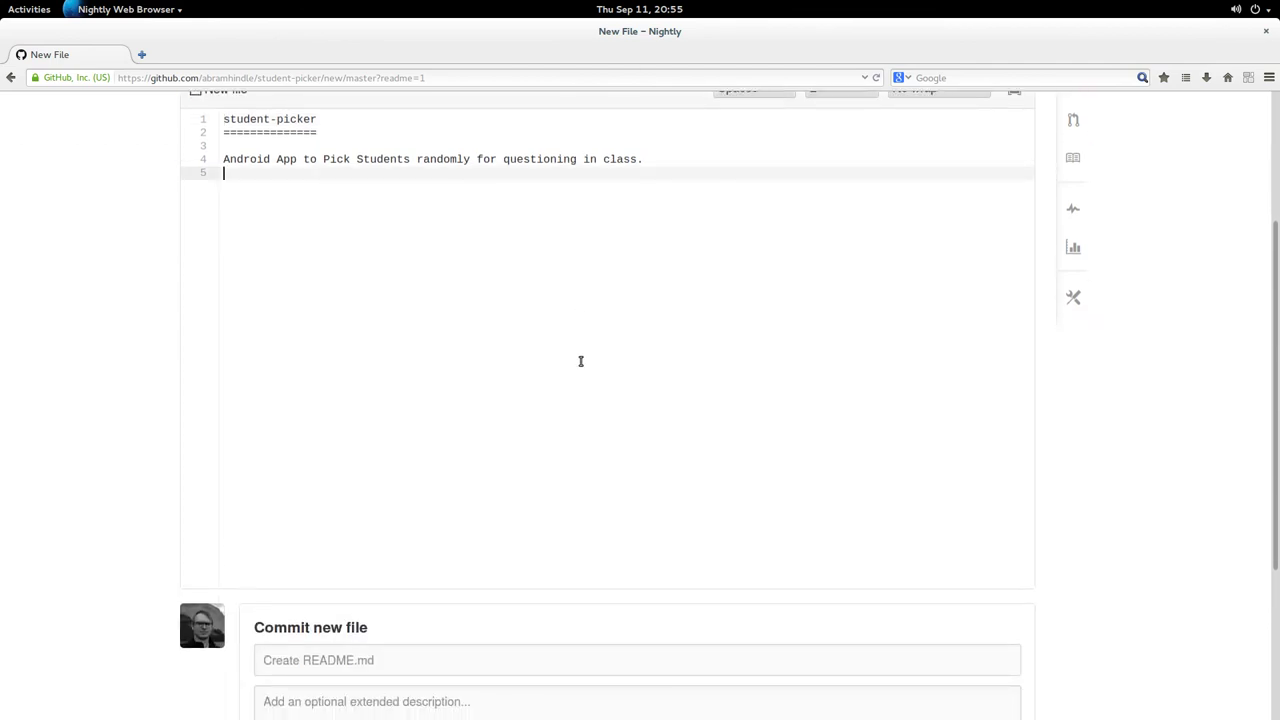
pyautogui.scroll(-5, 125, 436)
pyautogui.click(607, 420)
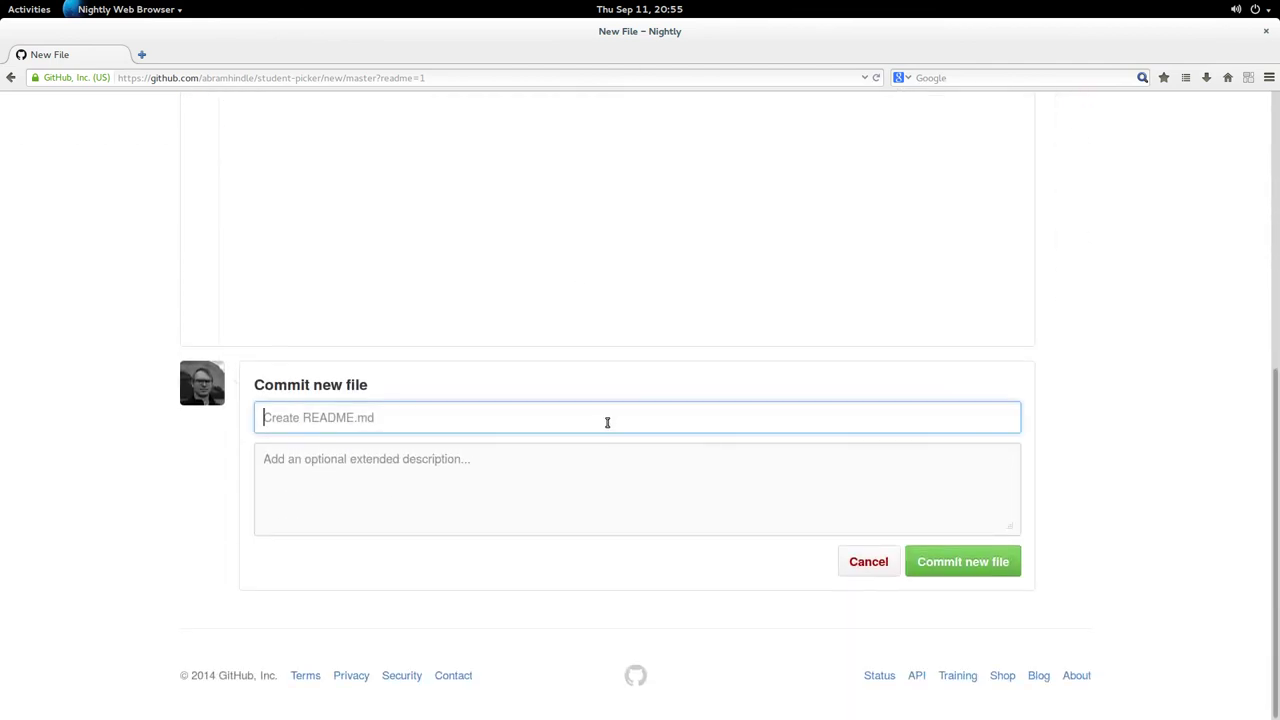
pyautogui.click(963, 565)
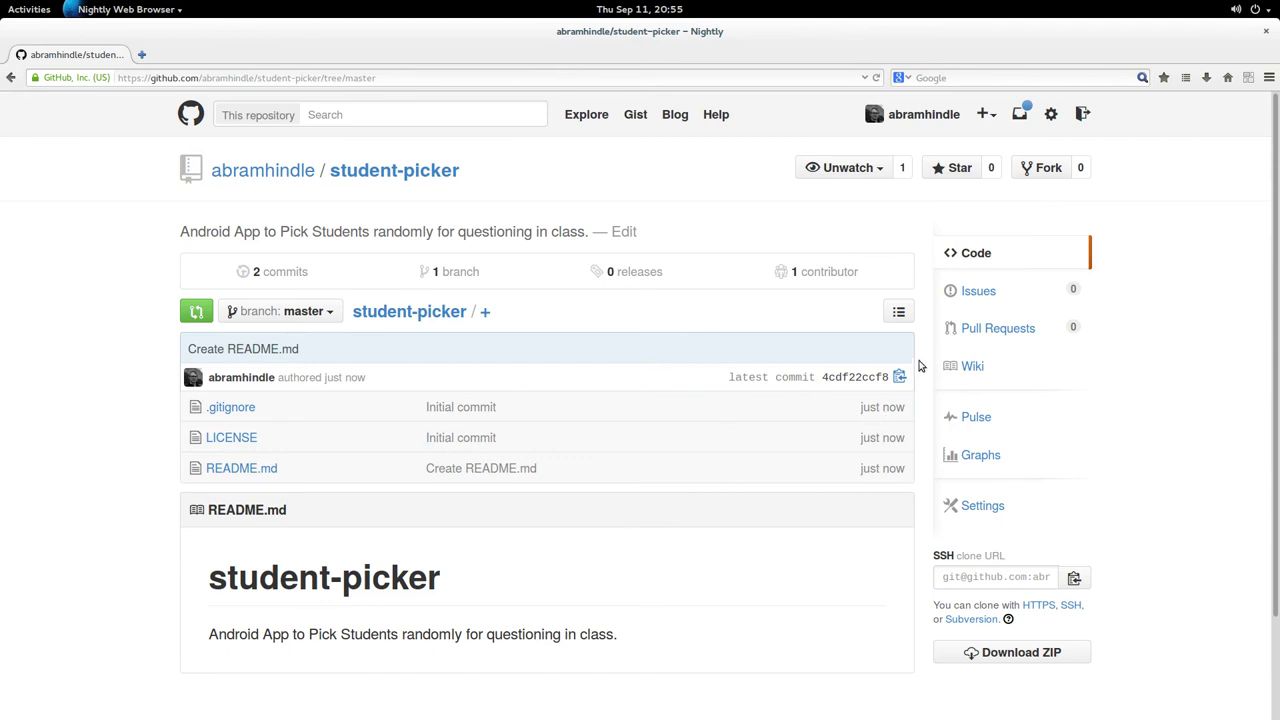
# Copy the repository's SSH clone URL and add it in the terminal as a Git remote named gh
pyautogui.click(1004, 577)
pyautogui.click(1004, 577)
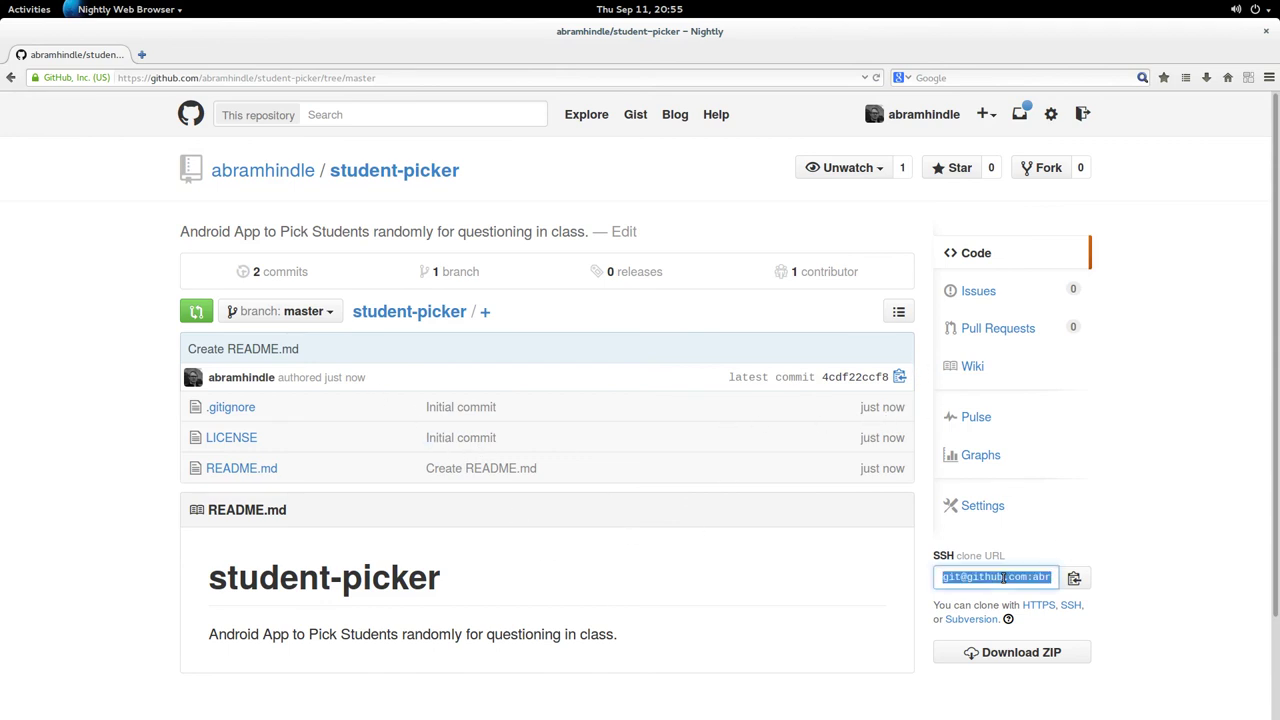
pyautogui.hotkey('alt', 'Tab')
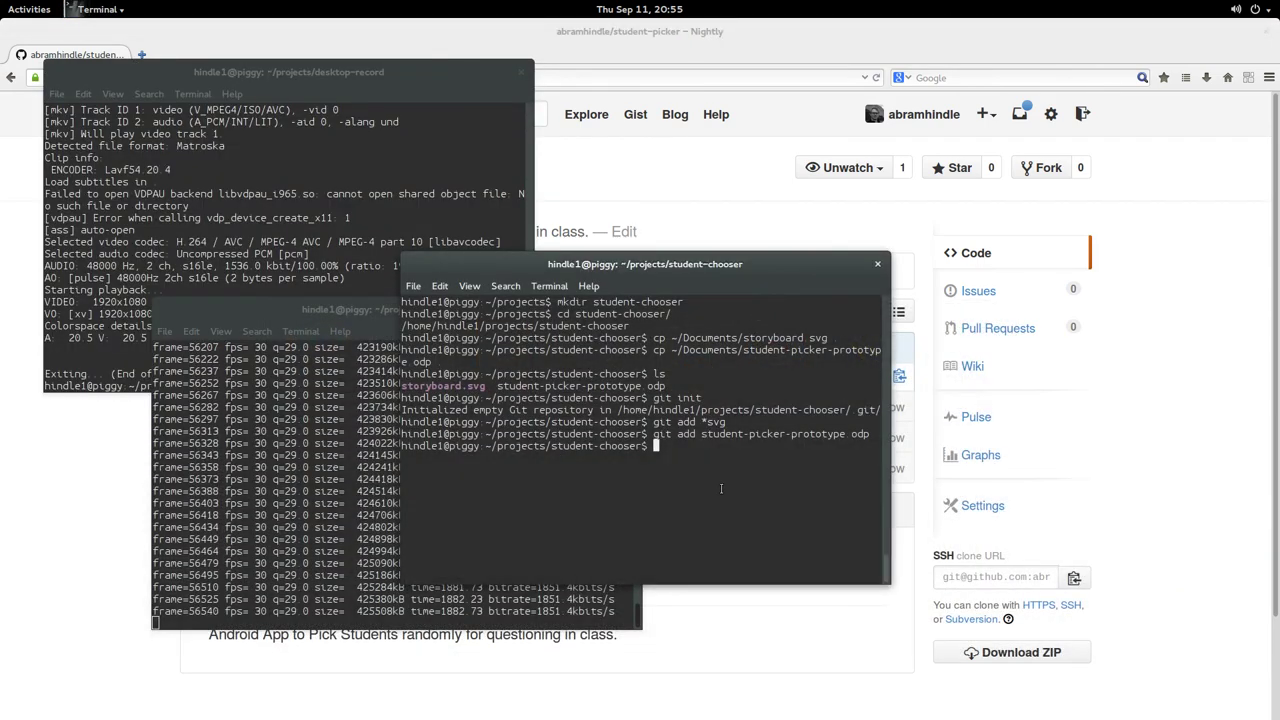
pyautogui.write('git add')
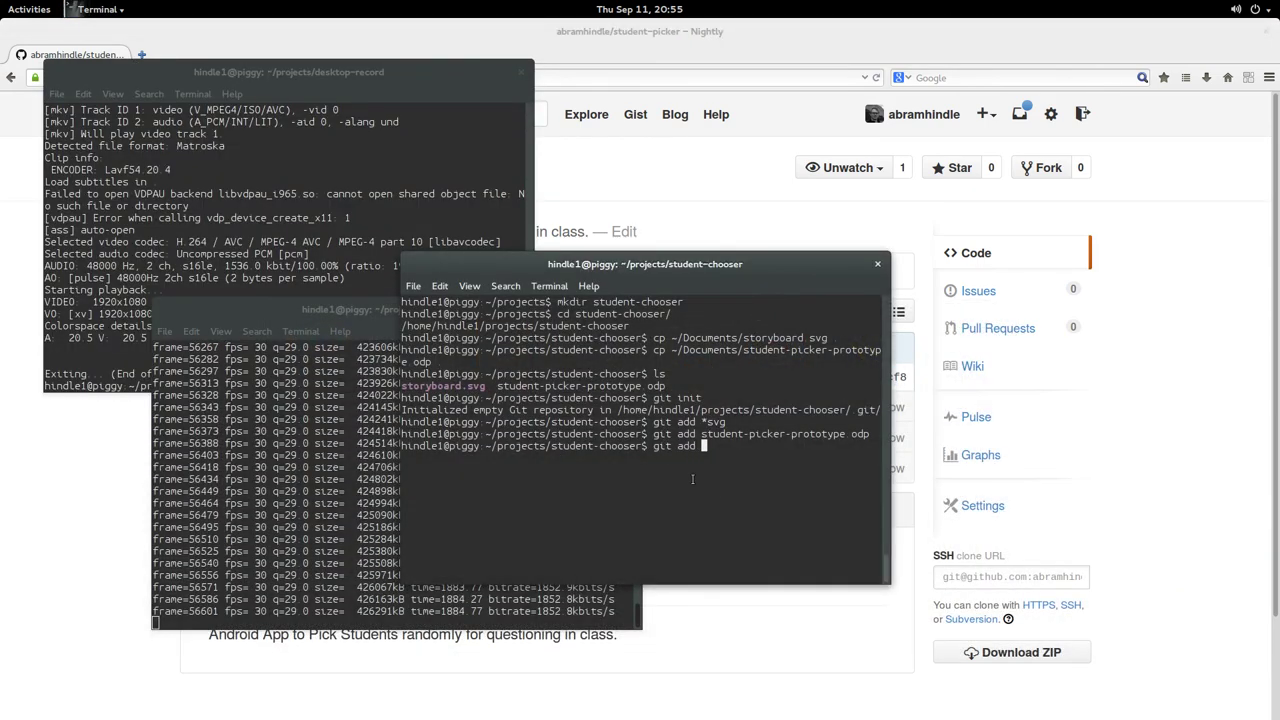
pyautogui.press('BackSpace')
pyautogui.press('BackSpace')
pyautogui.write('remote add gh')
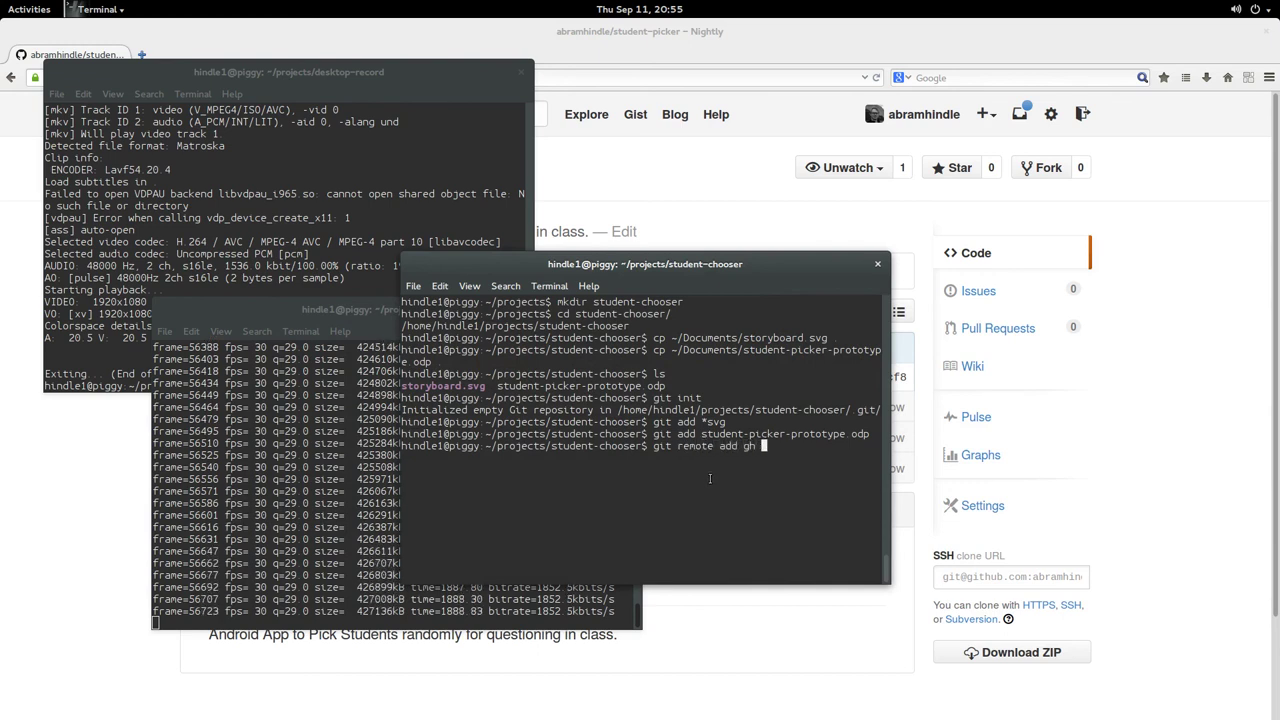
pyautogui.hotkey('ctrl', 'shift', 'v')
pyautogui.press('Return')
# Try to push the master branch to the gh remote
pyautogui.write('g')
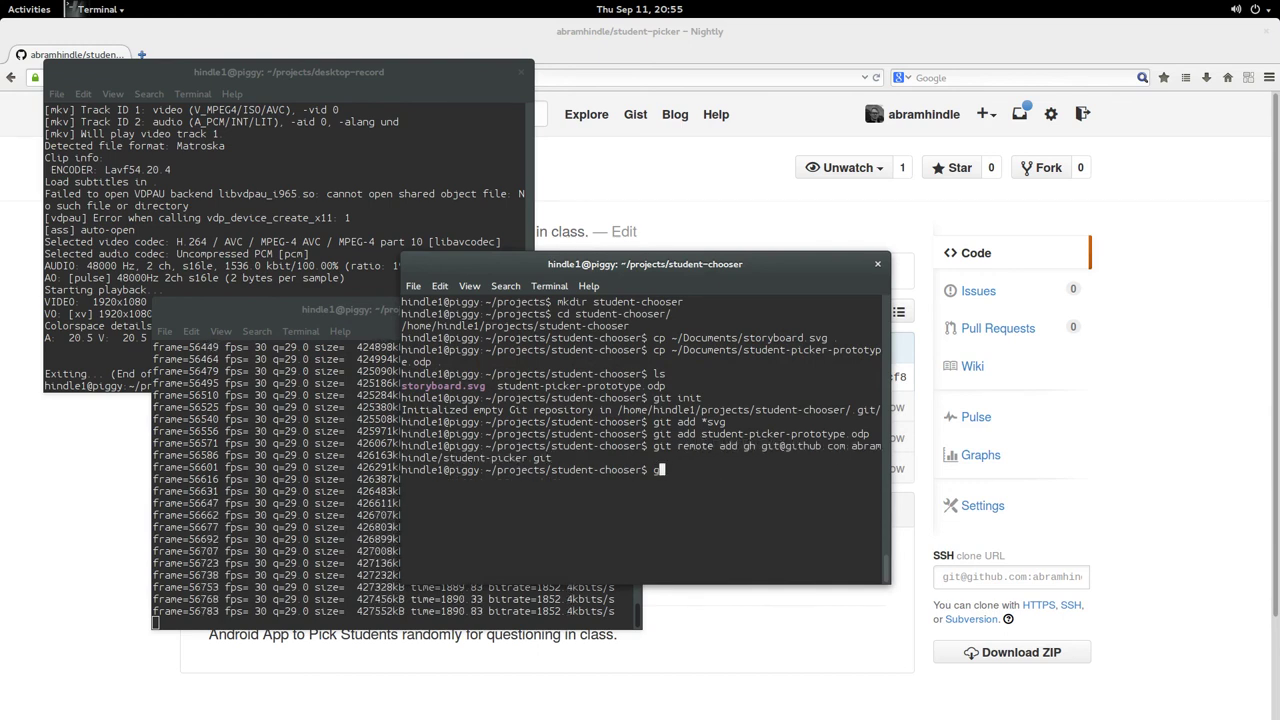
pyautogui.write('it push gh master')
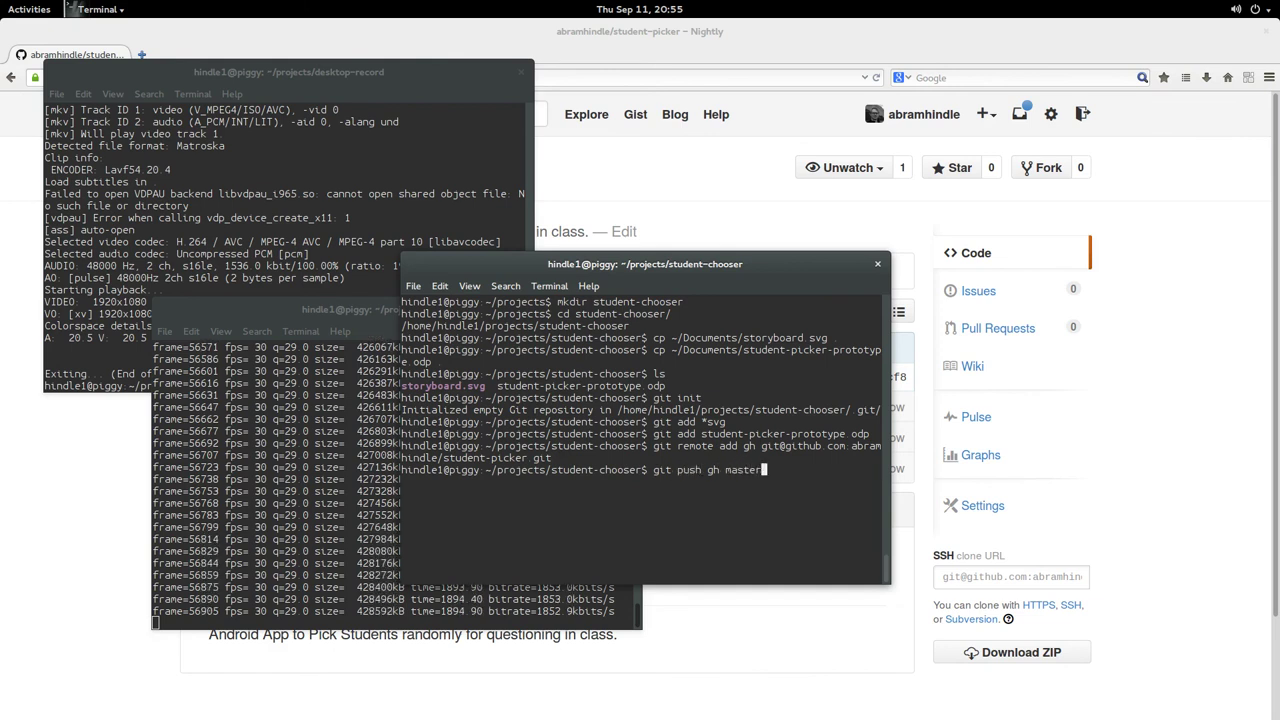
pyautogui.press('Return')
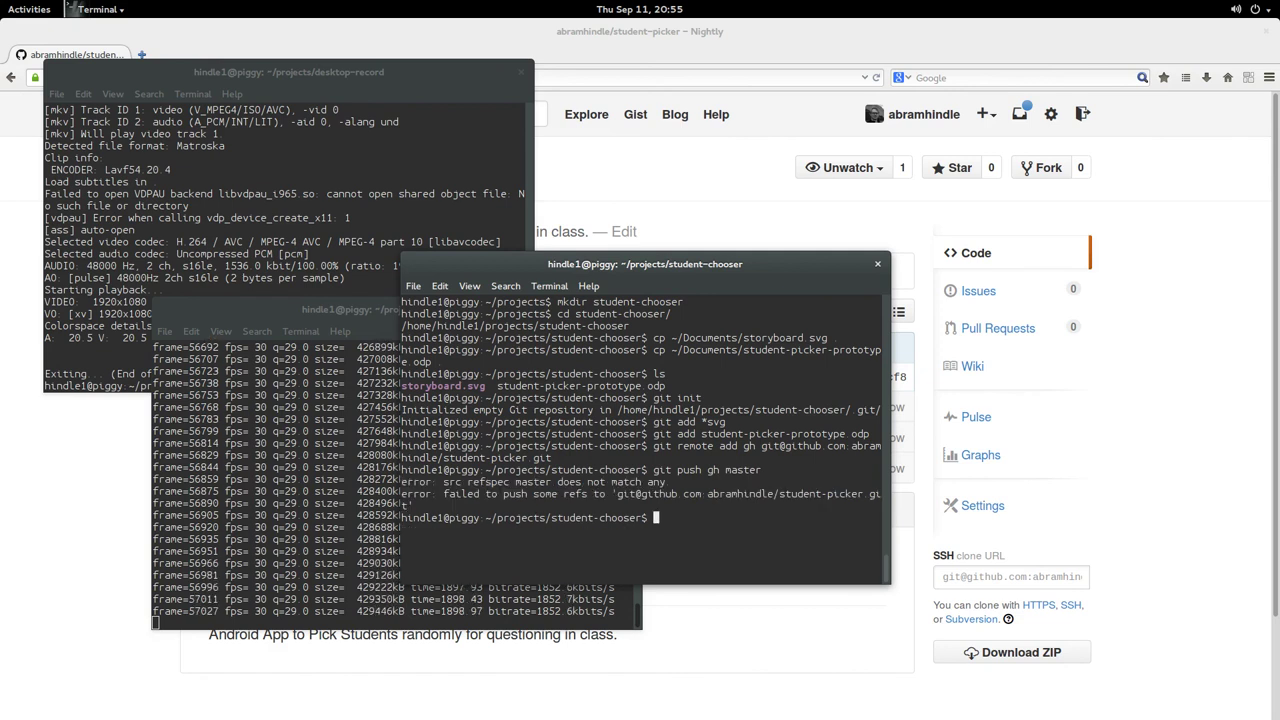
# Pull the master branch from the gh remote into the student-chooser repository
pyautogui.write('git p')
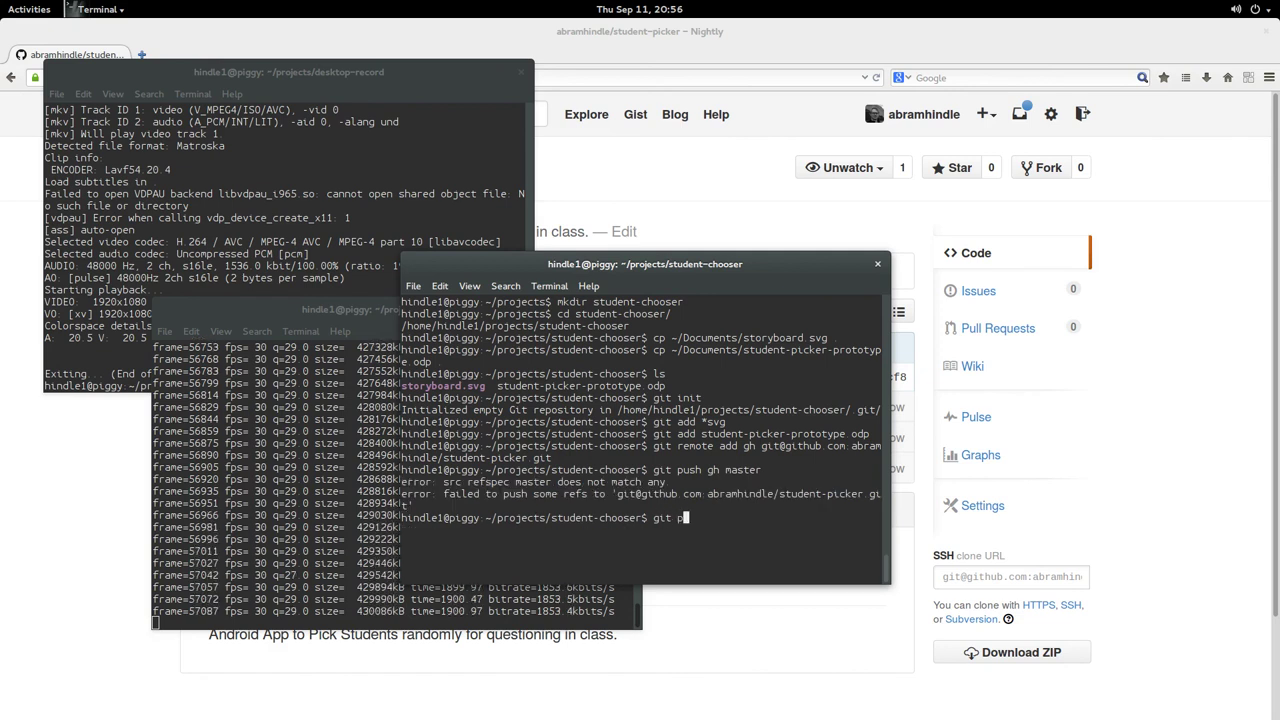
pyautogui.write('ull gh mas')
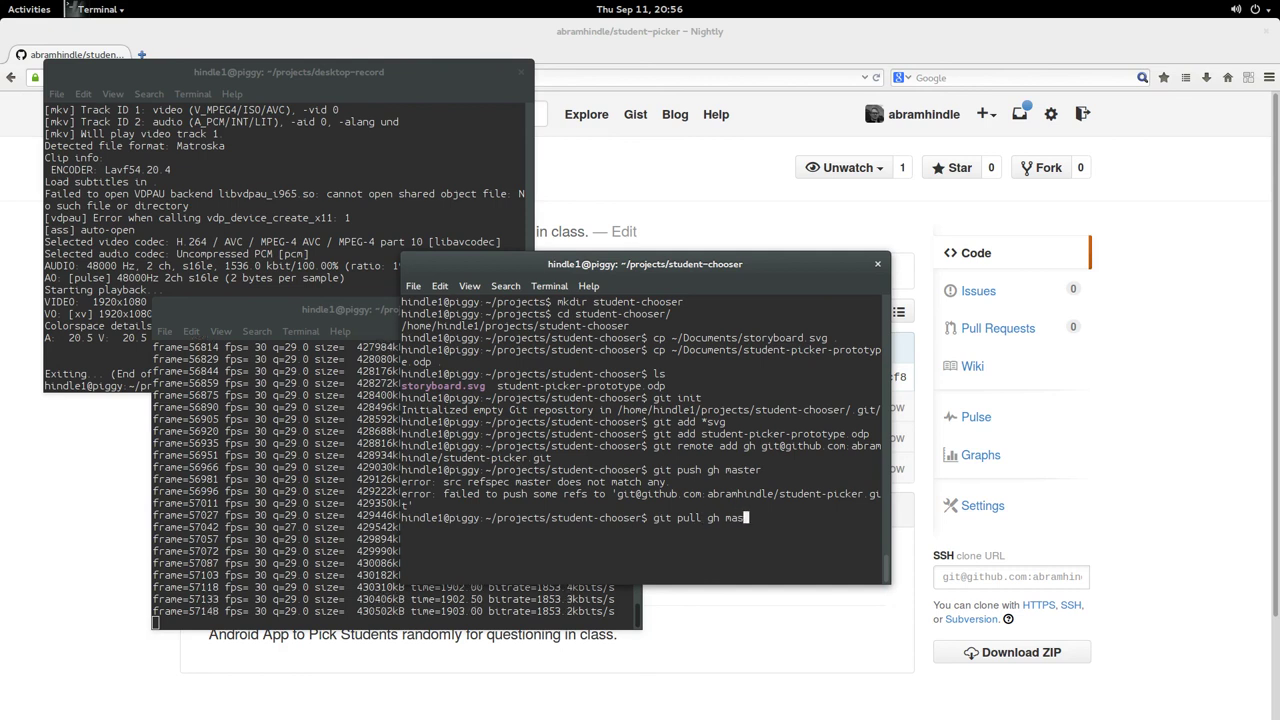
pyautogui.write('ter')
pyautogui.press('Return')
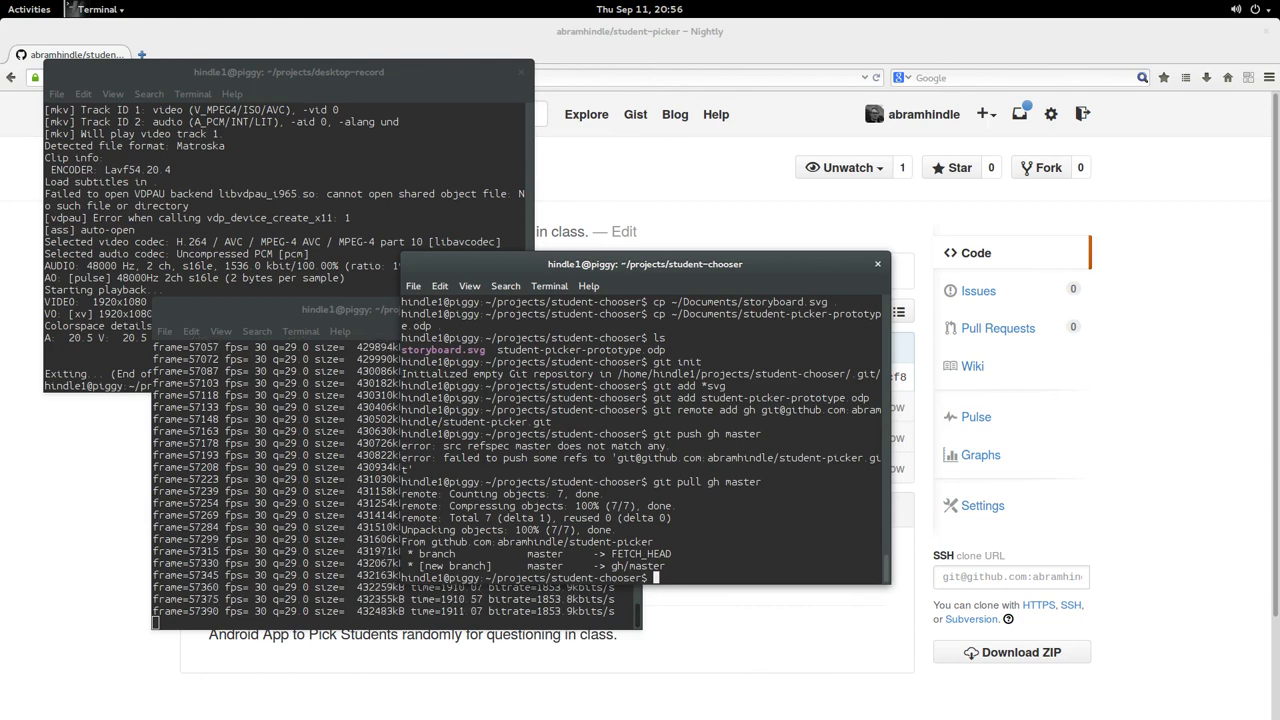
# Show the Git commit log and list the files in the student-chooser directory
pyautogui.write('git log')
pyautogui.press('Return')
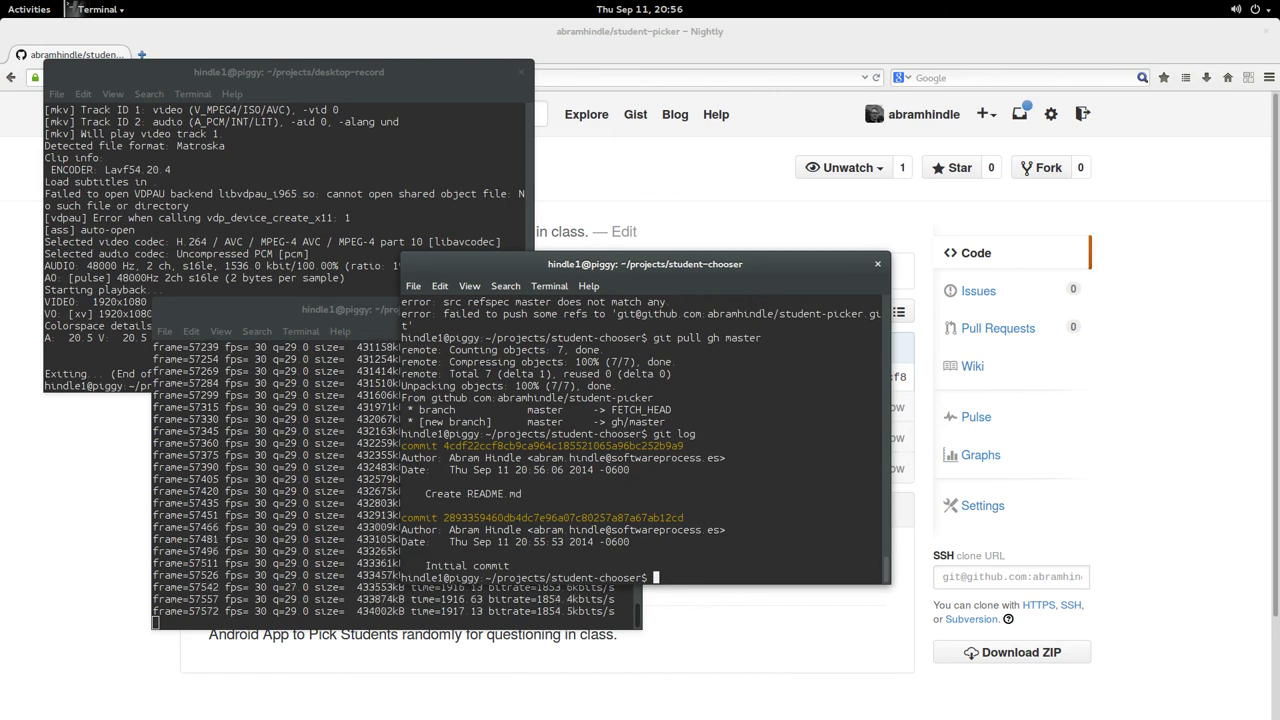
pyautogui.write('ls')
pyautogui.press('Return')
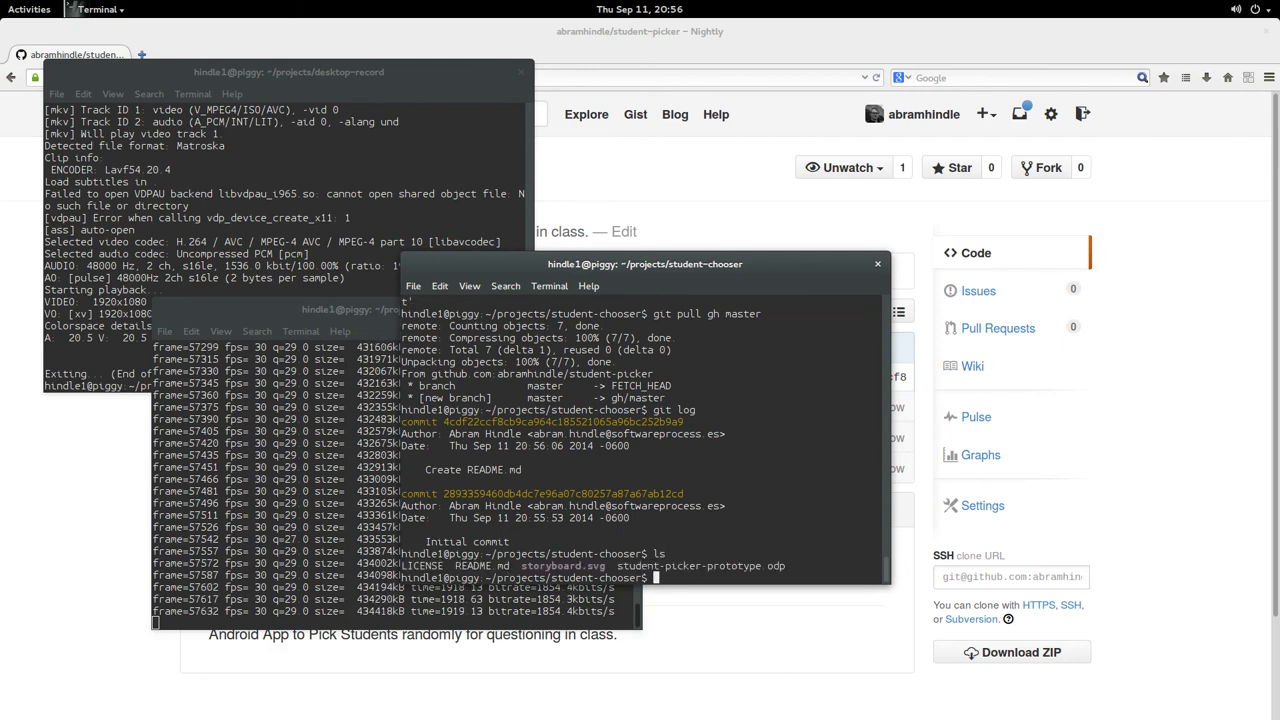
pyautogui.write('git')
pyautogui.write('mit ')
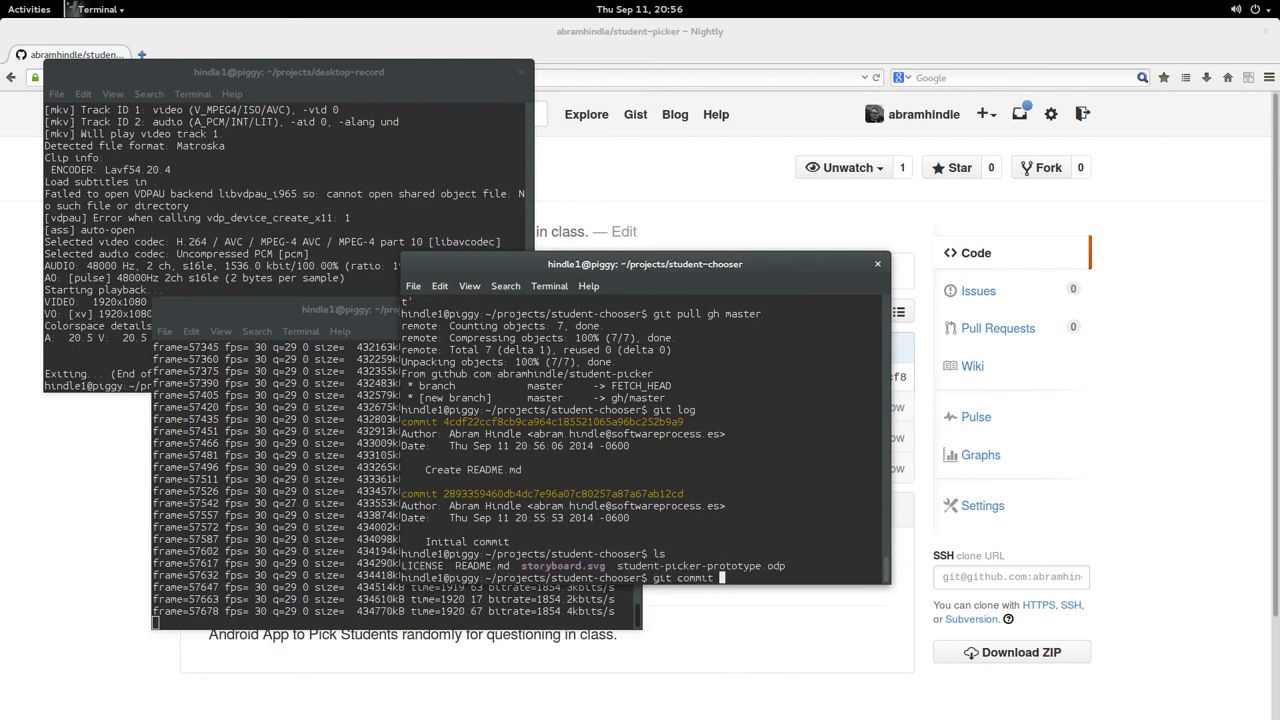
pyautogui.write('-a')
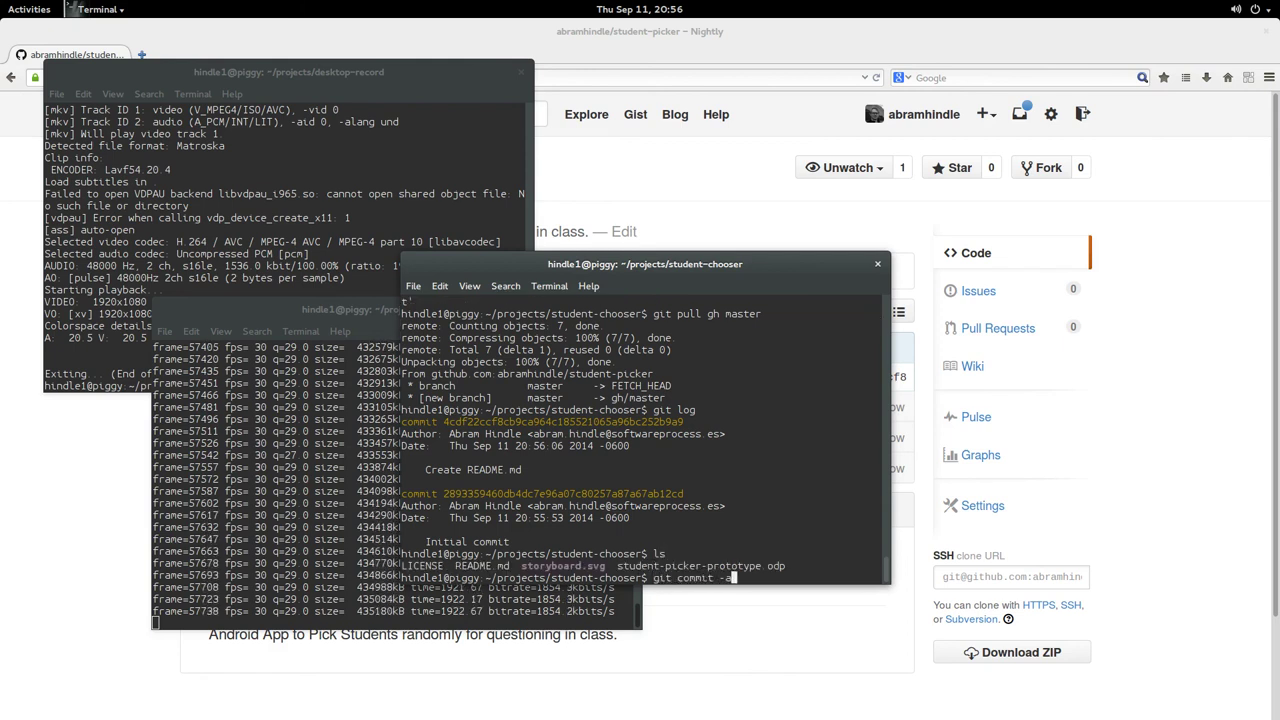
pyautogui.press('BackSpace')
pyautogui.press('BackSpace')
pyautogui.press('BackSpace')
pyautogui.press('BackSpace')
pyautogui.press('BackSpace')
pyautogui.press('BackSpace')
pyautogui.press('BackSpace')
pyautogui.press('BackSpace')
# Check the Git status of the student-chooser repository
pyautogui.write('status')
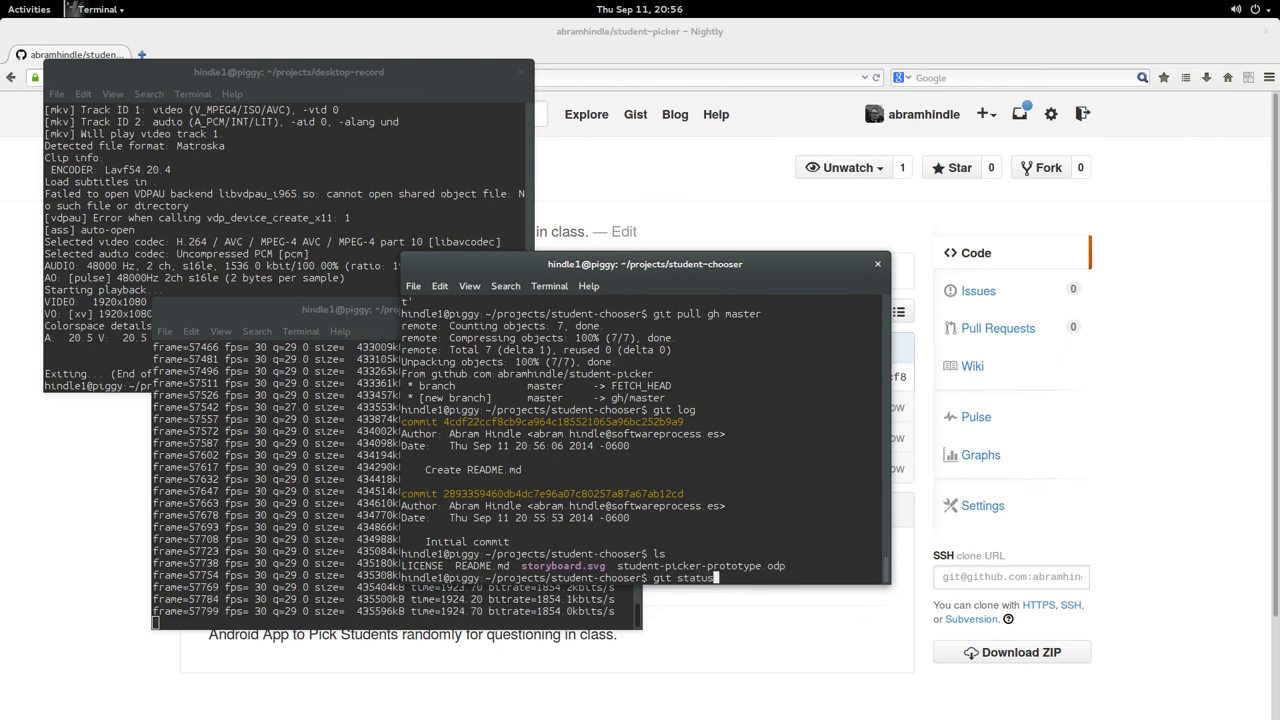
pyautogui.press('Return')
# Start a commit with git commit -a and write the message "Adding storyboard and visual slide deck prototype for student picker application"
pyautogui.write('git')
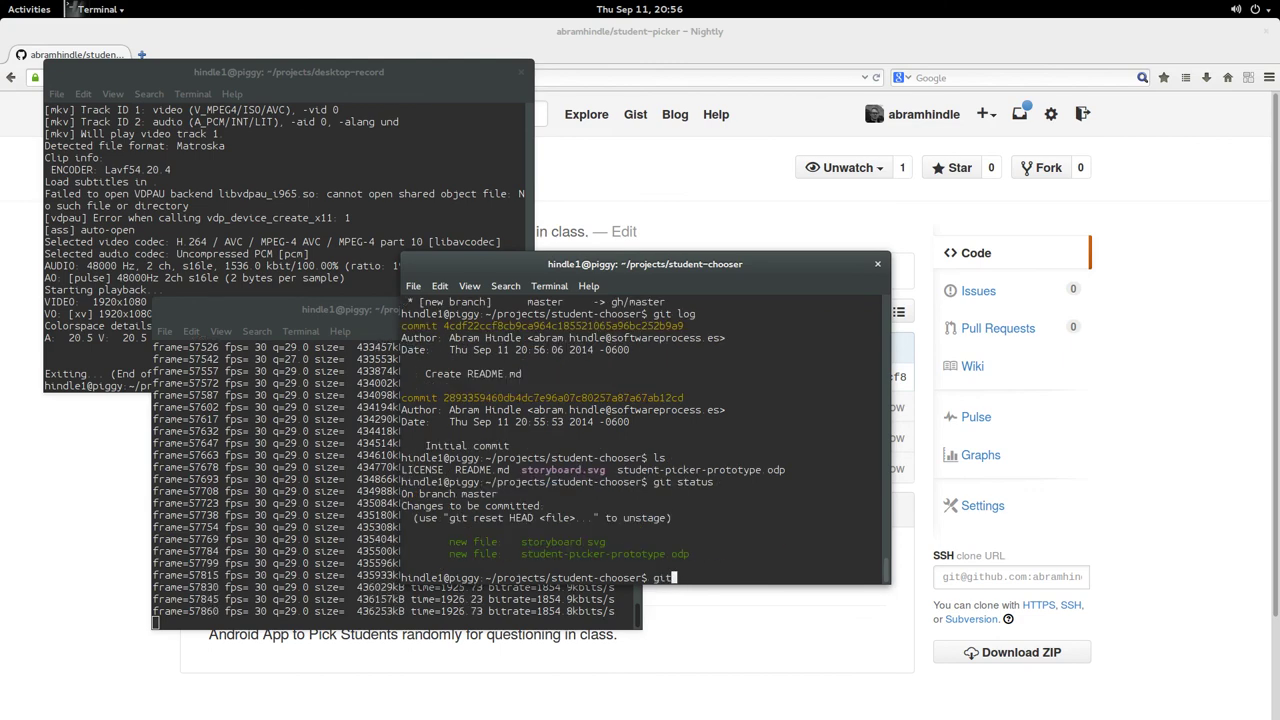
pyautogui.write(' commit -a')
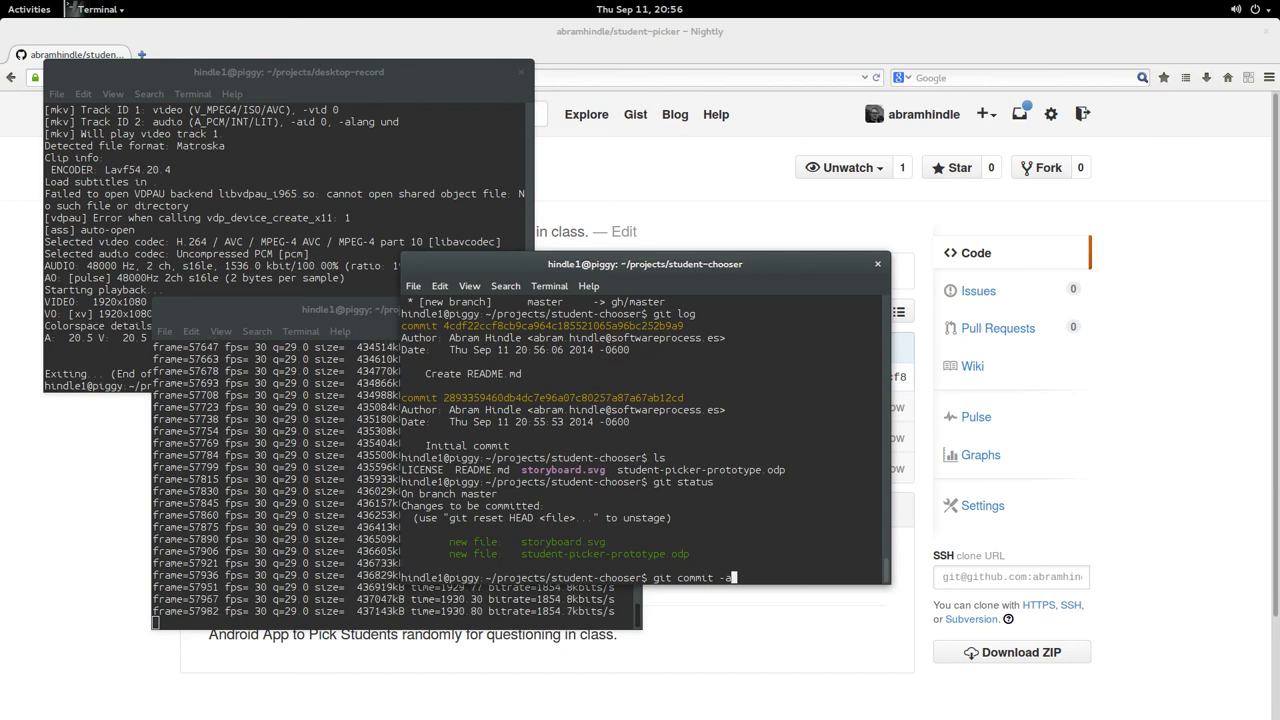
pyautogui.press('Return')
pyautogui.press('i')
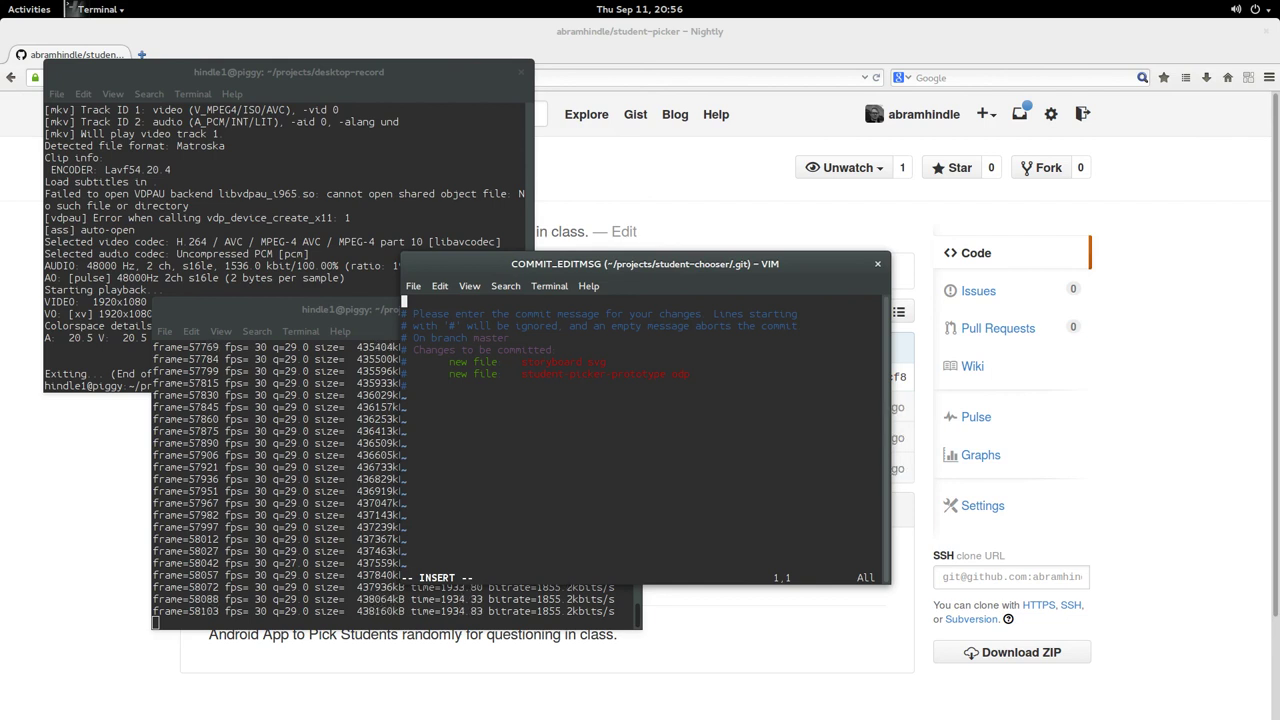
pyautogui.write('Ad')
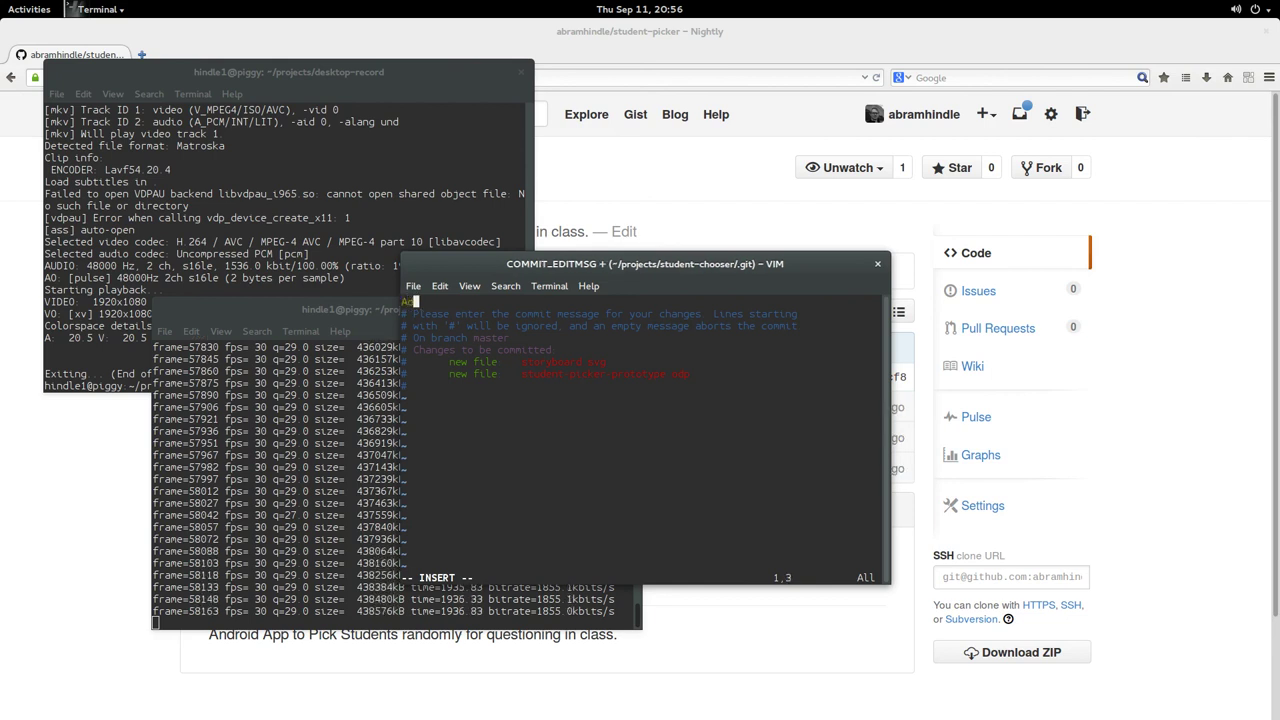
pyautogui.write('ding storyboard.')
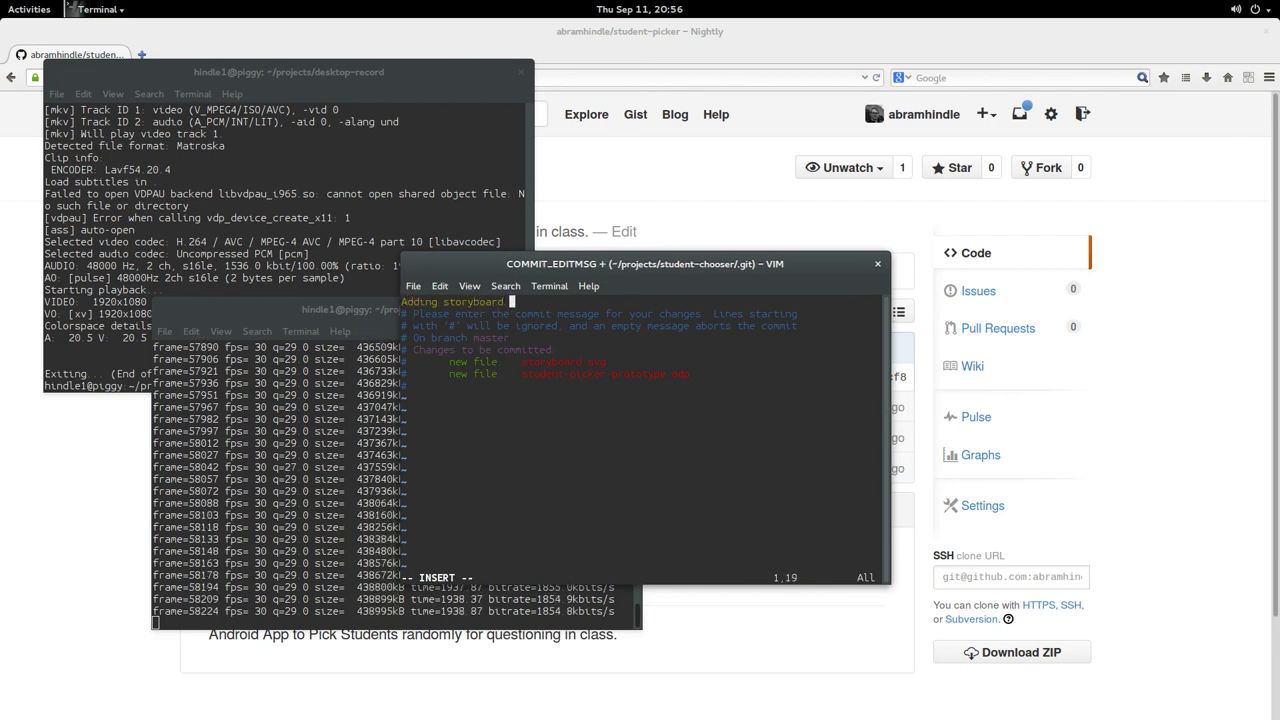
pyautogui.press('Return')
pyautogui.press('Return')
pyautogui.press('BackSpace')
pyautogui.press('BackSpace')
pyautogui.write('and ')
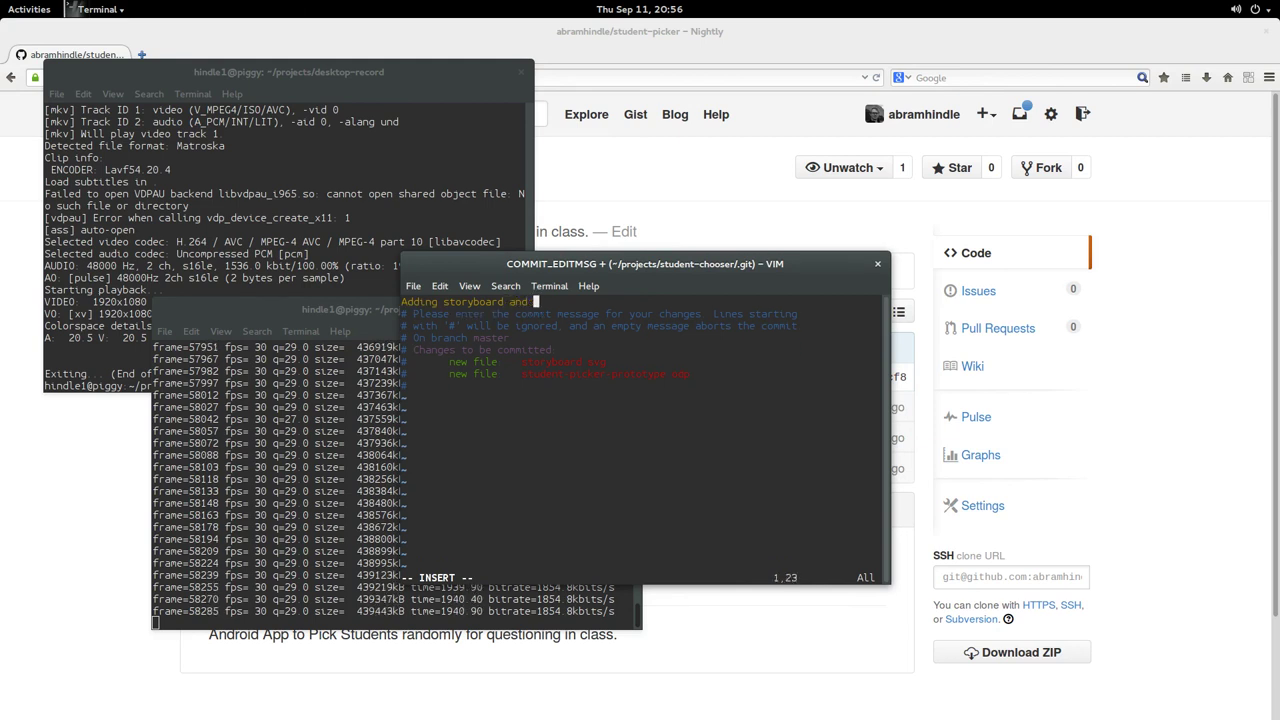
pyautogui.write('visual s')
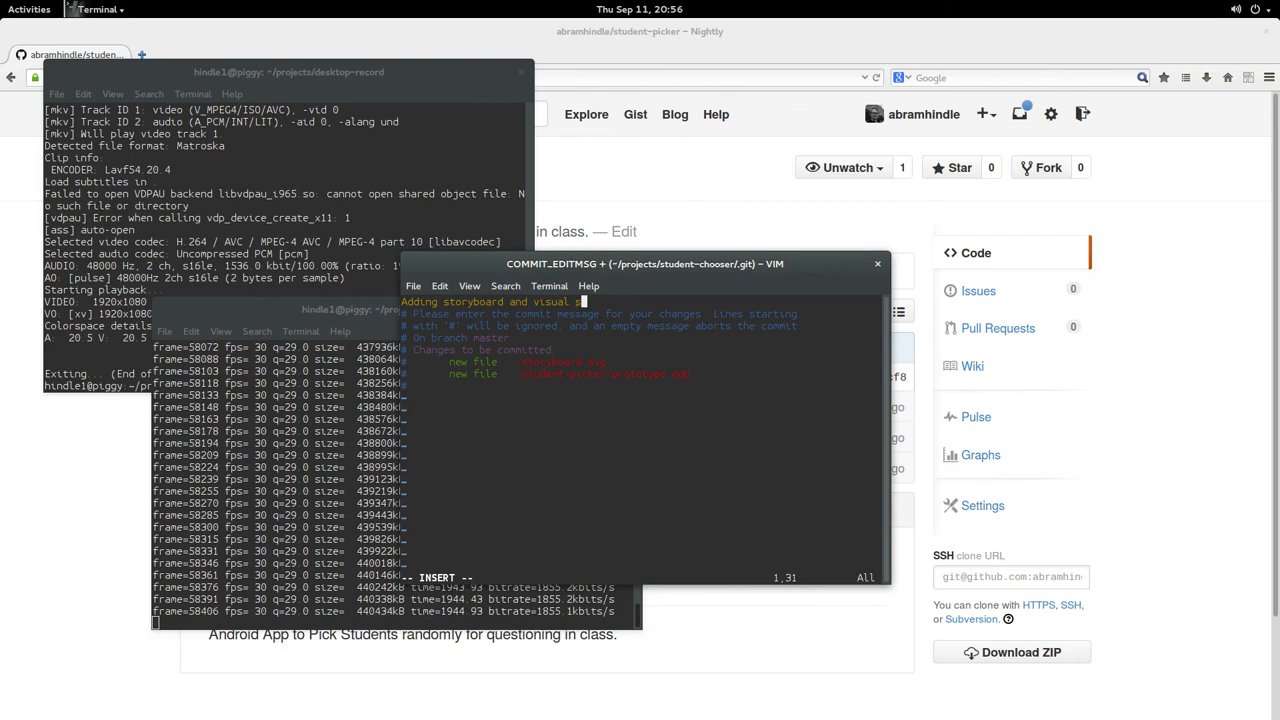
pyautogui.write('lice deck prototy')
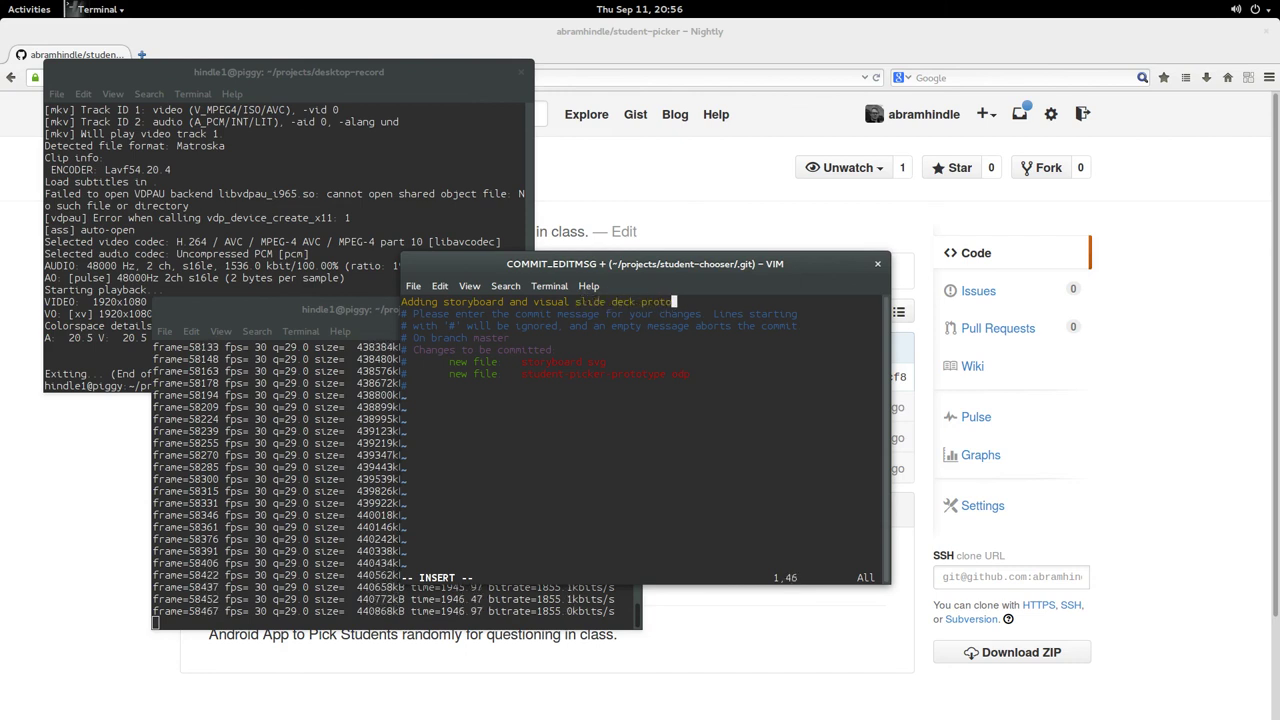
pyautogui.write('pe ')
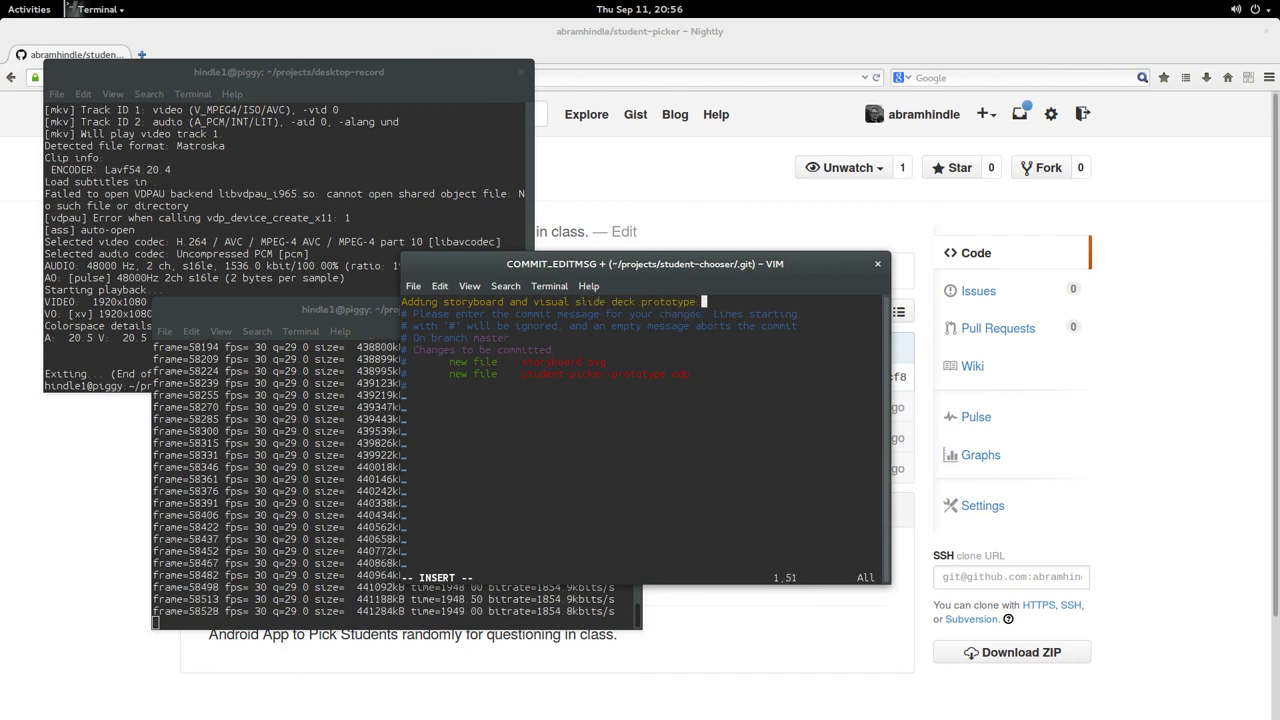
pyautogui.write('for s')
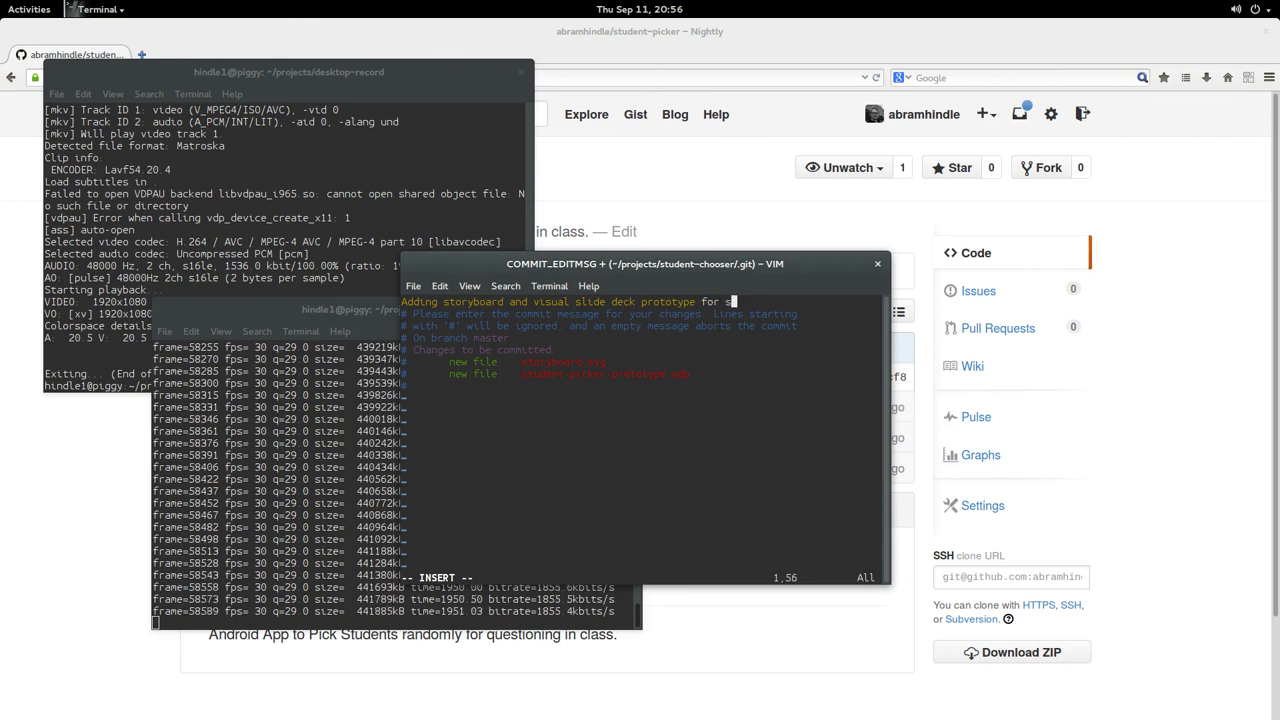
pyautogui.write('tudent picker app')
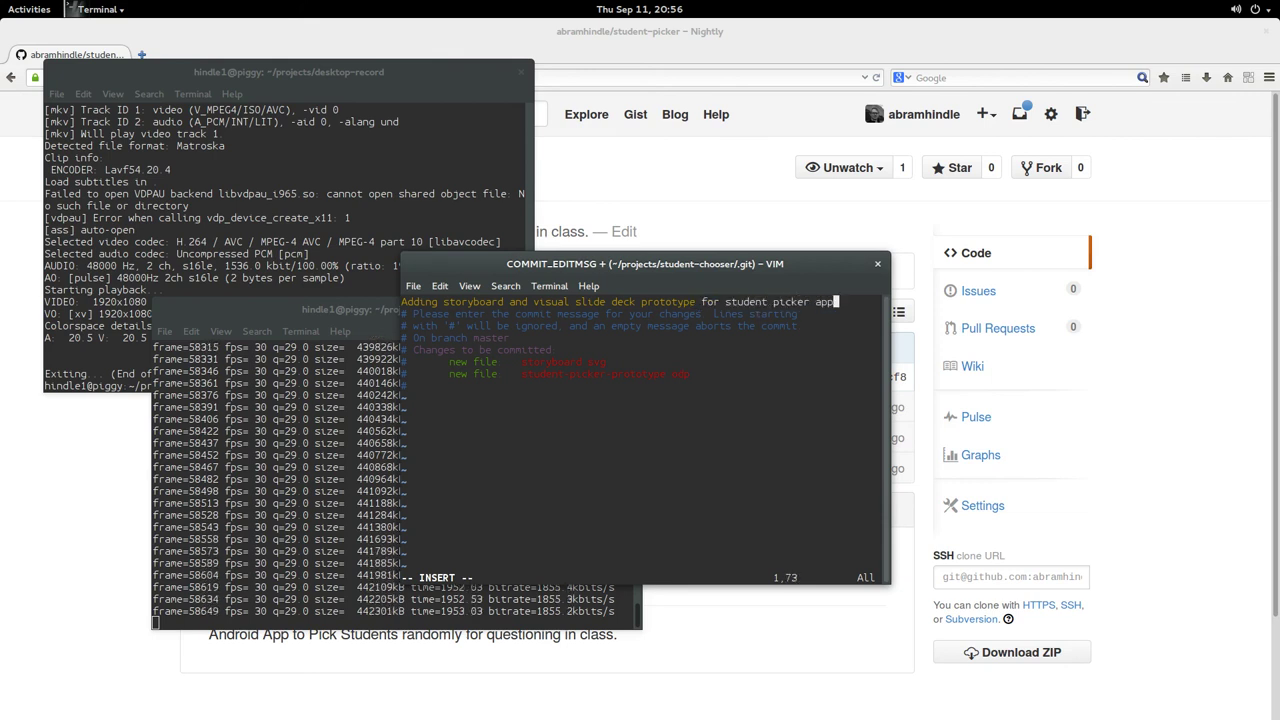
pyautogui.write('lication')
pyautogui.press('Return')
pyautogui.press('Return')
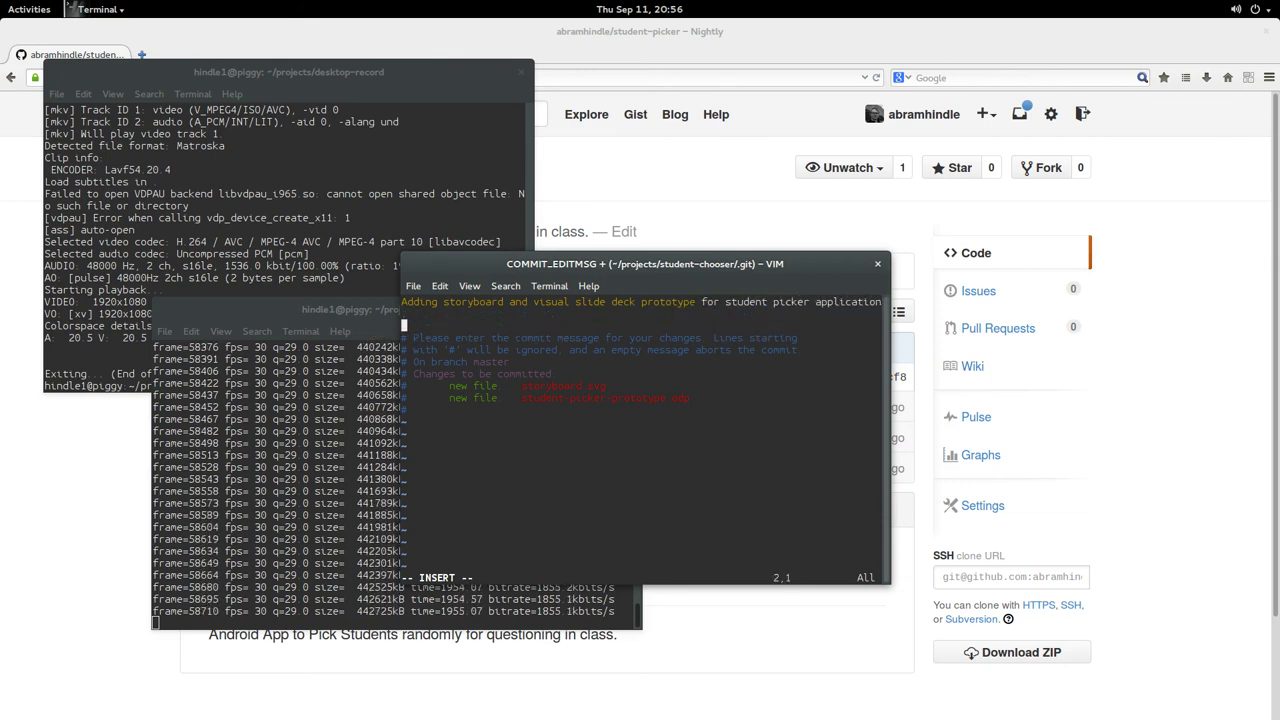
# Save the commit message and quit the Vim editor to complete the commit of the storyboard and prototype files
pyautogui.press('Escape')
pyautogui.write(':wq')
pyautogui.press('Return')
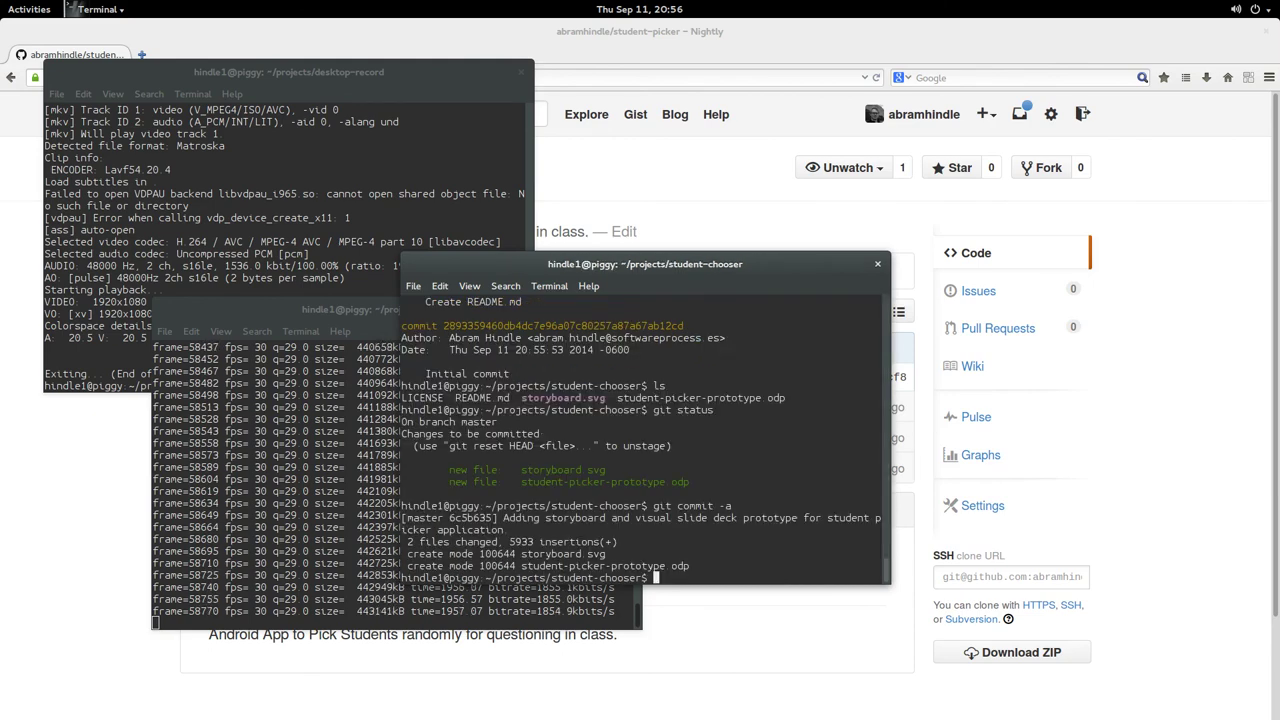